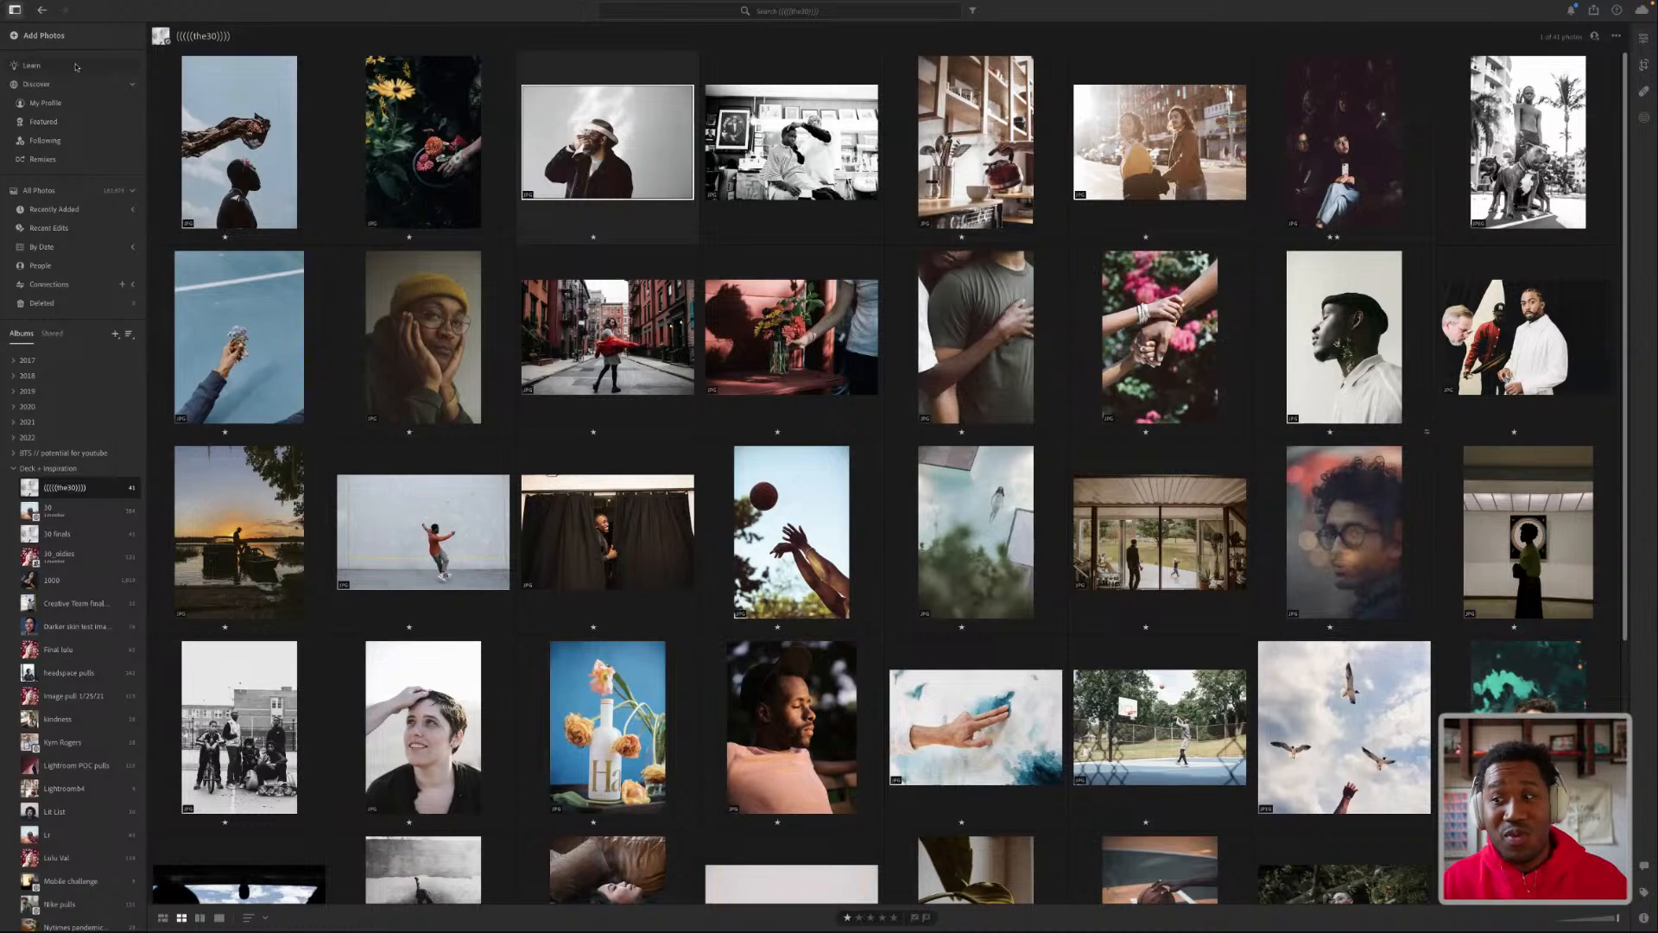
- View the Learn tutorials and the Discover community edits, ending on the recommended tutorials
left_click(76, 67)
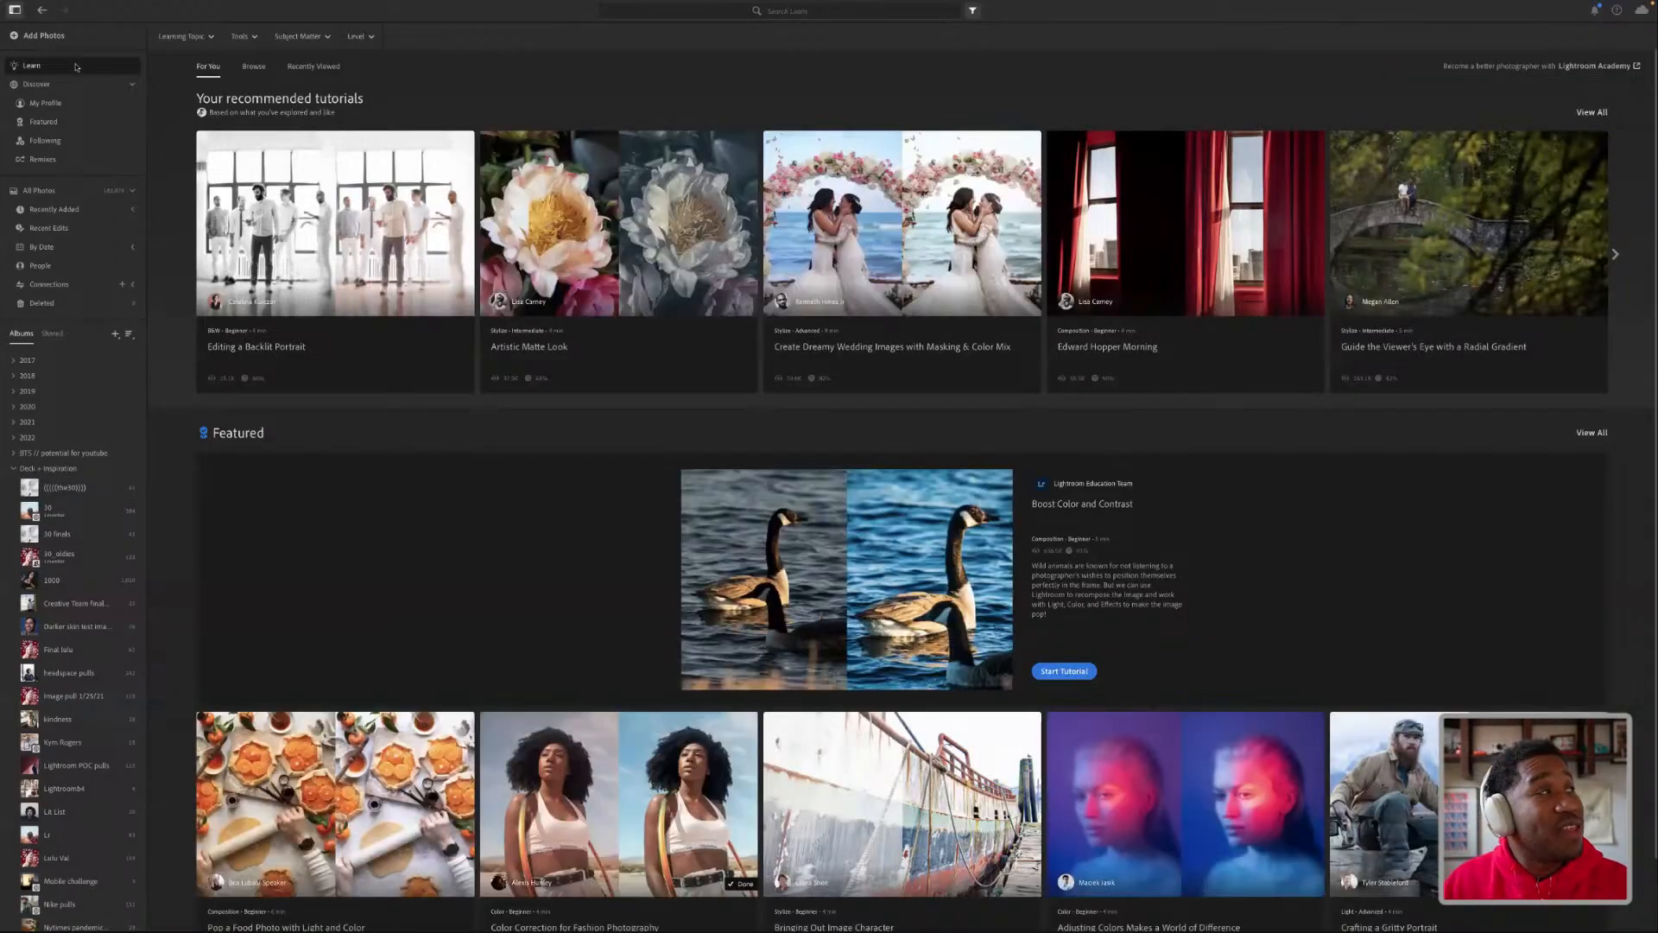
left_click(70, 83)
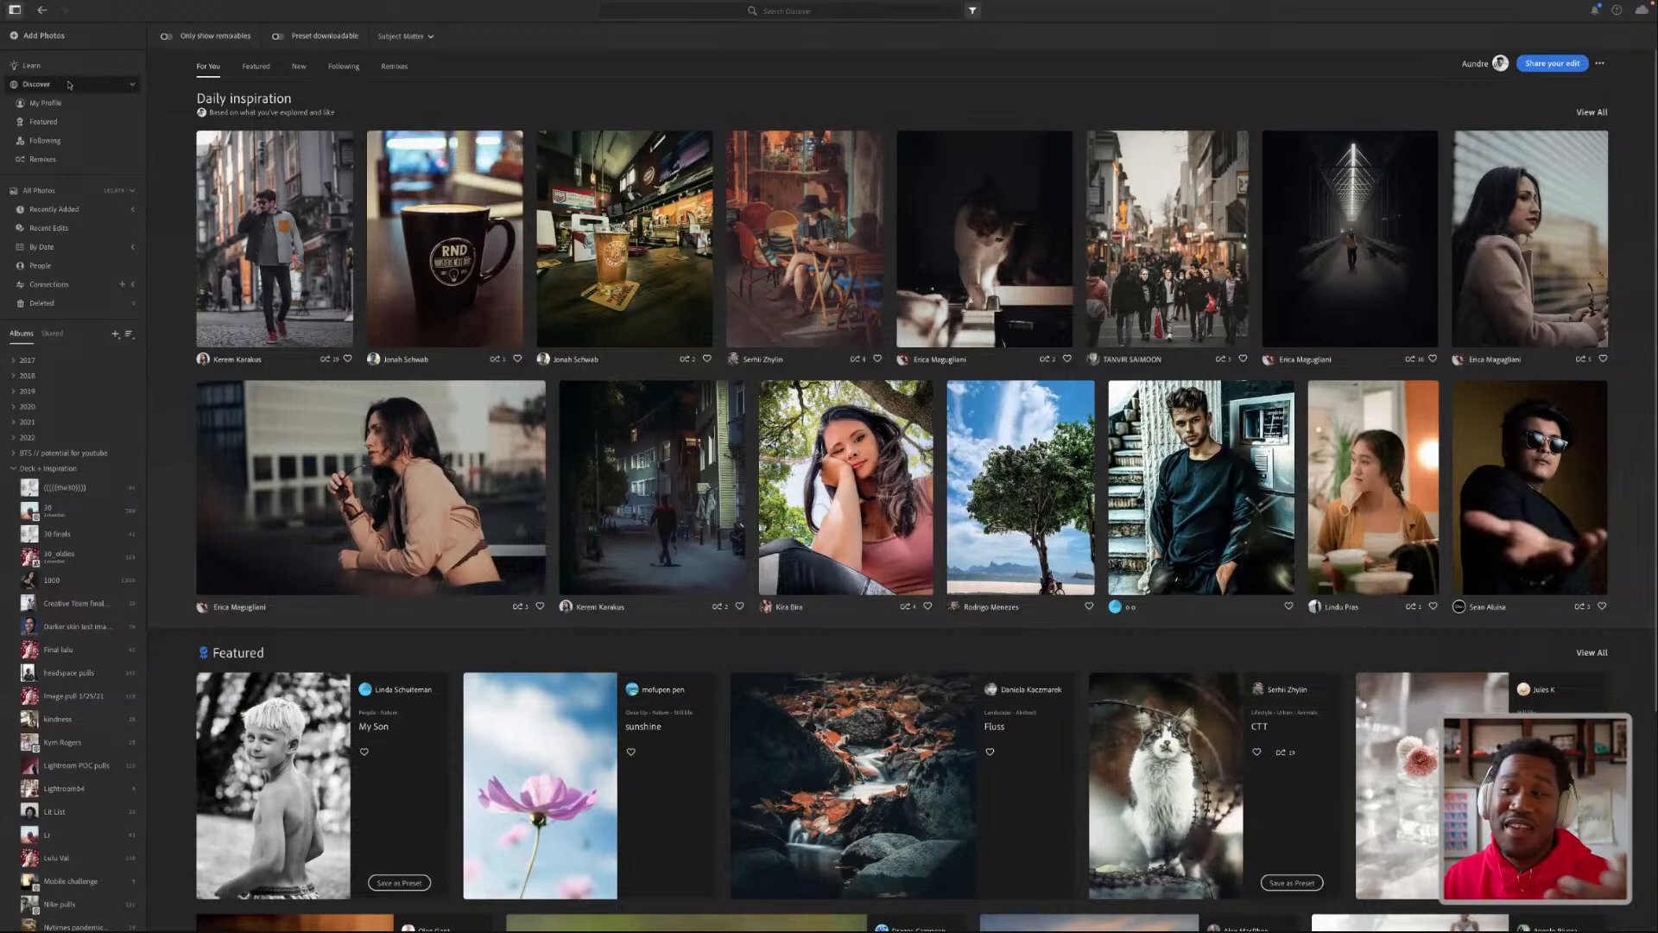
left_click(62, 67)
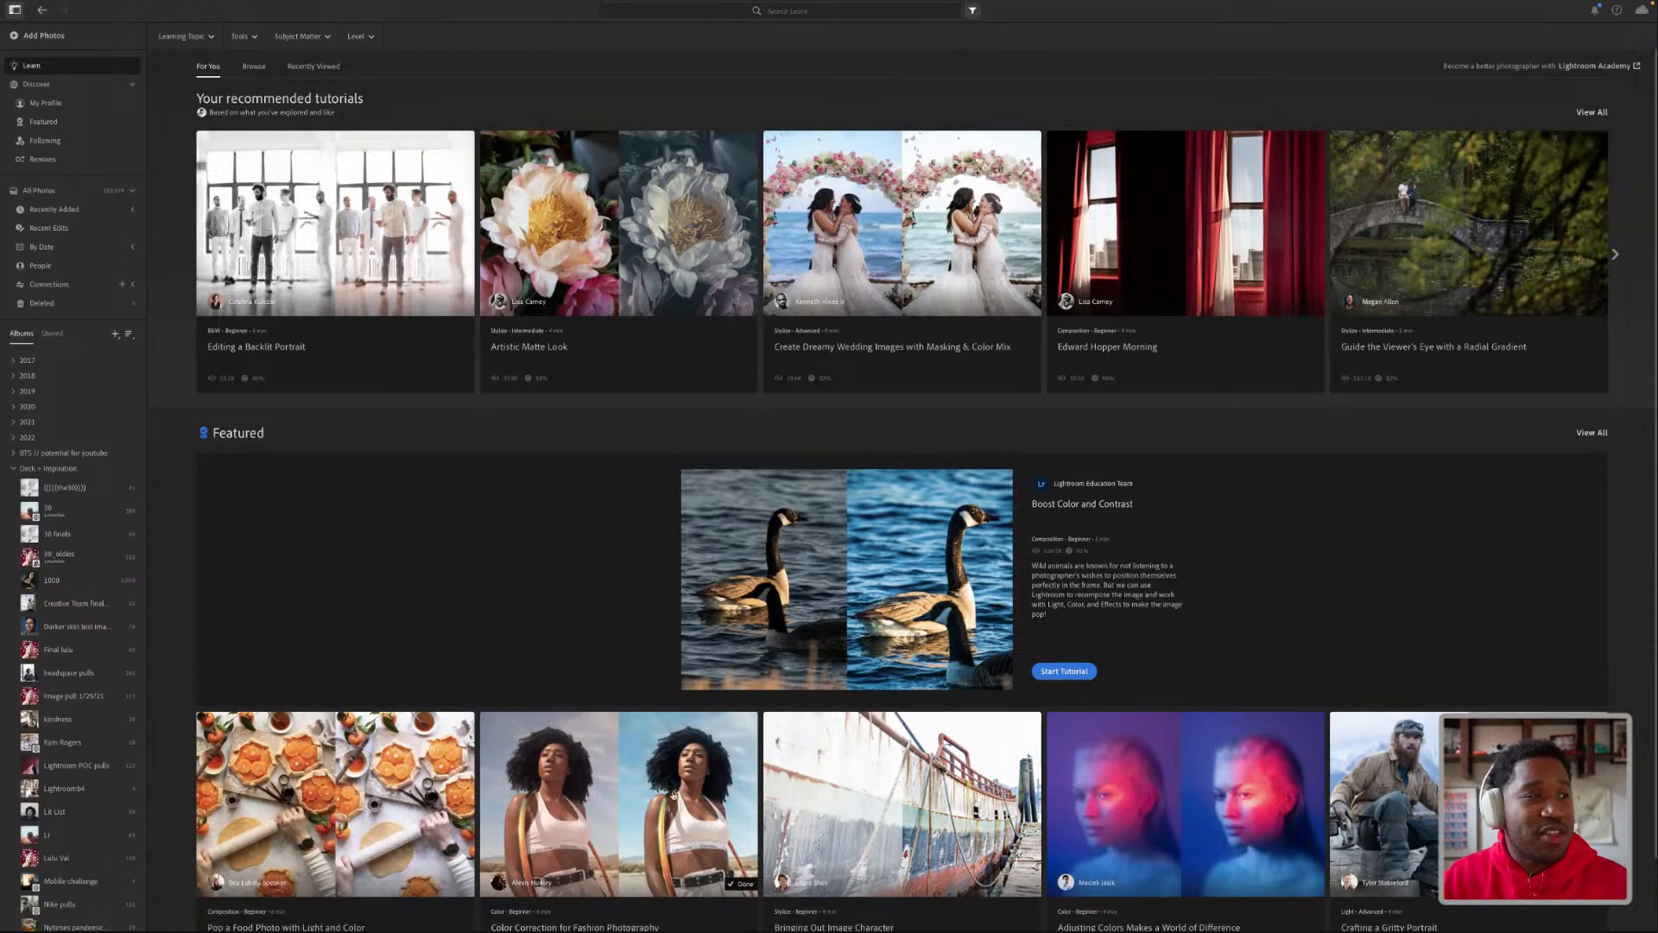
- Open the Color Correction for Fashion Photography tutorial, look at its guided steps and close it
left_click(649, 809)
left_click(1054, 599)
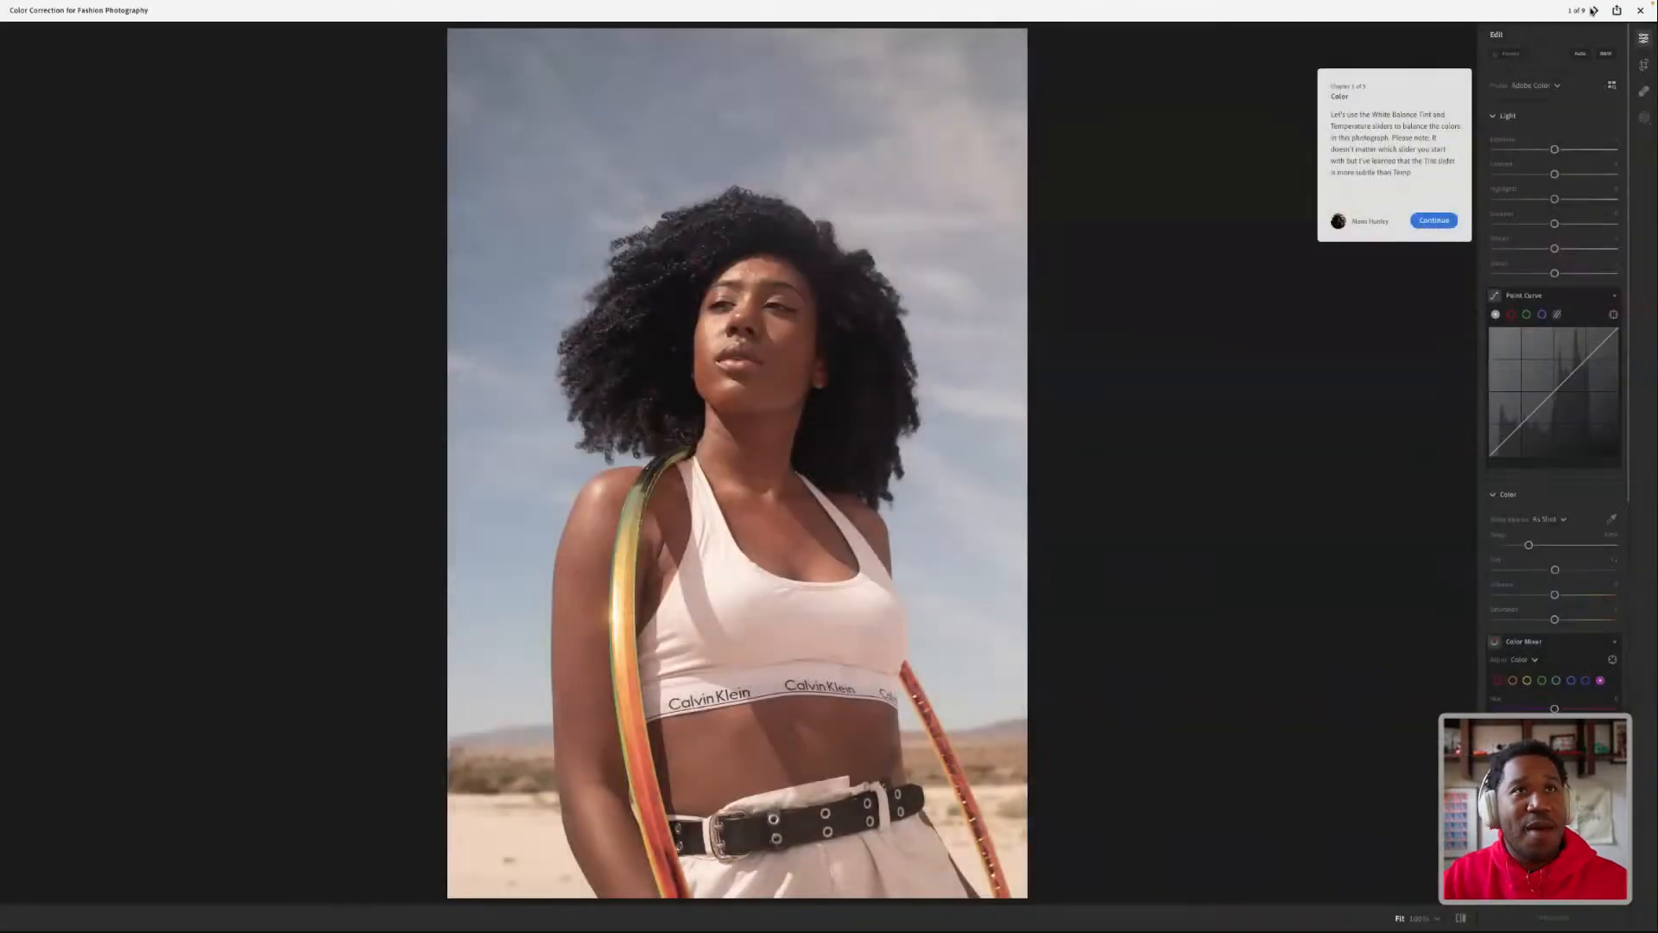
left_click(1638, 11)
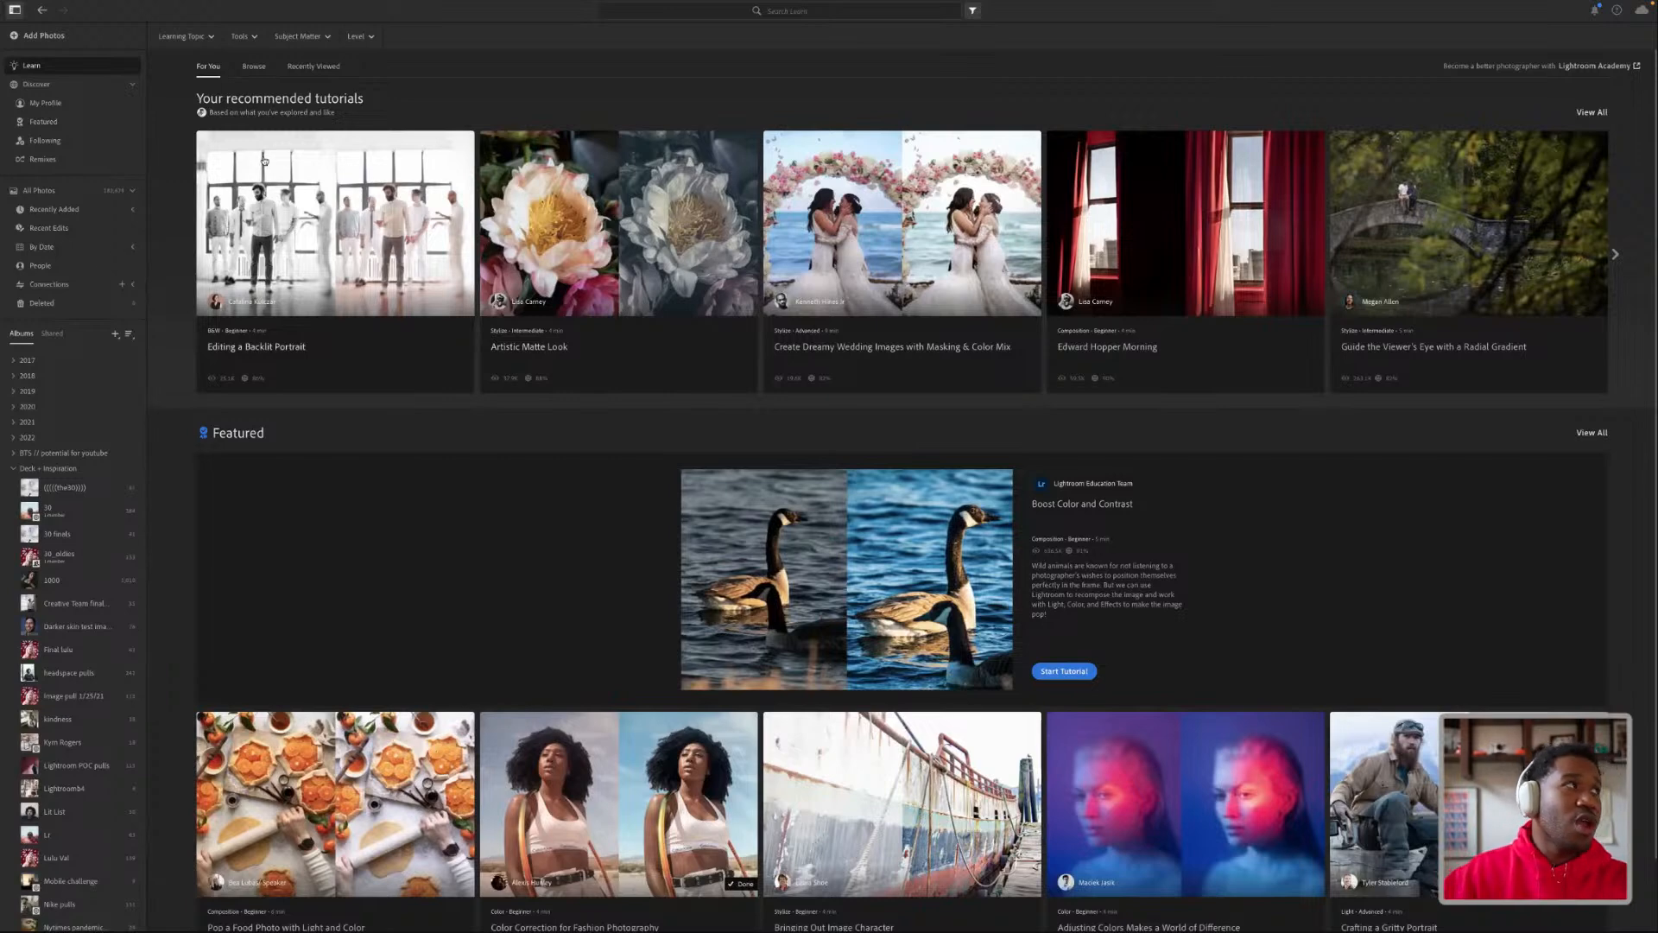
- Look through the album folders, viewing the flower-cutting photos in the 06252021 album inside the 2021 folder
left_click(65, 485)
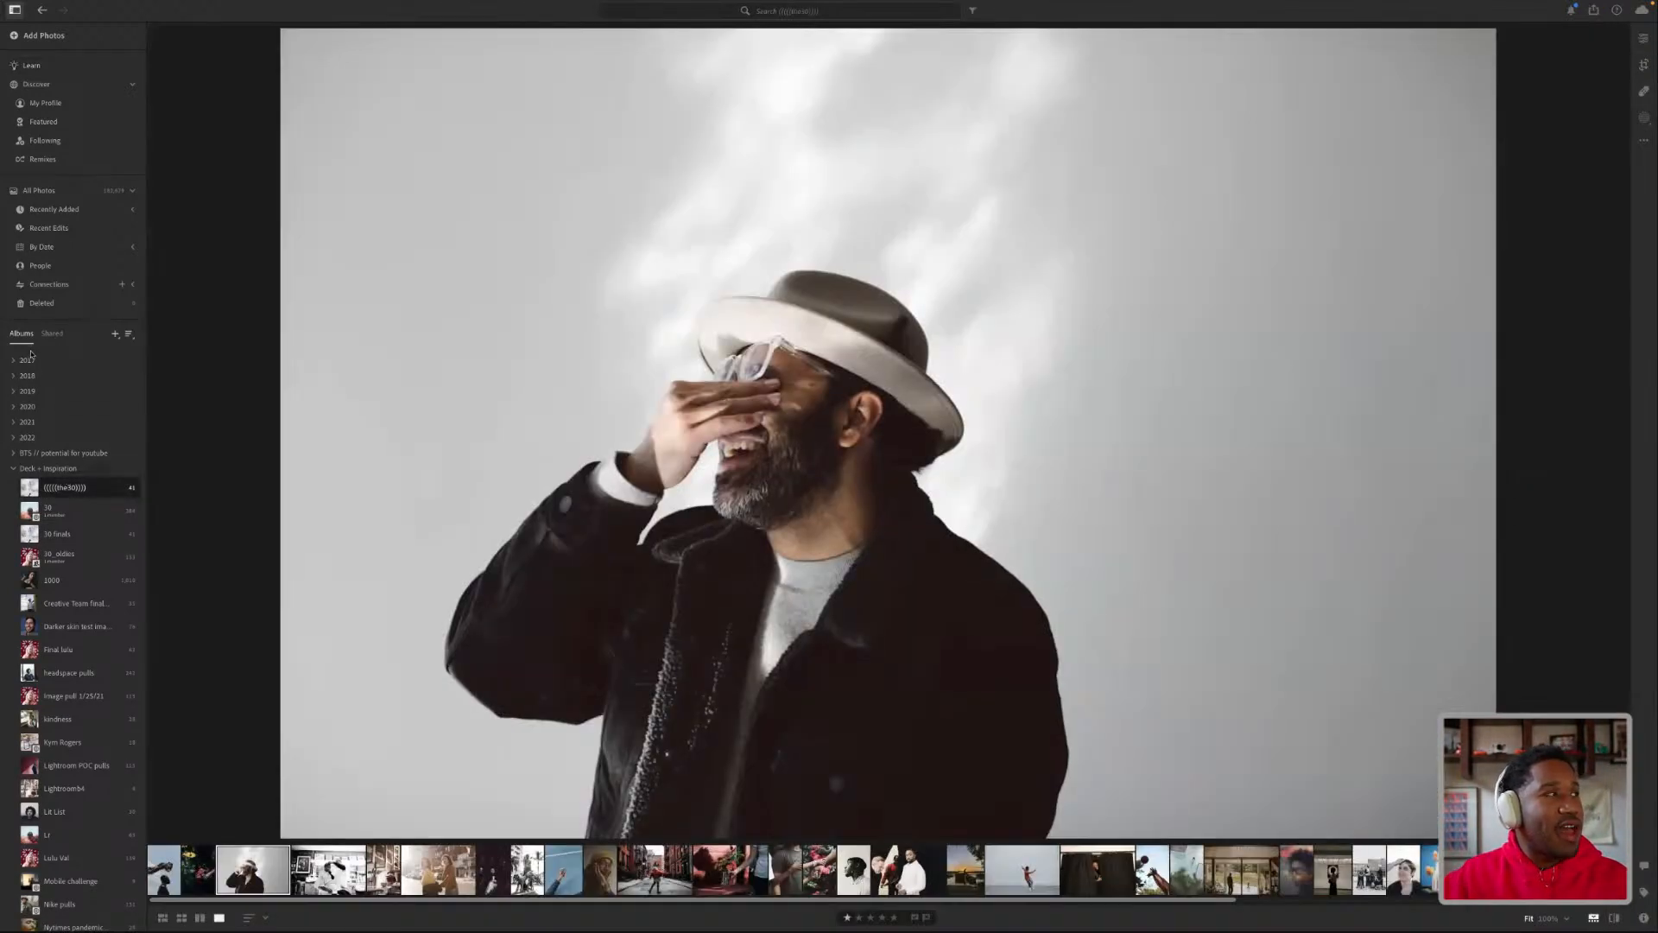
left_click(14, 469)
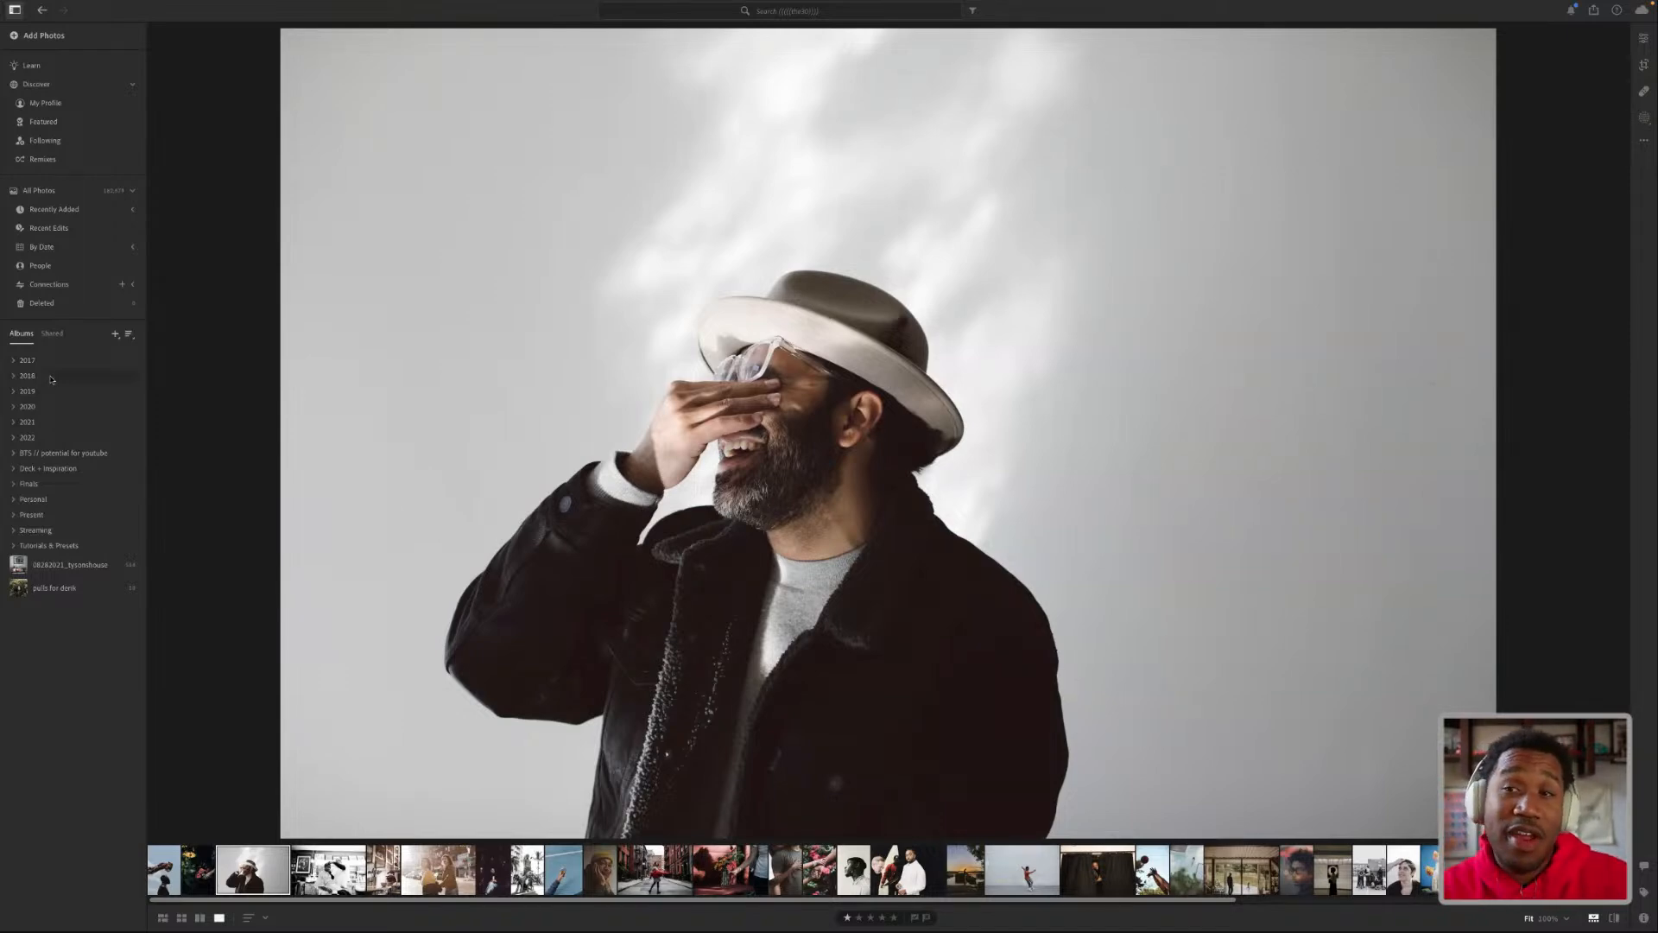
left_click(14, 422)
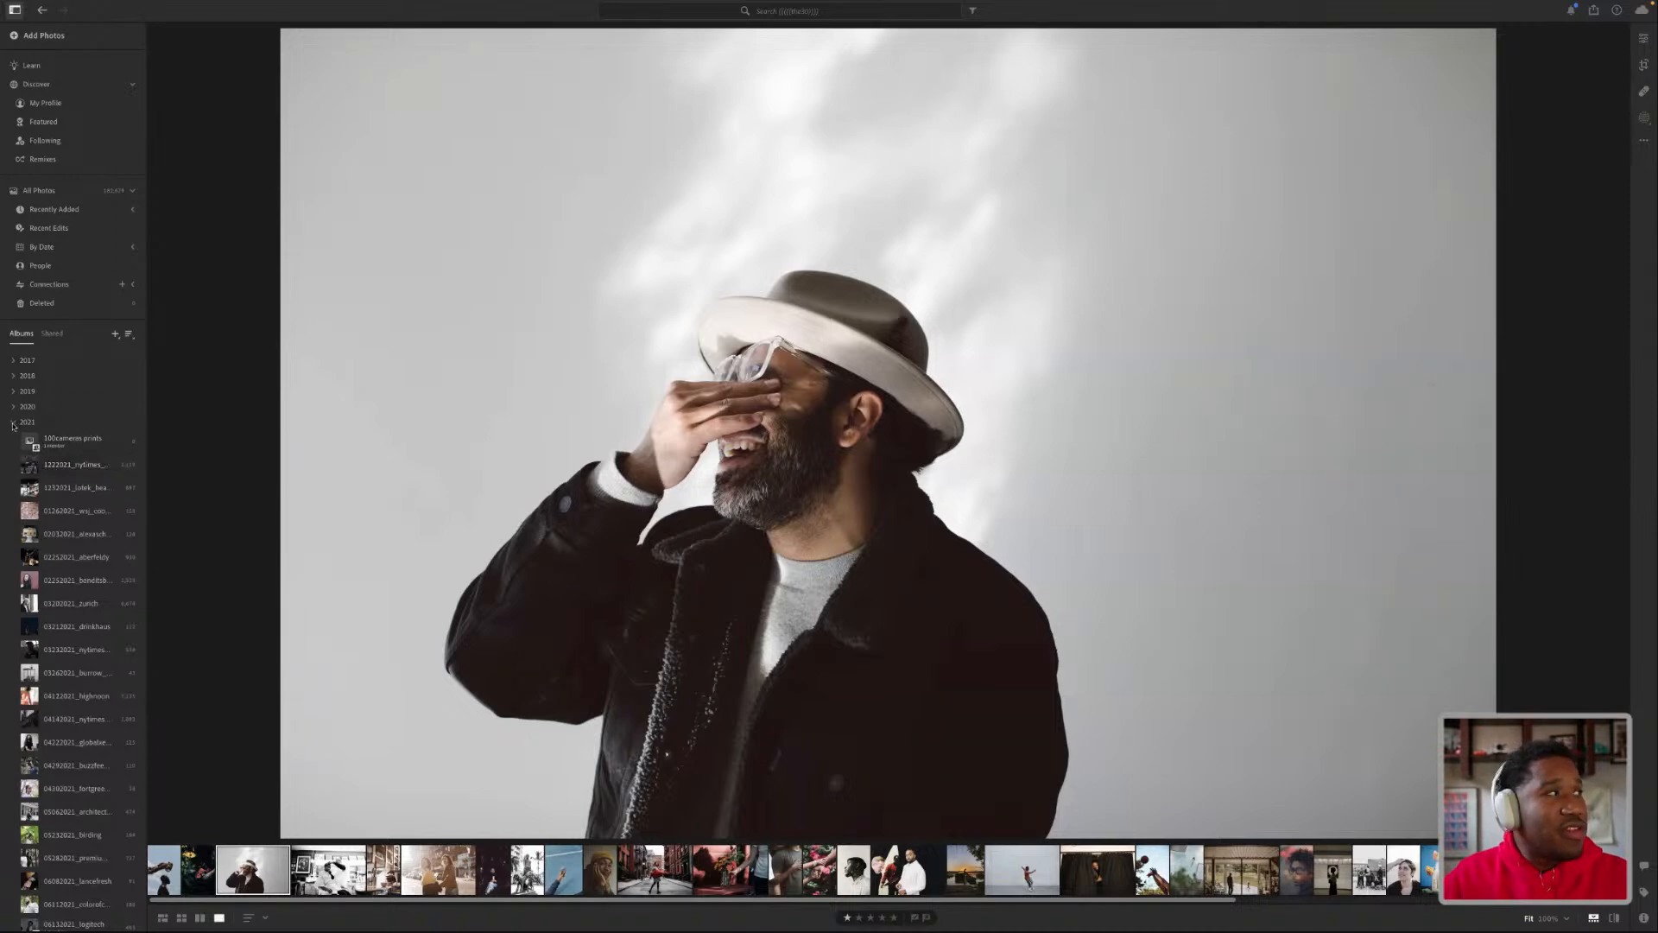
scroll(116, 565, "down", 5)
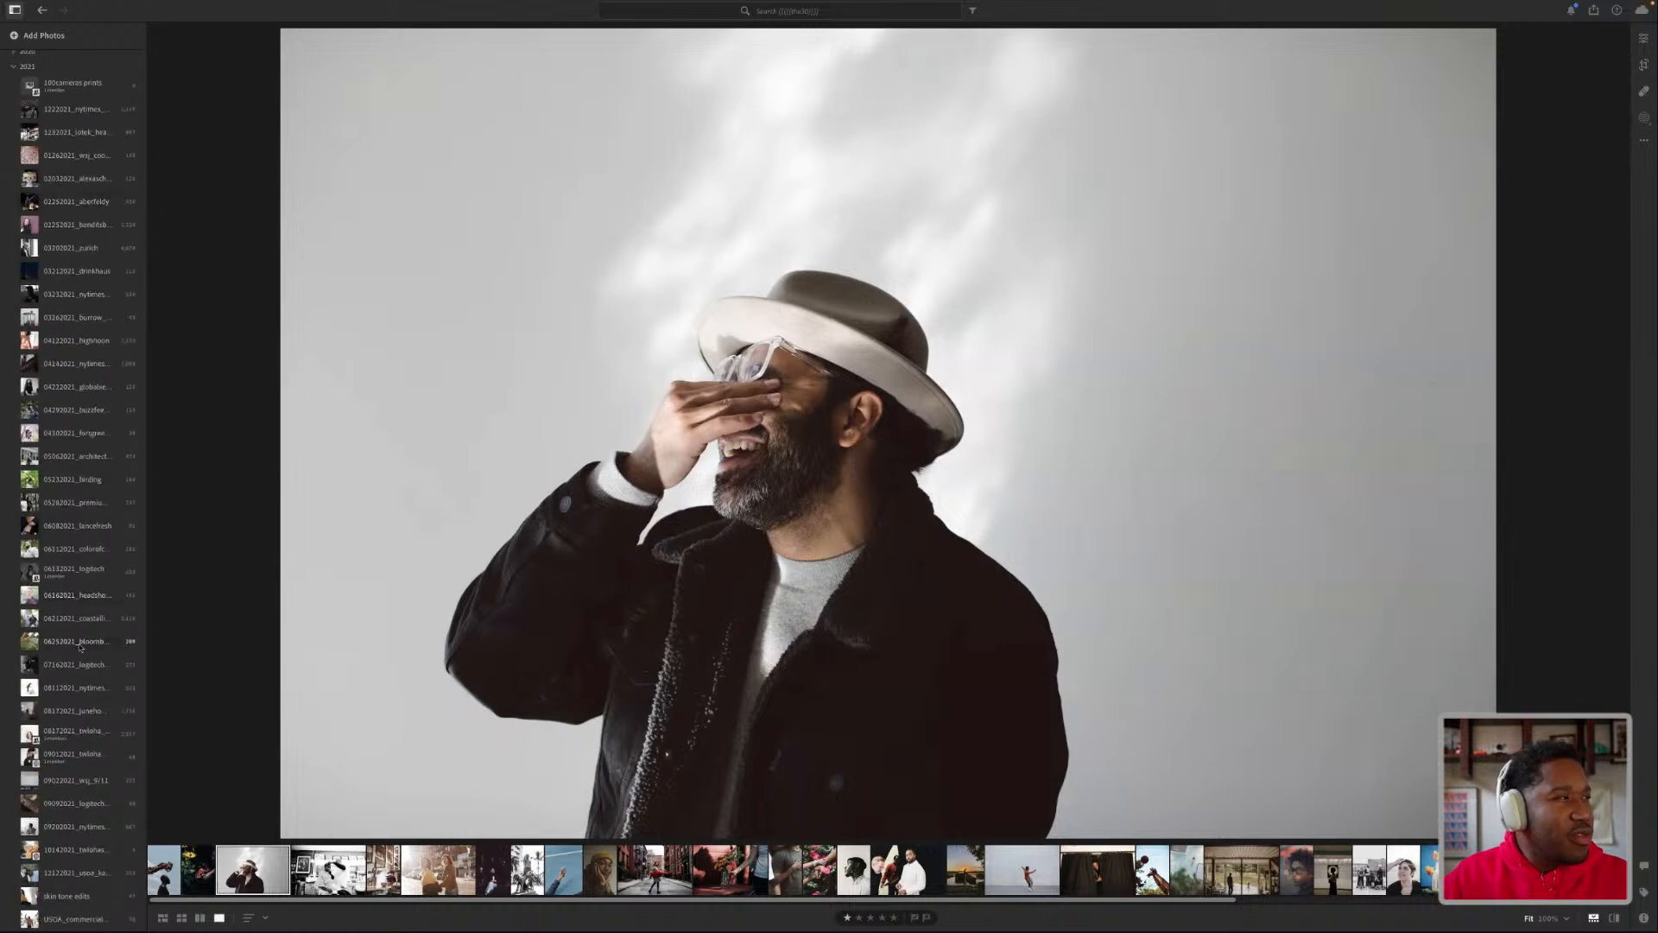
left_click(80, 647)
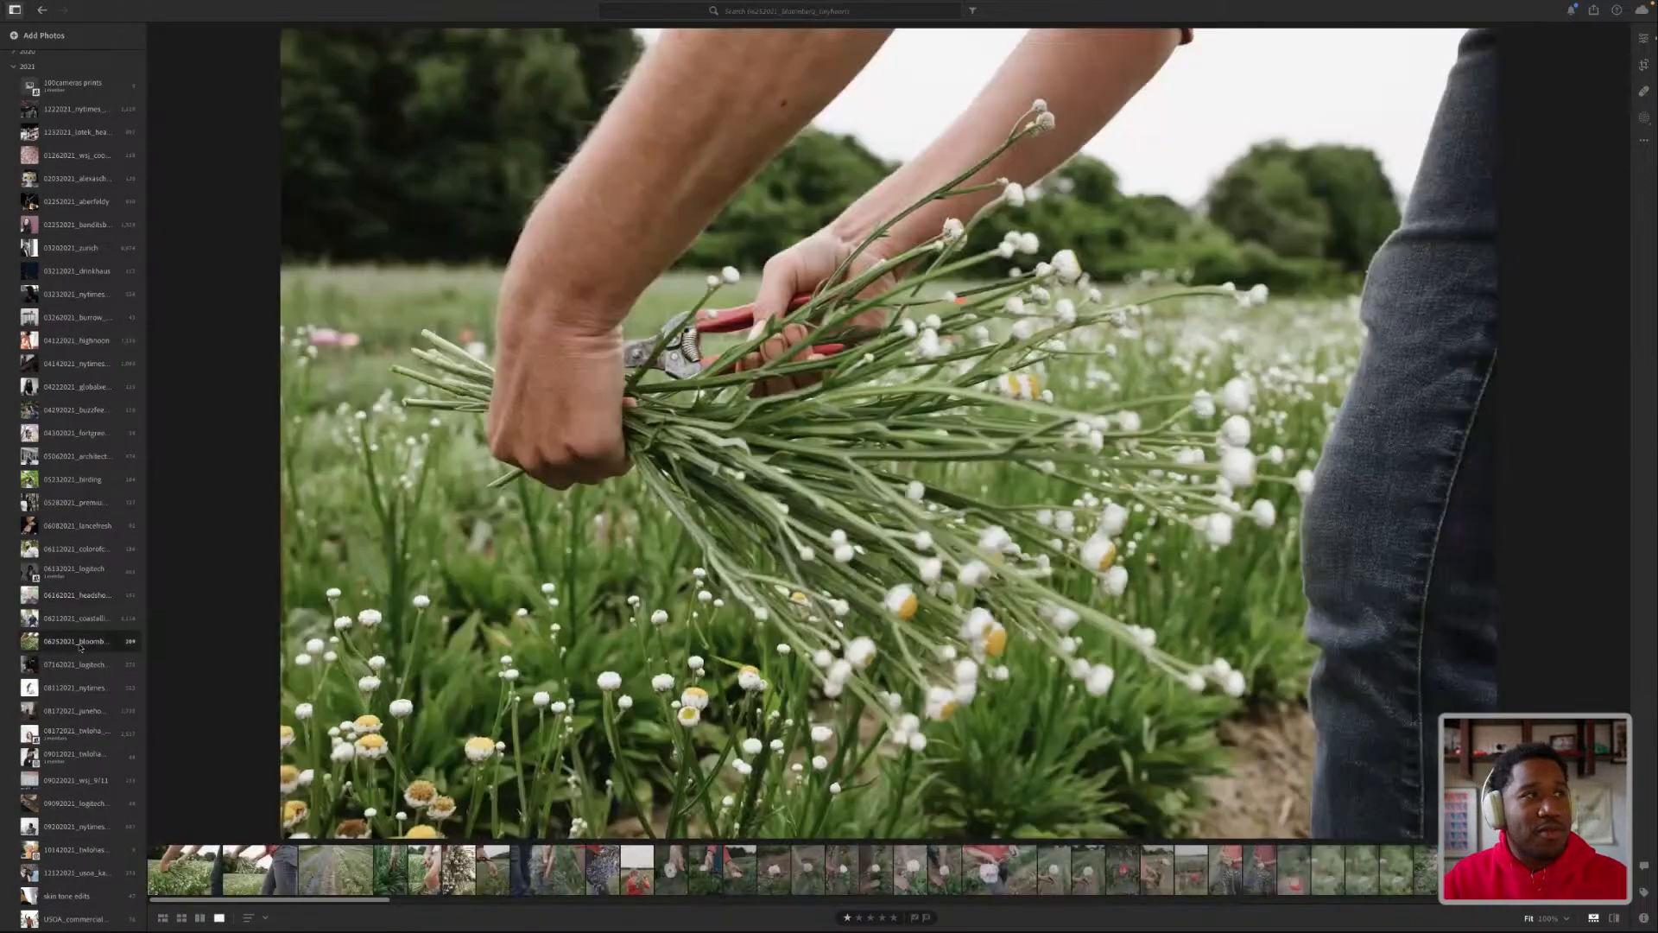
mouse_move(2, 647)
left_click(14, 68)
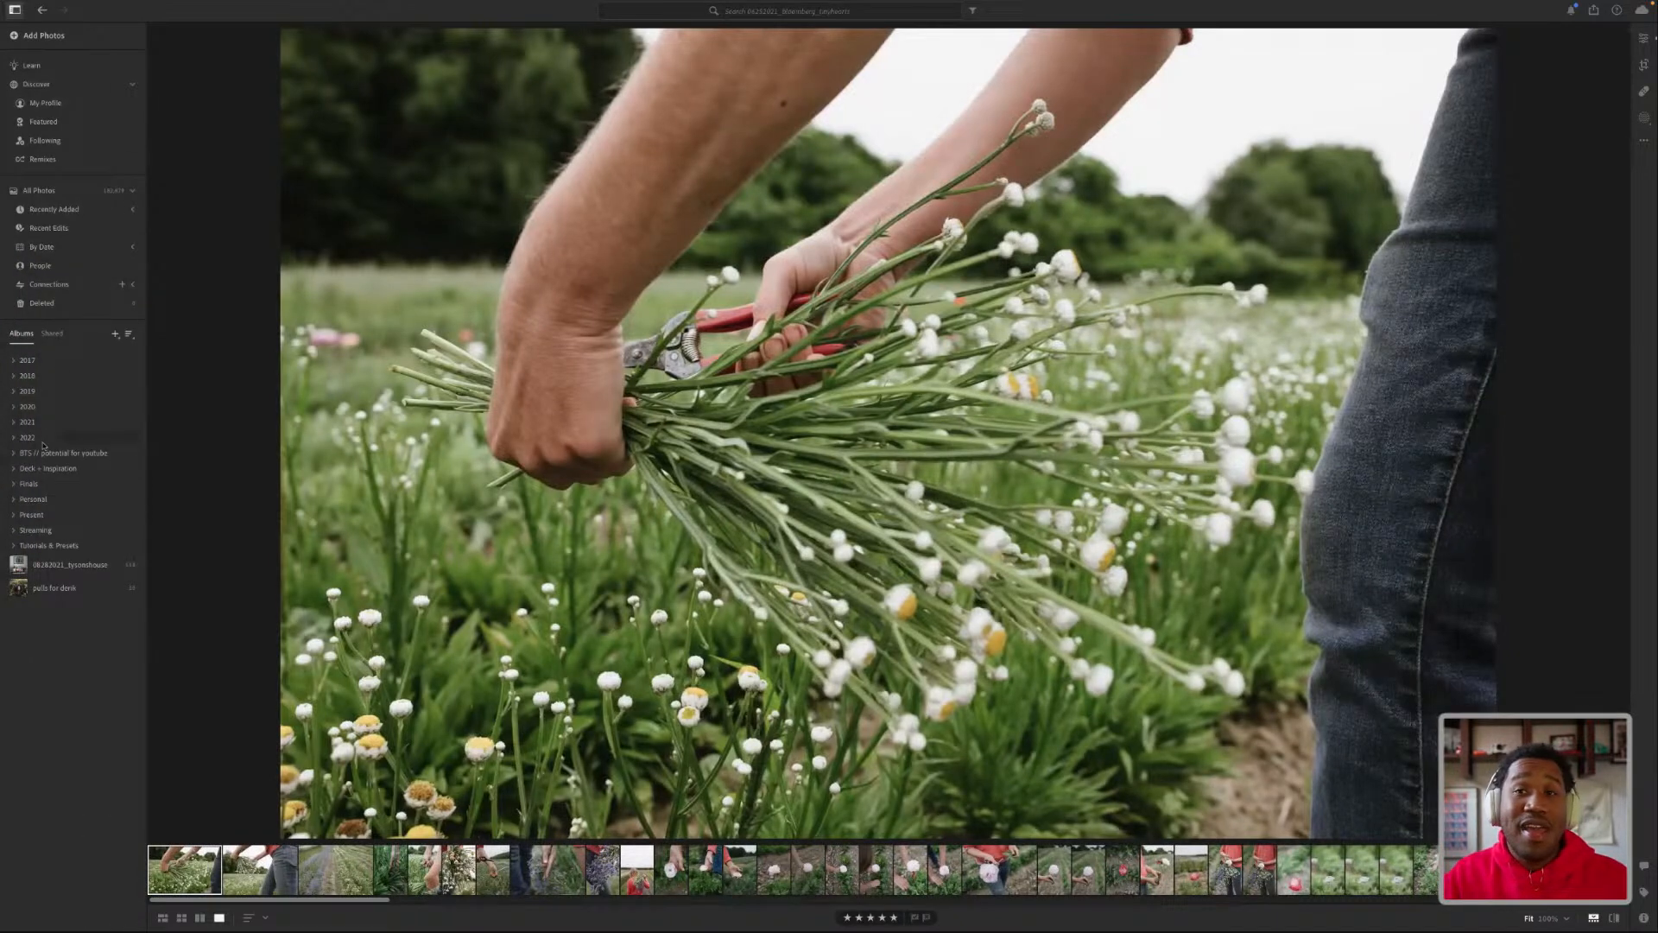
- Expand the Deck + Inspiration folder and open its first album, (((((the30)))))
left_click(14, 469)
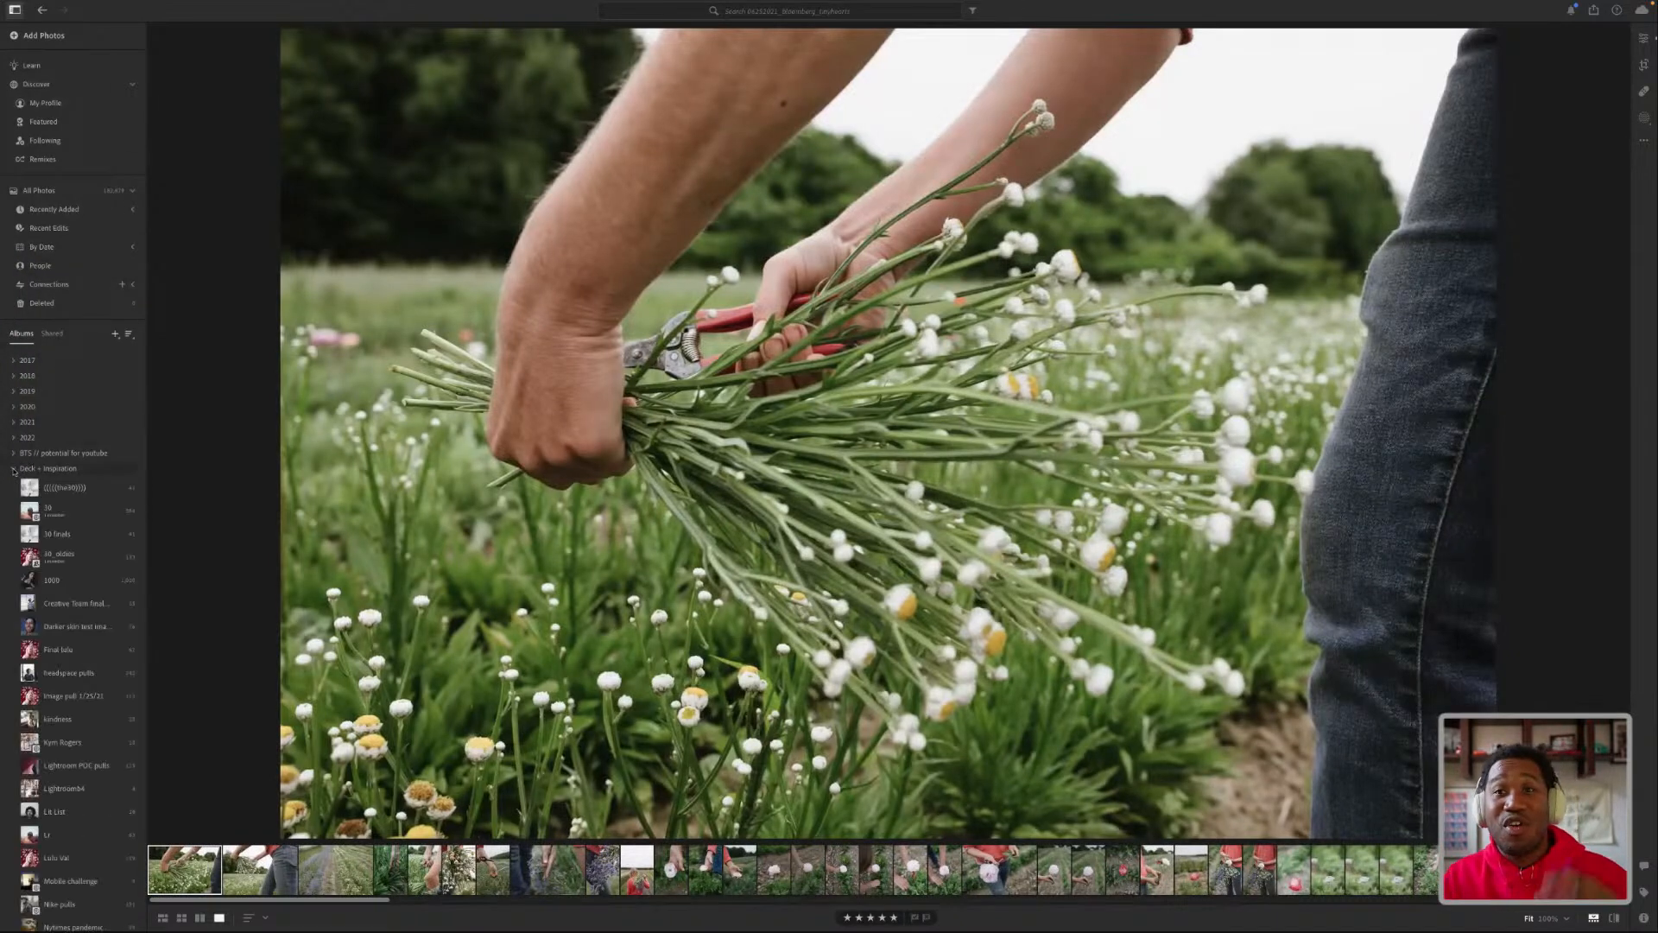
left_click(63, 486)
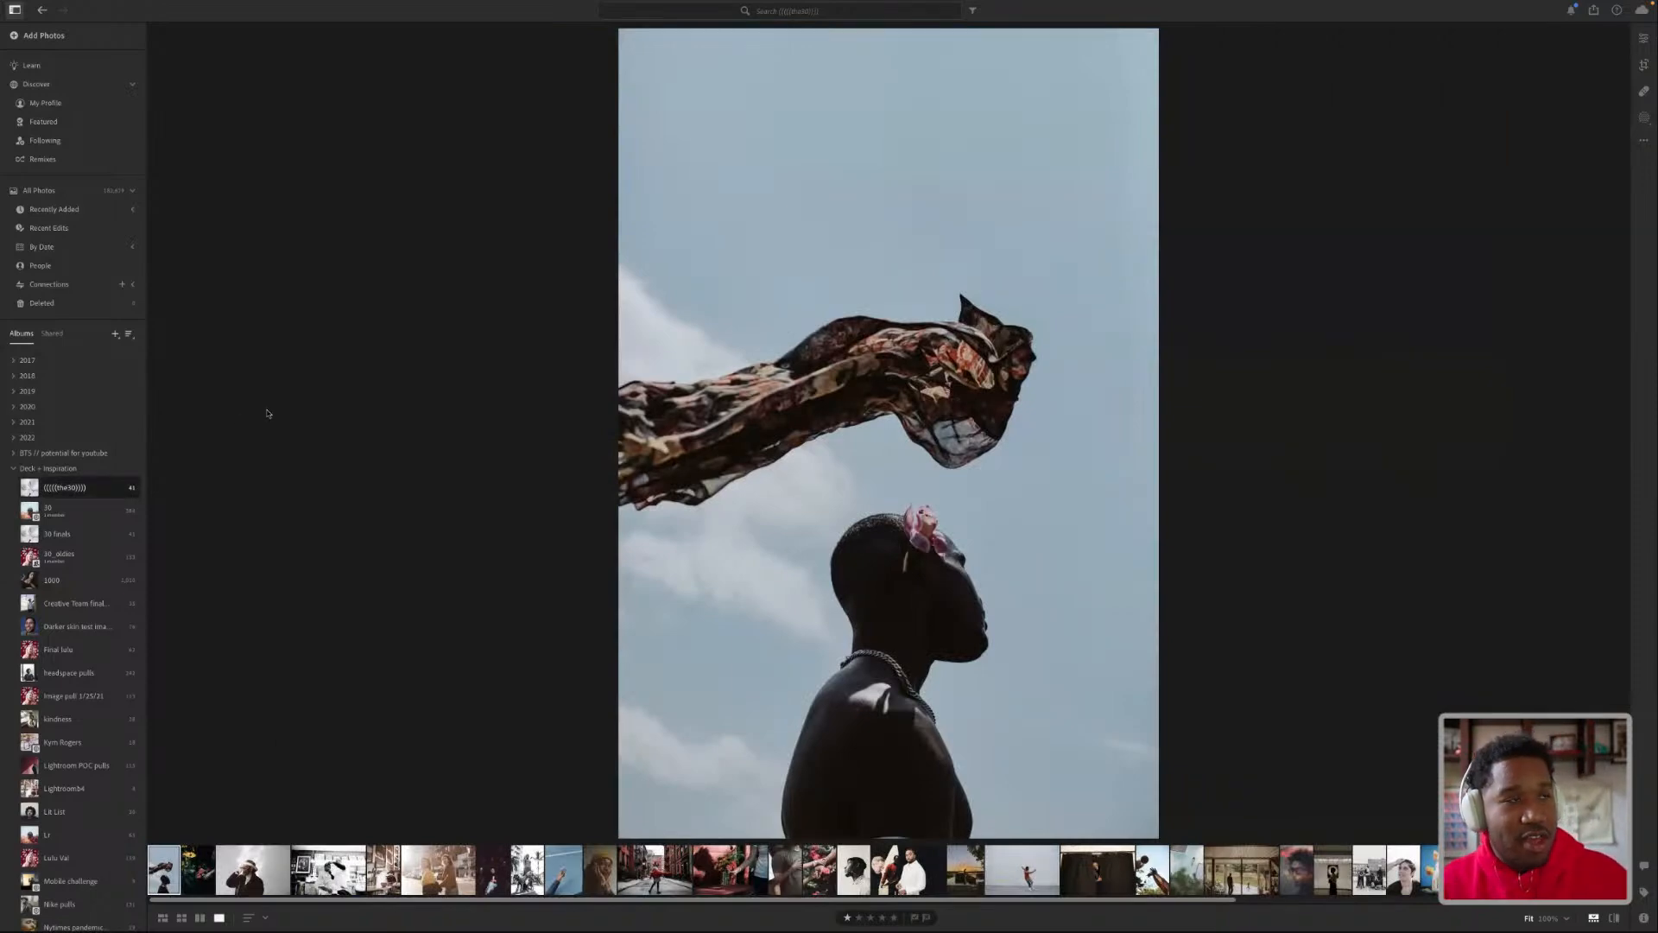
key("ctrl+super+f")
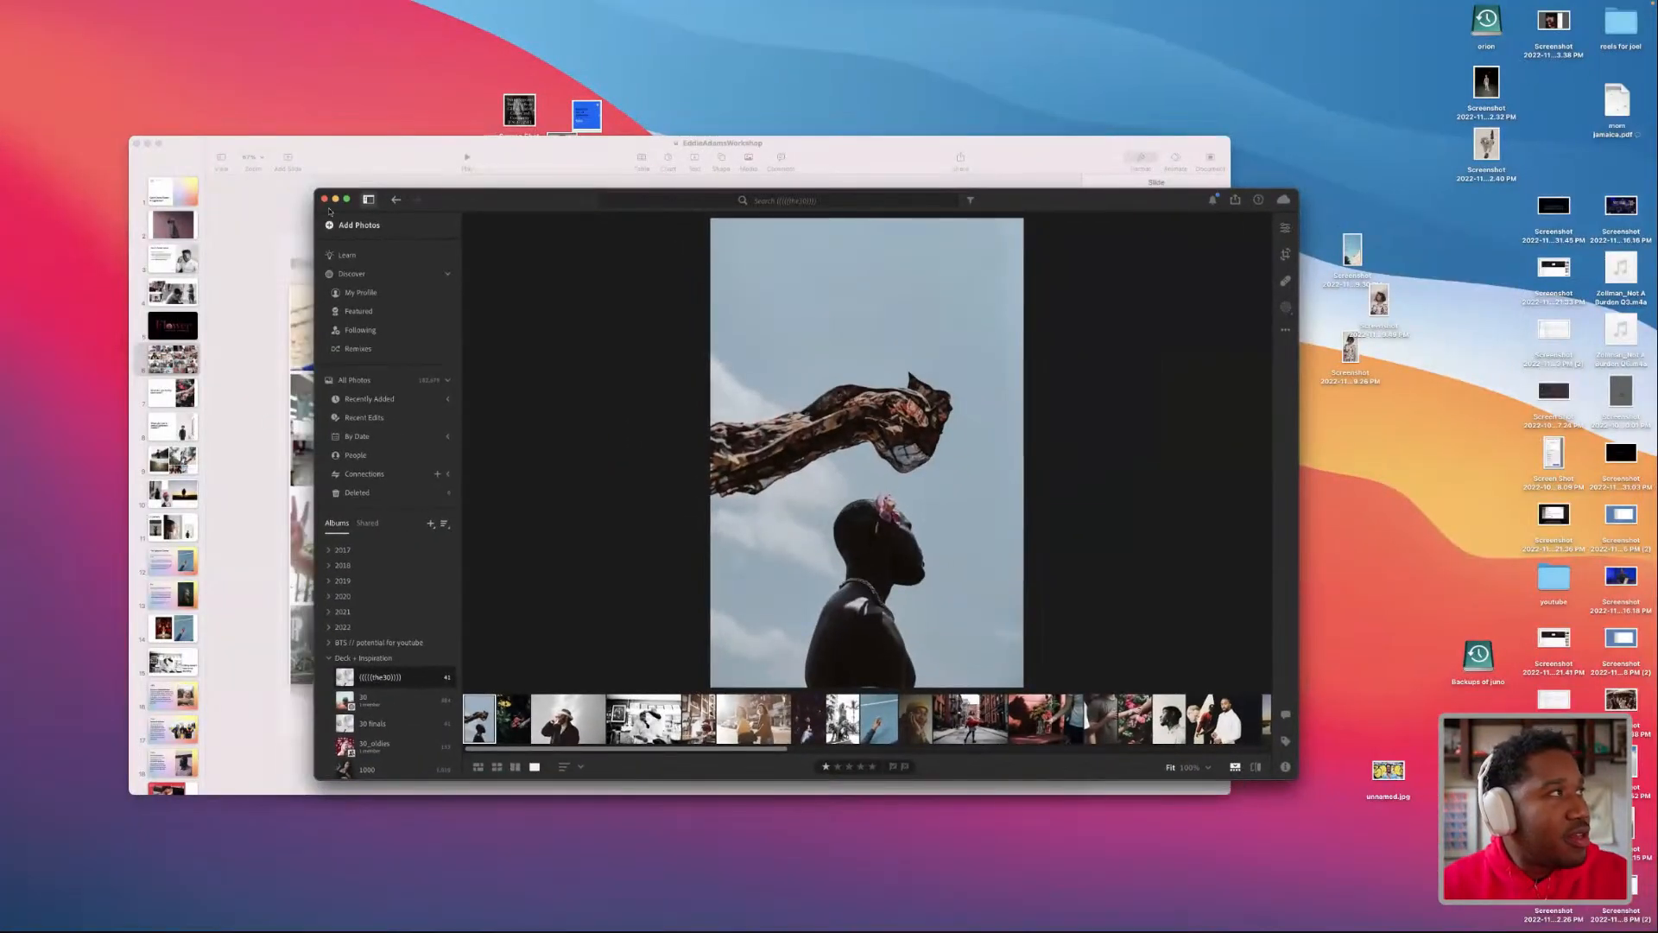
key("ctrl+super+f")
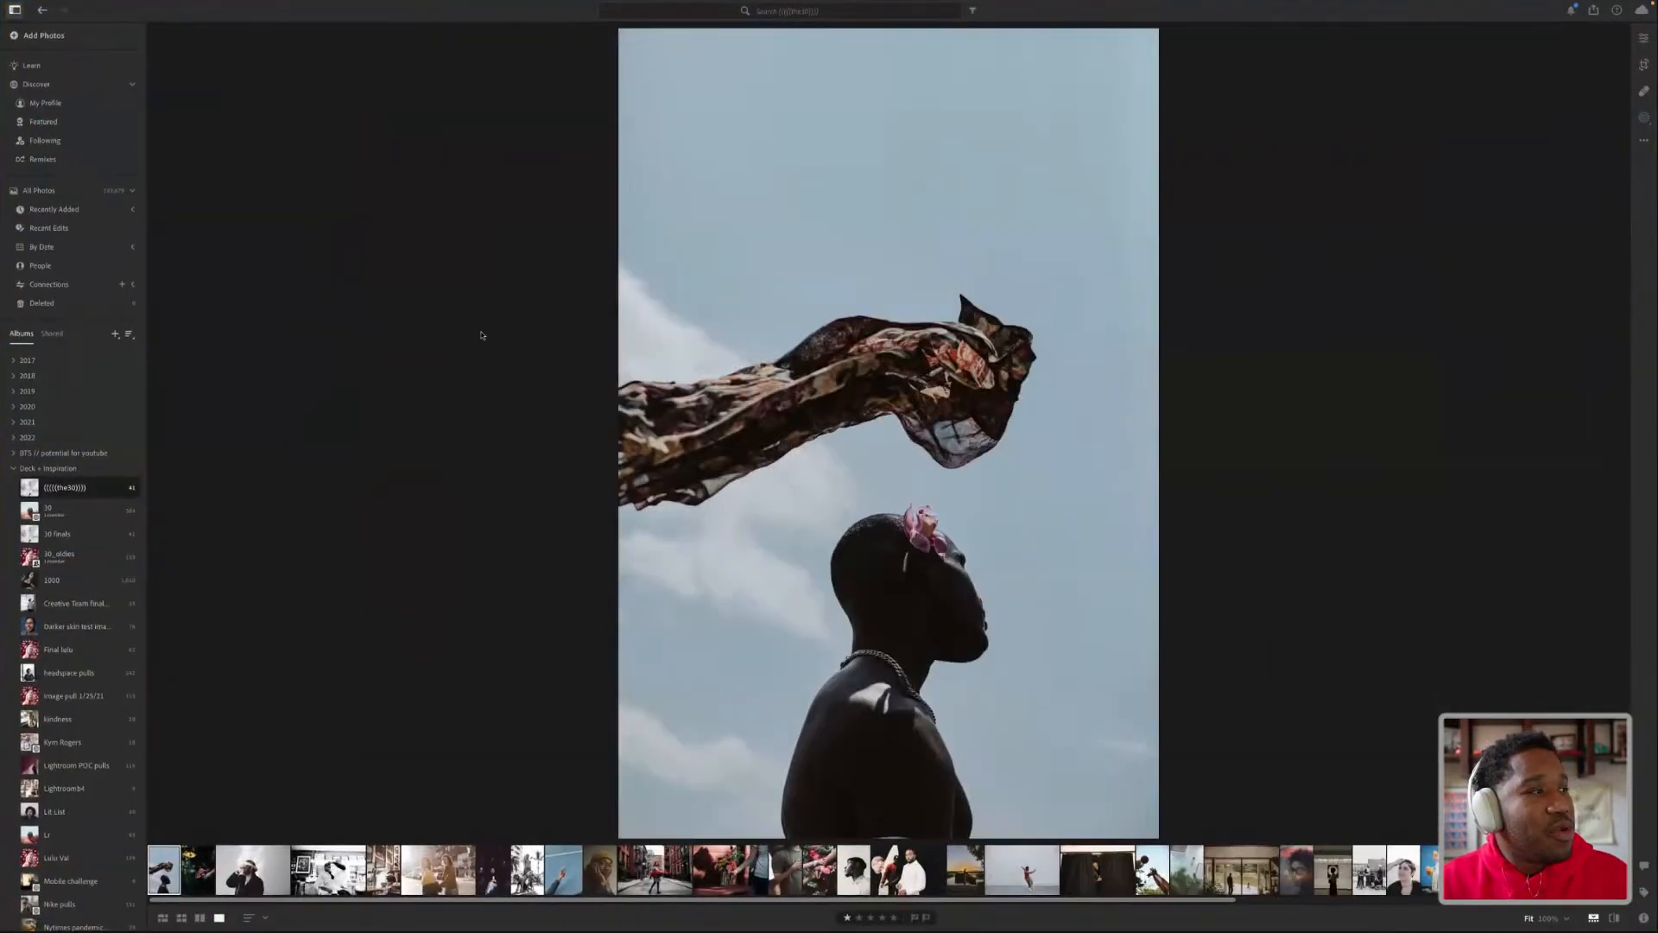
key("ctrl+super+f")
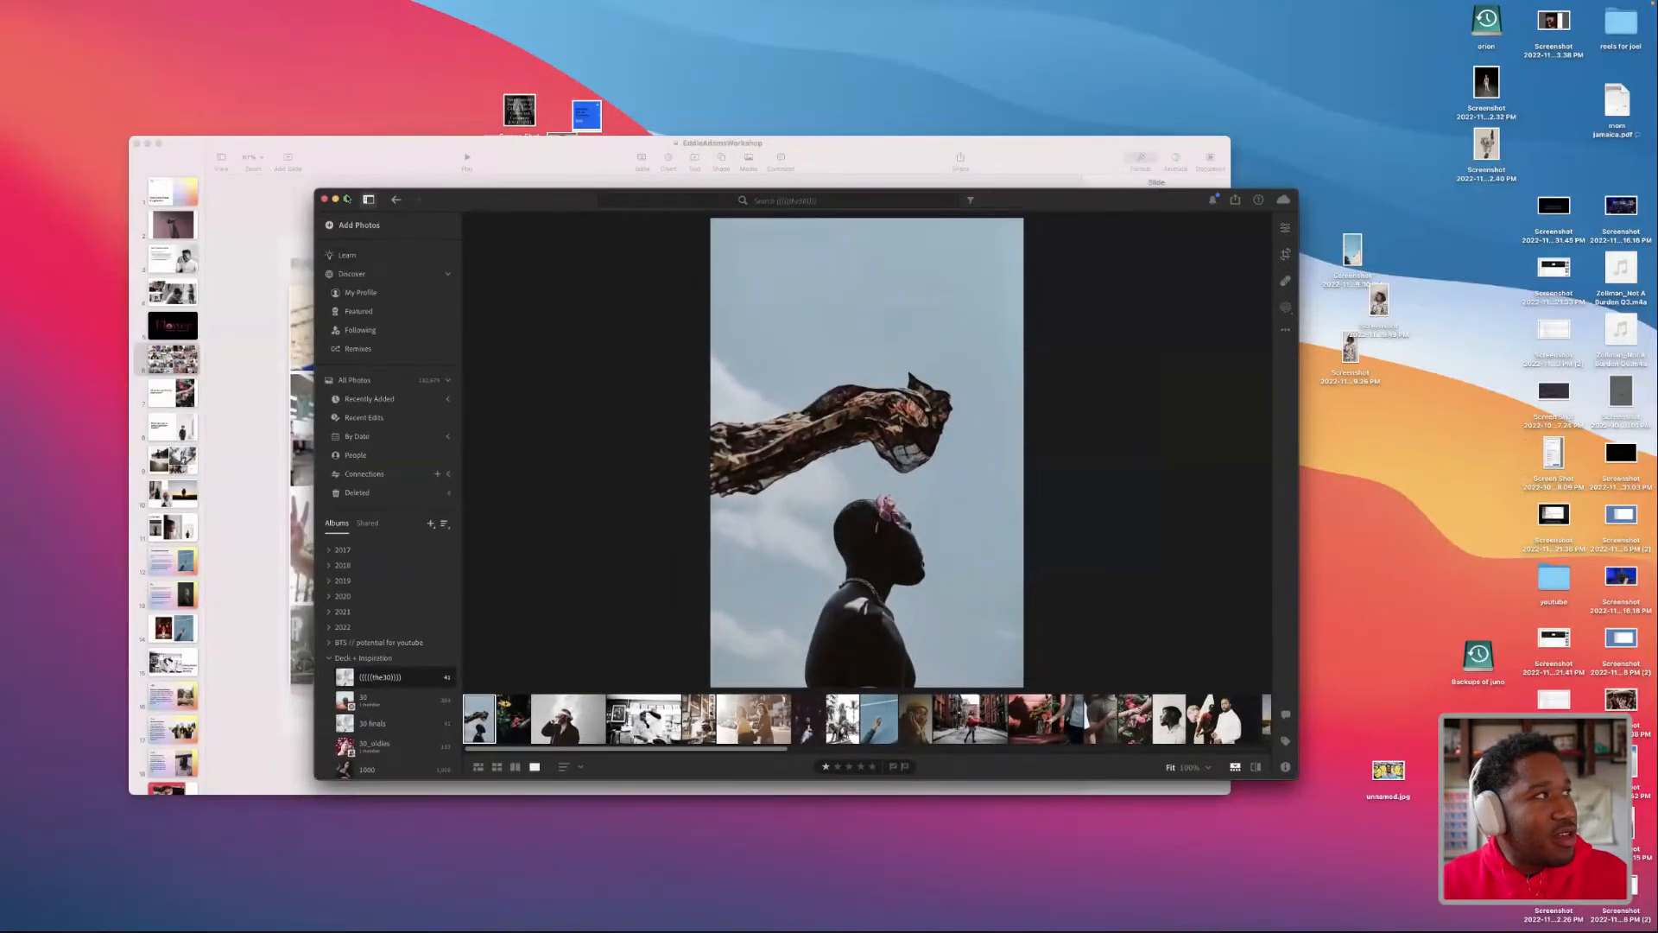
left_click(347, 199)
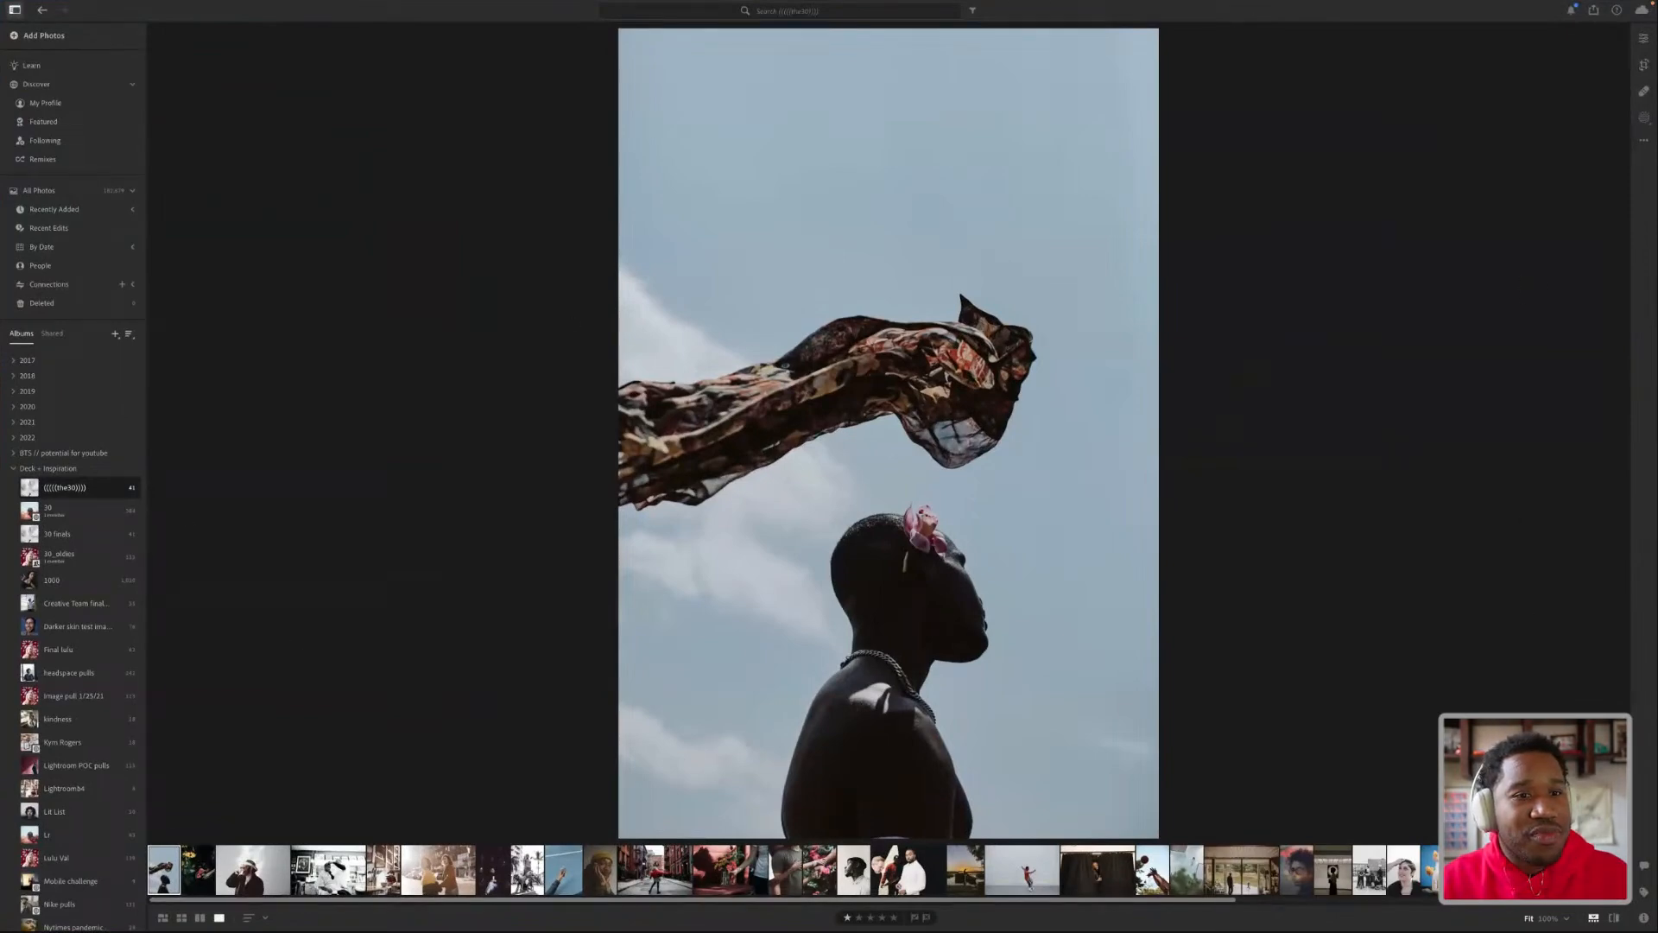
- Hide the filmstrip and show the whole album as a Photo Grid
left_click(1592, 917)
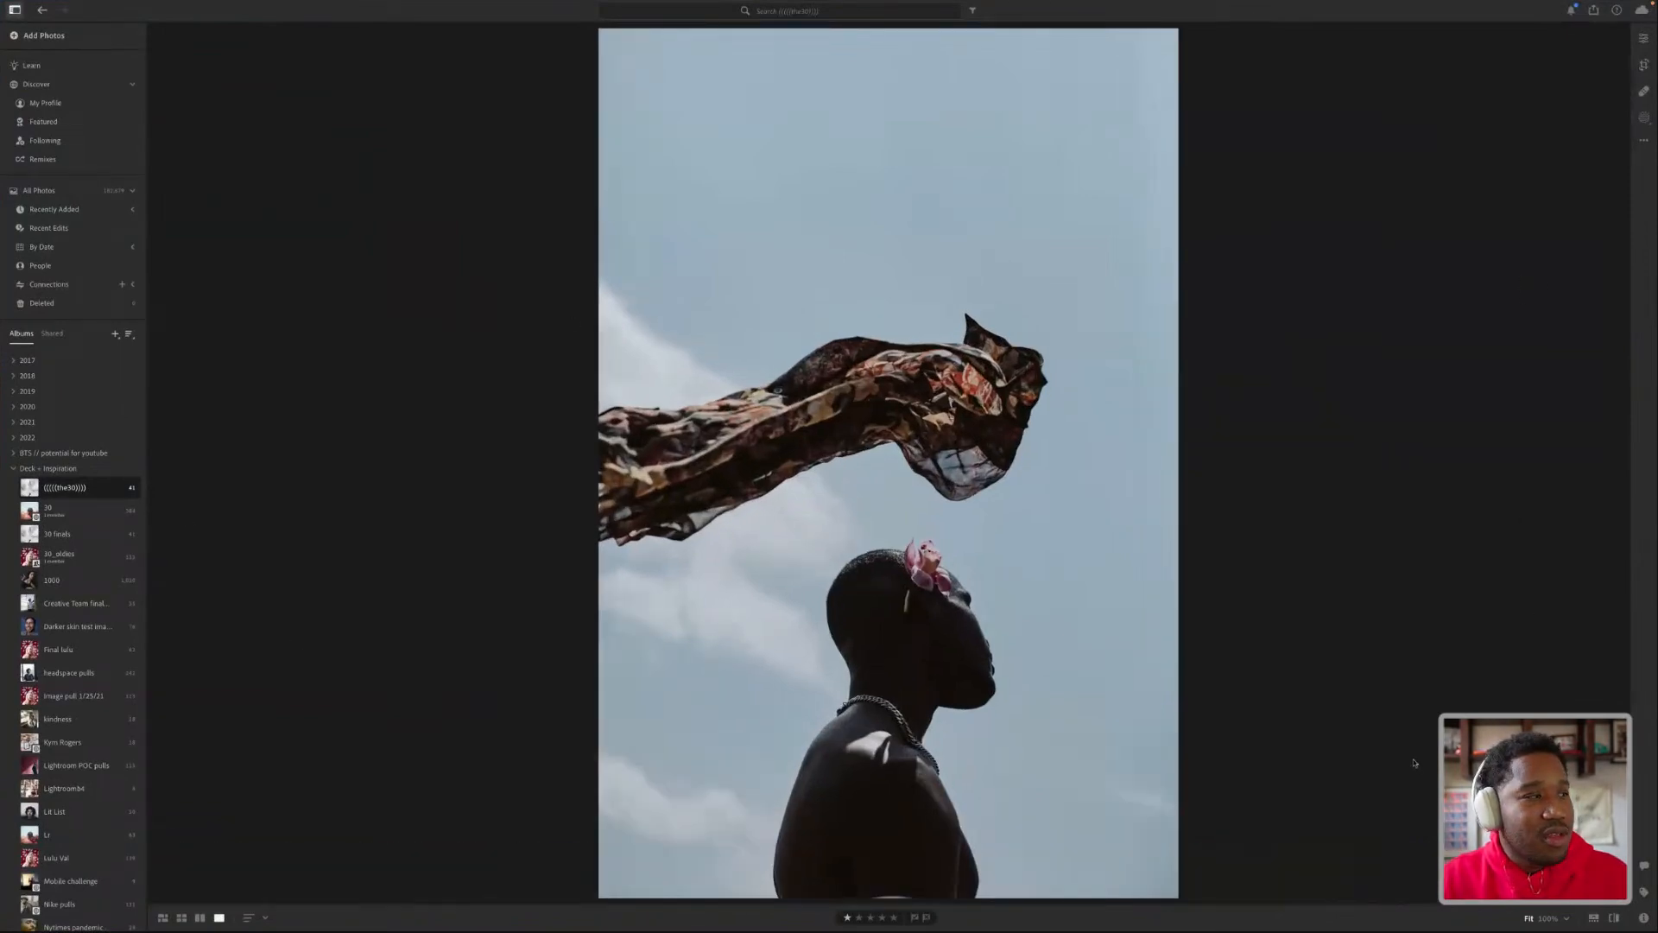
left_click(162, 917)
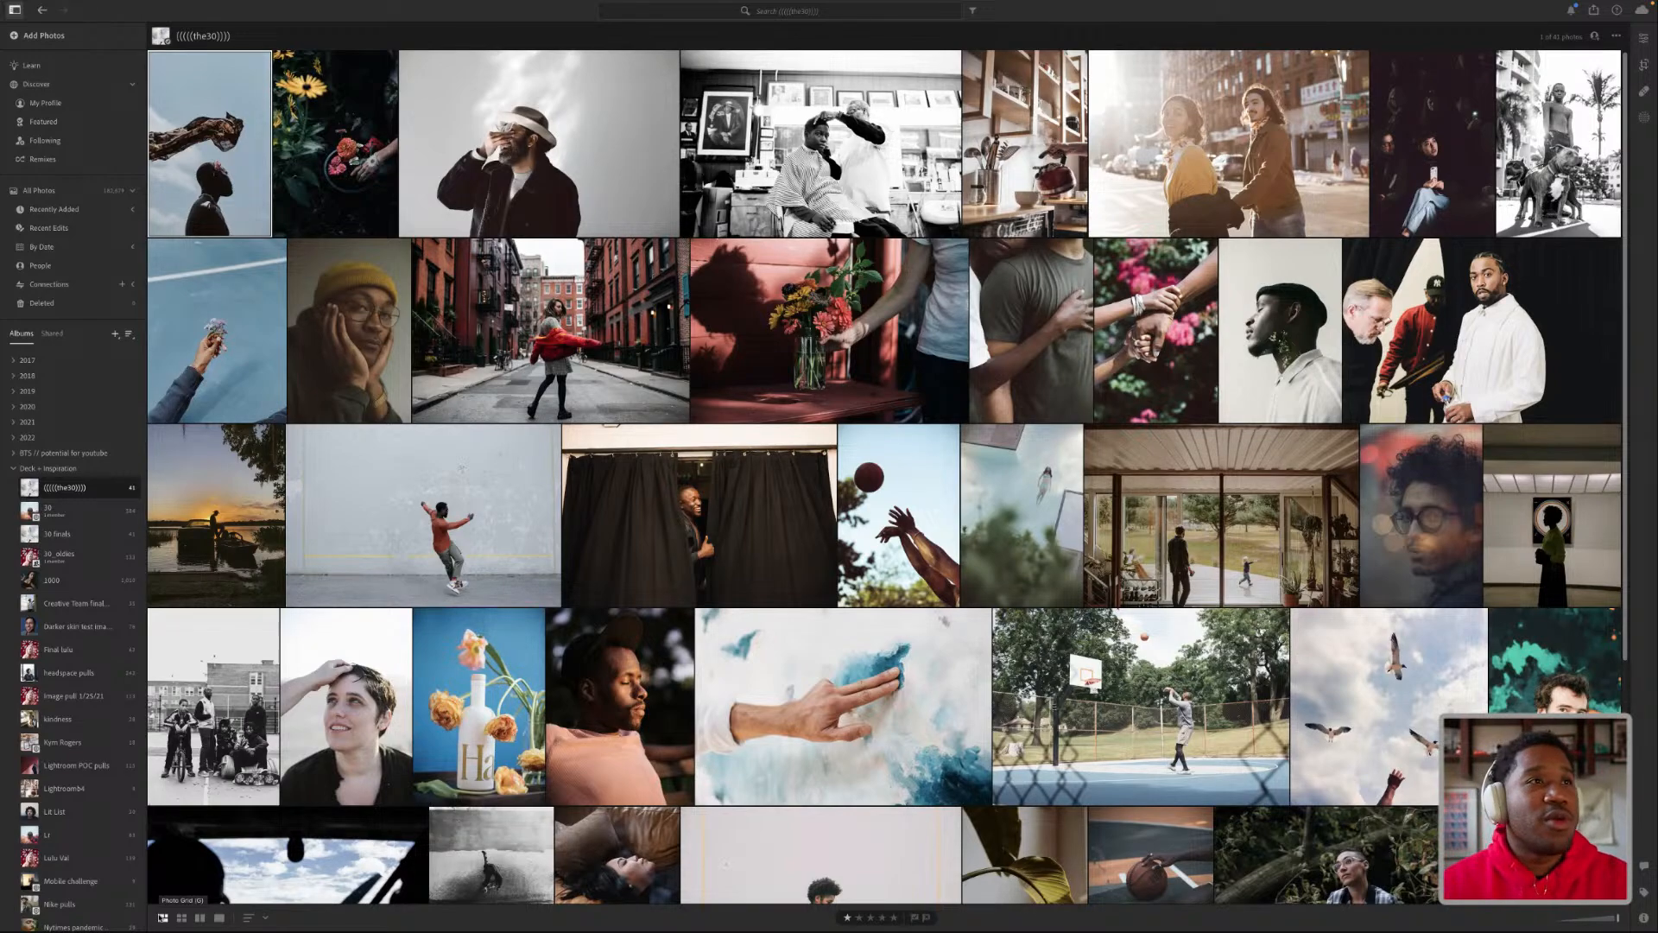
- Switch to Adobe Express in the browser and open project 2 from the photo projects folder
key("ctrl+Left")
key("ctrl+Left")
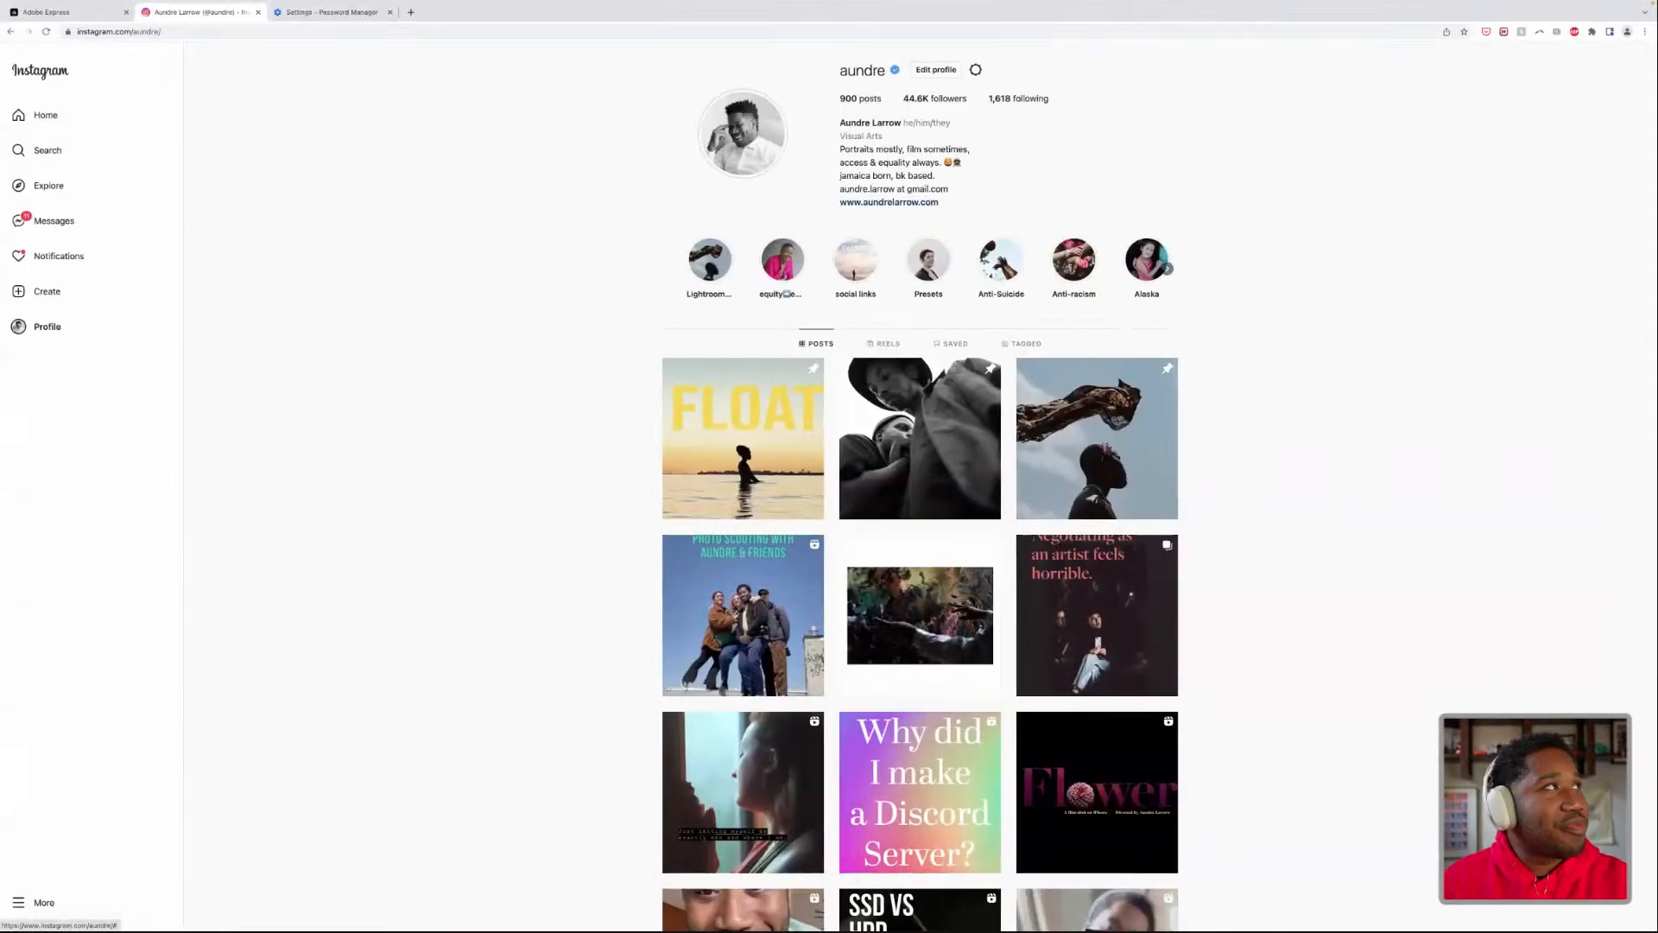
left_click(54, 12)
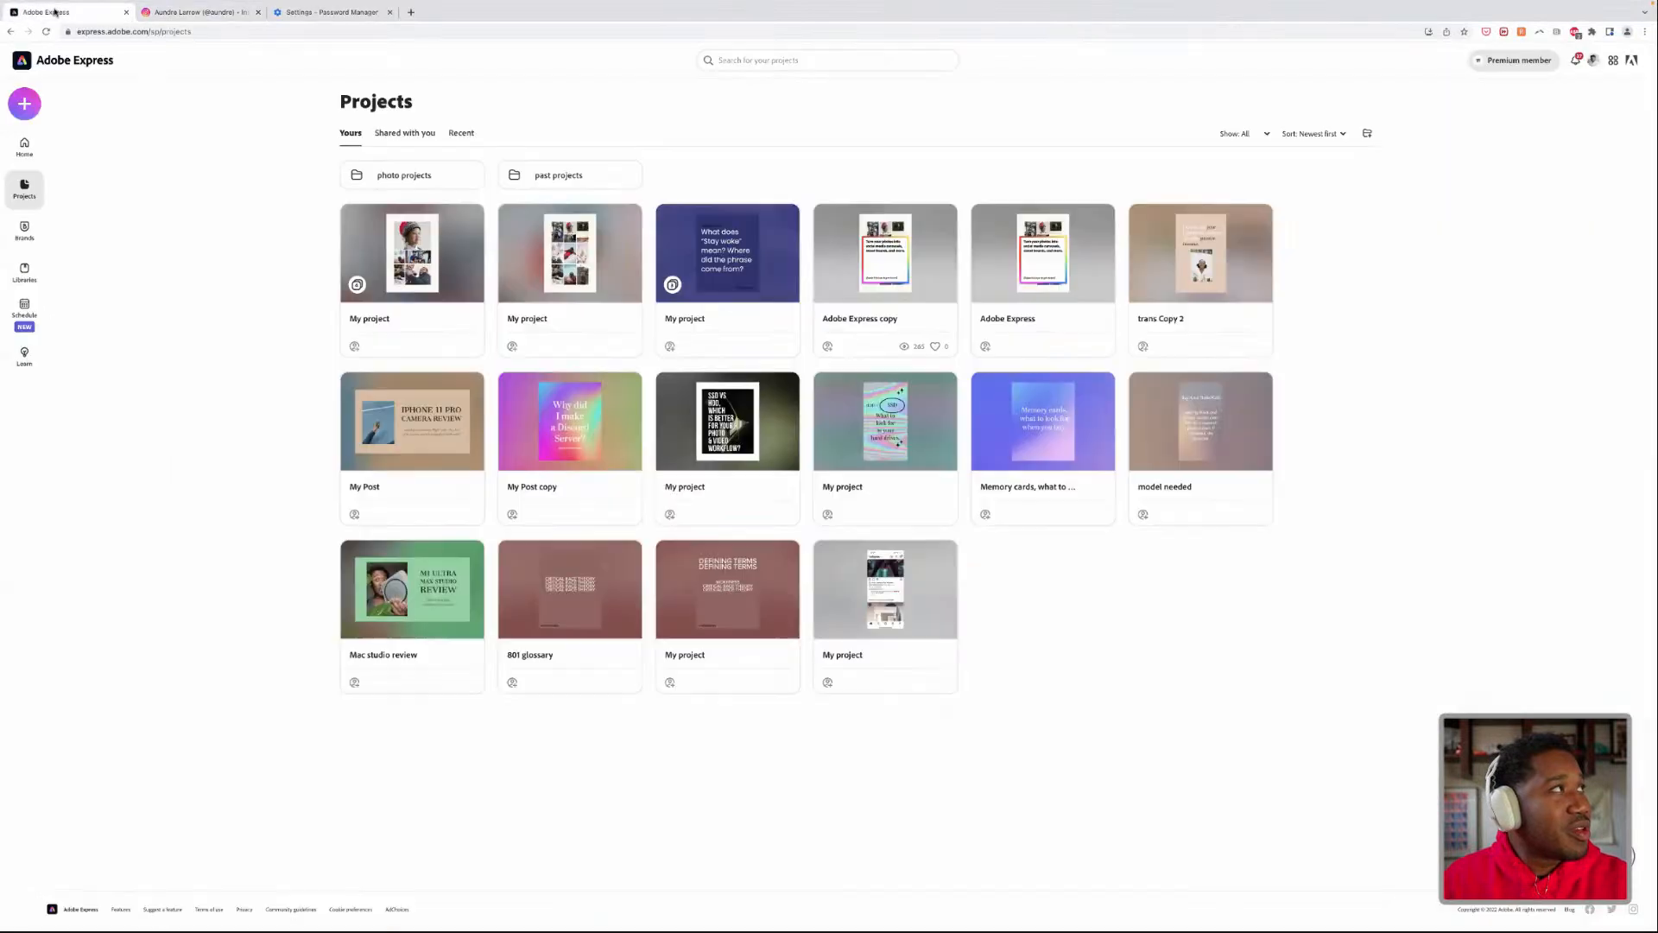
left_click(414, 184)
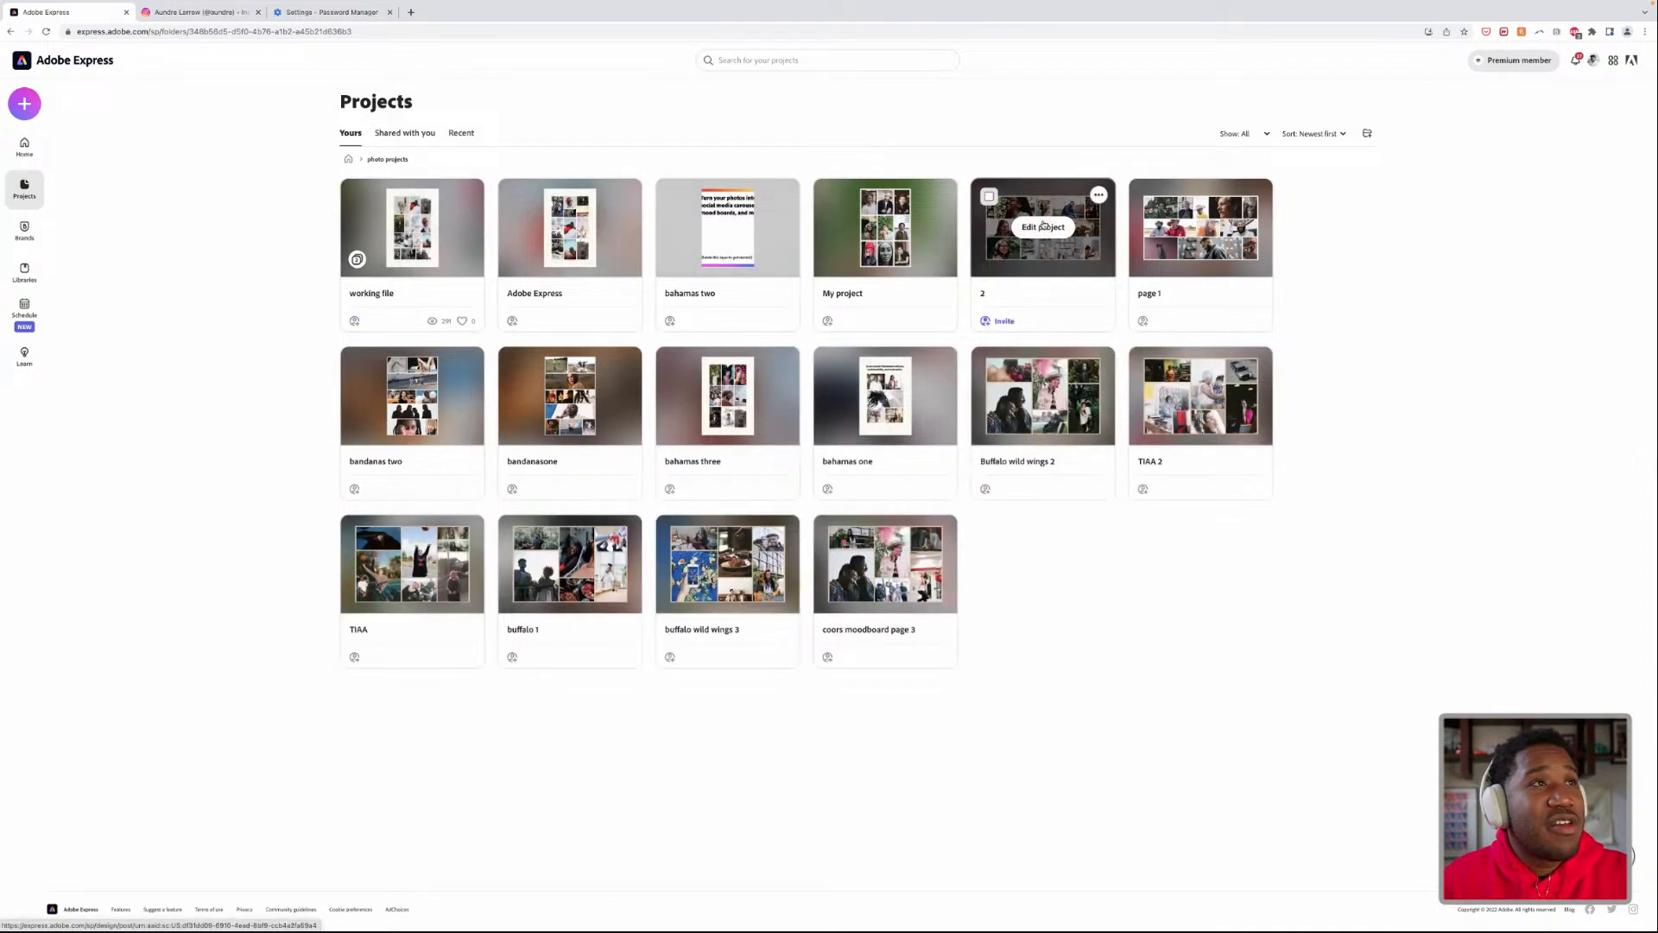
left_click(1042, 227)
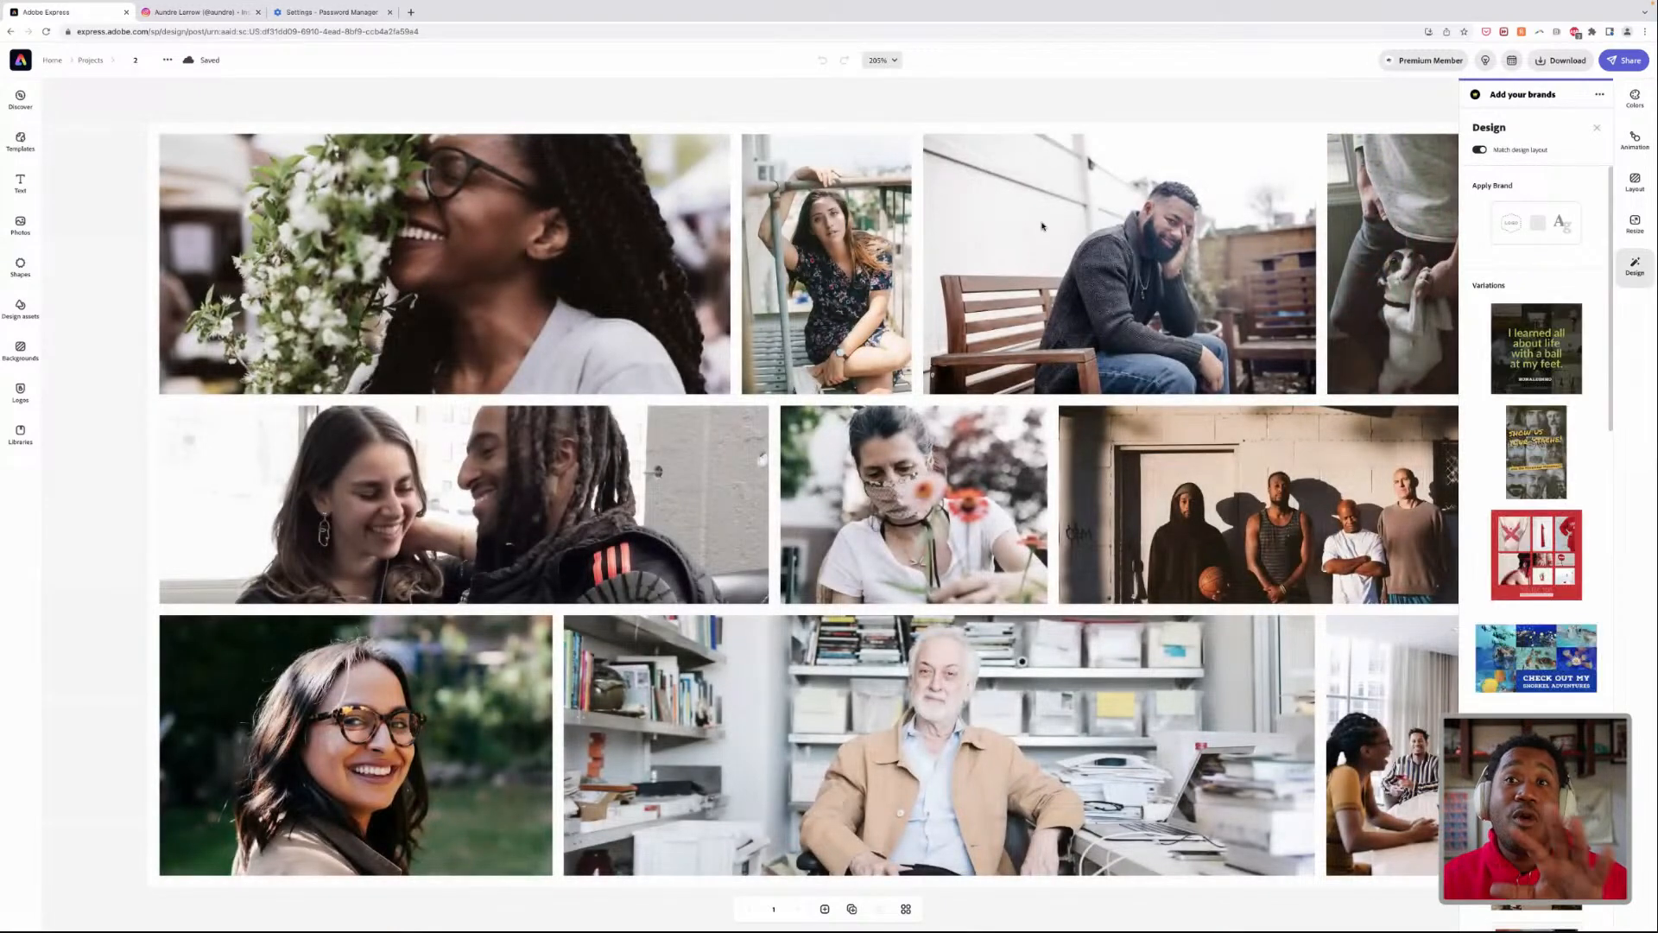
- Switch to the EddieAdamsWorkshop presentation and review its cover and the photo-collage slide
scroll(1042, 227, "right", 5)
scroll(924, 271, "left", 2)
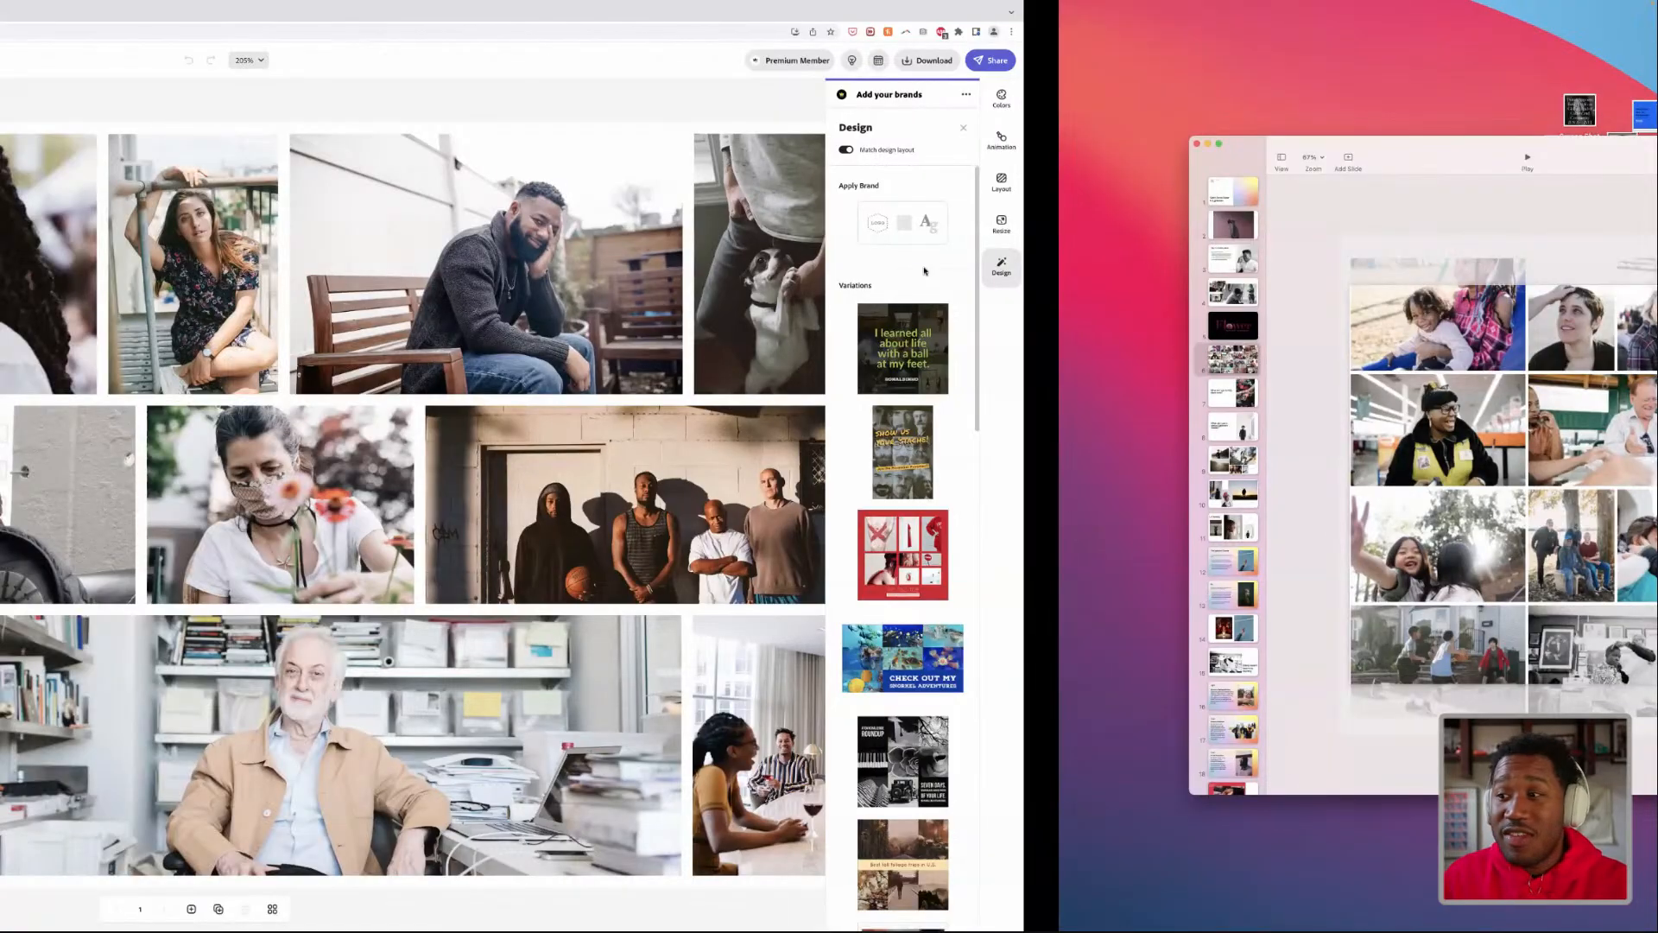
scroll(924, 271, "left", 2)
scroll(924, 271, "right", 5)
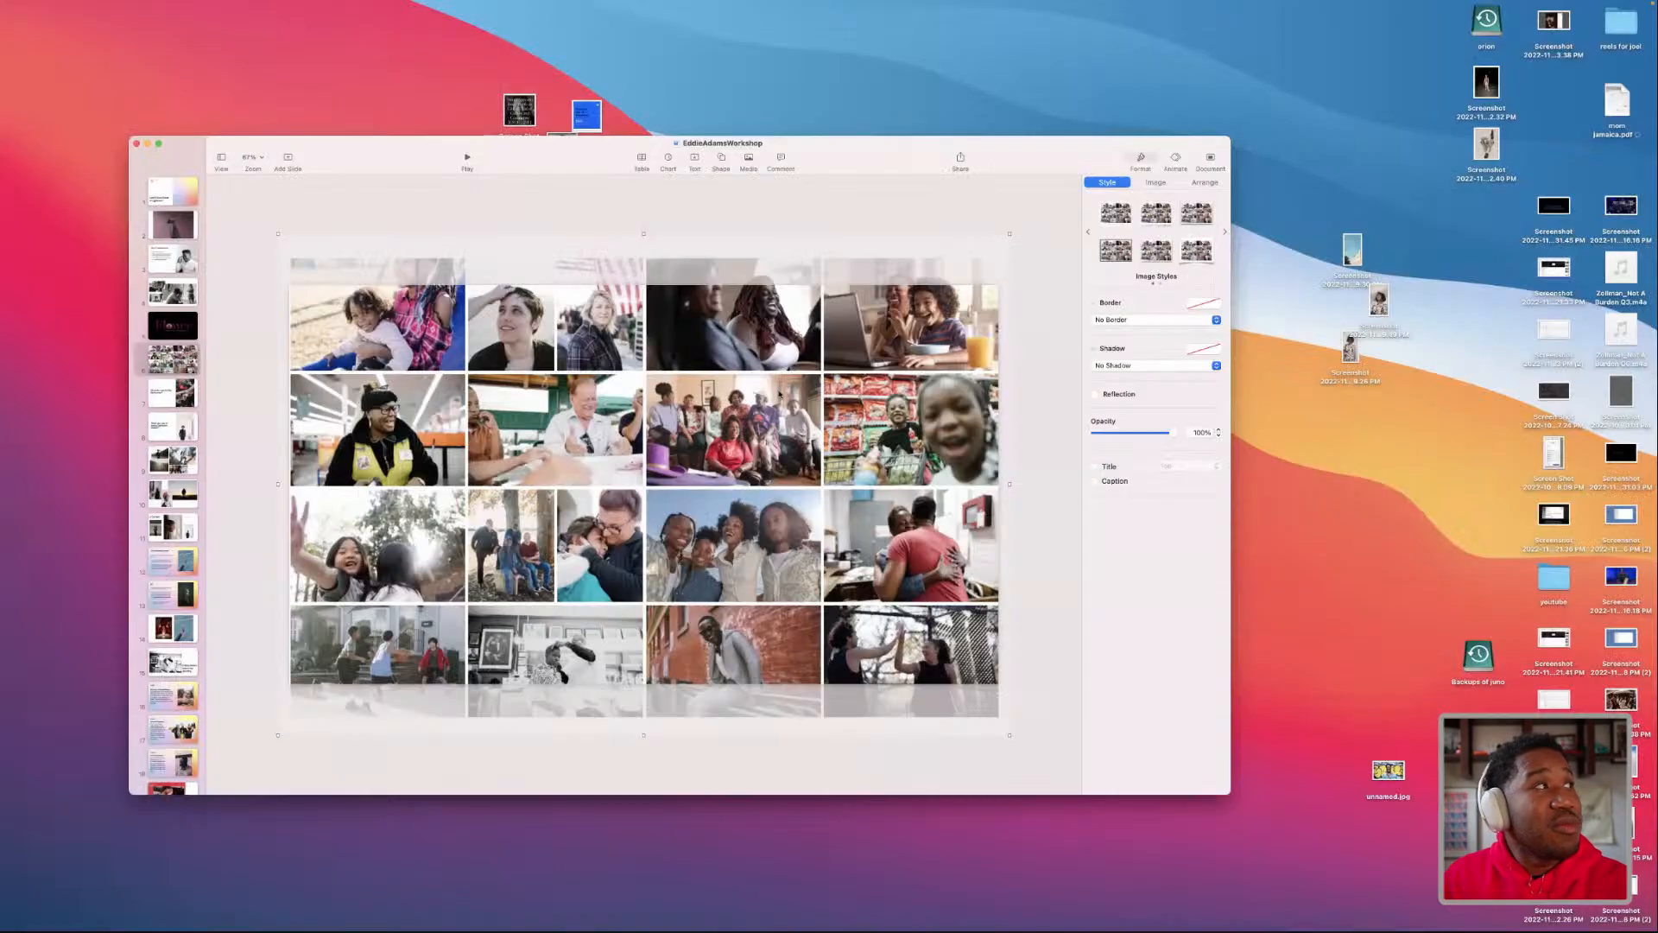
left_click(155, 197)
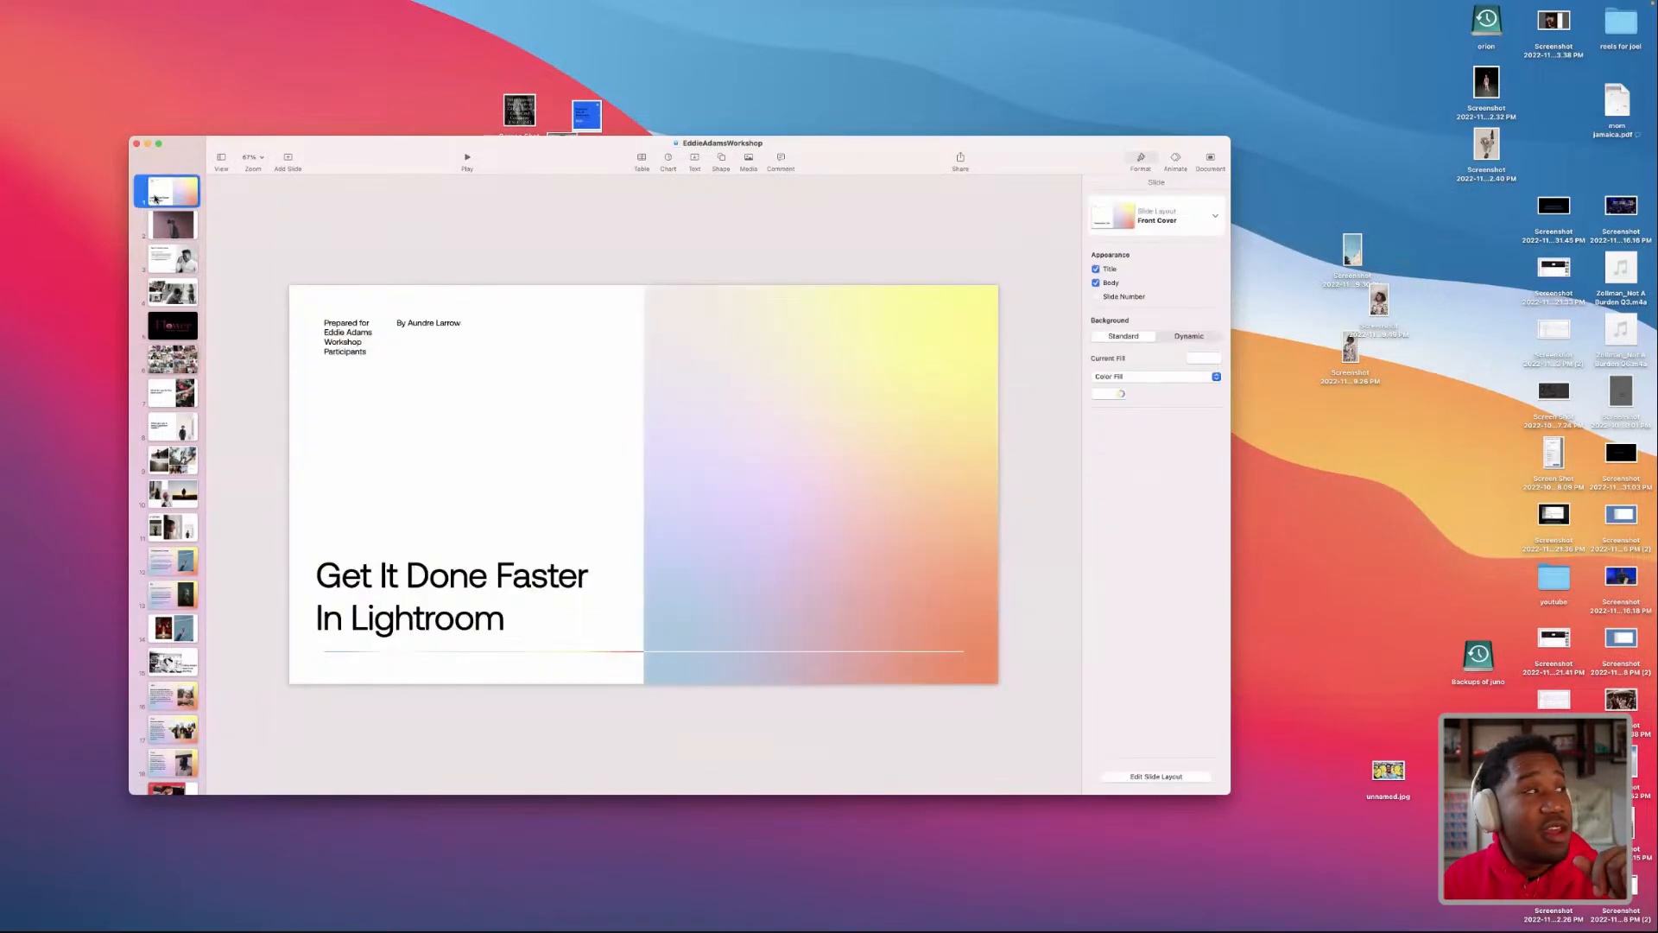
left_click(180, 300)
key("Down")
key("Down")
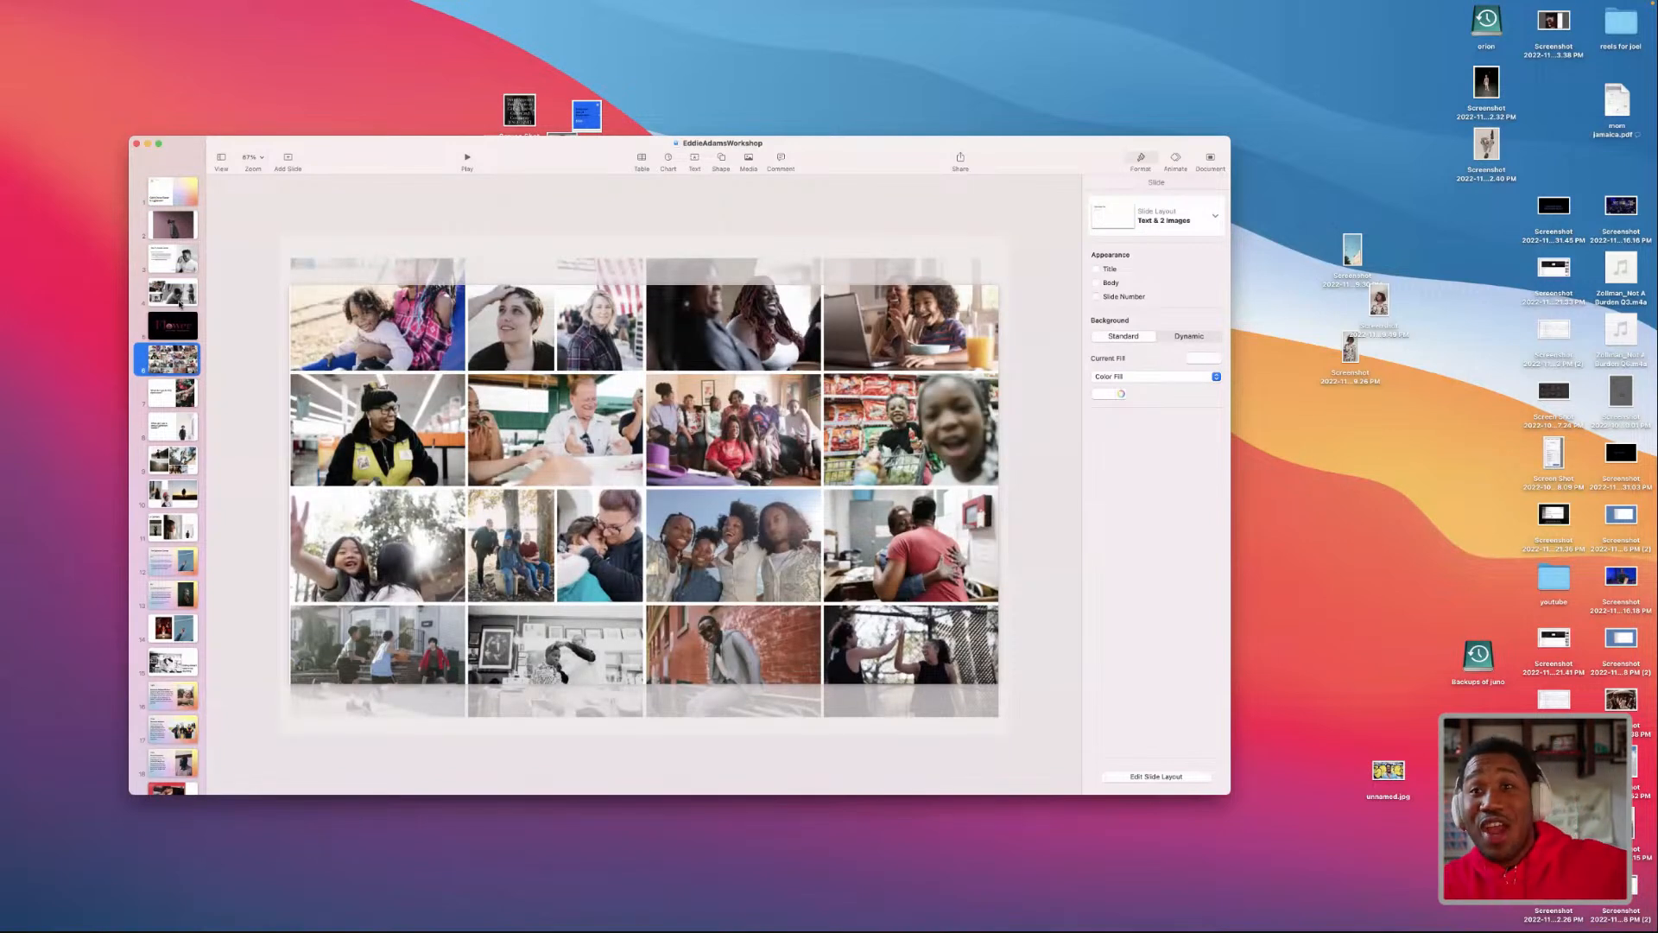
- Return to the photo projects folder in Adobe Express and close the Password Manager browser tab
key("ctrl+Left")
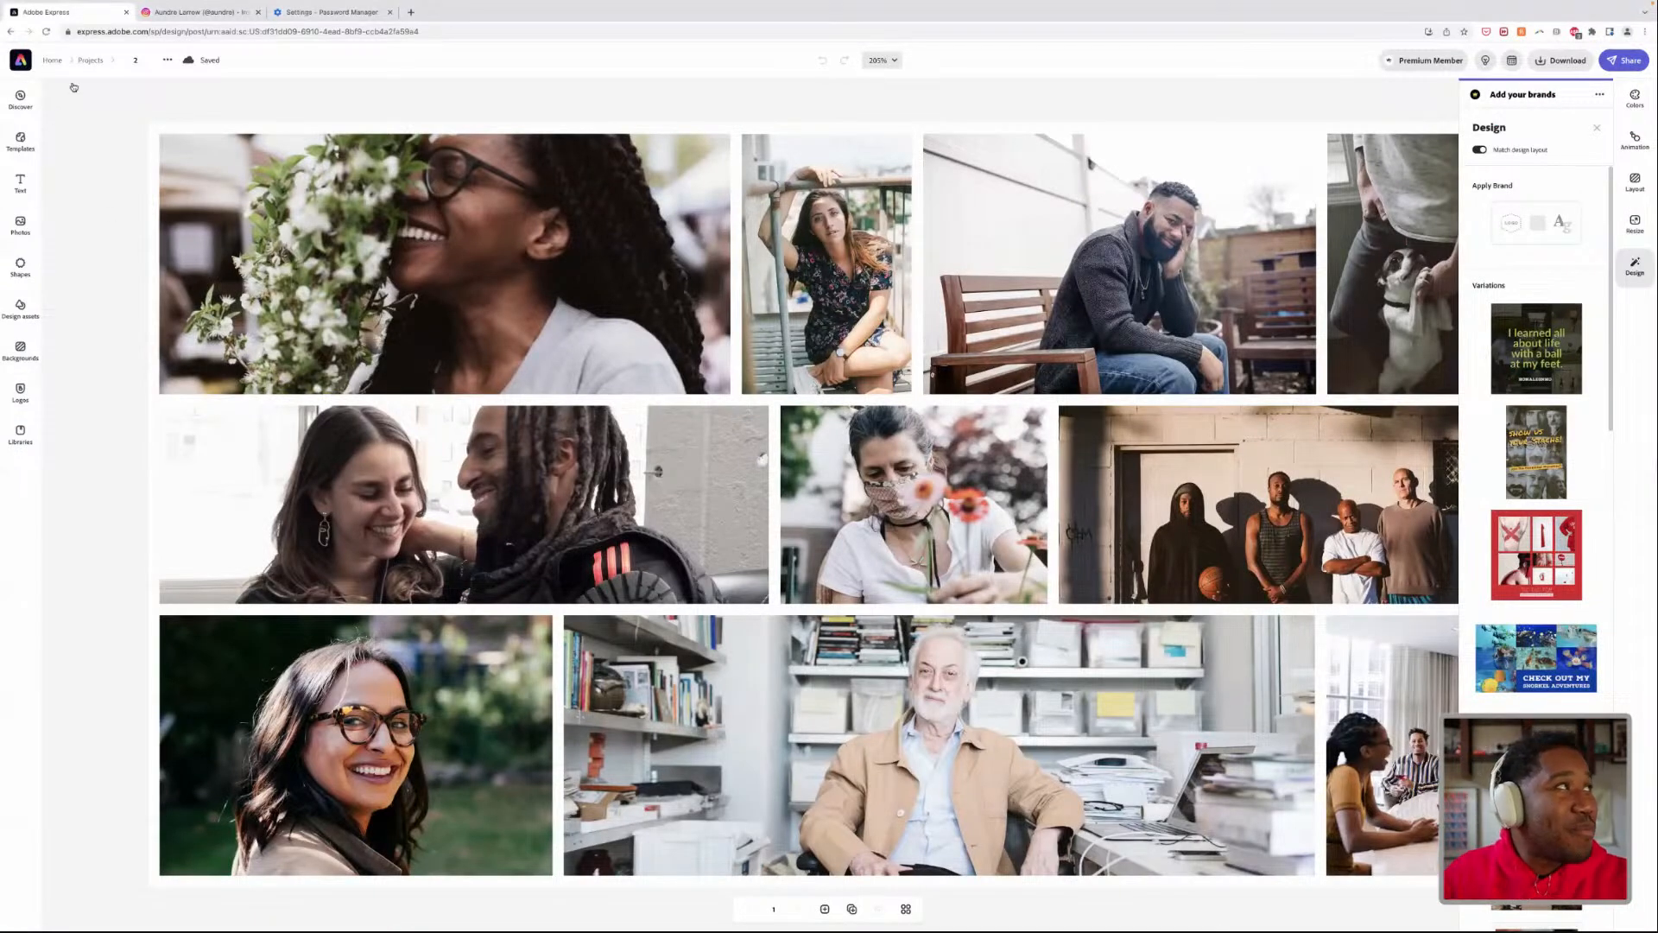
left_click(90, 61)
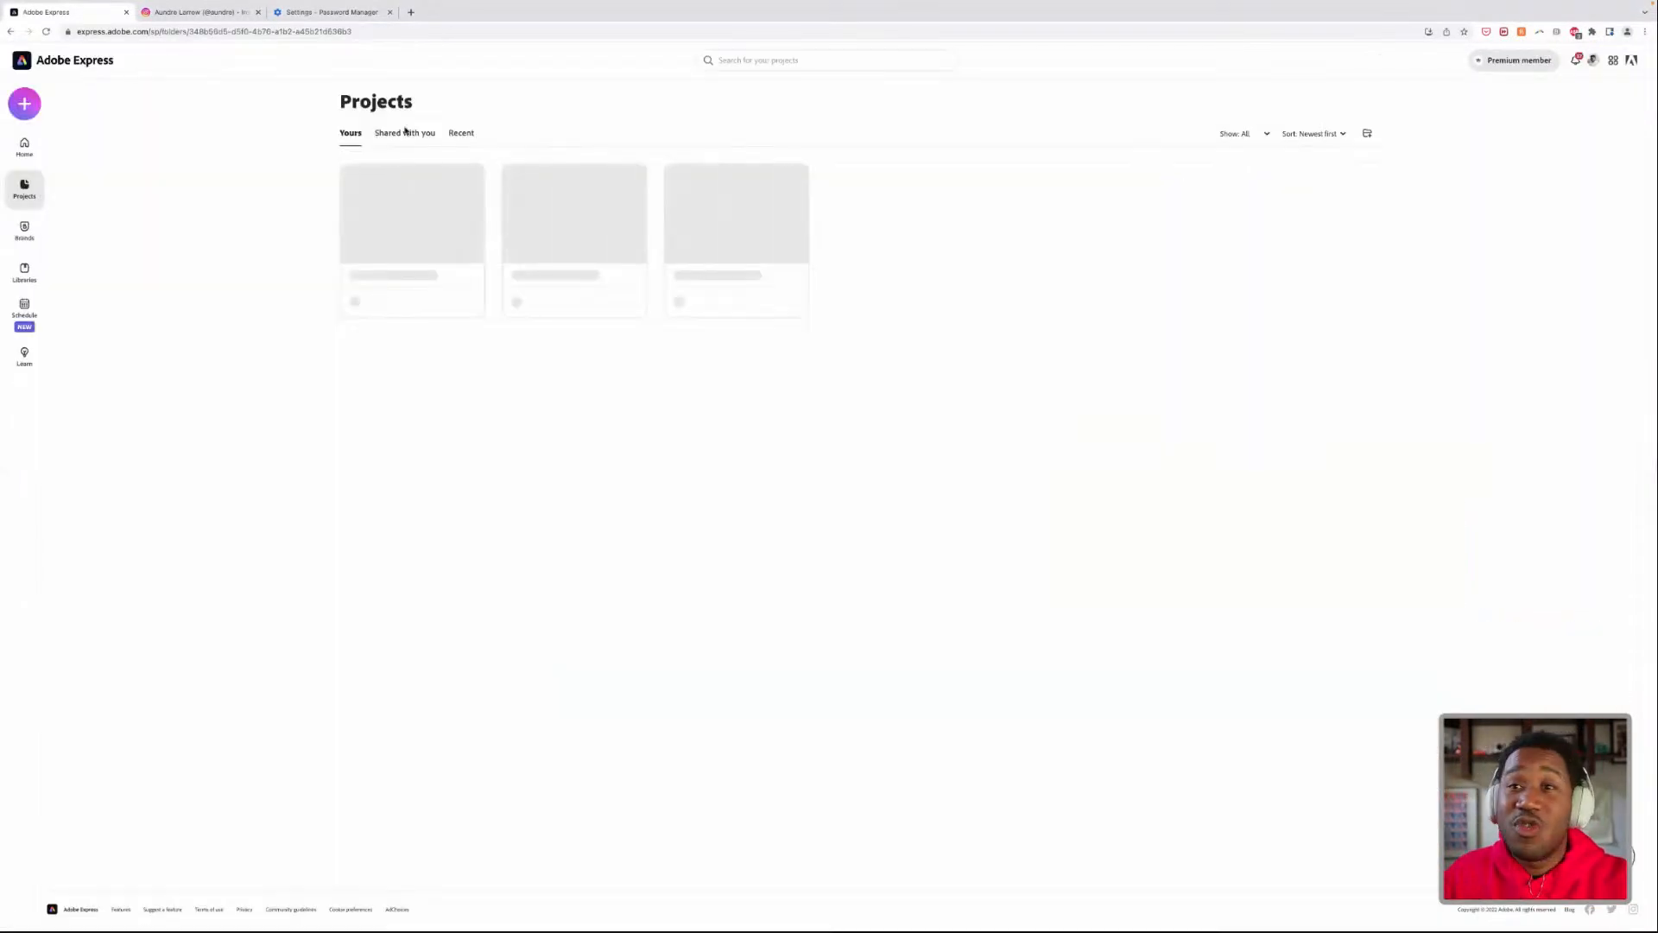
left_click(390, 12)
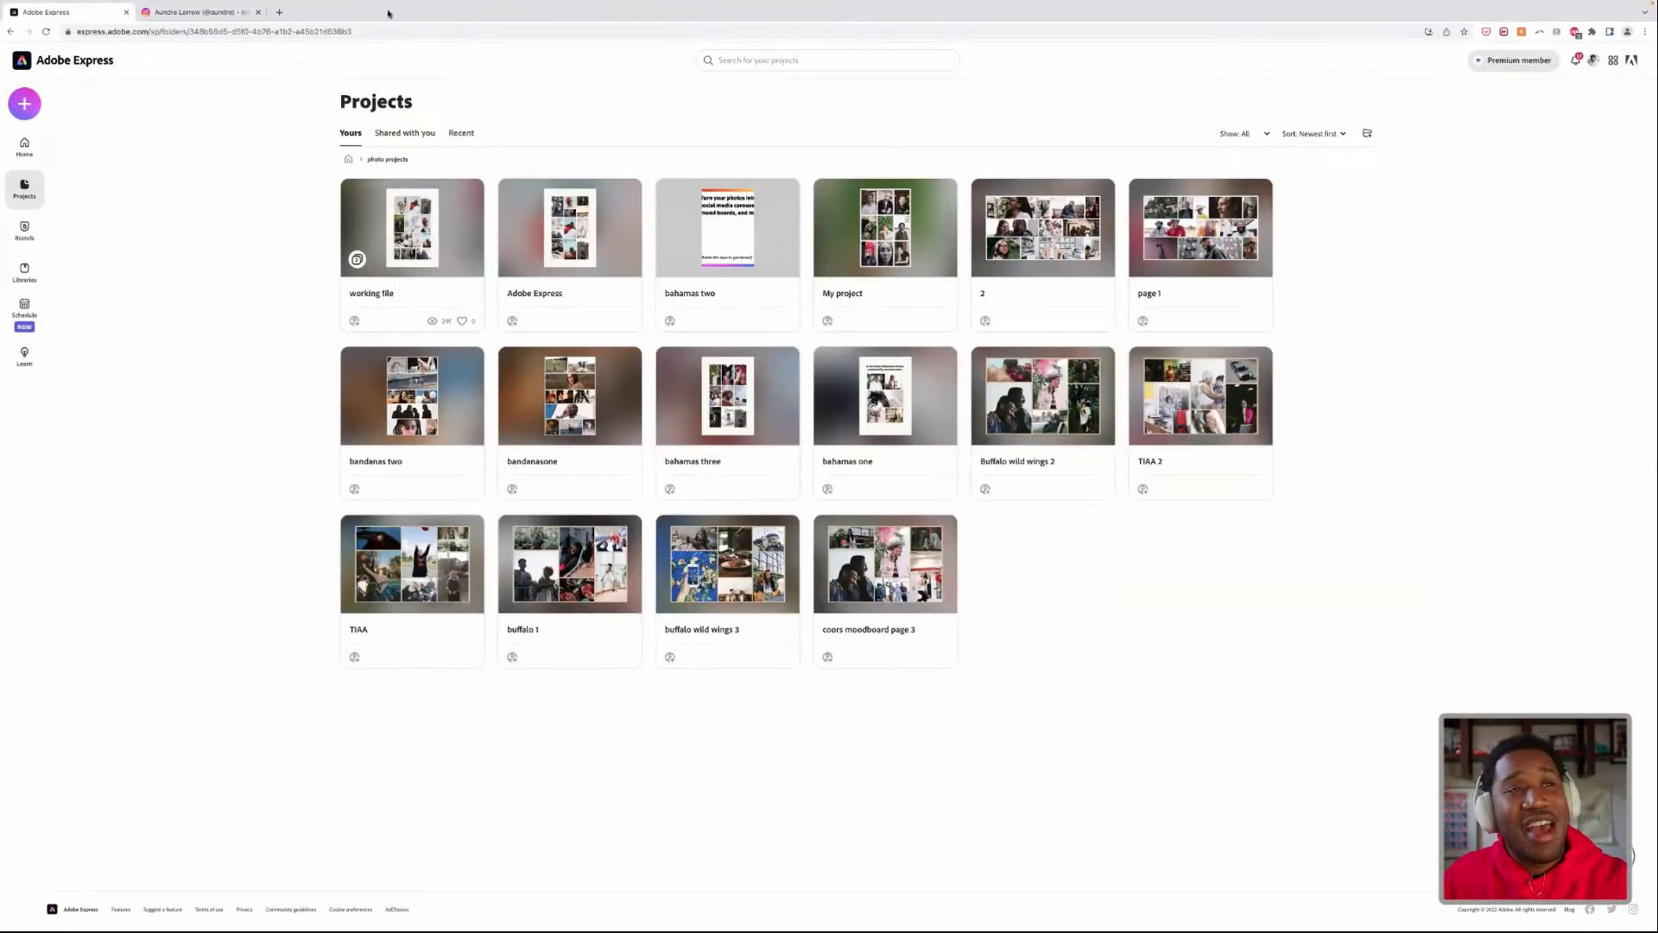
- Look at the saved Instagram posts in the other browser window and return to the Adobe Express photo projects
key("ctrl+Left")
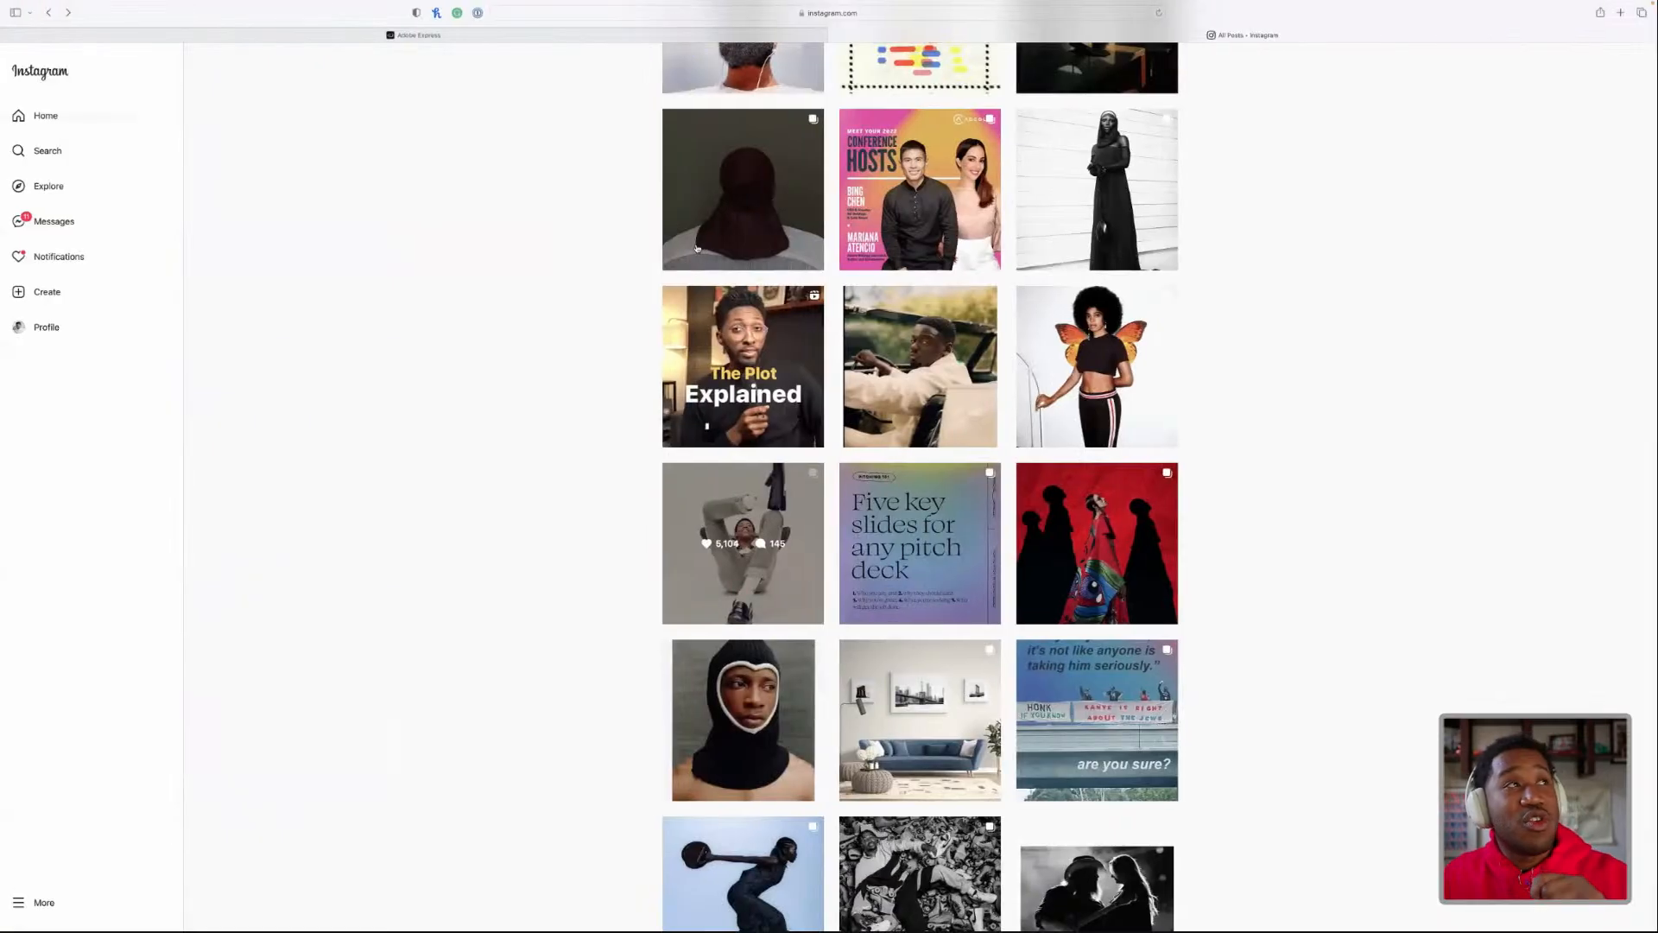
key("ctrl+Right")
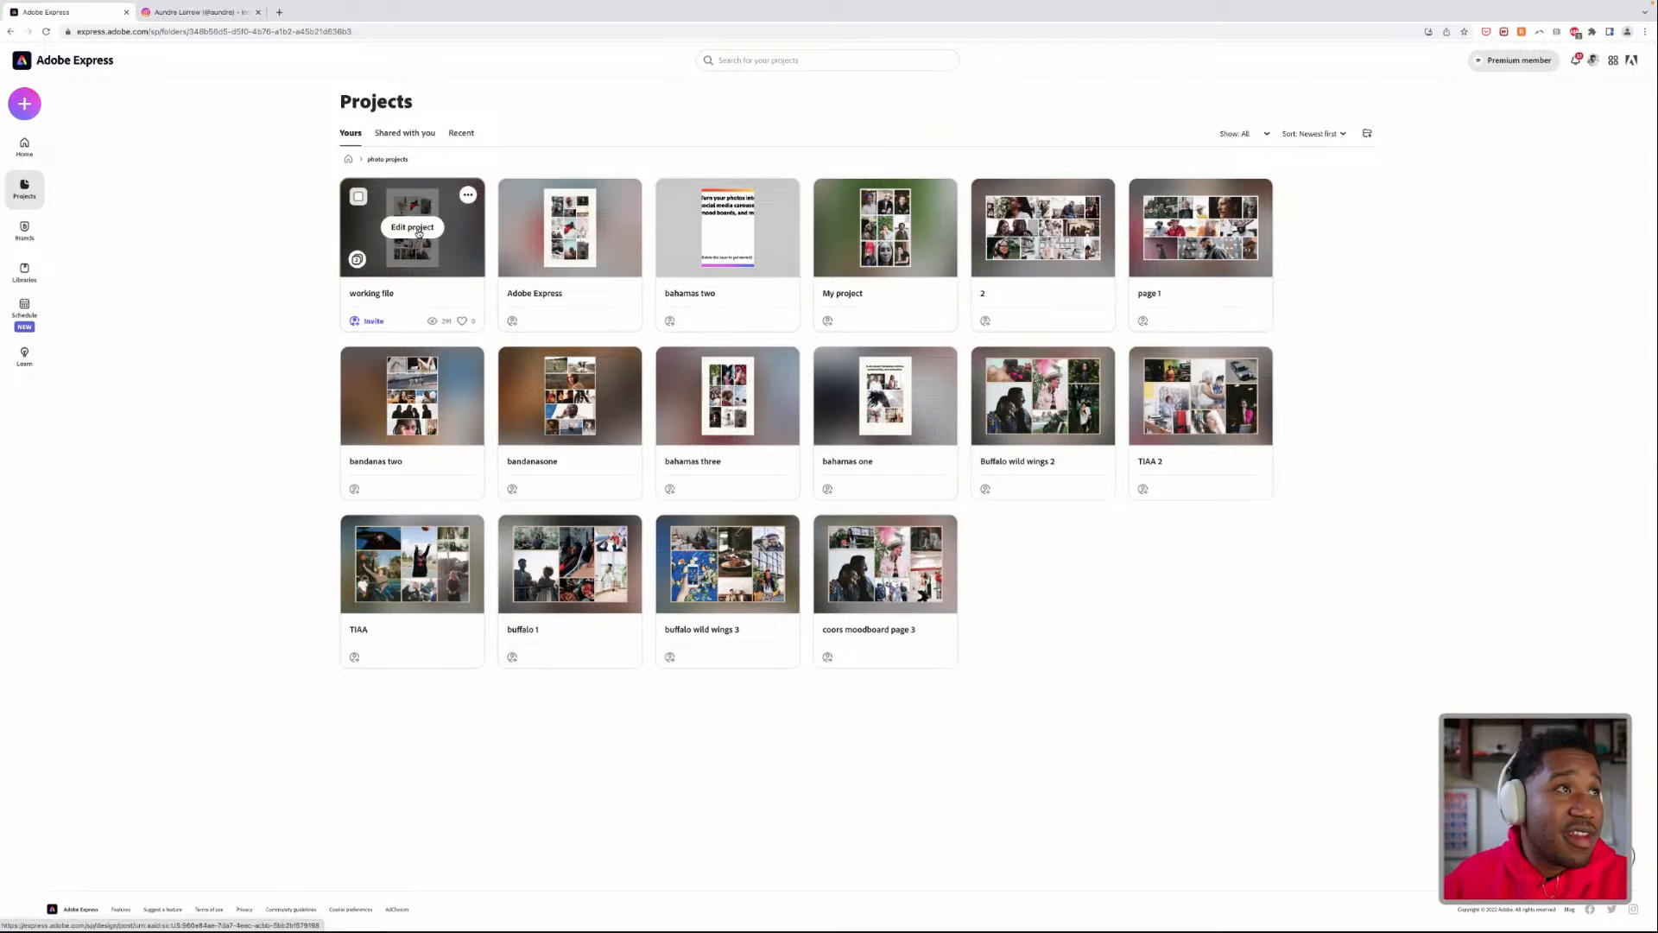
left_click(419, 232)
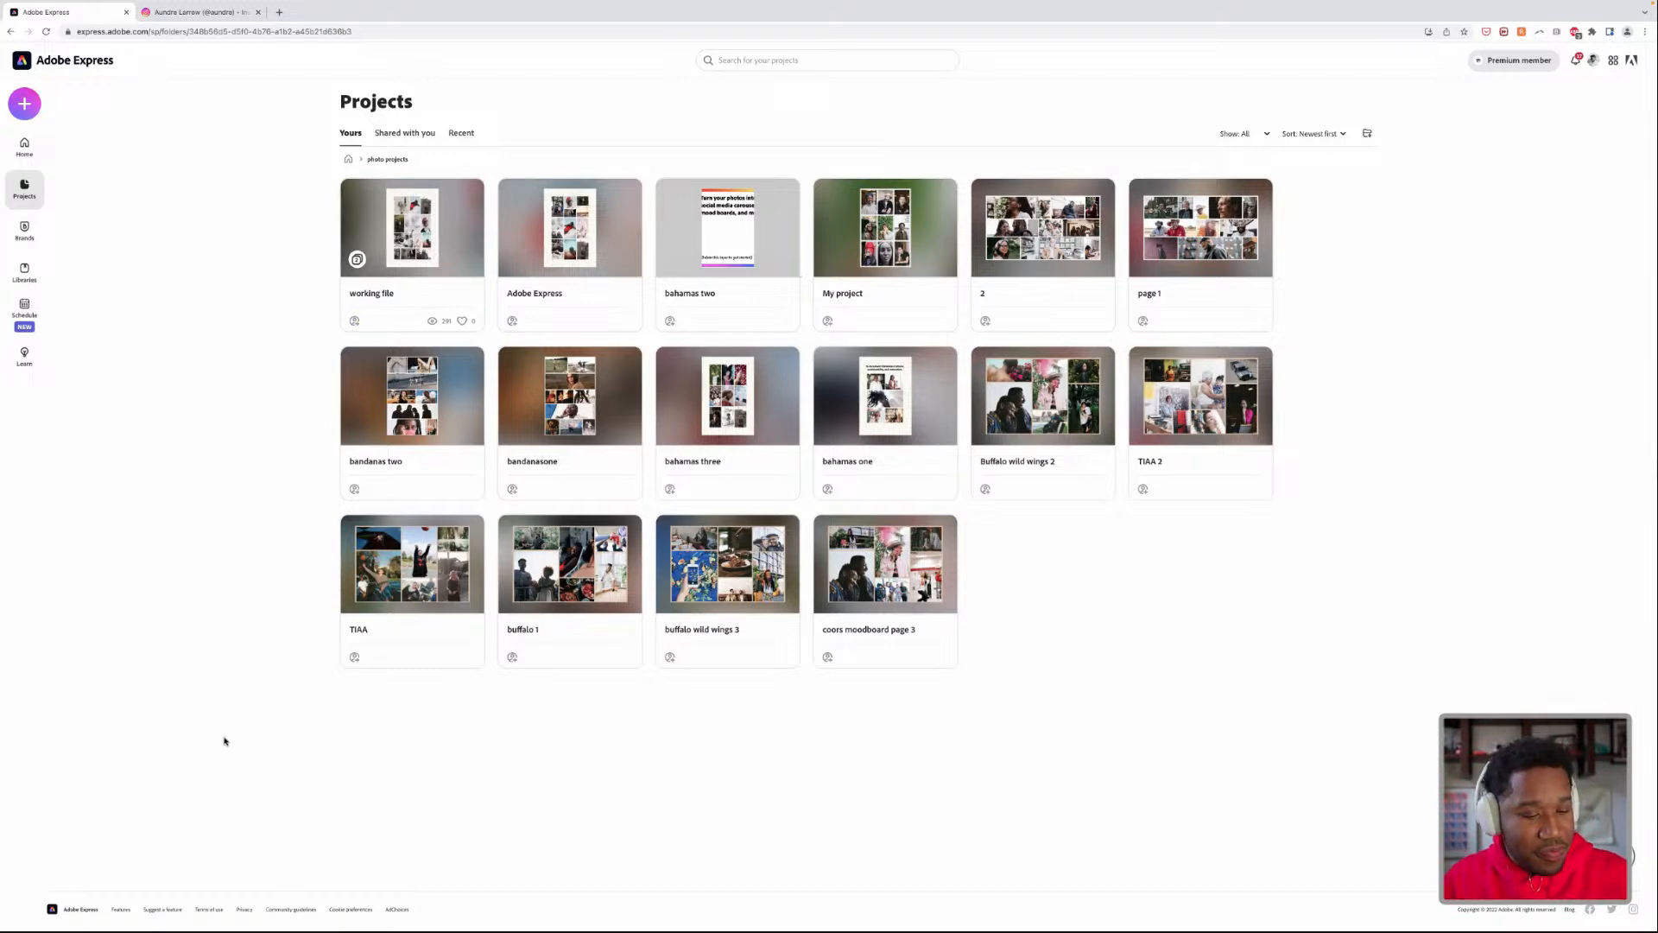
- Open the copied Adobe Express template link in a new browser tab and remix the design
key("ctrl+t")
key("ctrl+v")
key("Return")
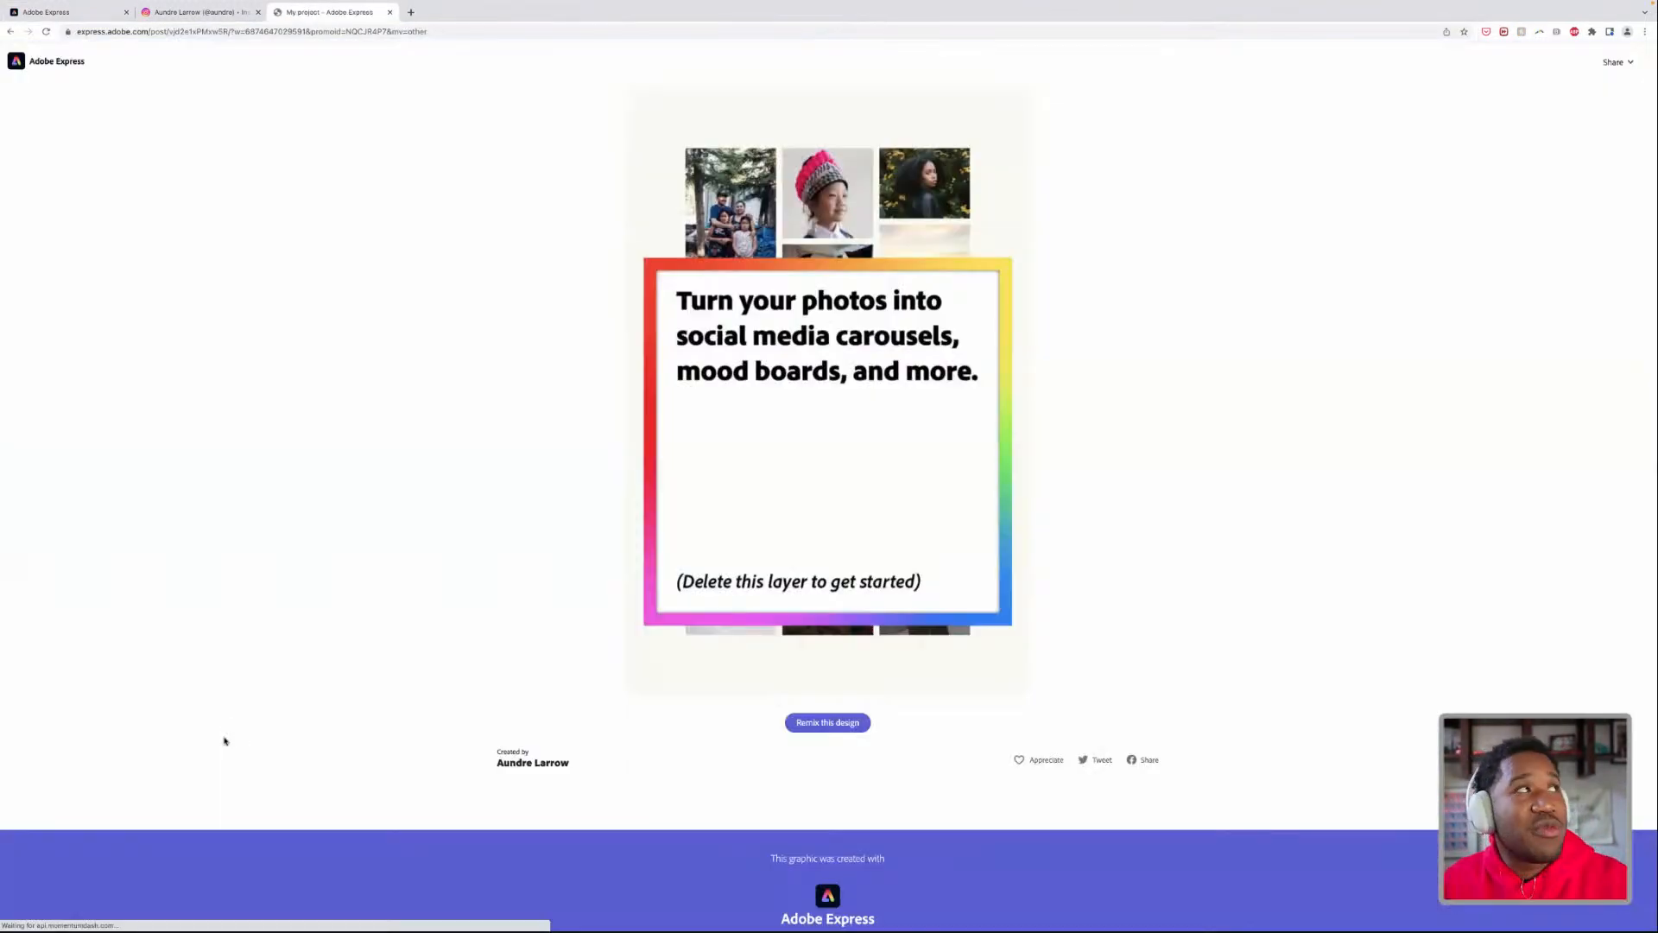
left_click(827, 723)
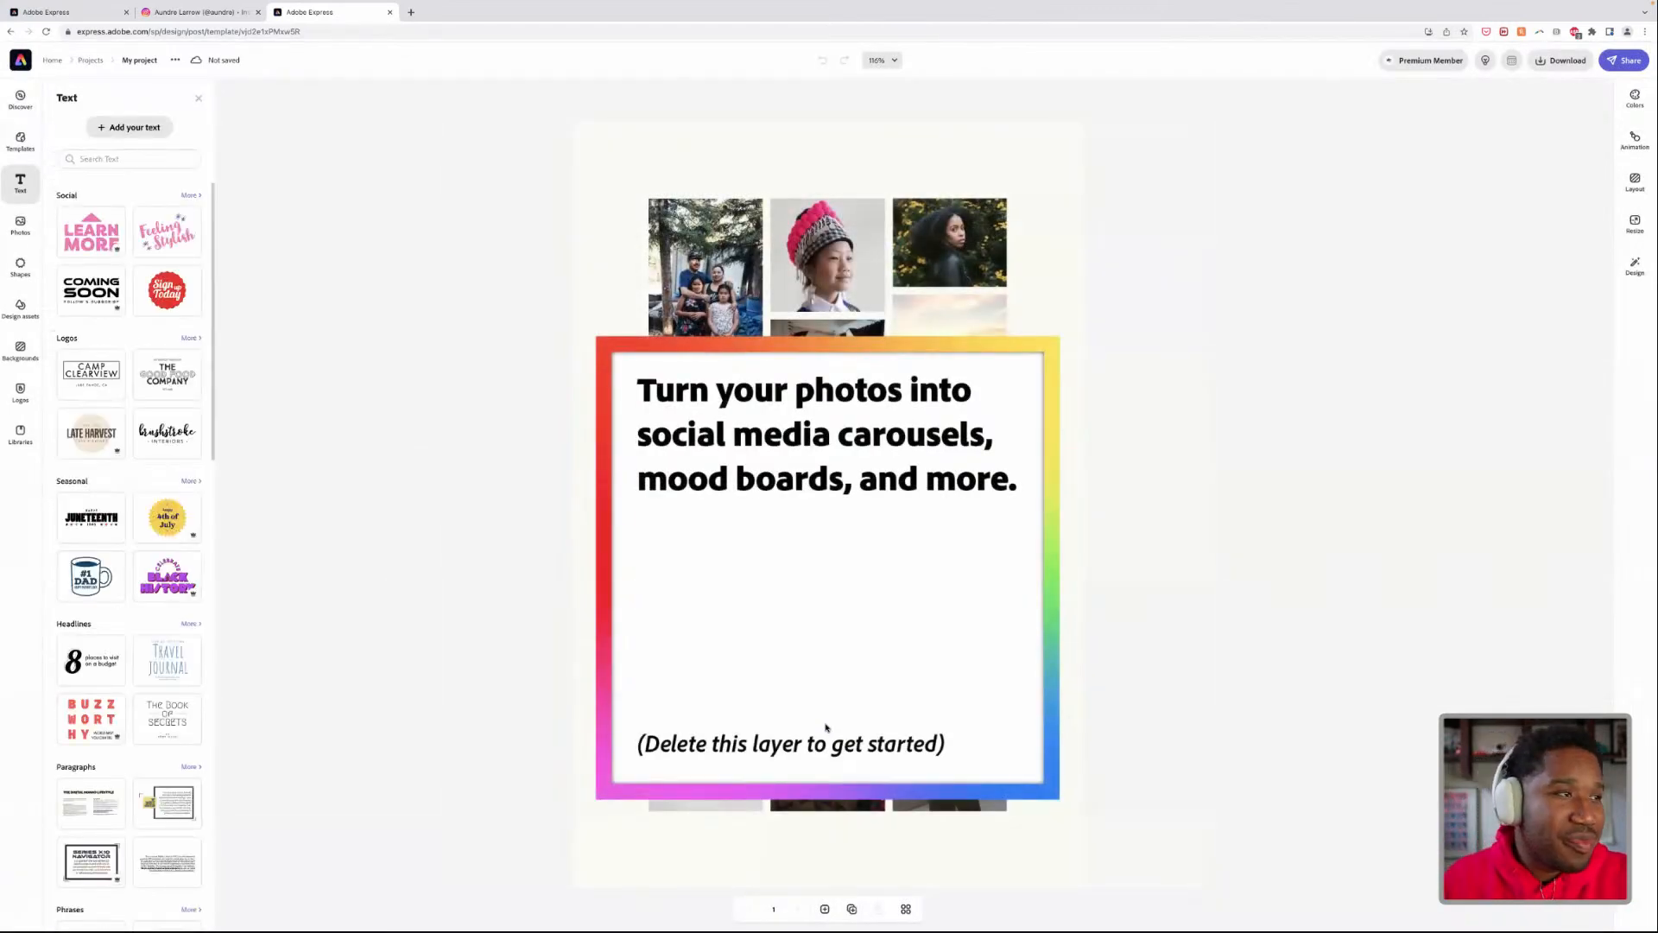
- Delete the rainbow-framed instruction layer covering the photo grid
left_click(984, 674)
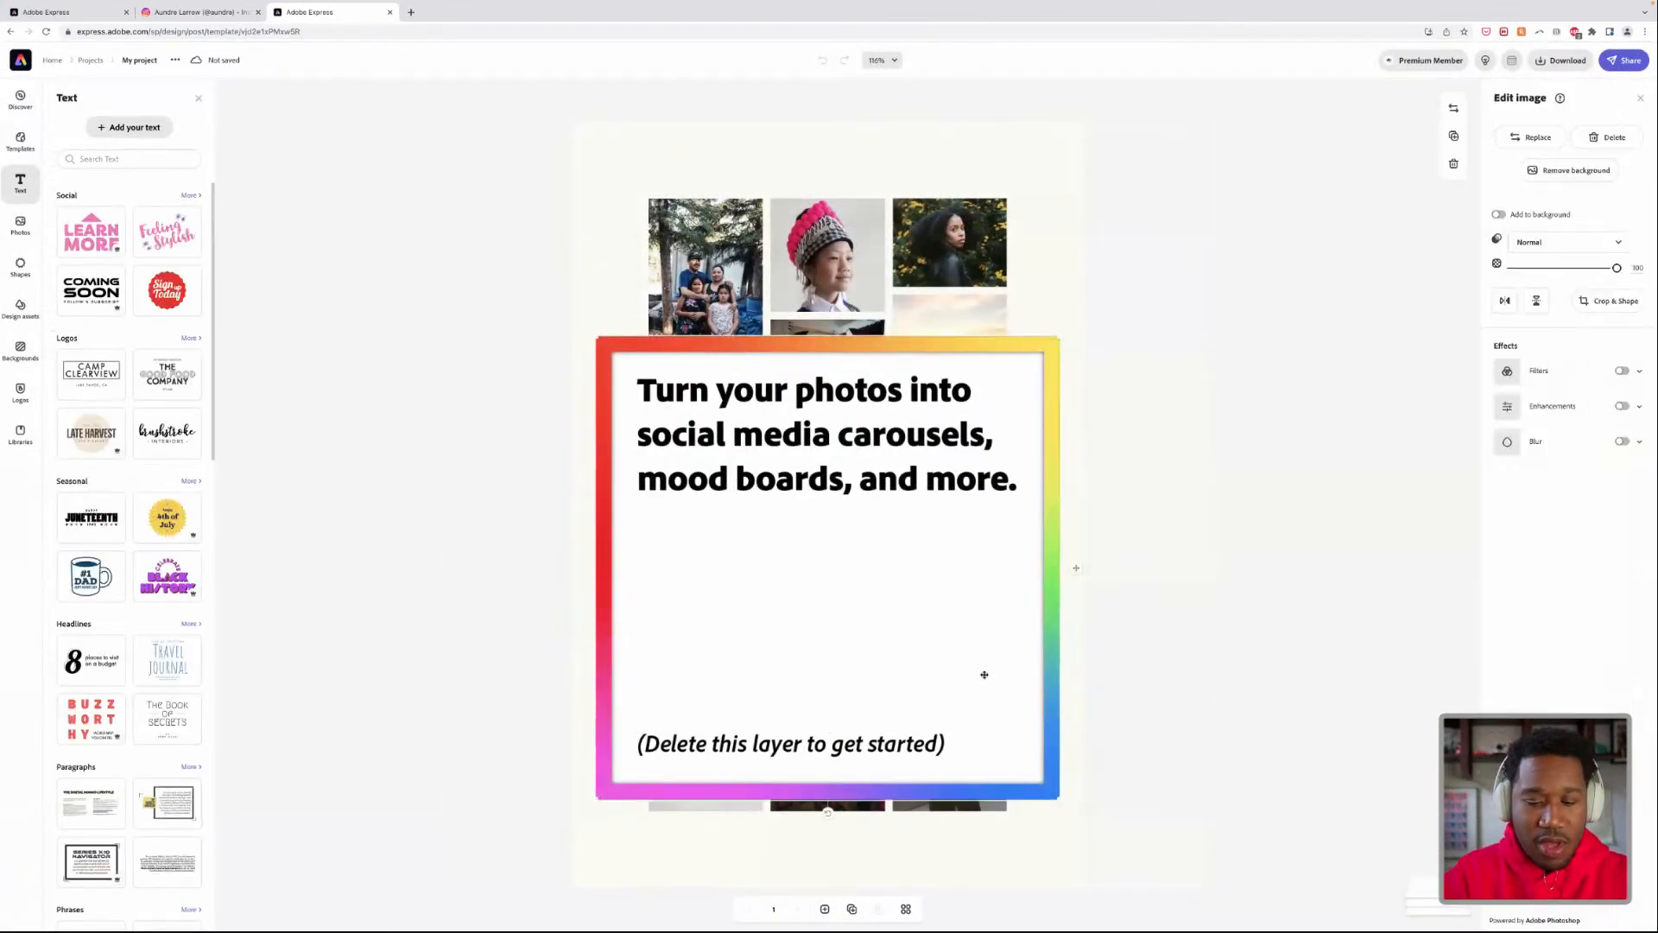
key("Delete")
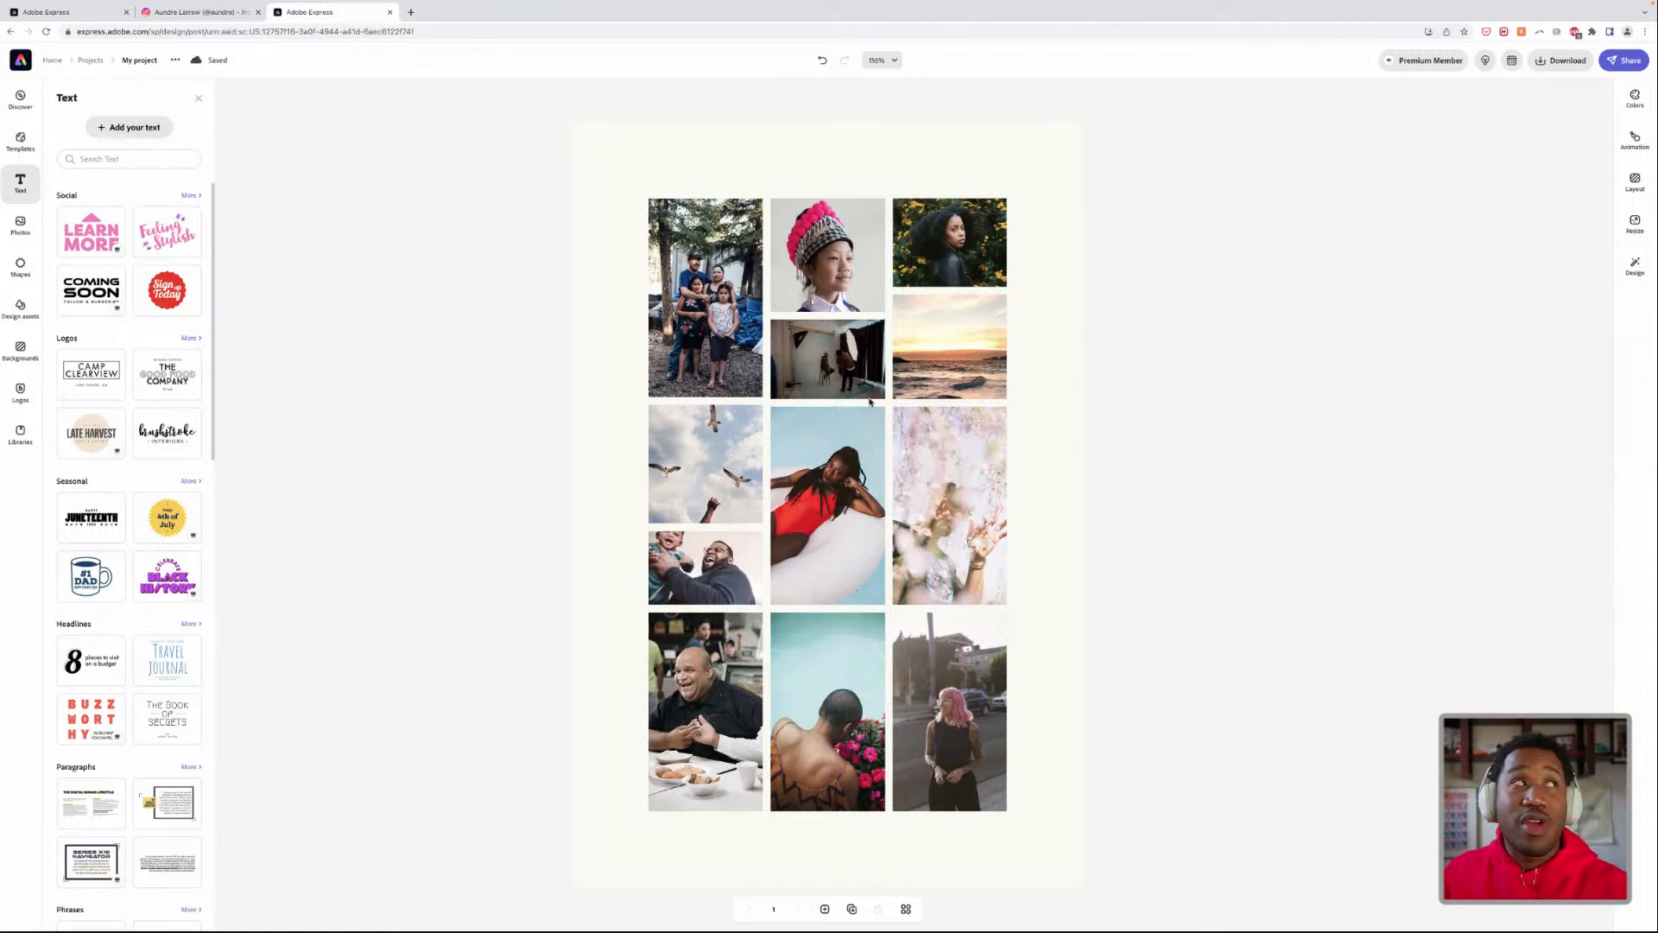
- Look at the Instagram profile's post grid and return to the Adobe Express collage with the text options closed
left_click(175, 21)
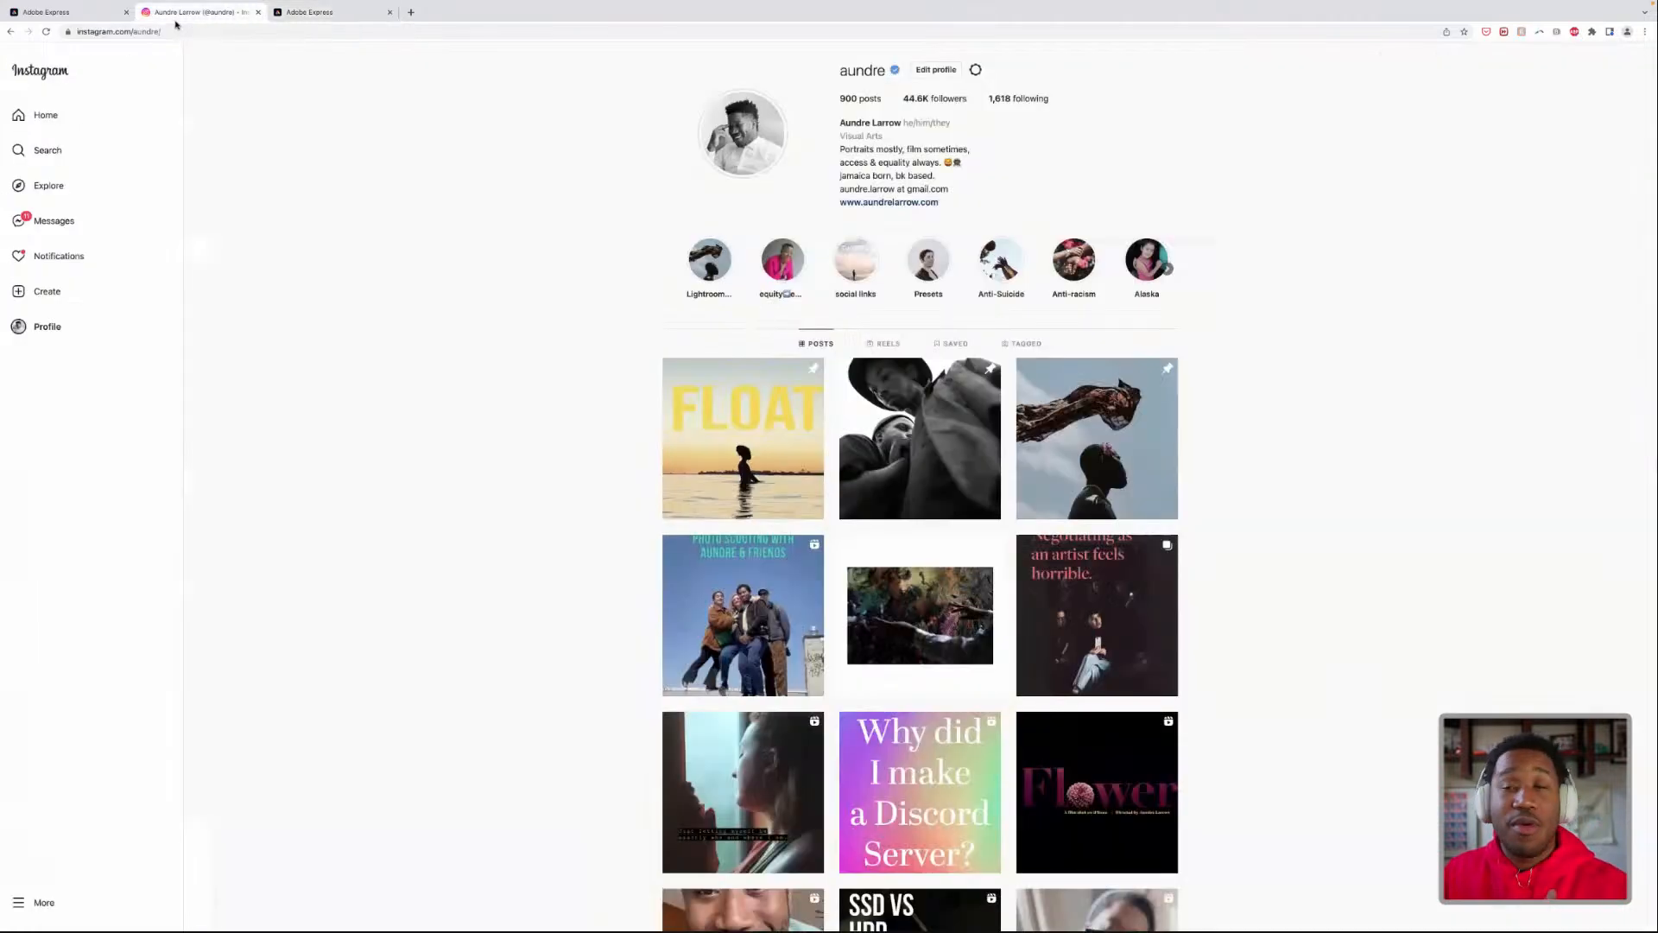
left_click(346, 8)
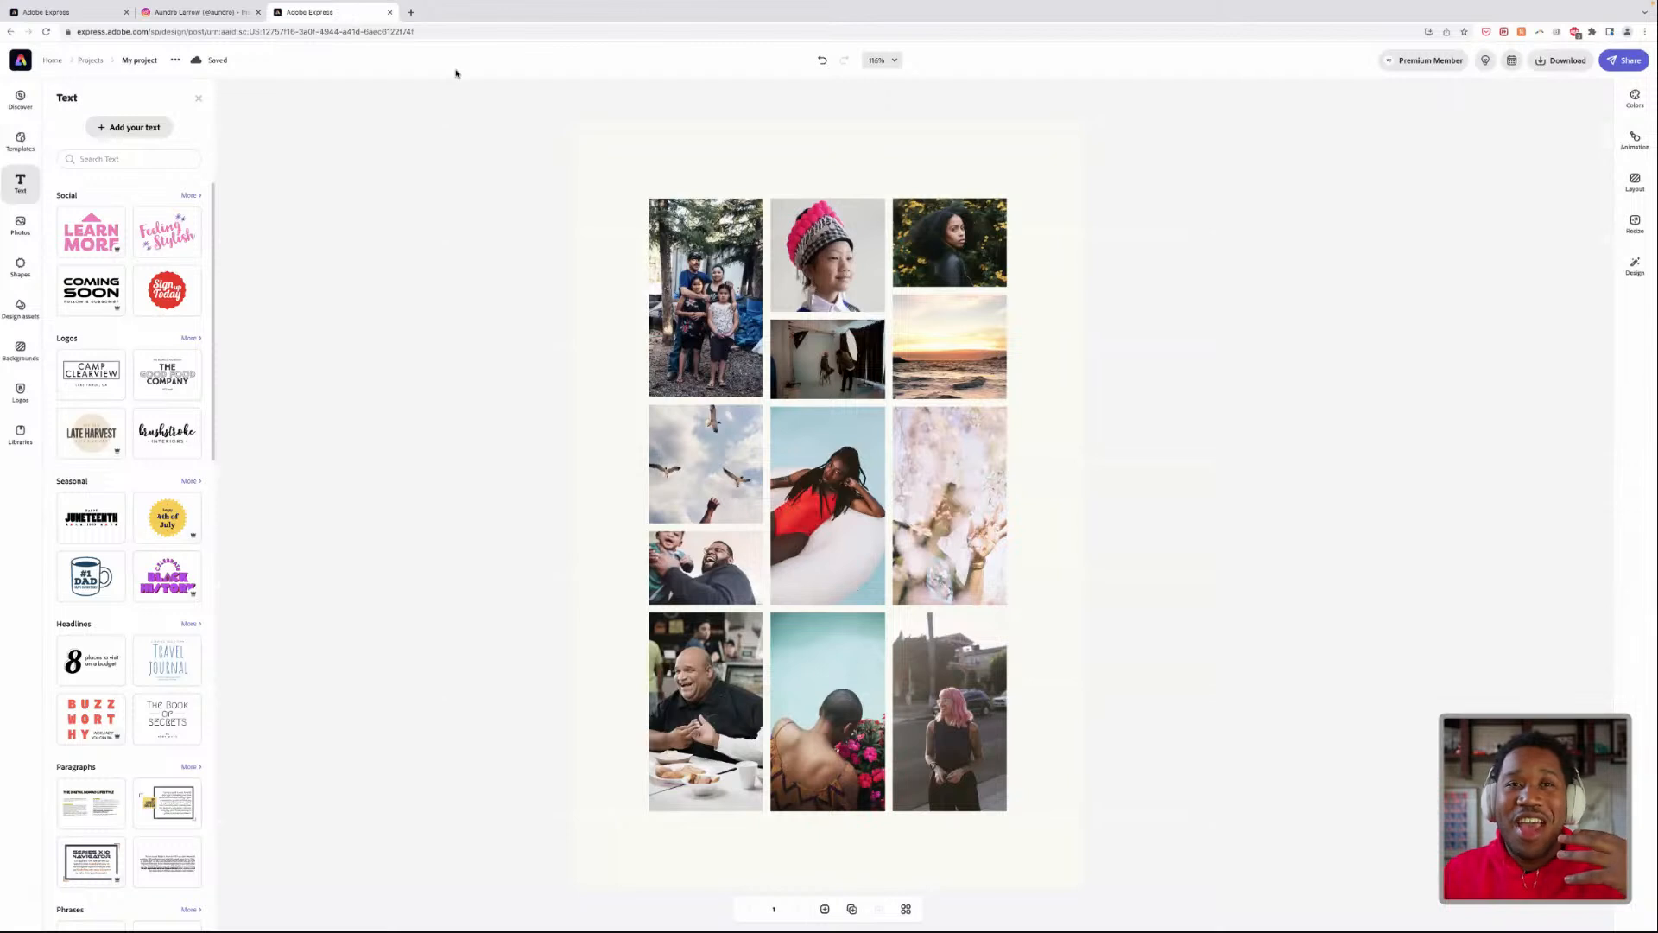
left_click(1125, 242)
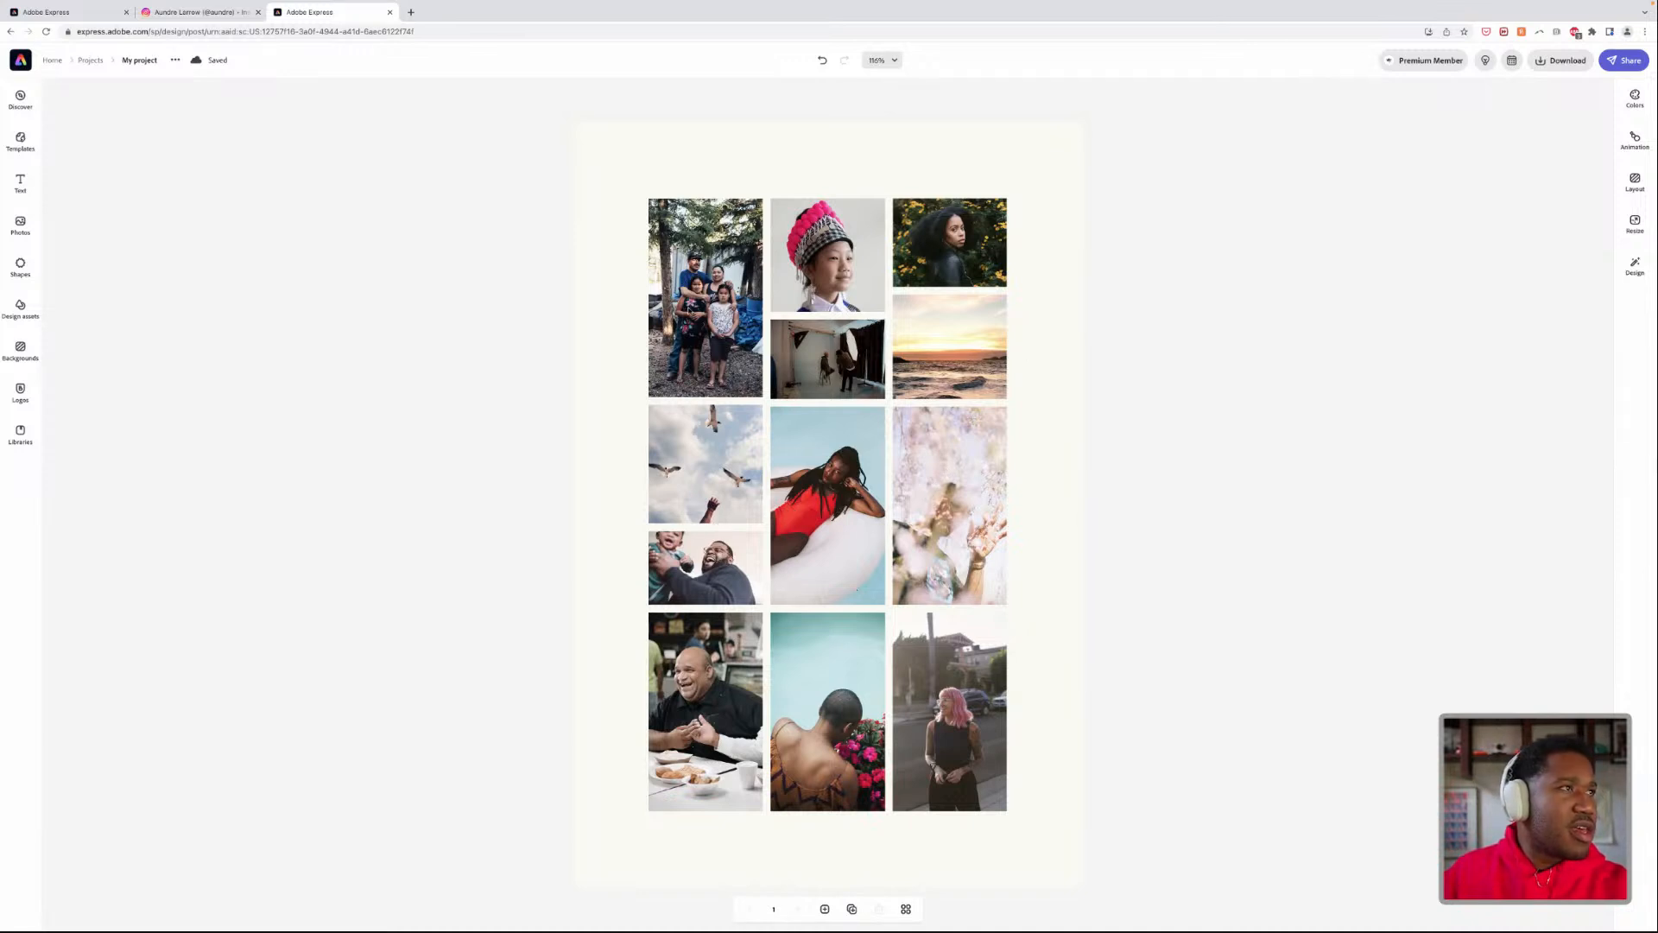
- Try rotating the family photo inside its grid cell and set its rotation back to 0
left_click(705, 297)
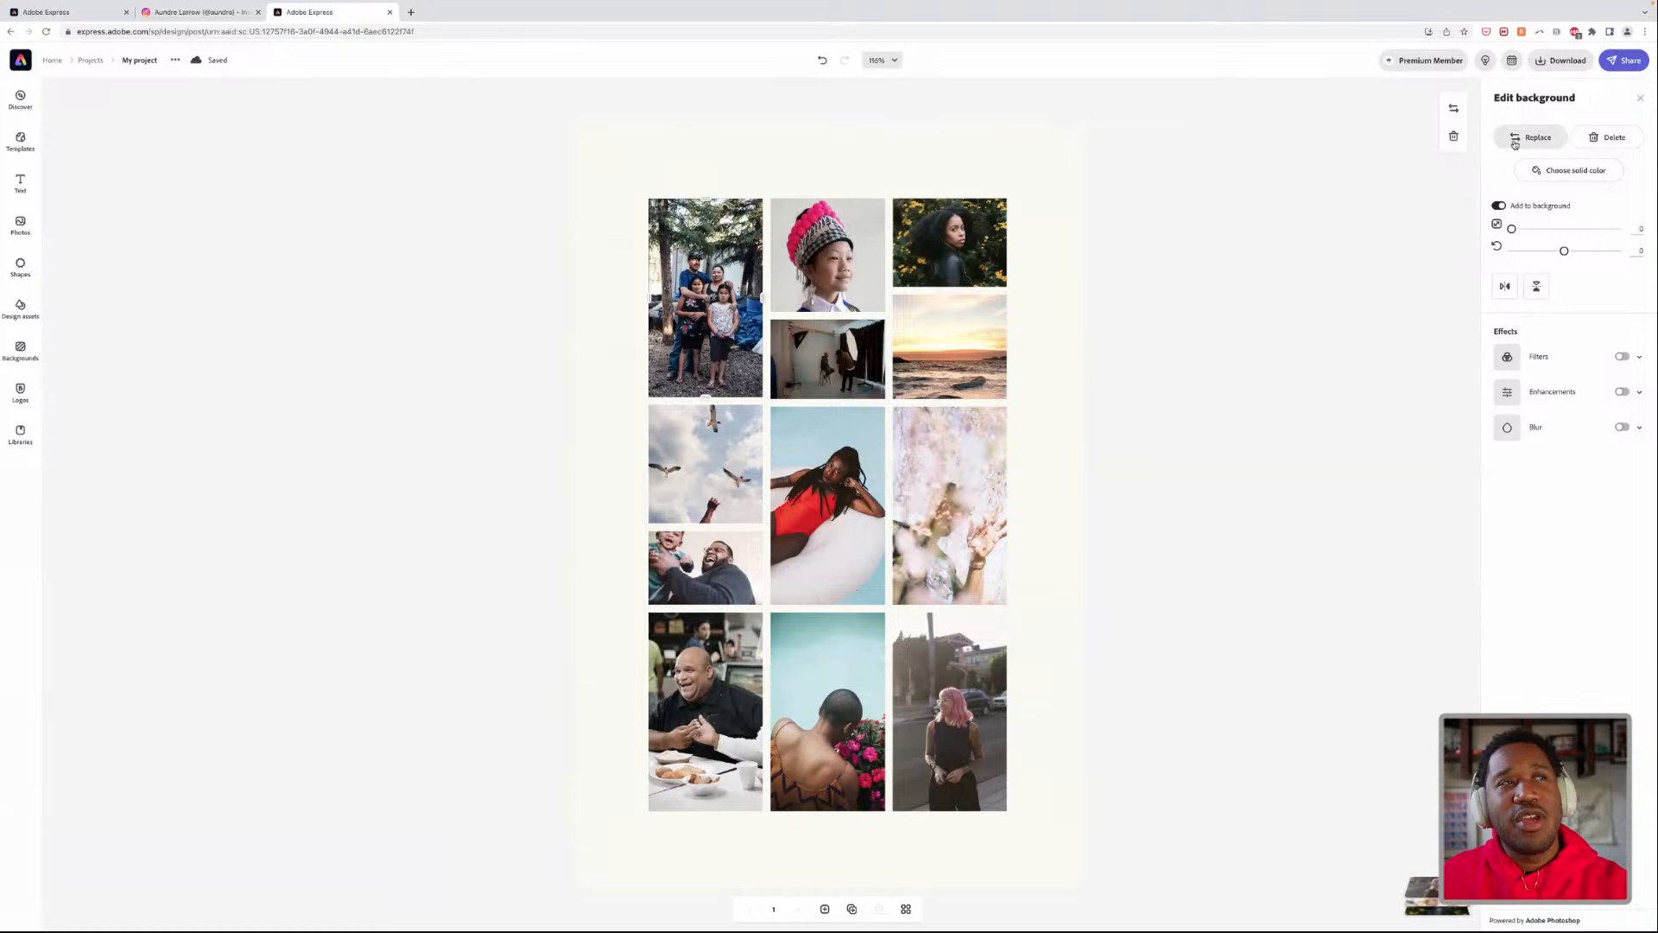
left_click(1123, 241)
left_click(705, 297)
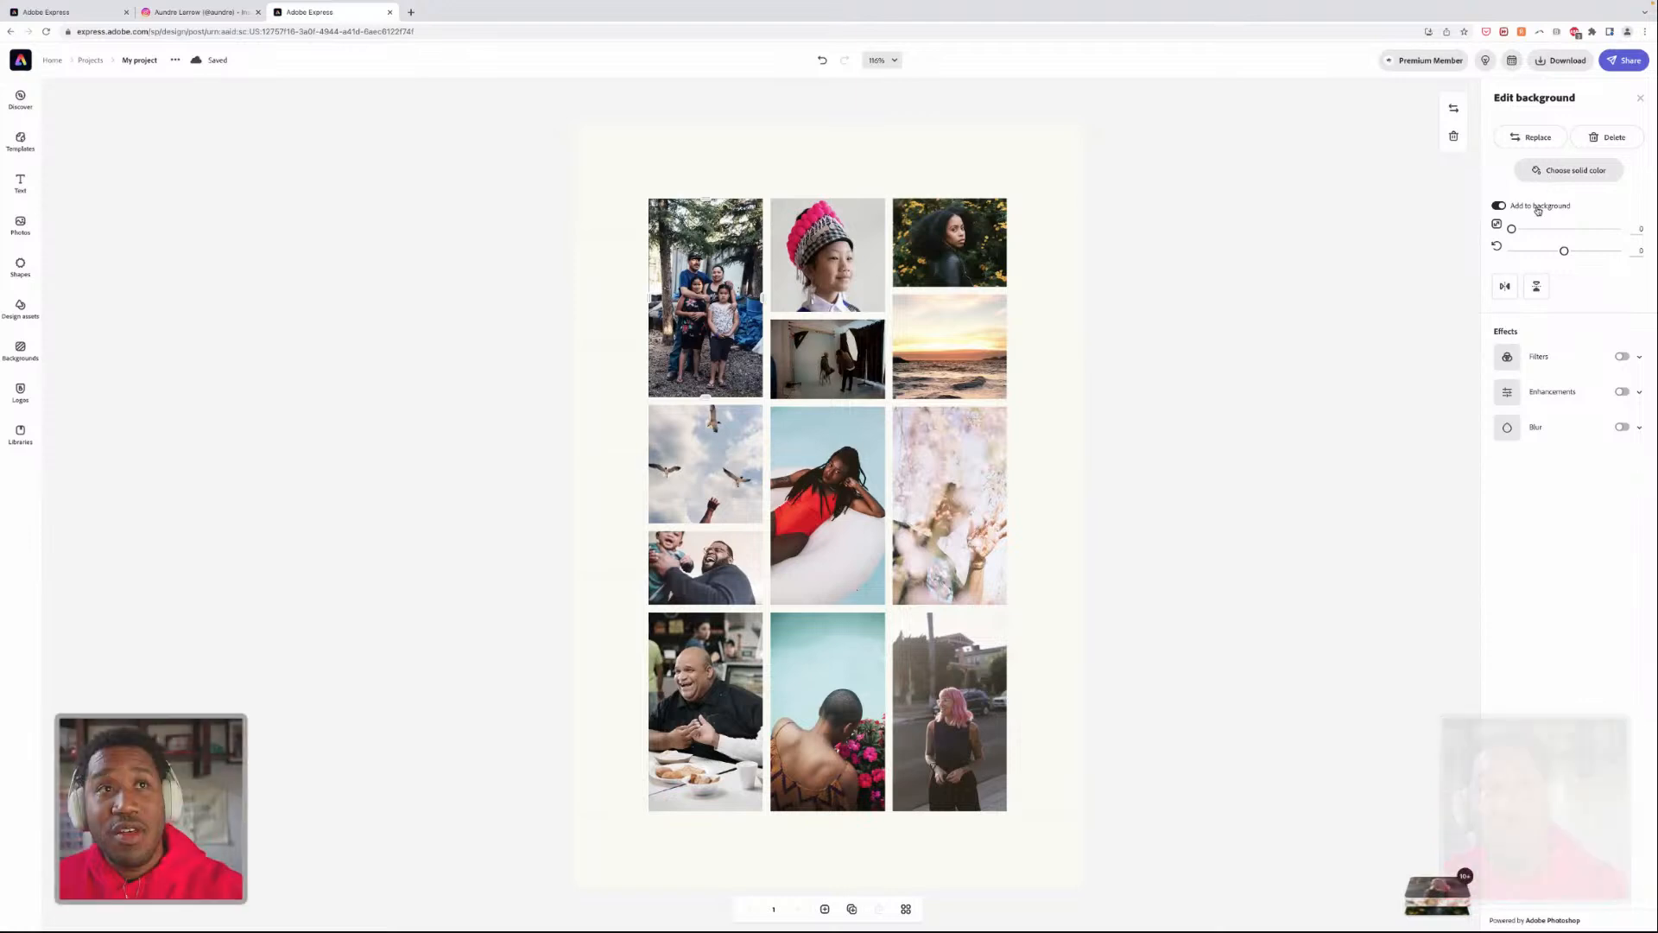
left_click_drag(1565, 252, 1589, 251)
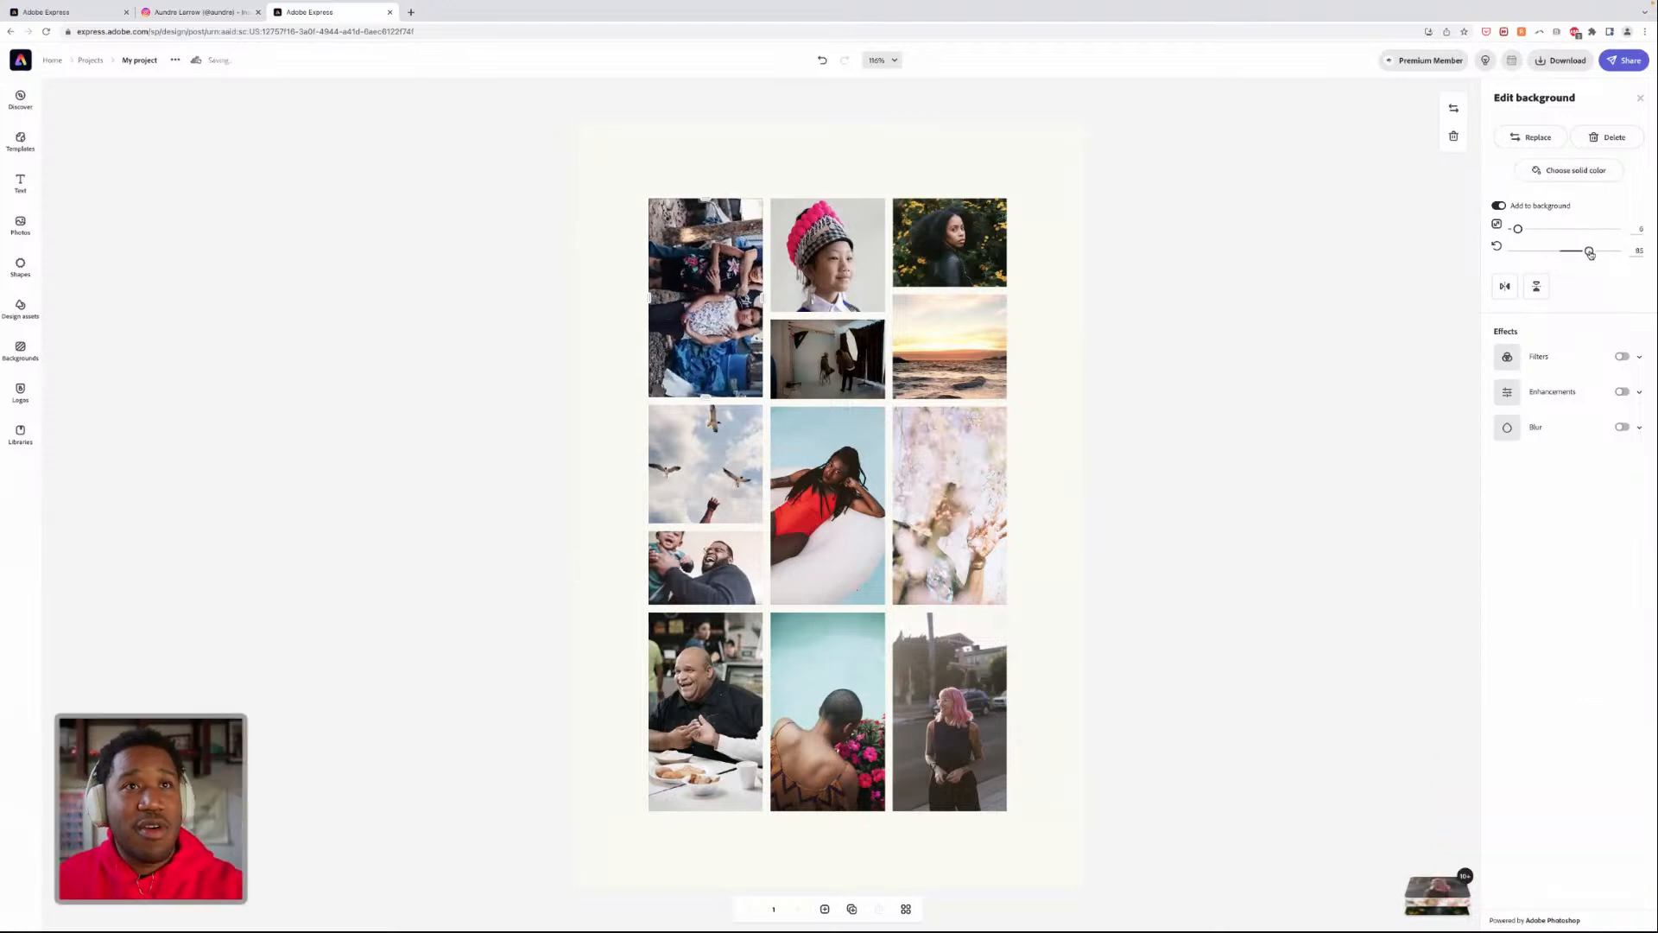
left_click(1636, 251)
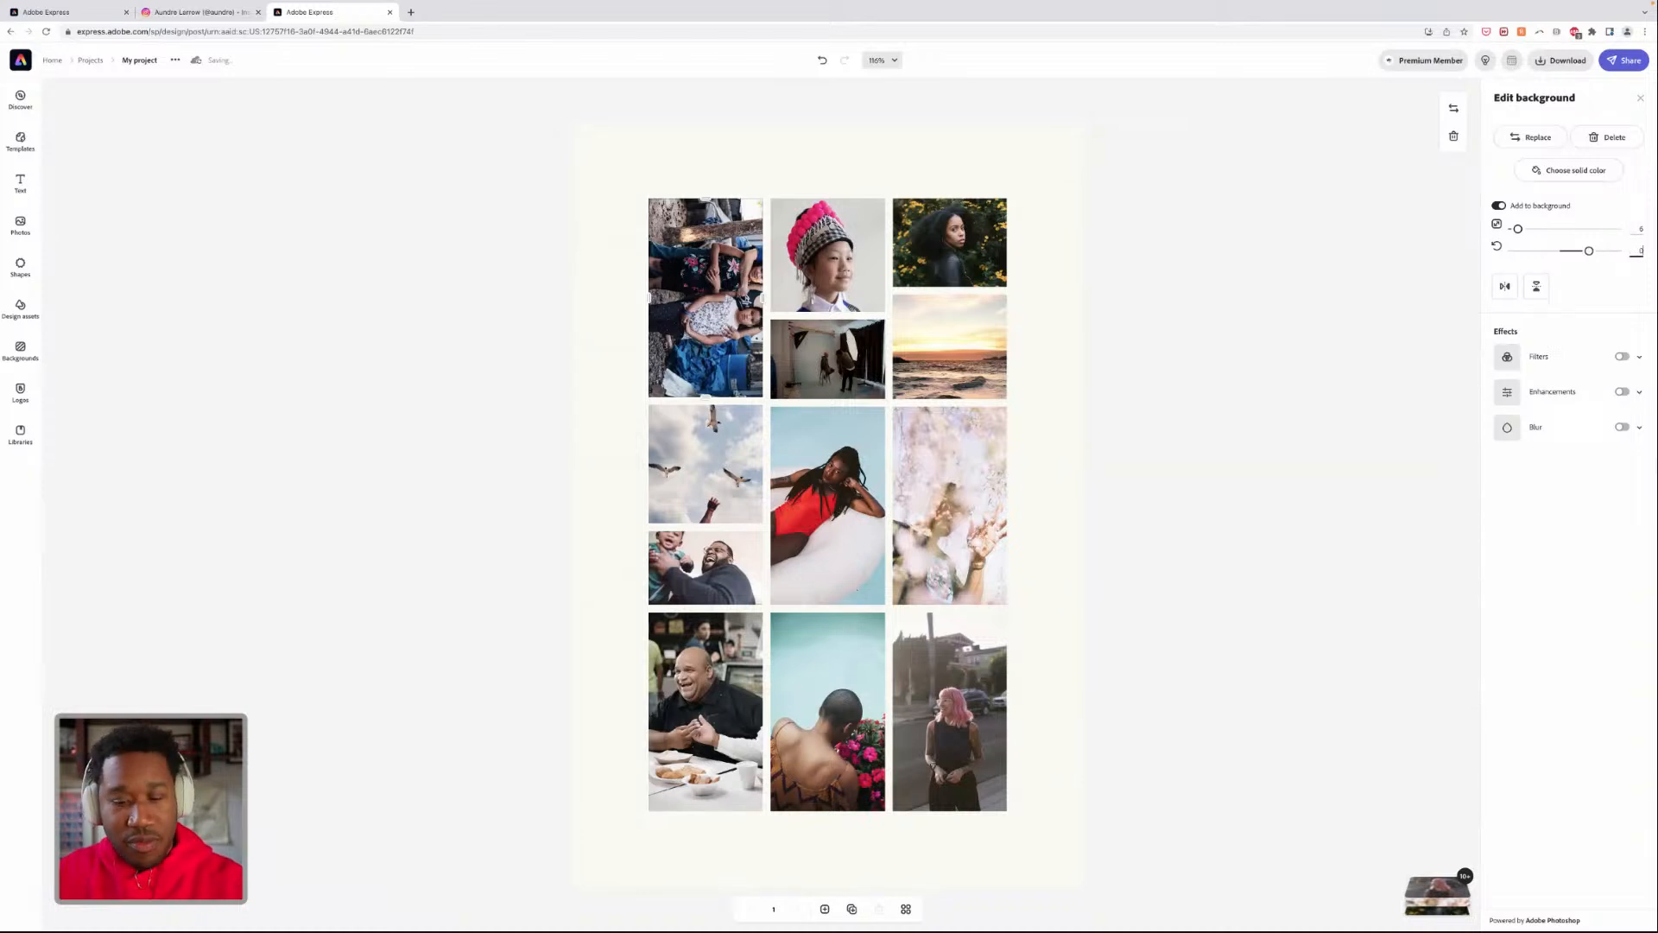
type("0")
key("Return")
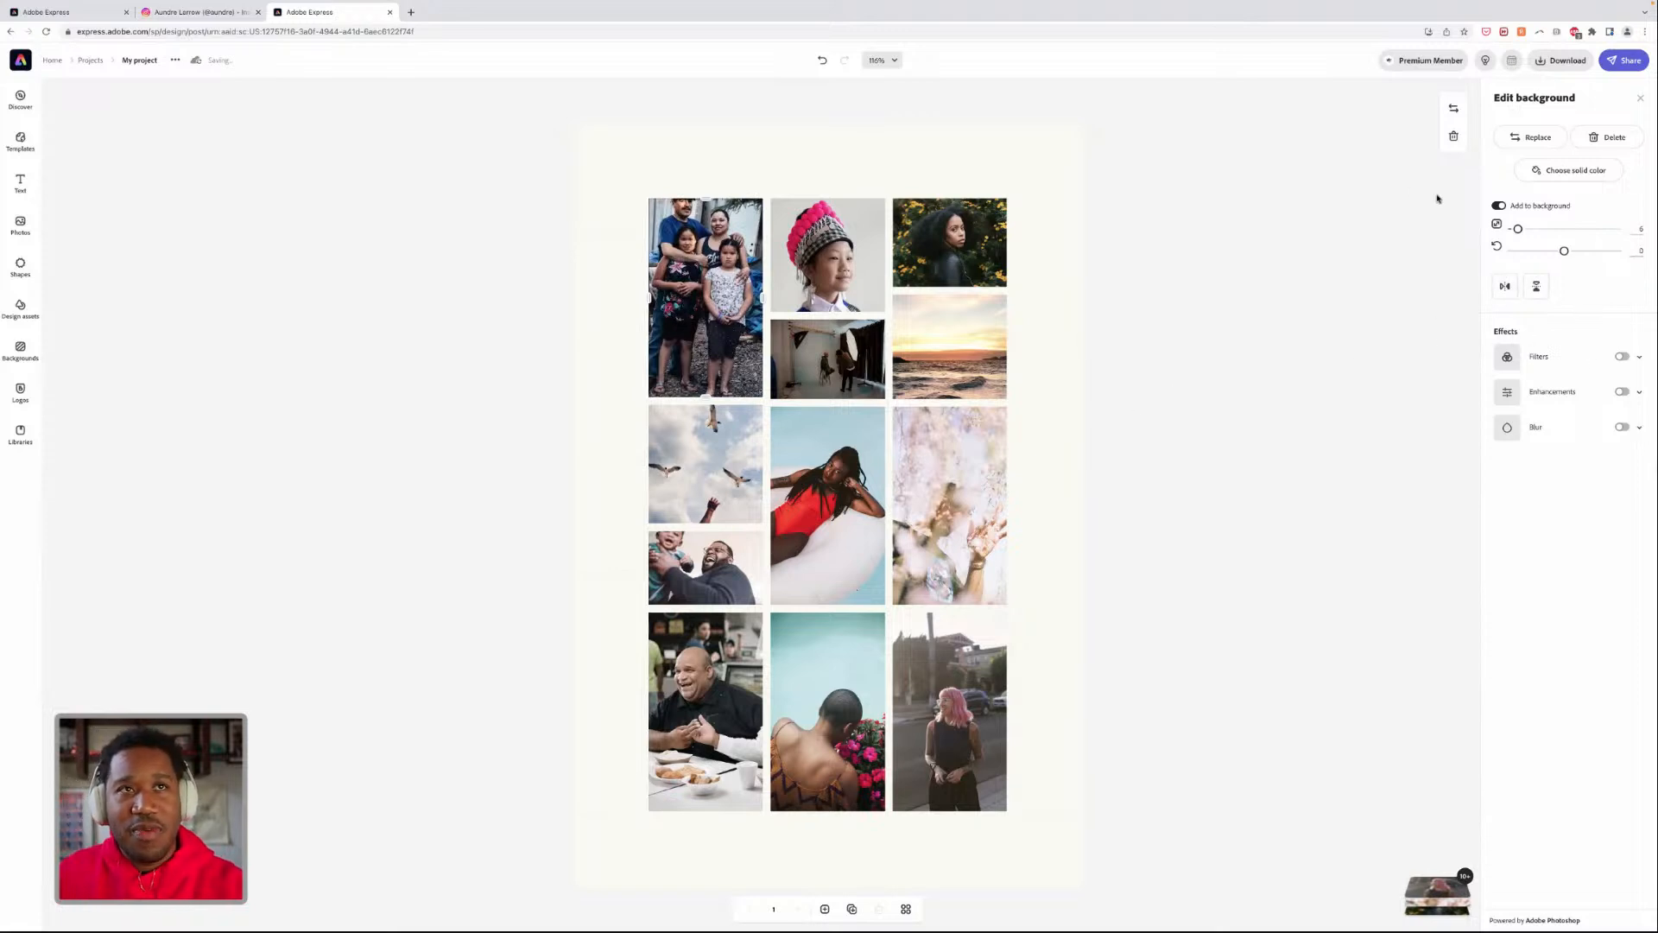
- Replace the family photo with the white-scarf portrait from the Lightroom album Airbnb ii and reposition it within its cell
left_click(1507, 140)
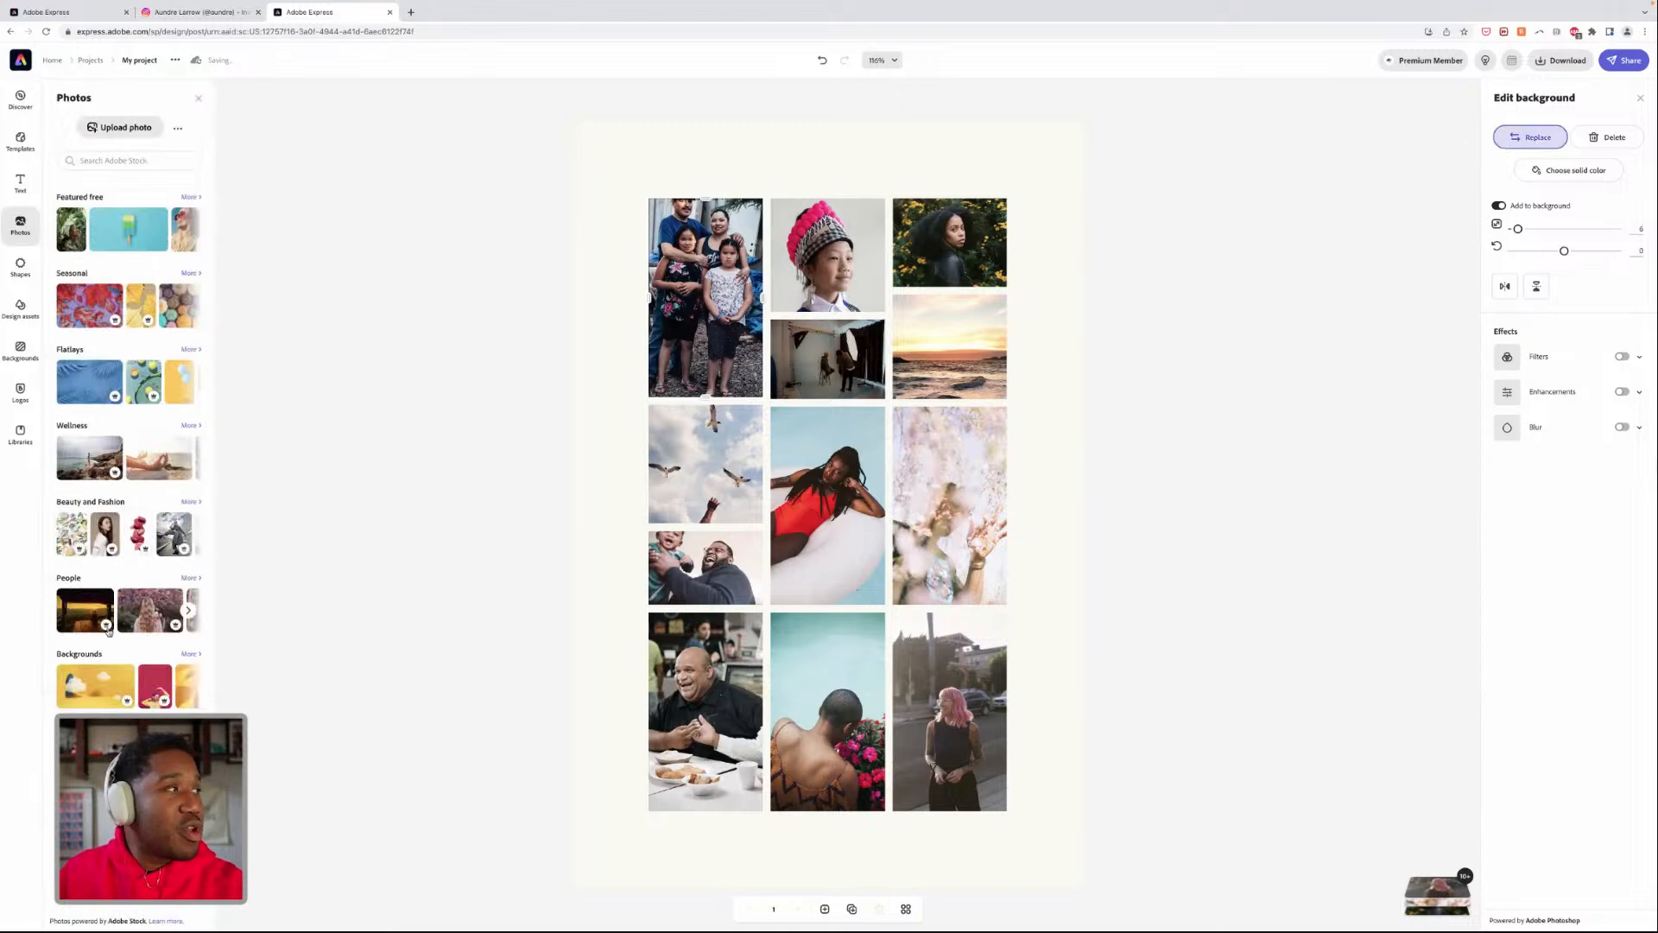
left_click(179, 130)
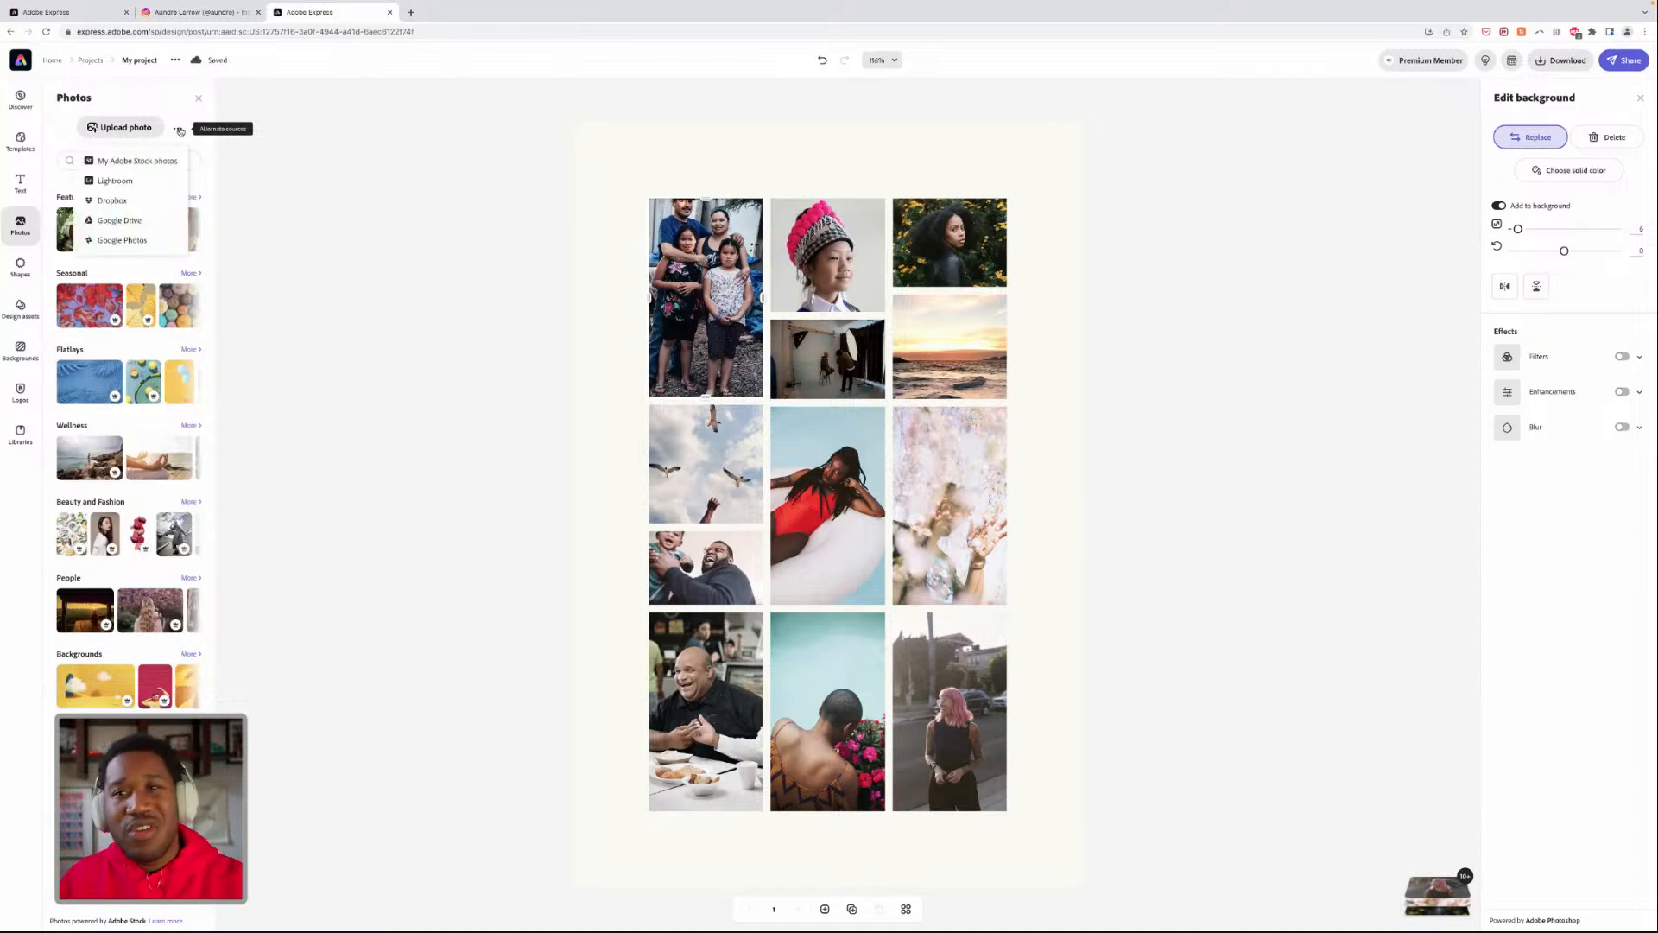
left_click(152, 163)
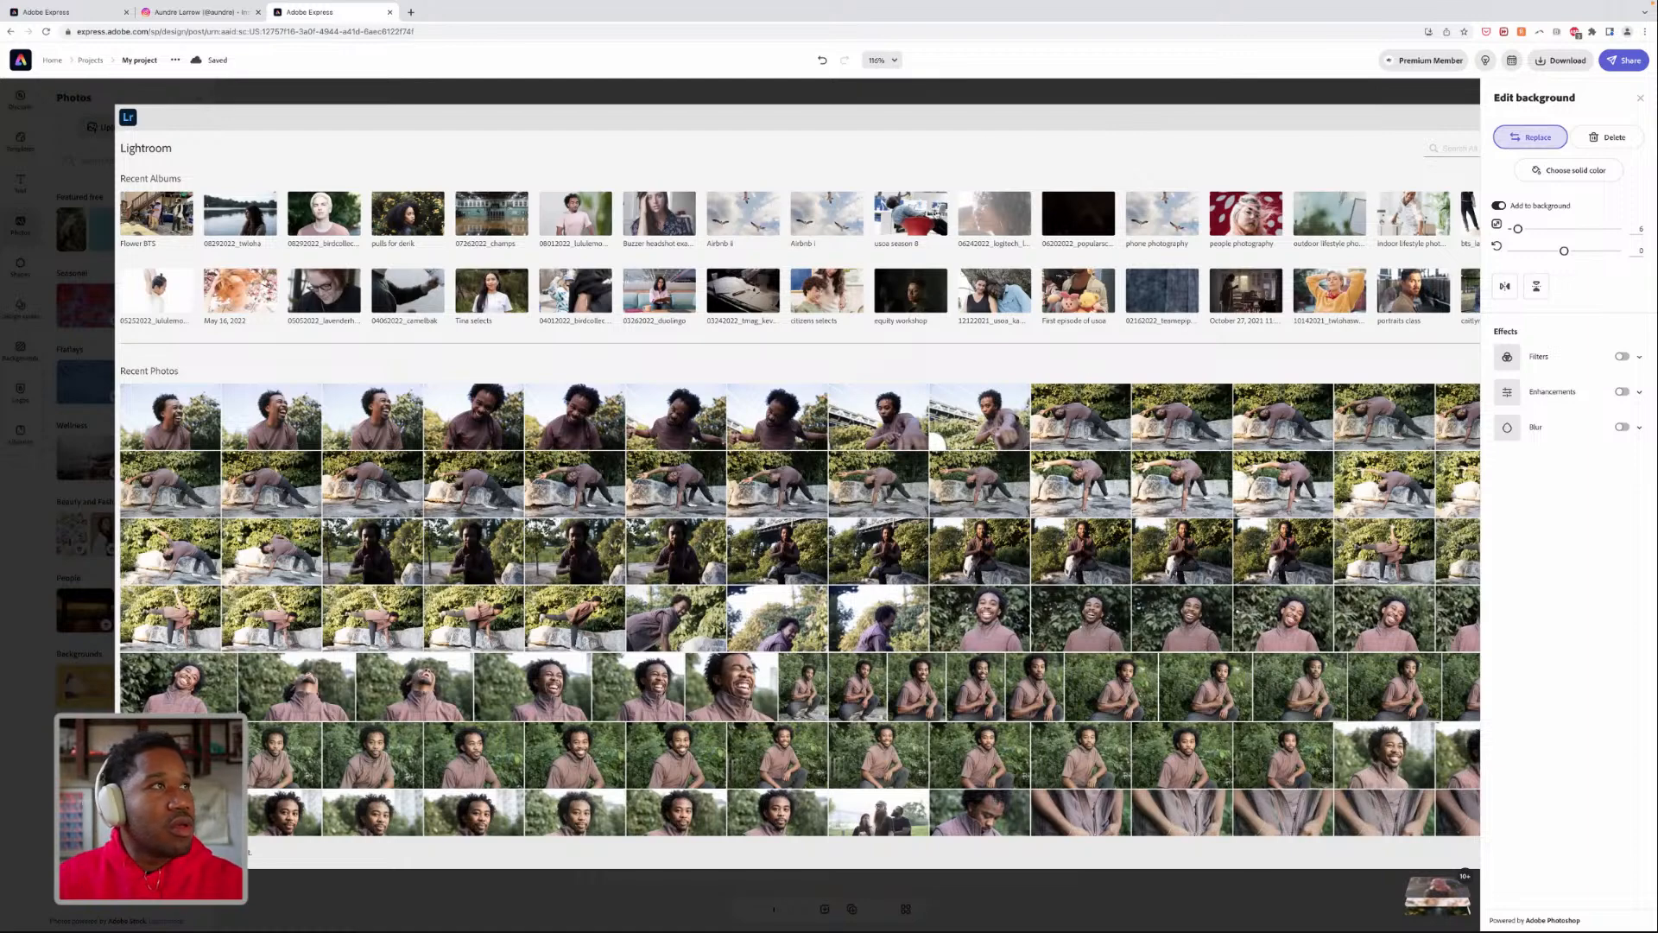
left_click(768, 218)
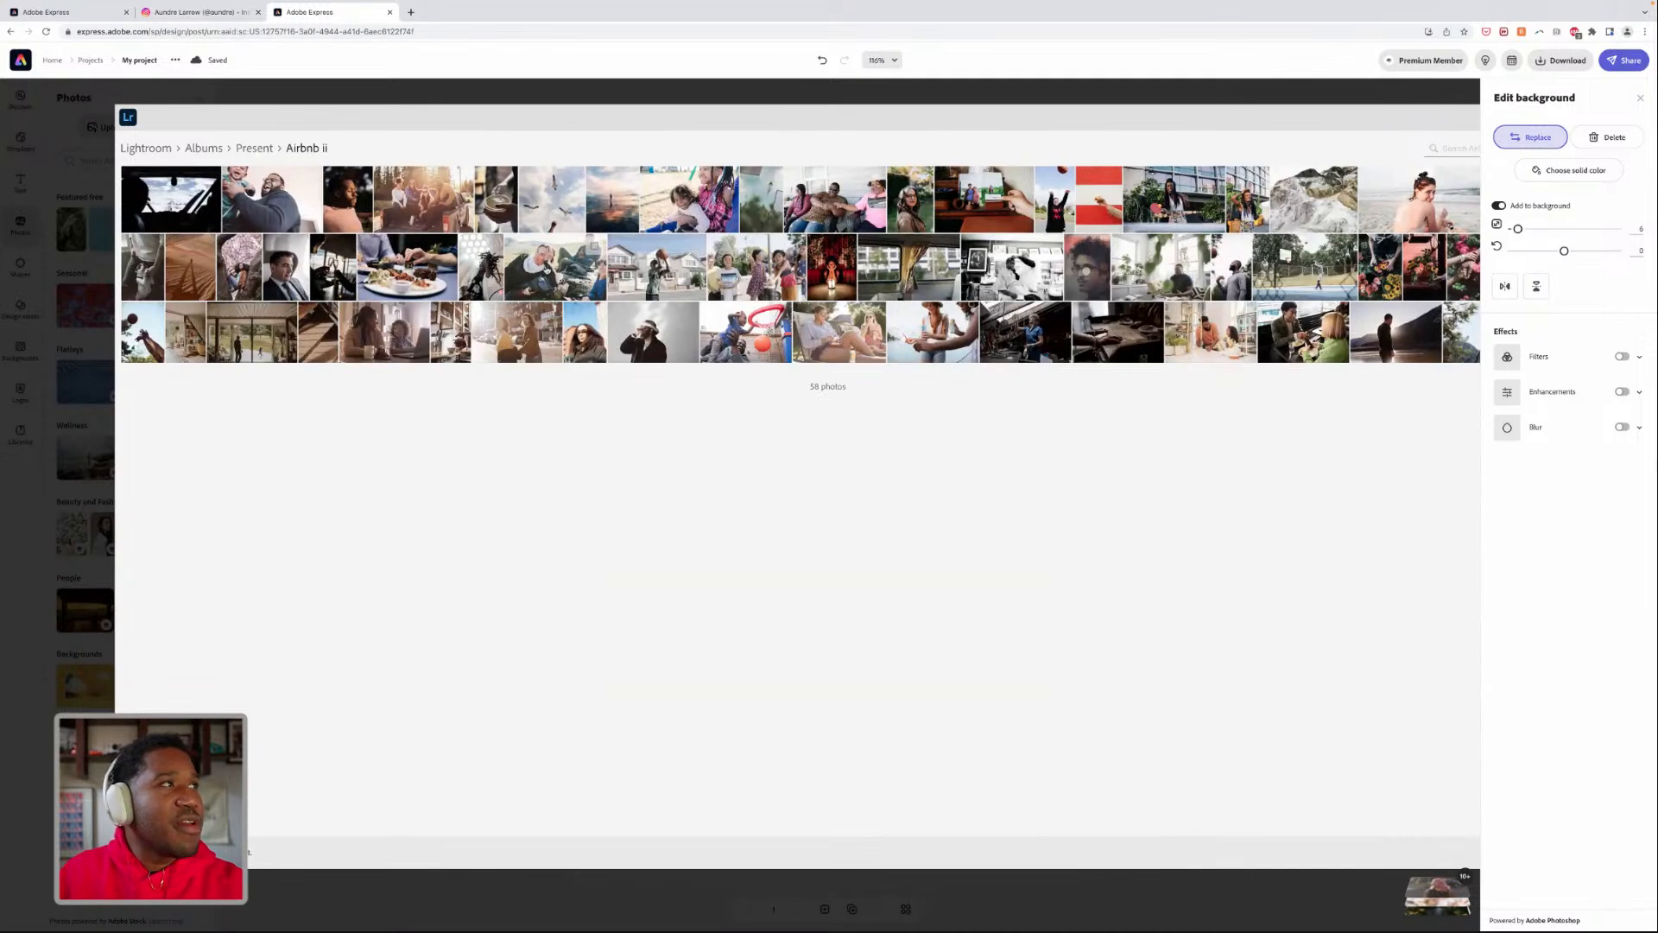
left_click(561, 277)
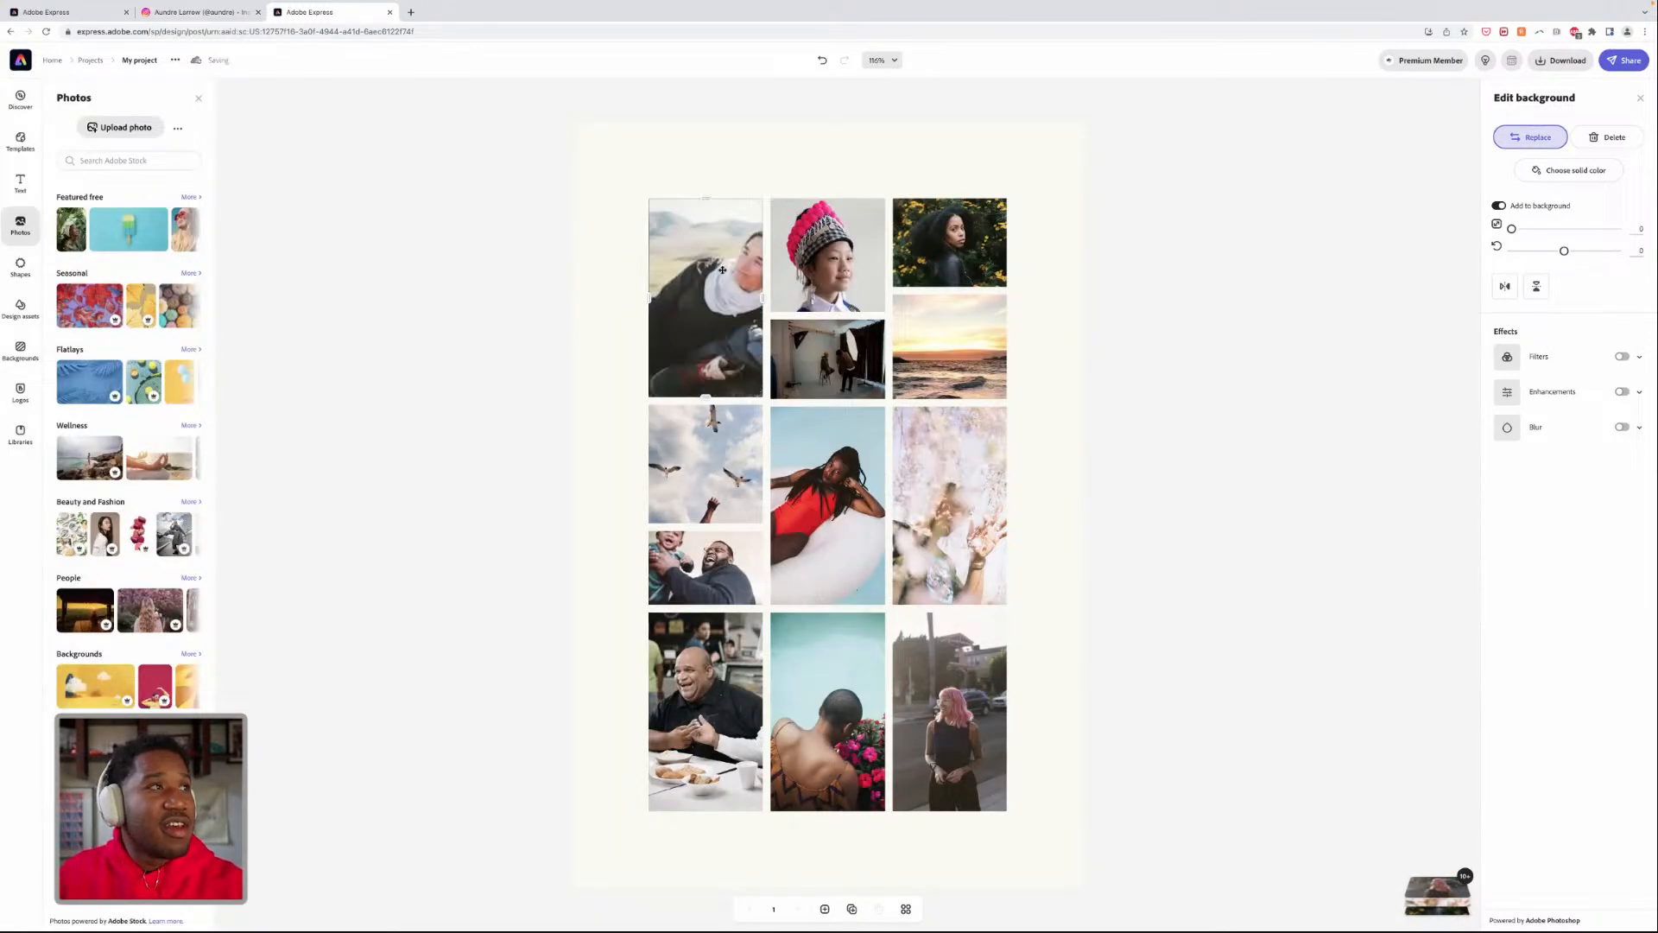
left_click_drag(713, 264, 682, 266)
left_click(1307, 341)
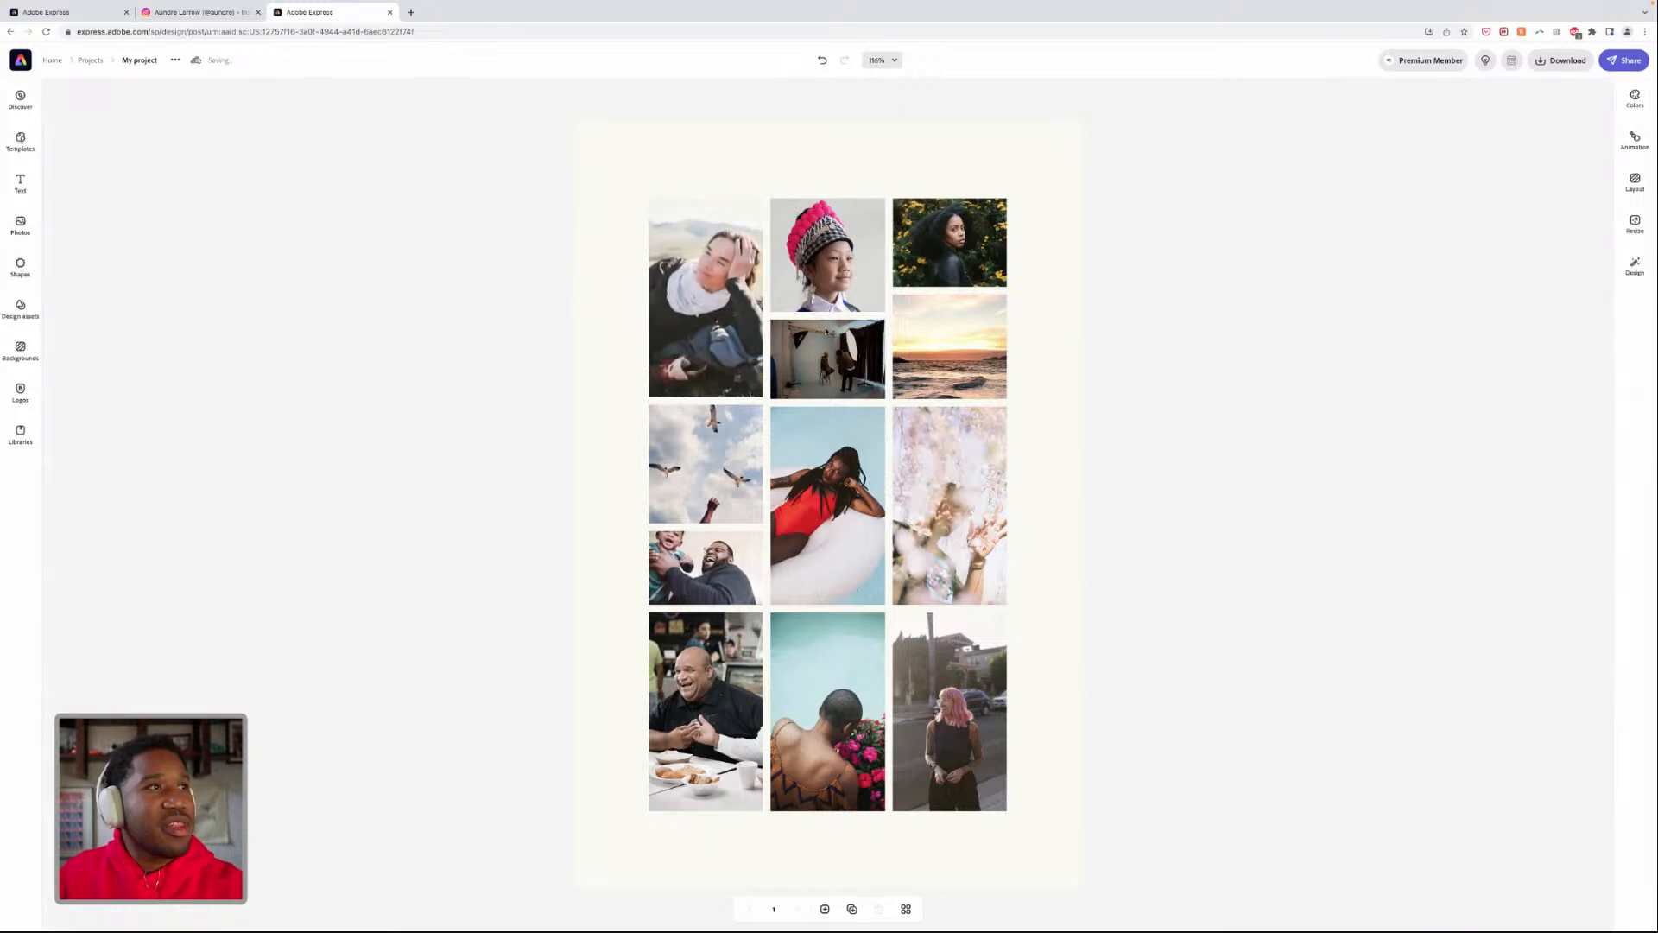
- Swap the white-scarf portrait with the studio photo in the middle column of the grid
left_click(826, 330)
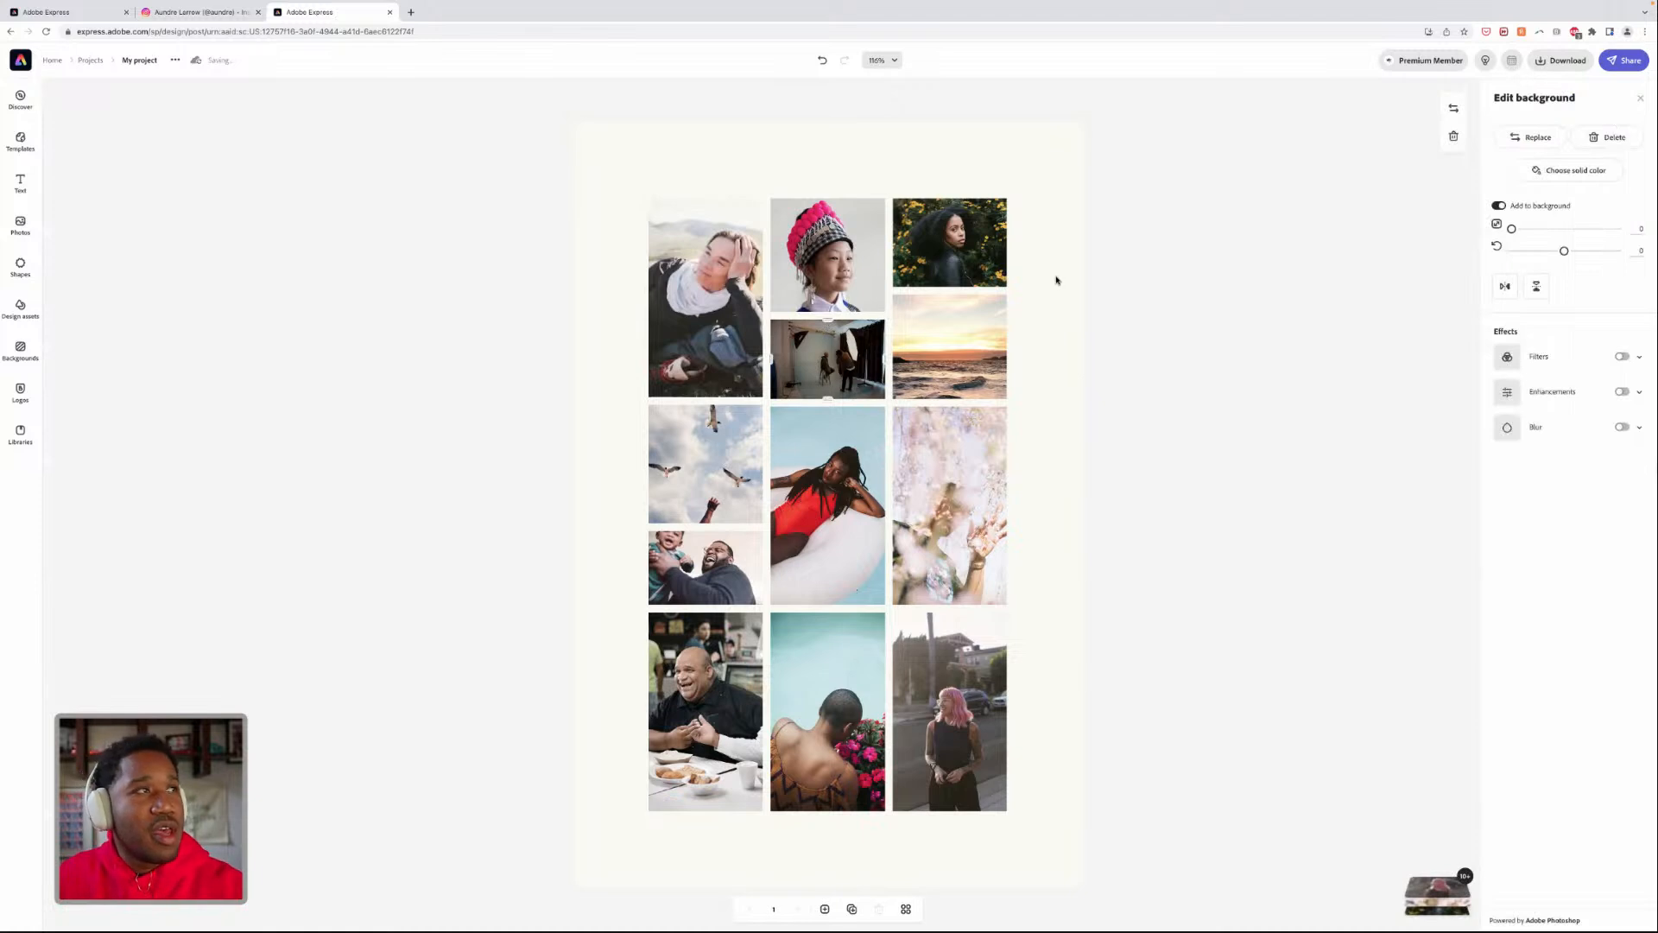
left_click(1210, 294)
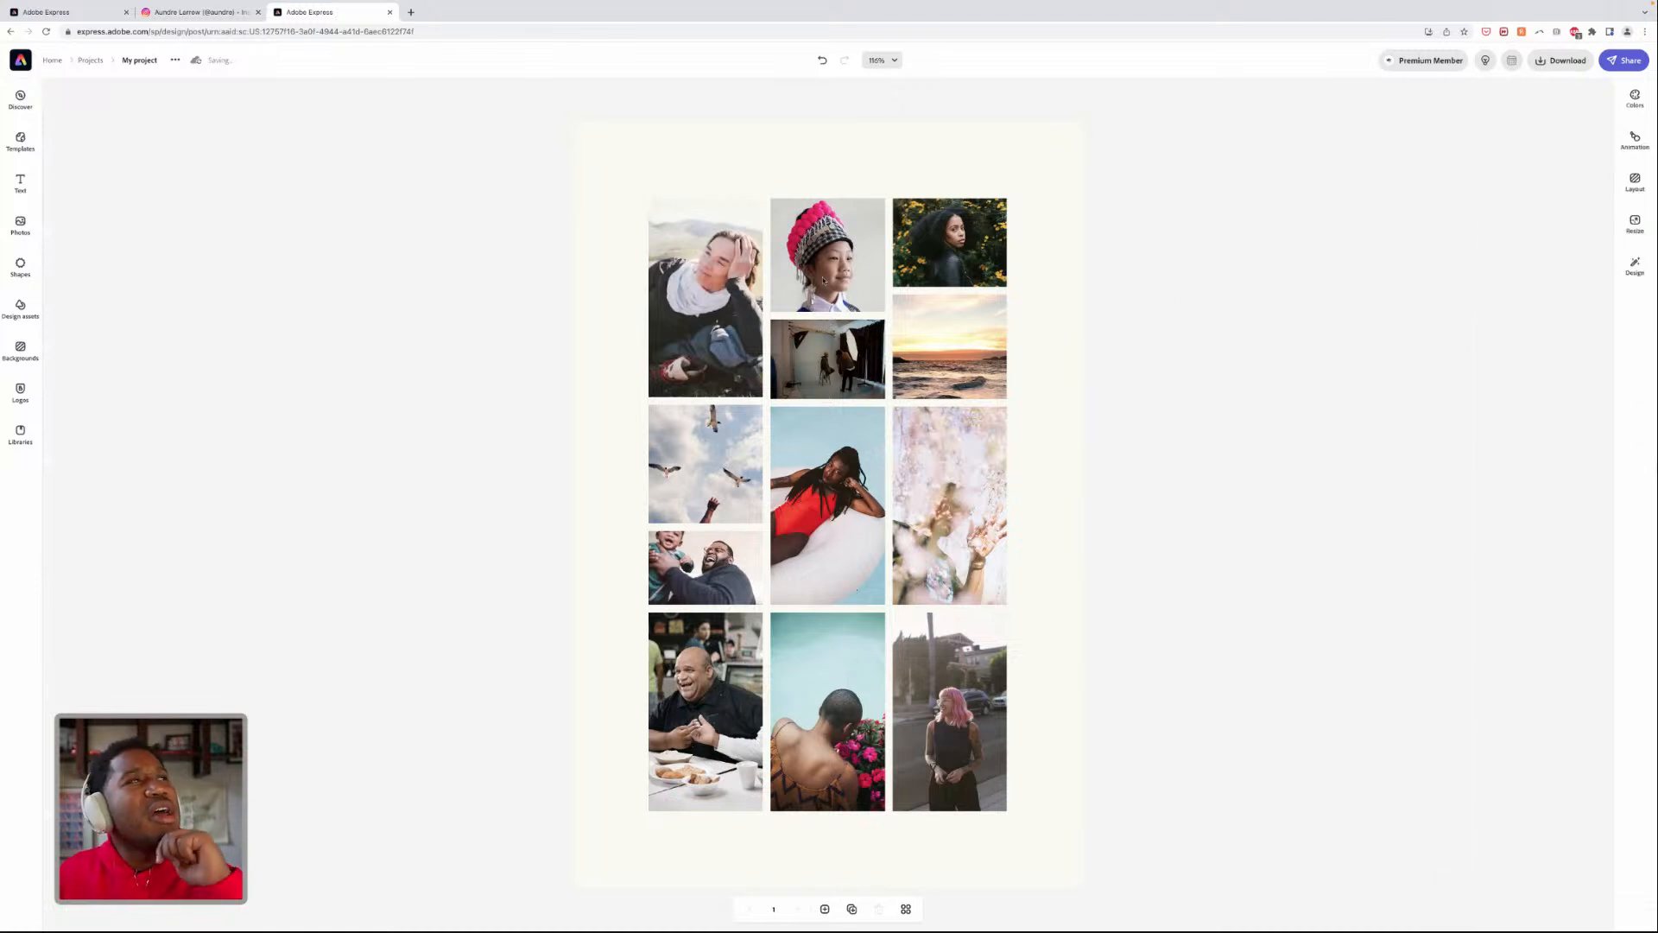
left_click(738, 273)
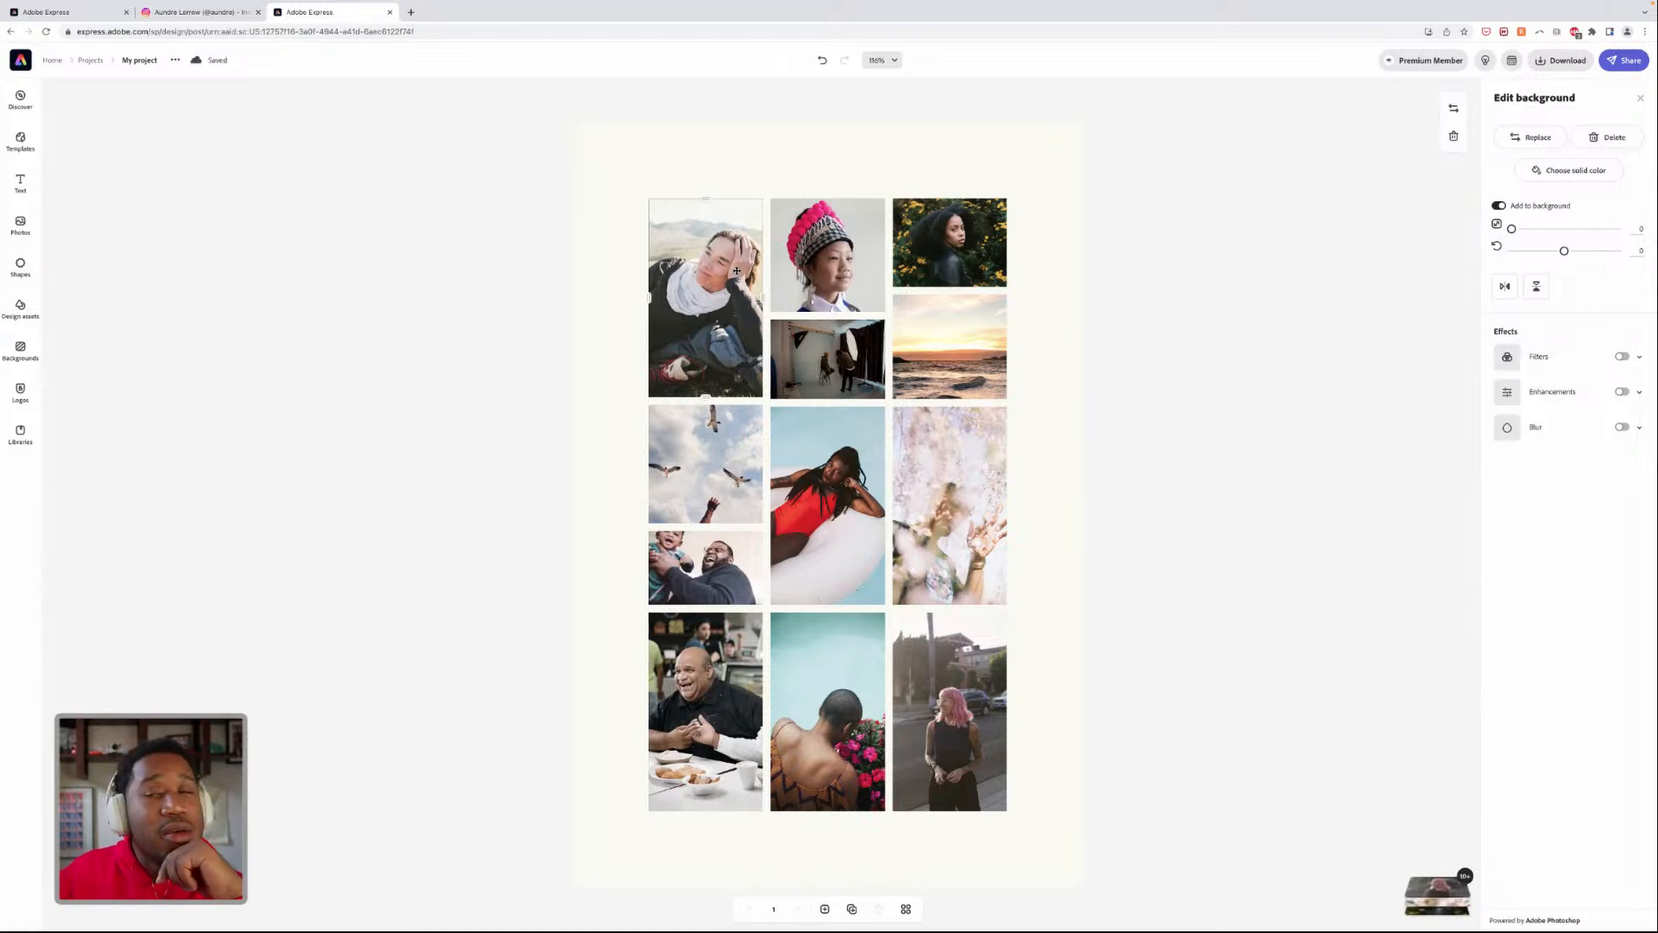
left_click_drag(736, 271, 824, 350)
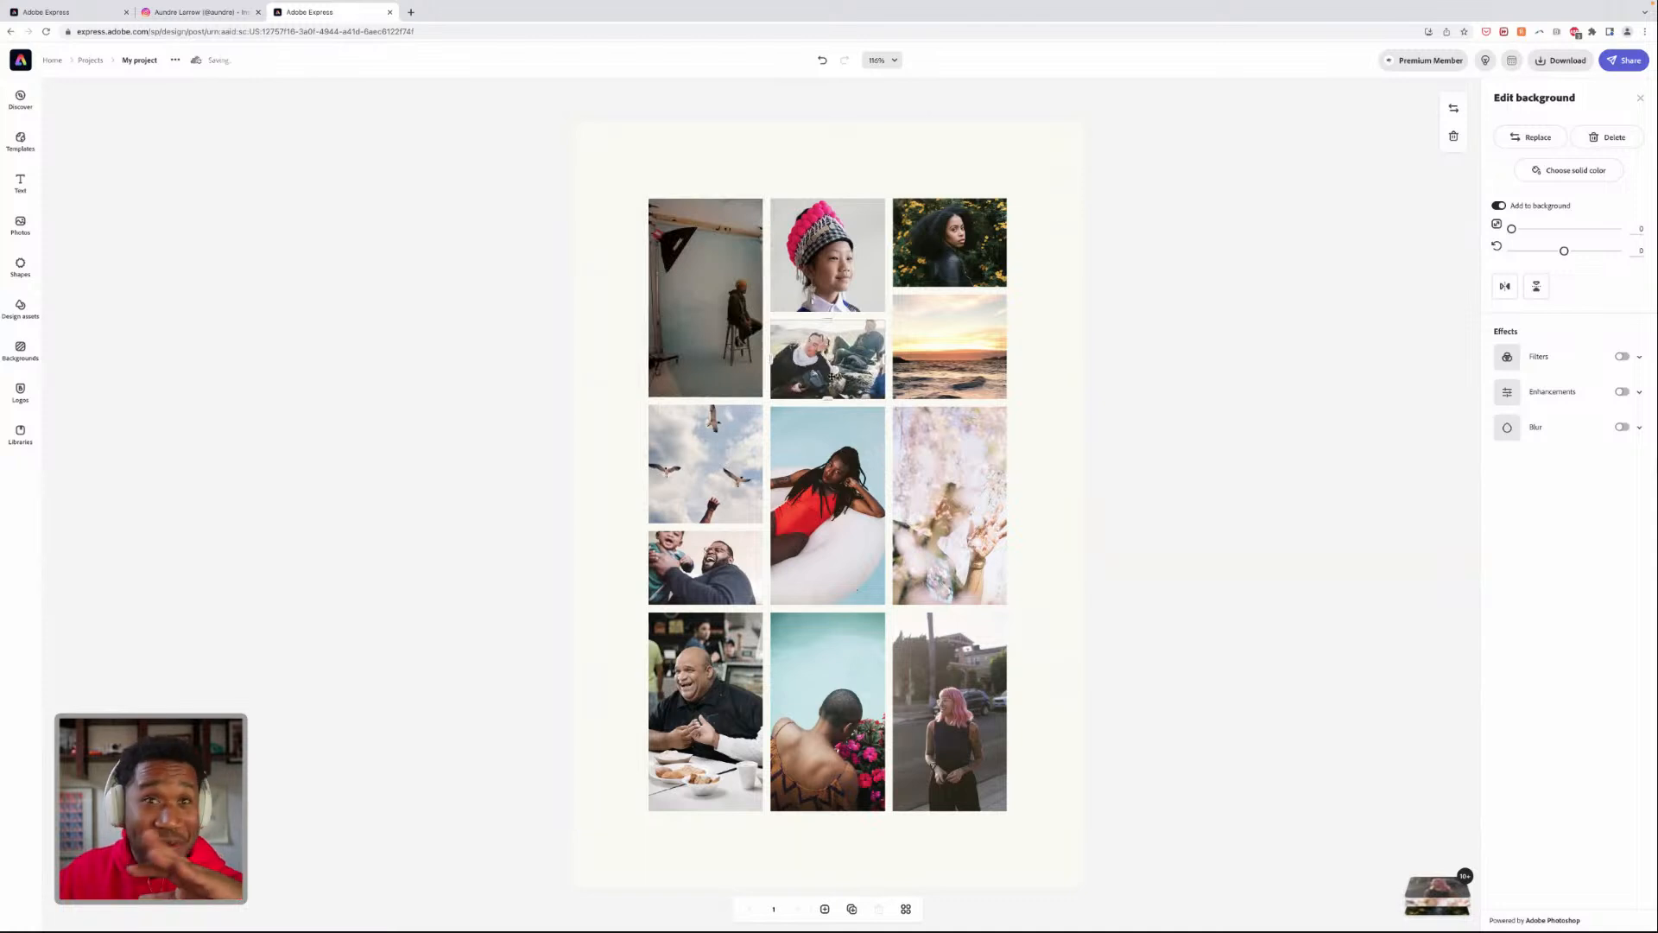
left_click_drag(839, 359, 694, 270)
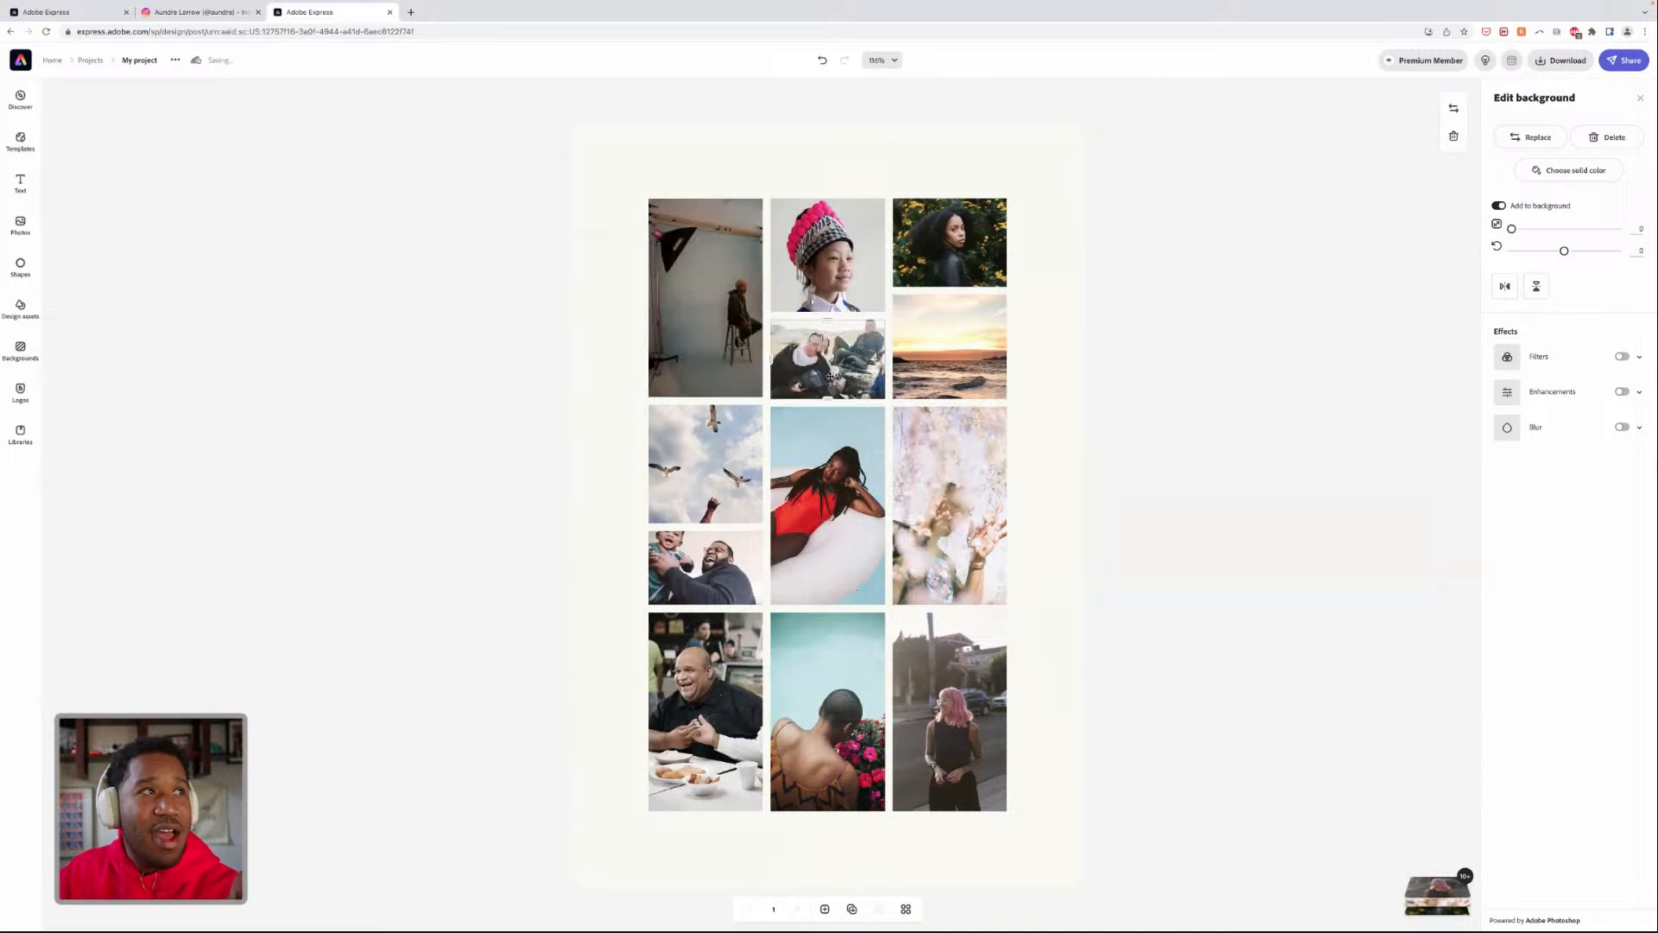
left_click(1161, 251)
- Try shortening the grid cell of the woman among yellow flowers and undo the resize
left_click(967, 237)
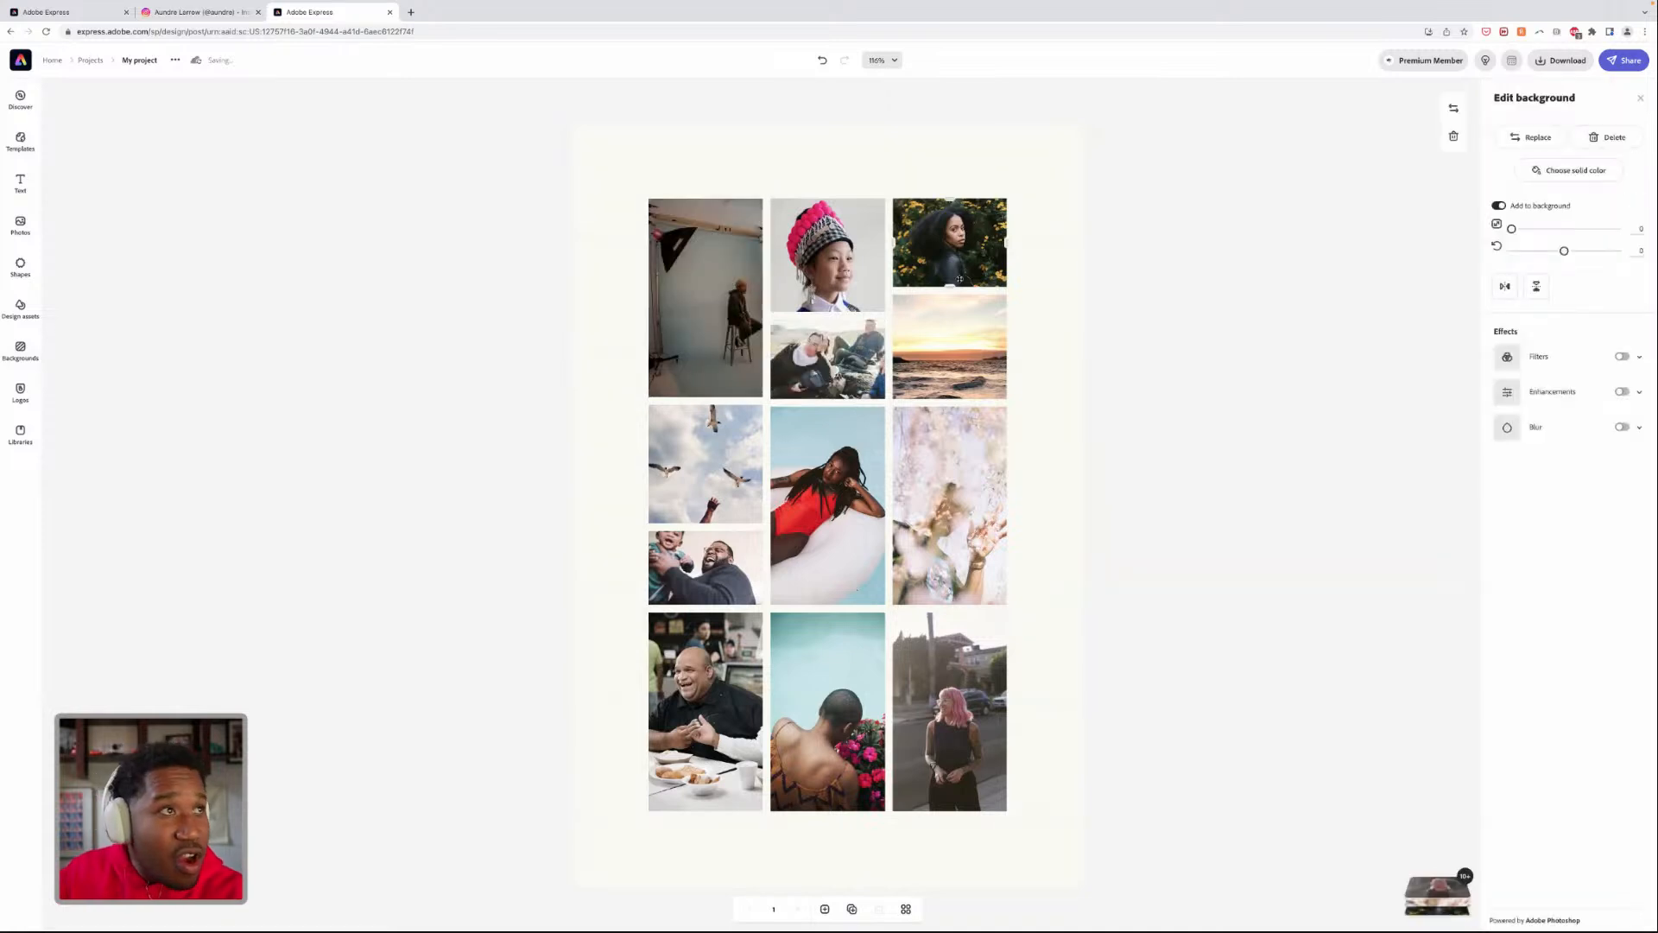
mouse_move(951, 286)
left_mouse_down()
mouse_move(951, 346)
mouse_move(949, 271)
left_mouse_up()
left_click(1070, 298)
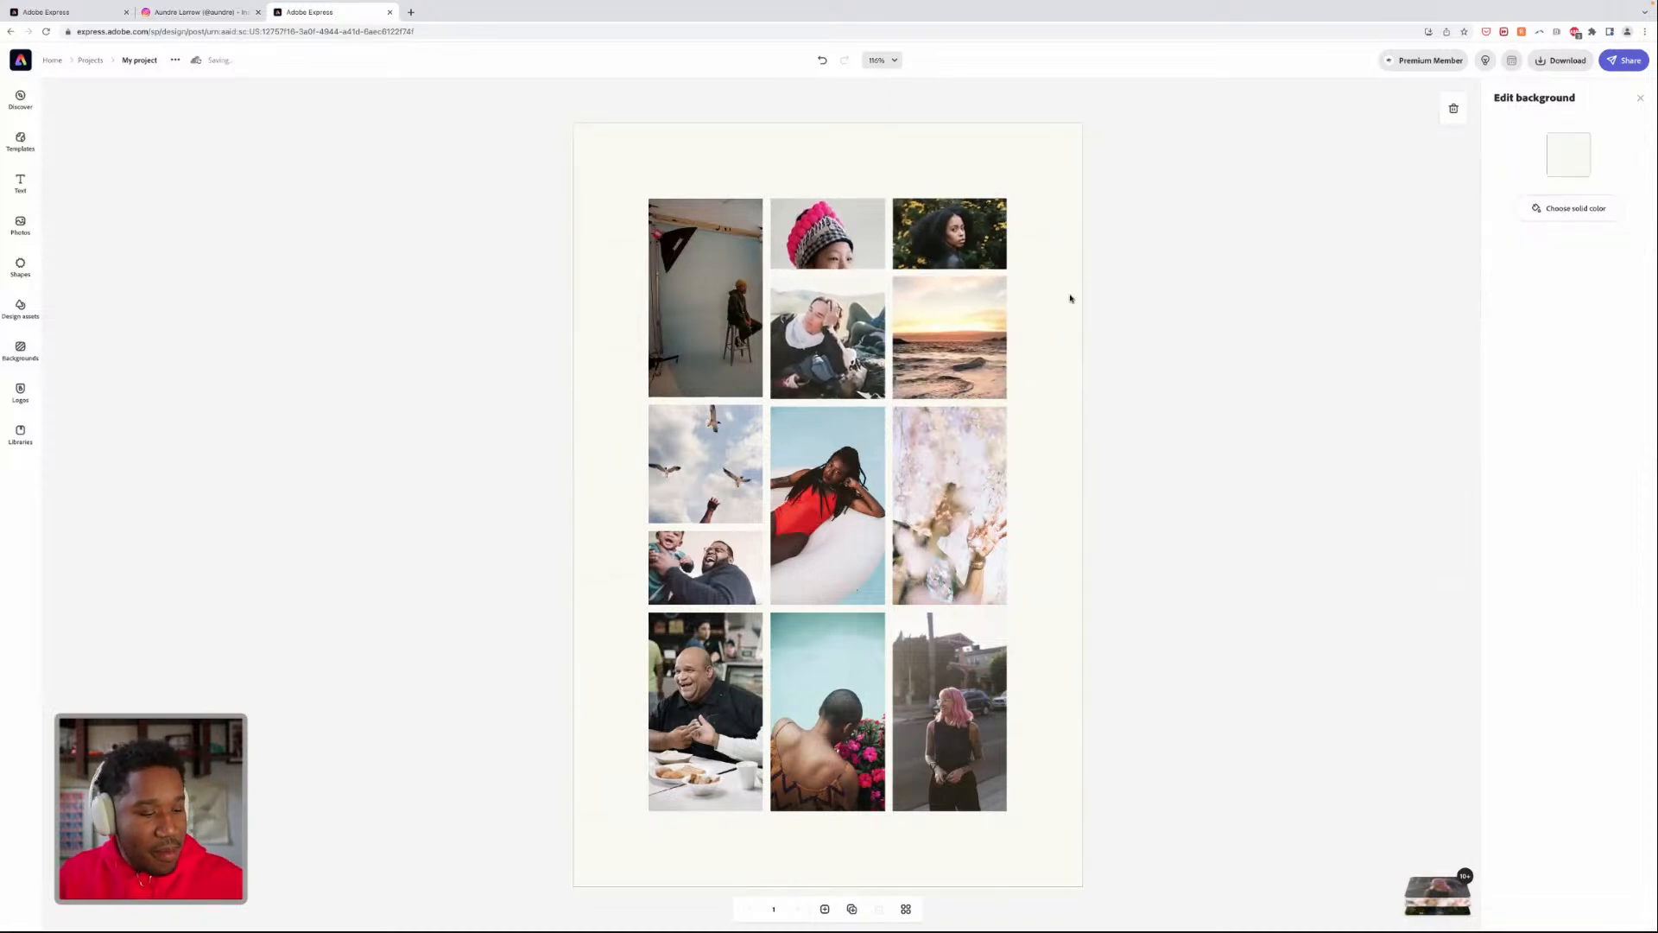
key("ctrl+z")
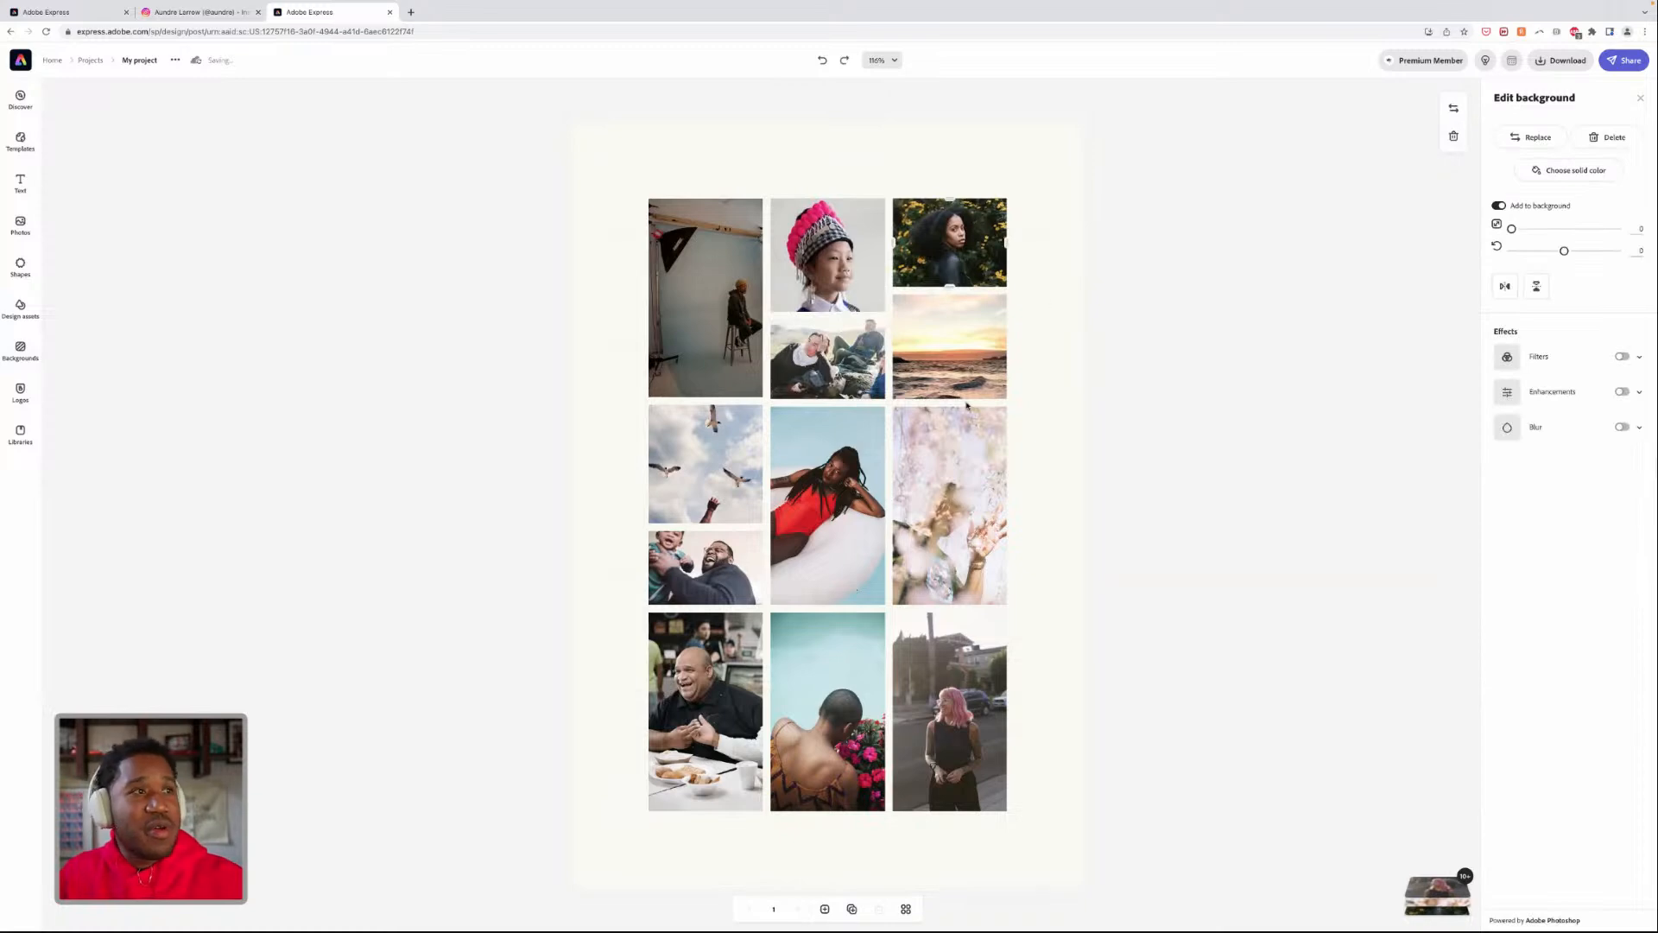
left_click(1319, 381)
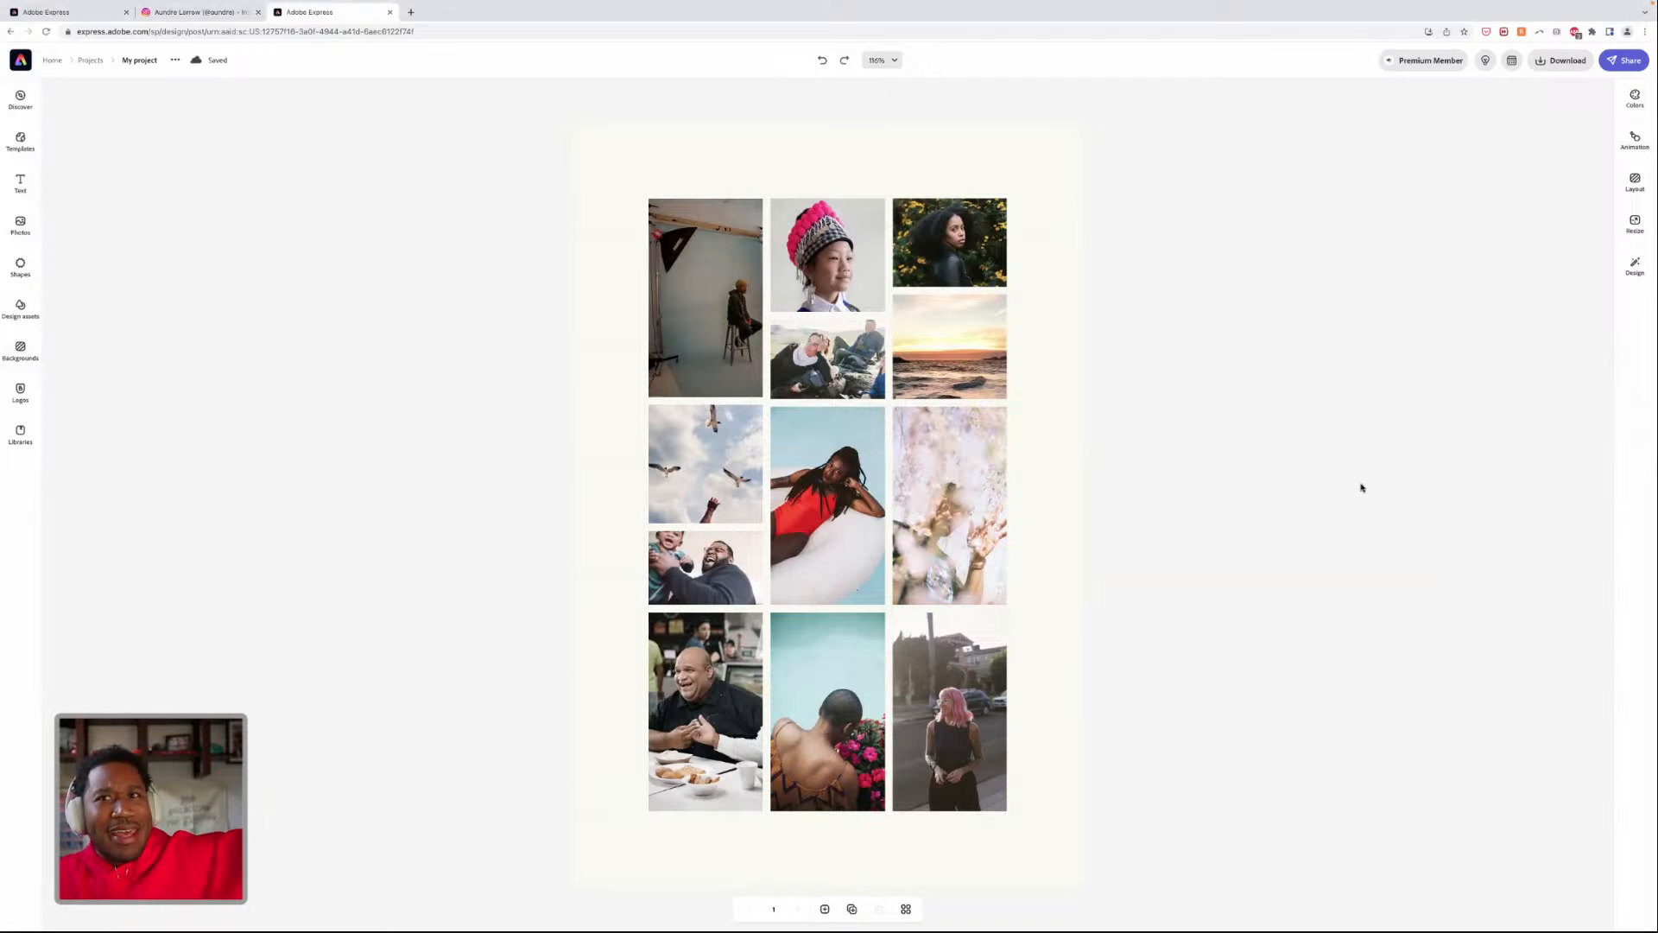
- Apply the first suggested layout to the collage and shuffle the photos' arrangement three times
left_click(1630, 183)
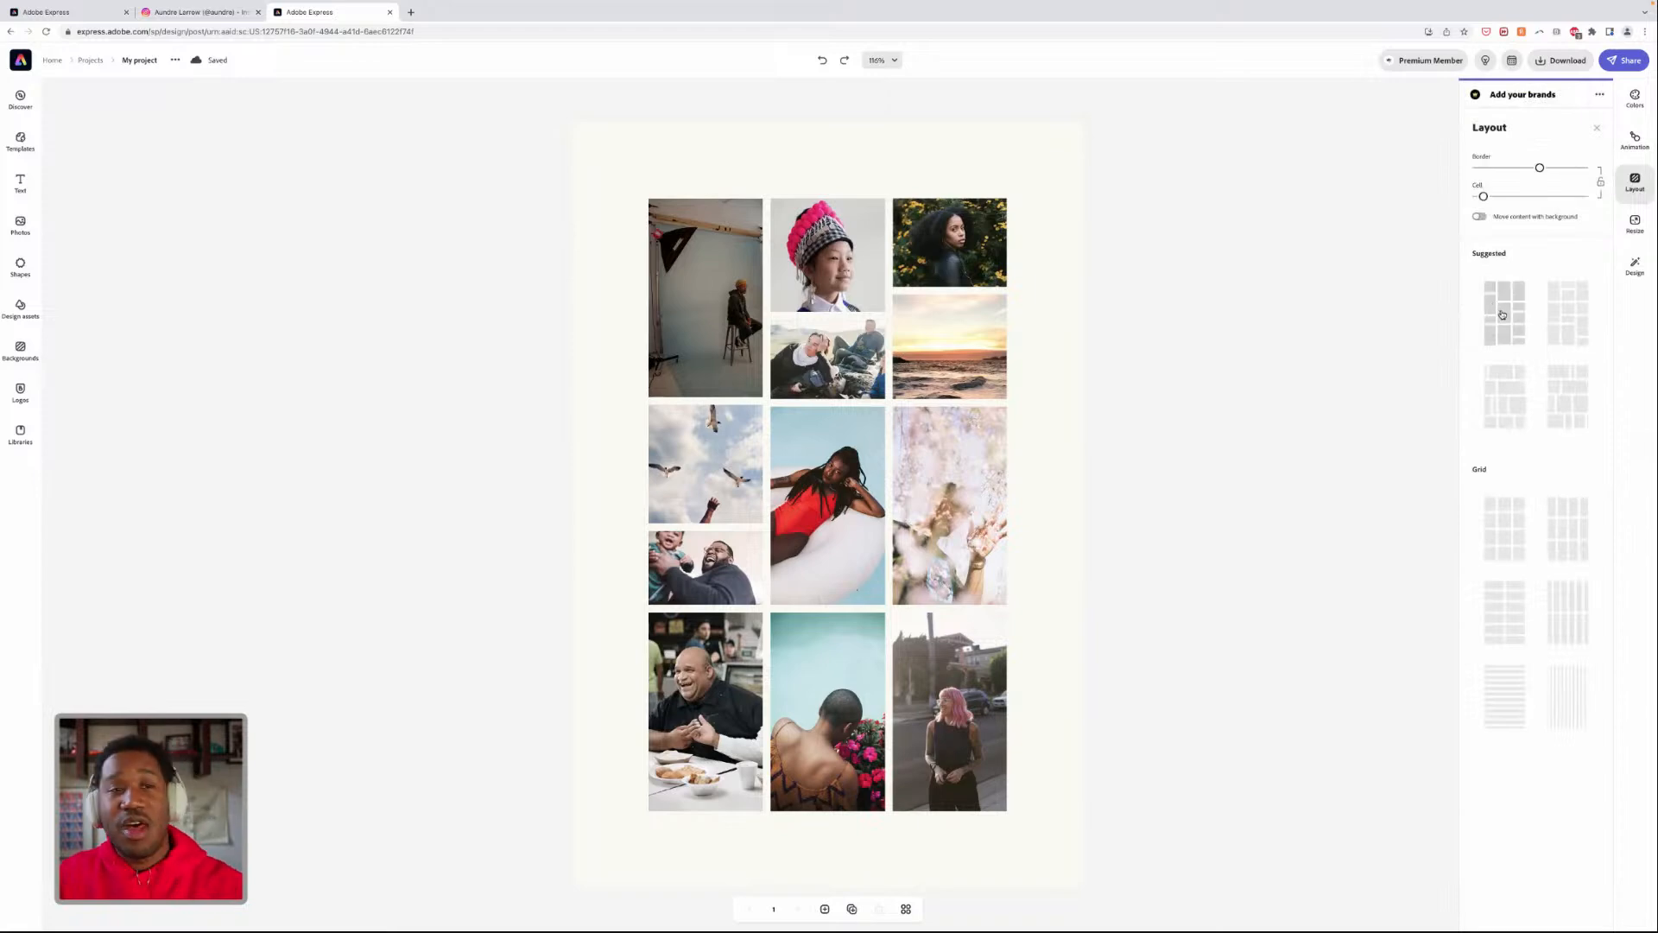
left_click(1503, 314)
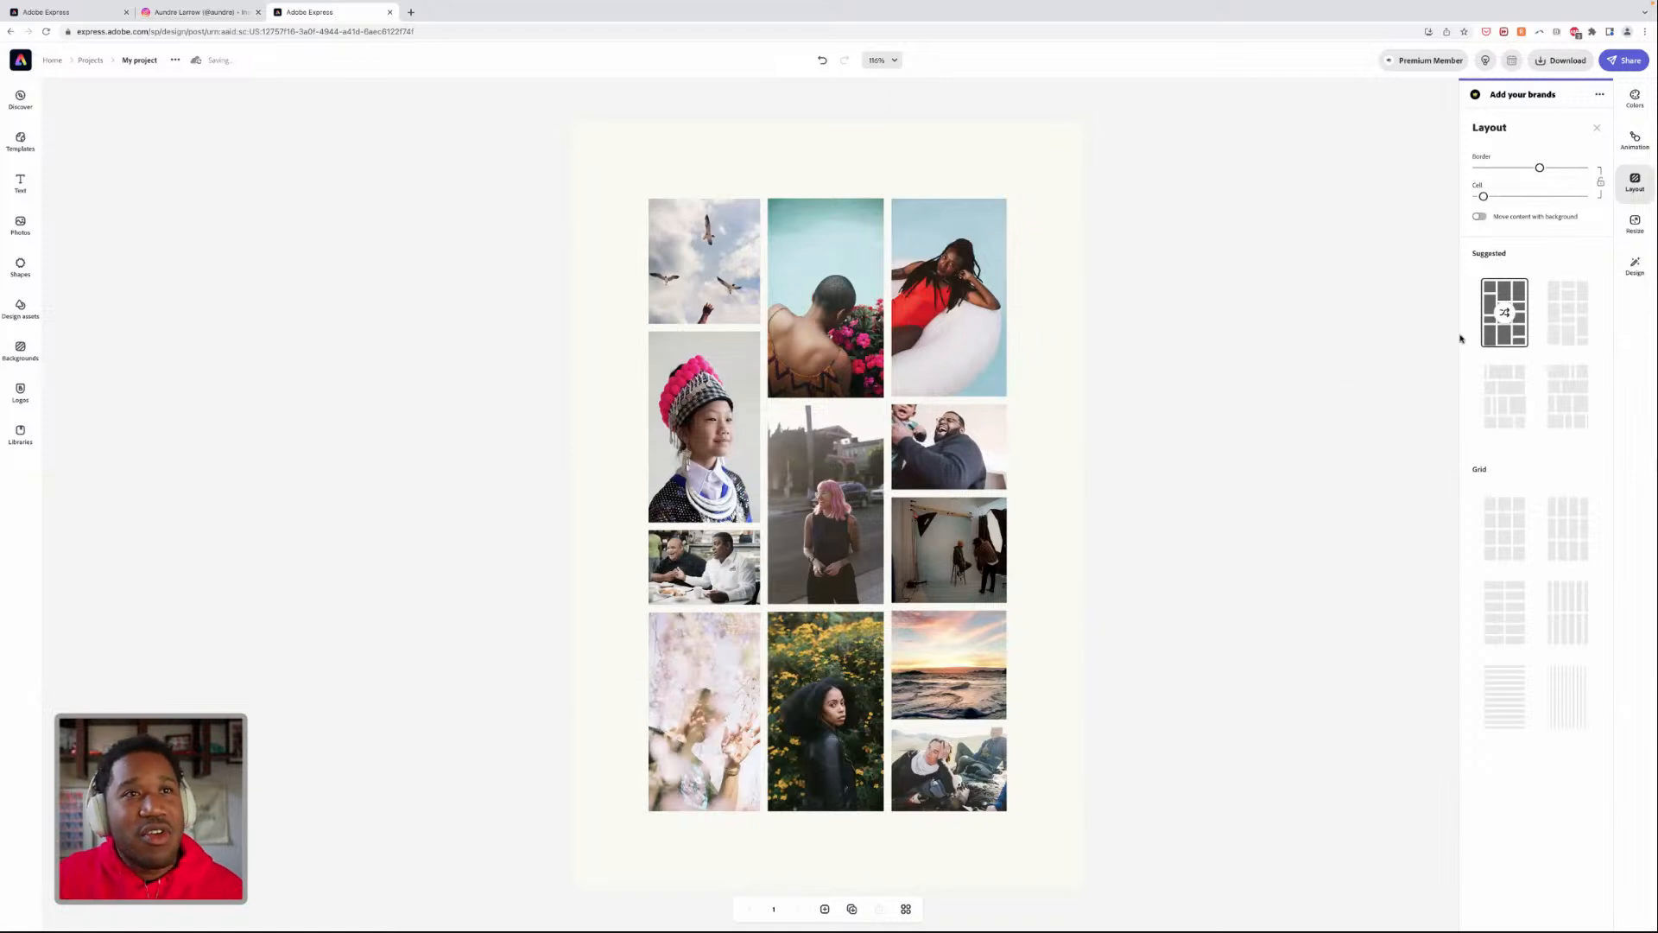
left_click(1506, 316)
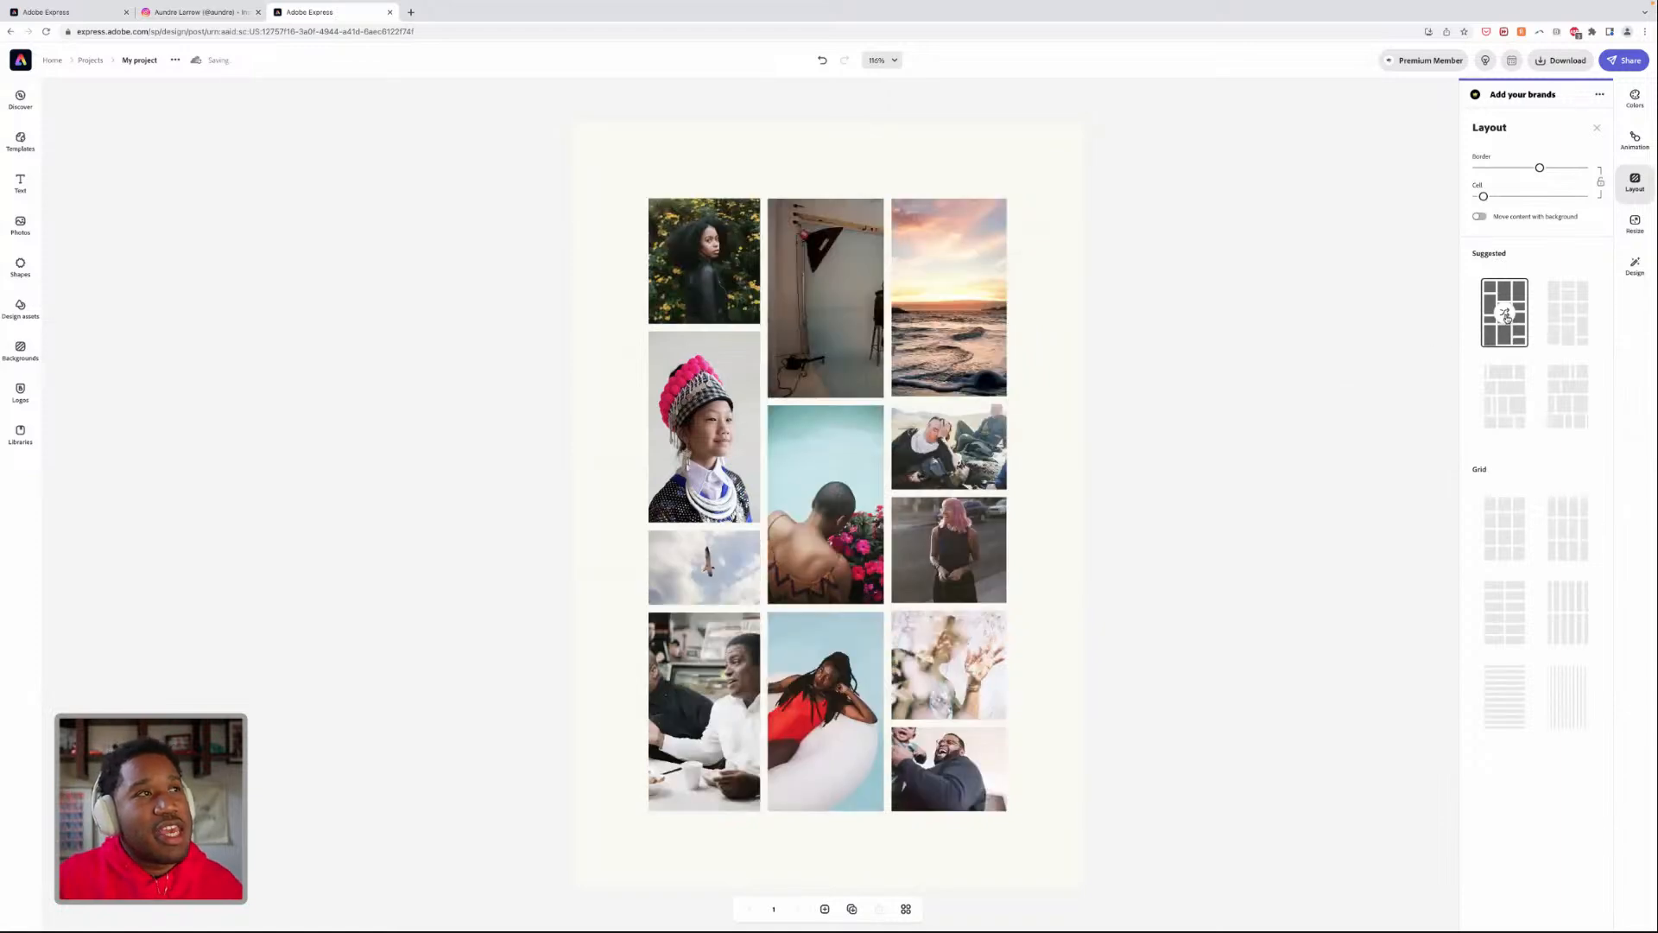
left_click(1505, 317)
left_click(1506, 317)
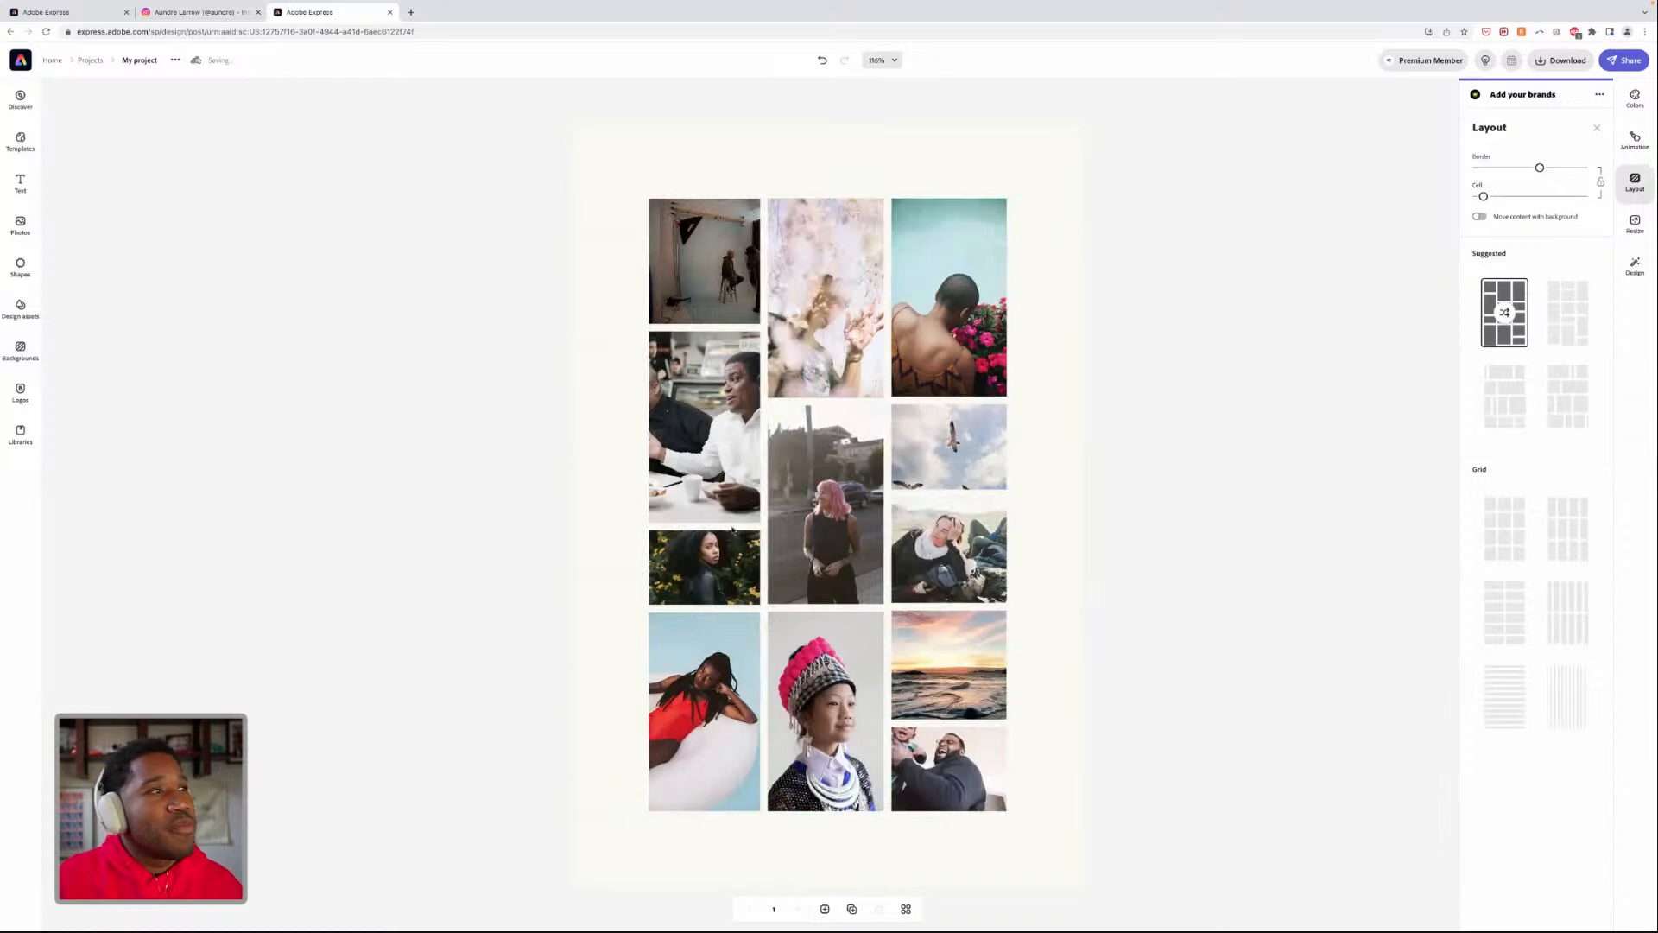
left_click(1172, 557)
- Replace the dark studio photo in the first column with the man-in-white kitchen photo from the Present folder's first Lightroom album
left_click(713, 290)
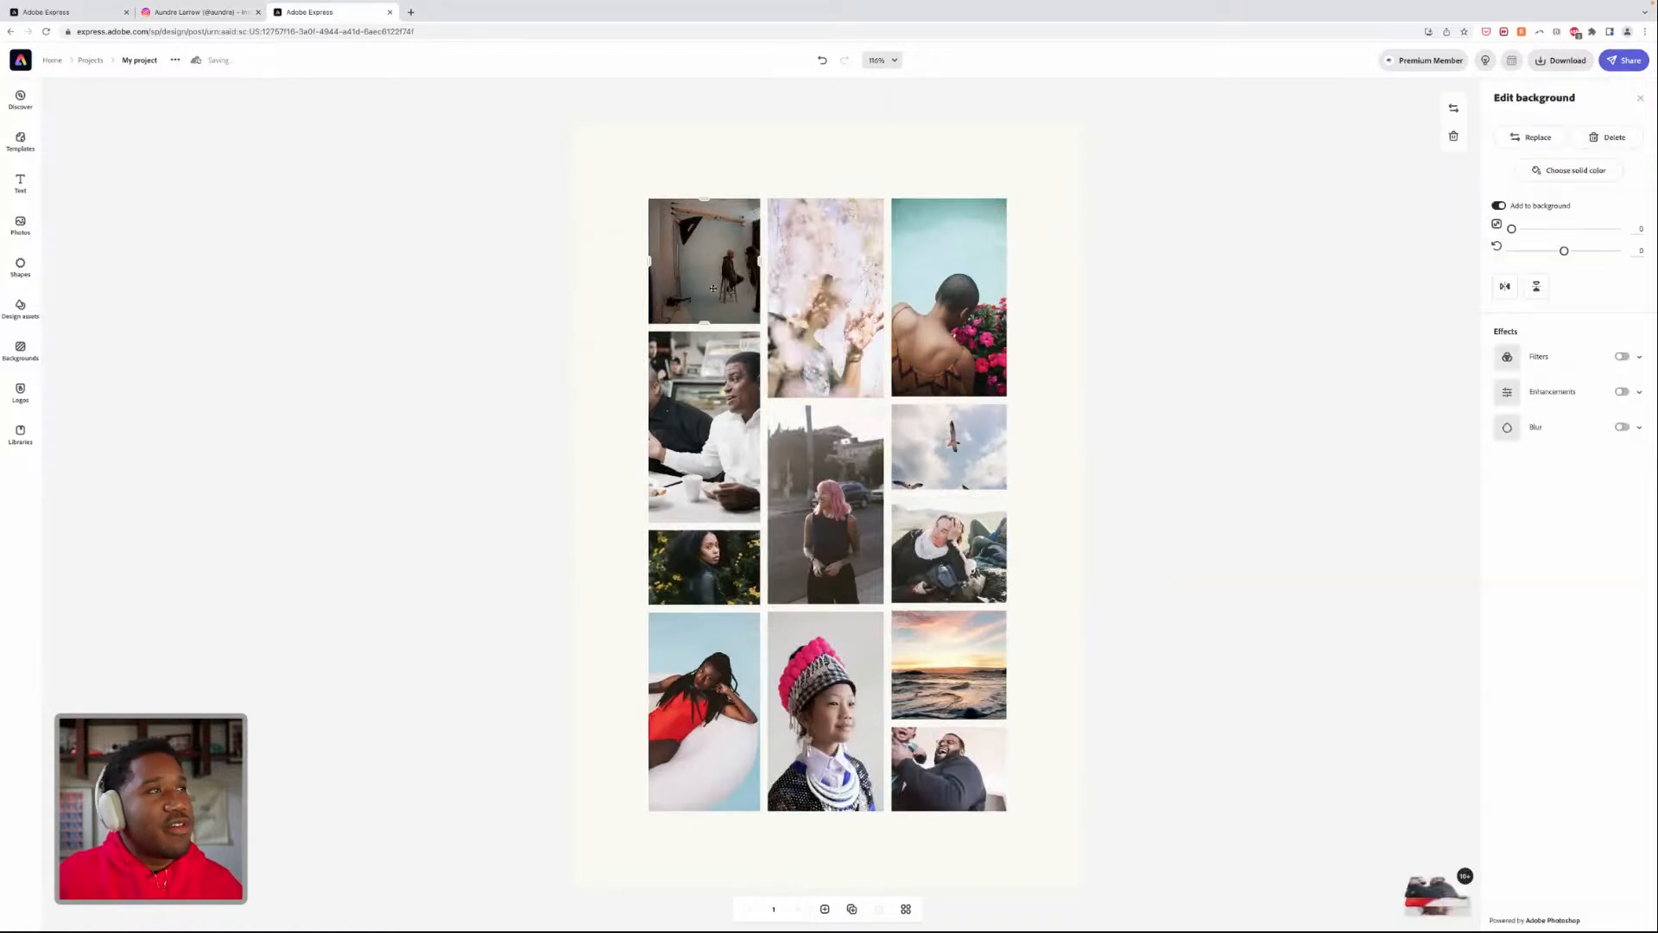
left_click(1531, 137)
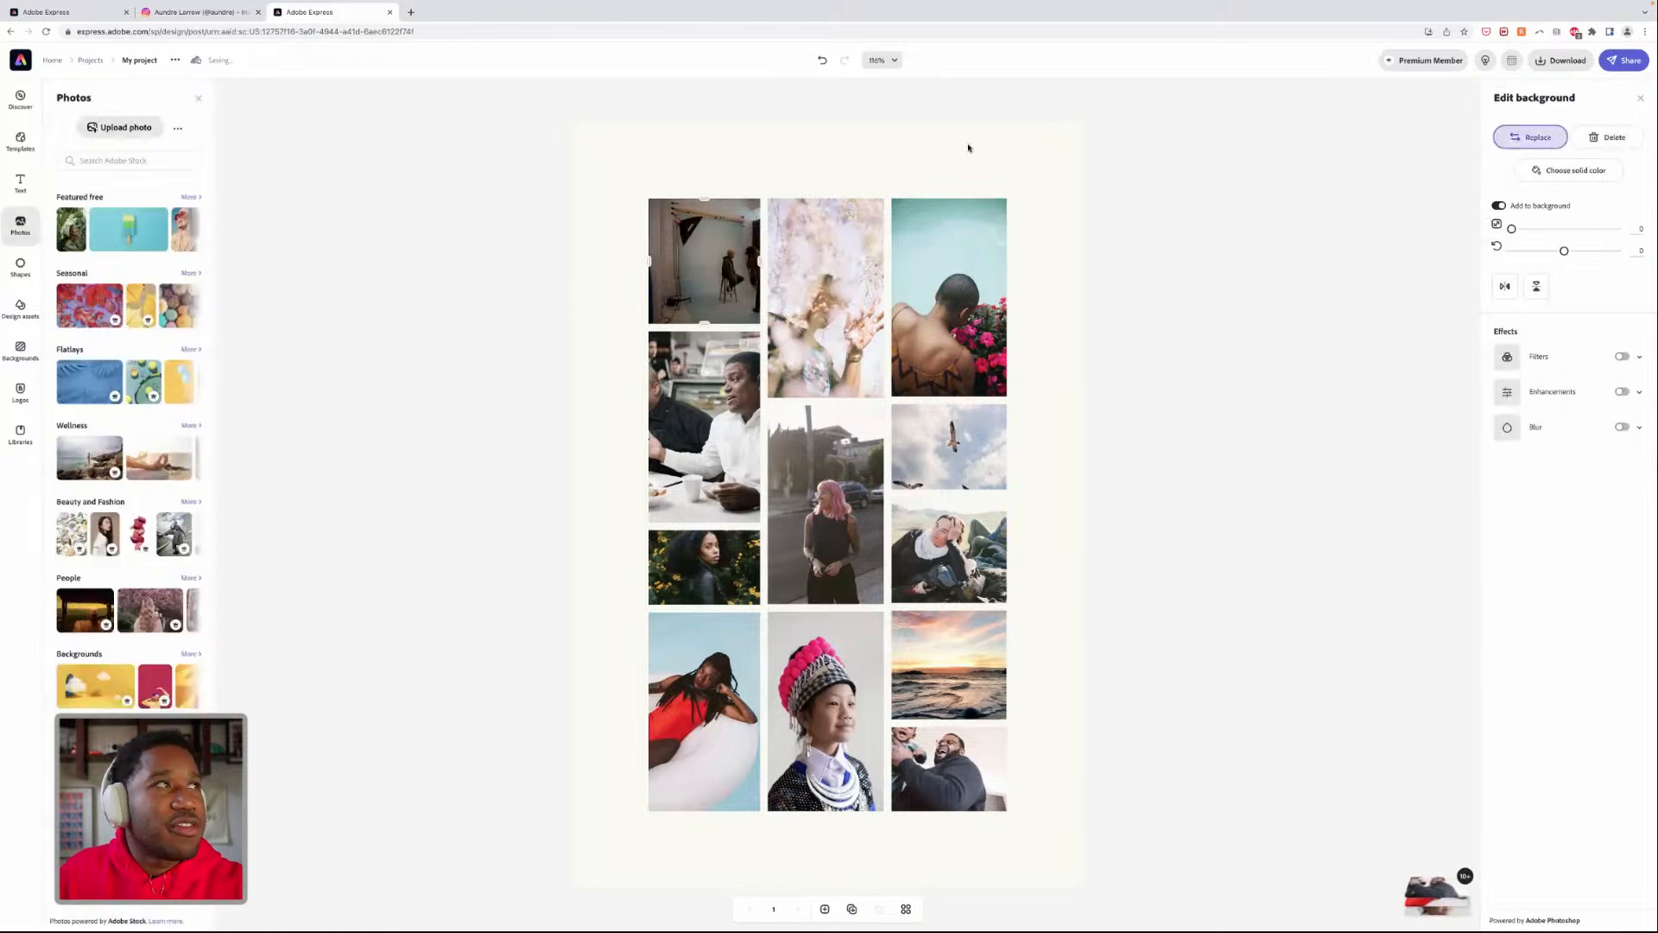
left_click(178, 130)
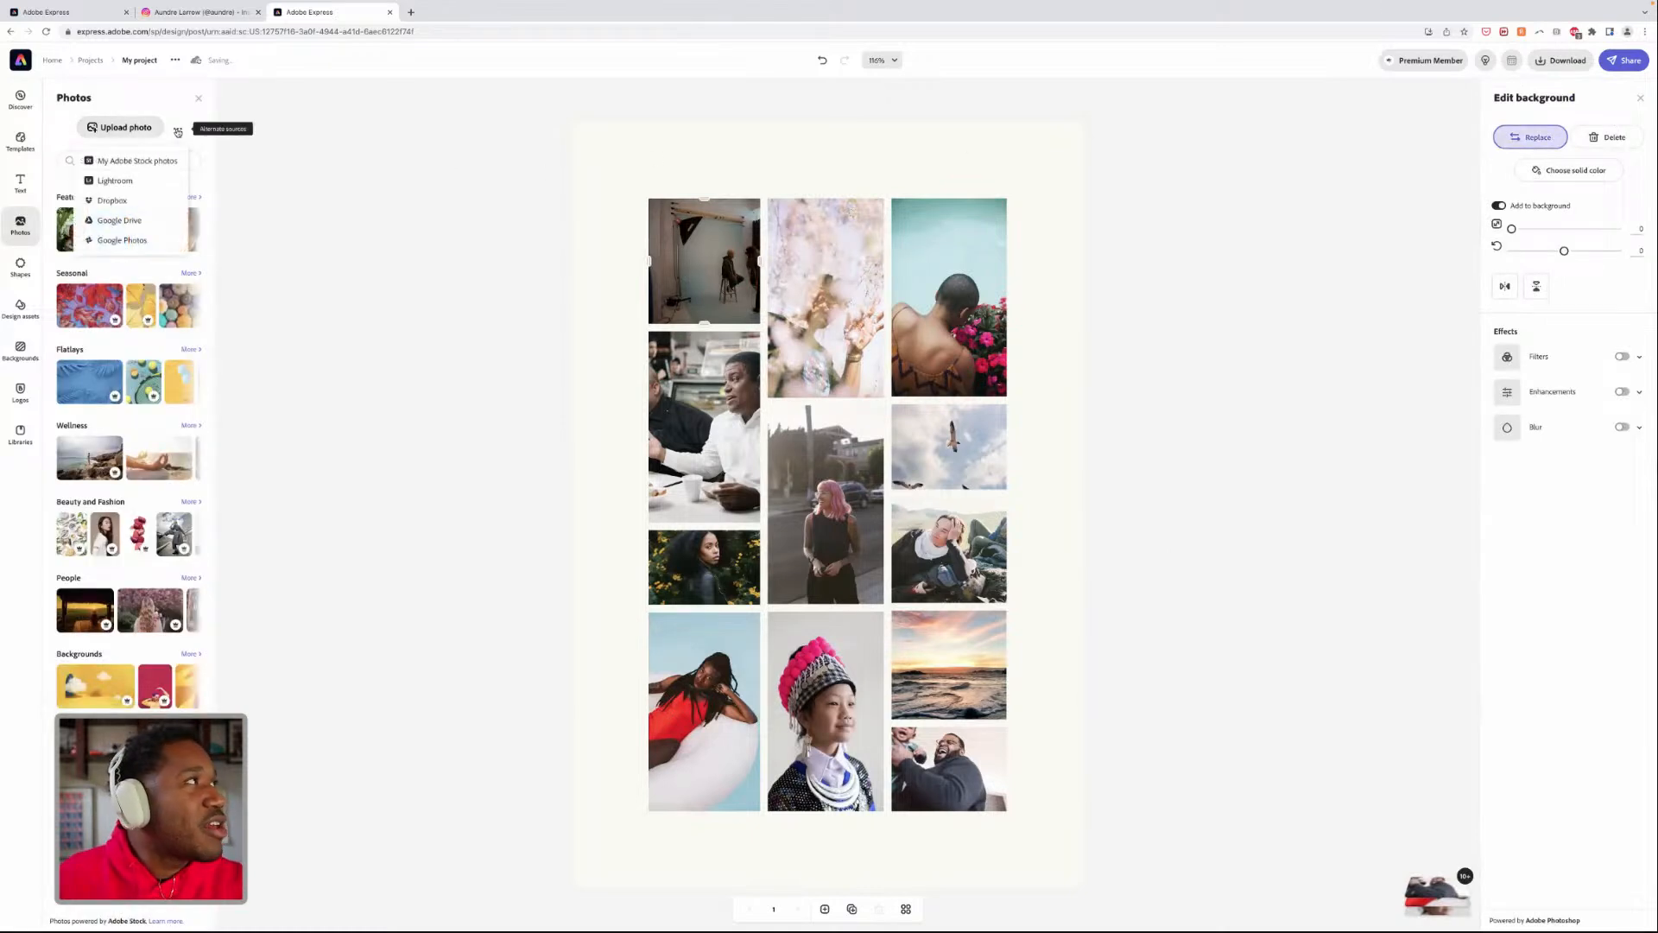
left_click(110, 179)
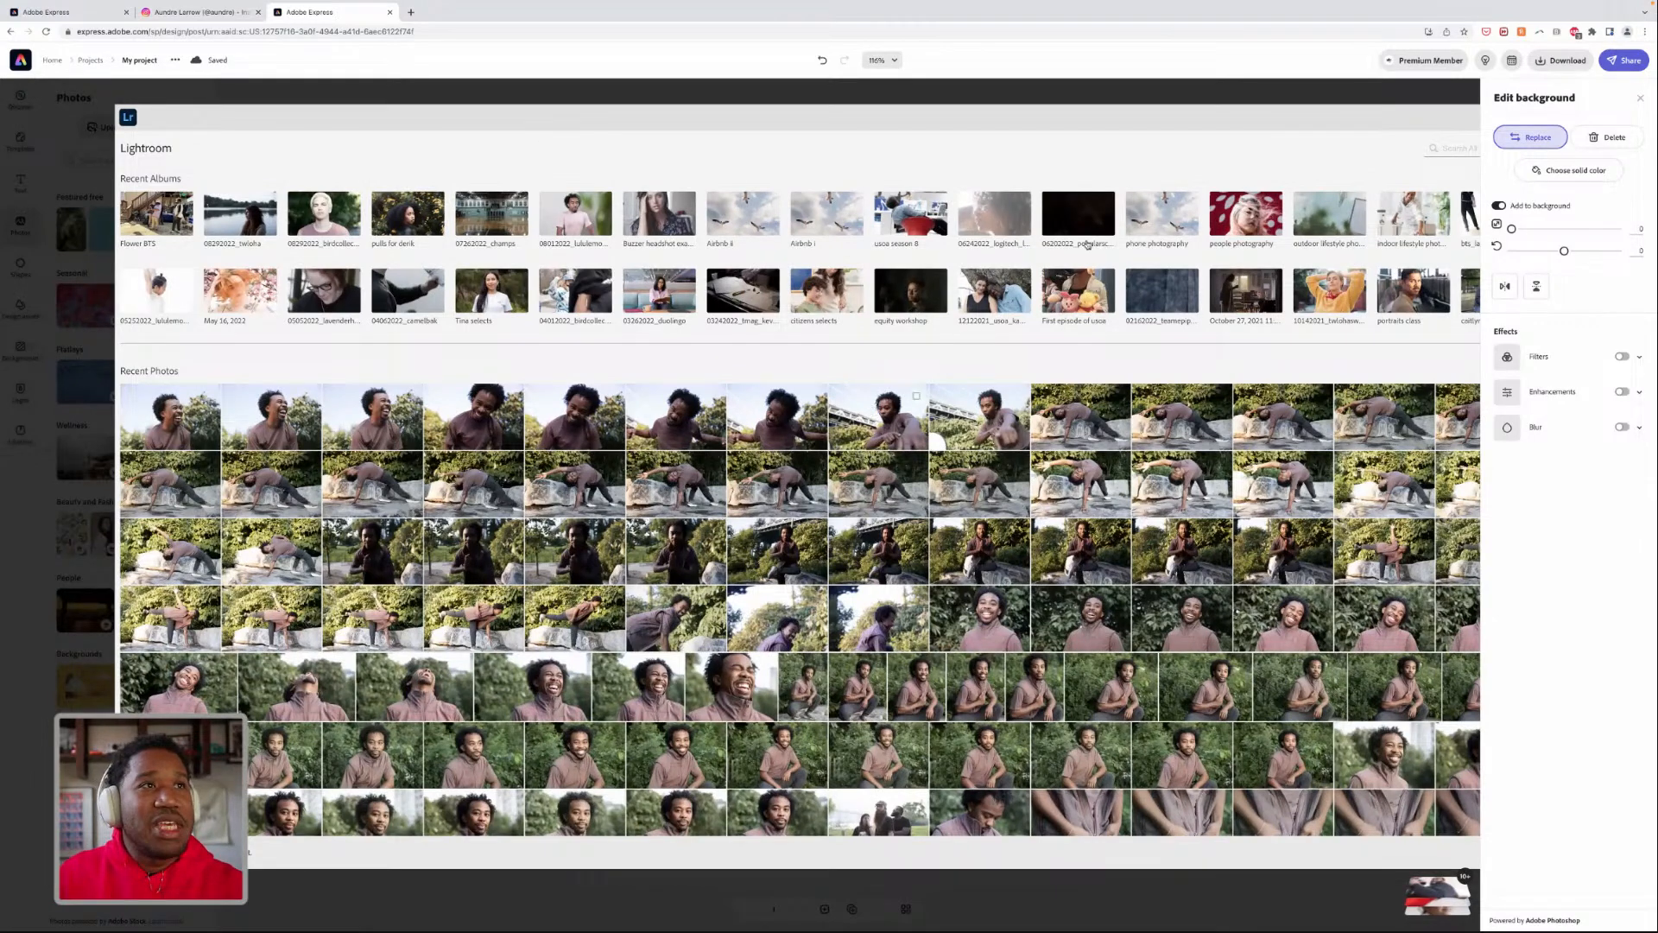
left_click(1252, 216)
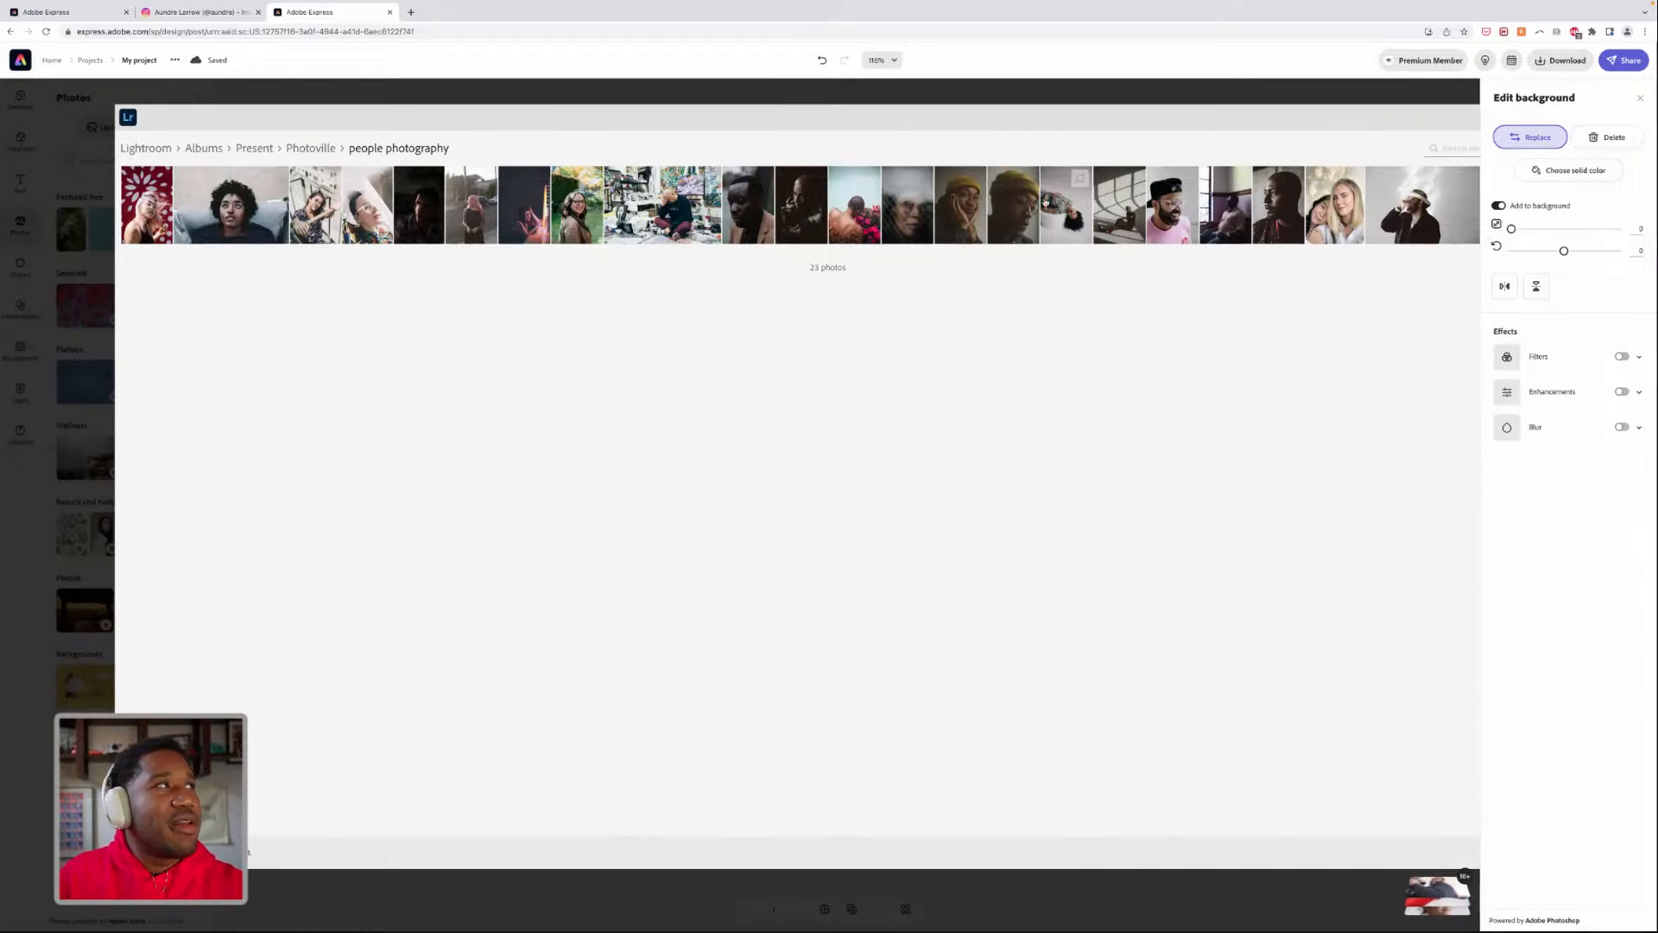
left_click(263, 150)
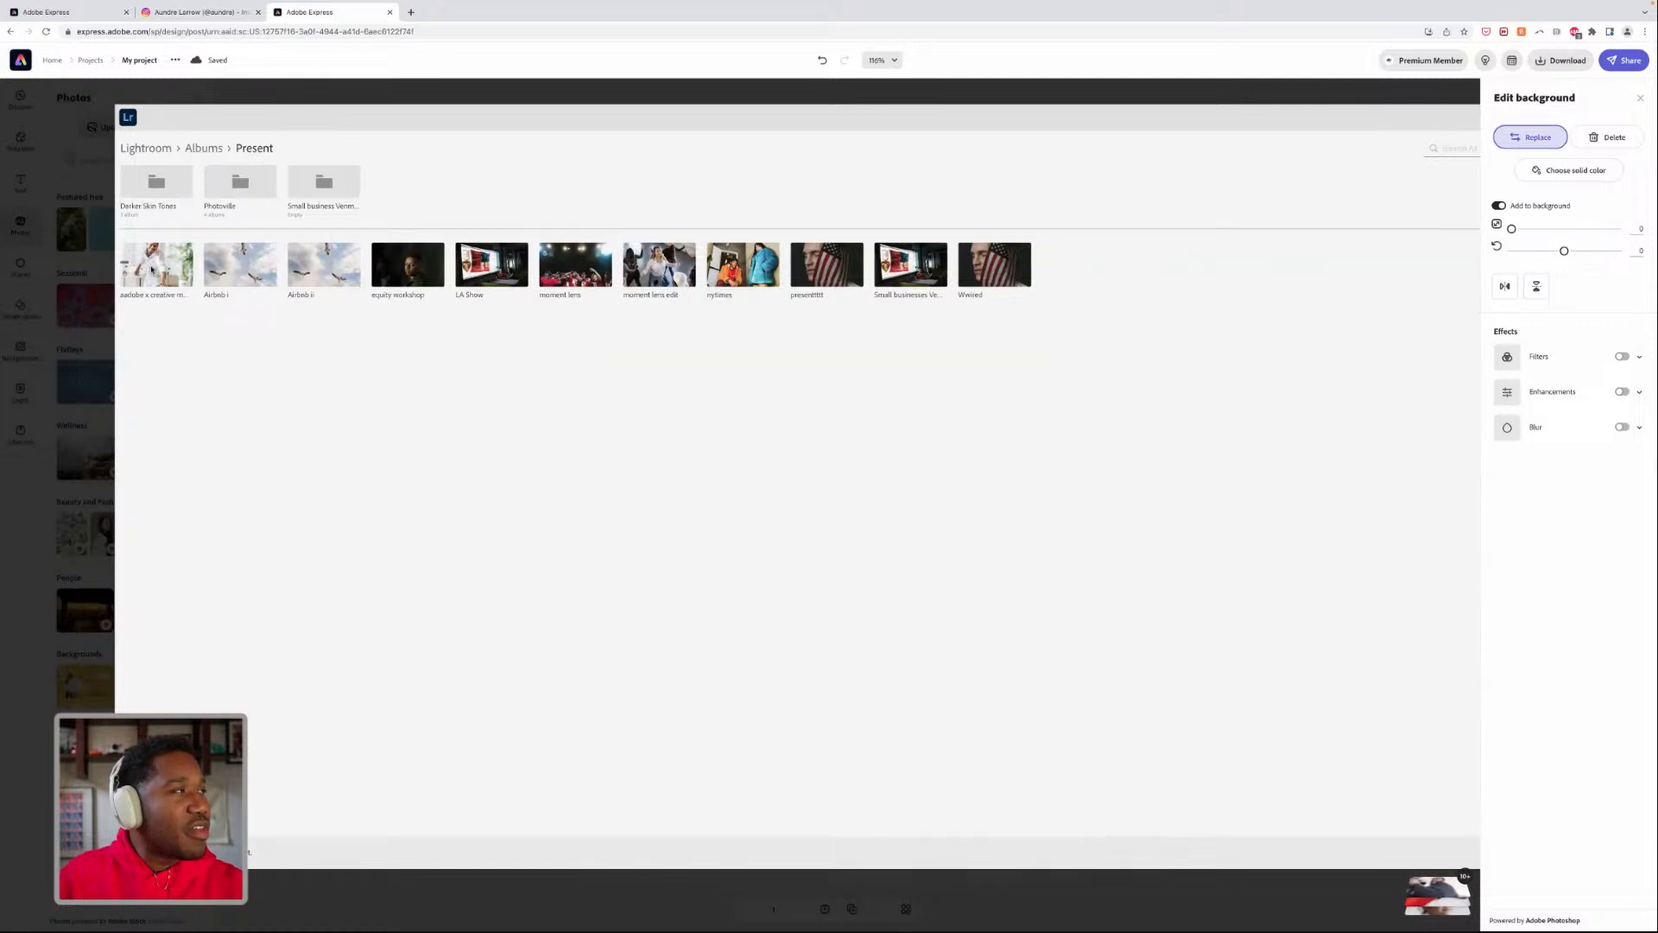
left_click(152, 270)
left_click(142, 216)
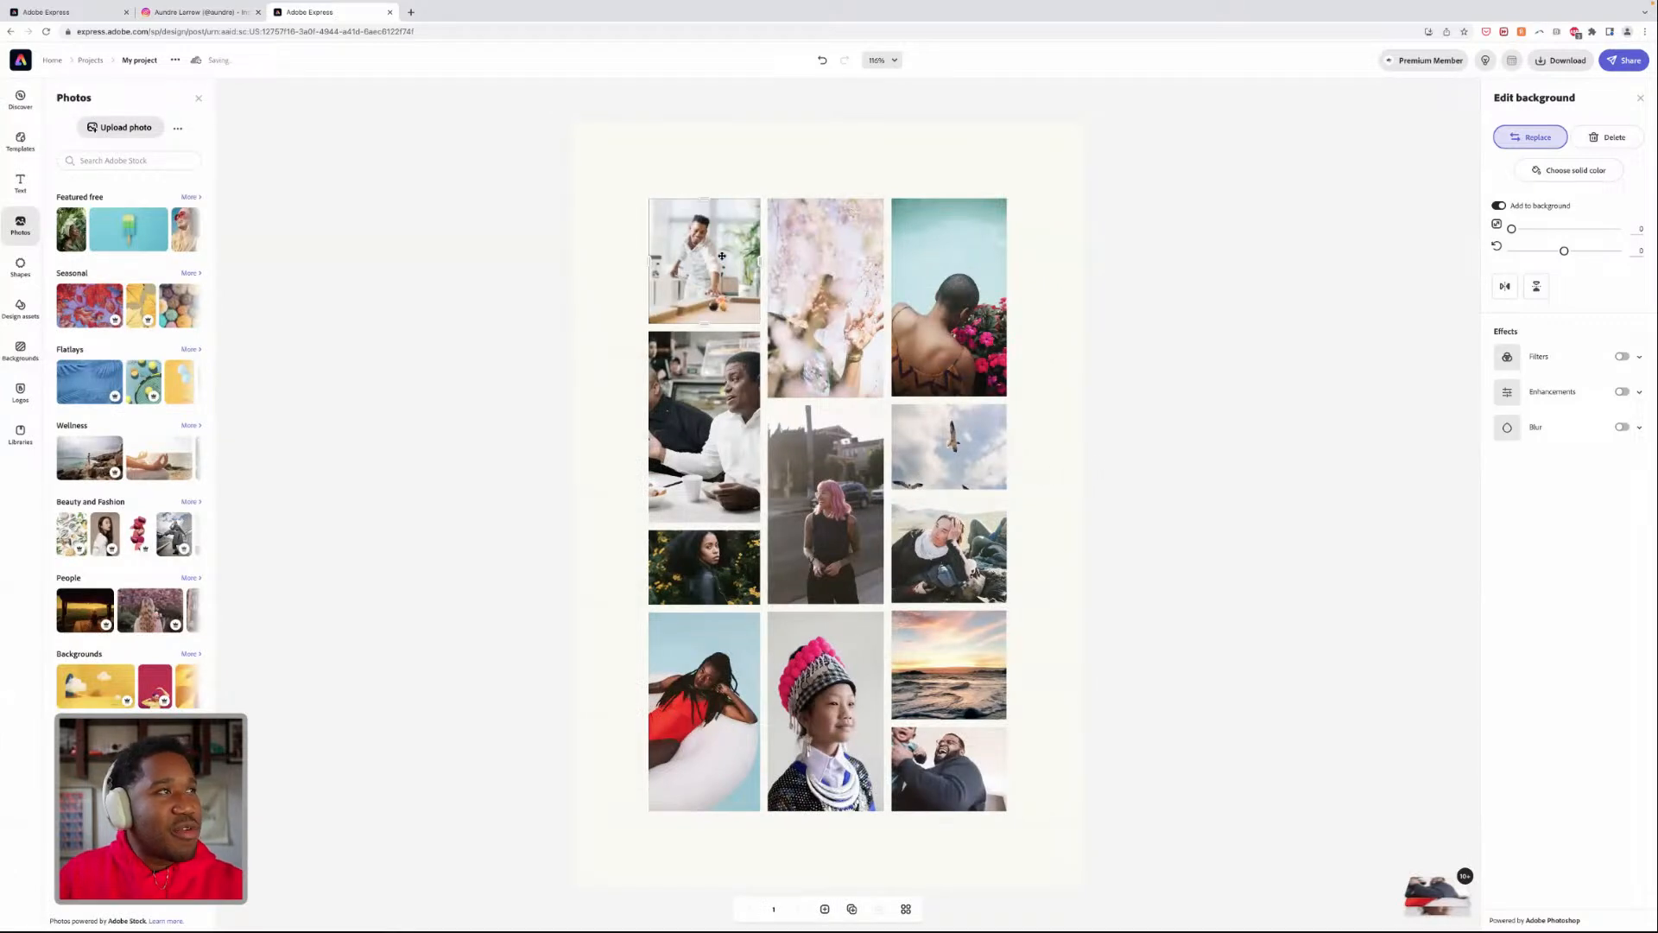
left_click(1178, 338)
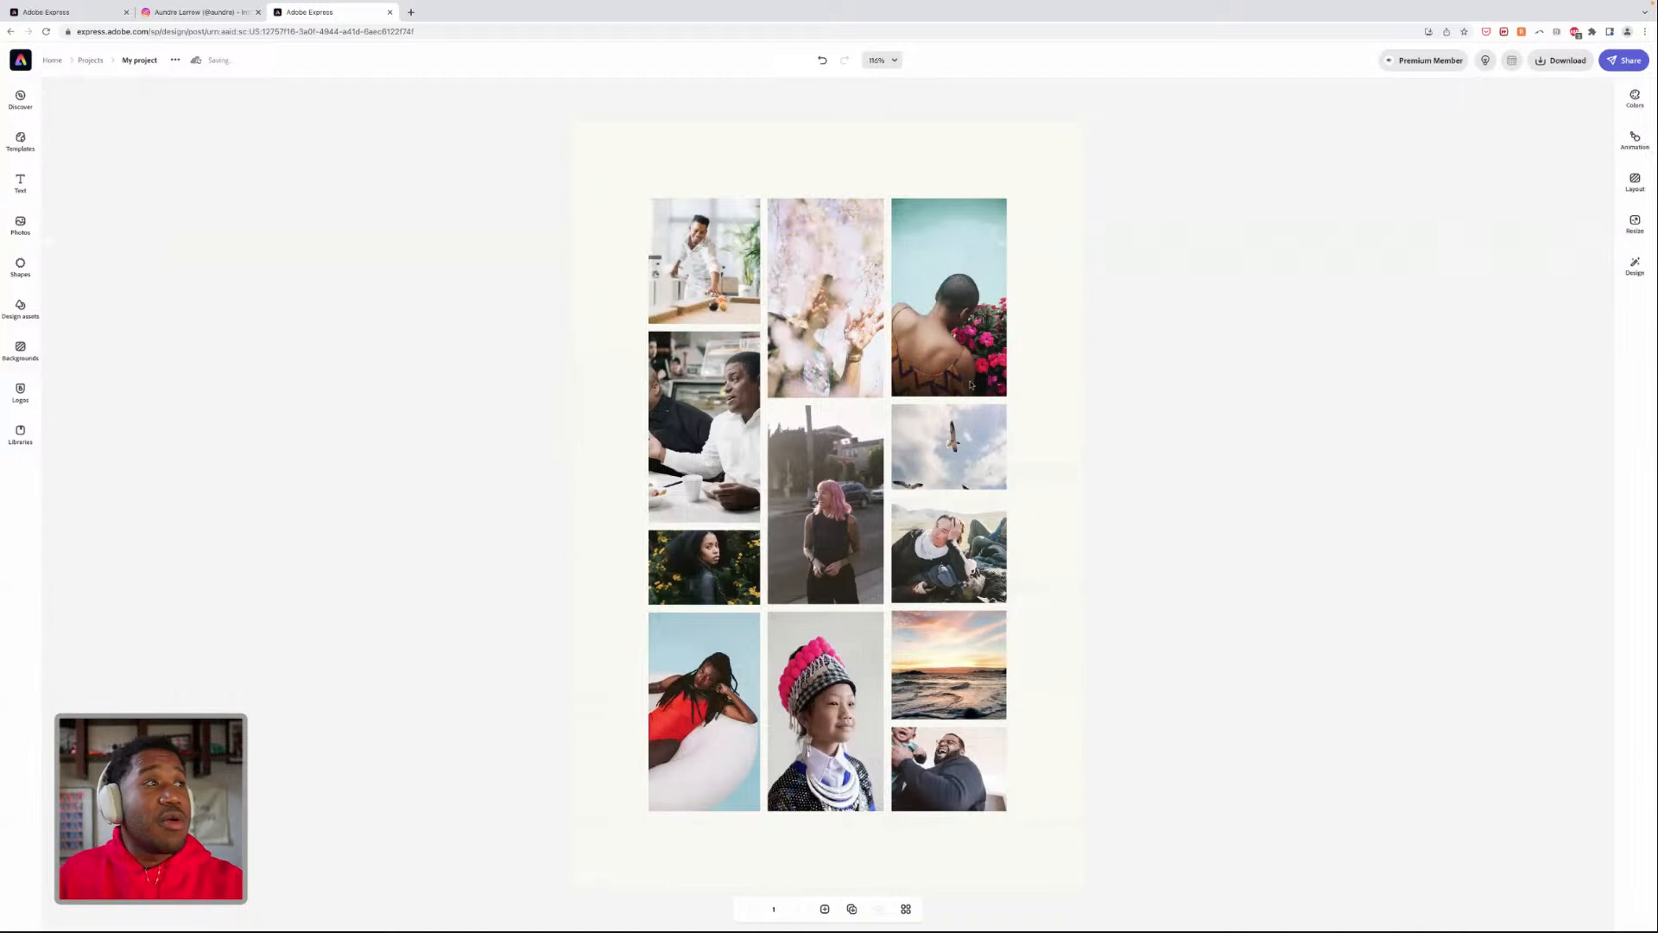
- Reposition the diner photo to show the laughing man and the sky photo to show three seagulls within their grid cells
left_click(760, 426)
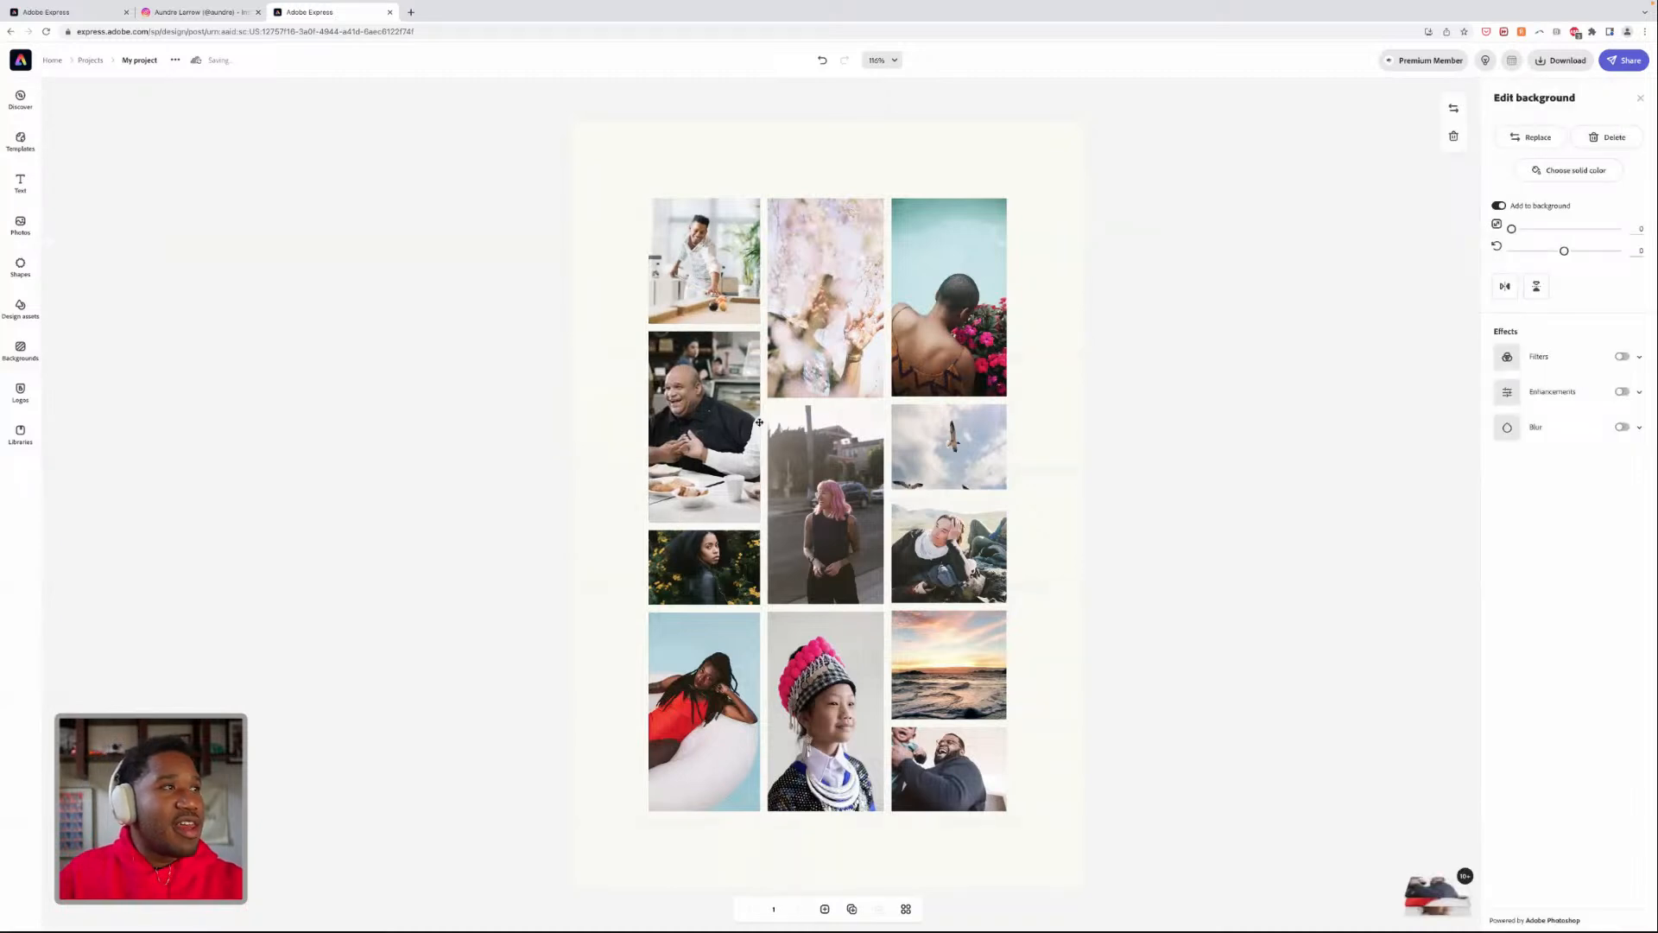
left_click(1189, 459)
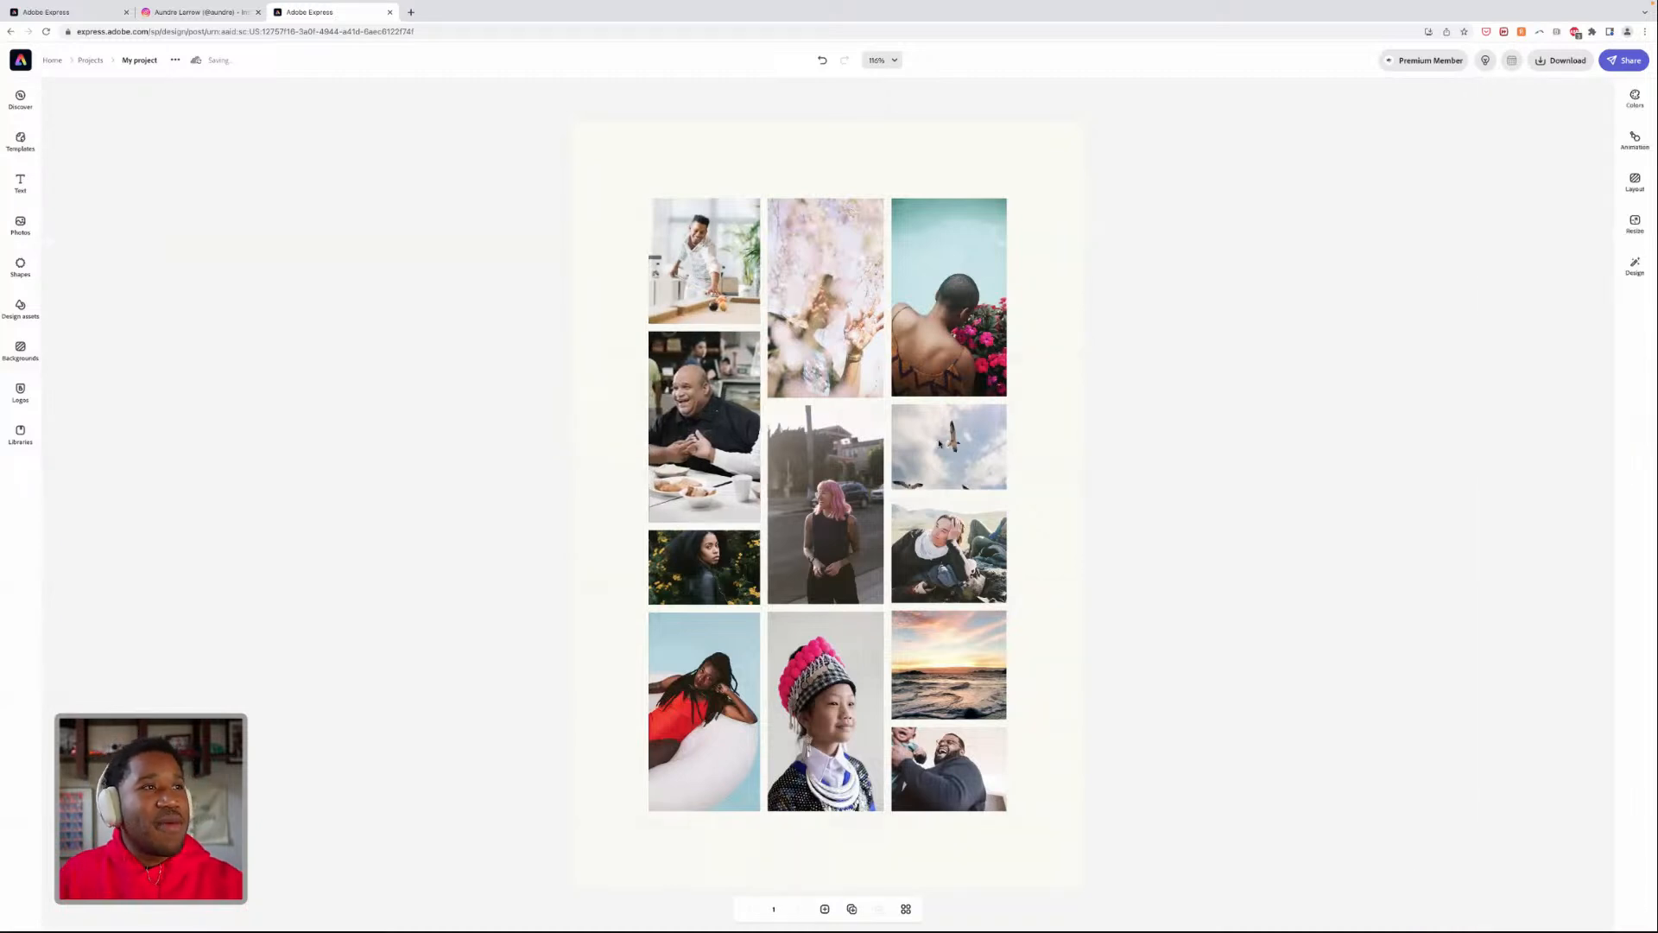
left_click(940, 444)
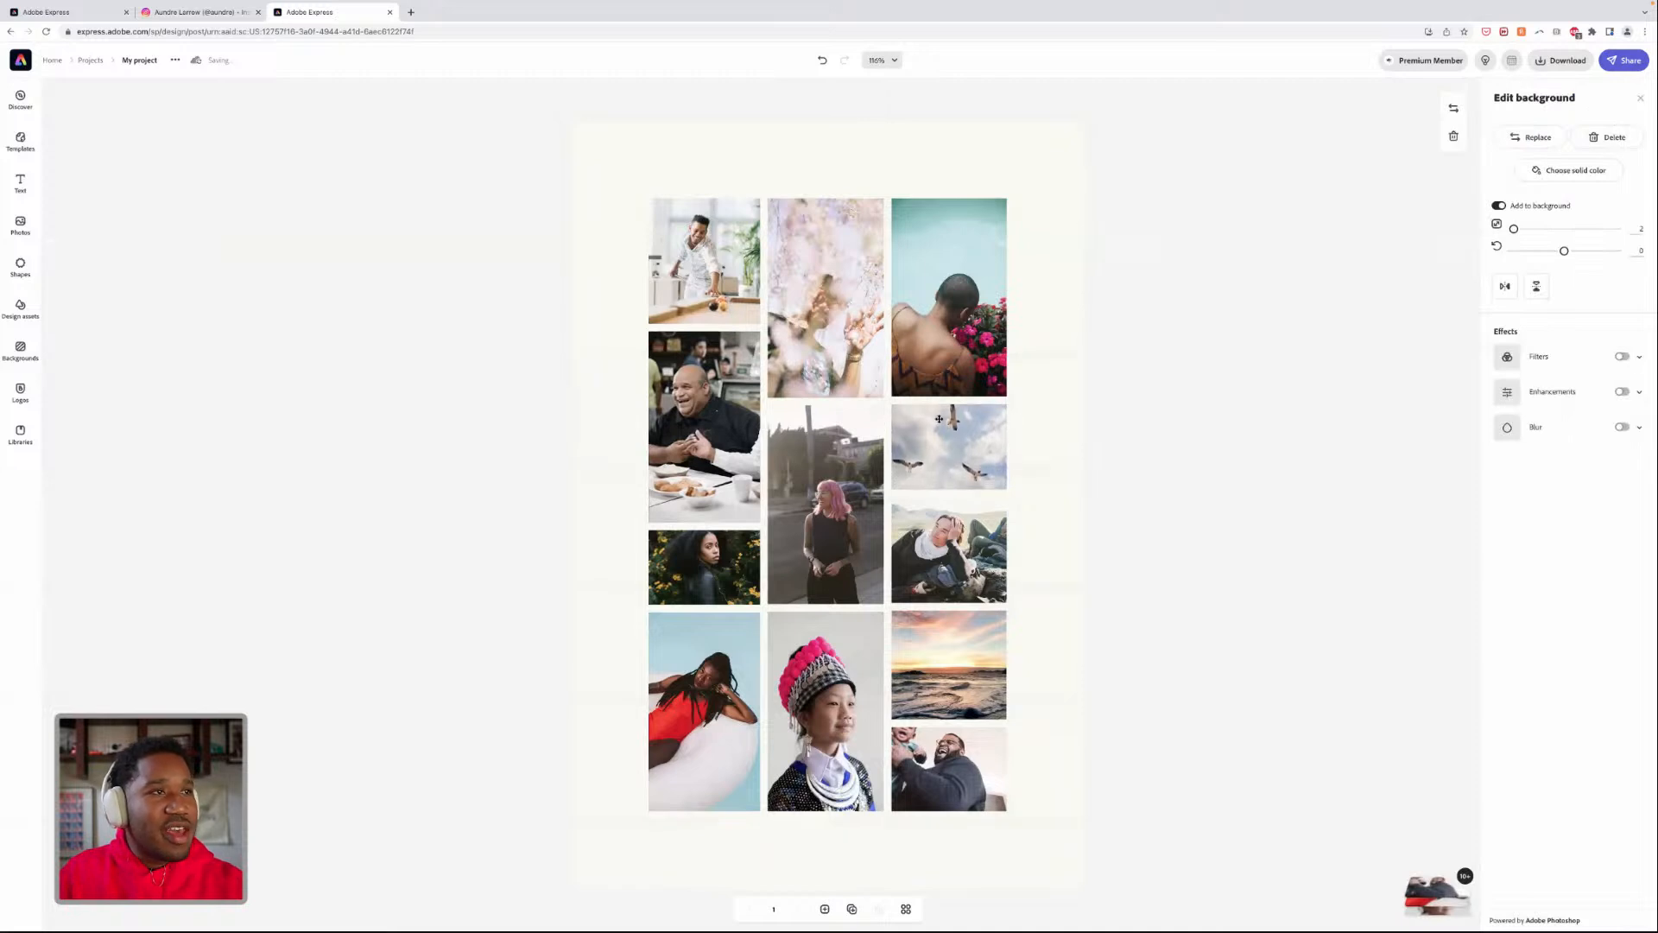
left_click(1186, 433)
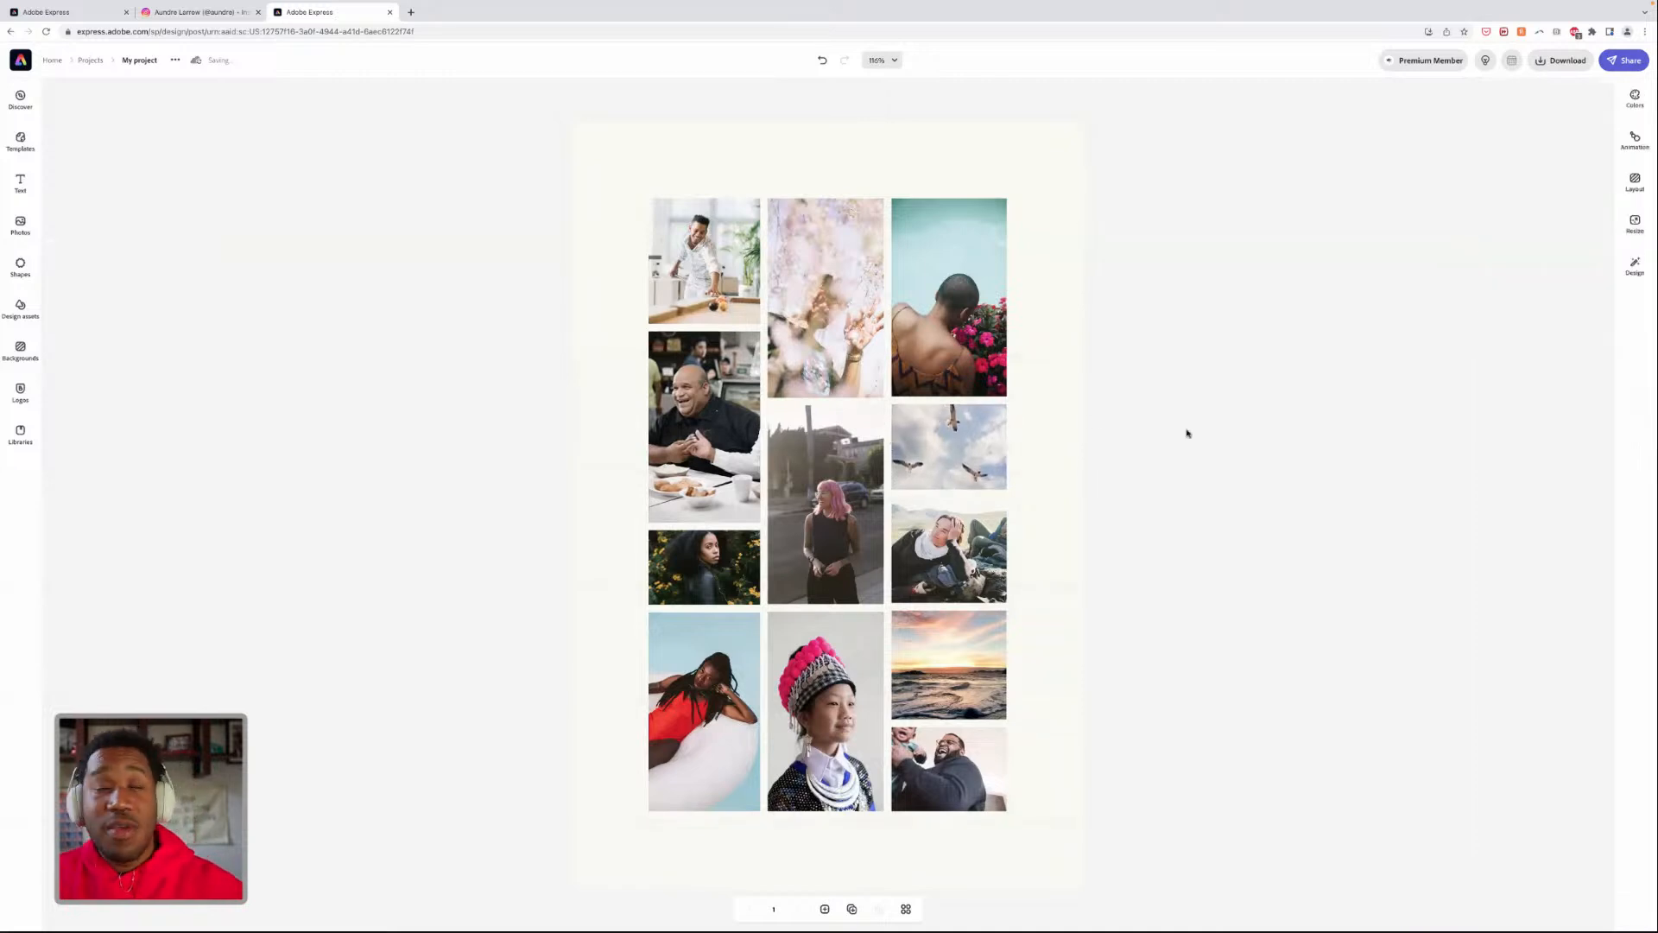
- Shift the photo of the woman among yellow flowers slightly downward within its grid cell
left_click(716, 576)
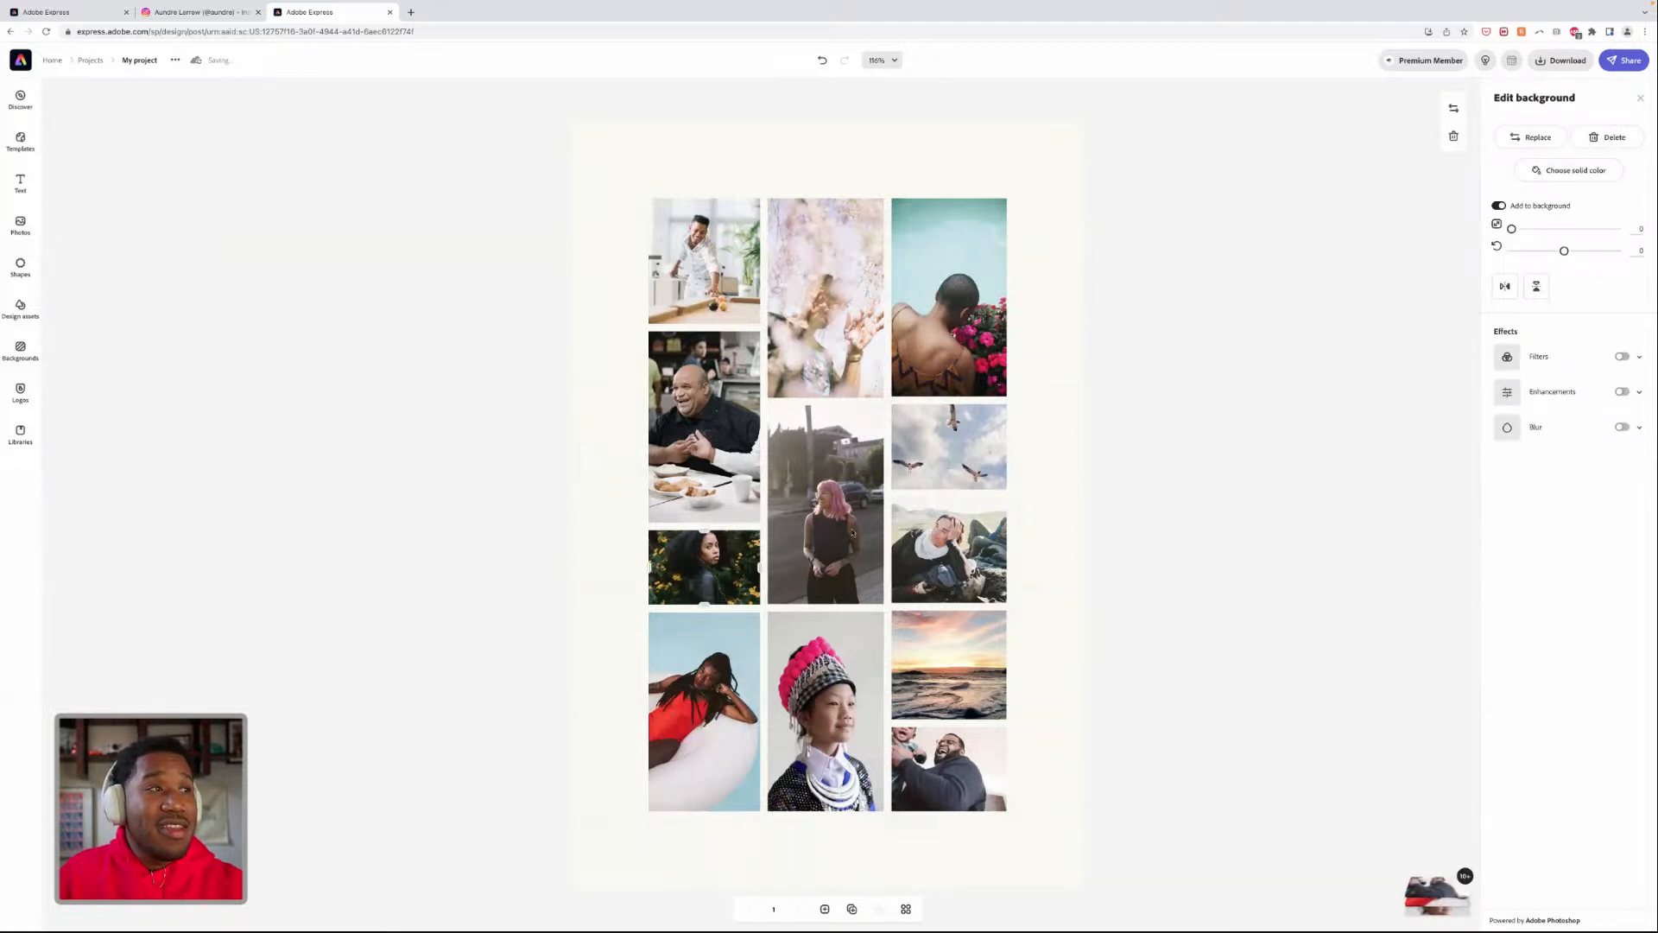
left_click_drag(713, 560, 712, 579)
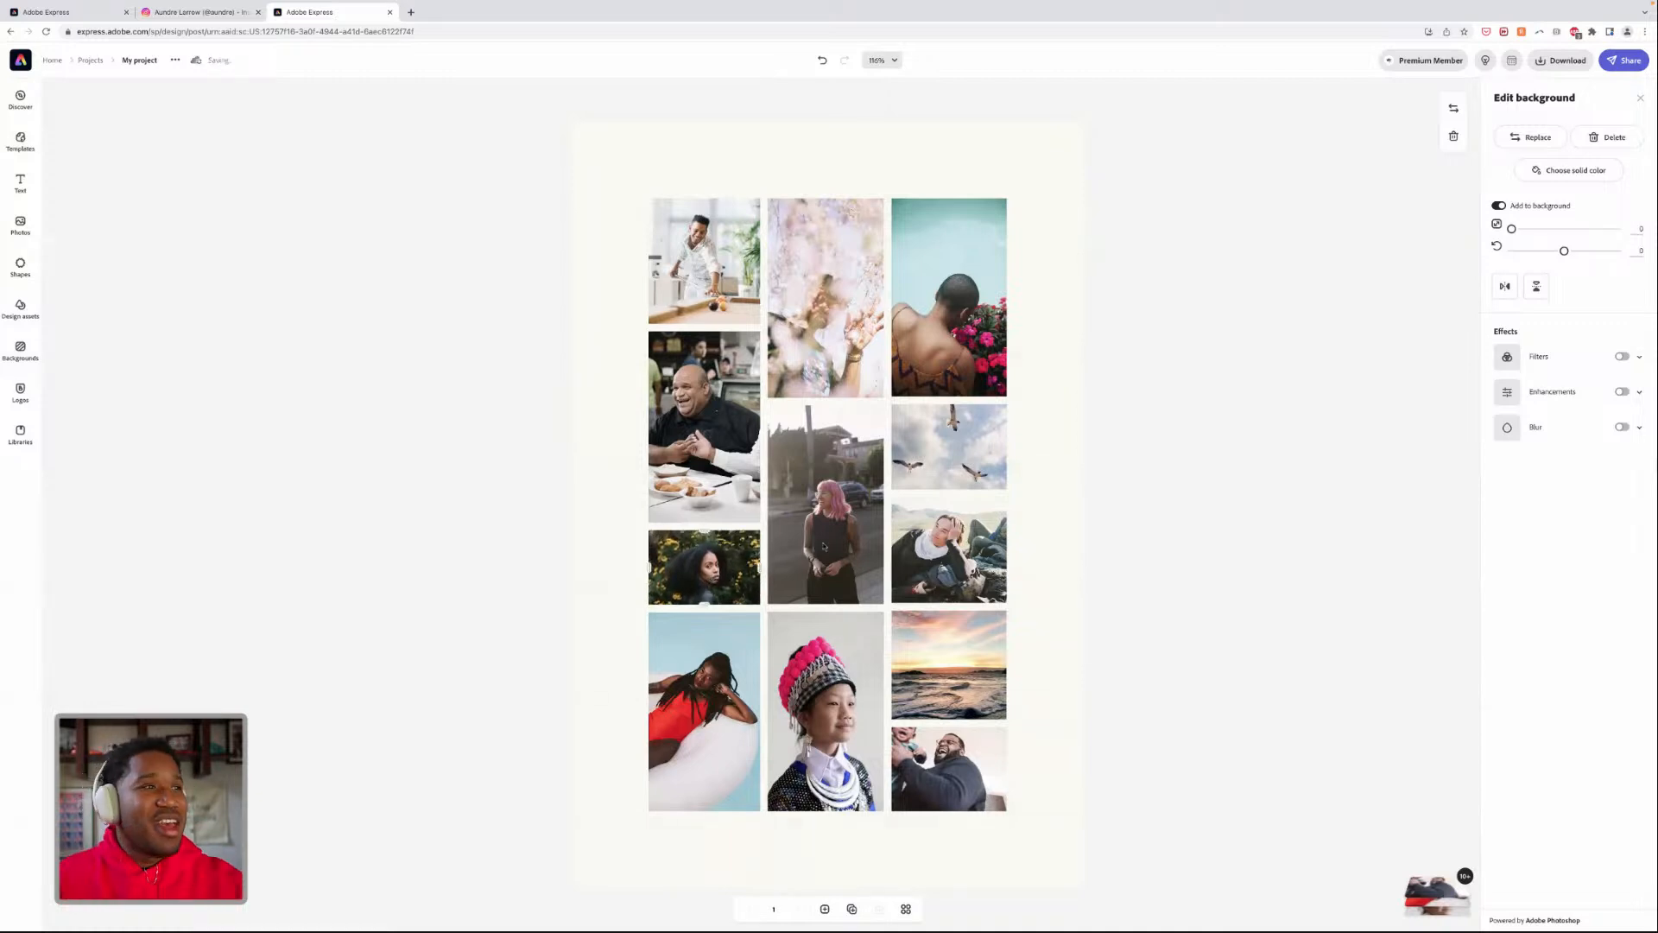
left_click(1240, 526)
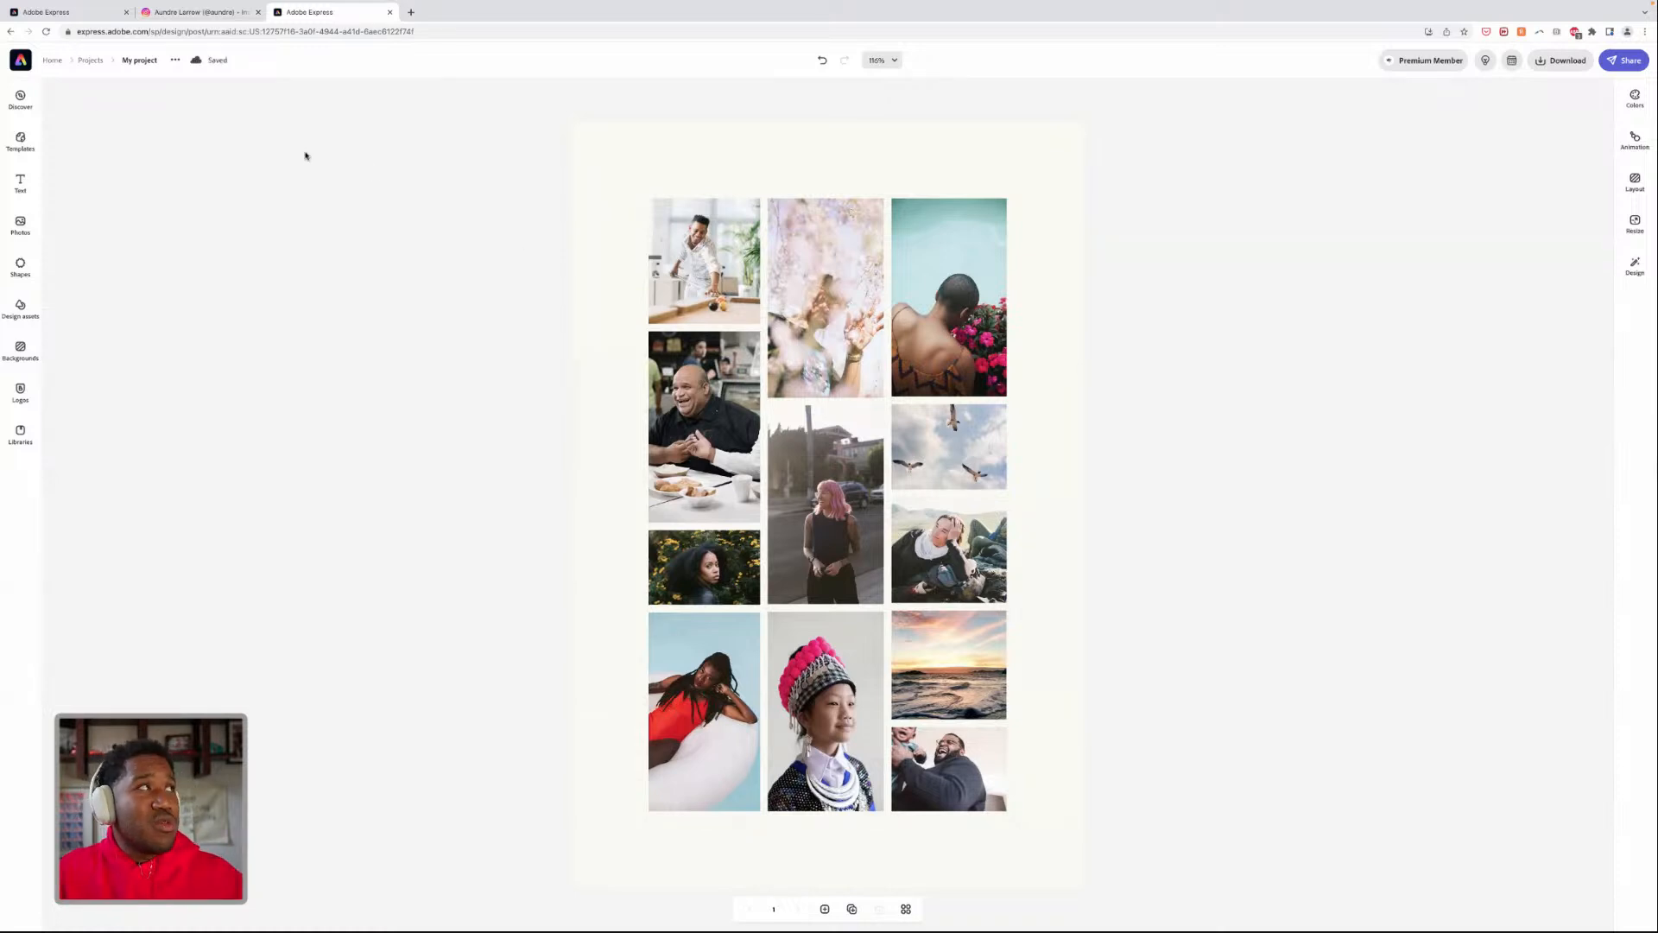
- Leave the collage for the projects overview, look over the saved projects and open the photo projects folder
left_click(90, 59)
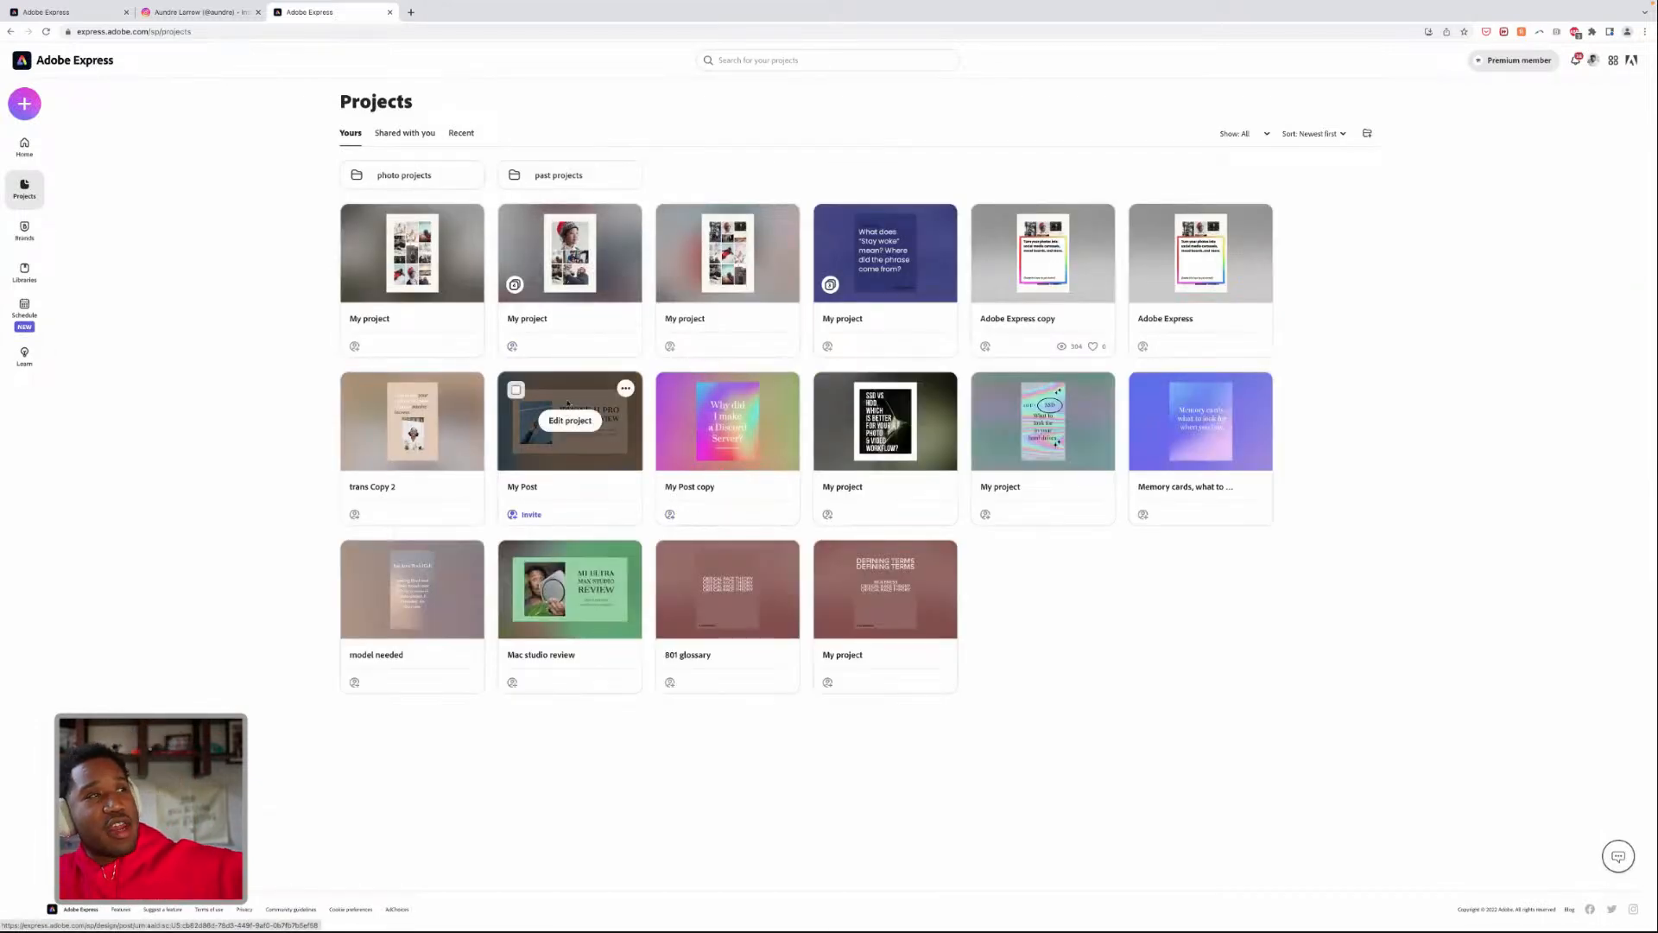
scroll(568, 405, "up", 2)
scroll(587, 403, "up", 6)
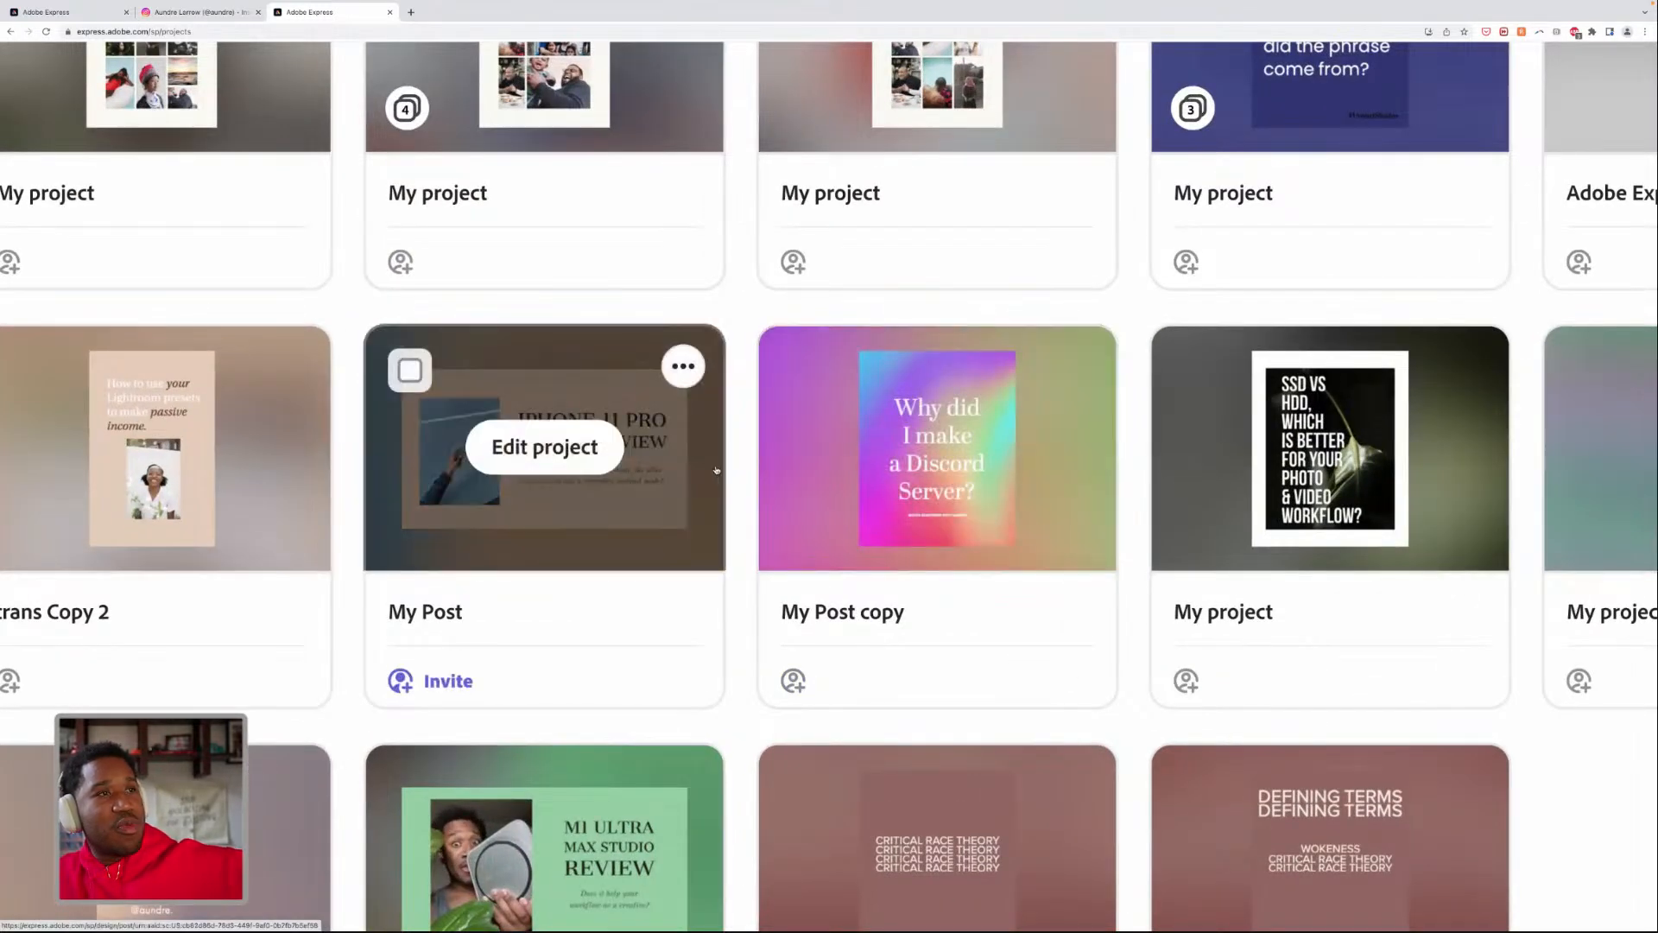
scroll(713, 469, "down", 1)
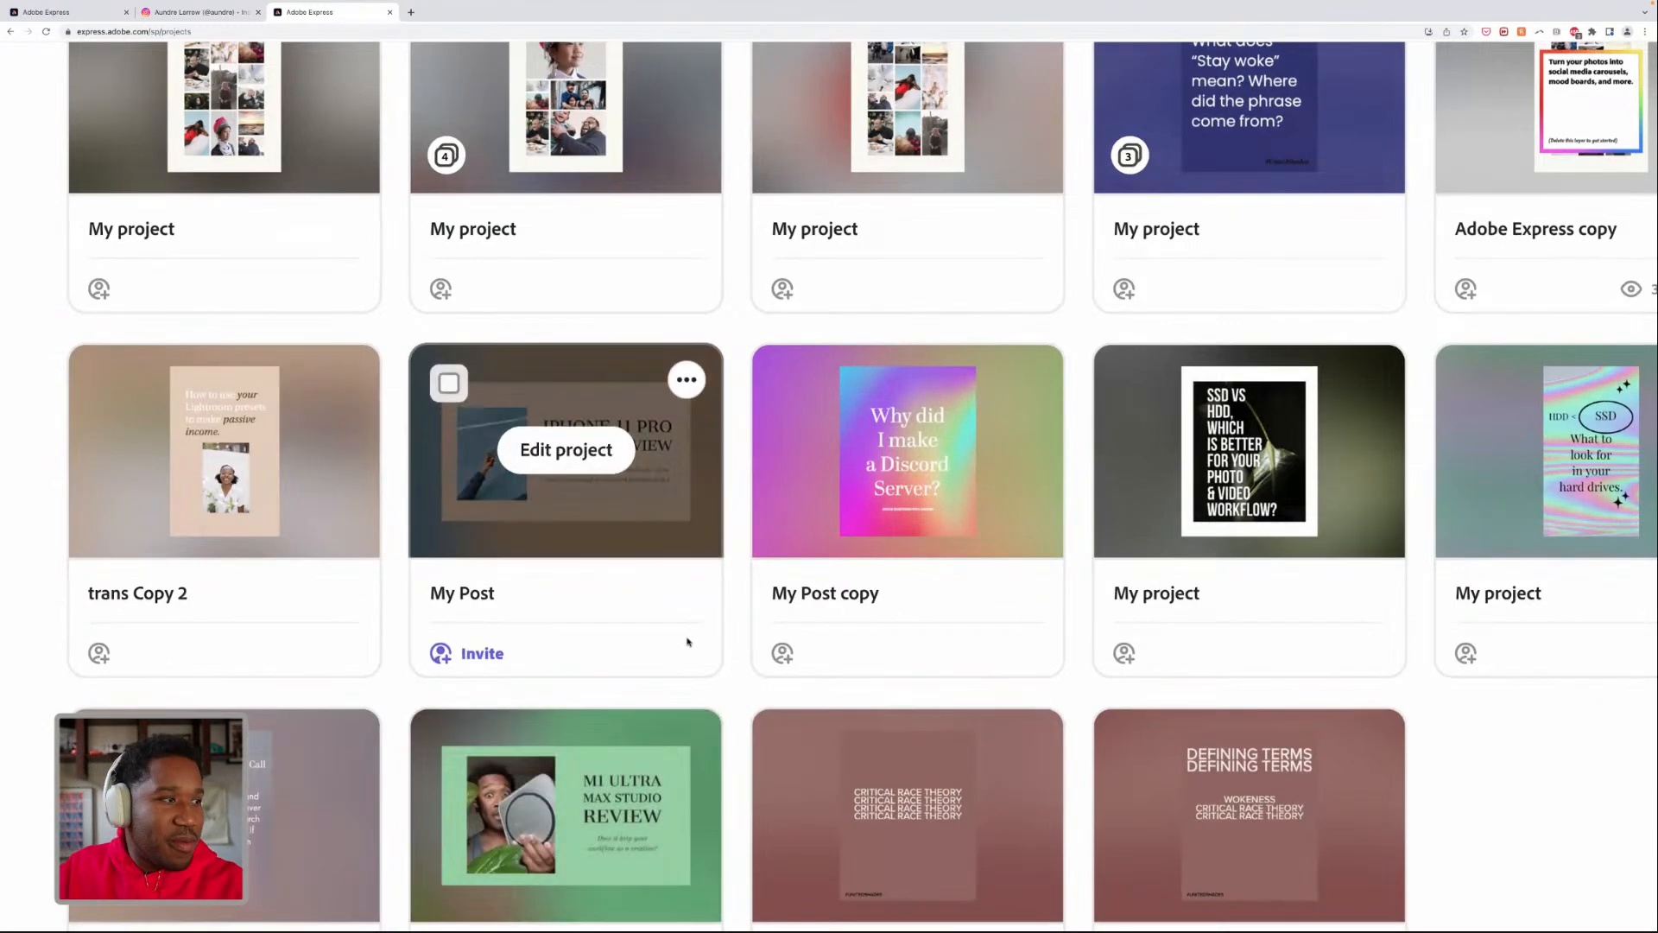
scroll(688, 642, "down", 1)
scroll(688, 641, "down", 2)
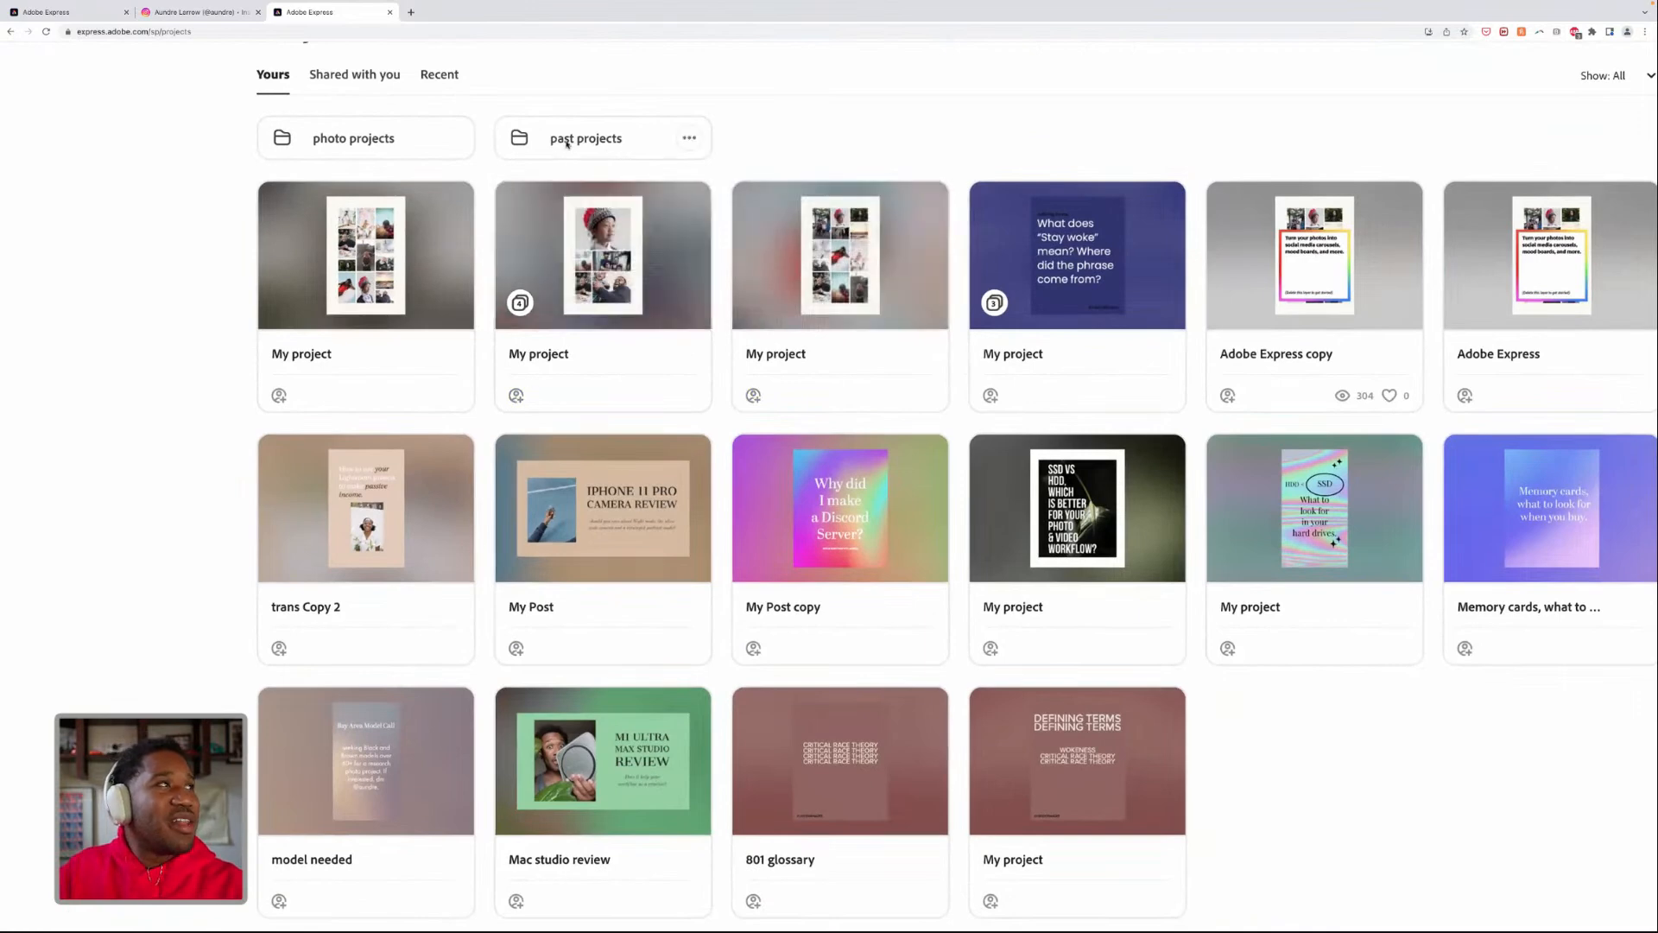
left_click(422, 145)
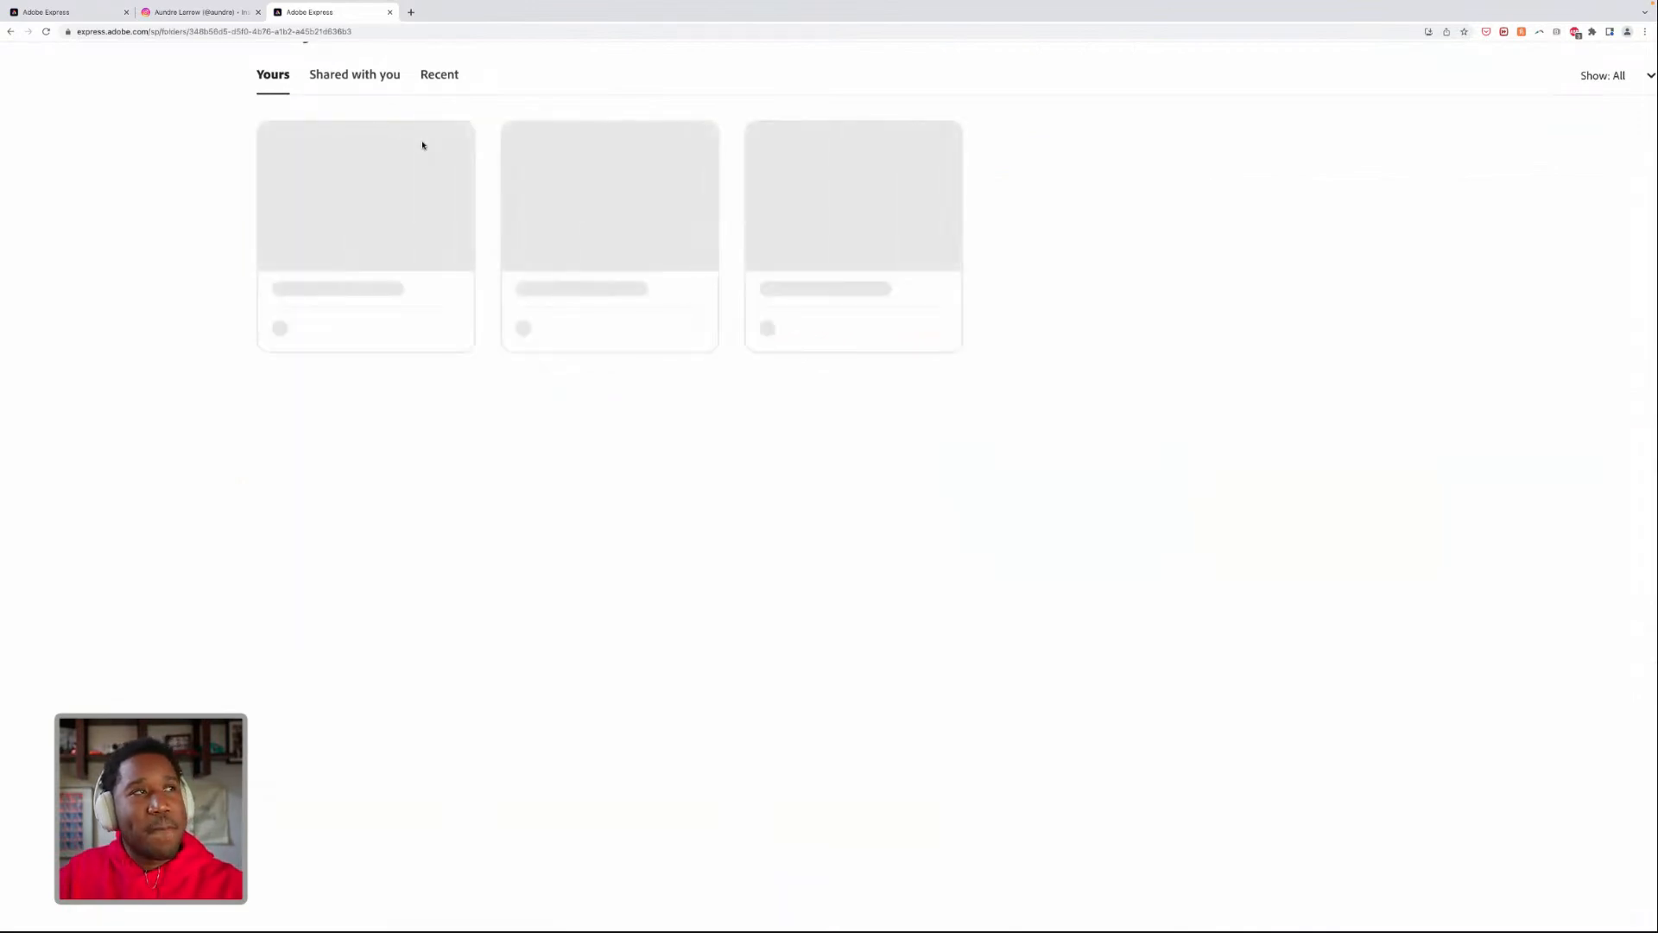
scroll(767, 335, "down", 1)
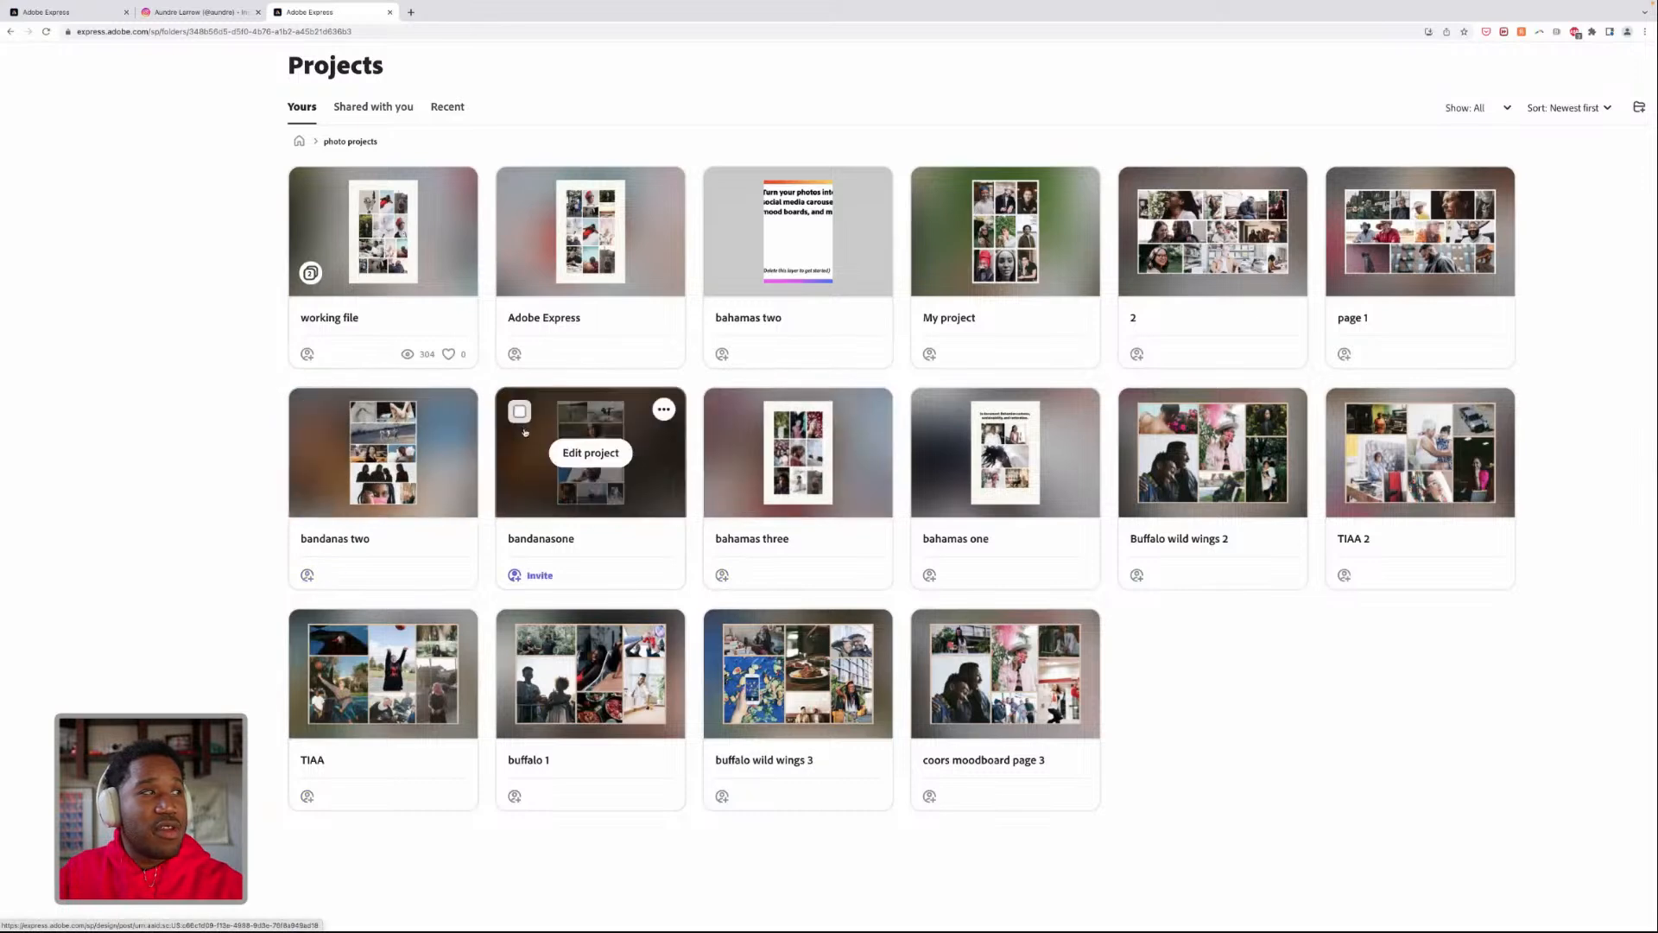
- Open the bandanasone and bahamas three projects in turn, returning to the photo projects folder after each
left_click(570, 451)
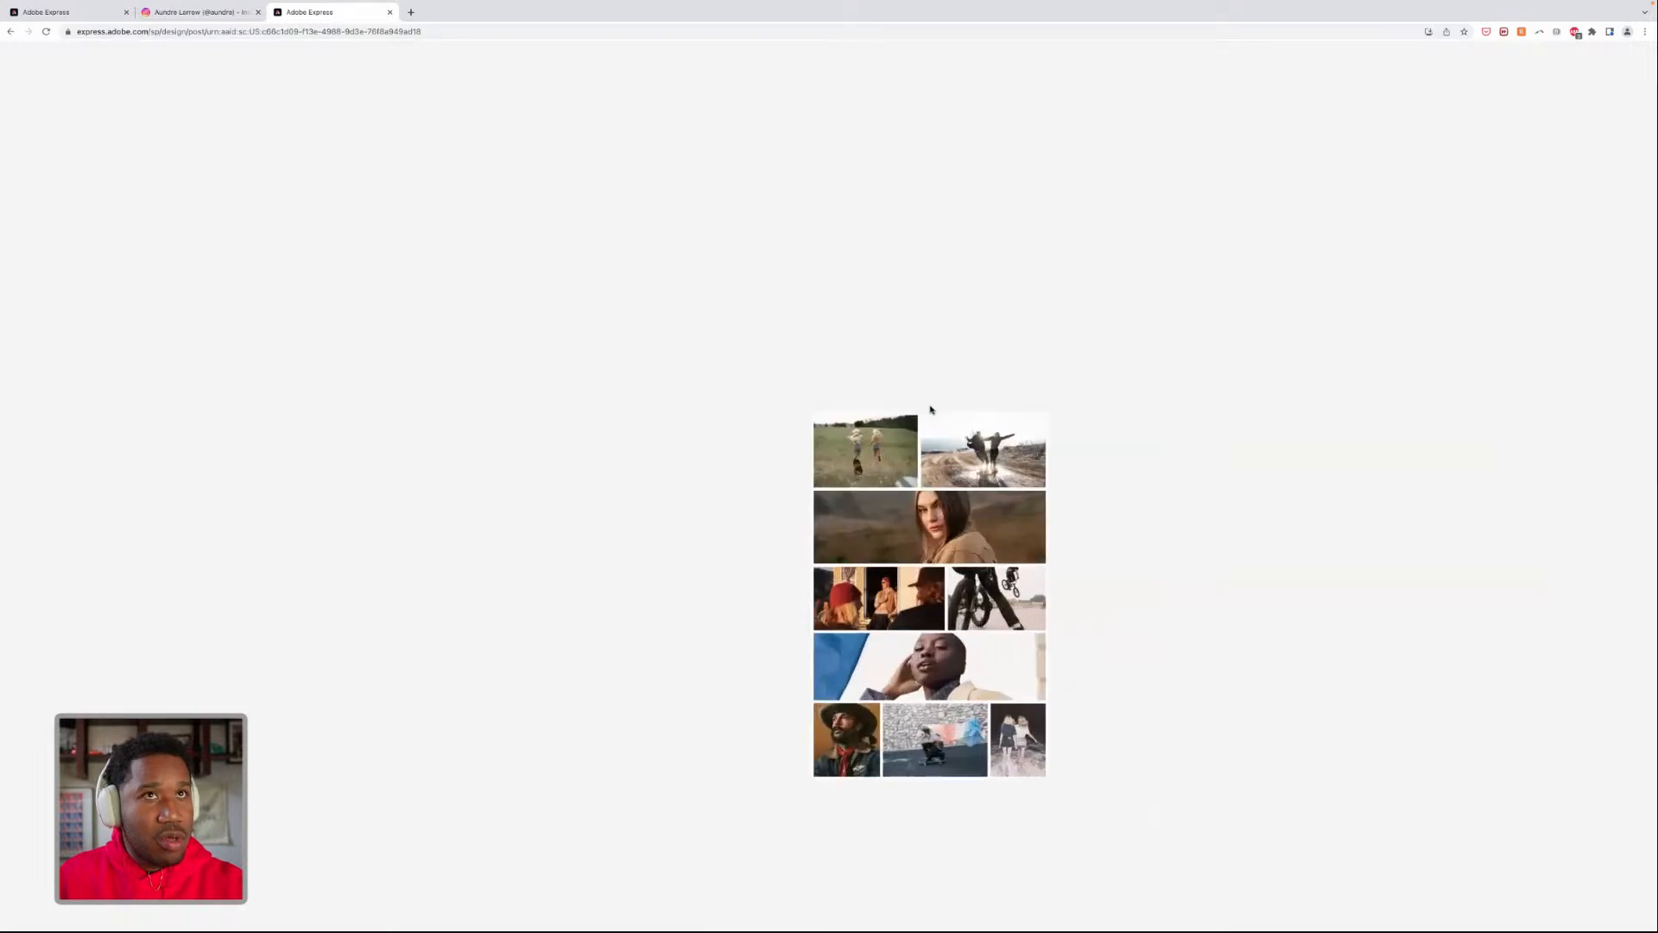
left_click(12, 33)
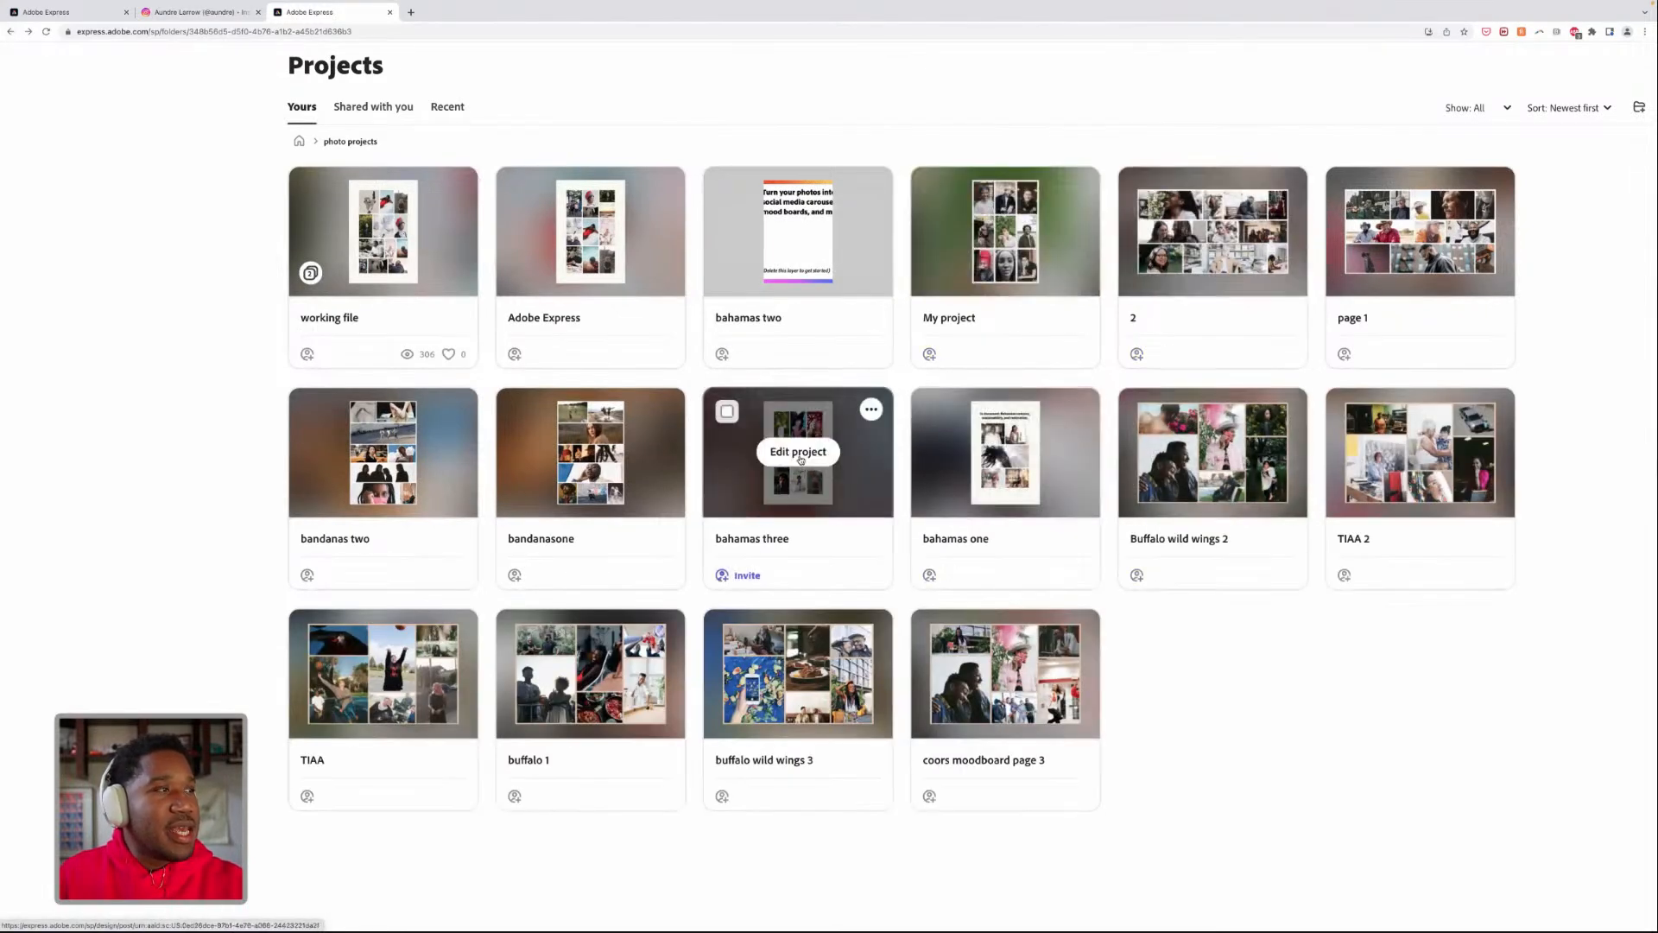
left_click(799, 454)
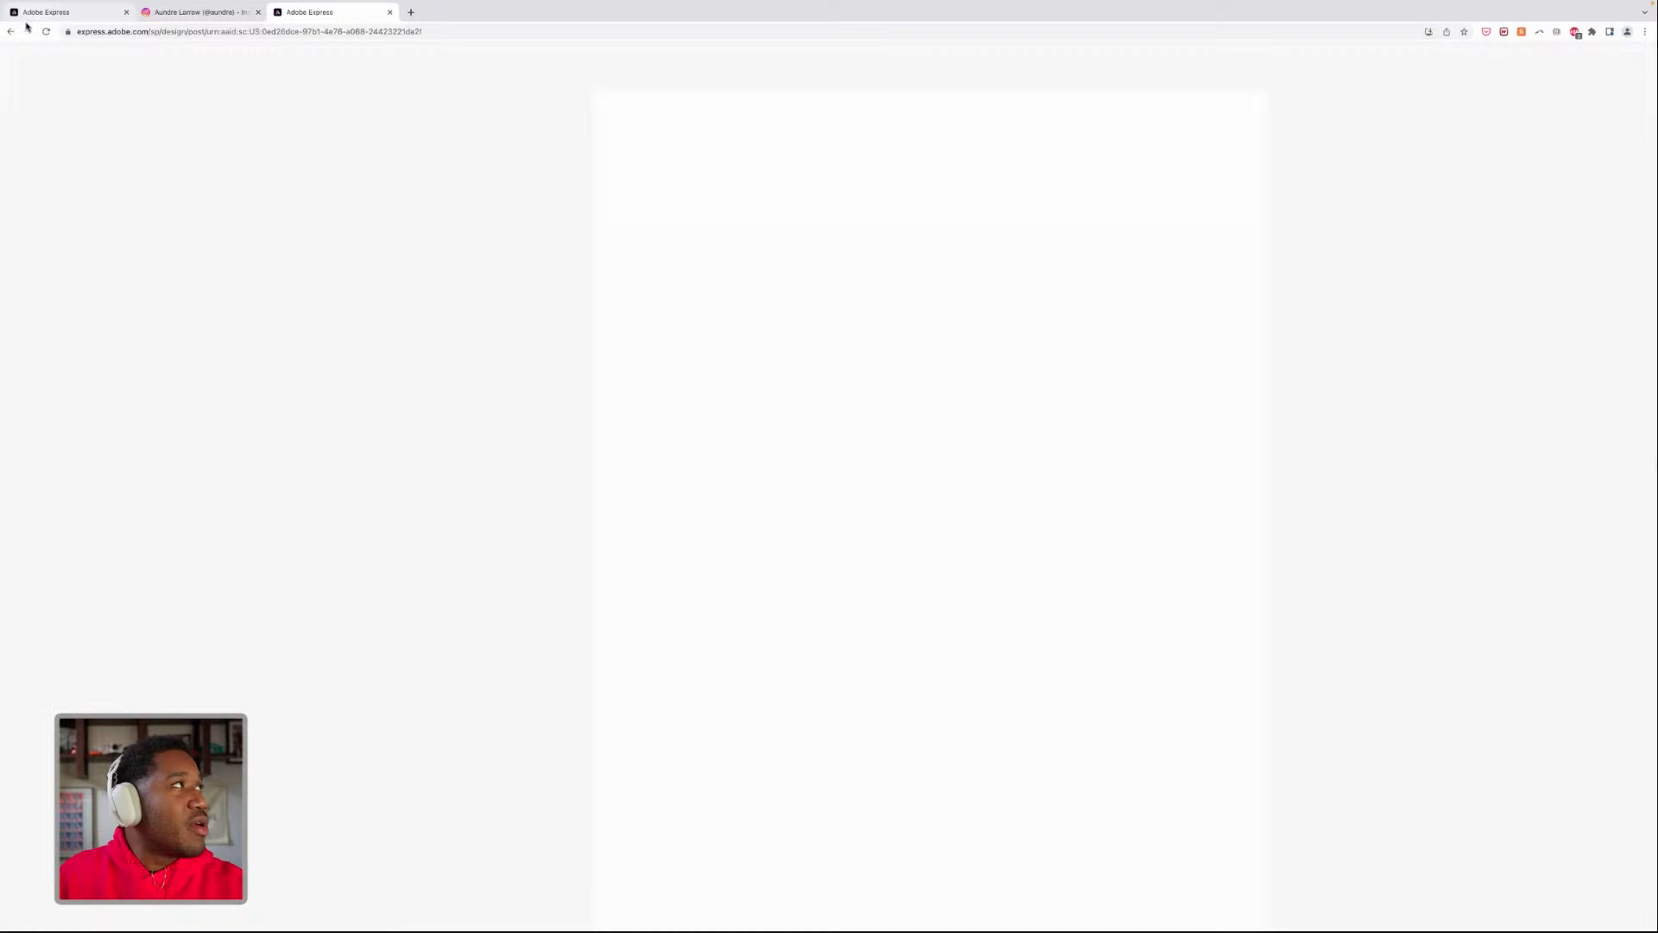
left_click(19, 31)
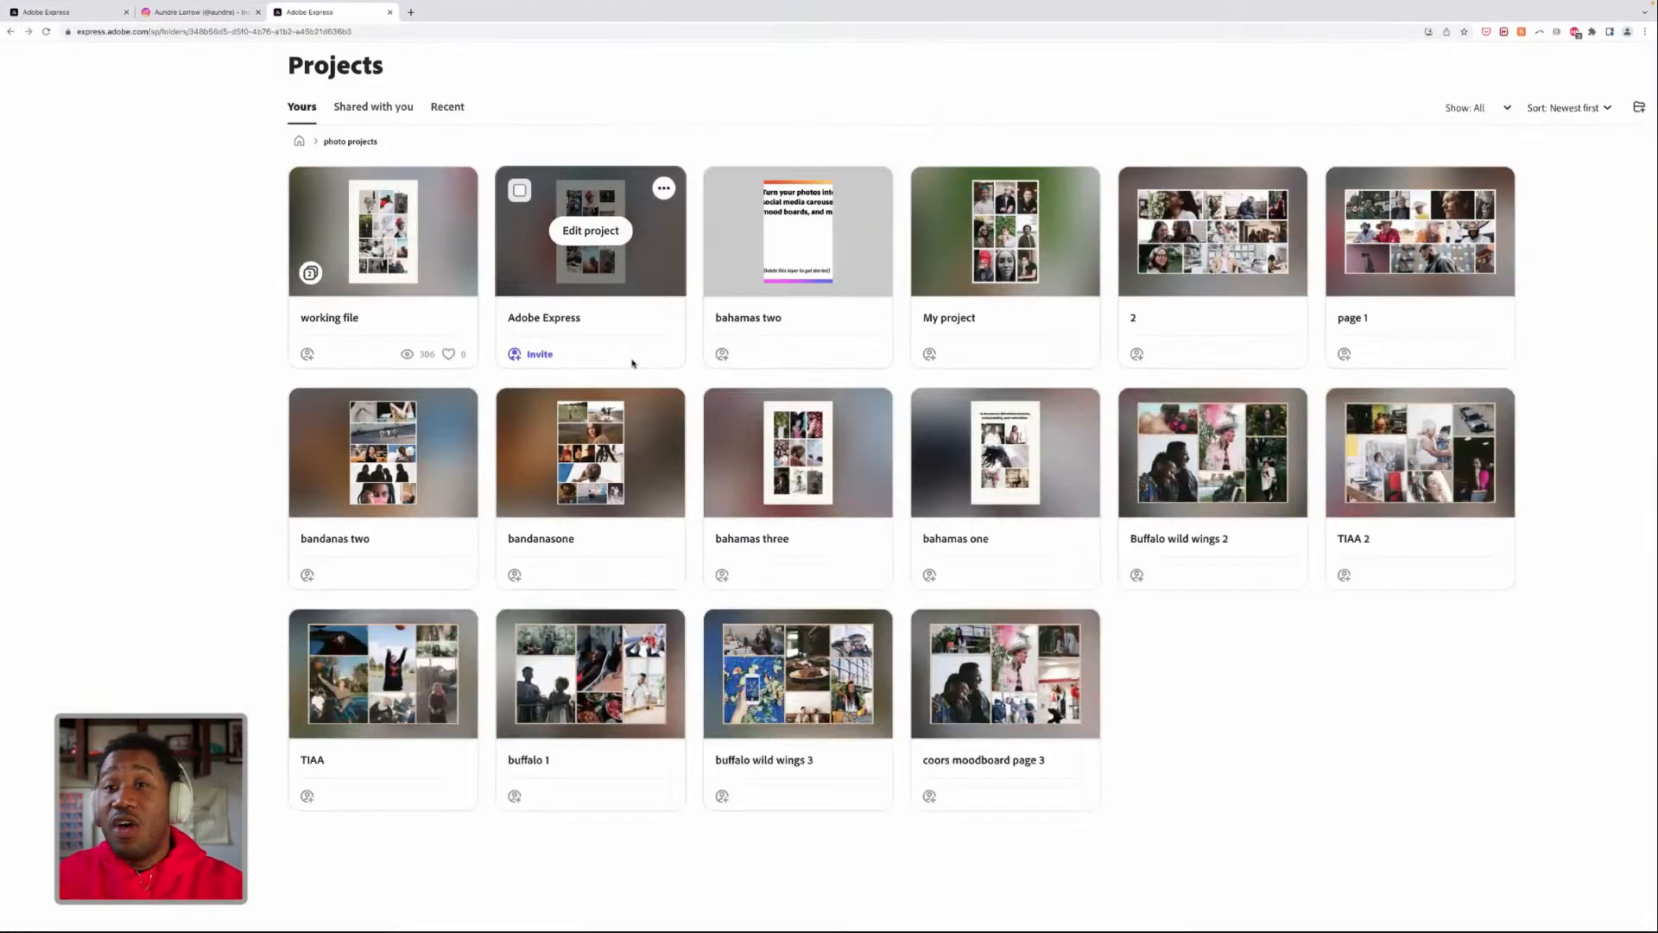
- Examine the collages in the bandanasone and bandanas two projects, and return to the photo projects folder
left_click(605, 456)
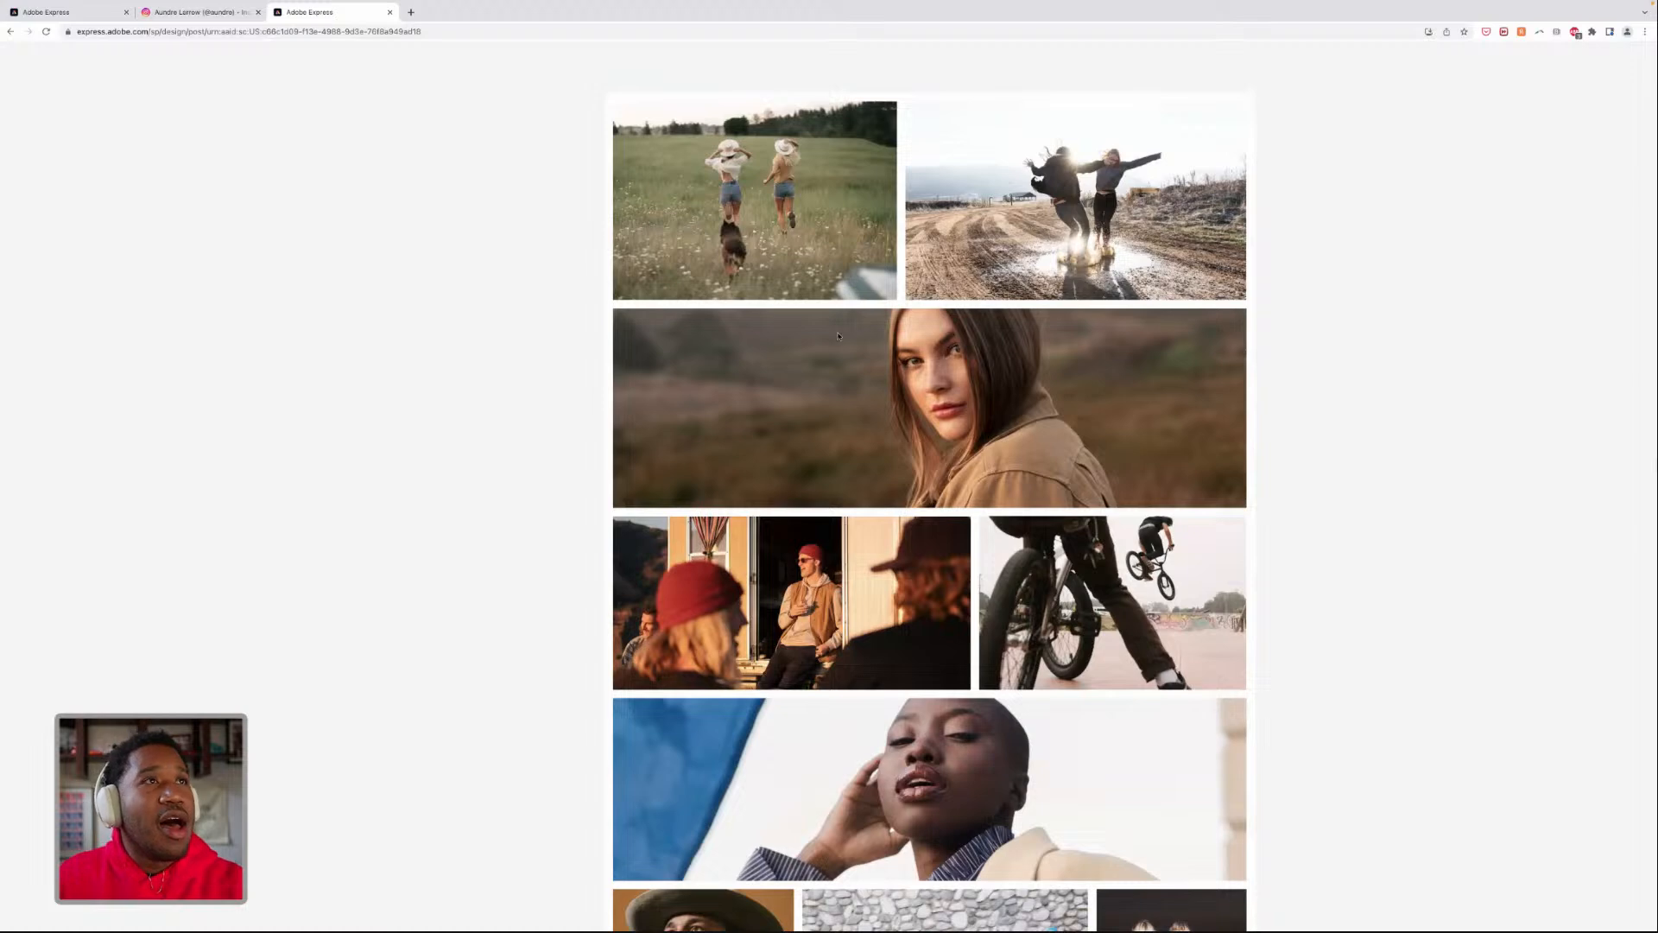
left_click(959, 247)
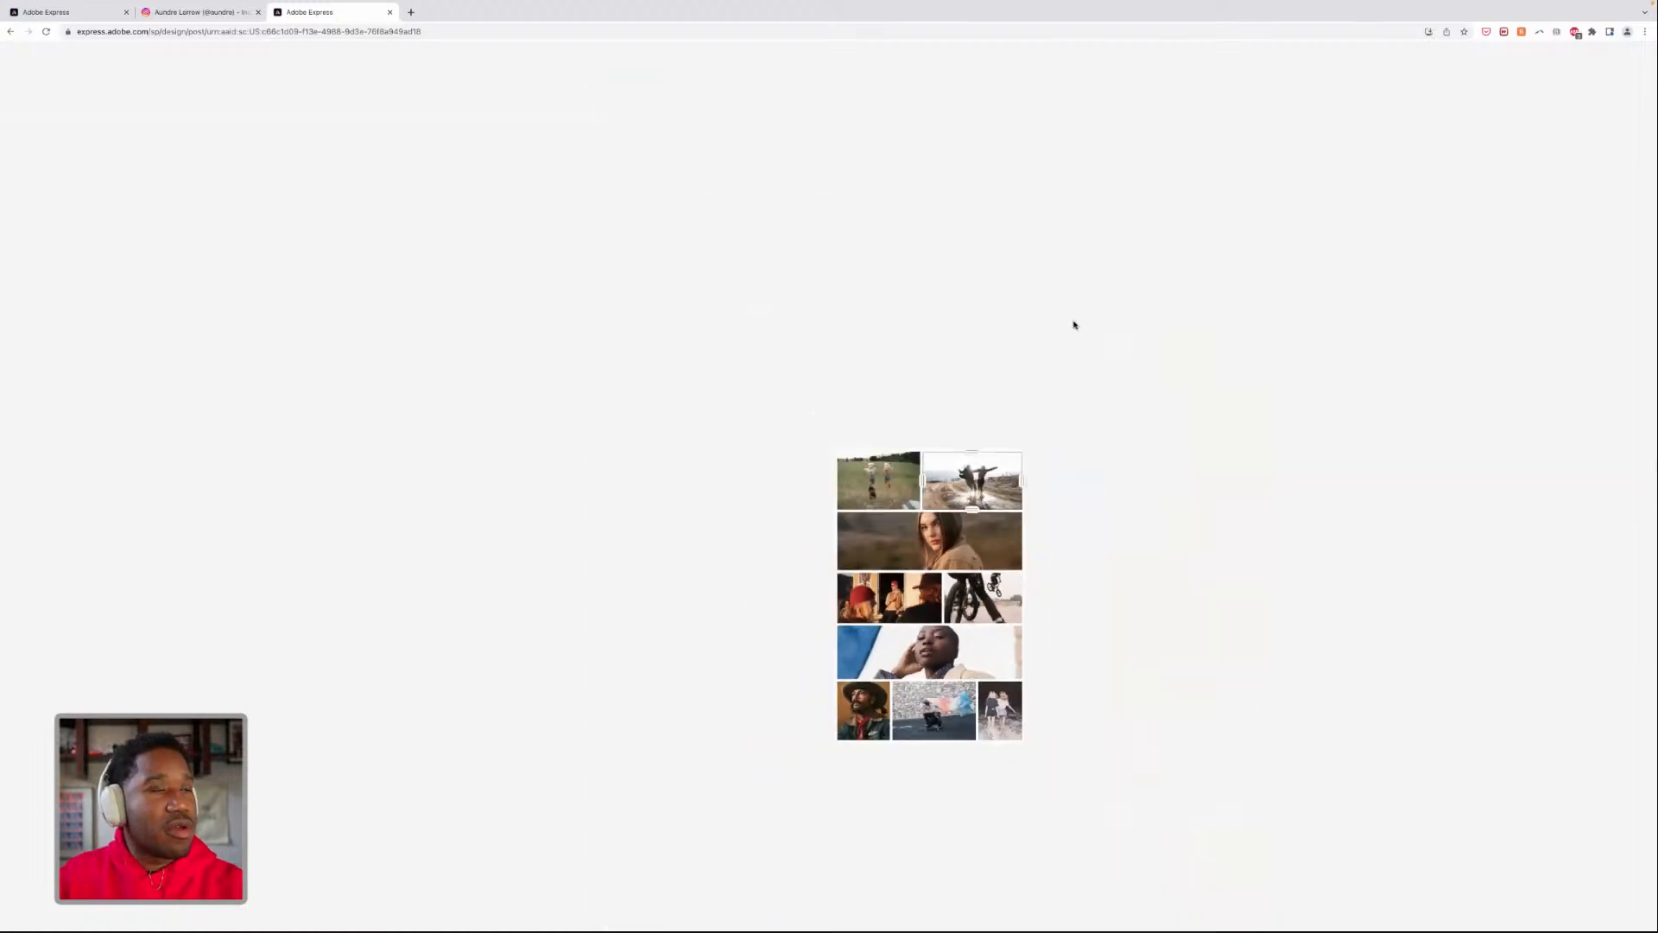
left_click(11, 32)
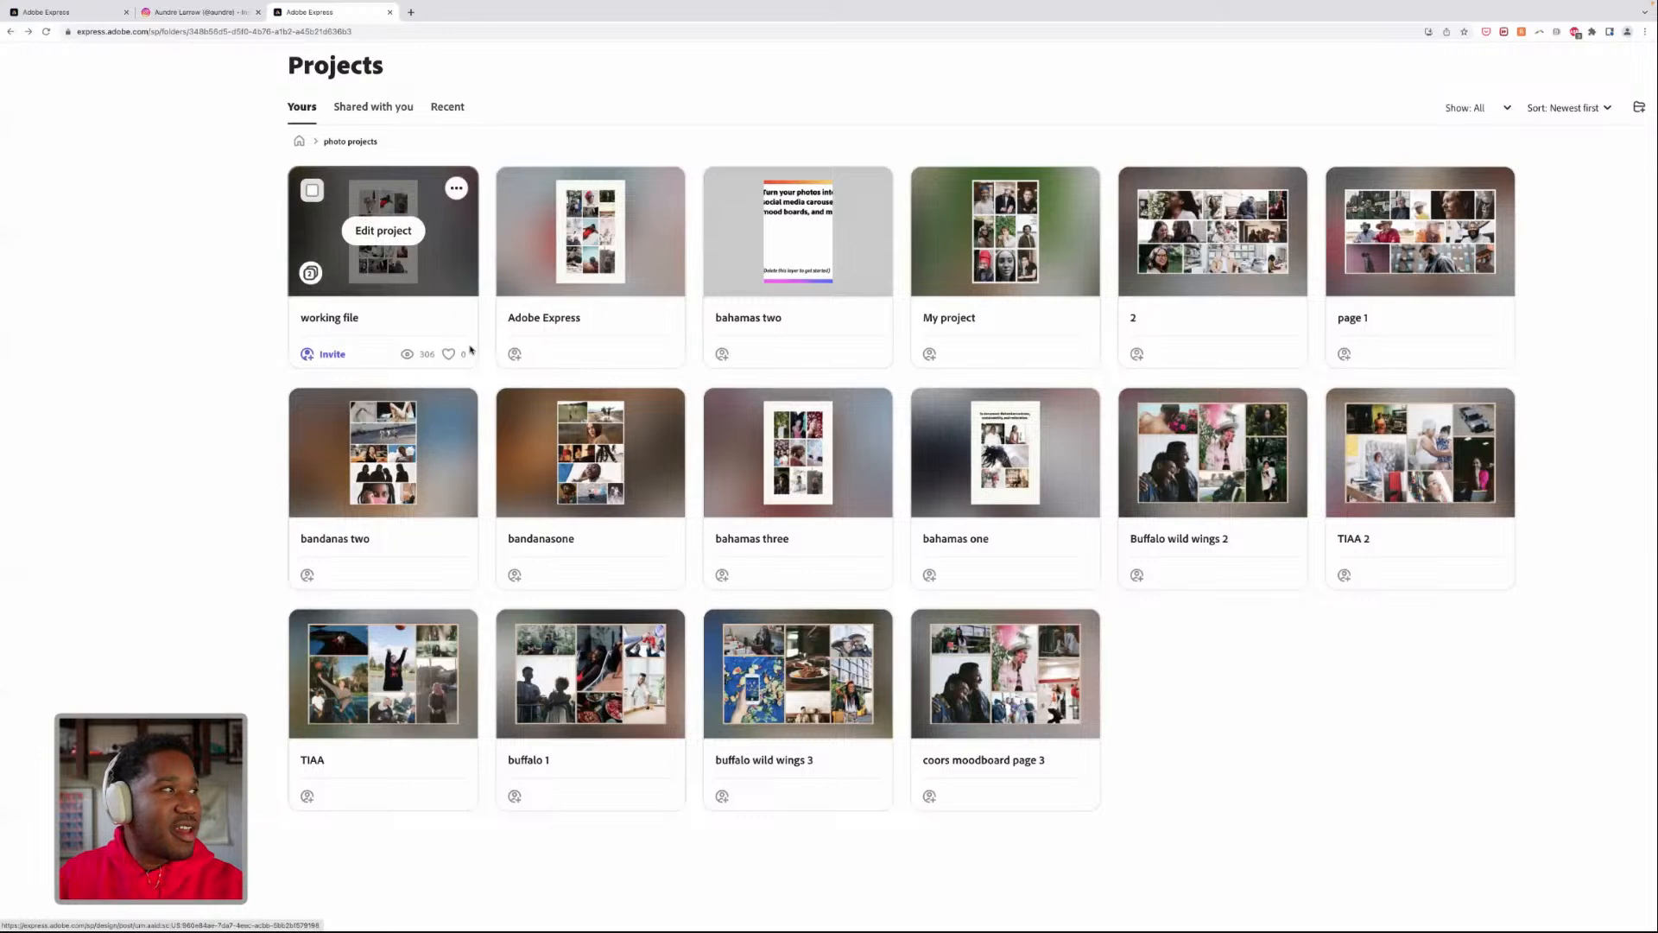
left_click(385, 453)
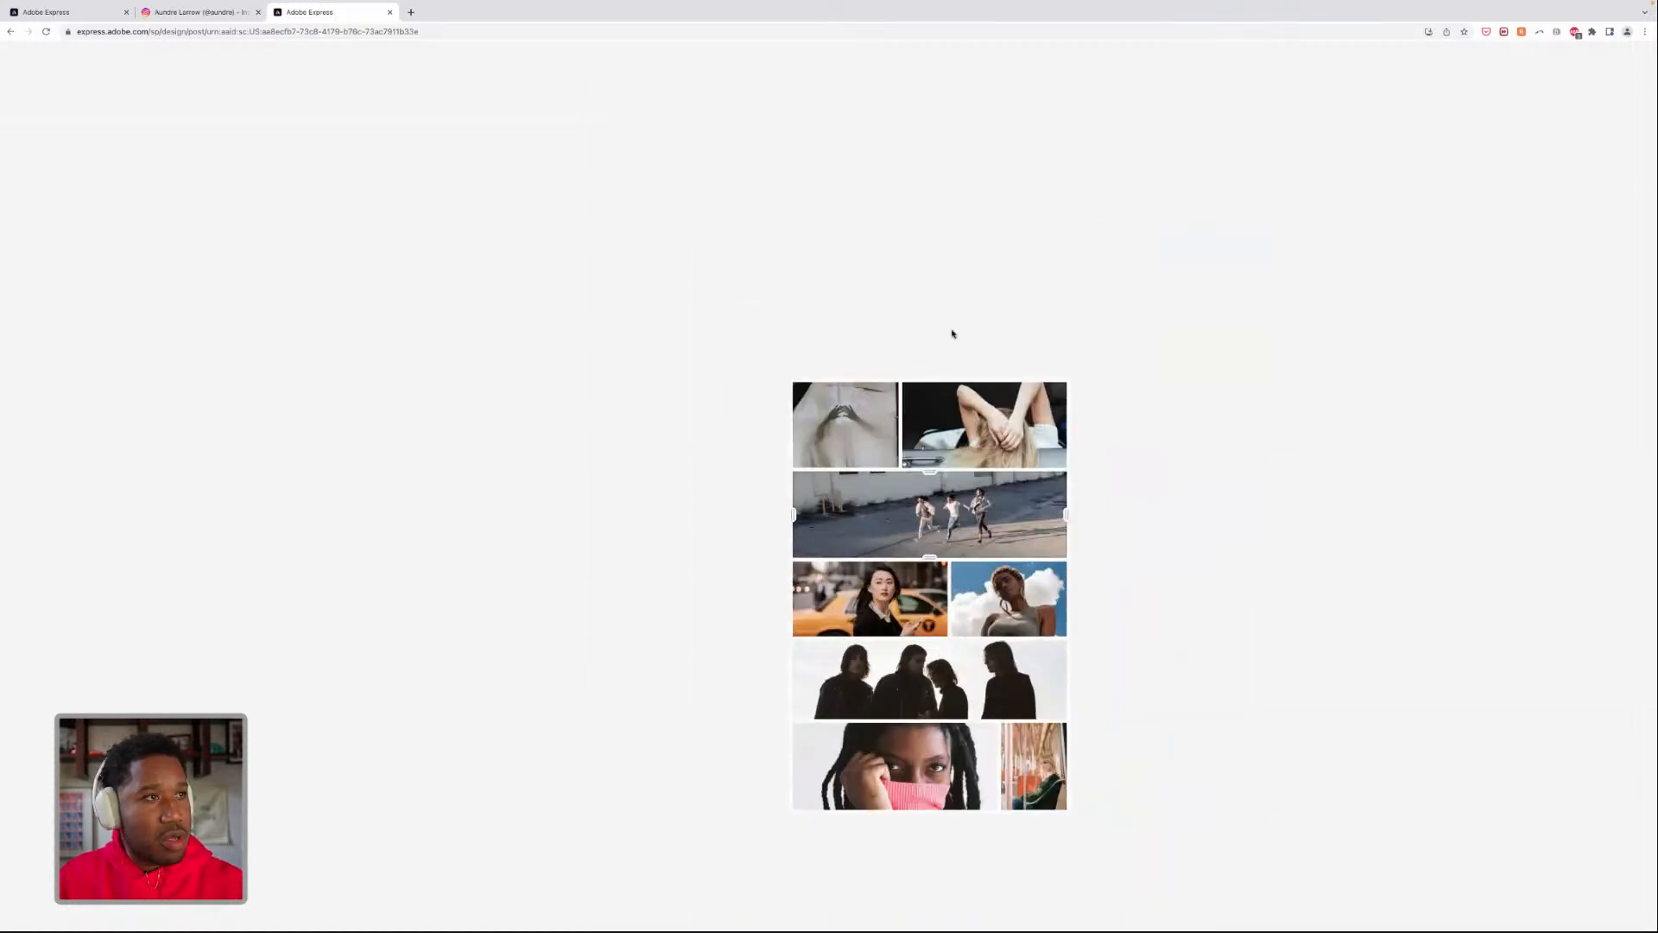
left_click(11, 31)
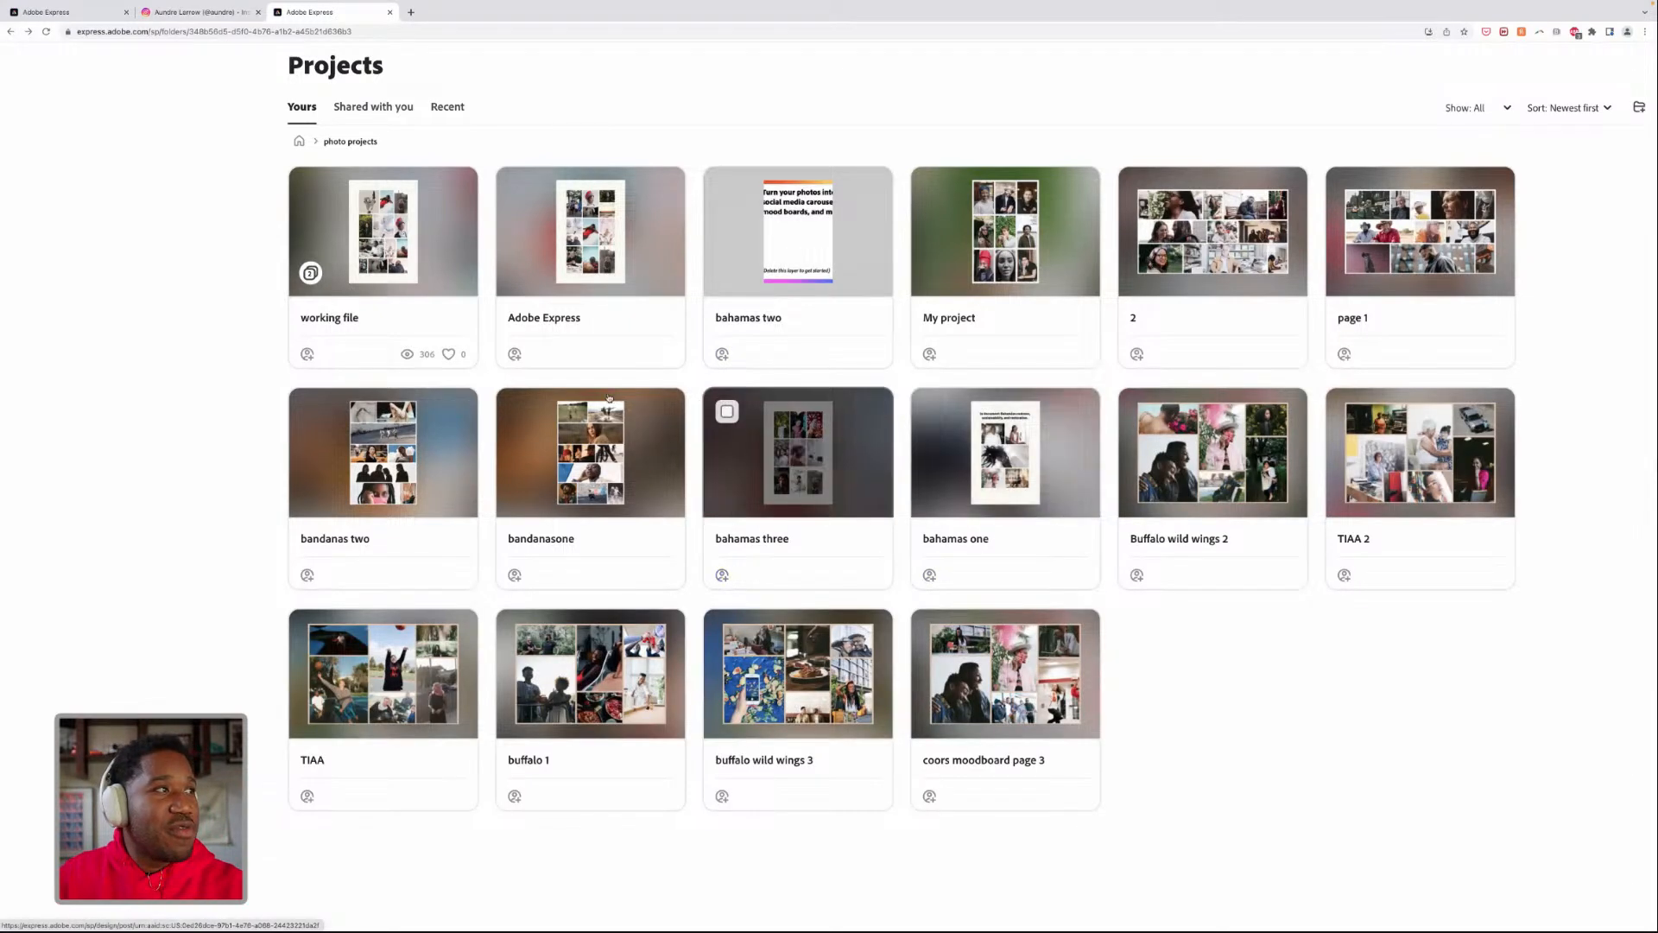
left_click(519, 411)
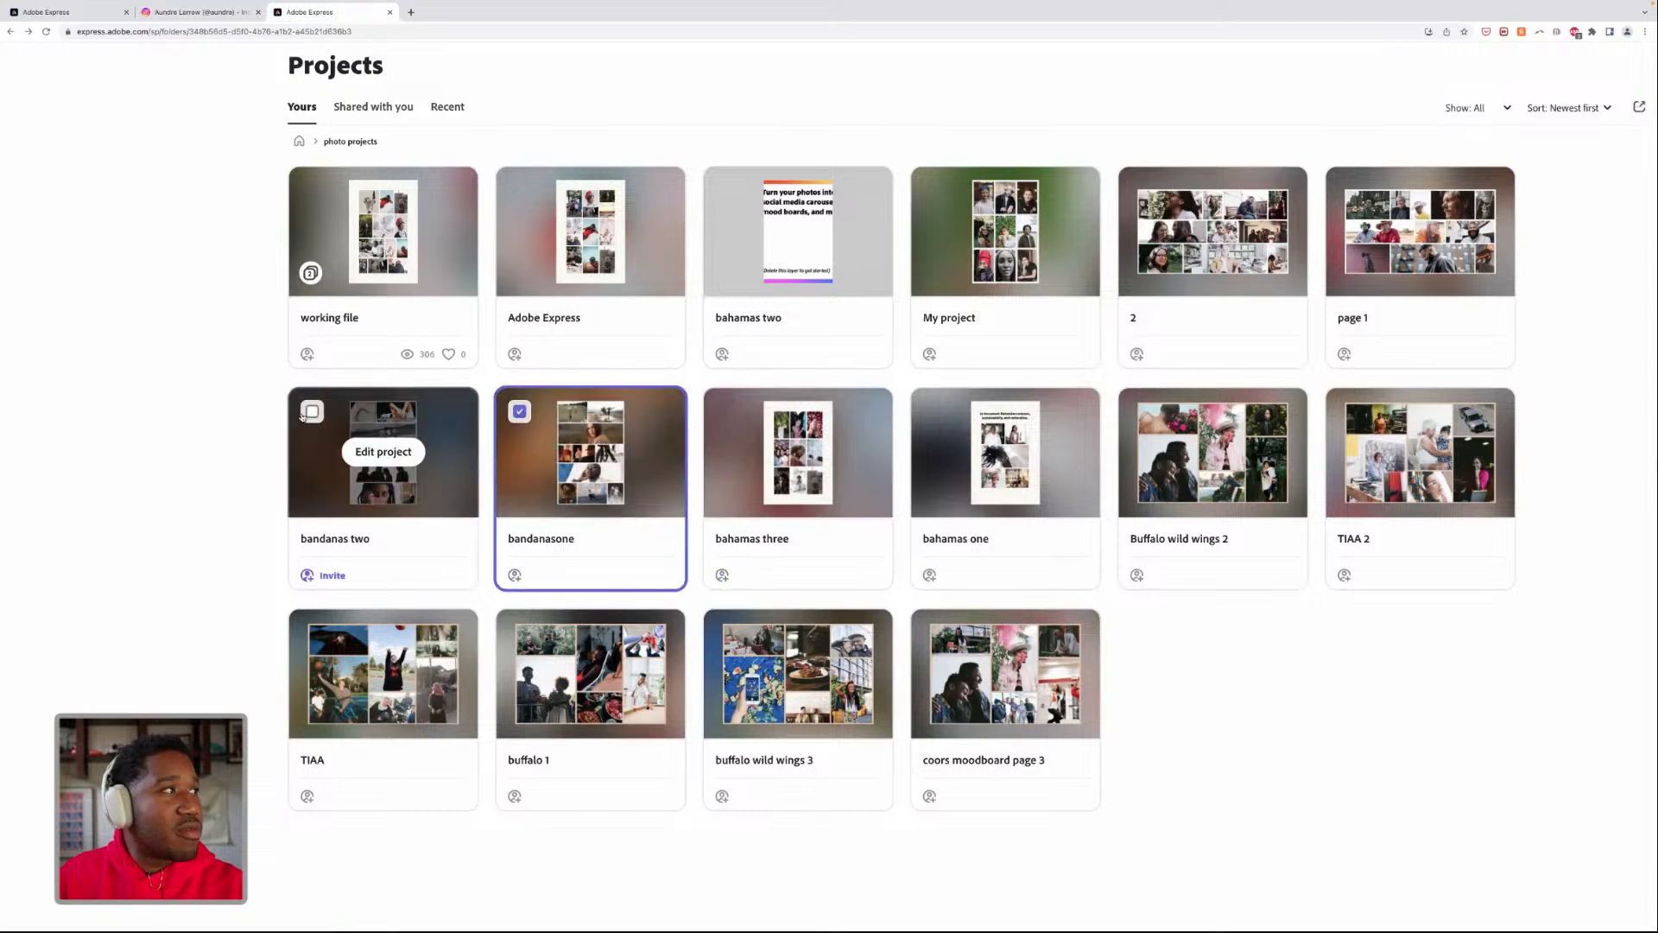
left_click(1638, 107)
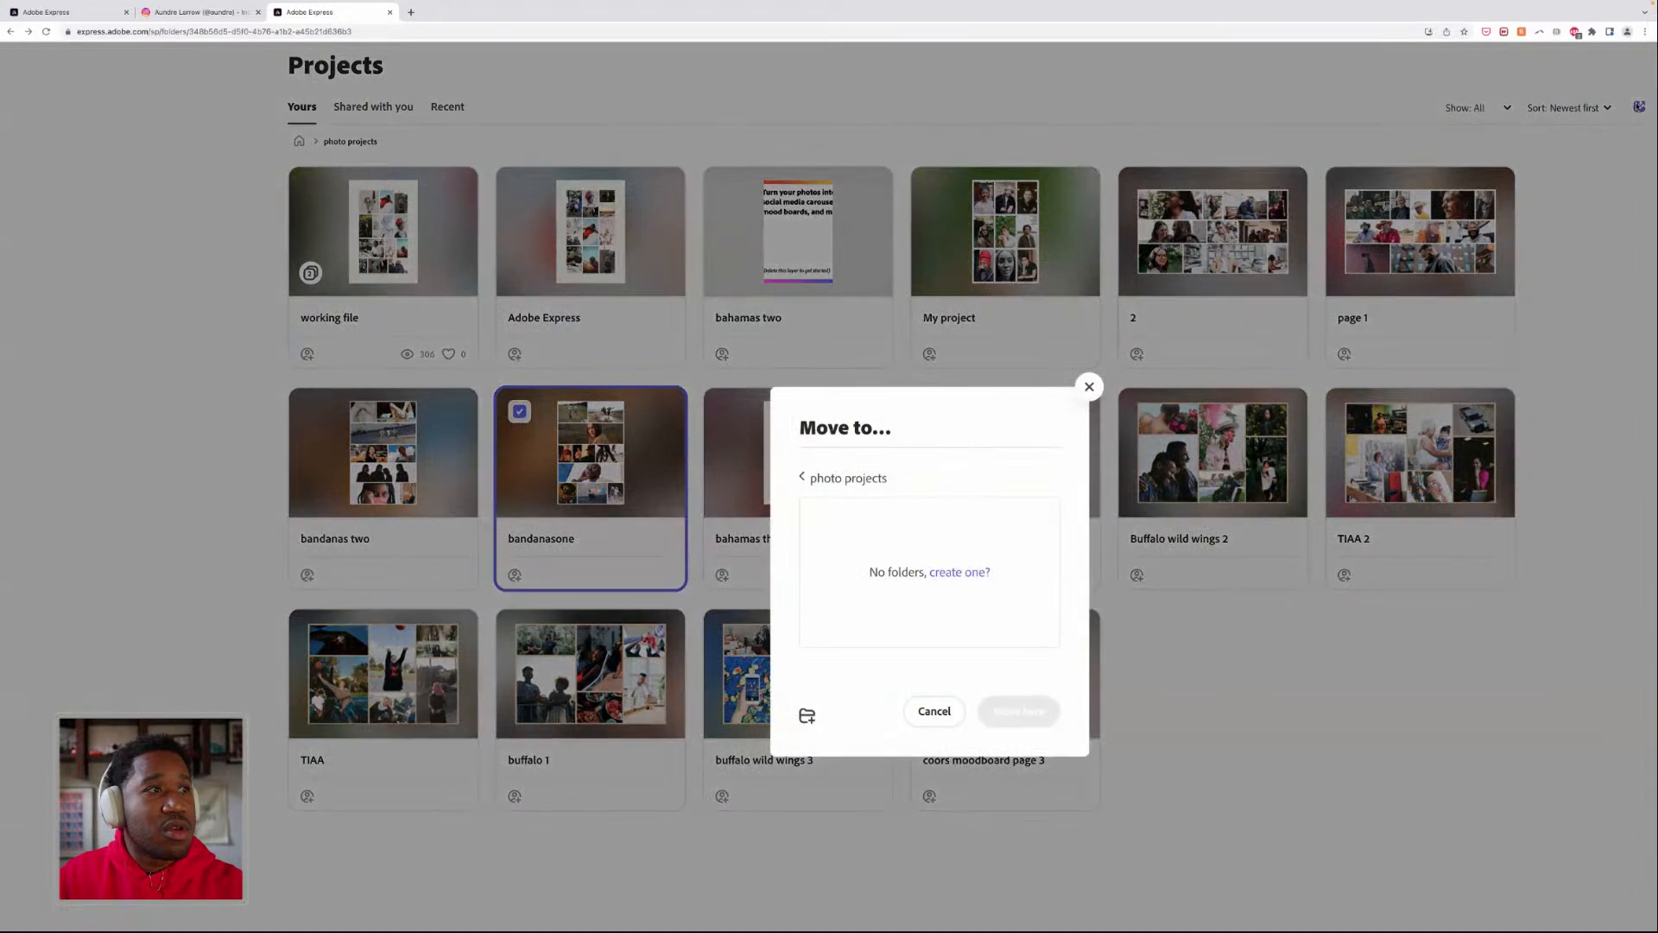
left_click(1089, 387)
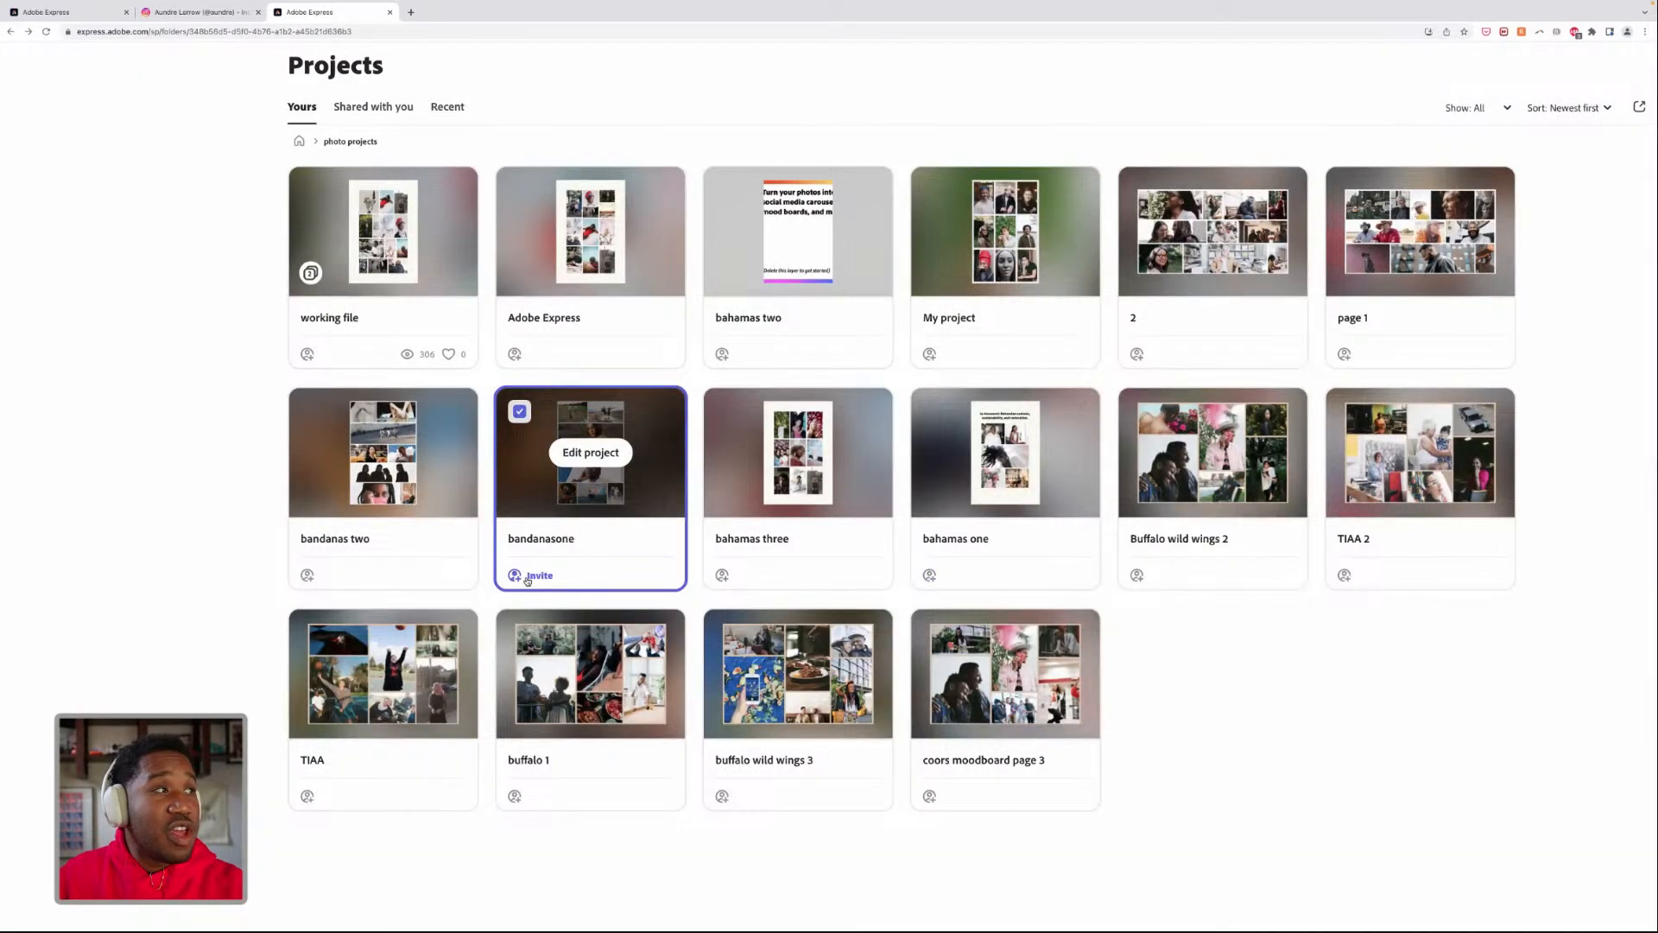
left_click(520, 413)
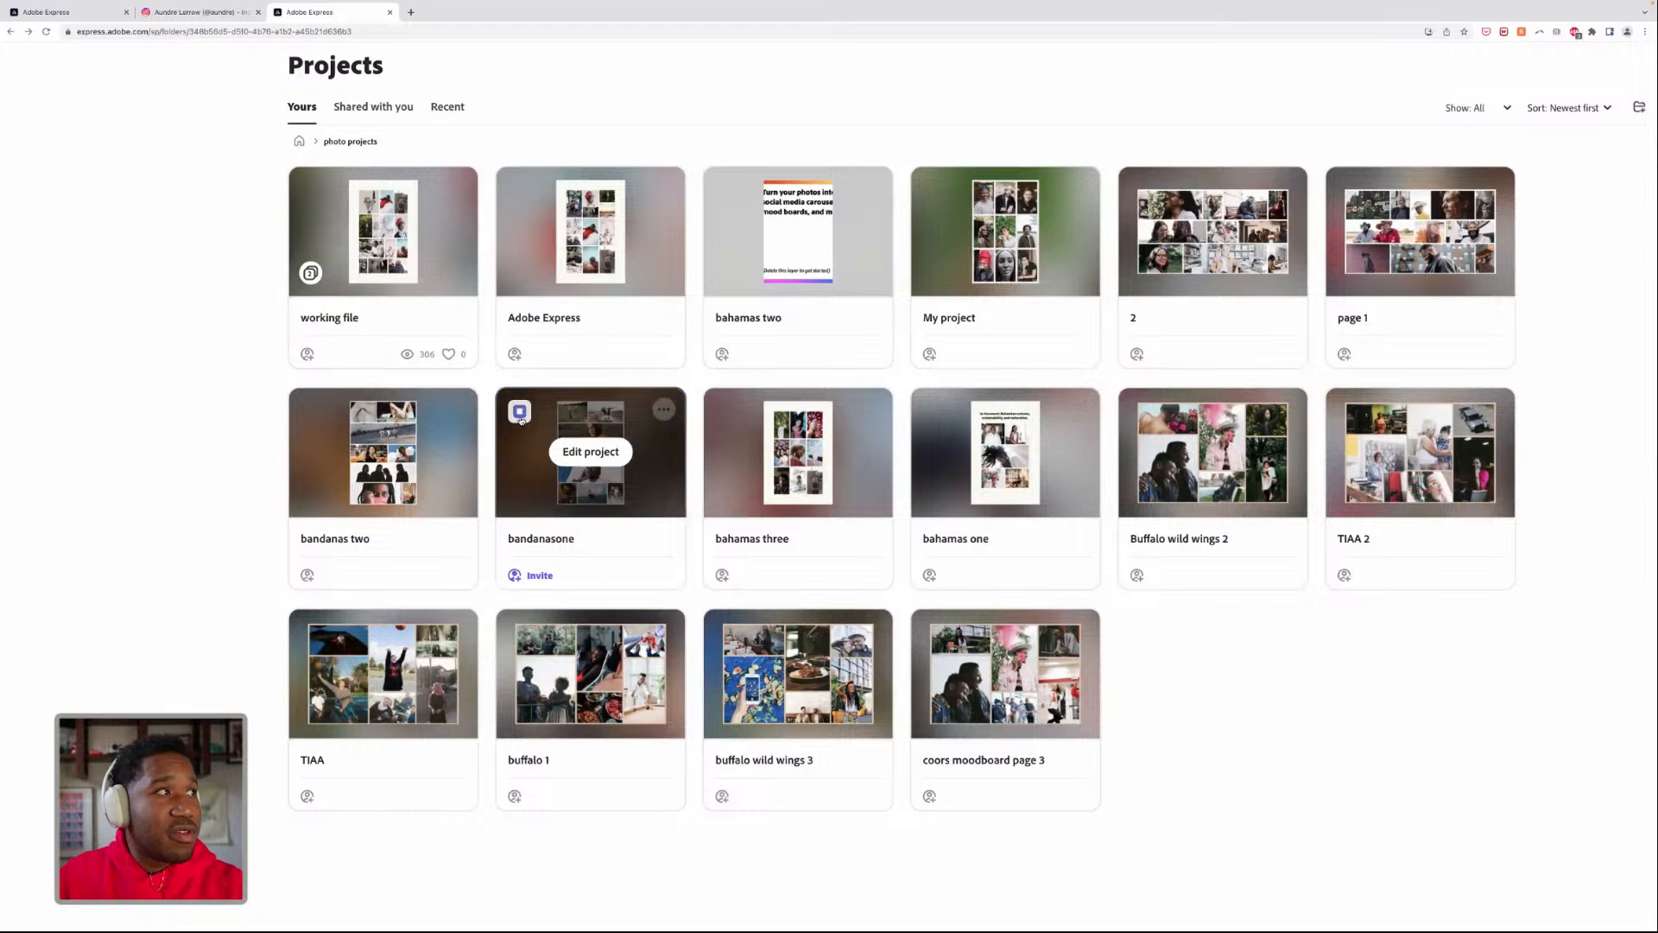
- Review the publishing destinations offered for the bandanasone project and close them without publishing
left_click(664, 408)
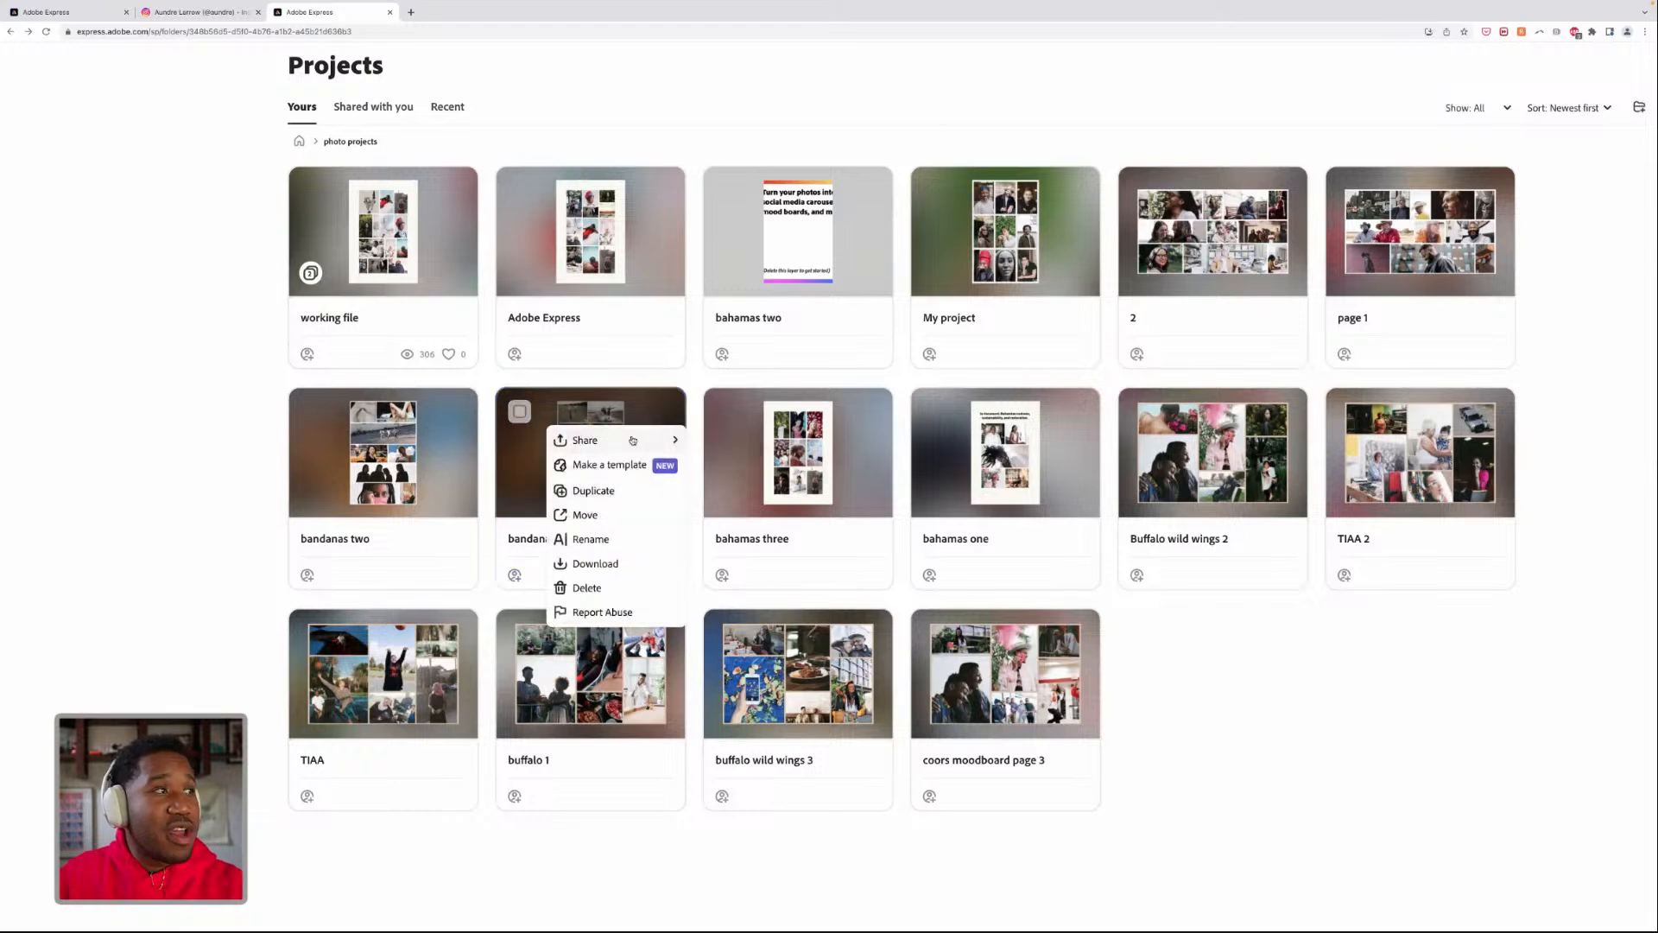
mouse_move(629, 440)
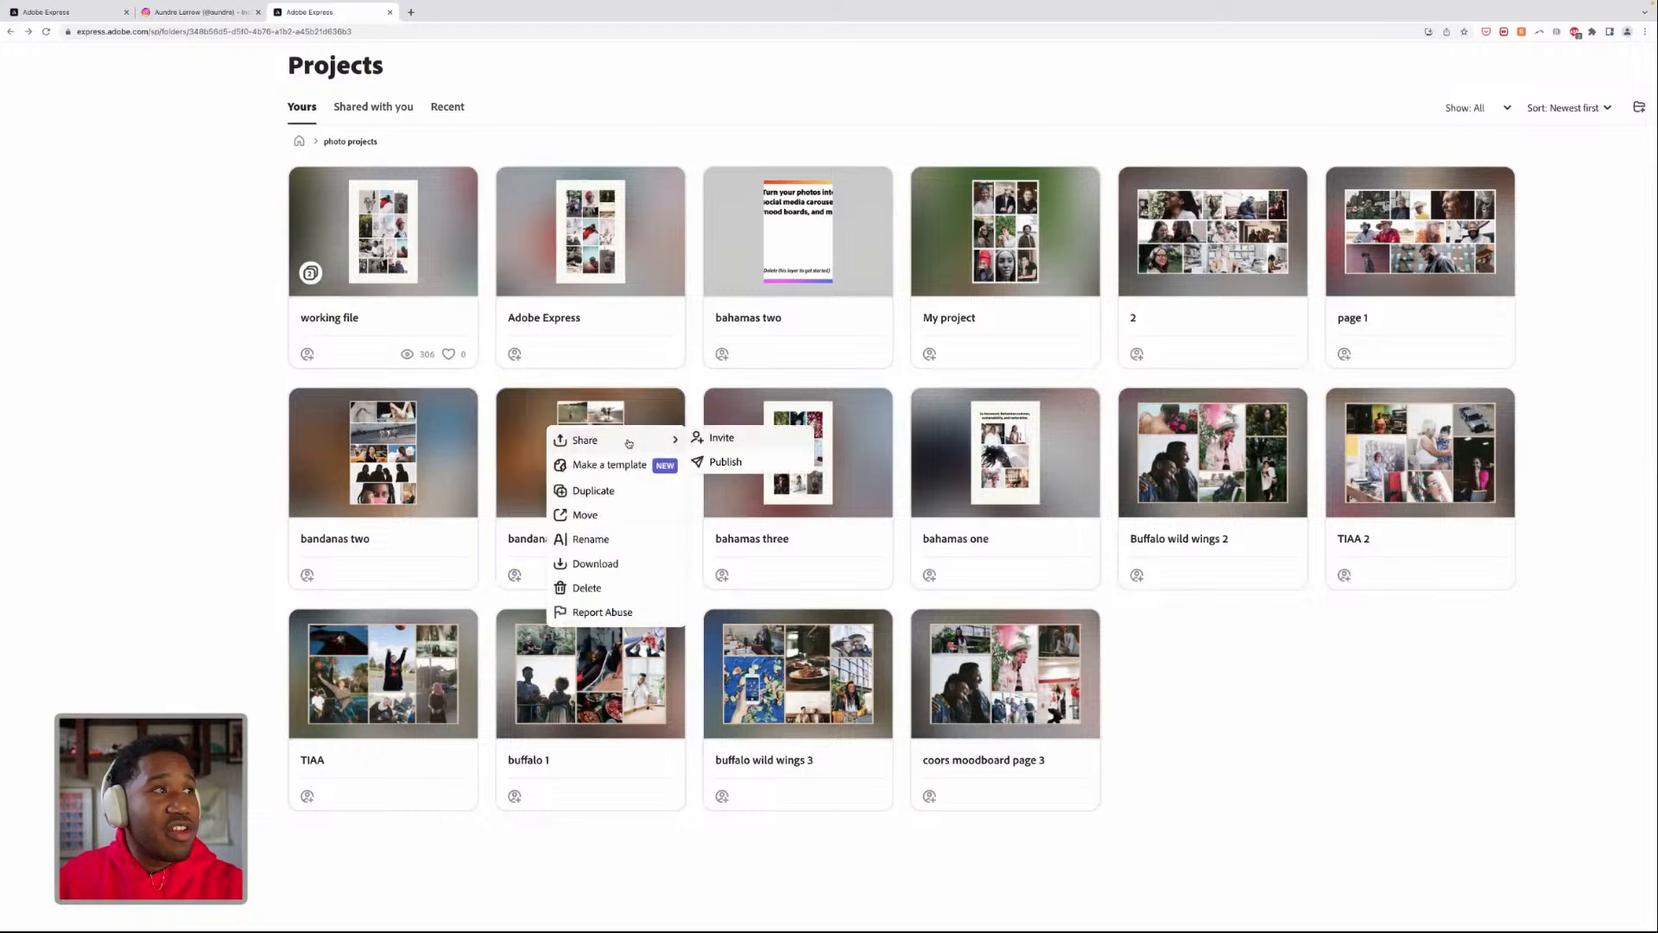
left_click(720, 461)
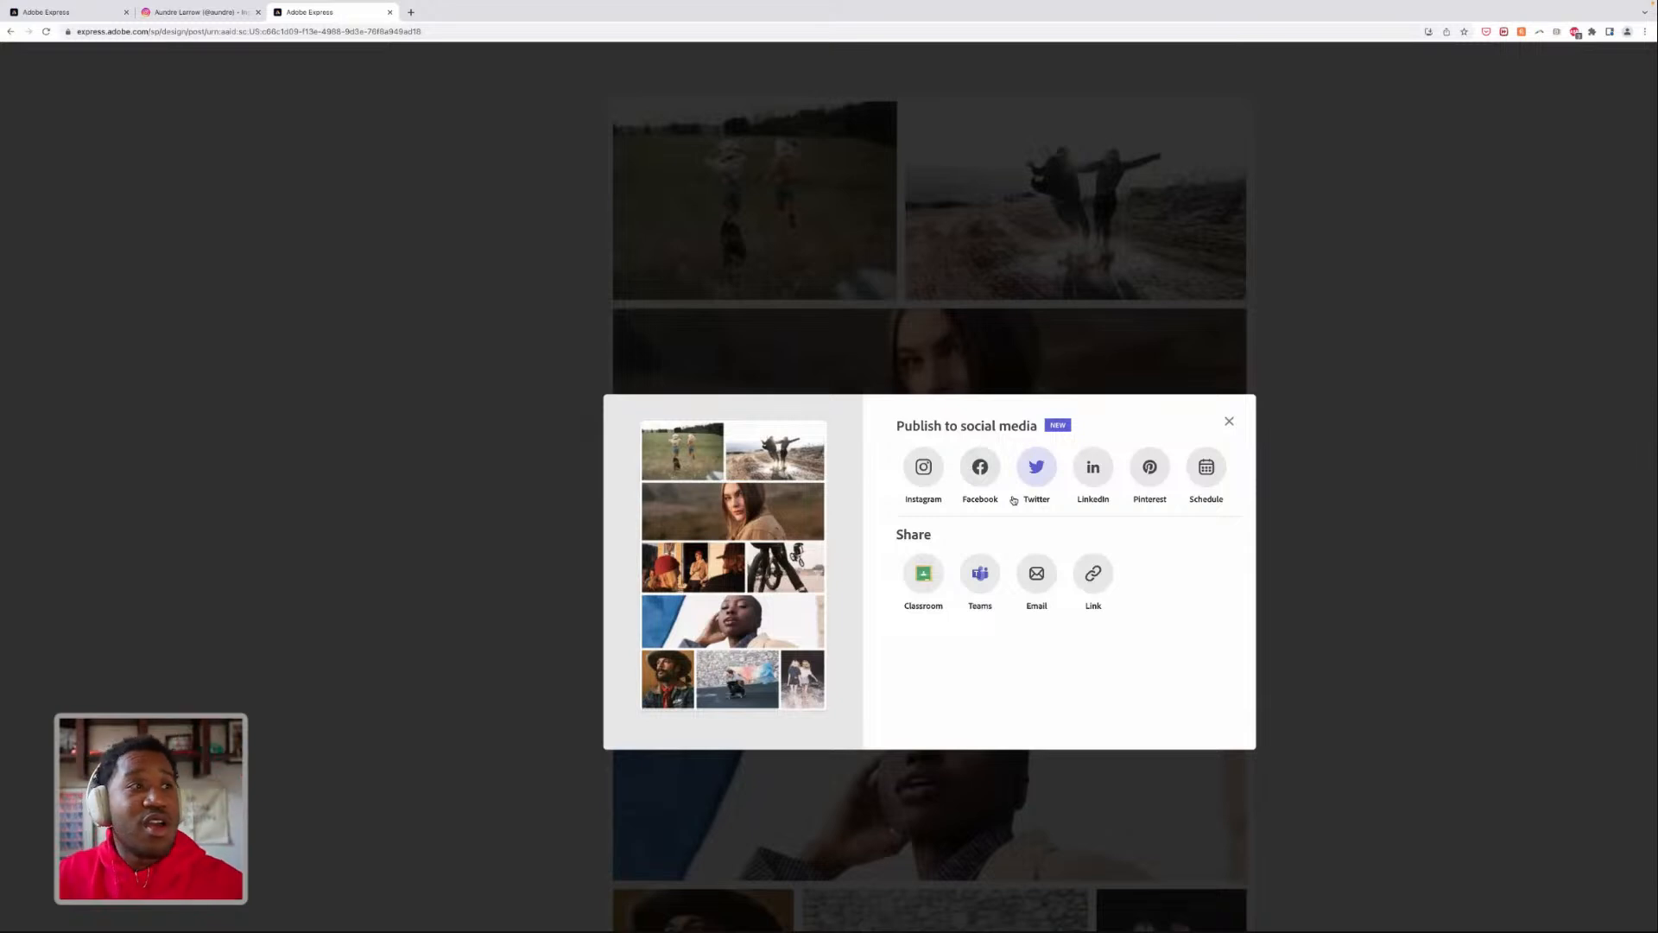
left_click(1229, 424)
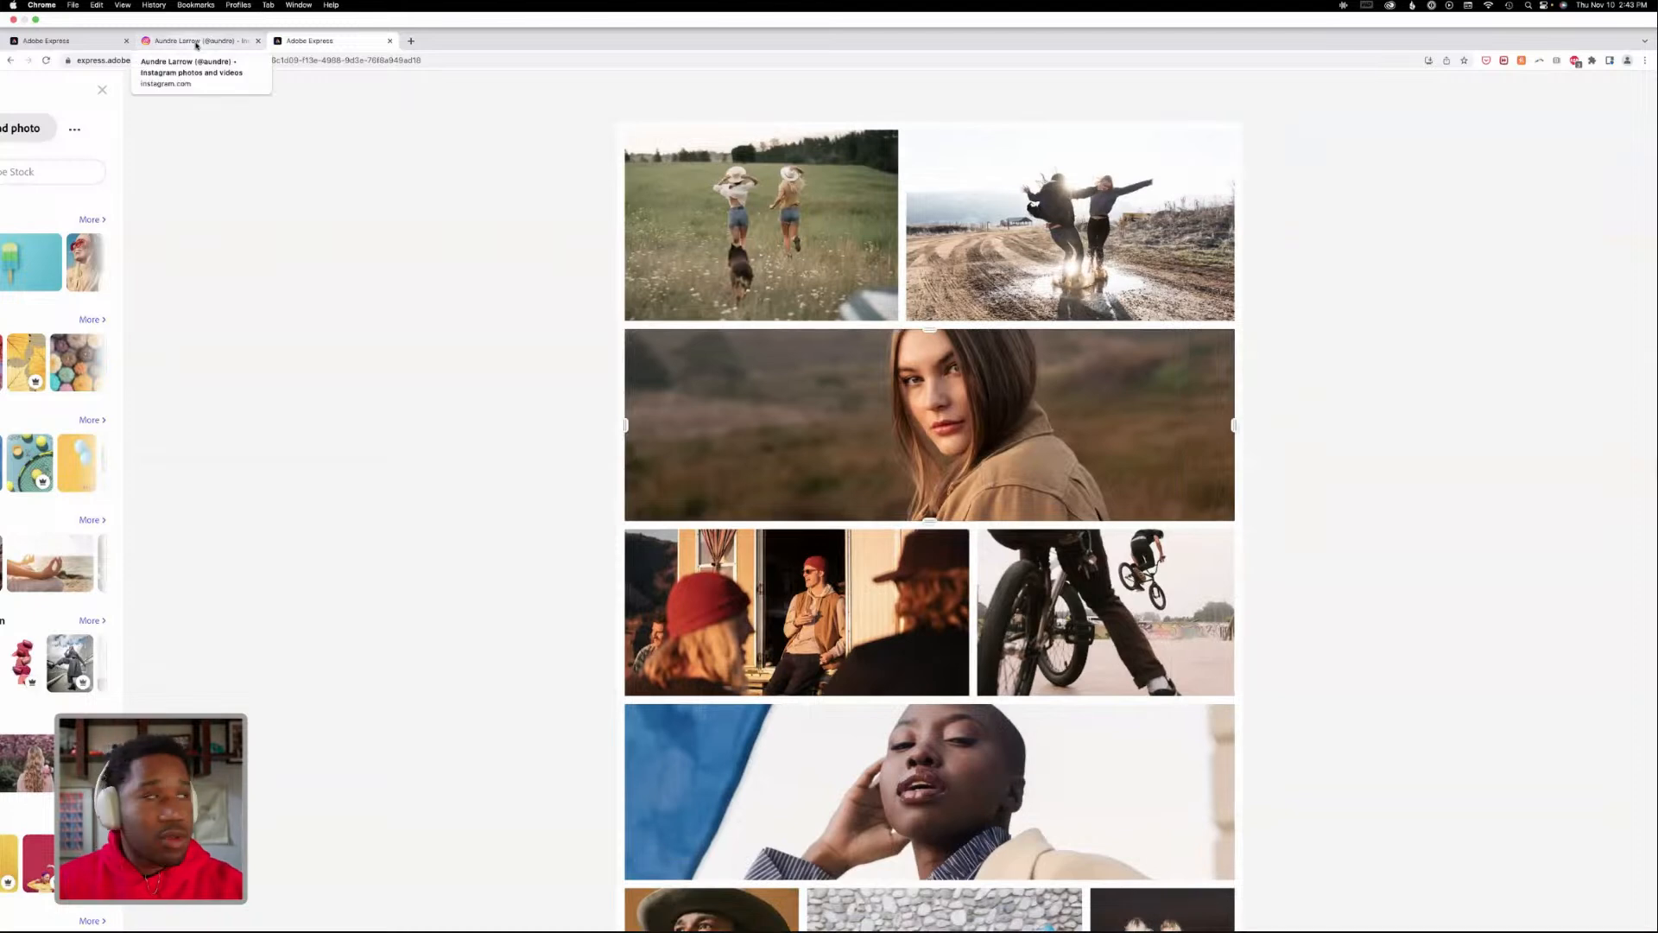
- Check the Instagram profile, return to the photo projects in Adobe Express and open the bandanasone project's download options
left_click(196, 45)
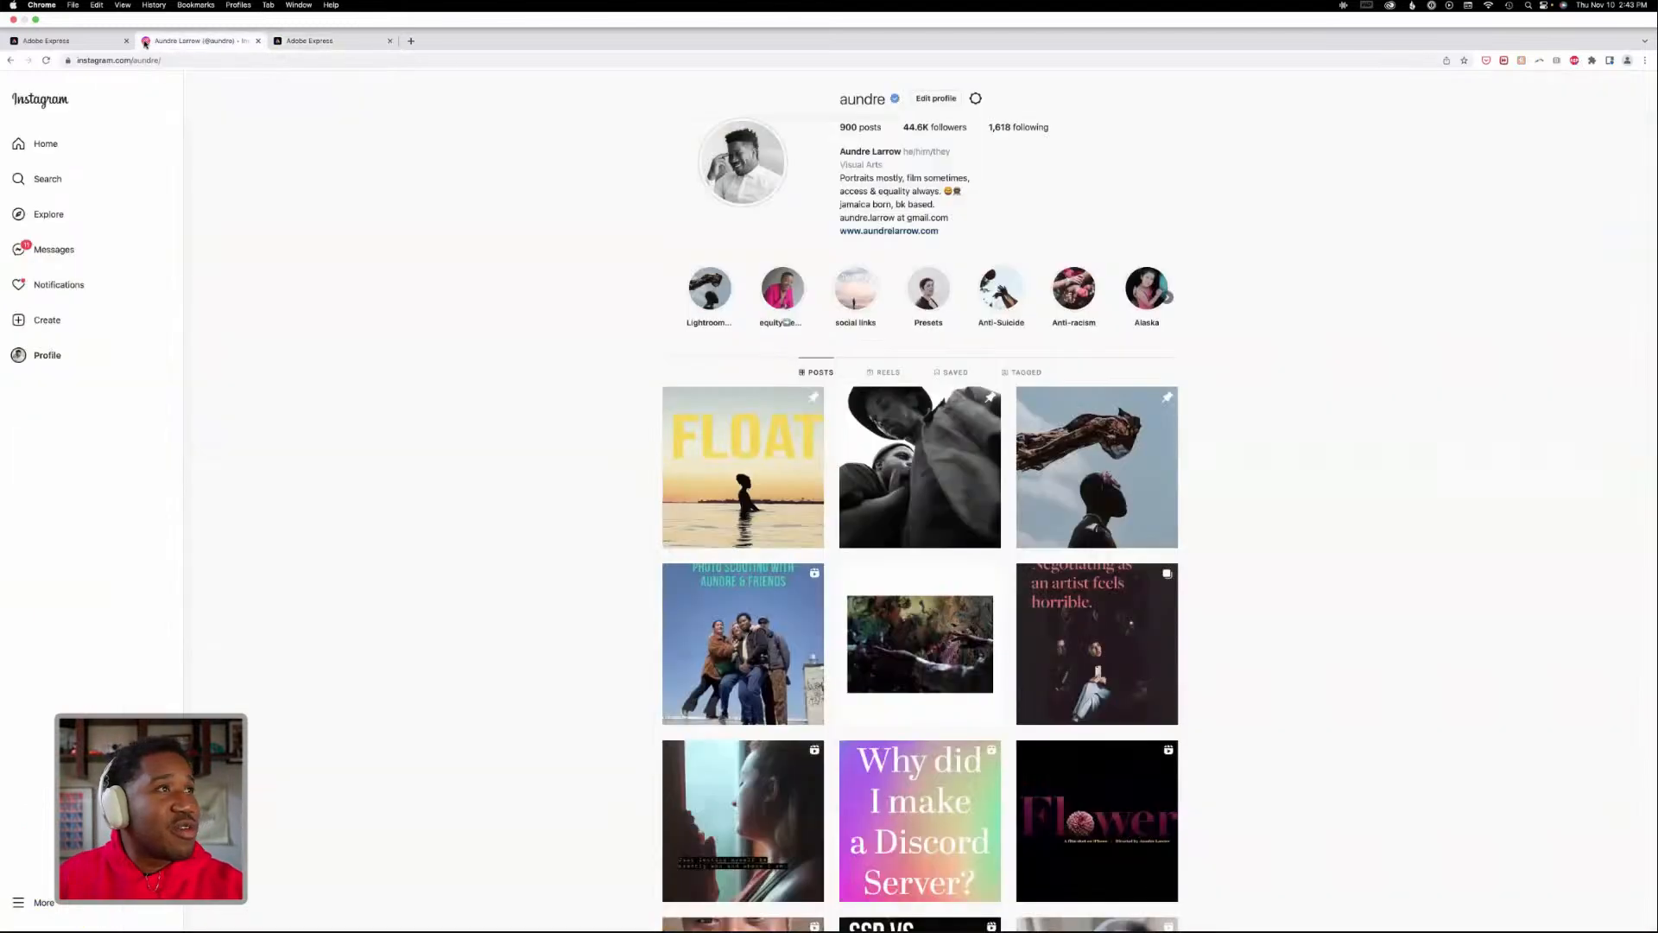
left_click(54, 41)
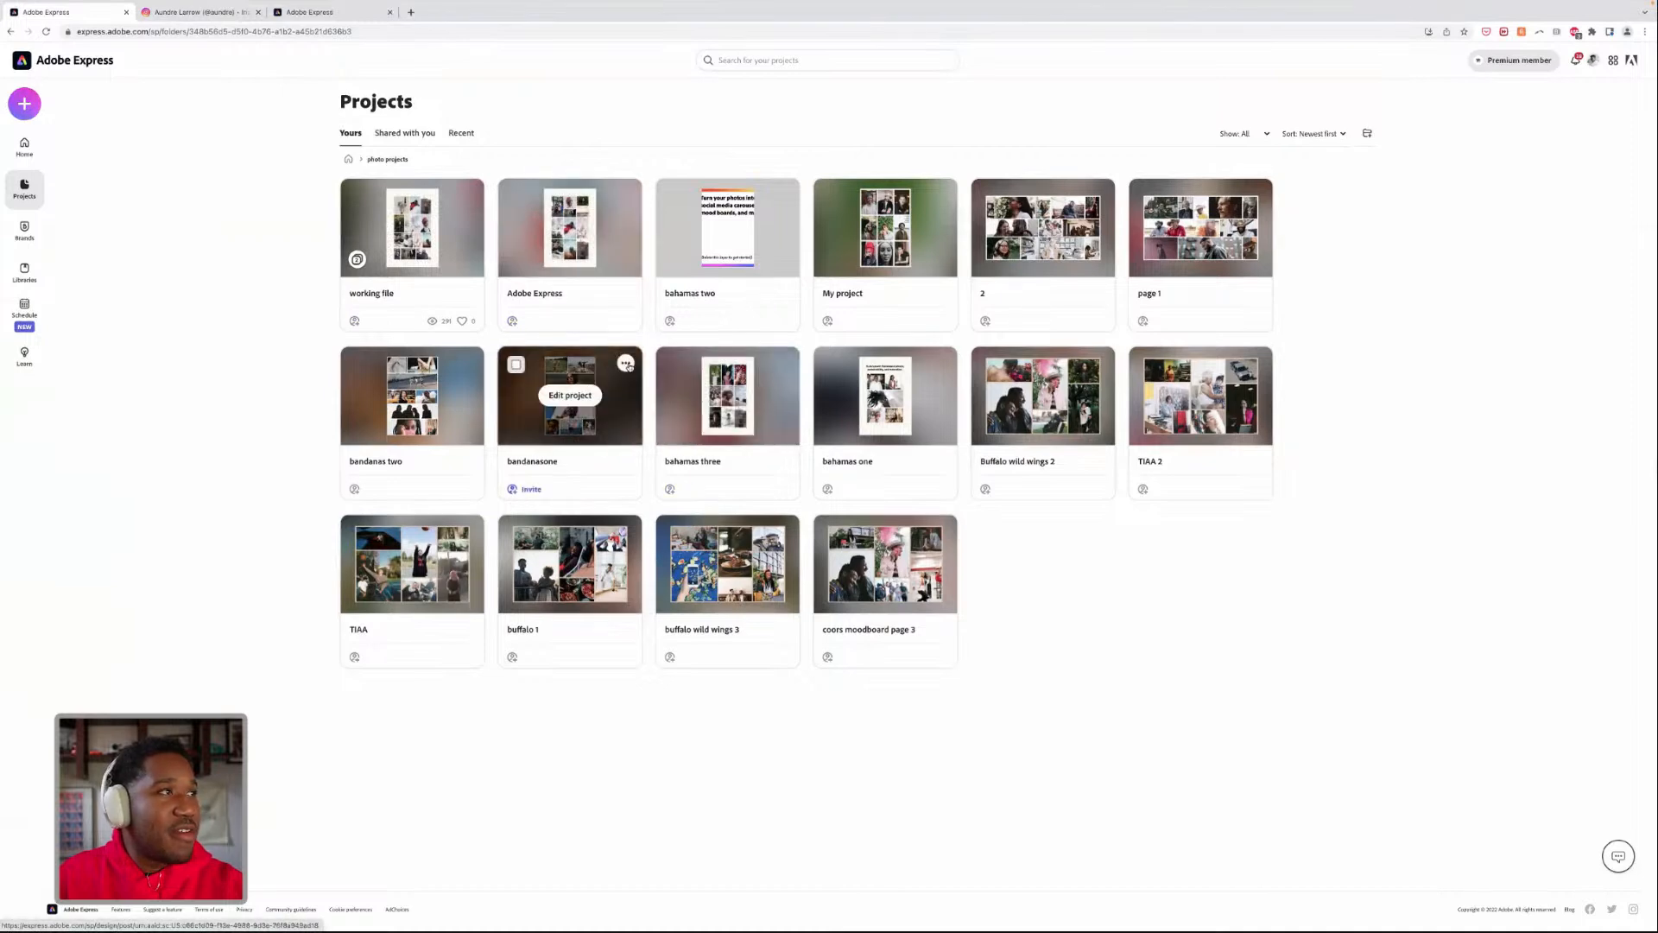
left_click(625, 363)
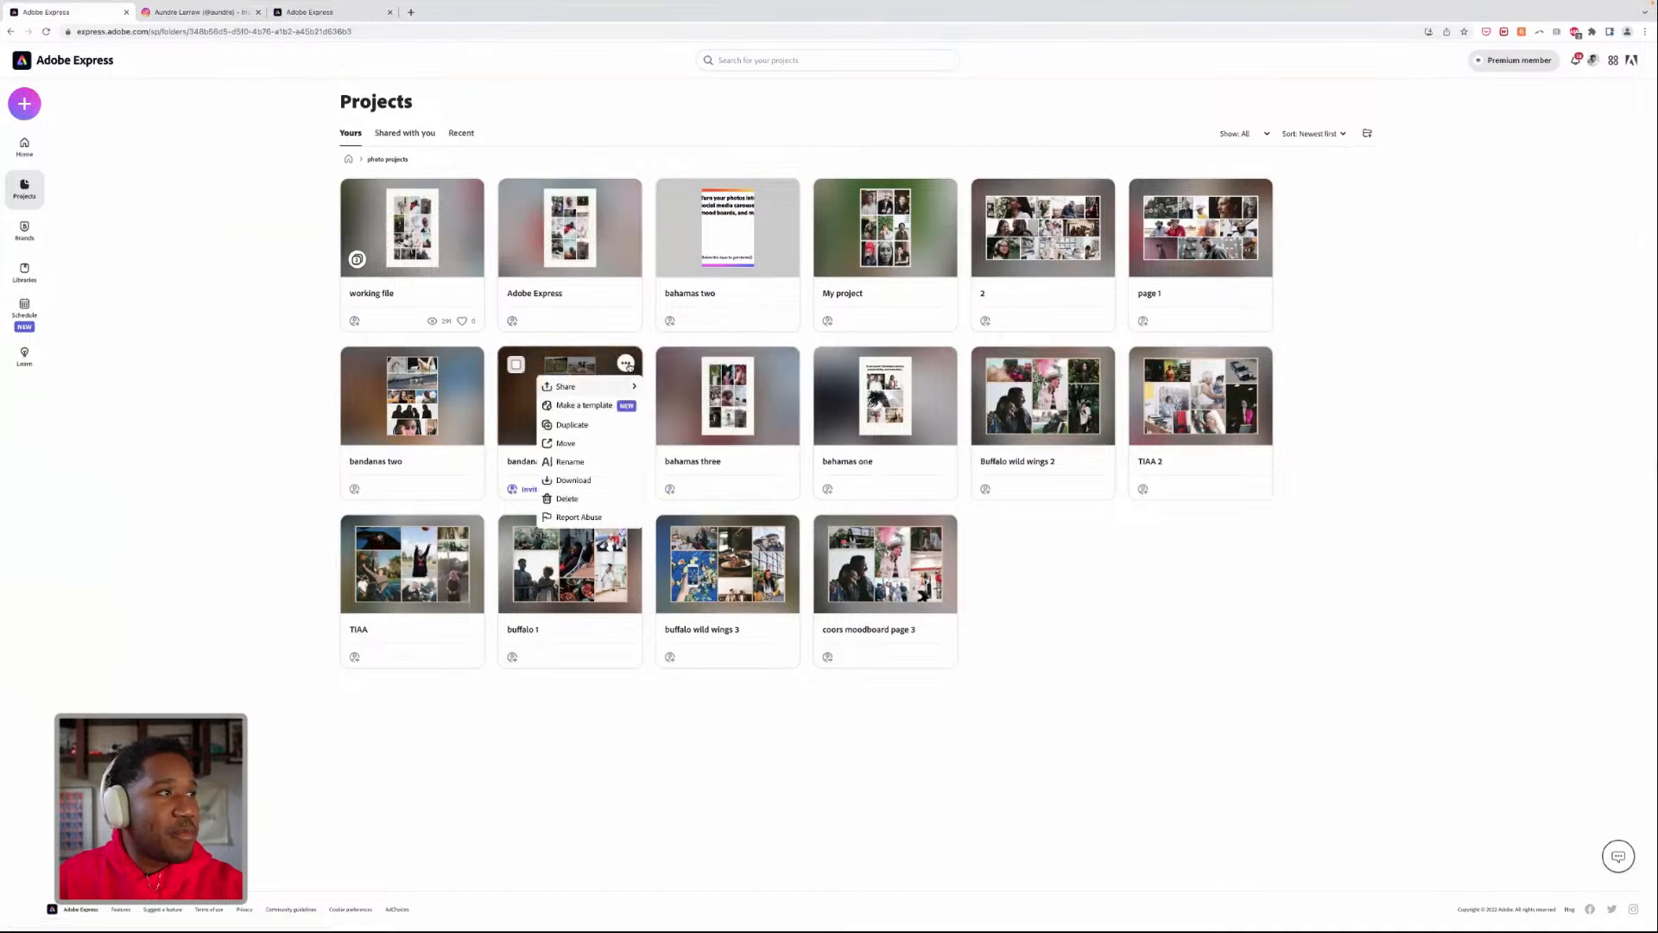
left_click(583, 478)
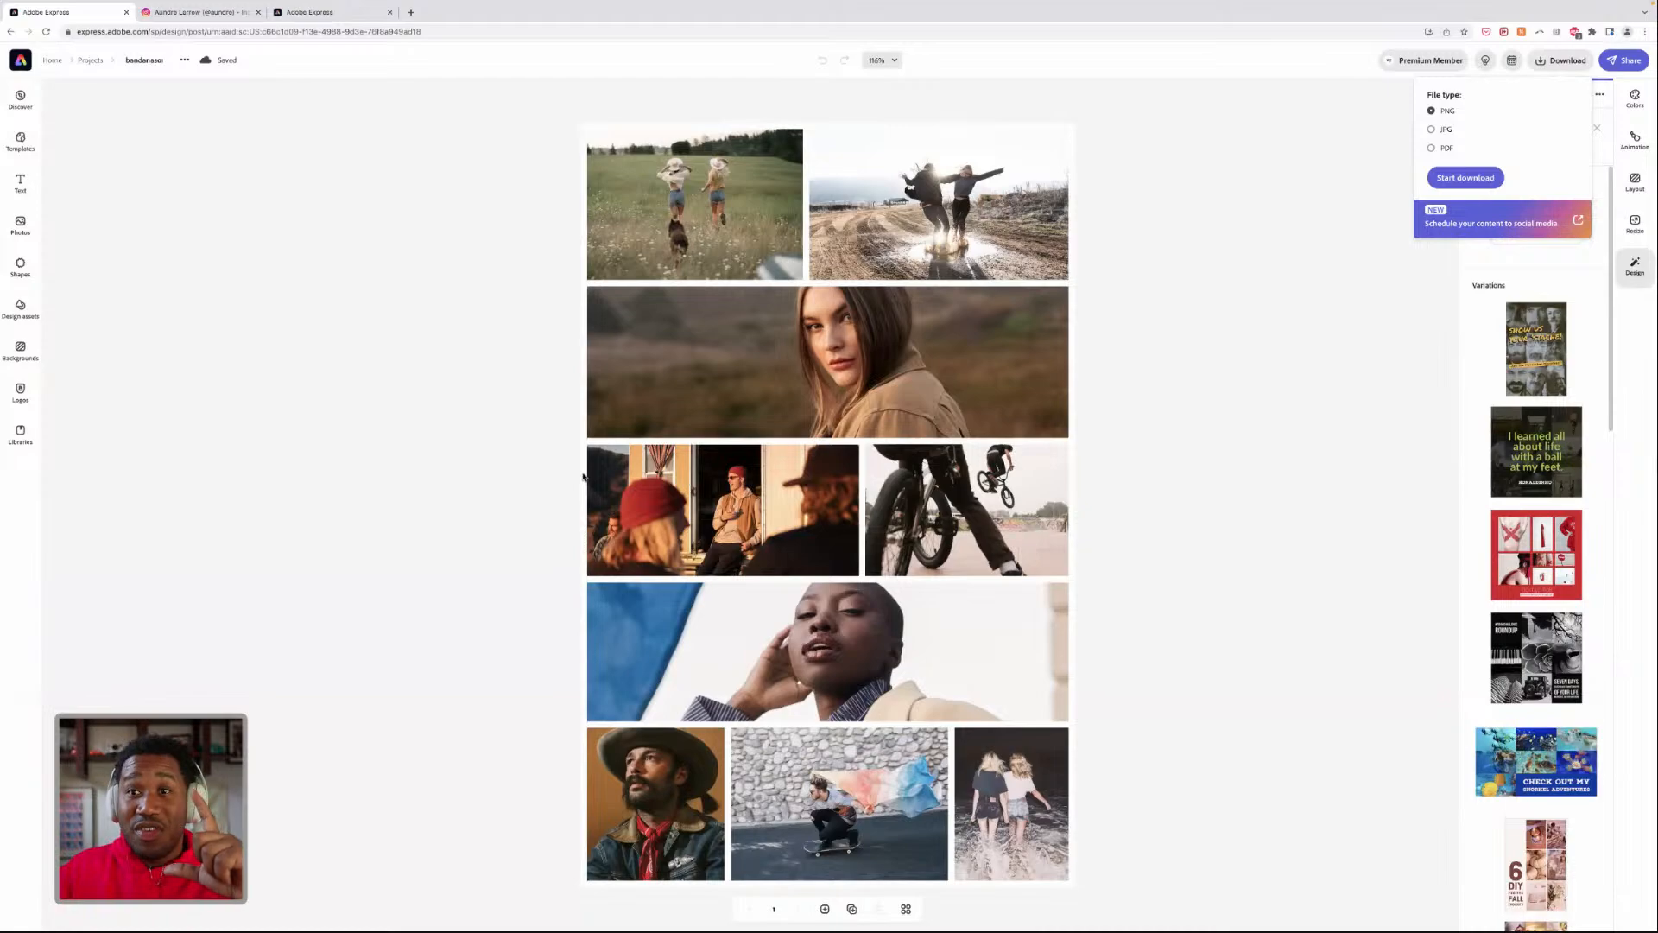
- Switch to the Keynote presentation to view its photo grid slide, and return to the projects overview in Adobe Express
key("ctrl+Right")
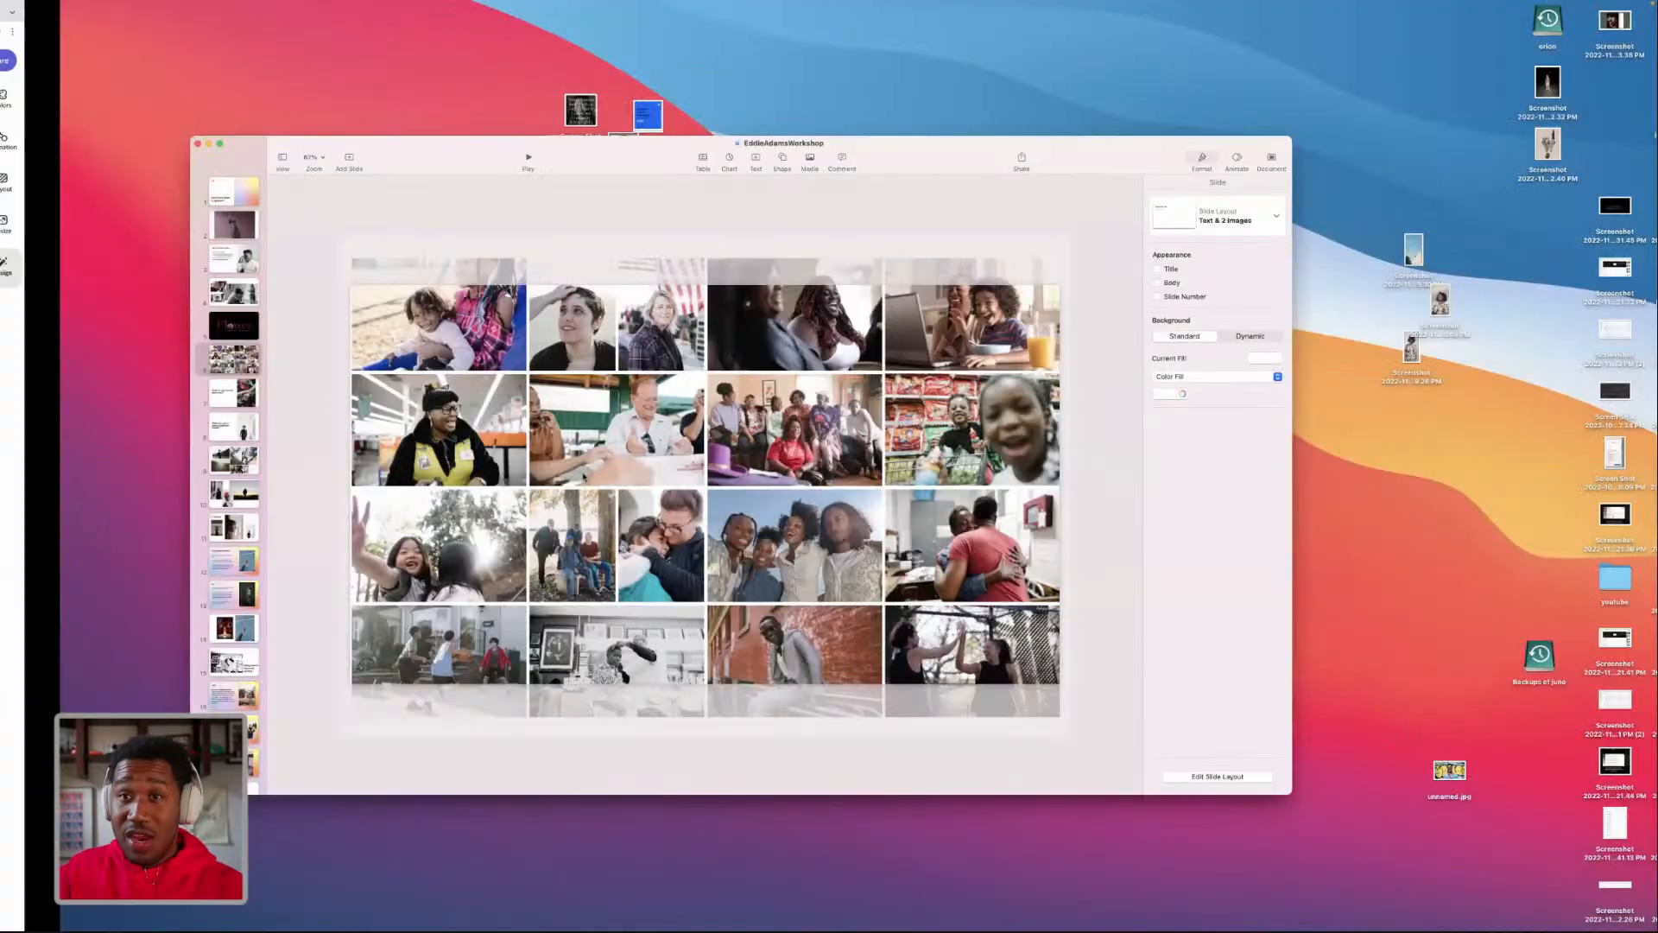
key("ctrl+Left")
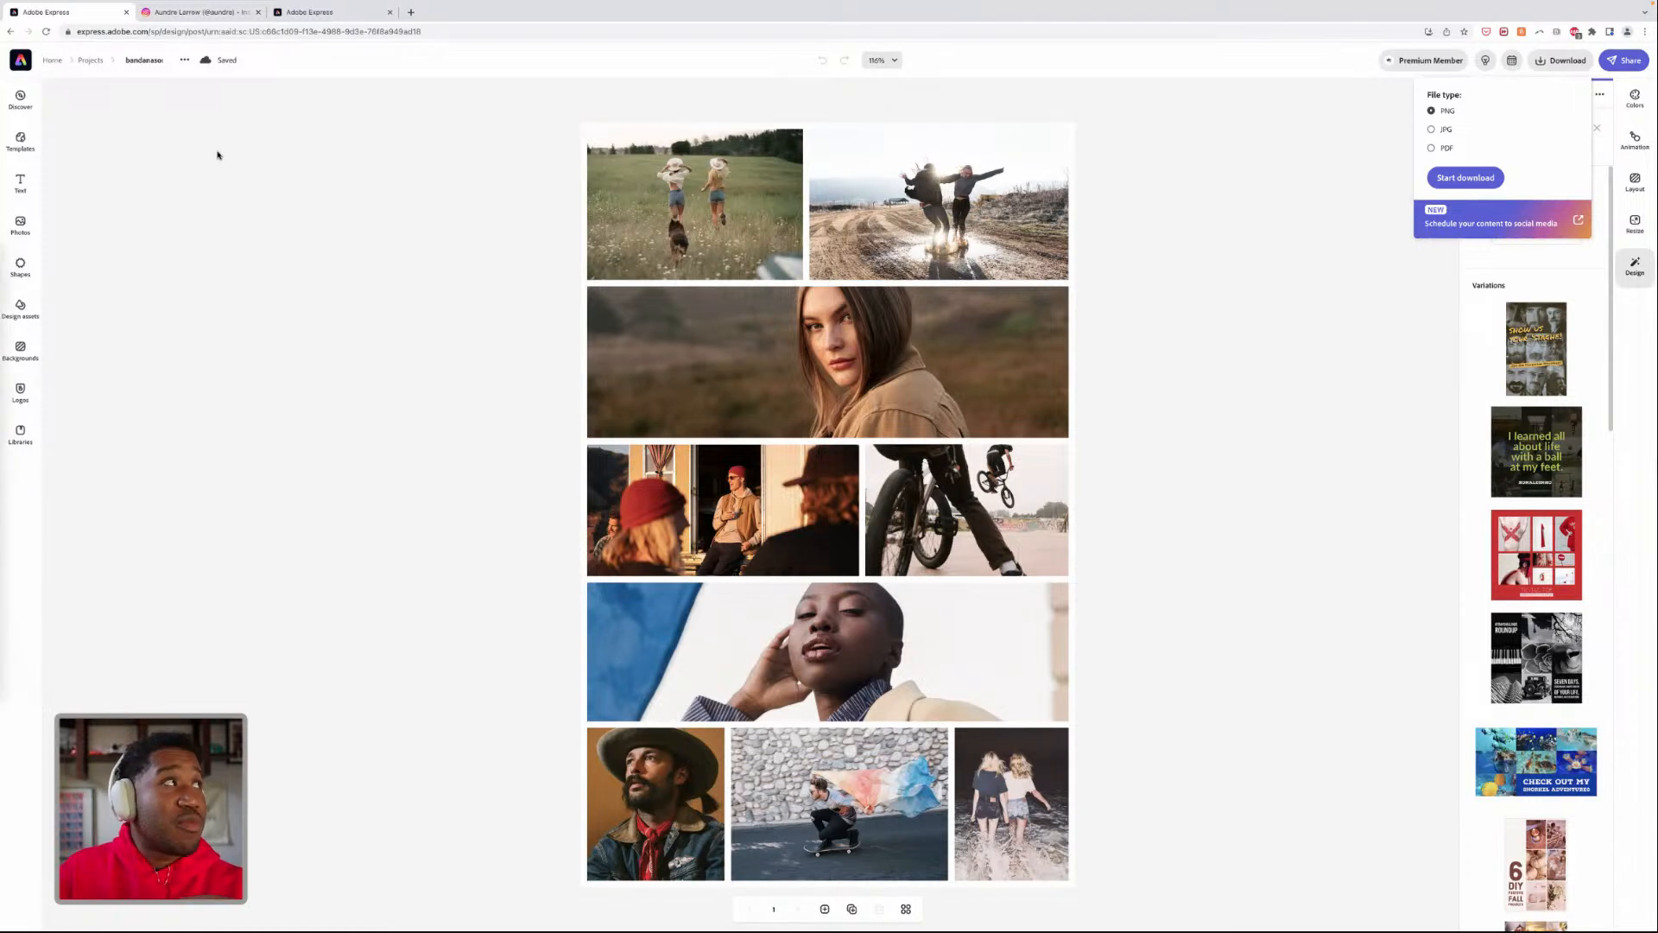
left_click(89, 61)
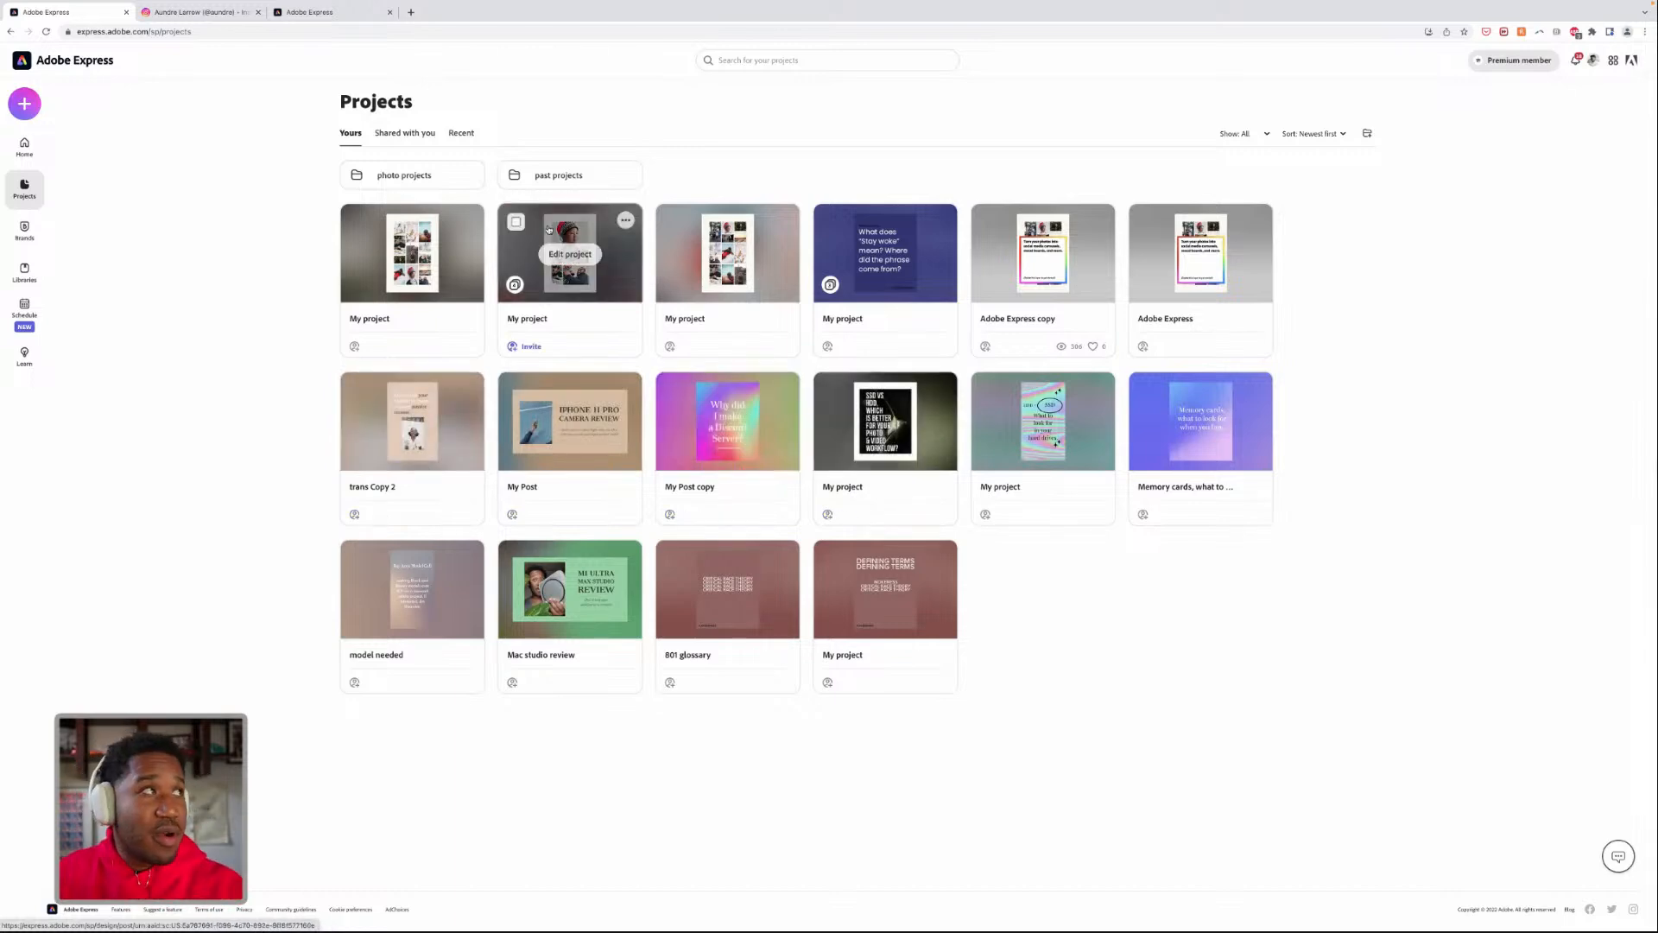
- Open the working file project from the photo projects folder and return to that folder
left_click(415, 179)
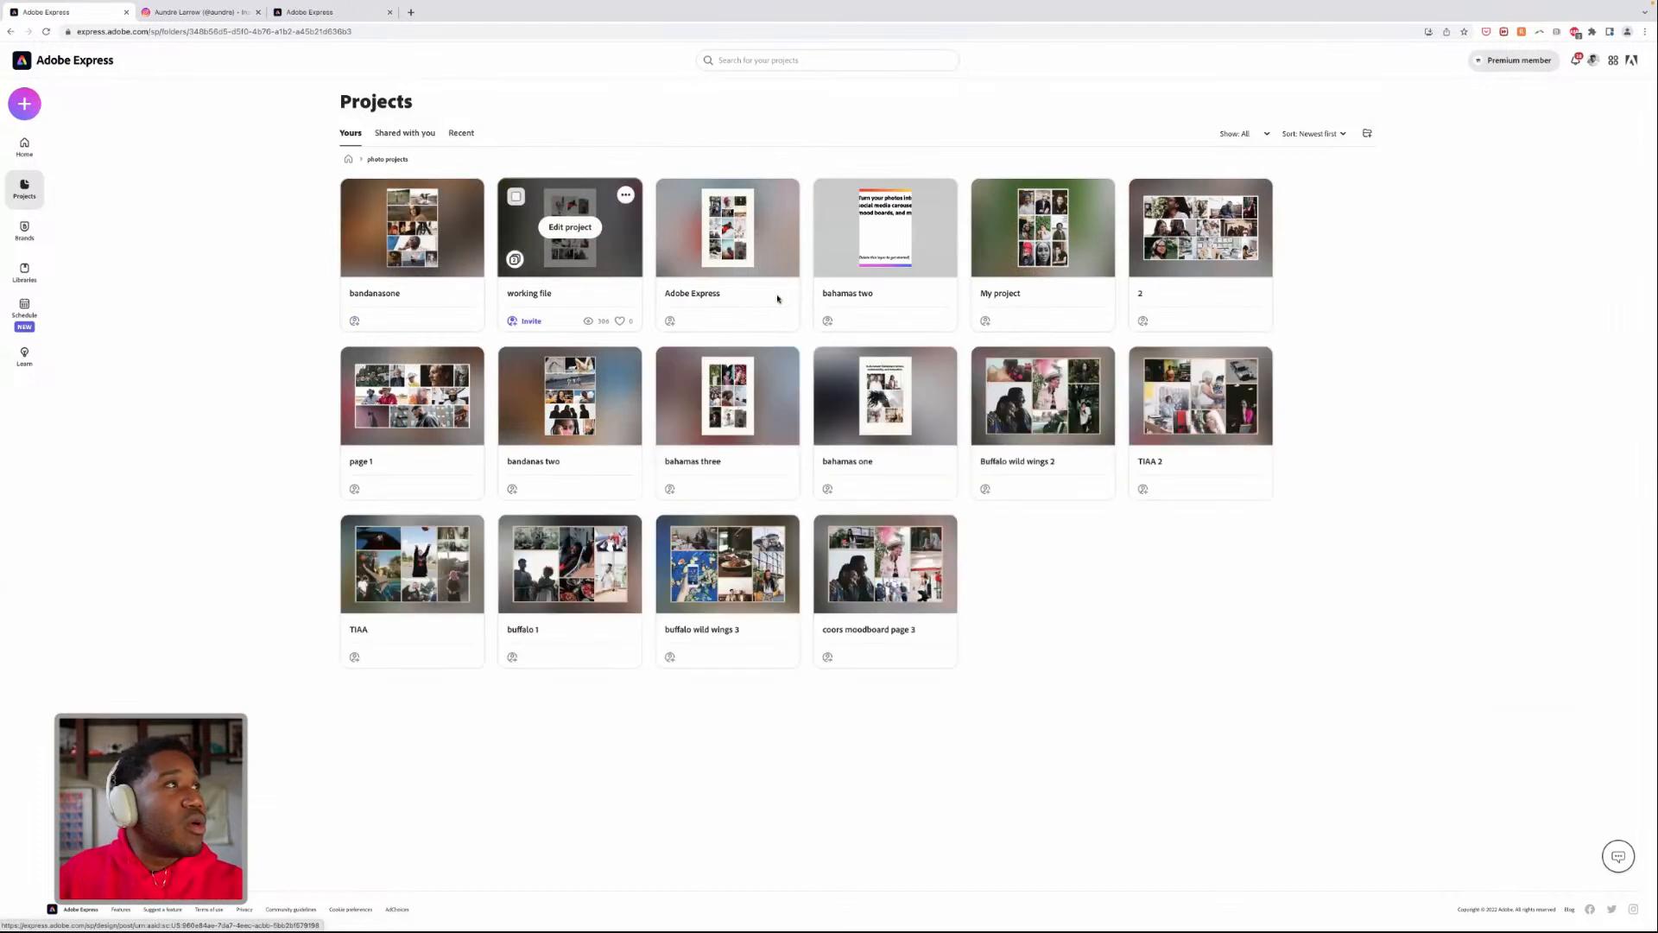
left_click(554, 231)
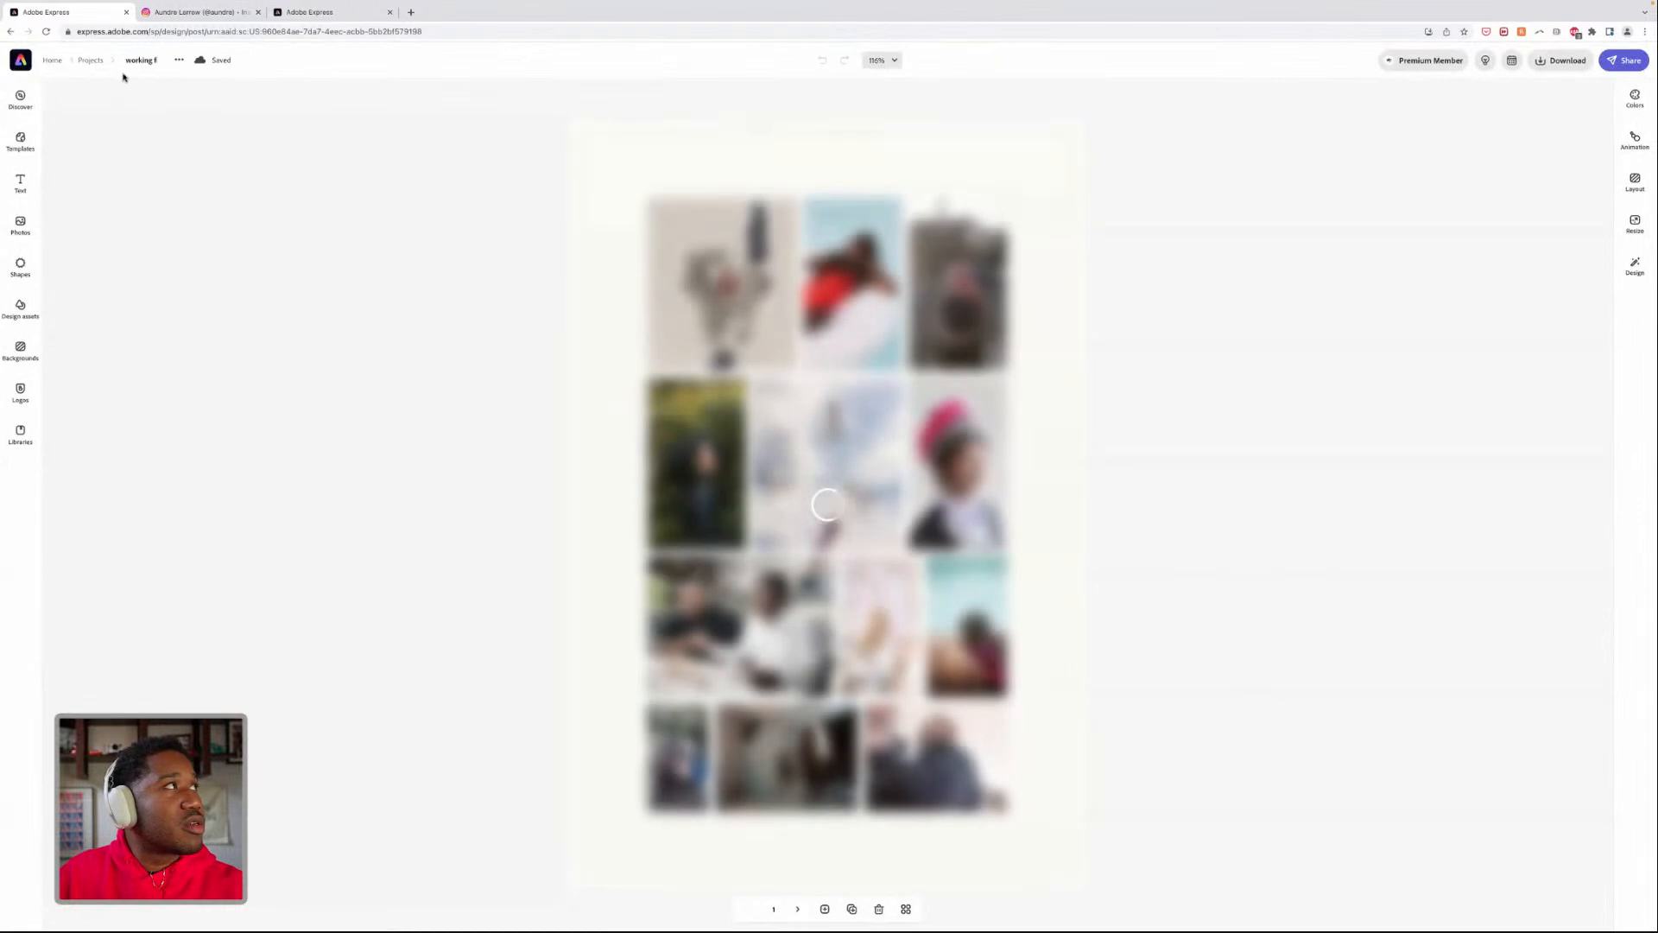
left_click(97, 67)
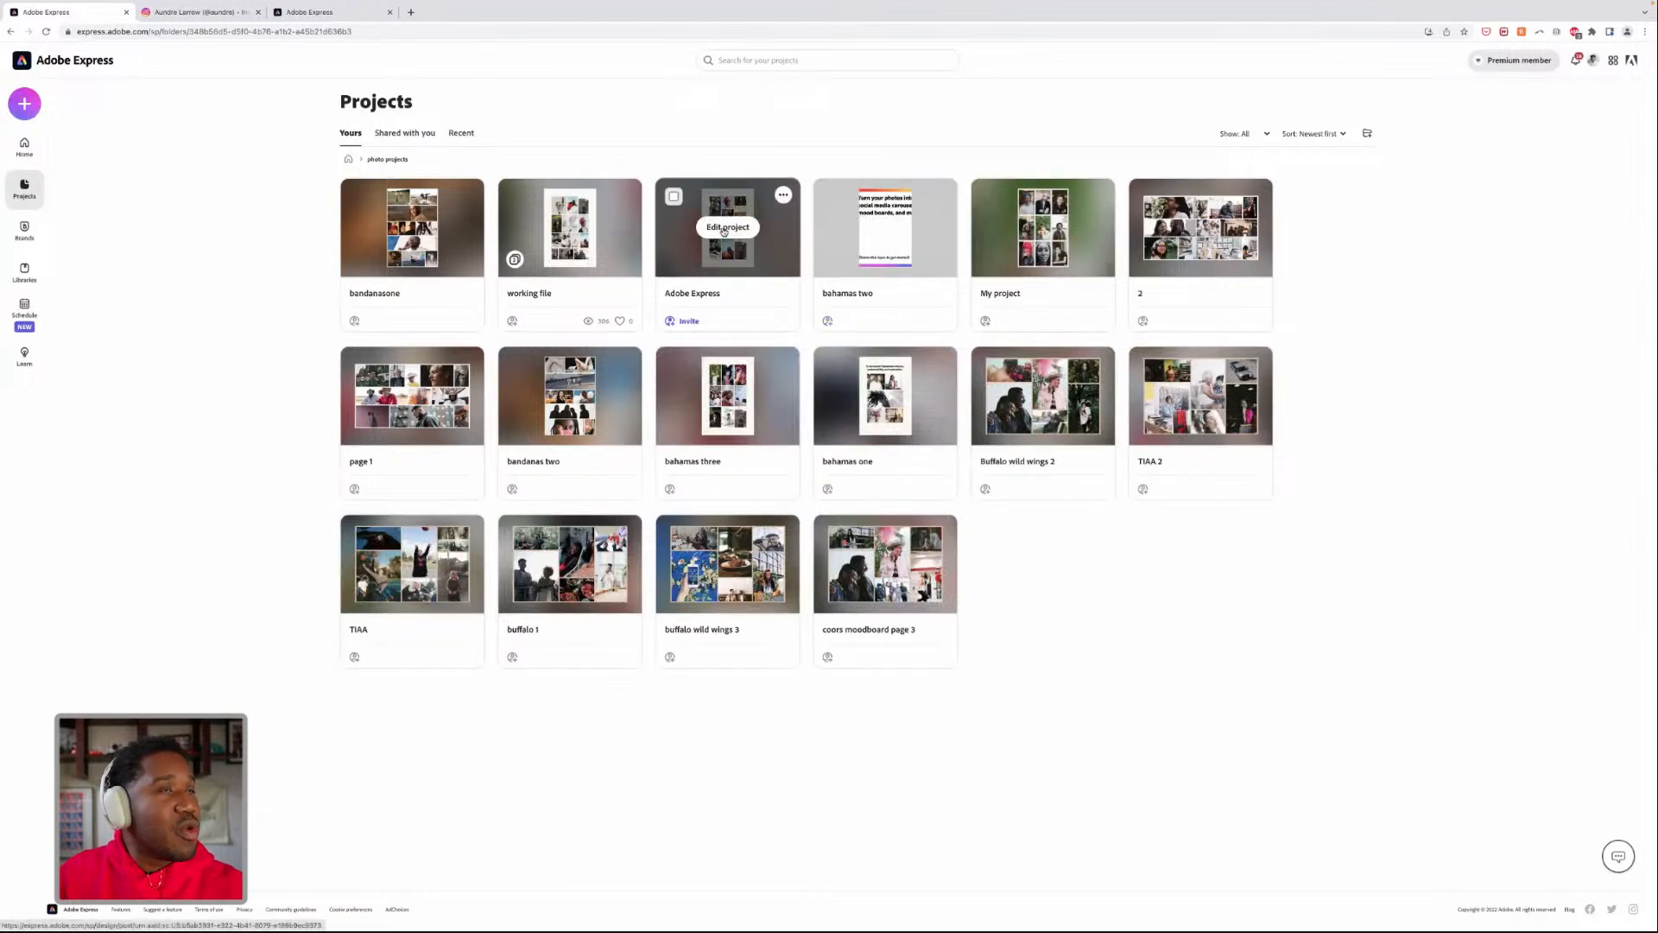
- Open the project named Adobe Express and examine its collage up close and in the all-pages overview
left_click(724, 228)
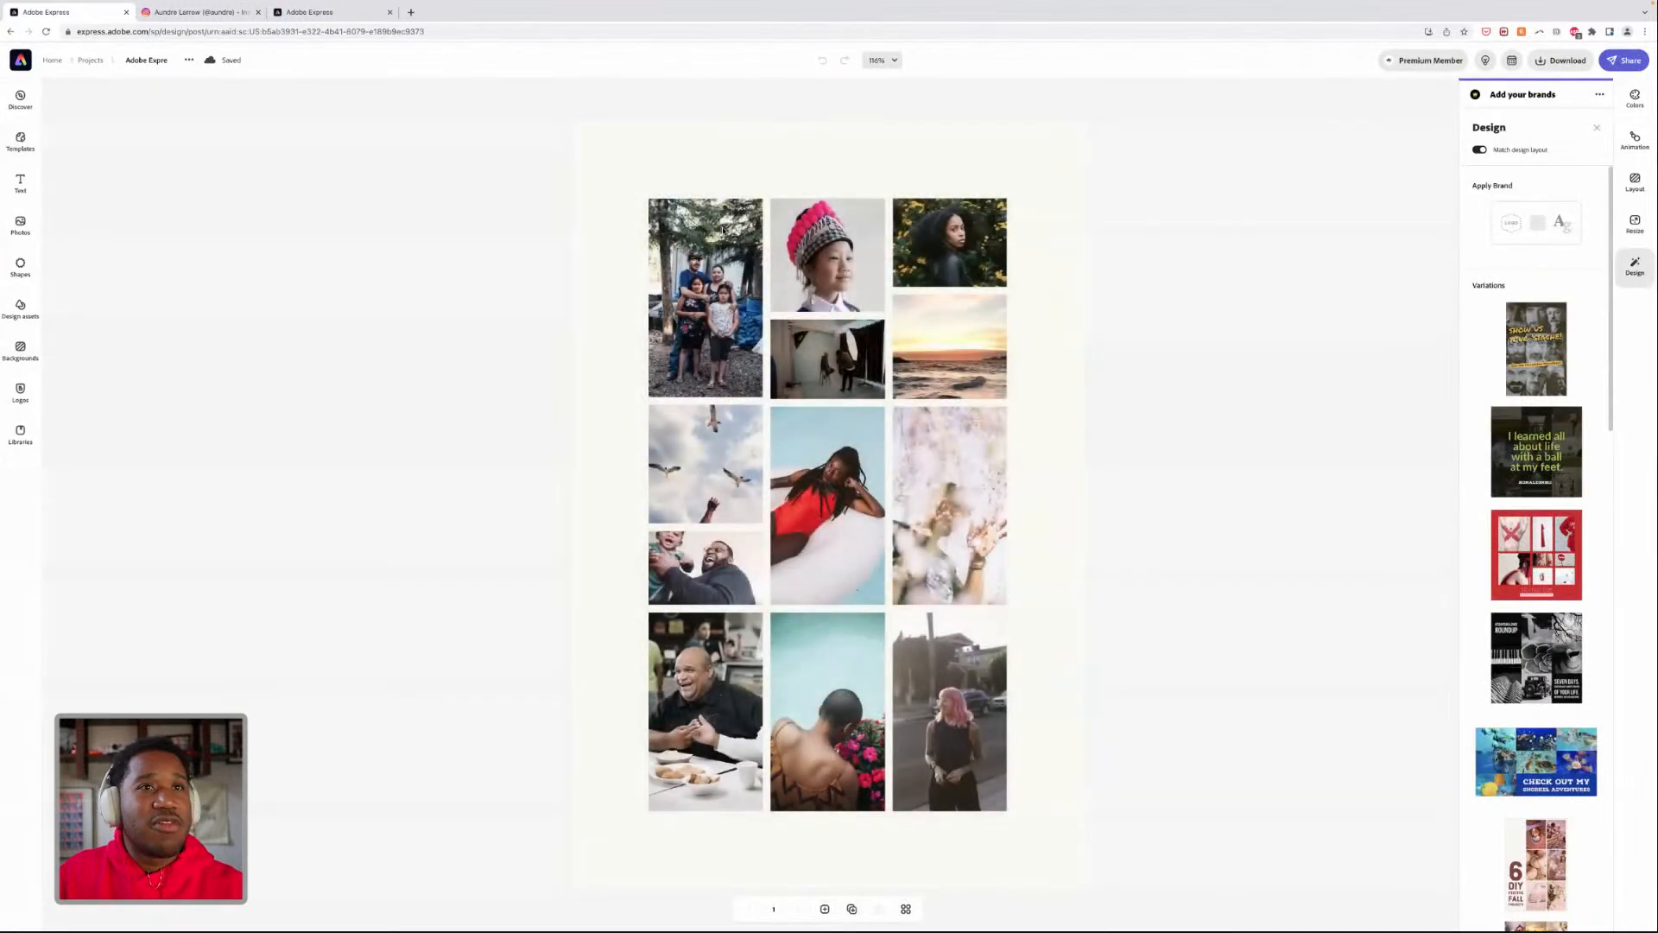
left_click(734, 324)
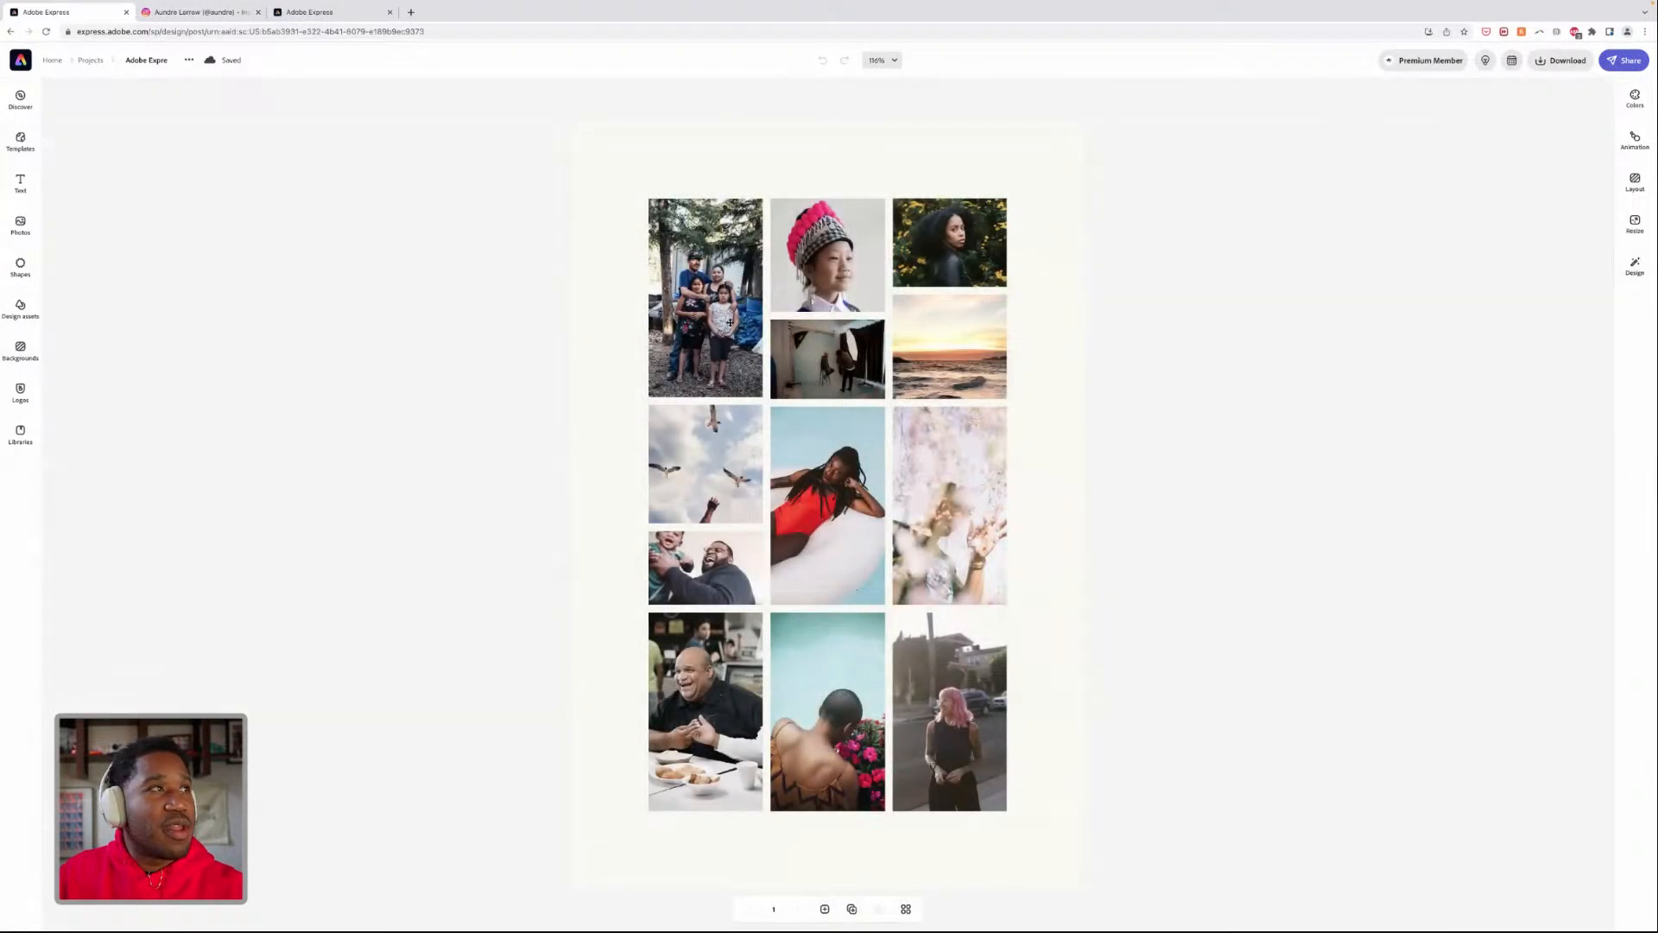
left_click(1166, 594)
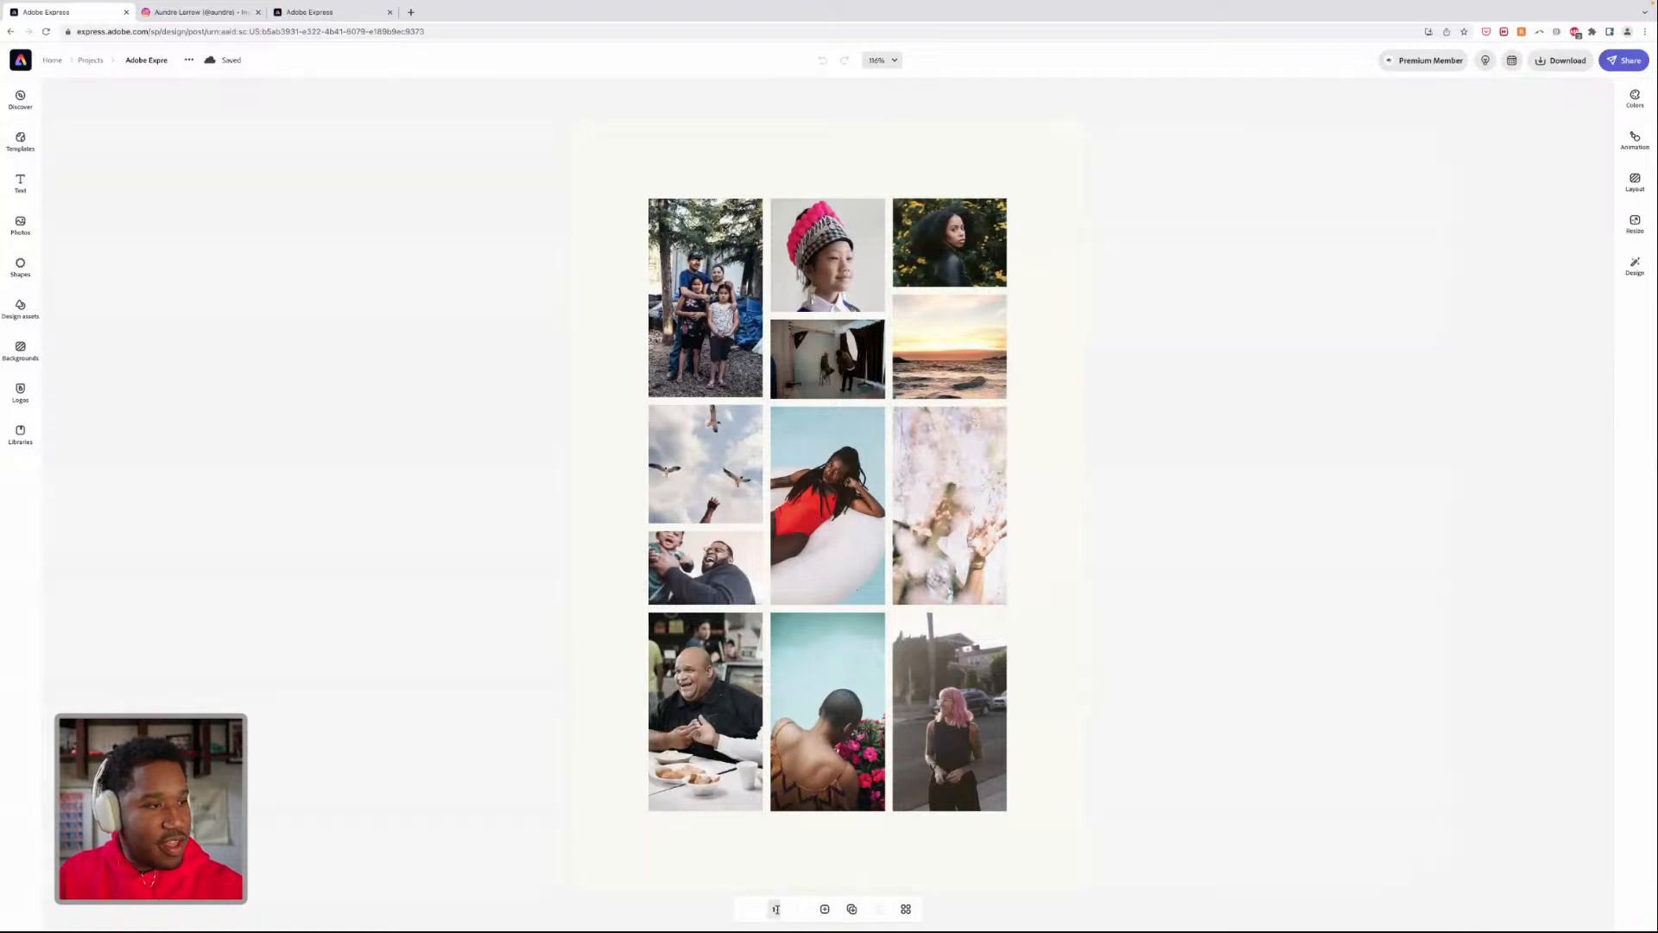
scroll(776, 909, "up", 5)
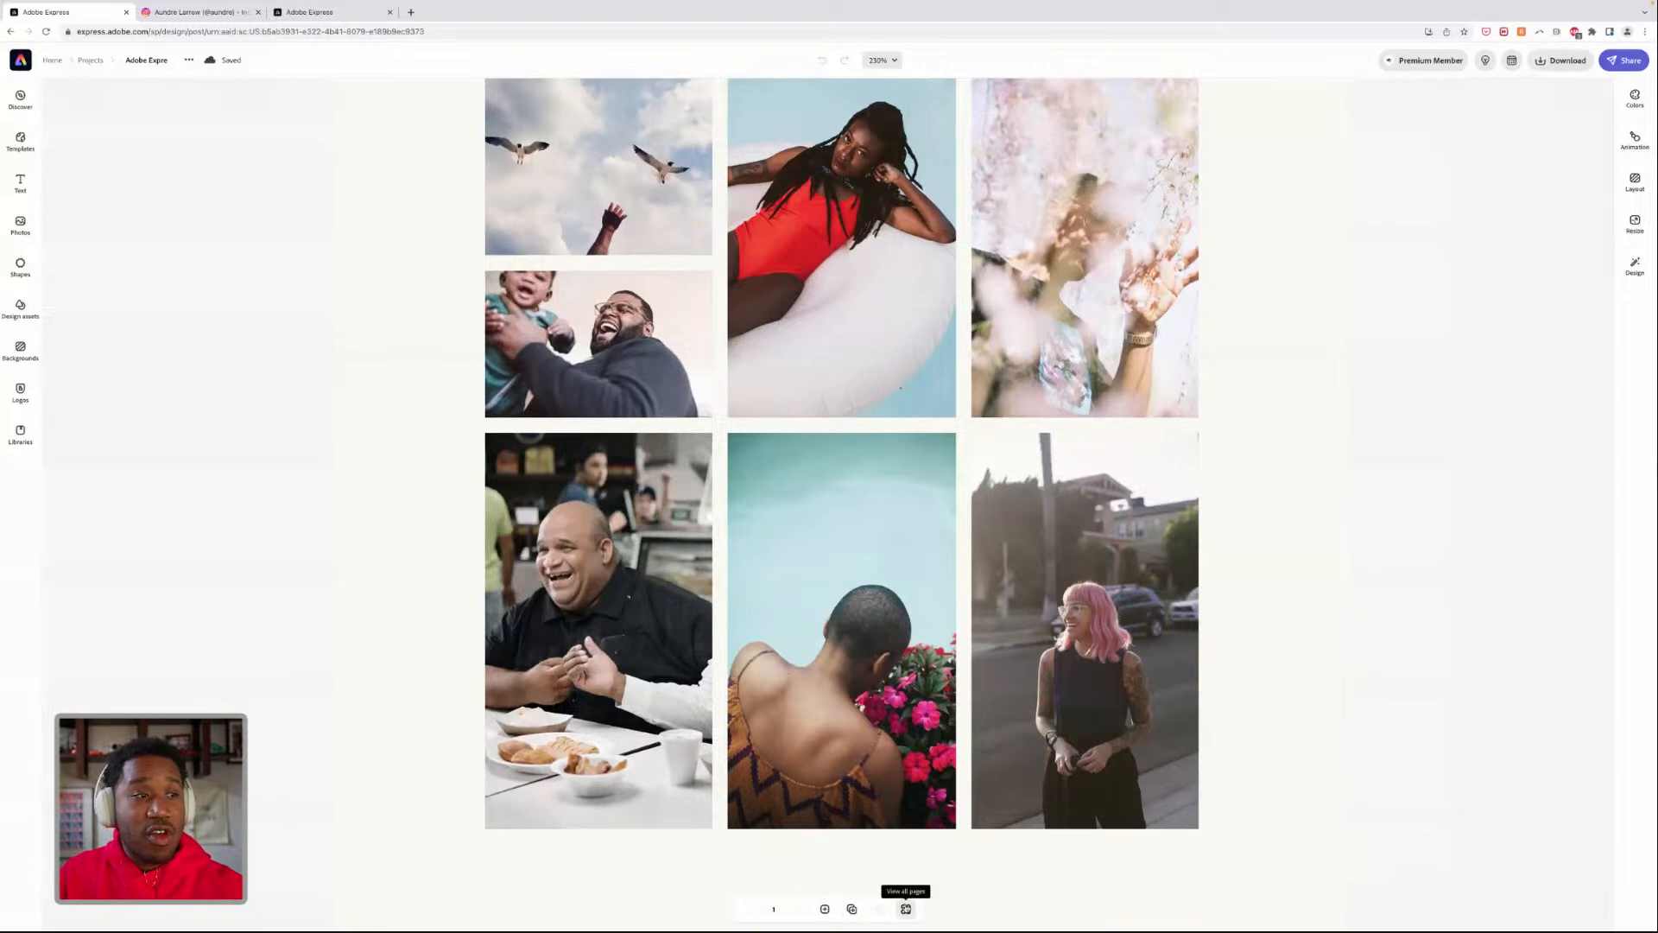
left_click(905, 908)
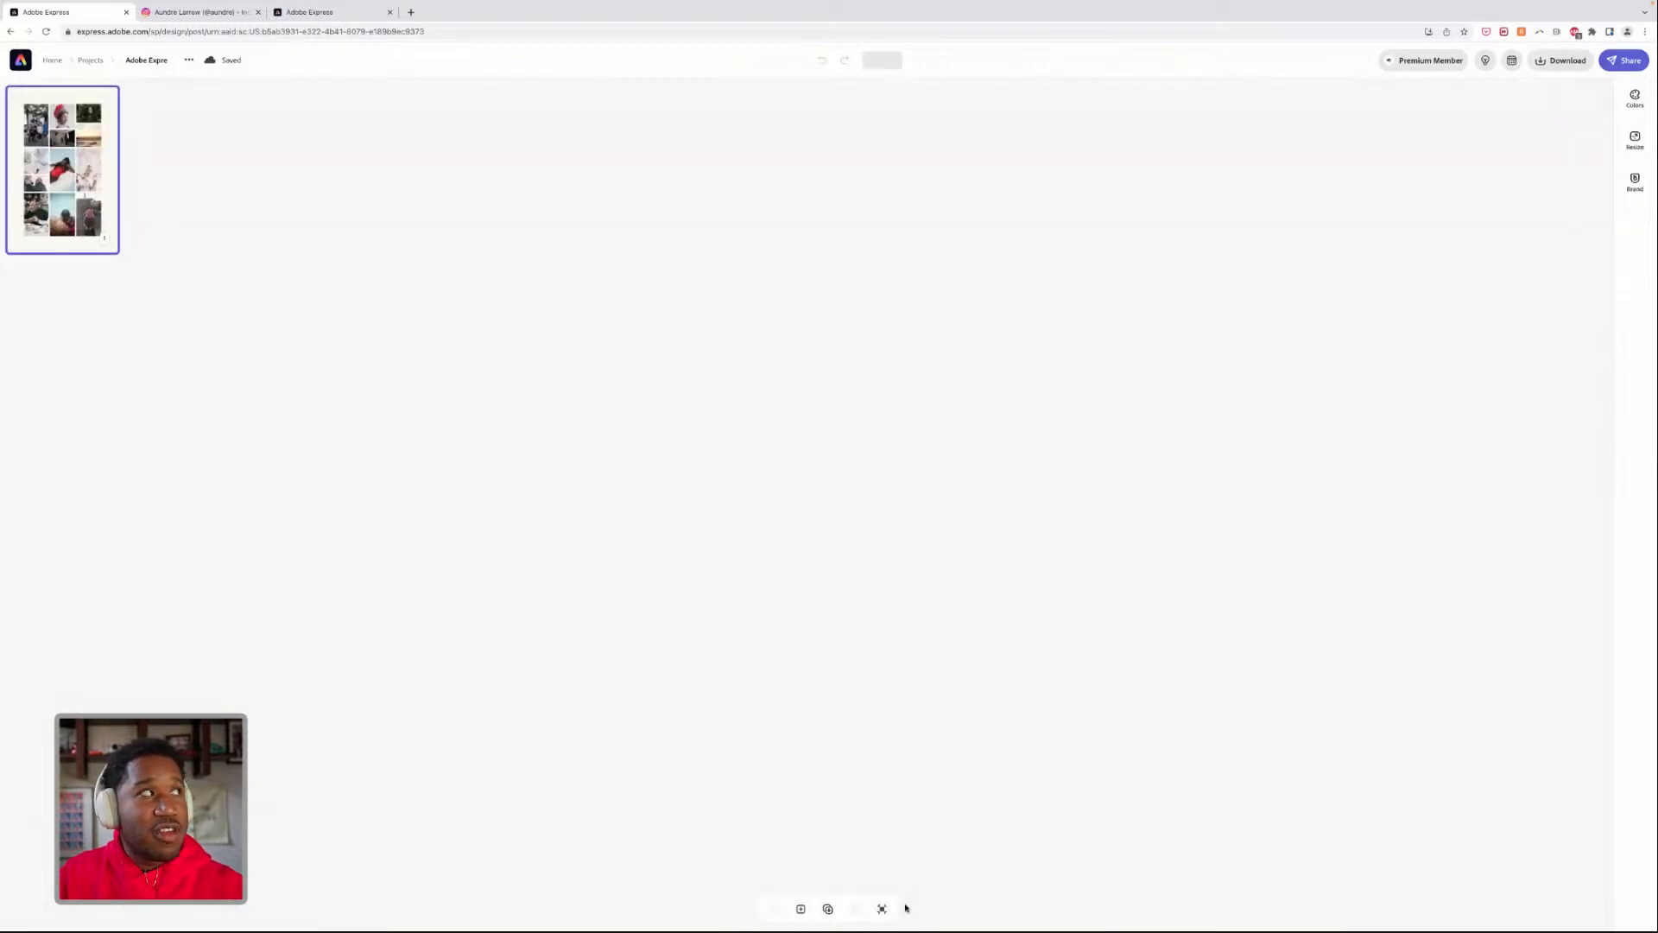
left_click(882, 908)
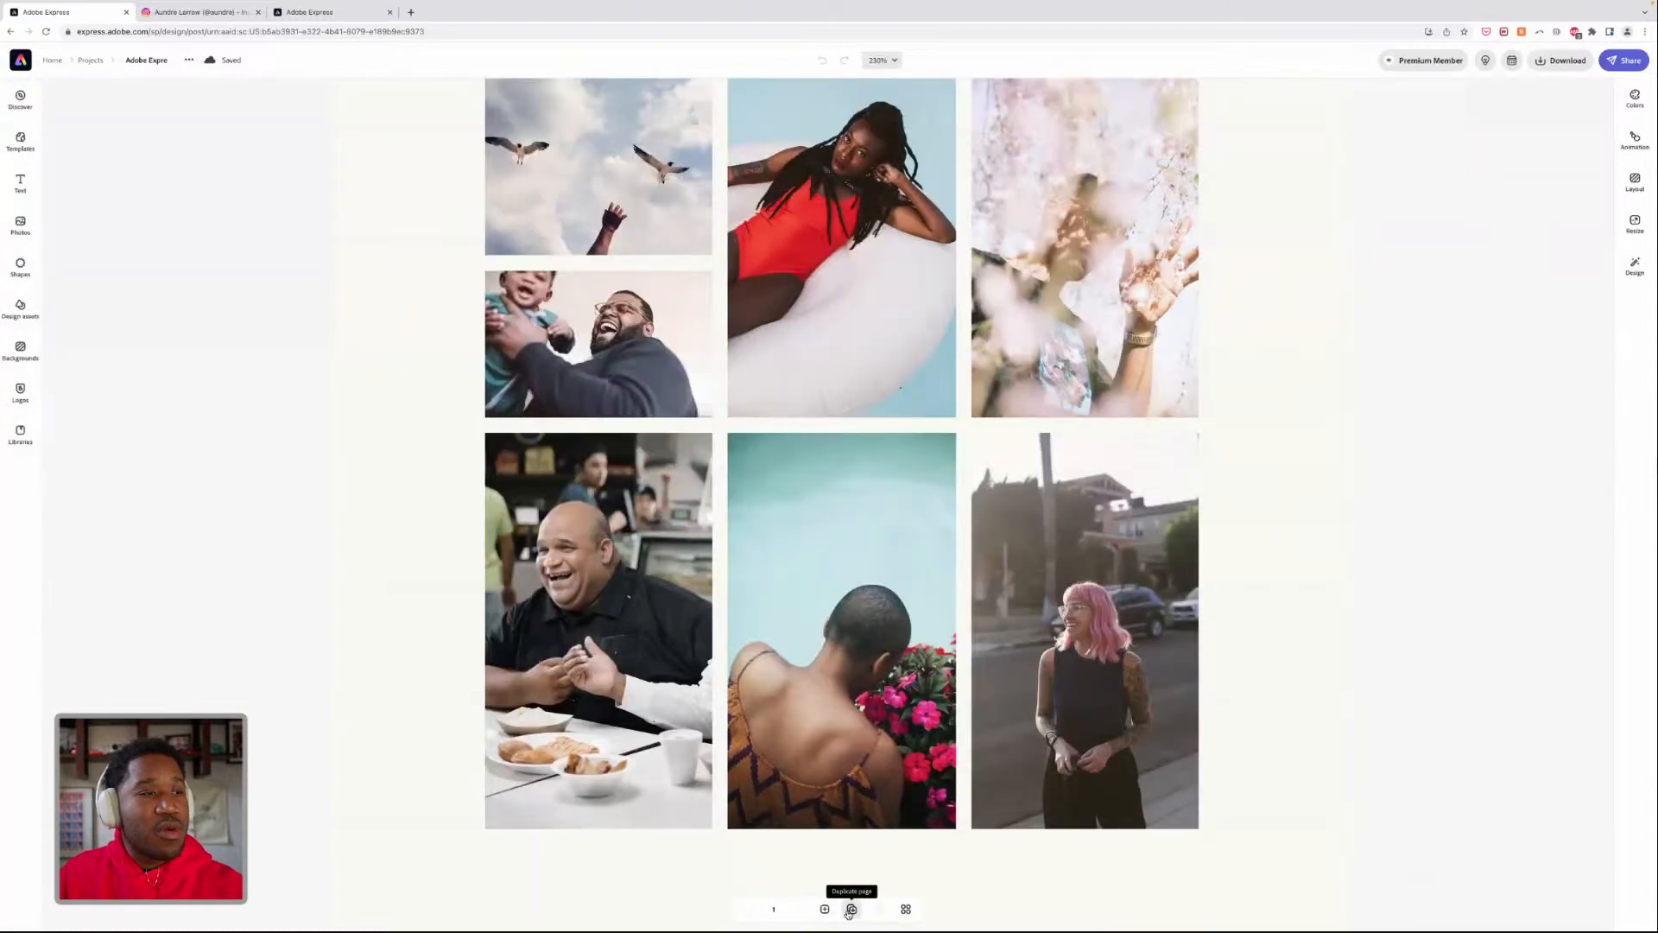
- Duplicate the collage page as a second page of the project
left_click(851, 909)
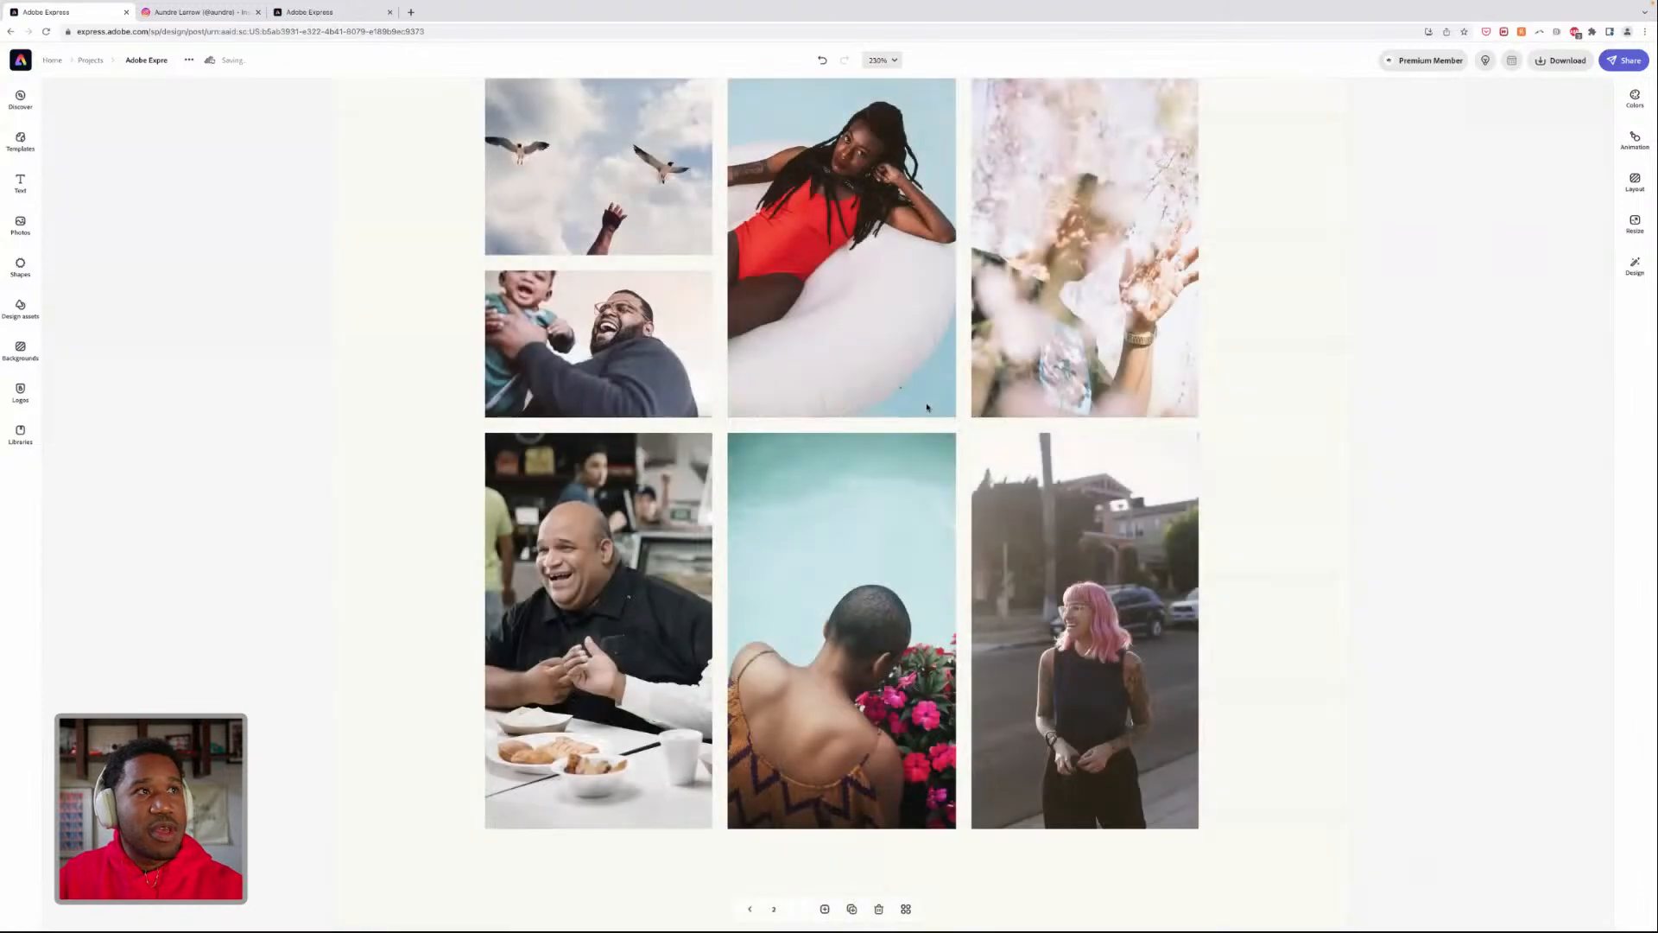
scroll(926, 407, "down", 6)
scroll(928, 404, "down", 2)
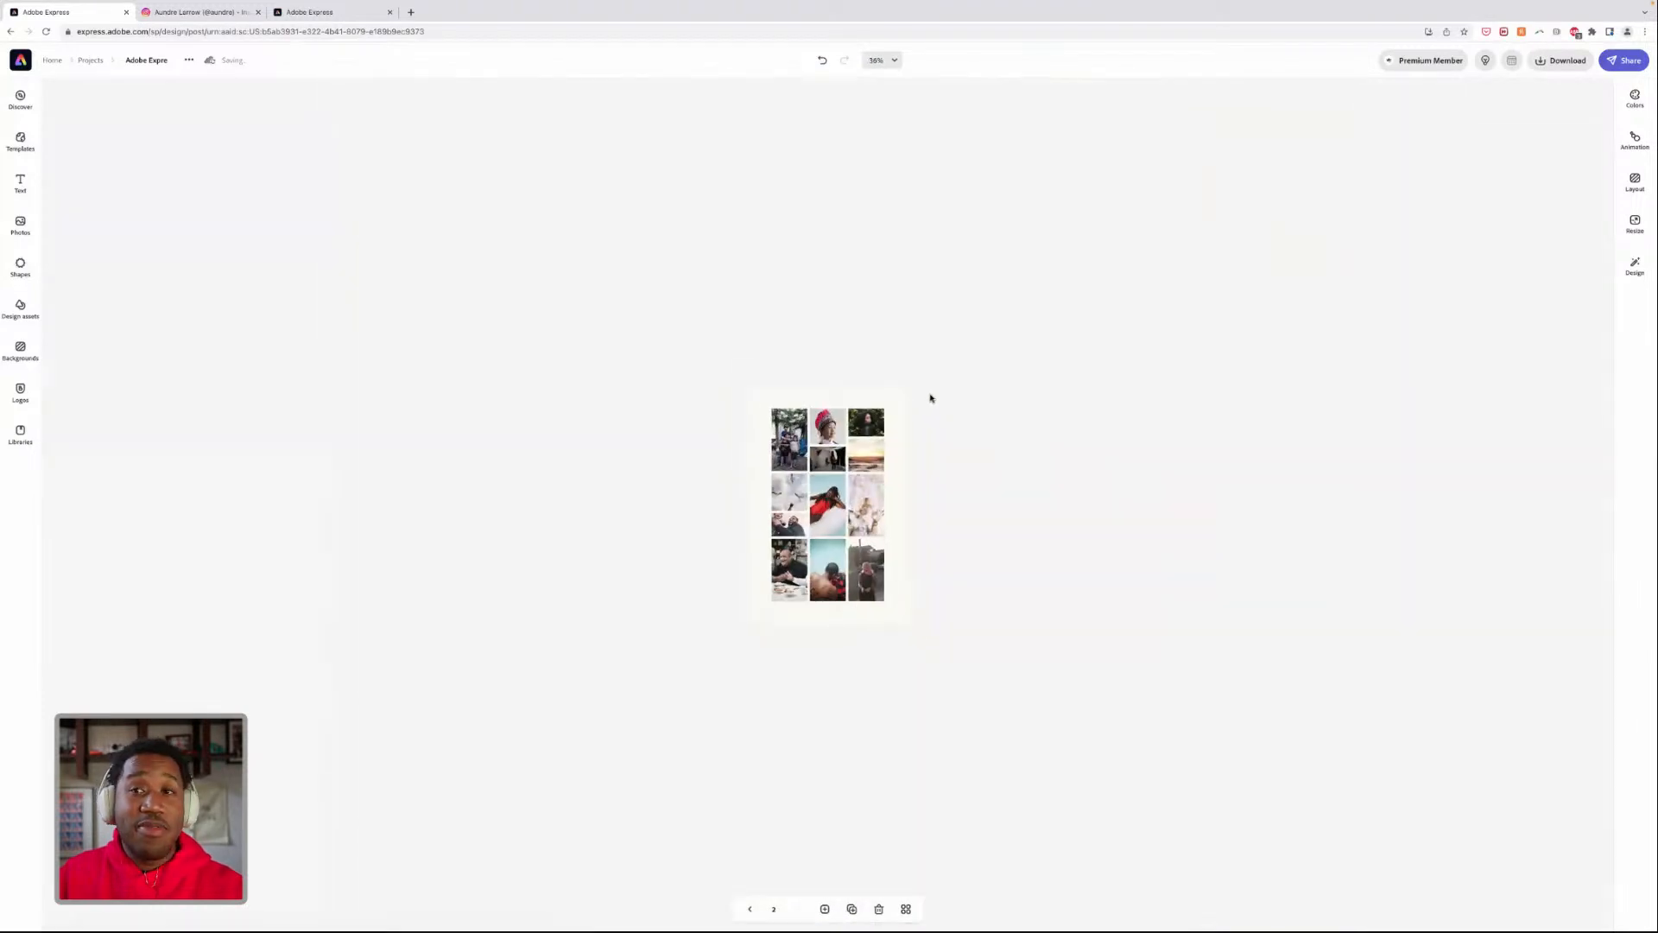
scroll(932, 390, "up", 5)
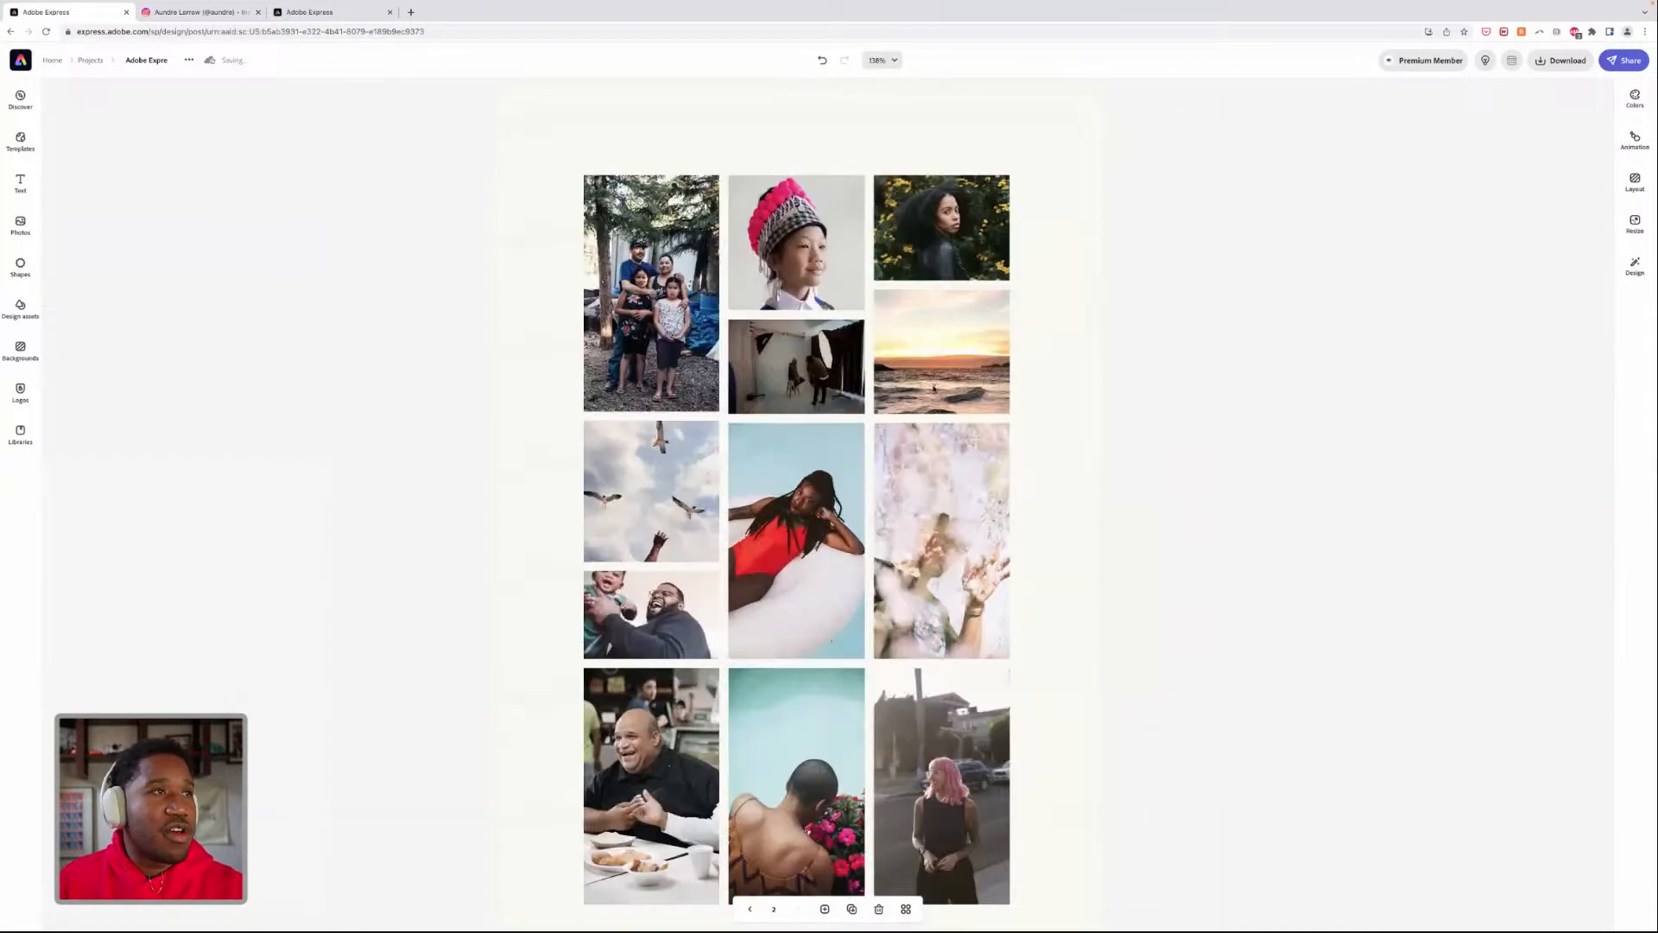
- Replace the seagull photo on the second page with the desktop screenshot of the figure standing against a black background
left_click(708, 492)
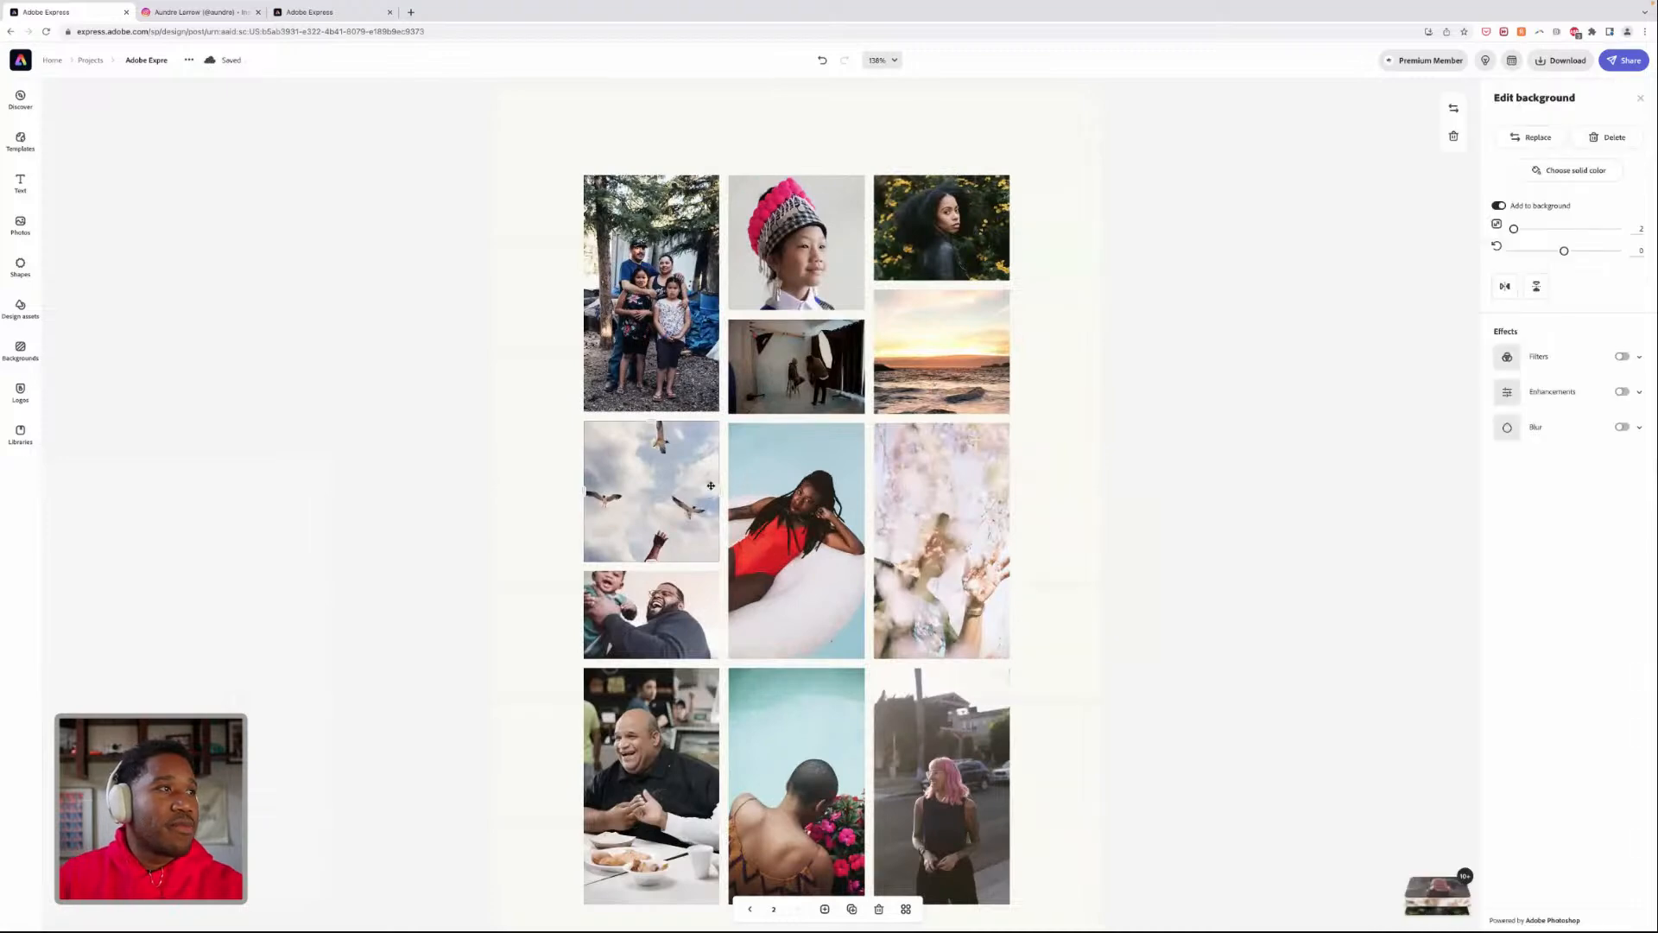
left_click(1538, 137)
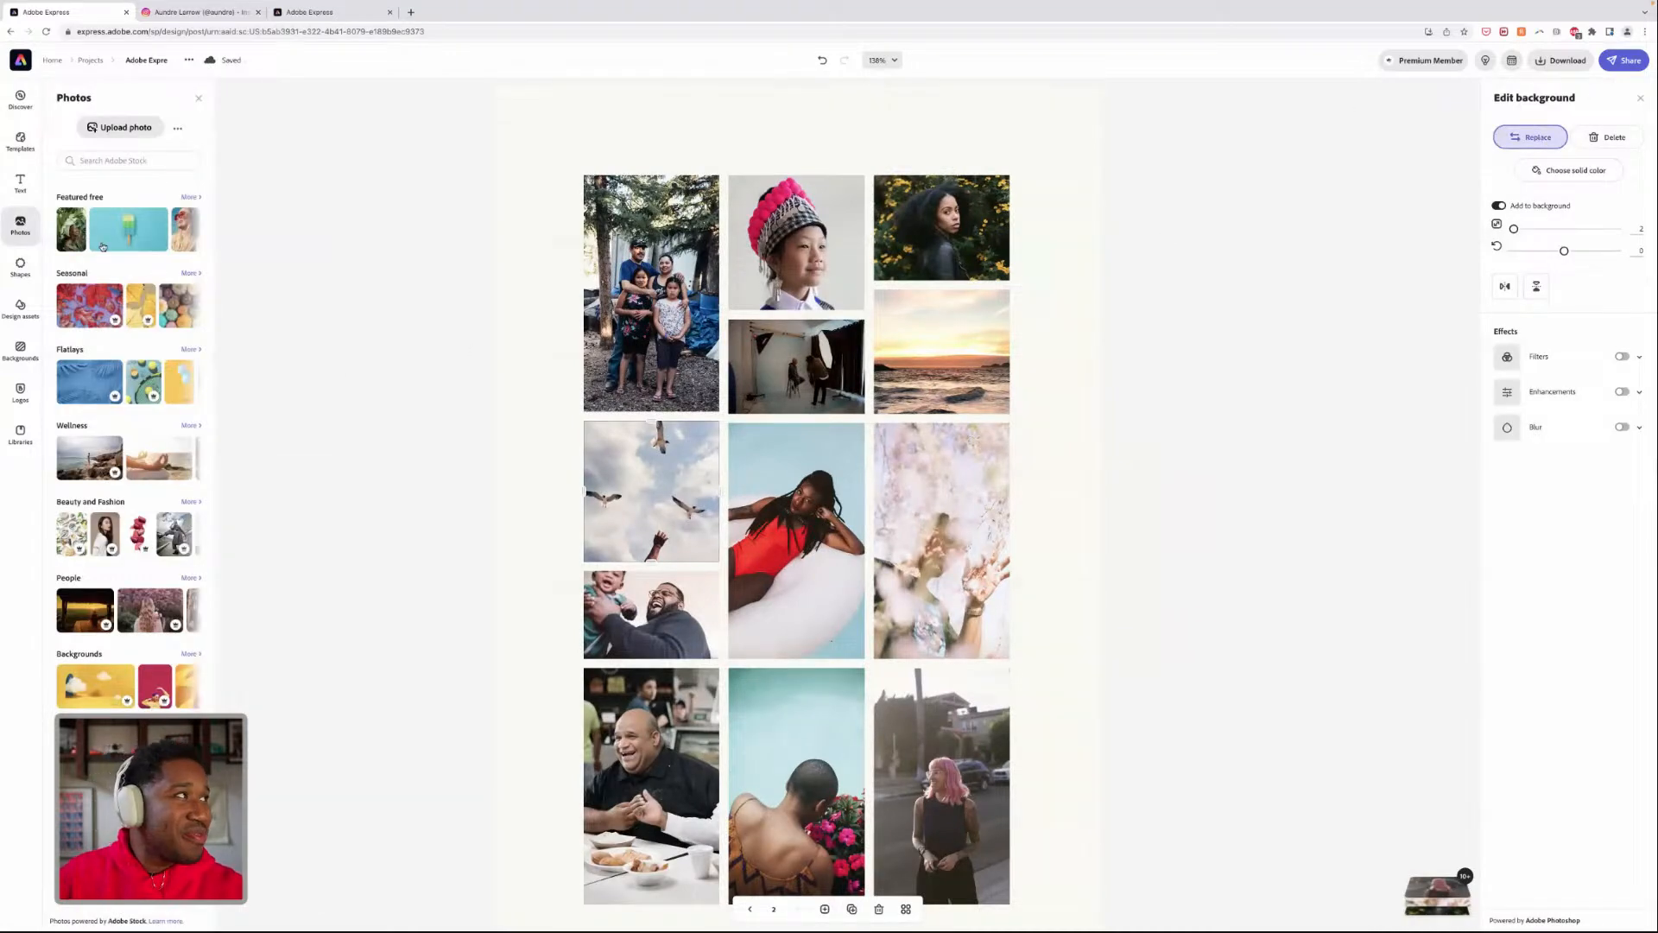
left_click(138, 128)
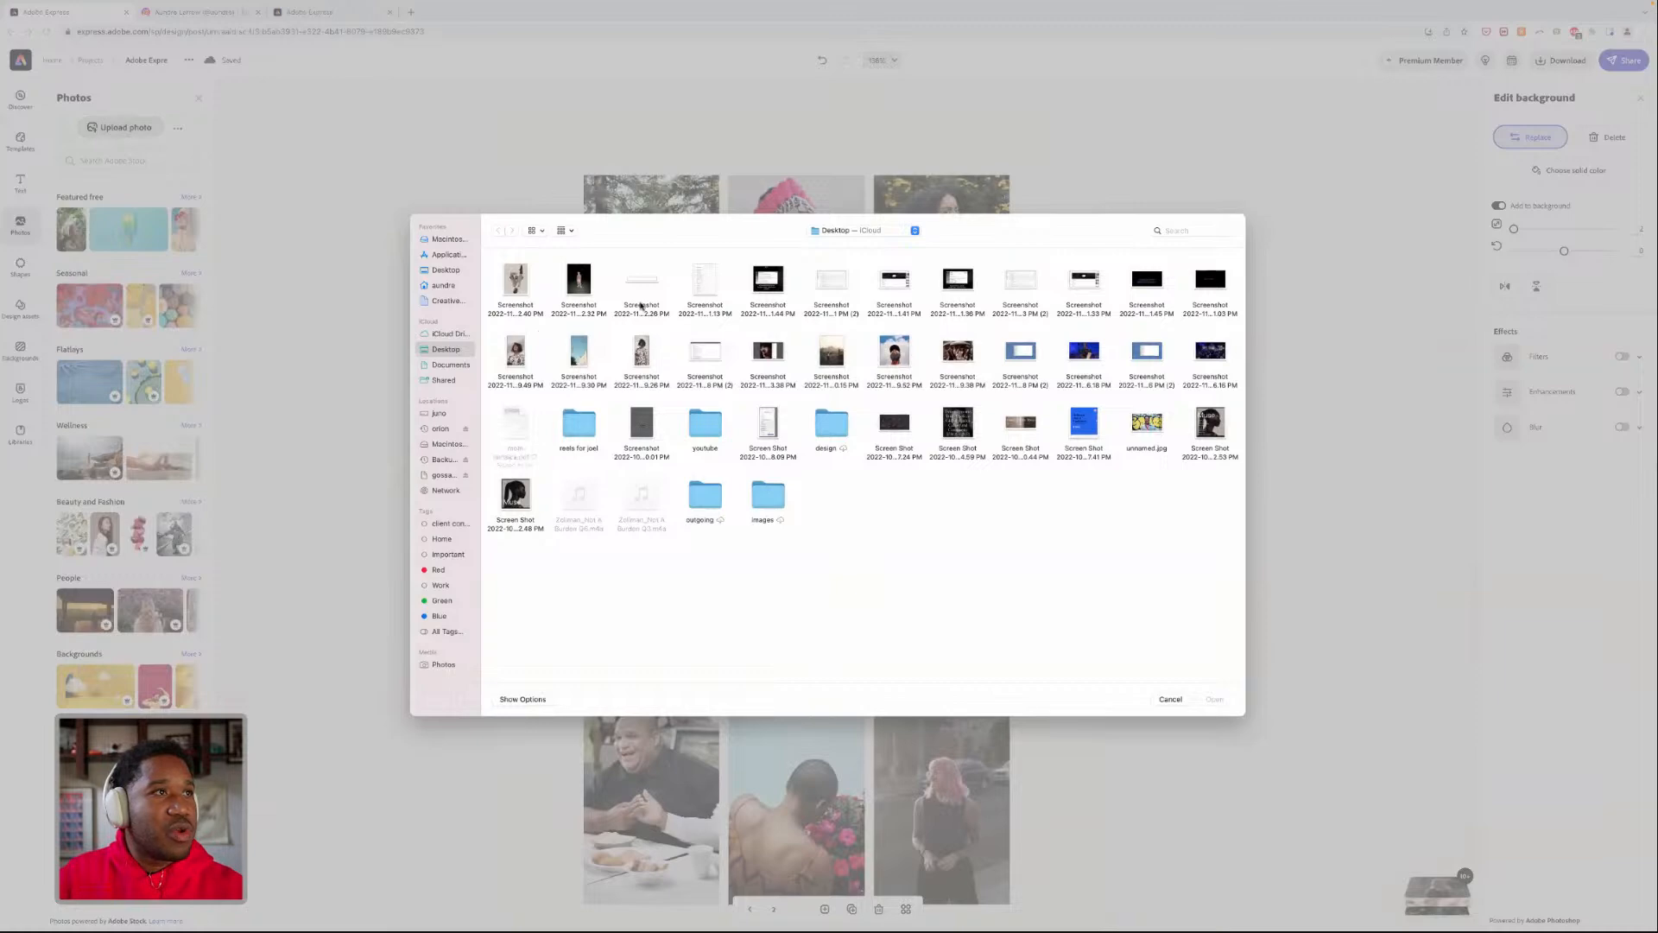
left_click(579, 278)
double_click(579, 278)
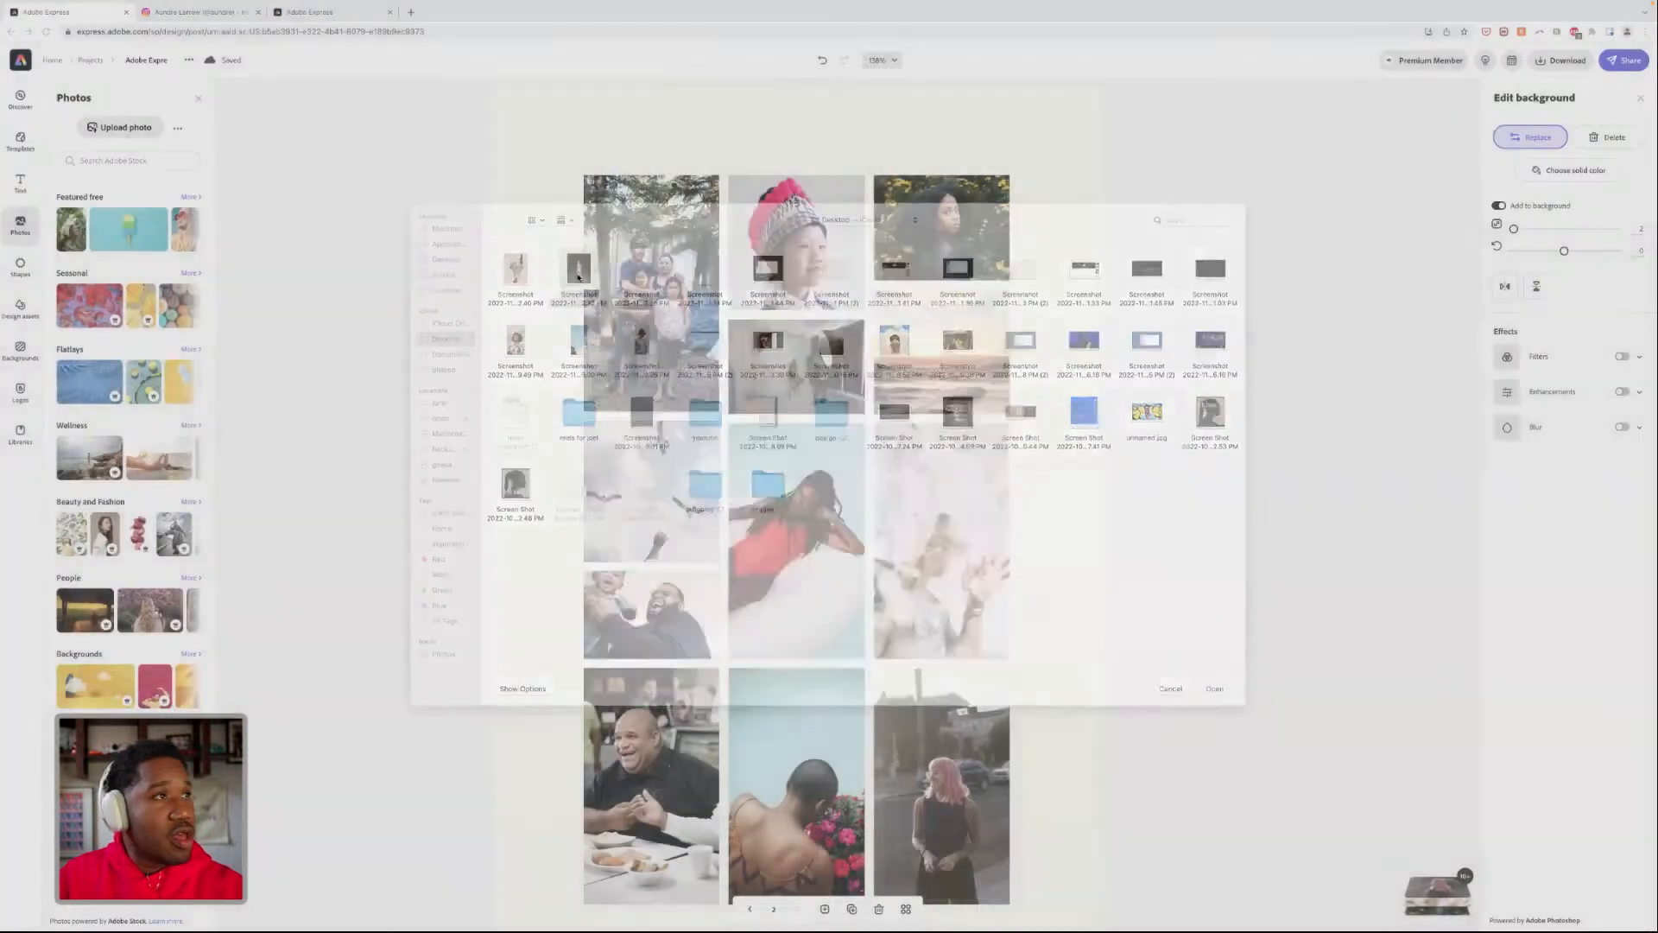
left_click(1103, 480)
- Replace the photo of the woman among yellow flowers with the raised-arm, rust-shirt portrait from the Lightroom album 08292022_birdcollective
left_click(902, 197)
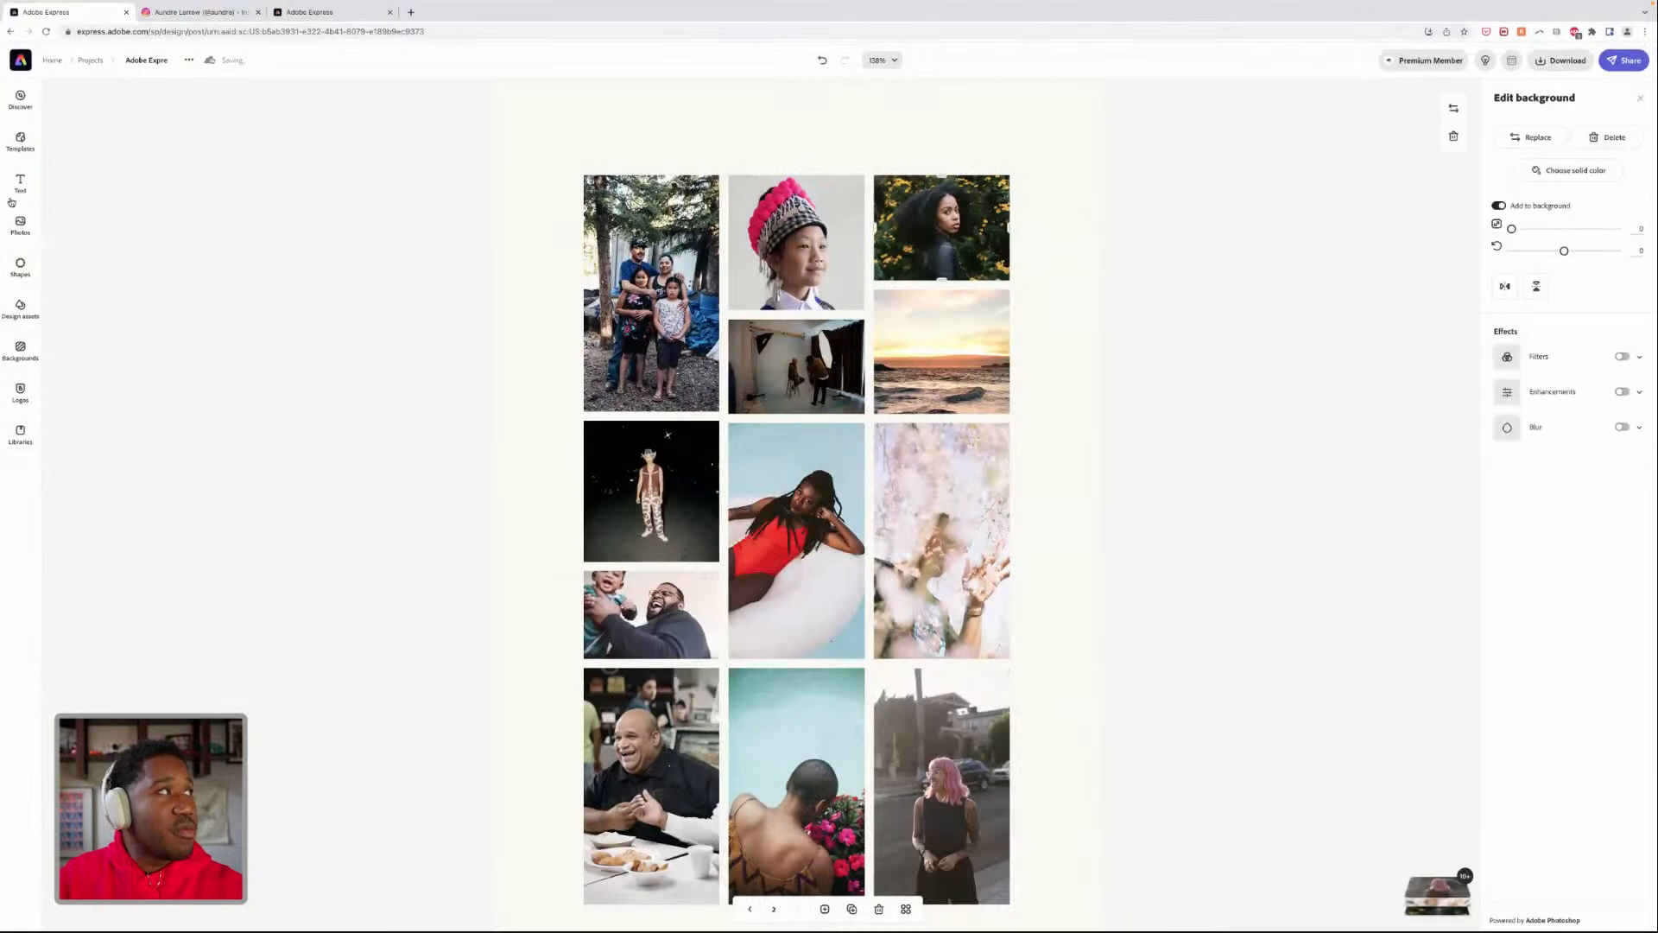
left_click(1521, 138)
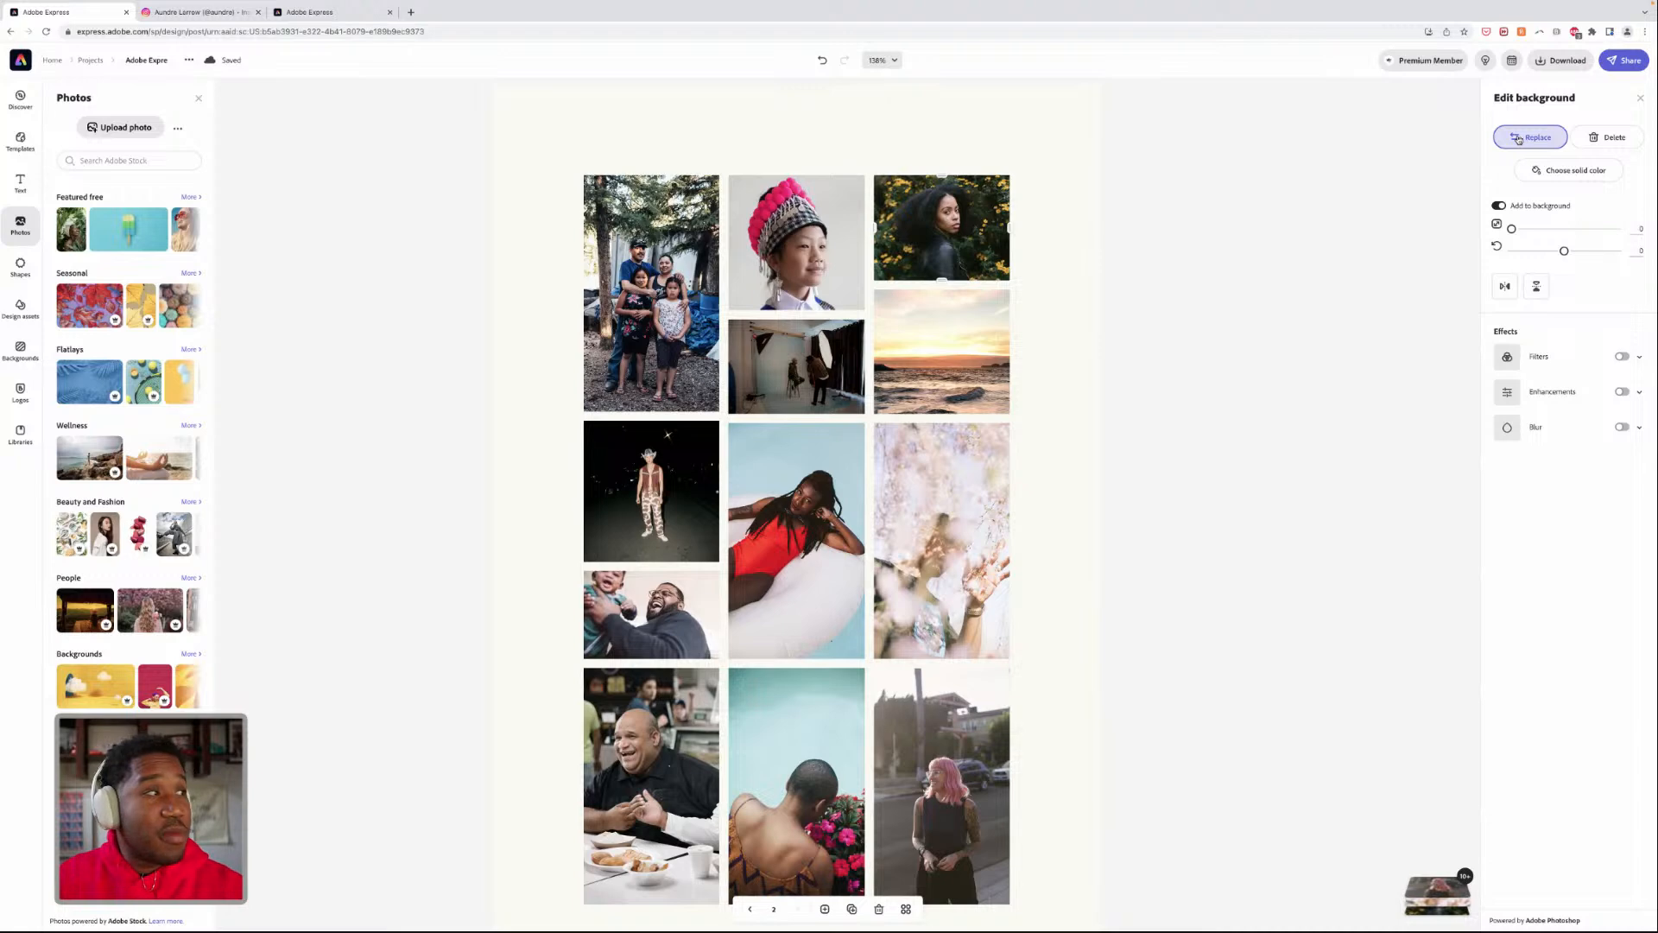
left_click(177, 130)
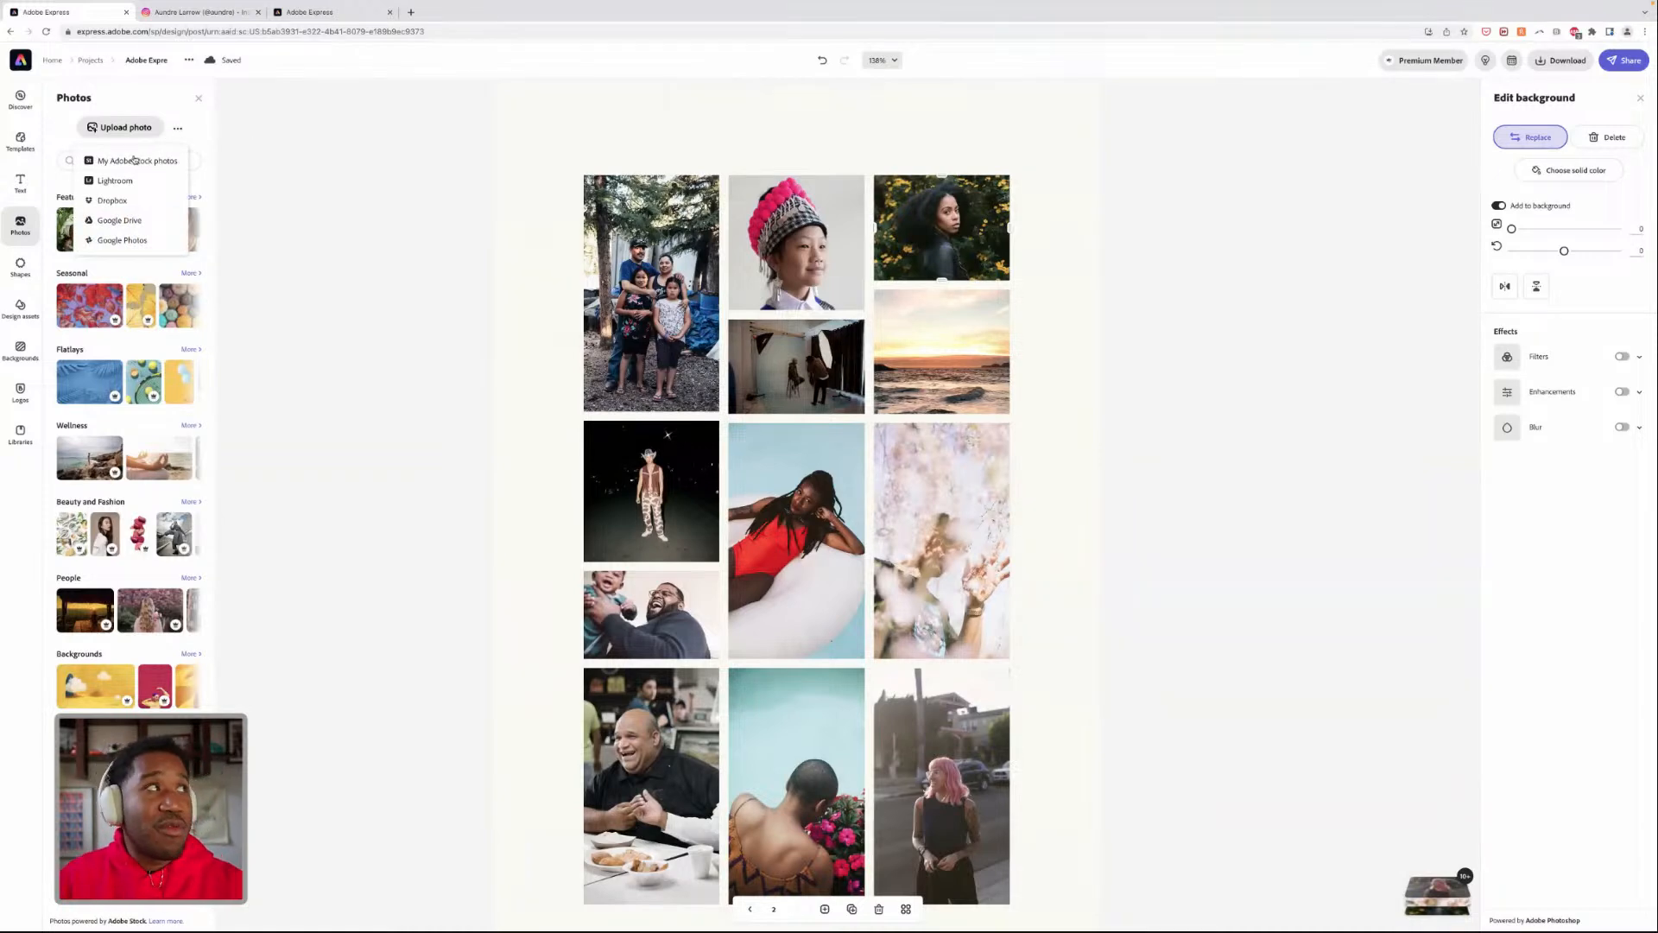
left_click(111, 180)
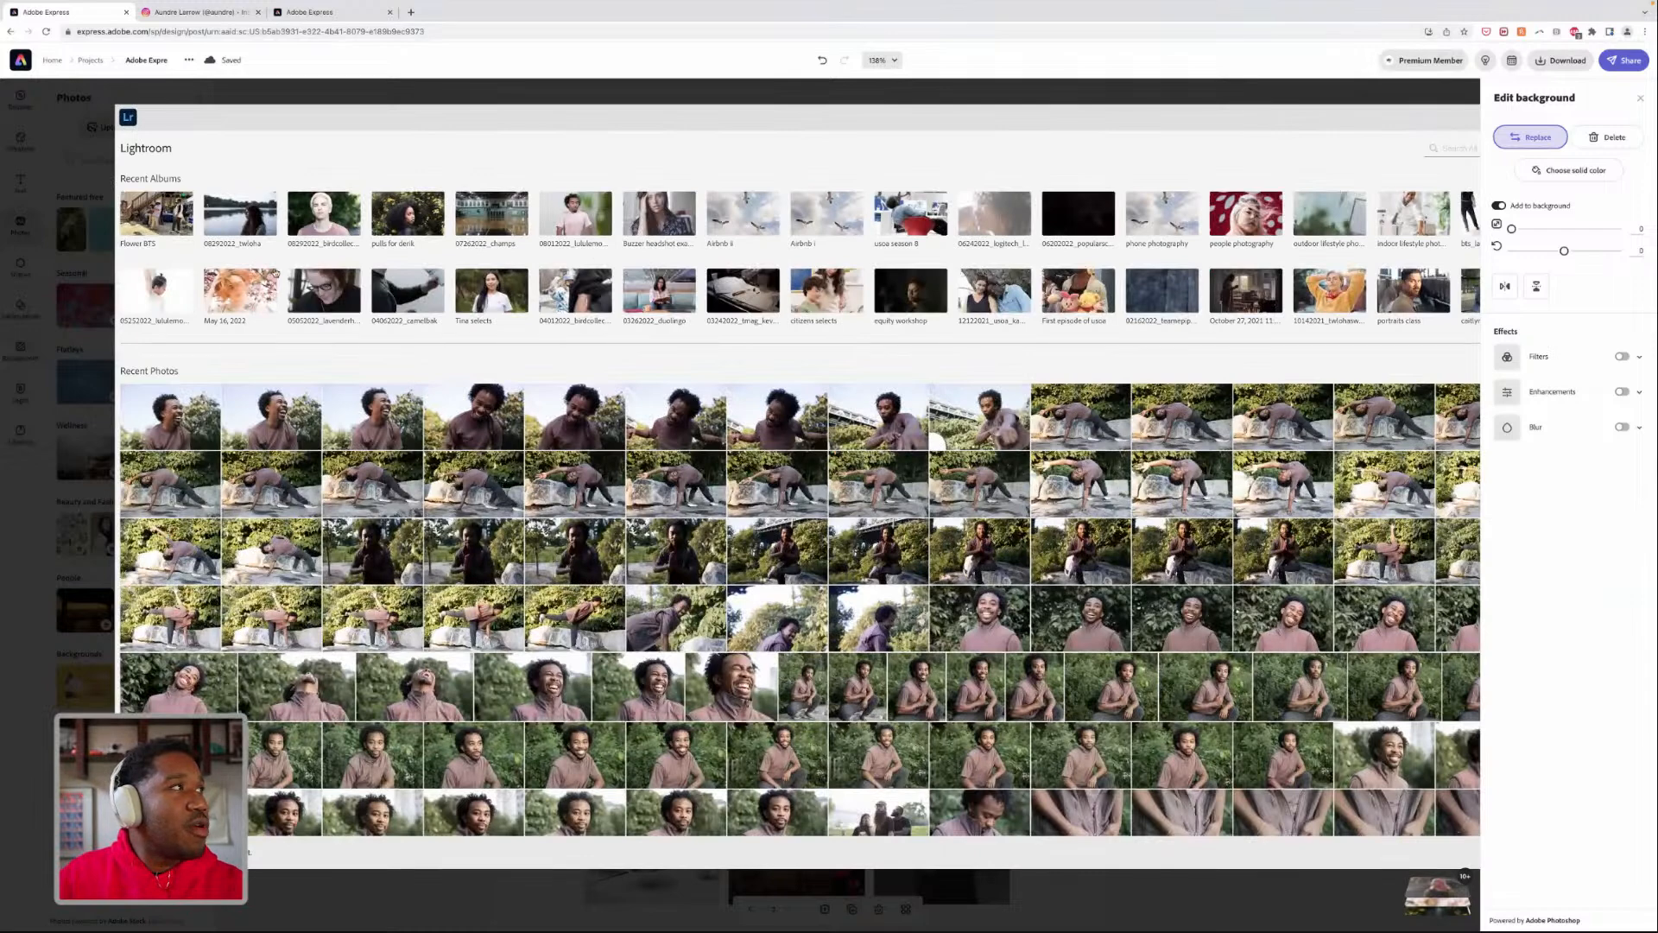
left_click(304, 231)
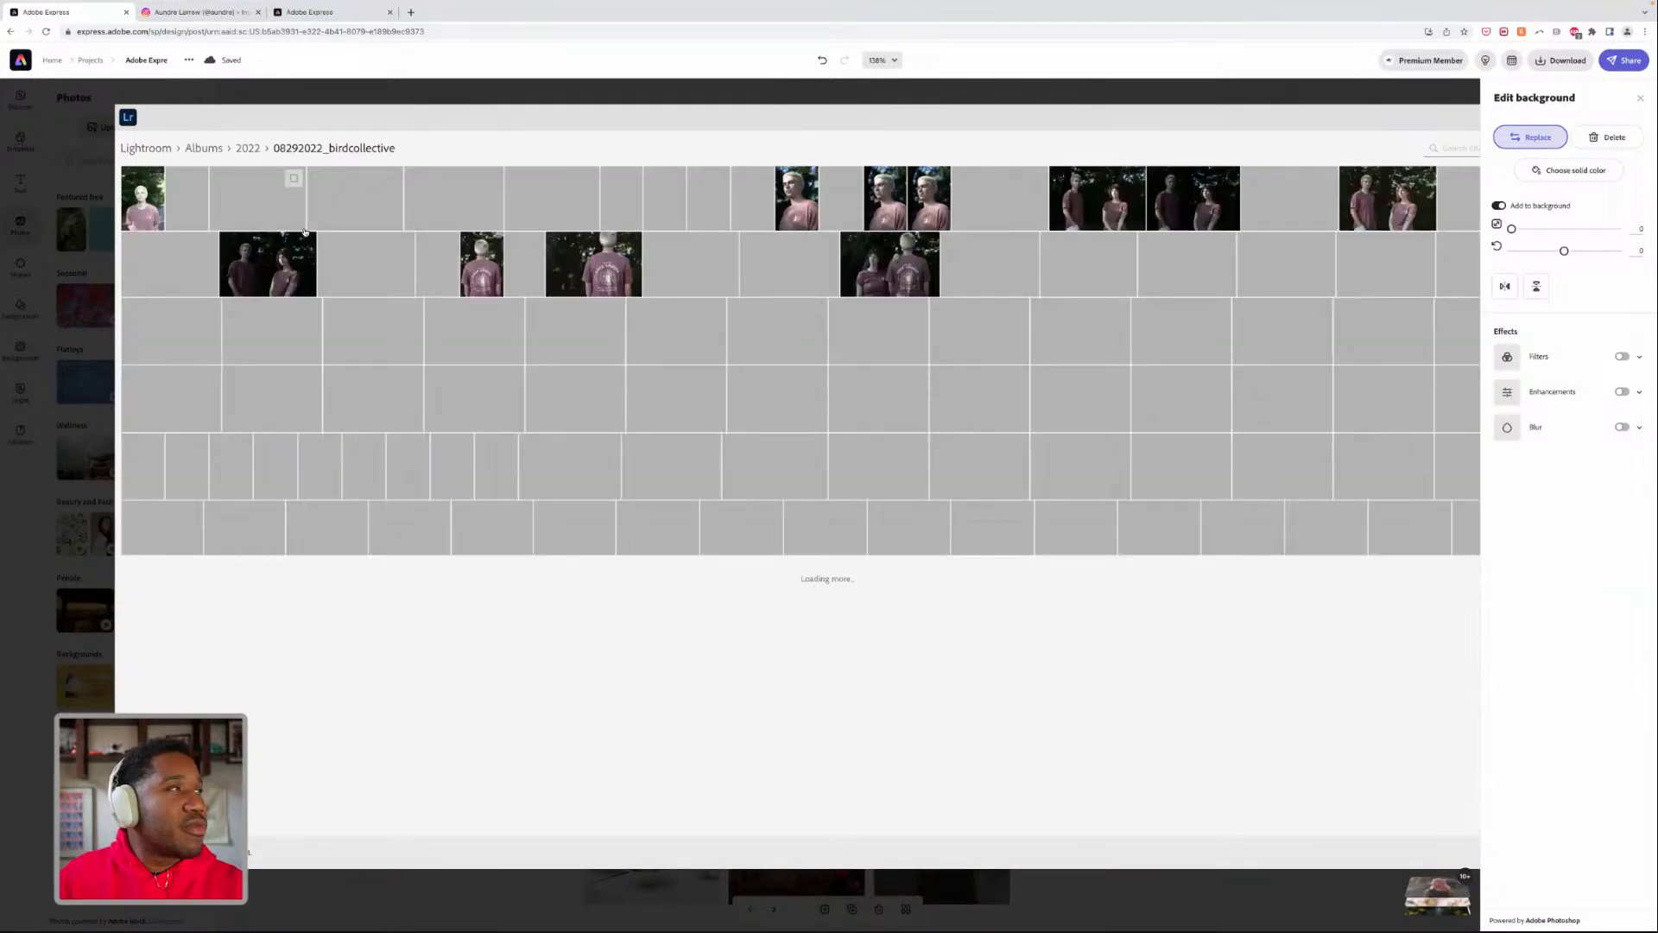
scroll(852, 261, "down", 5)
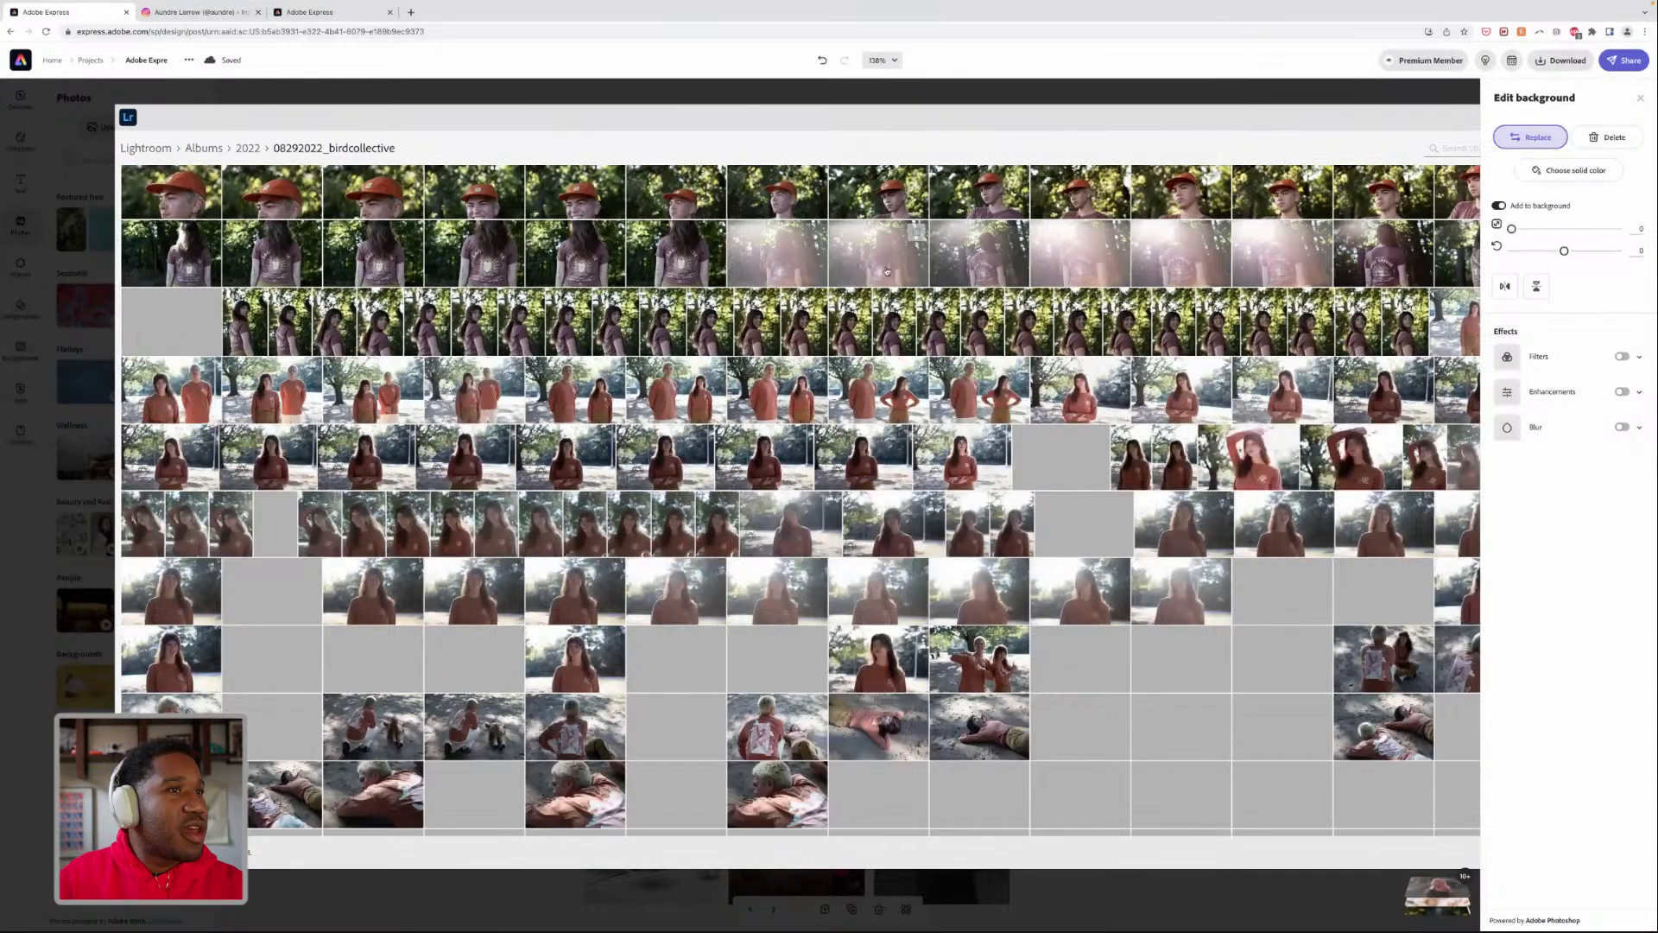
key("Escape")
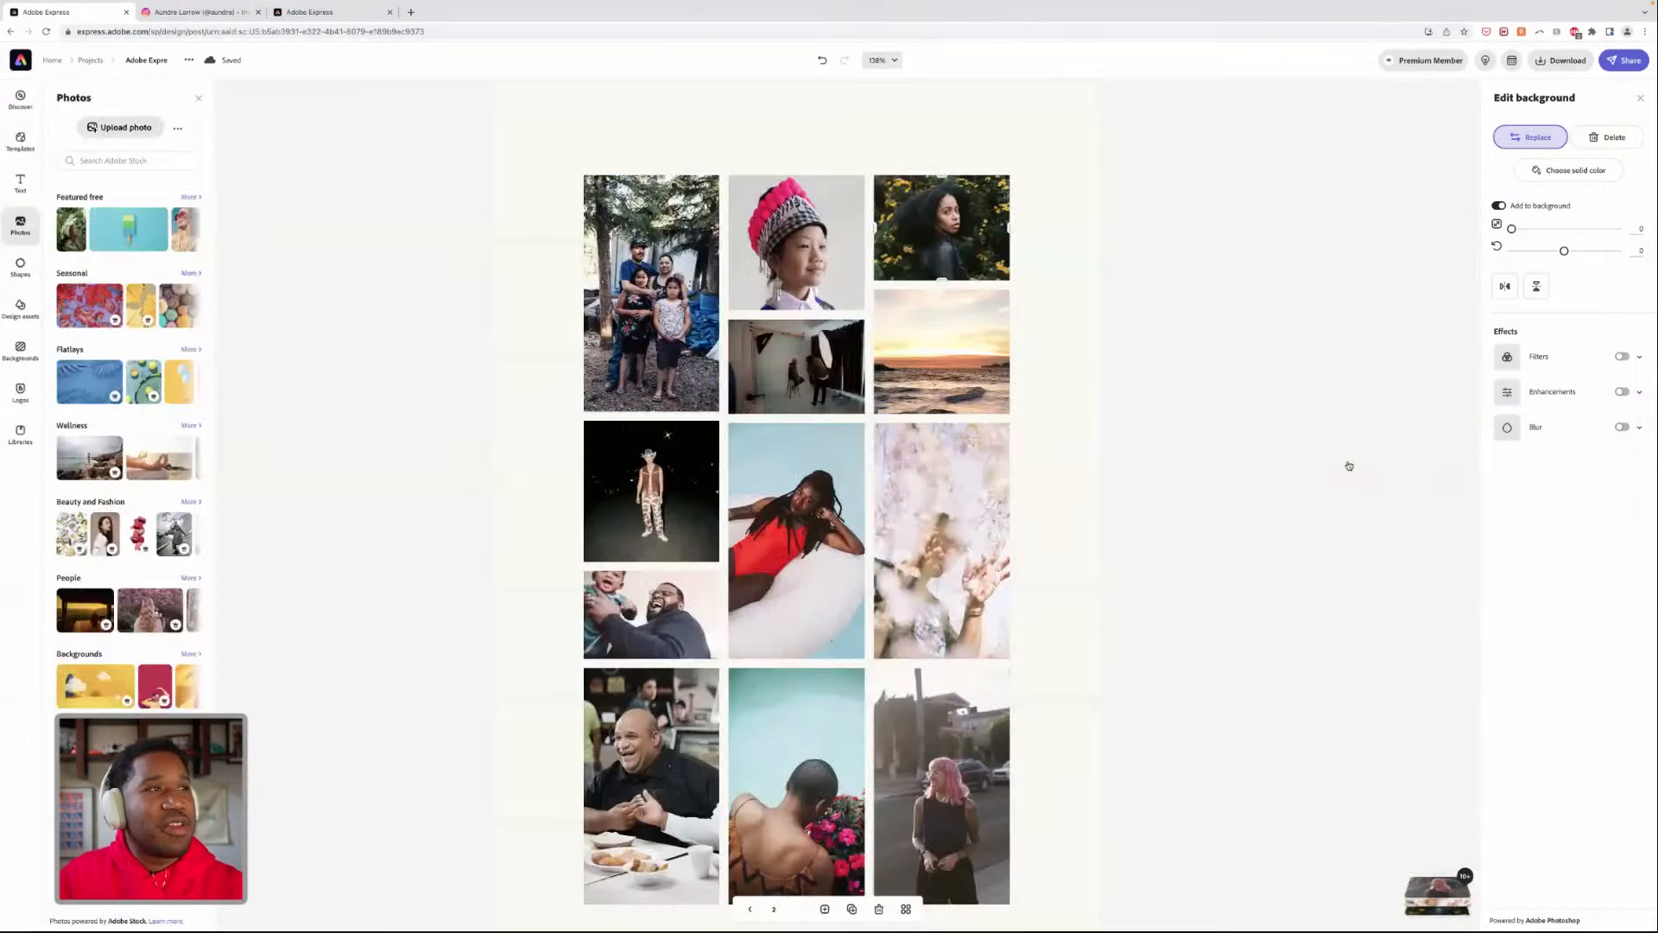
left_click(1255, 443)
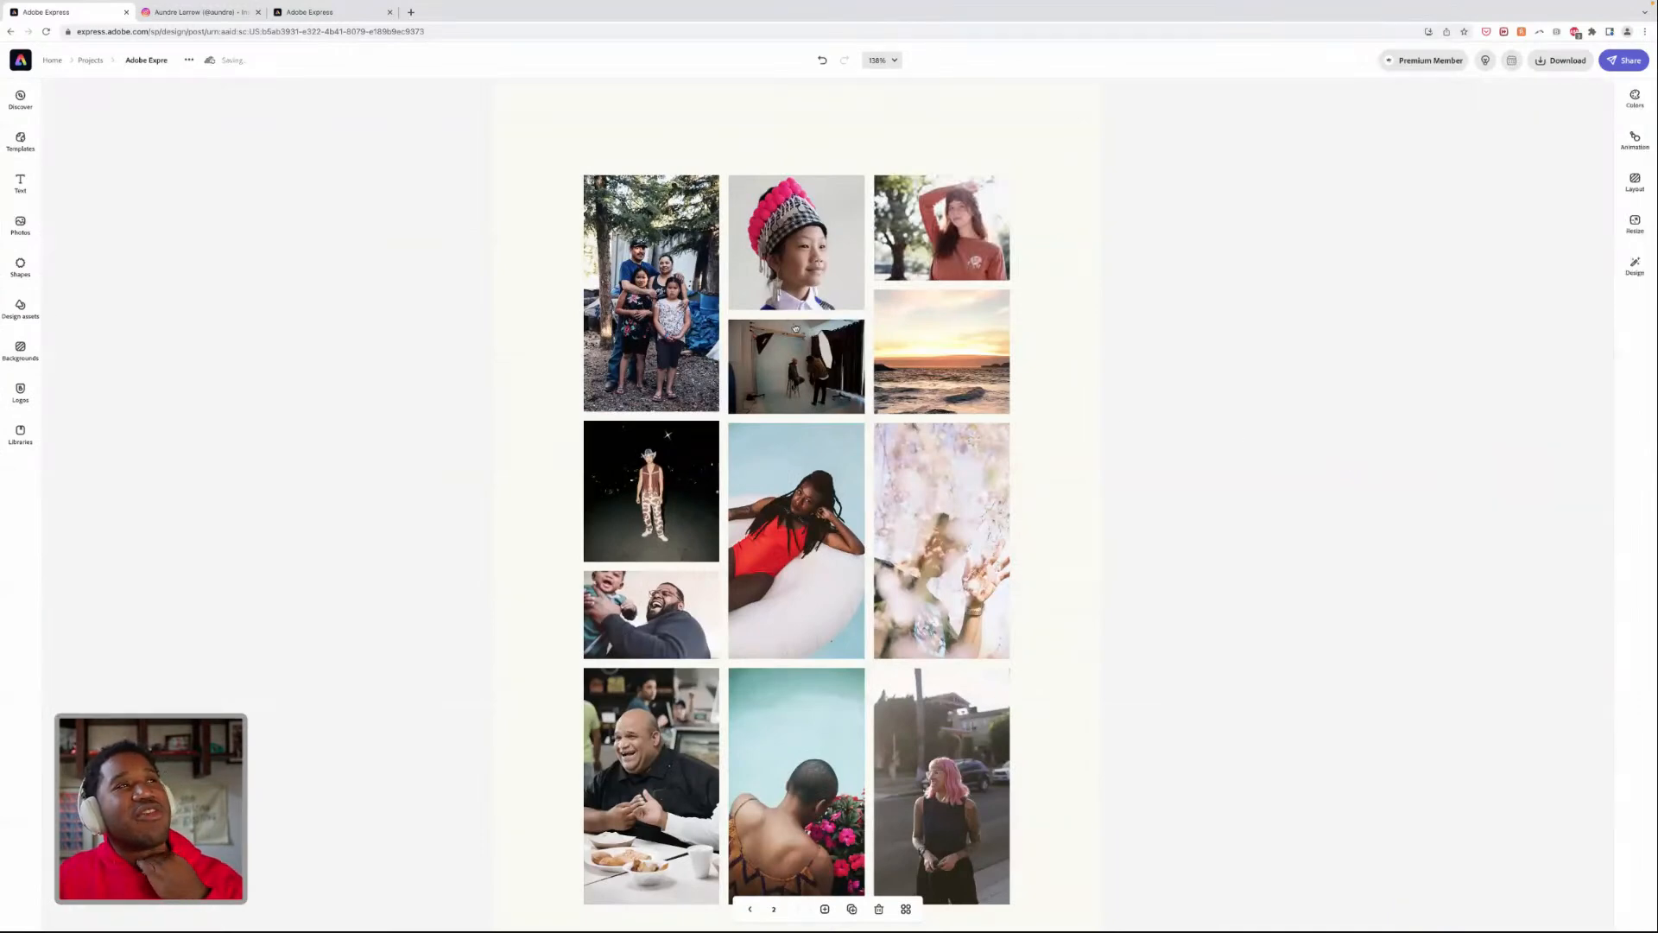
- Replace the photo of the laughing man at the dining table on the second page with a solid pink fill
left_click(654, 694)
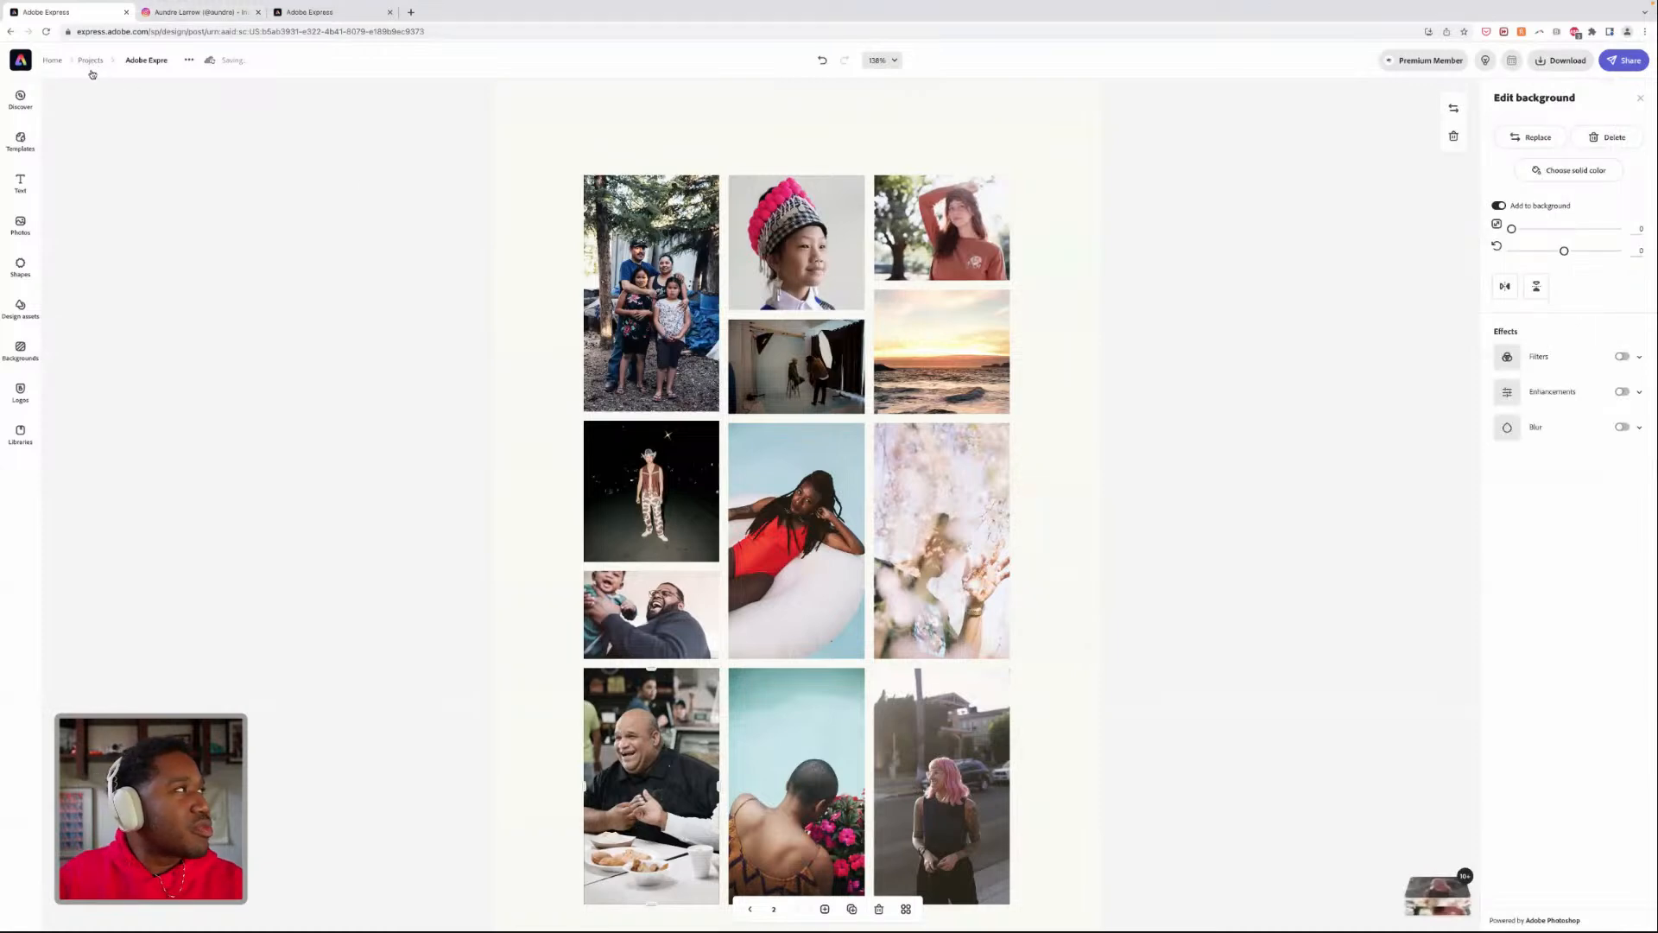
left_click(1550, 171)
left_click(1557, 225)
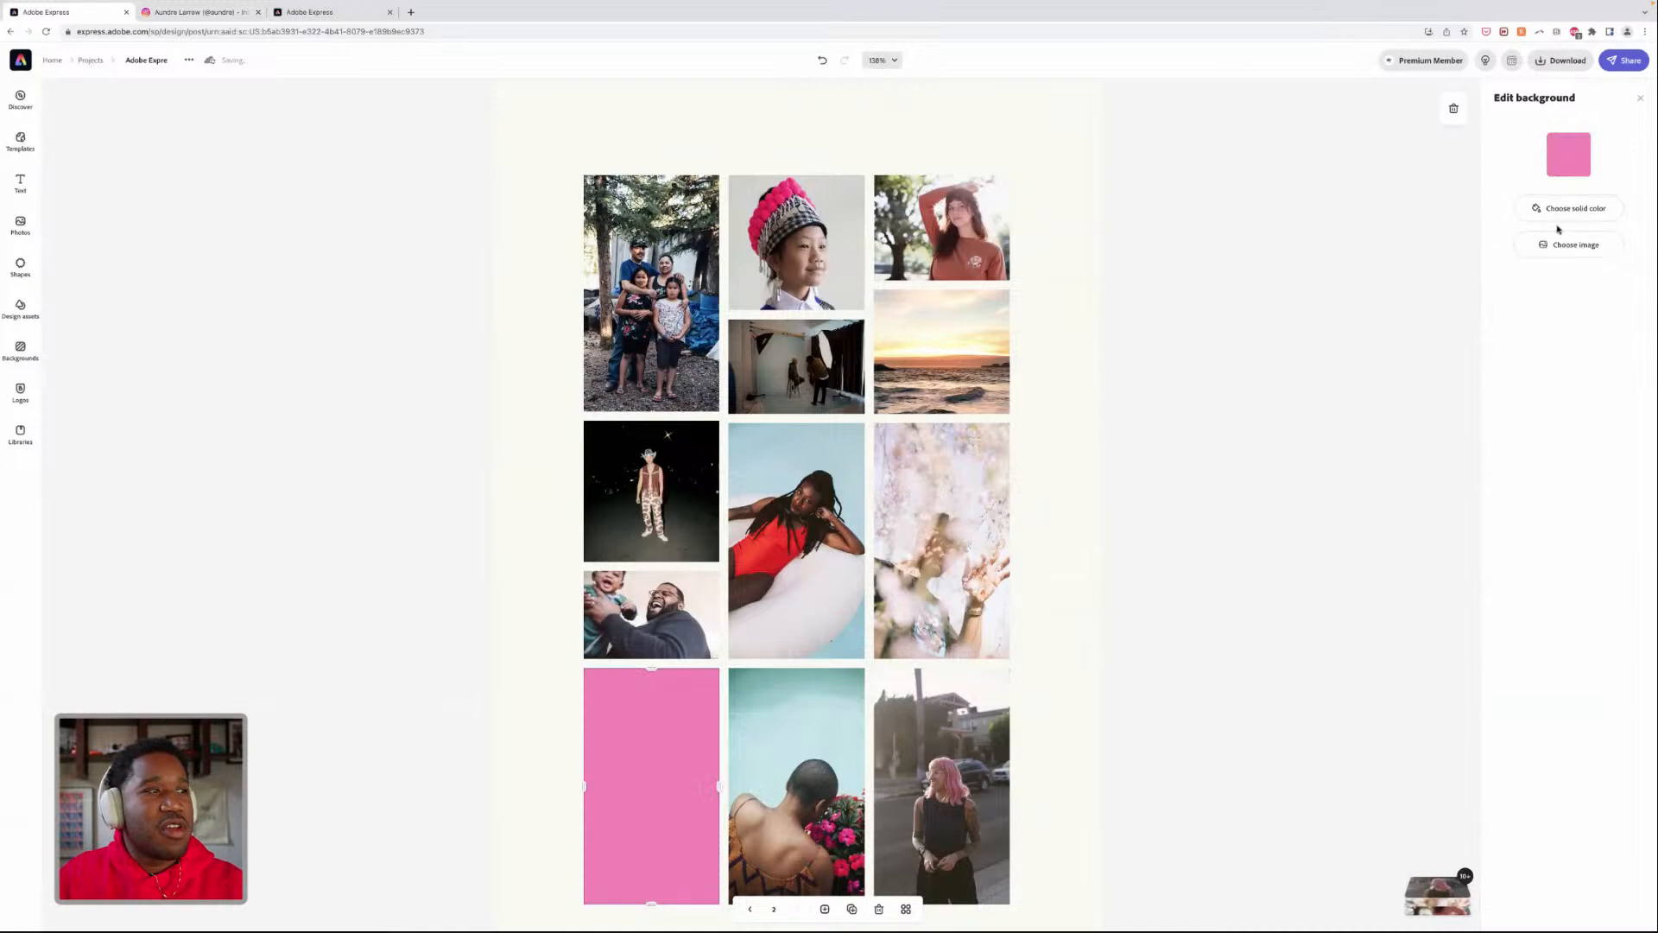
left_click(1211, 391)
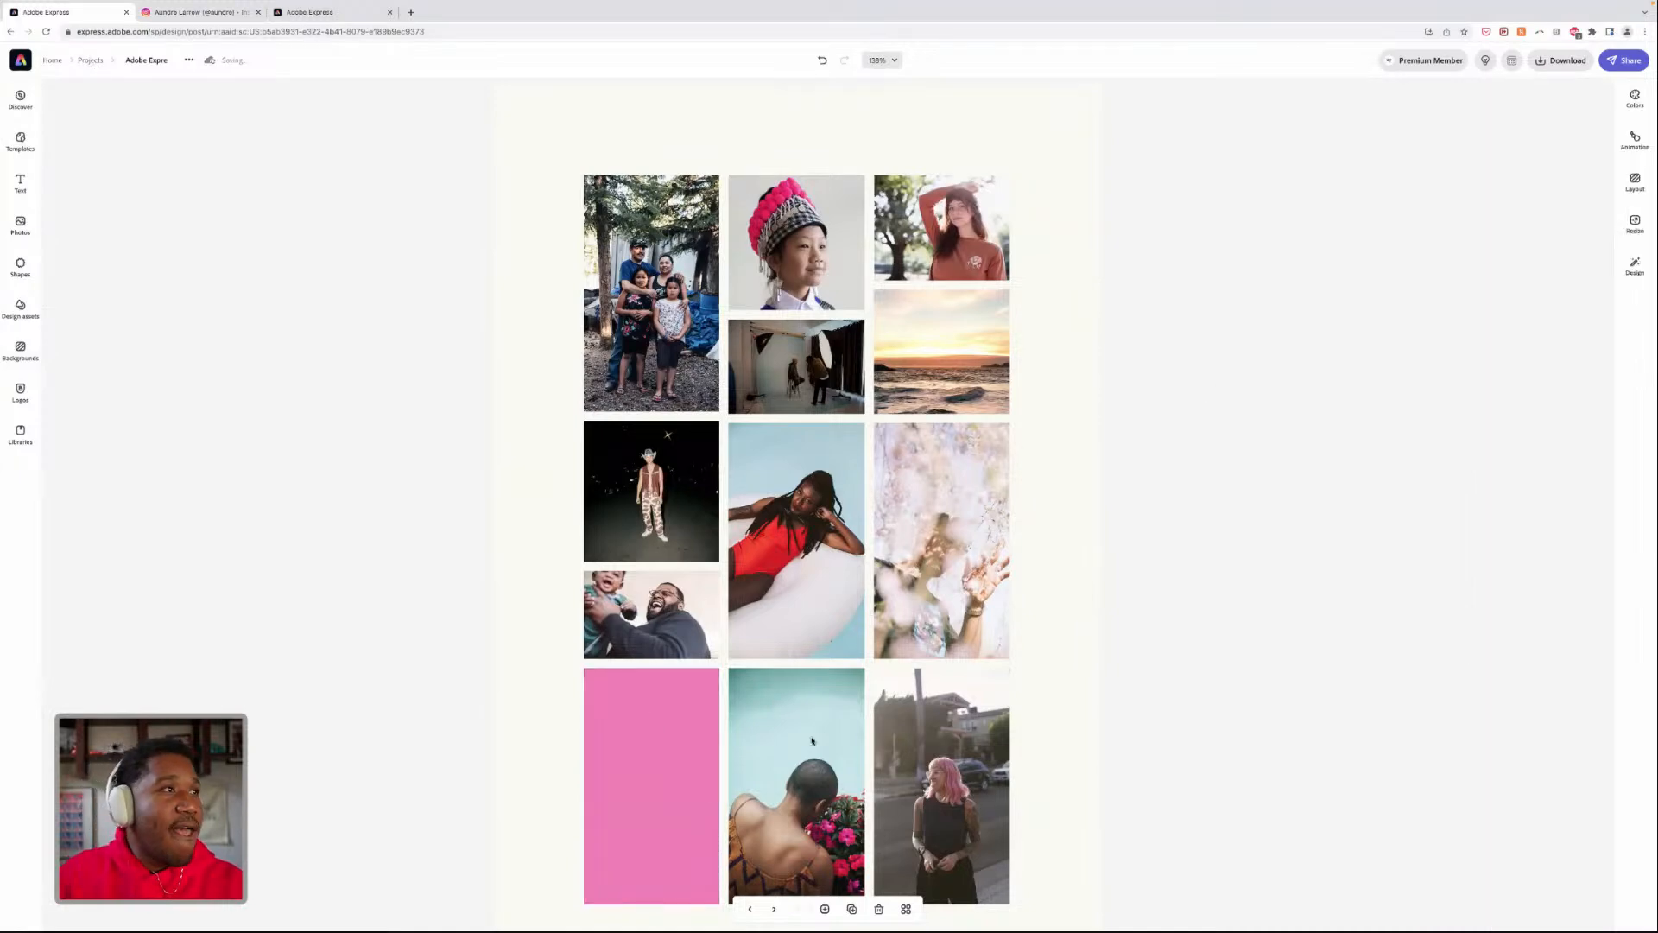
- Compare the second page with the original collage page, and add a blank third page the same size as the second
left_click(749, 908)
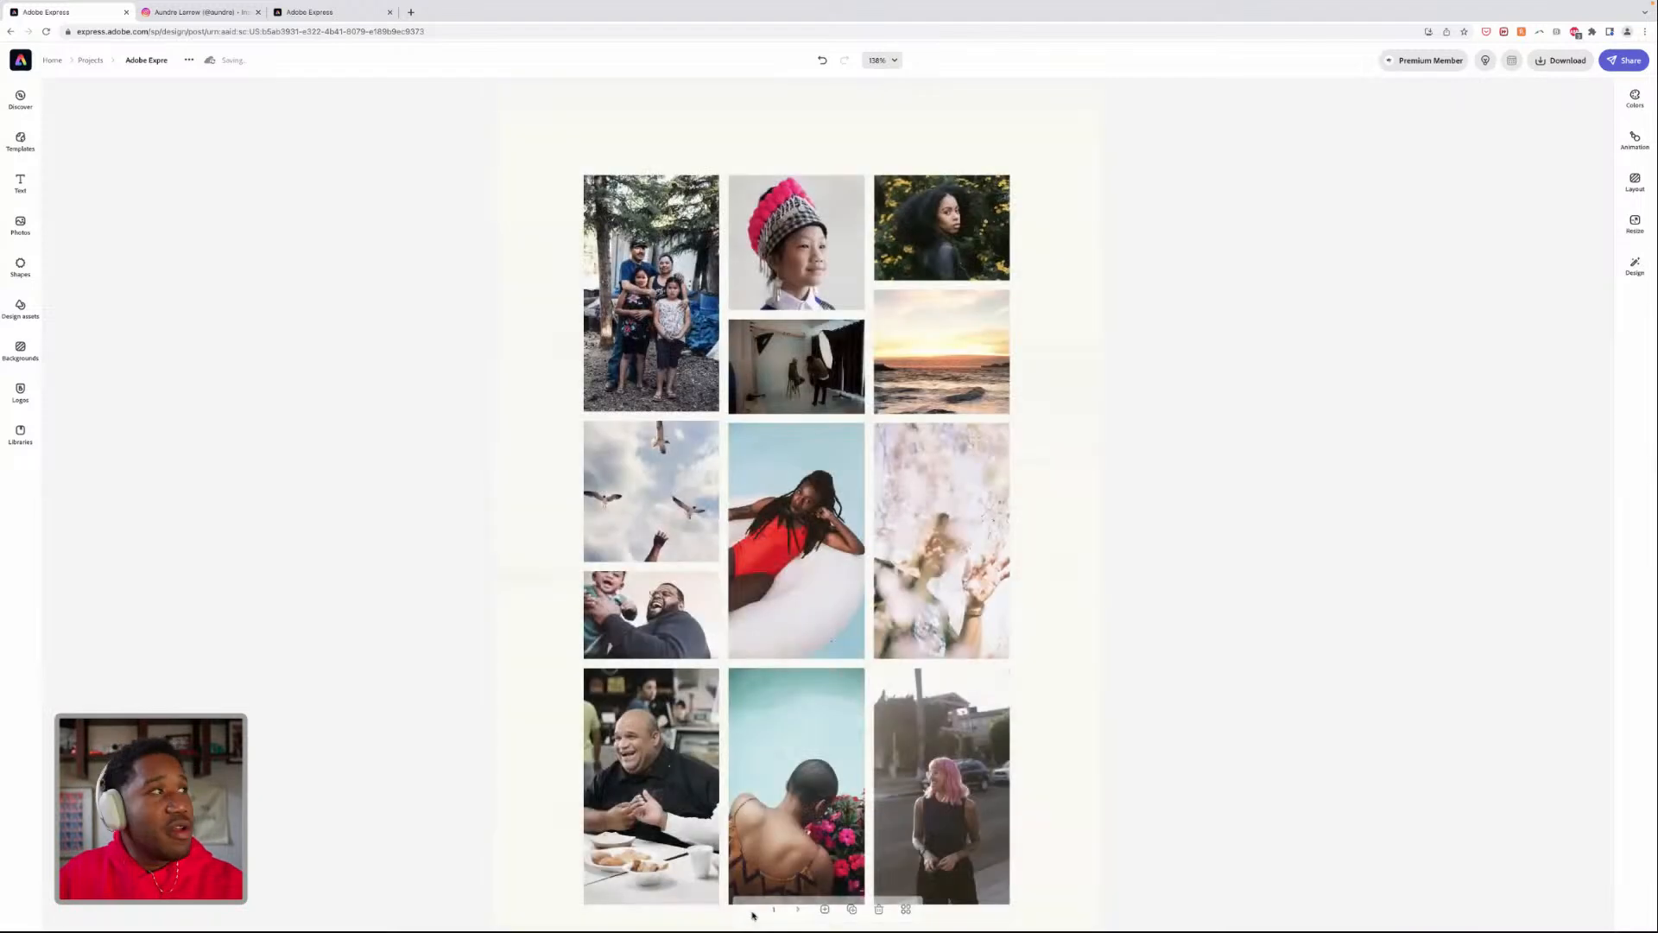
left_click(800, 909)
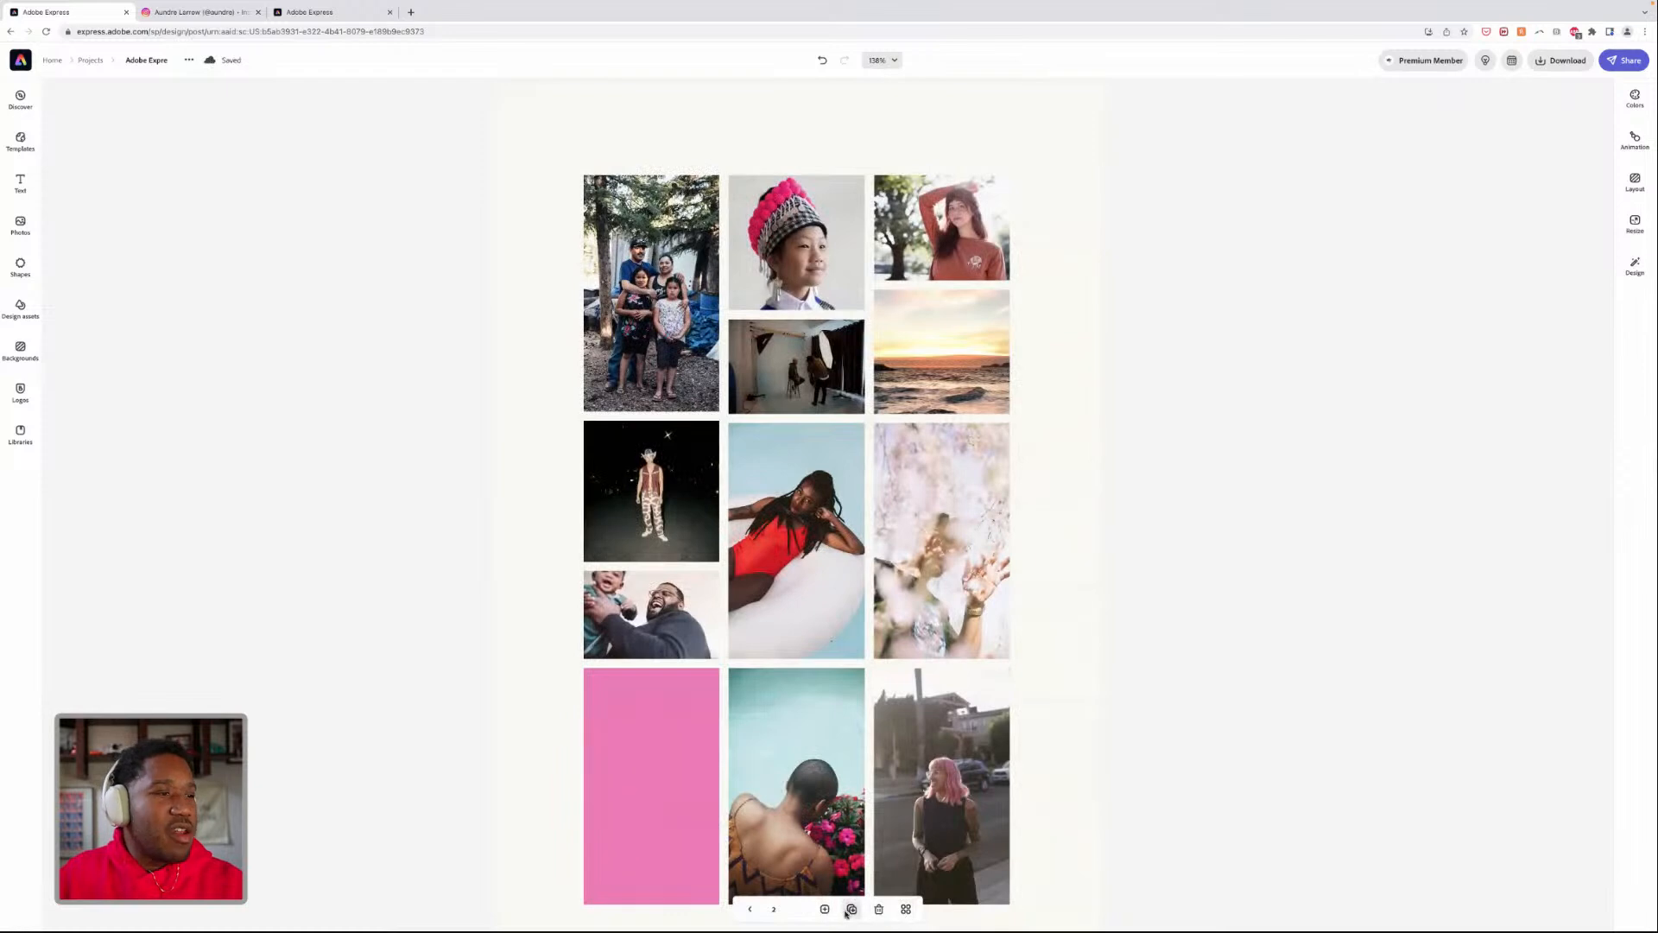
left_click(825, 911)
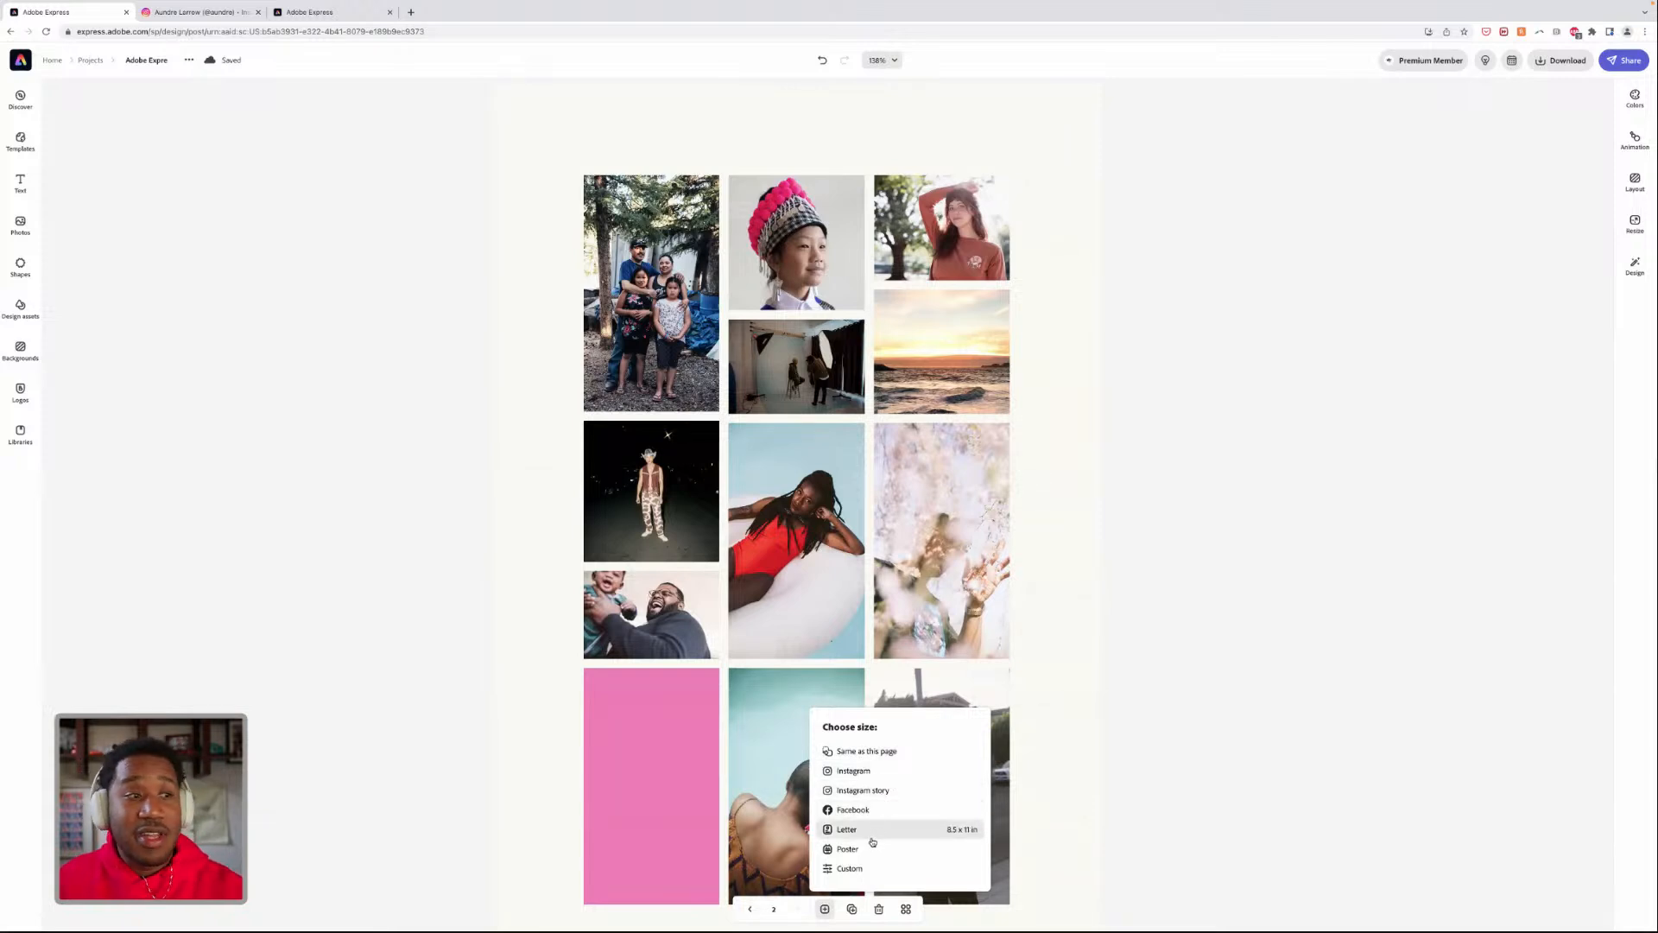
left_click(845, 749)
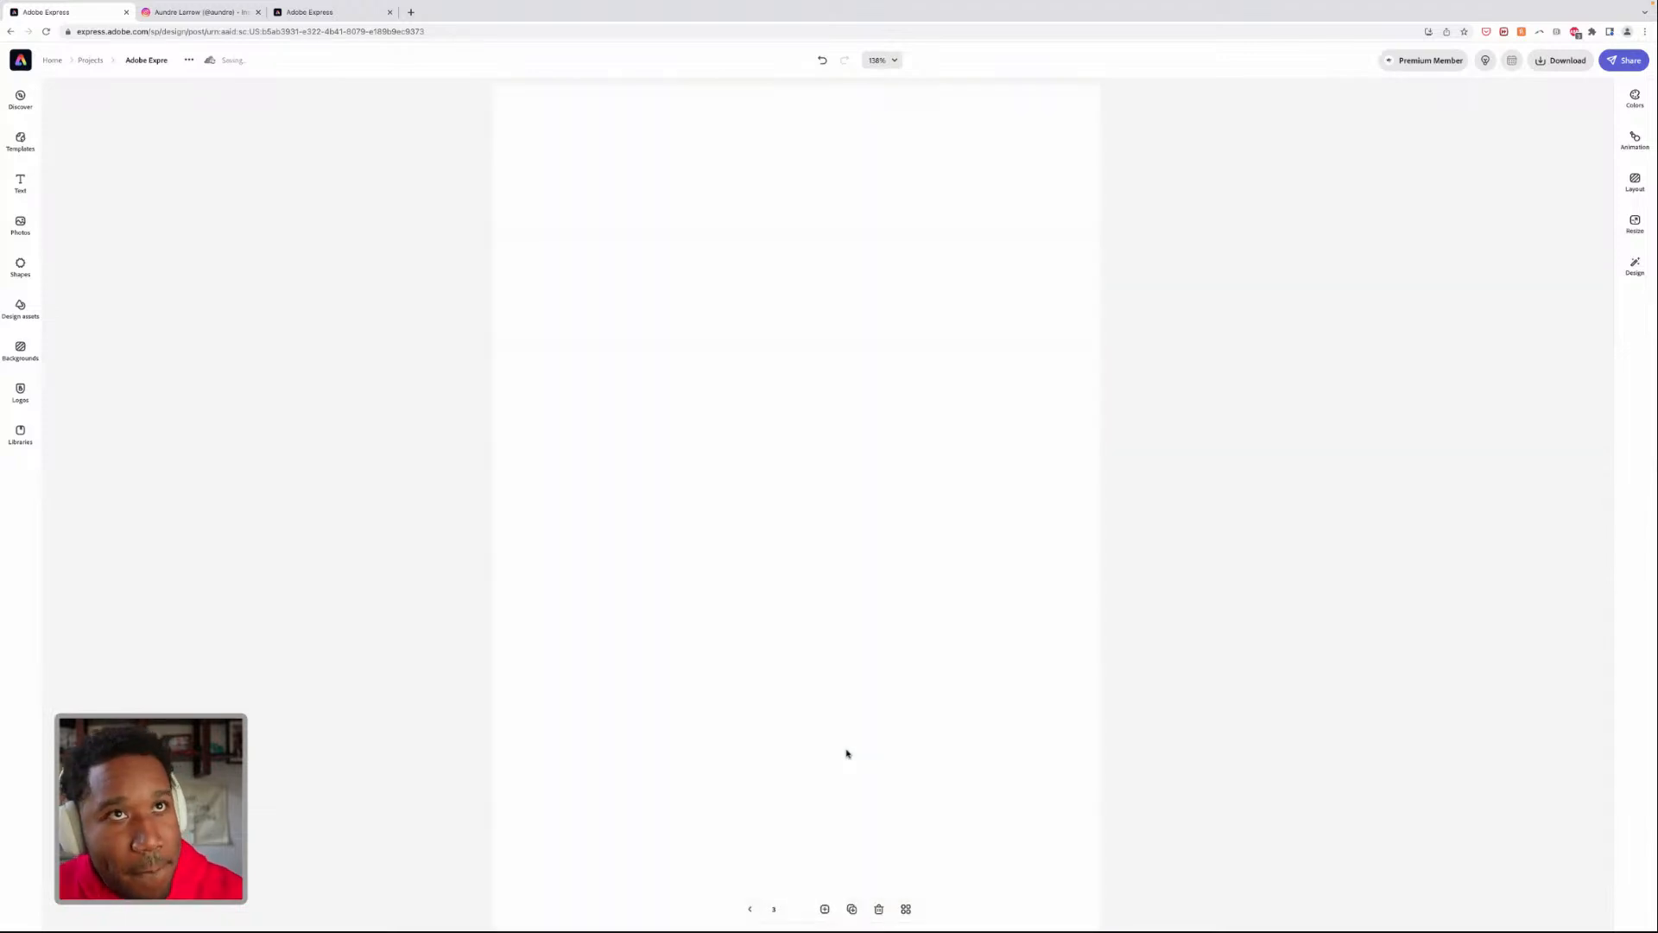
- Shuffle the current project colors on the blank third page to give it a cream background
left_click(752, 908)
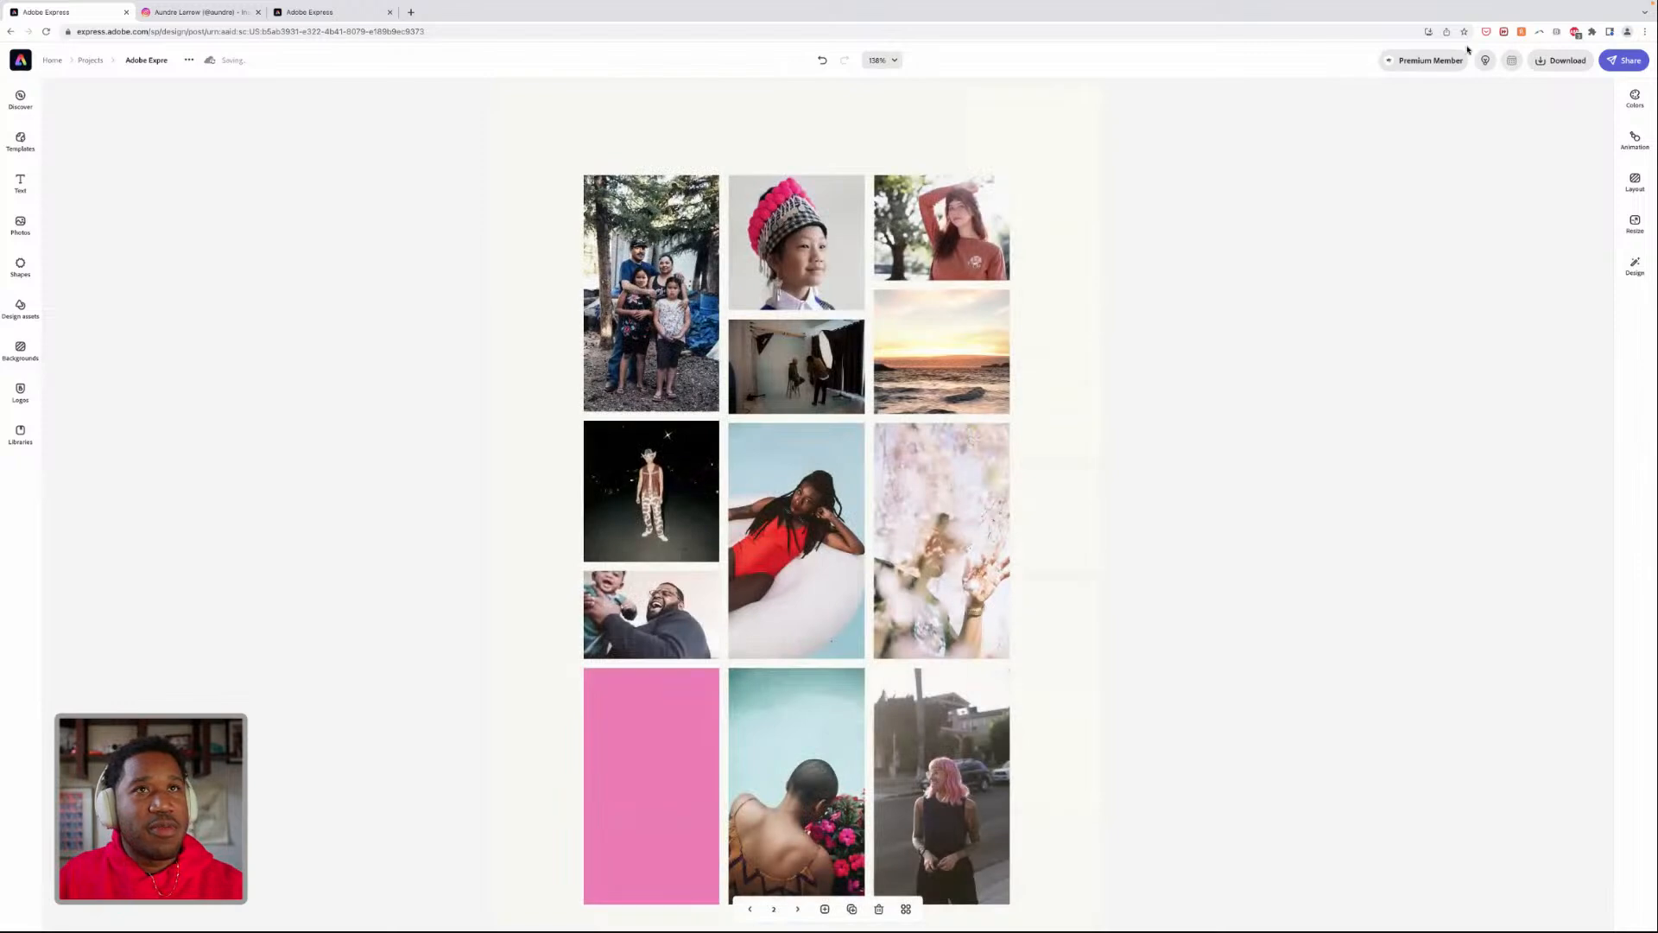
left_click(1633, 98)
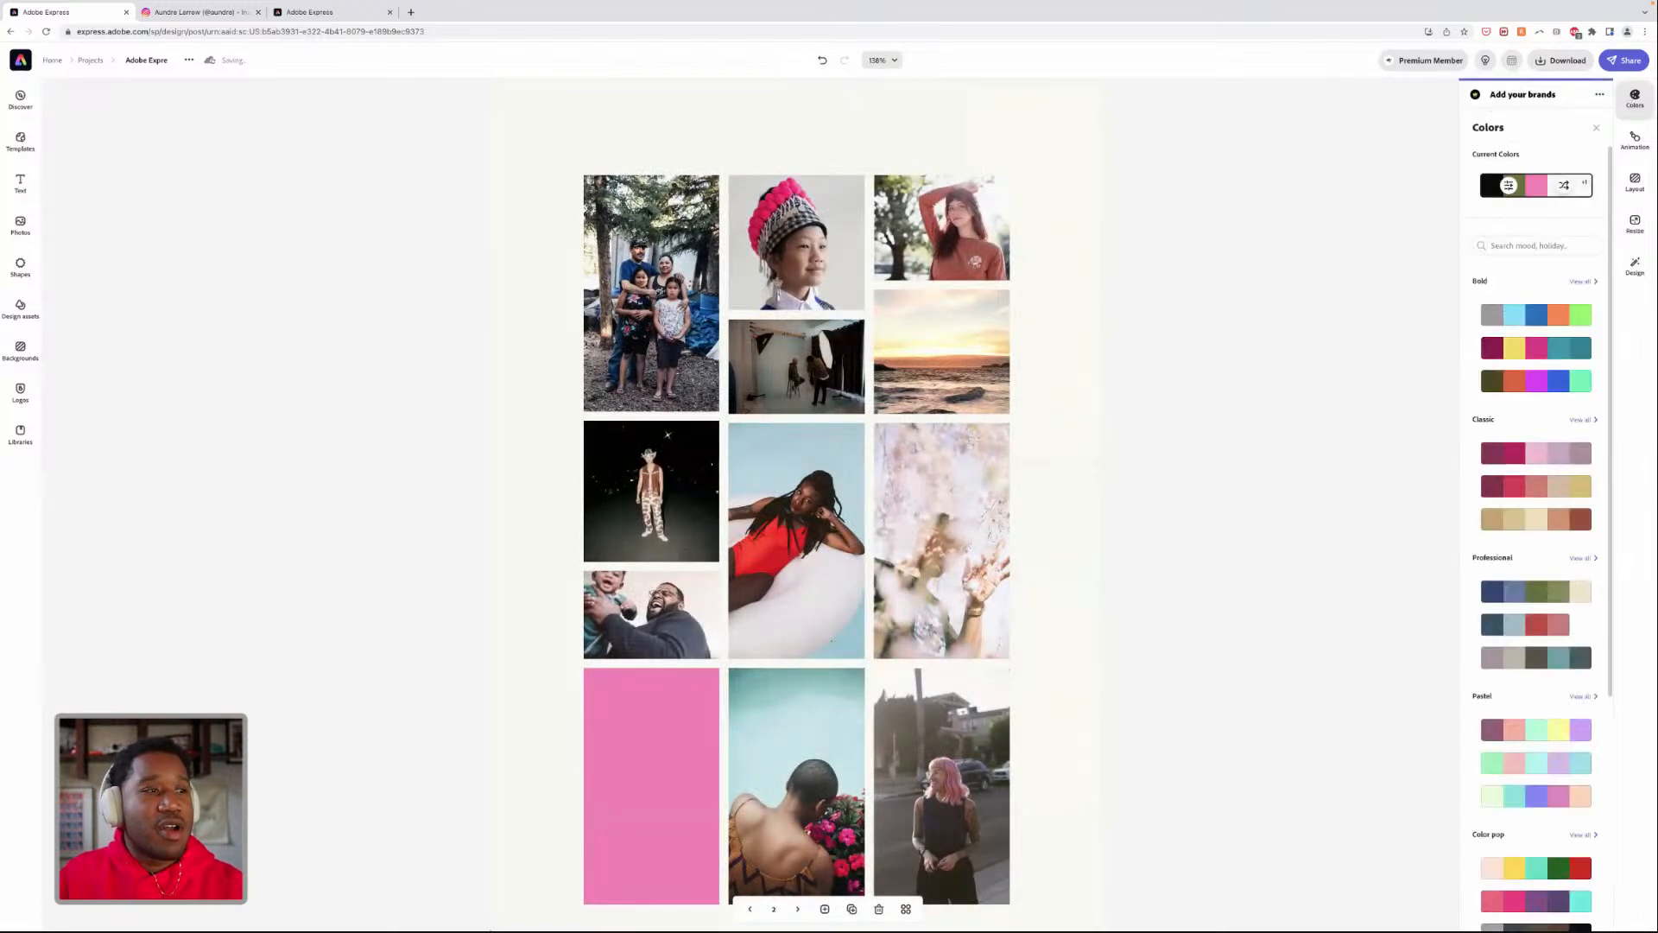
left_click(798, 908)
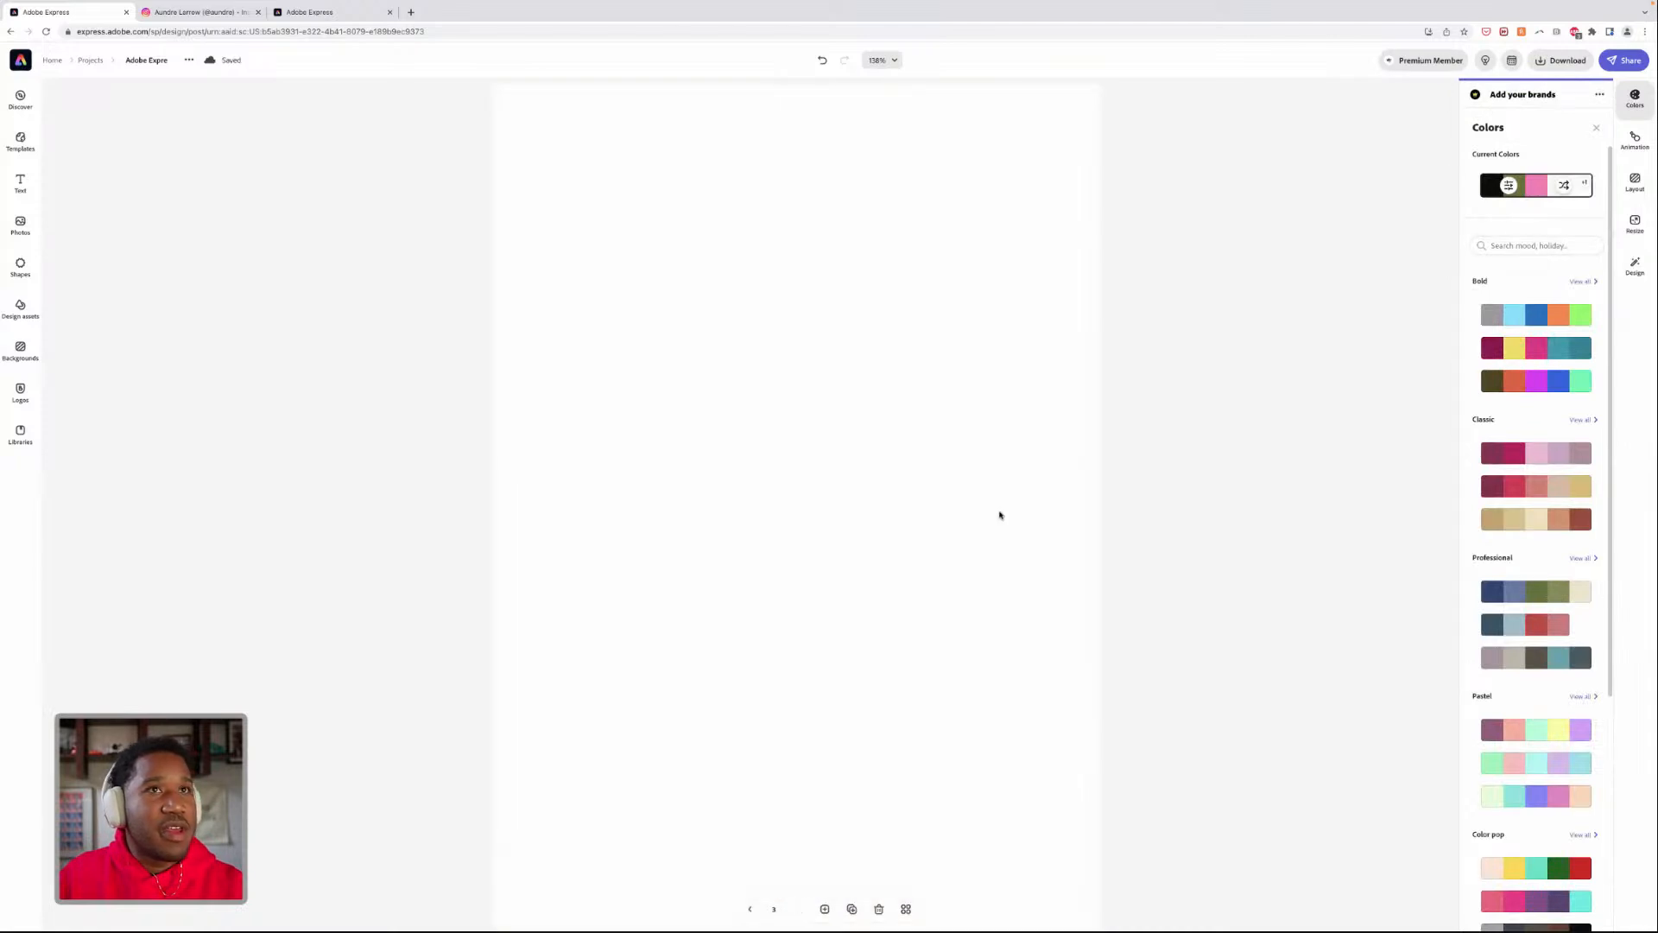
left_click(1564, 187)
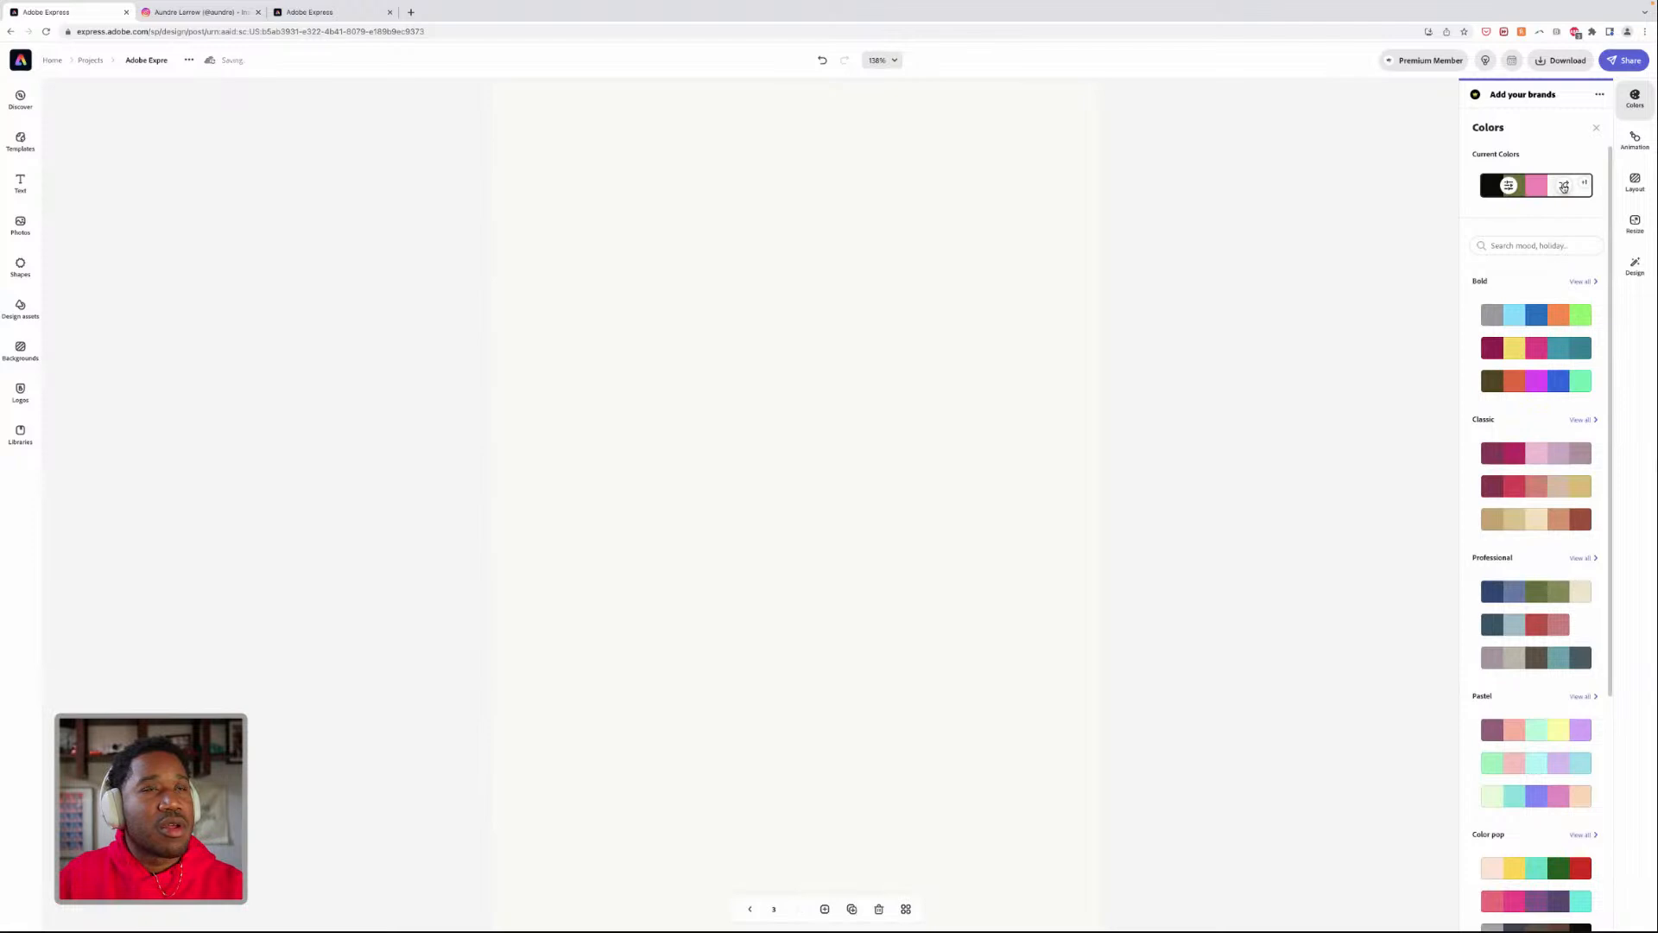
left_click(1110, 332)
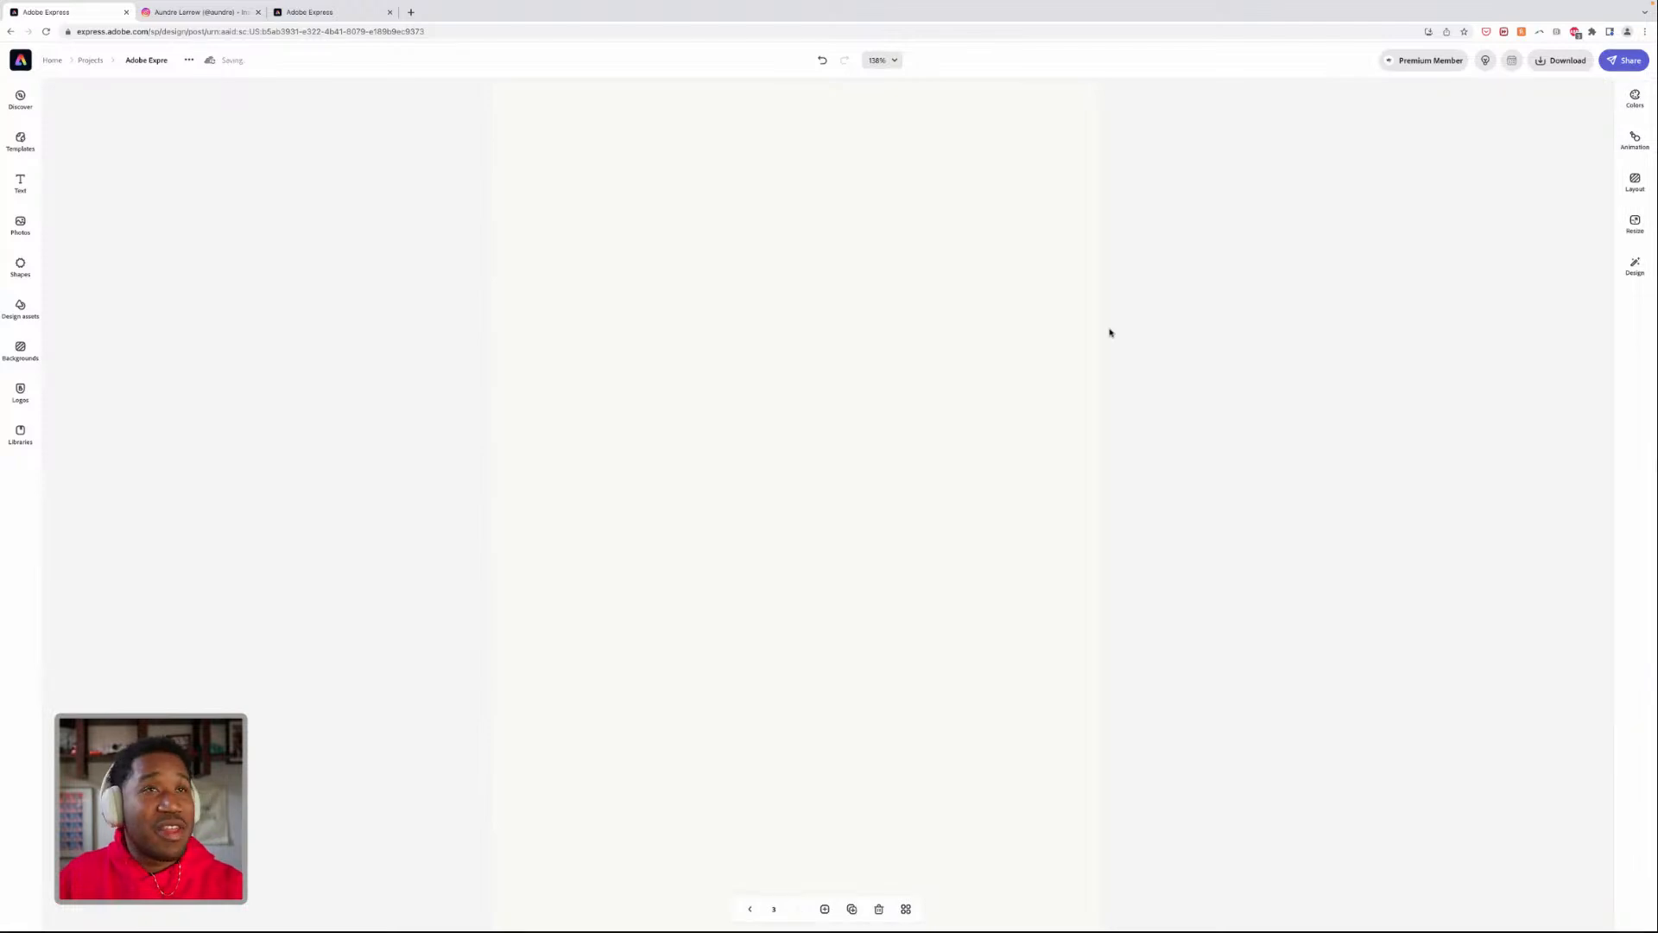
- Browse the Headlines text designs and add the "10 minute swaps that will change your life" headline to the third page
left_click(1634, 97)
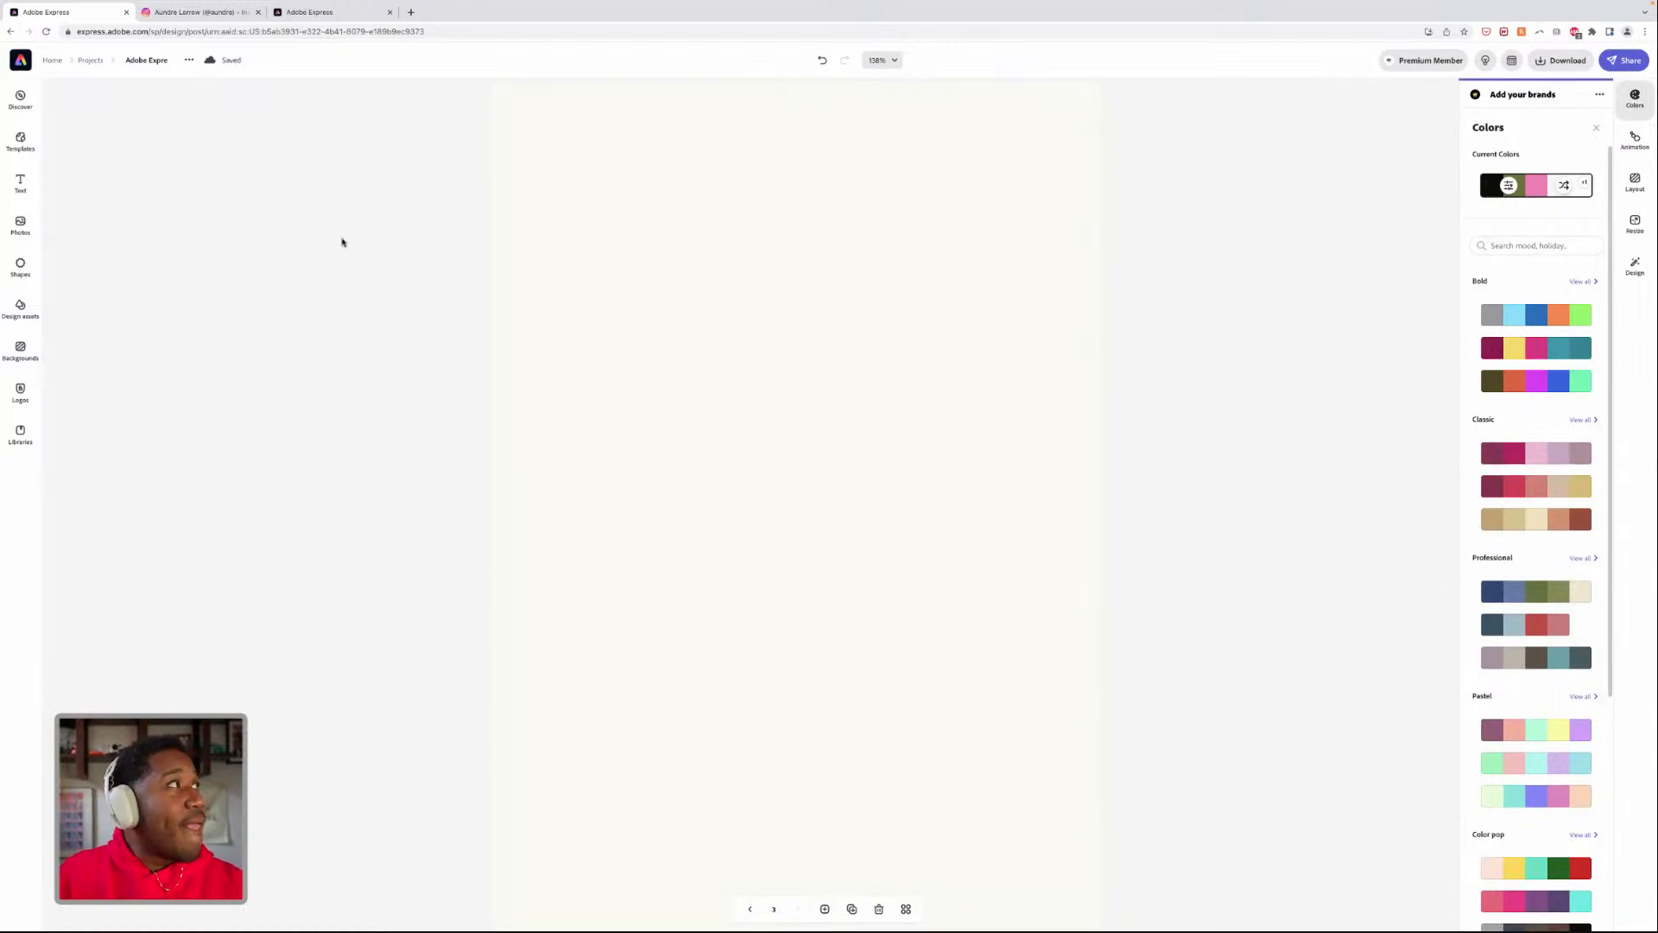
left_click(13, 183)
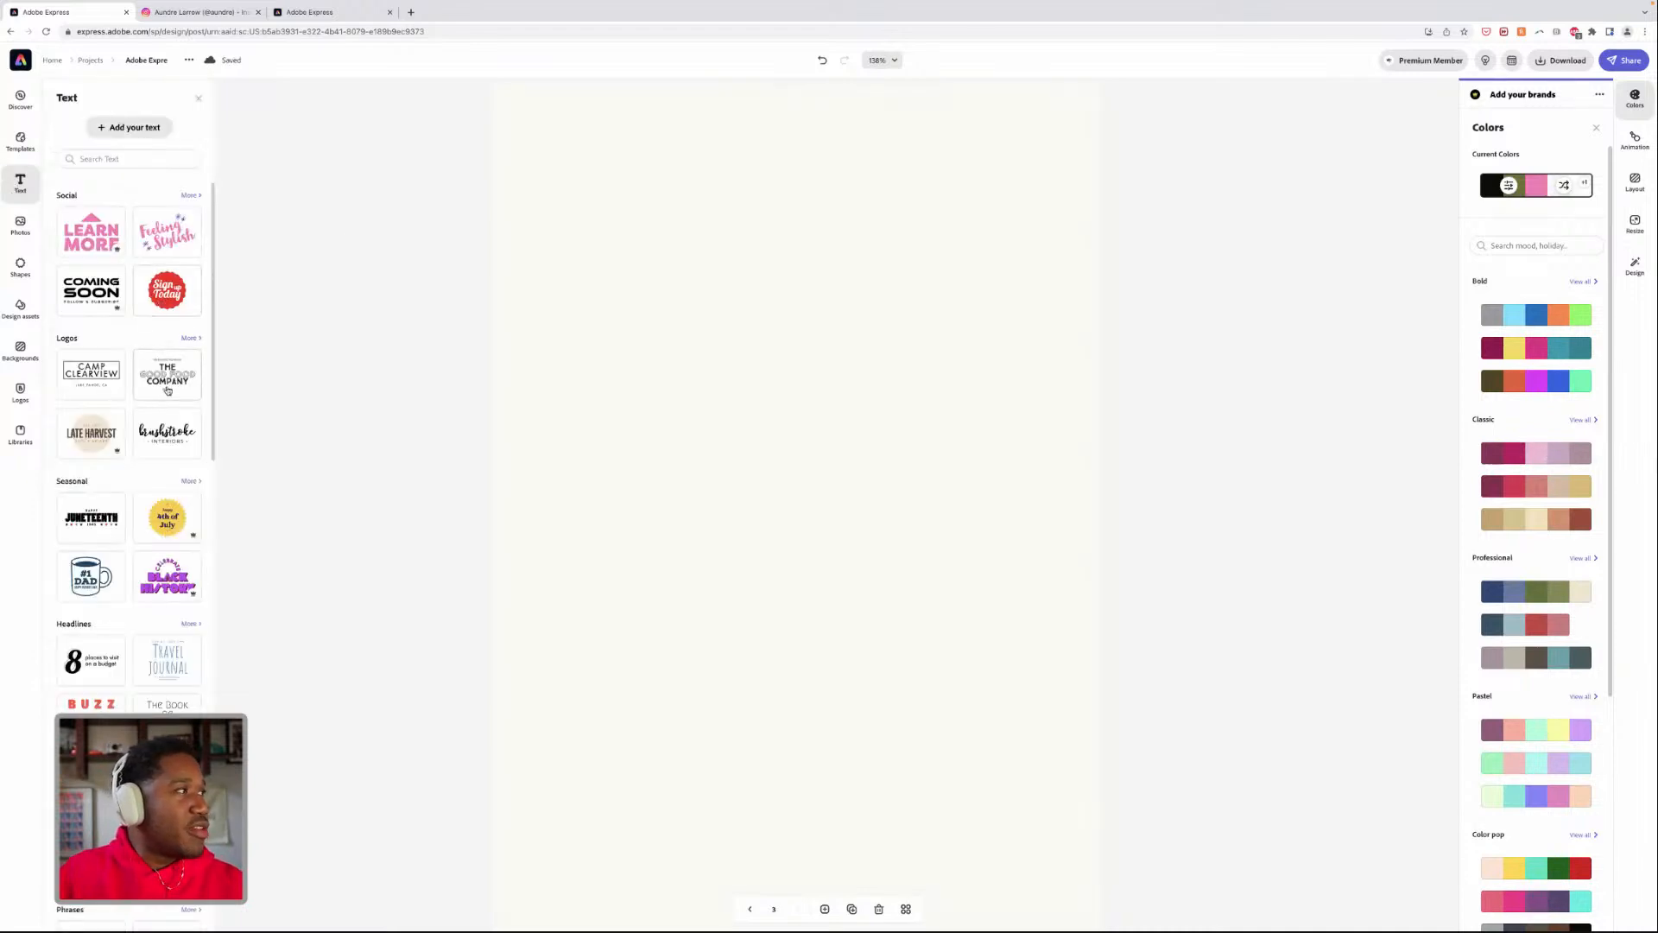
scroll(168, 386, "down", 3)
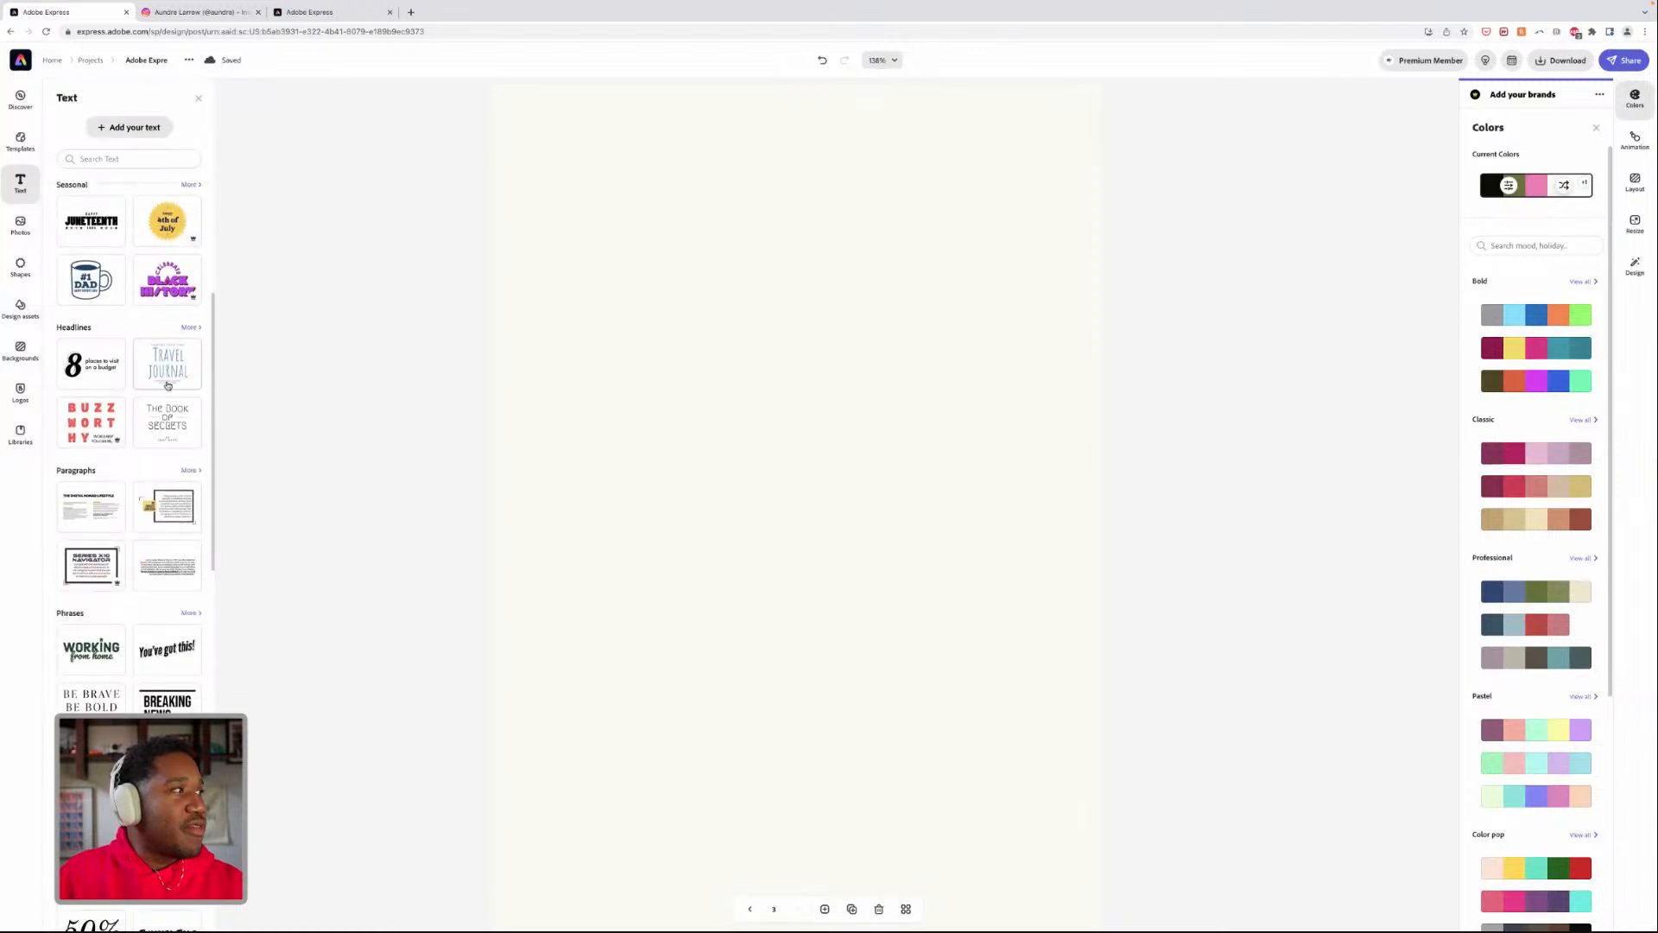
scroll(182, 341, "up", 3)
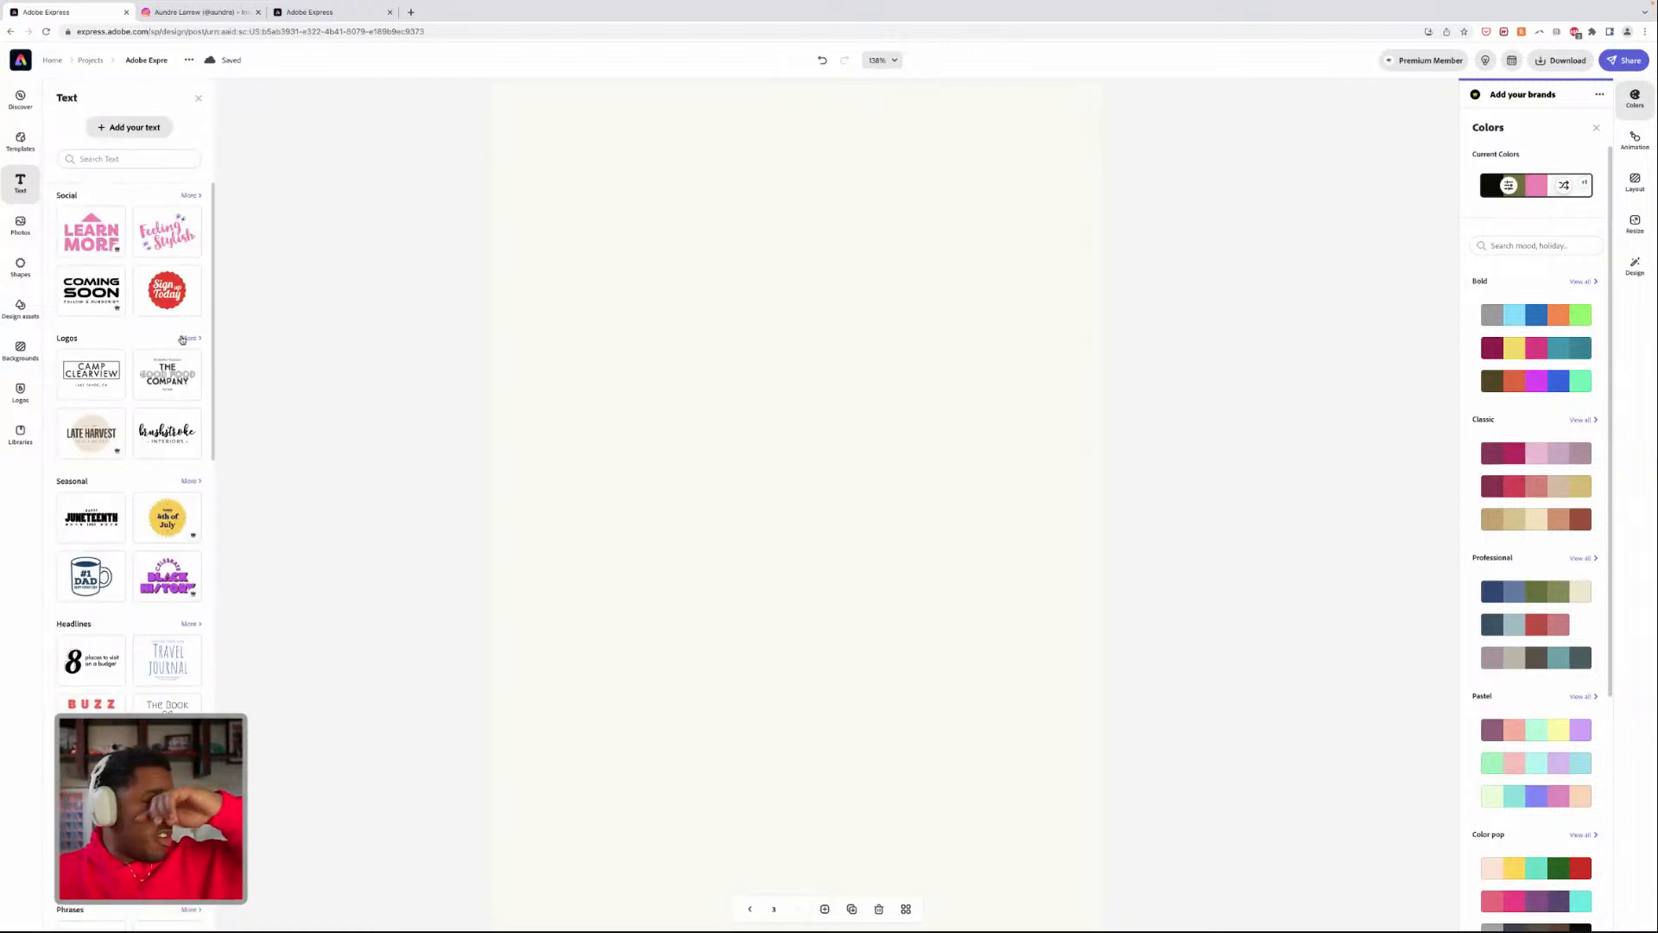
scroll(183, 339, "down", 1)
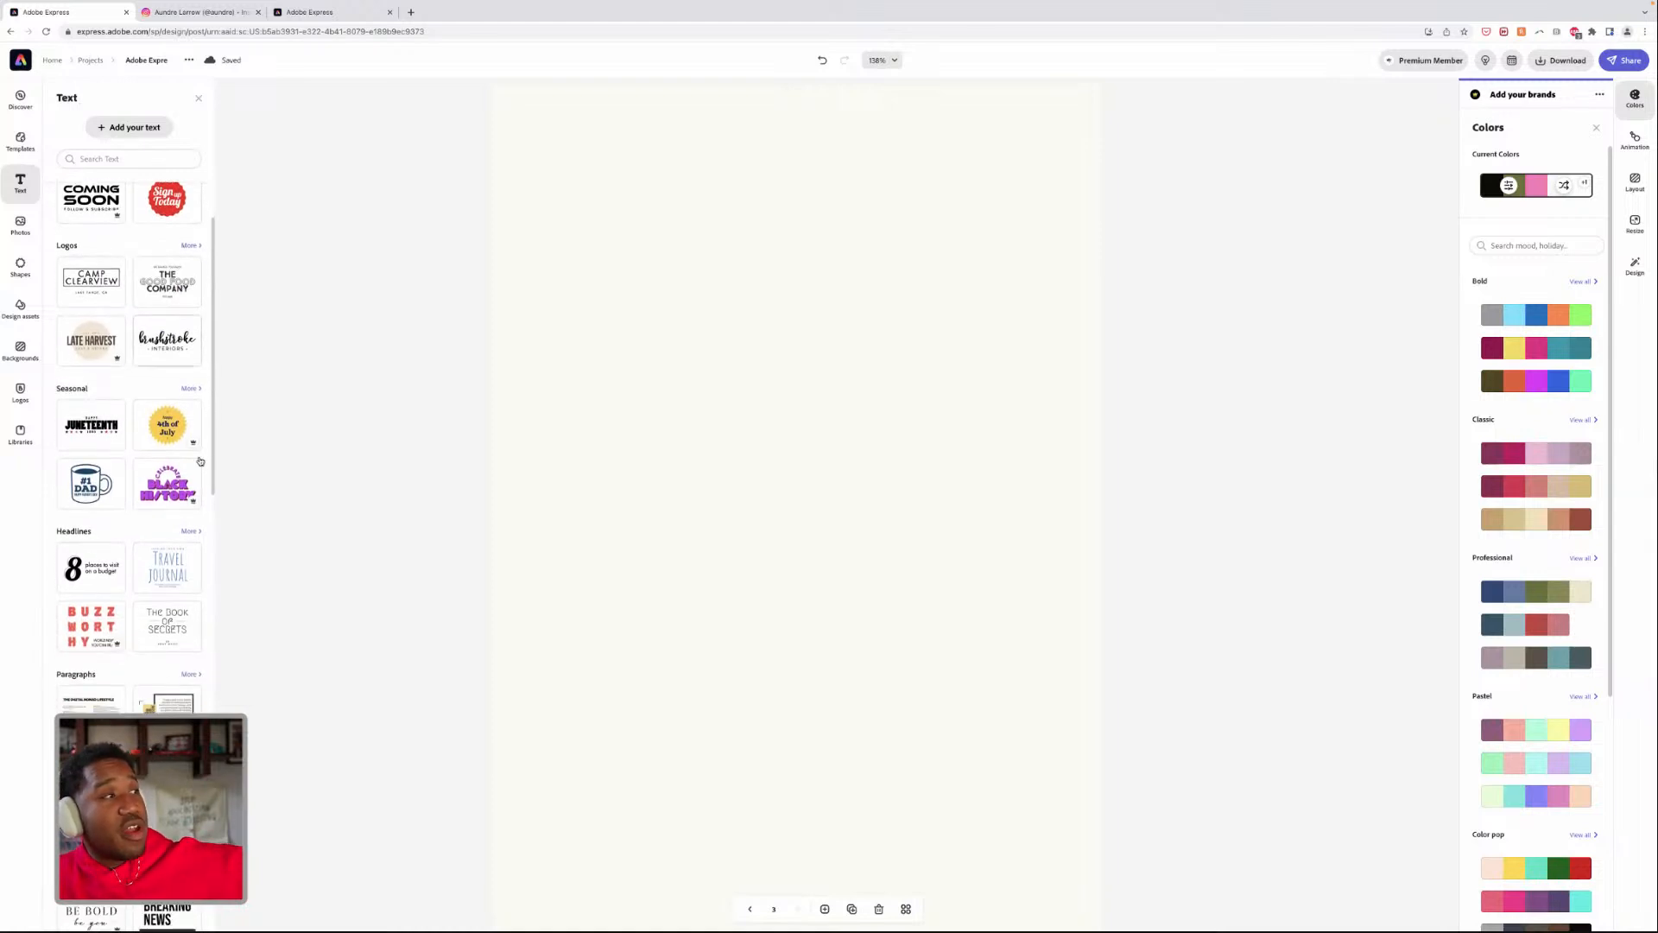
left_click(192, 534)
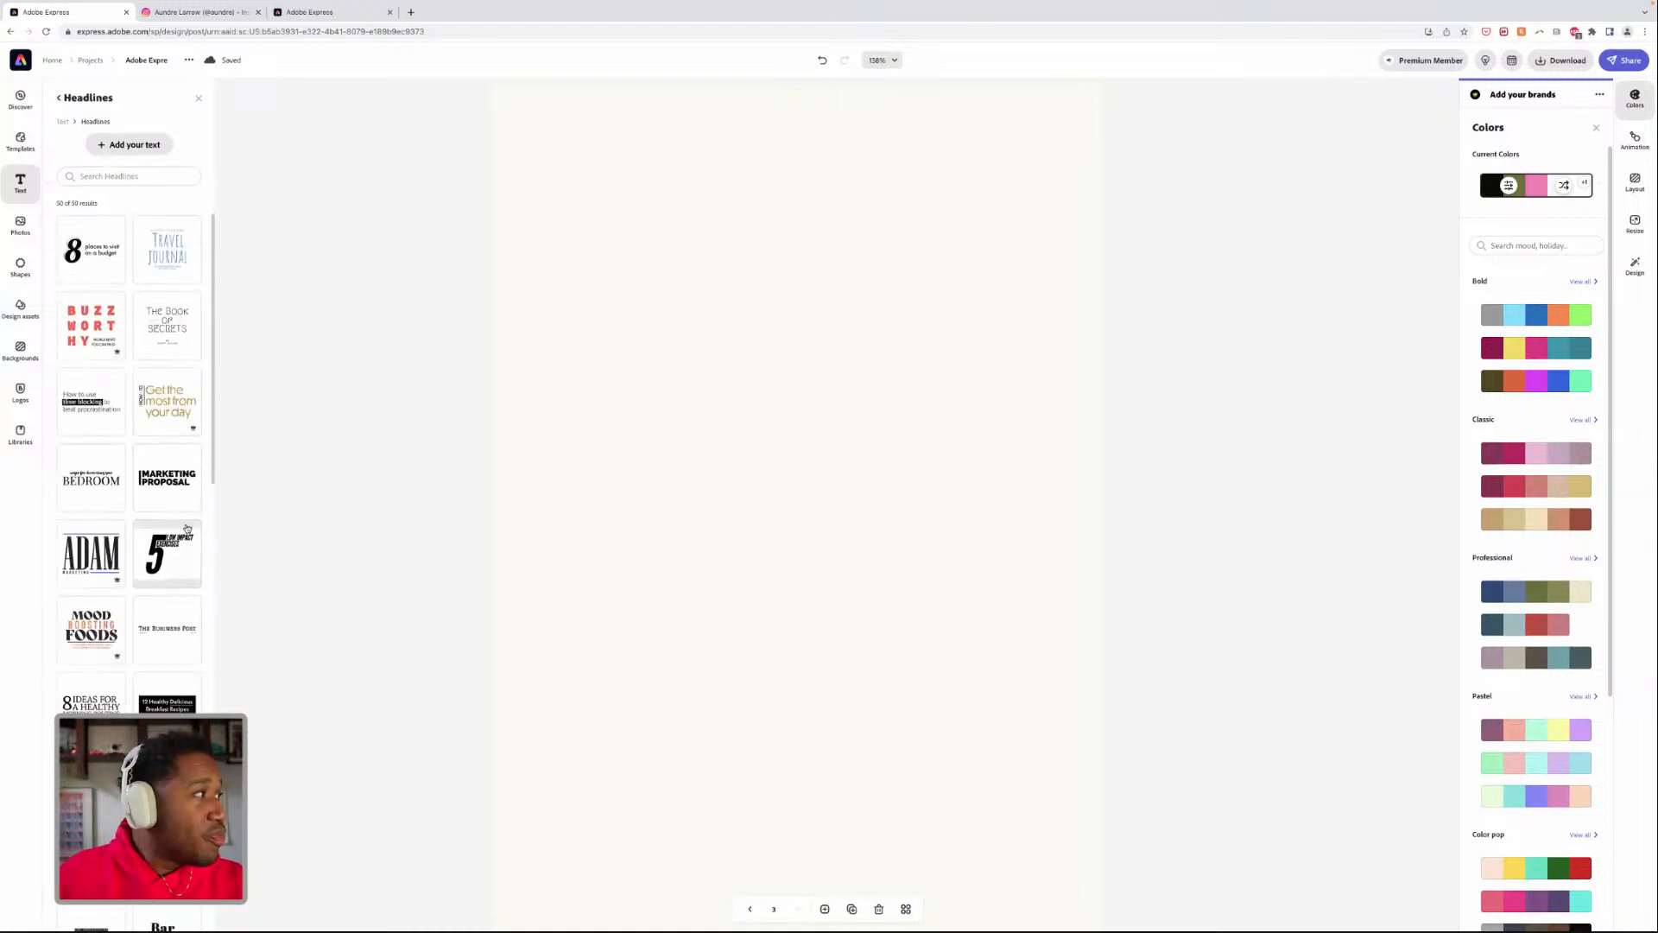
scroll(173, 518, "down", 2)
scroll(167, 510, "down", 4)
scroll(167, 510, "down", 1)
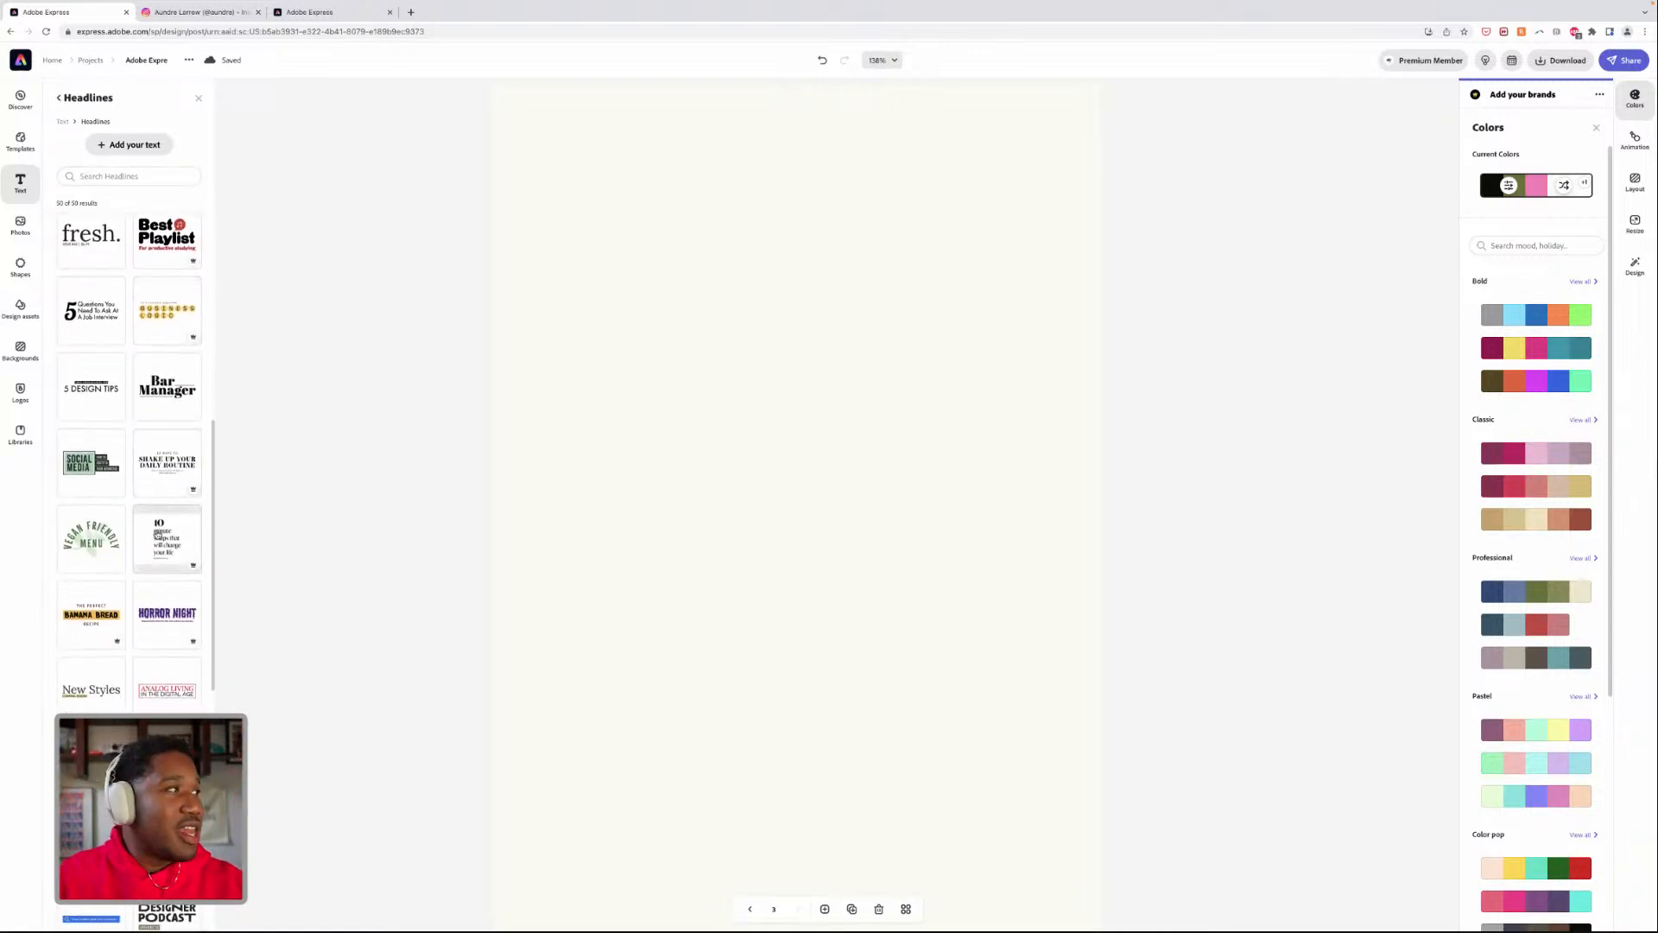
left_click(177, 534)
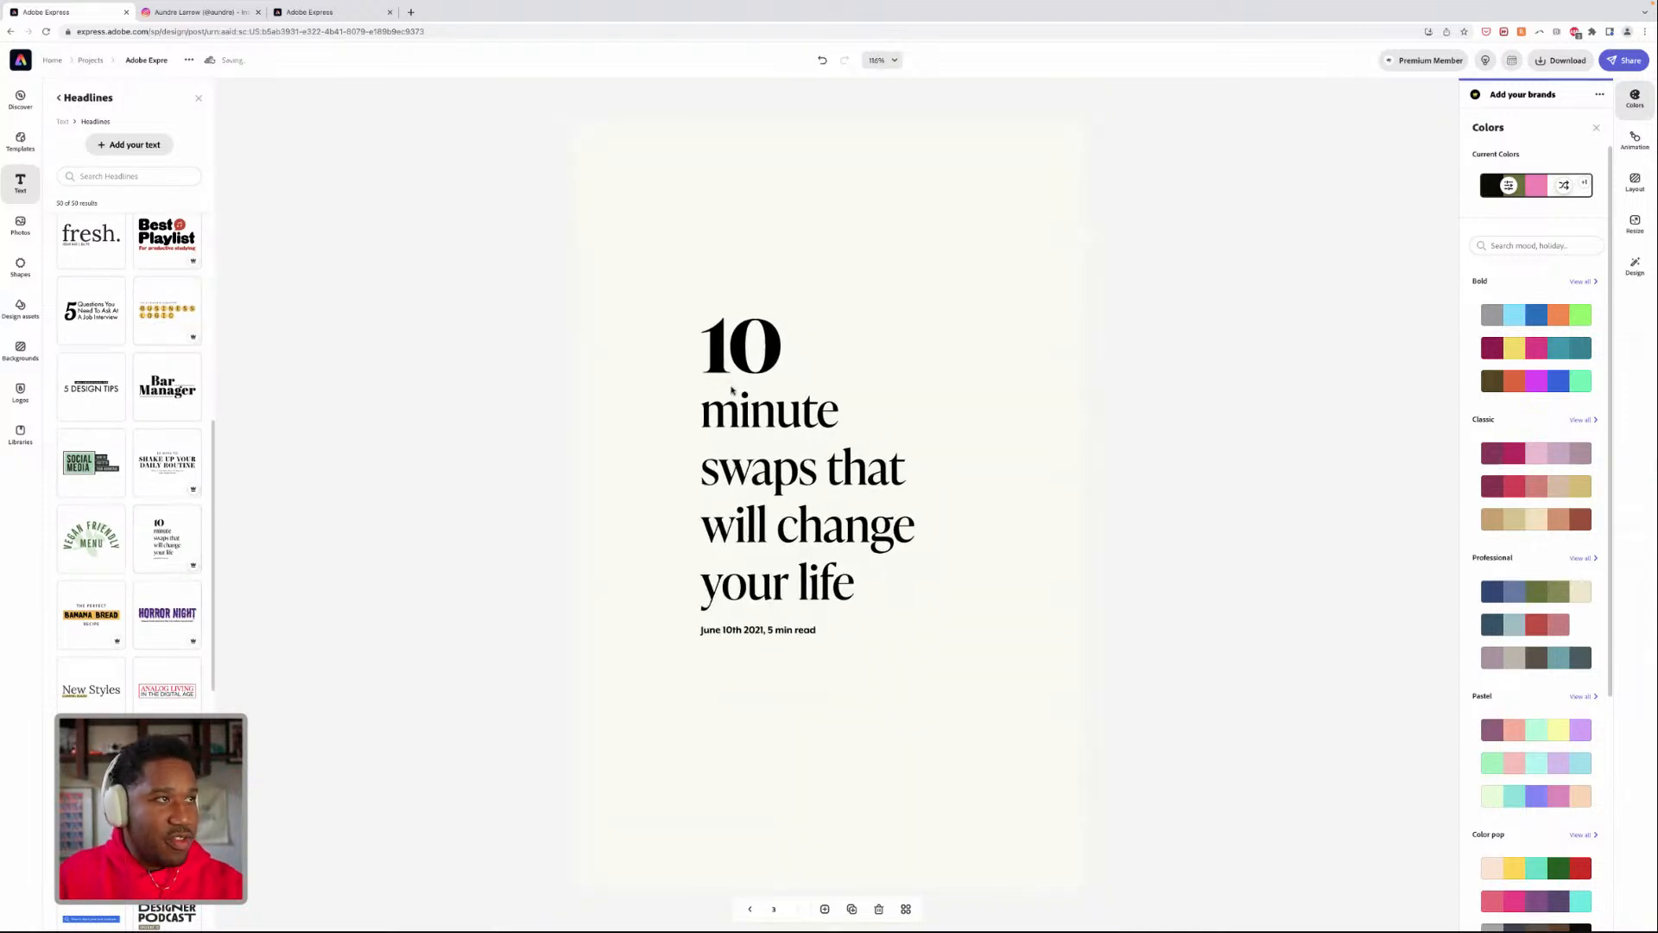
- Enlarge the headline group and reposition it around the middle of the page
left_click(853, 512)
left_click_drag(904, 617, 1043, 792)
left_click_drag(858, 588, 818, 524)
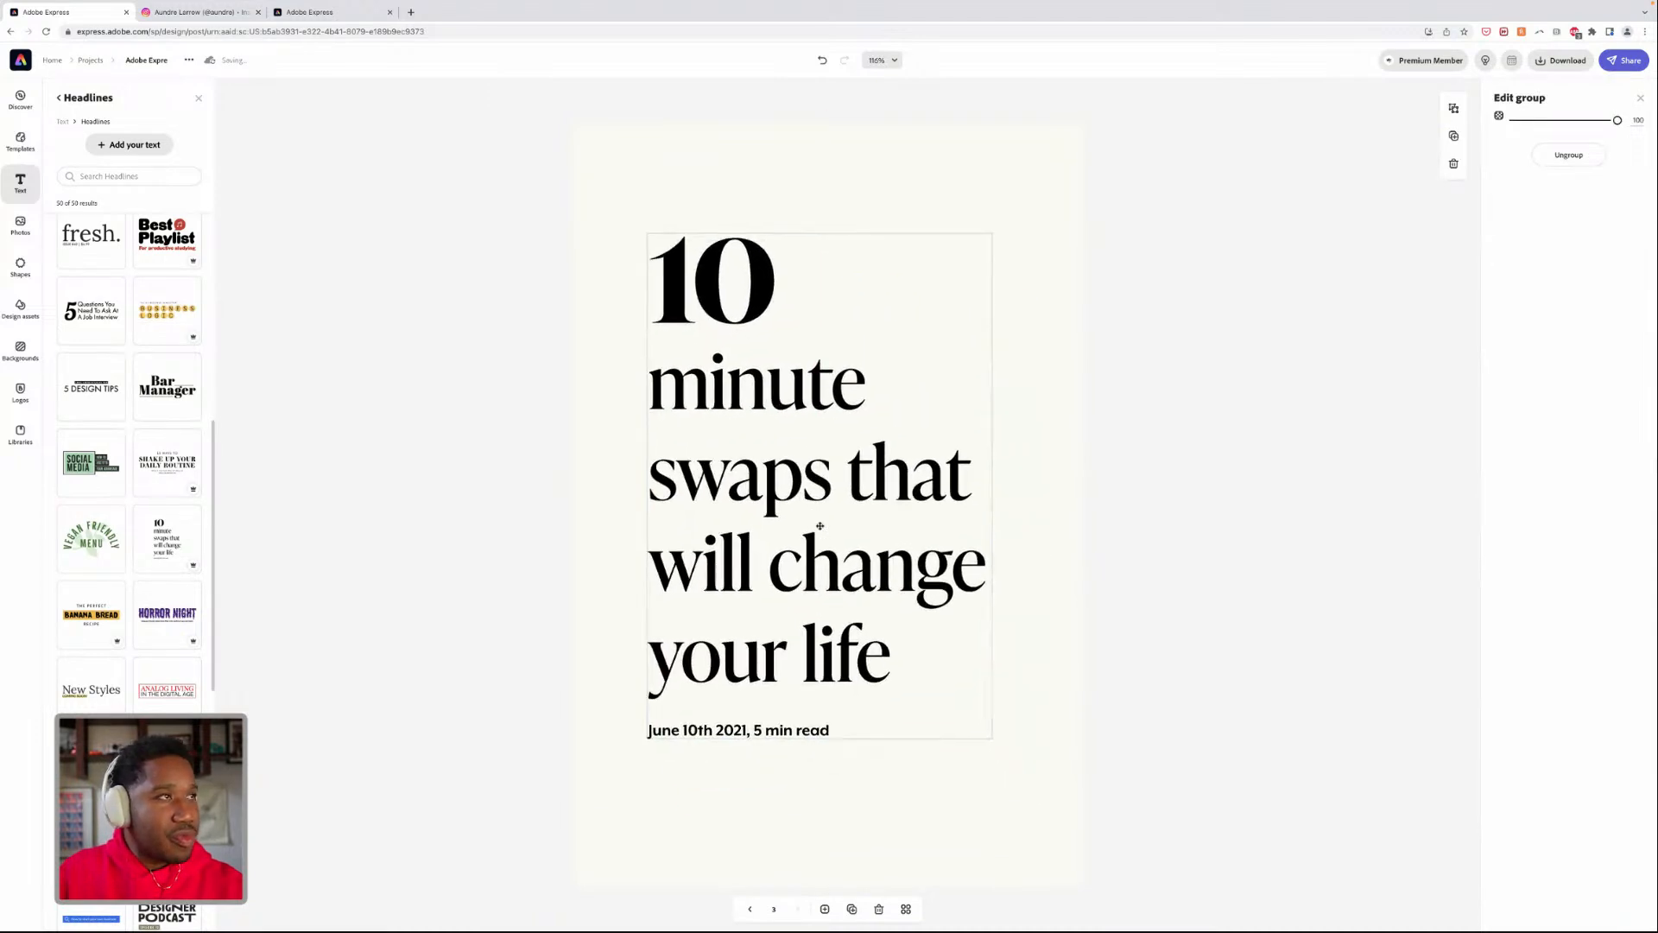
- Replace the "minute swaps that will change your life" text with "iPhone summer portrait session"
double_click(819, 524)
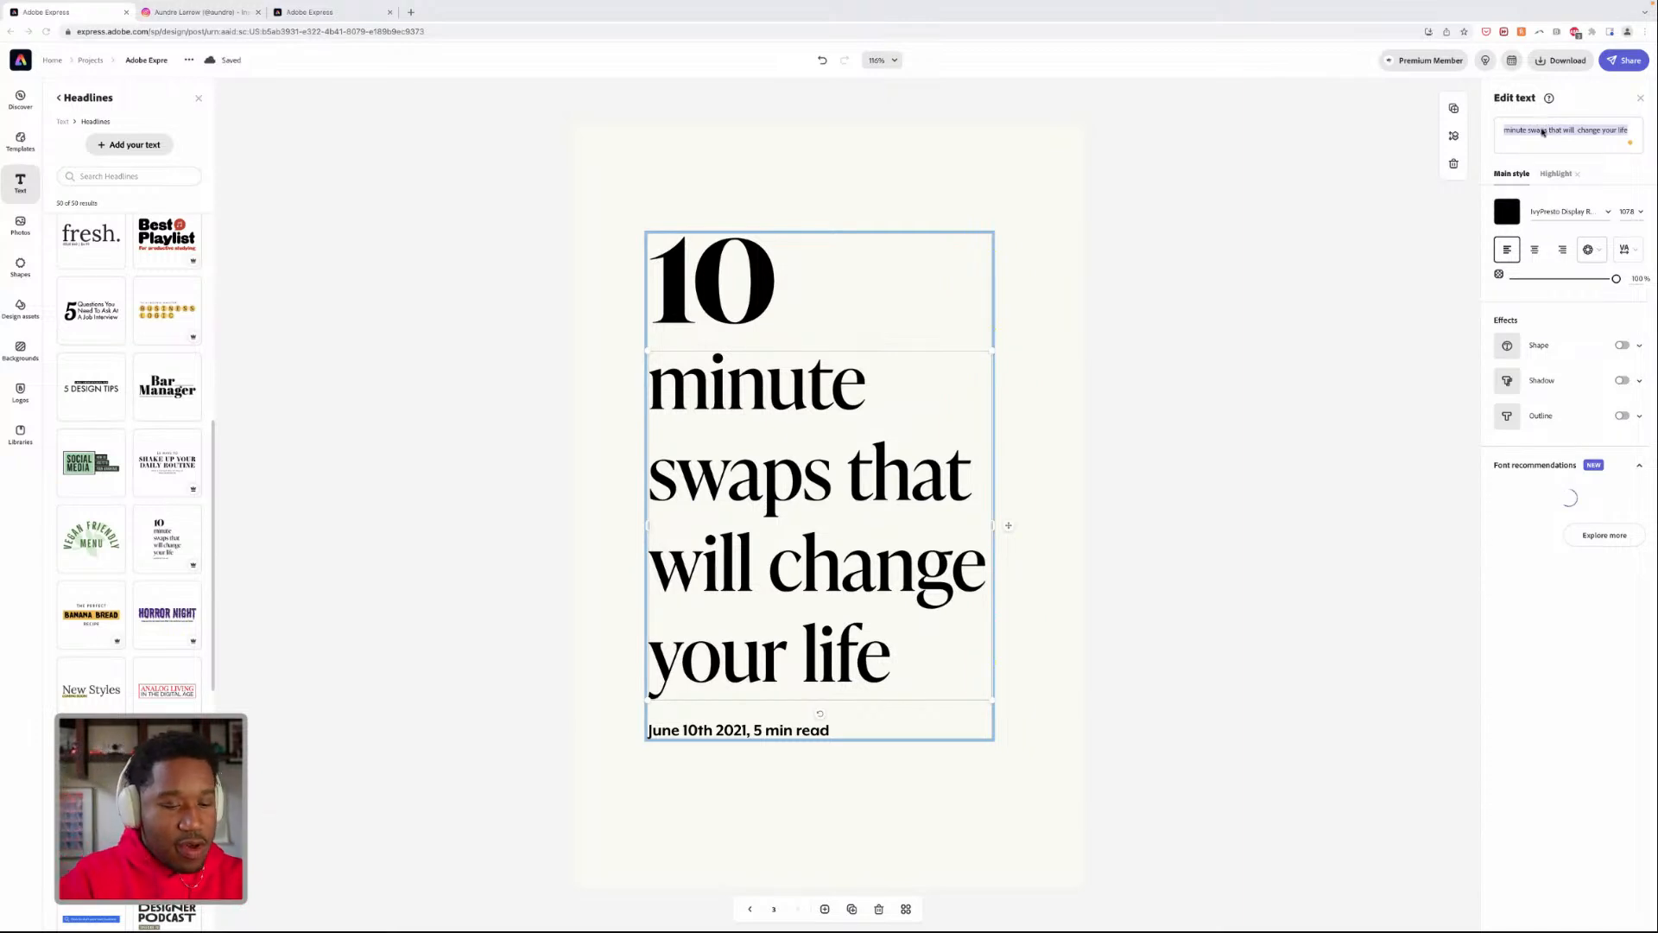
key("Caps_Lock")
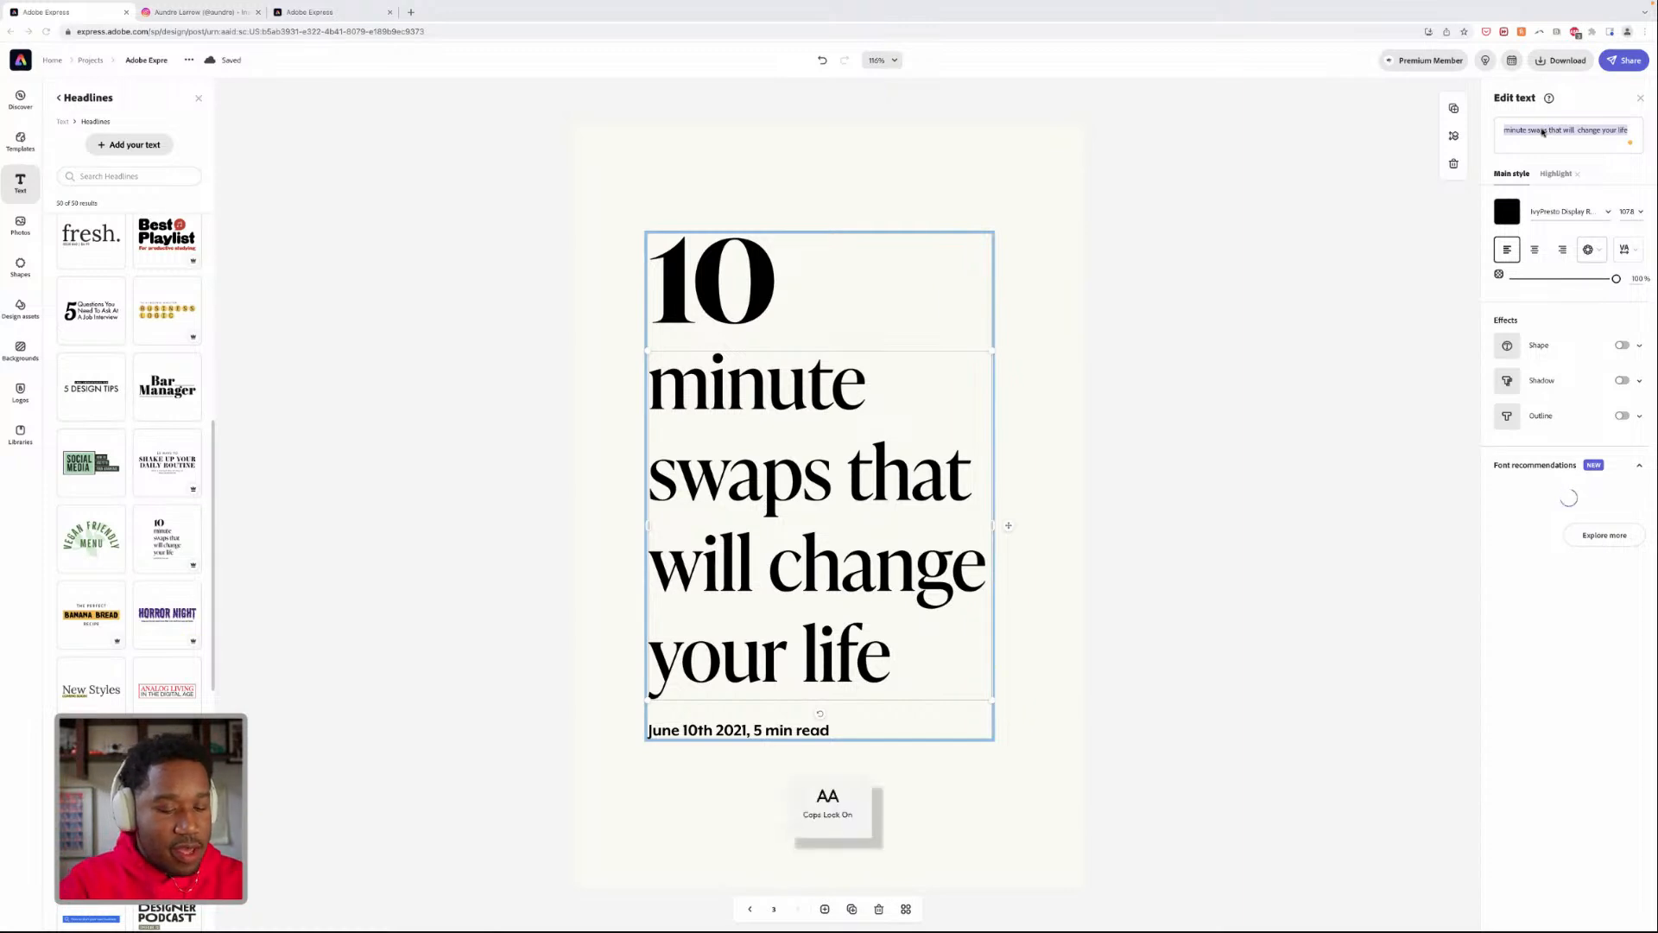
key("Caps_Lock")
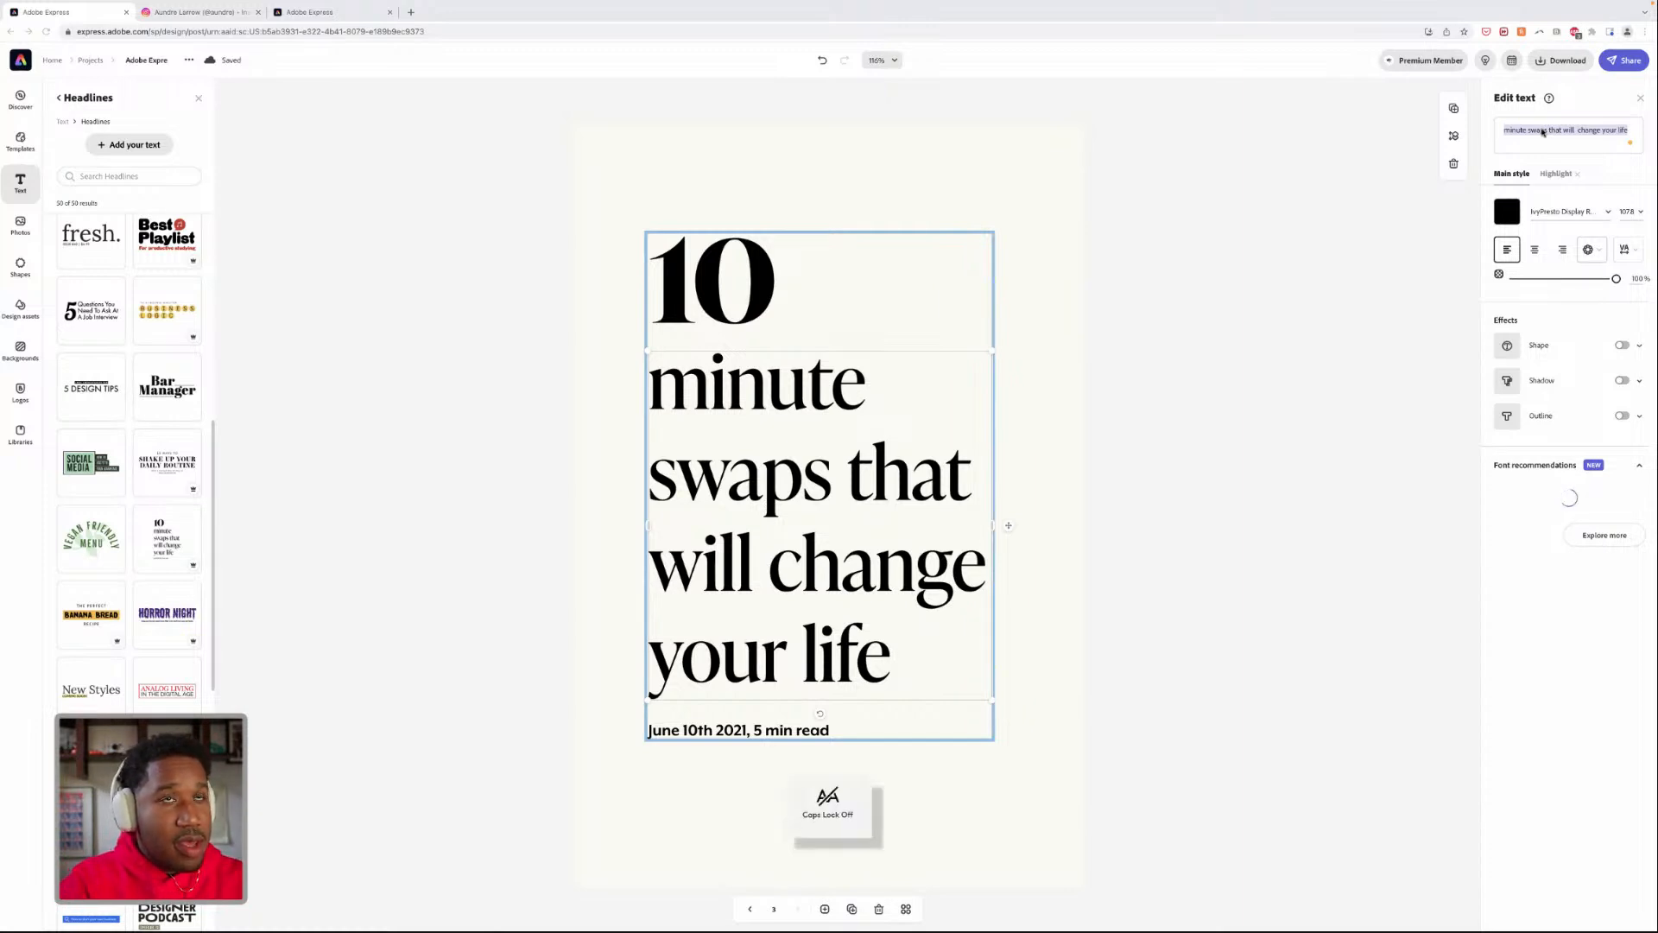
left_click(1543, 132)
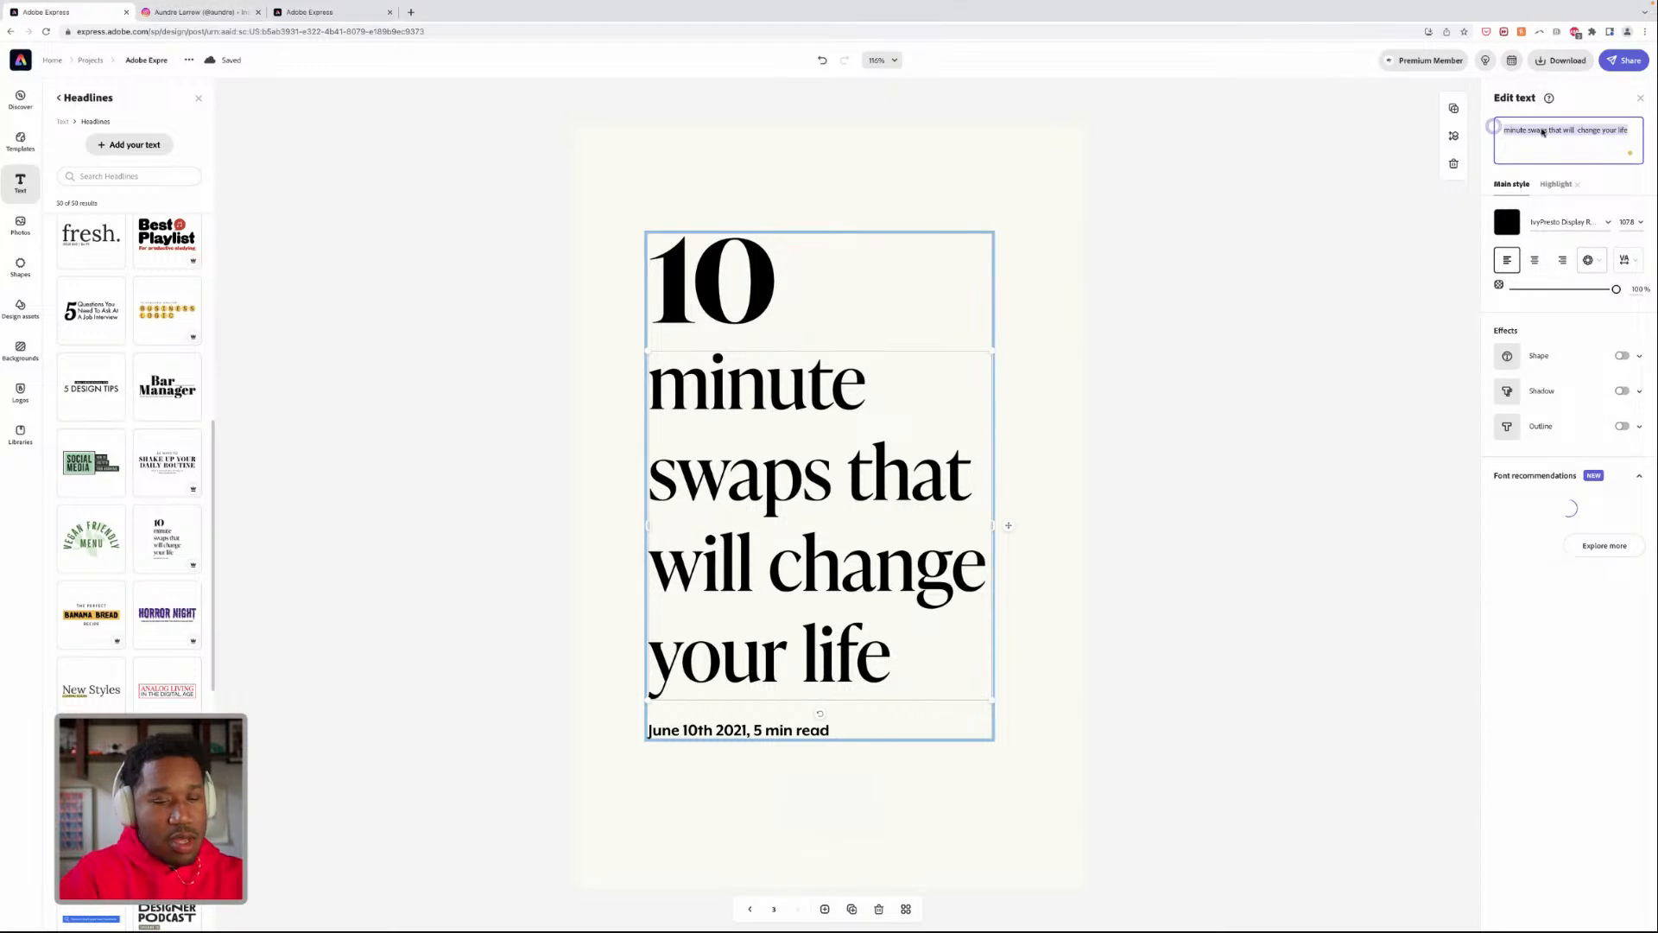
type("i")
key("Caps_Lock")
type("P")
key("Caps_Lock")
type("hone")
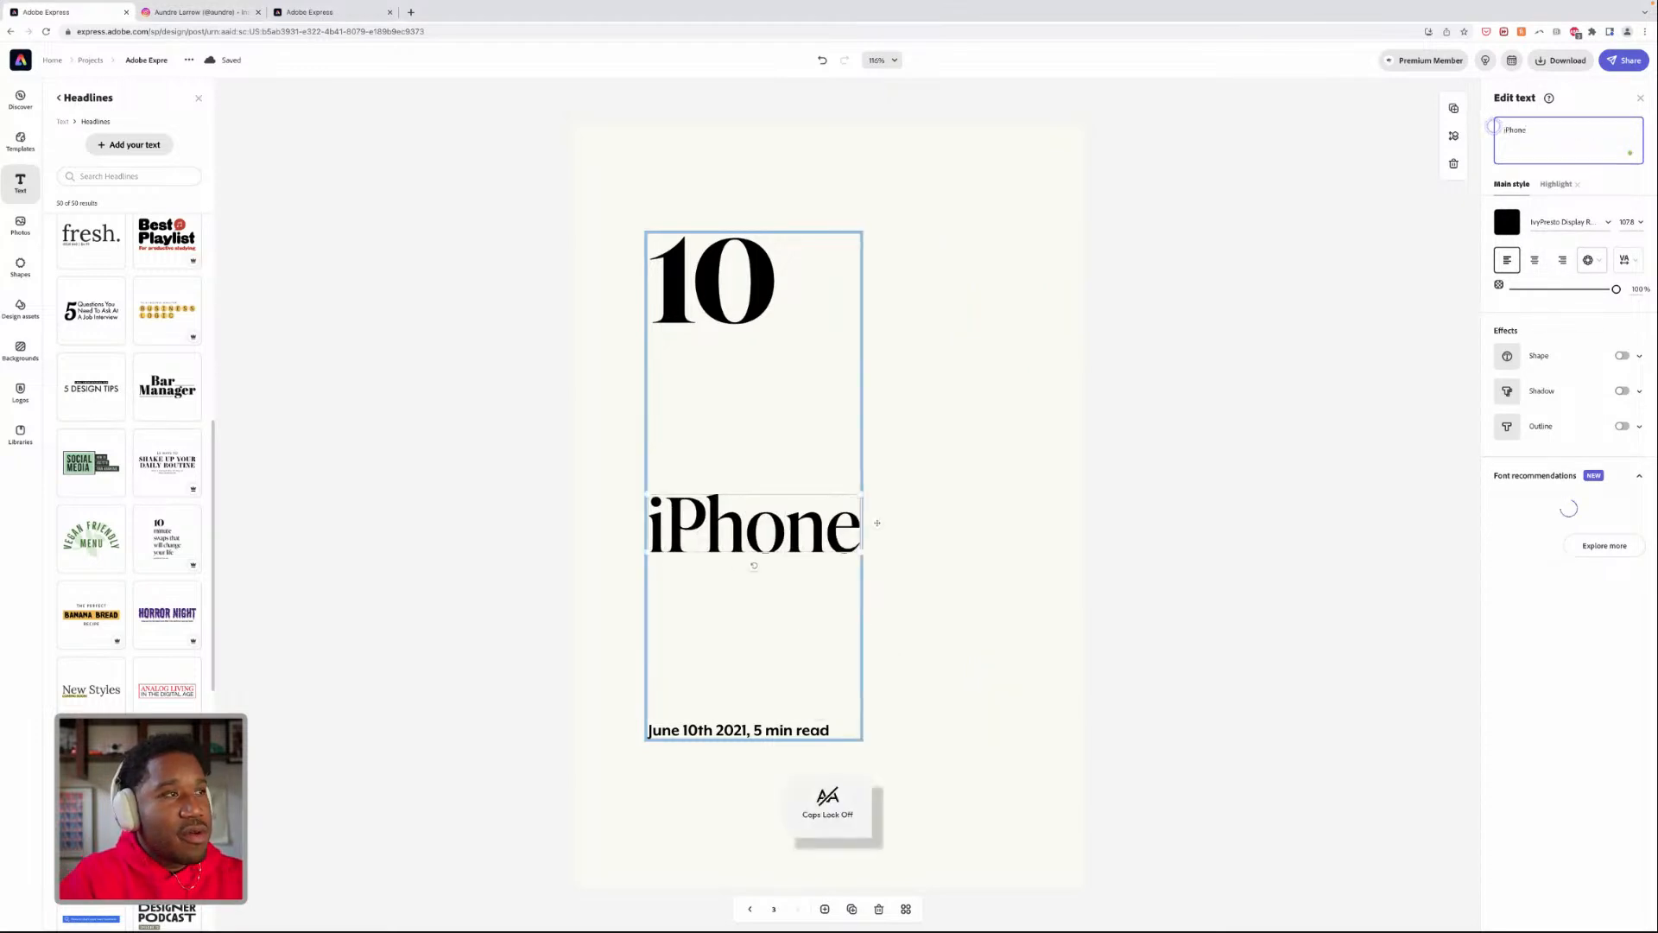
type("portrait")
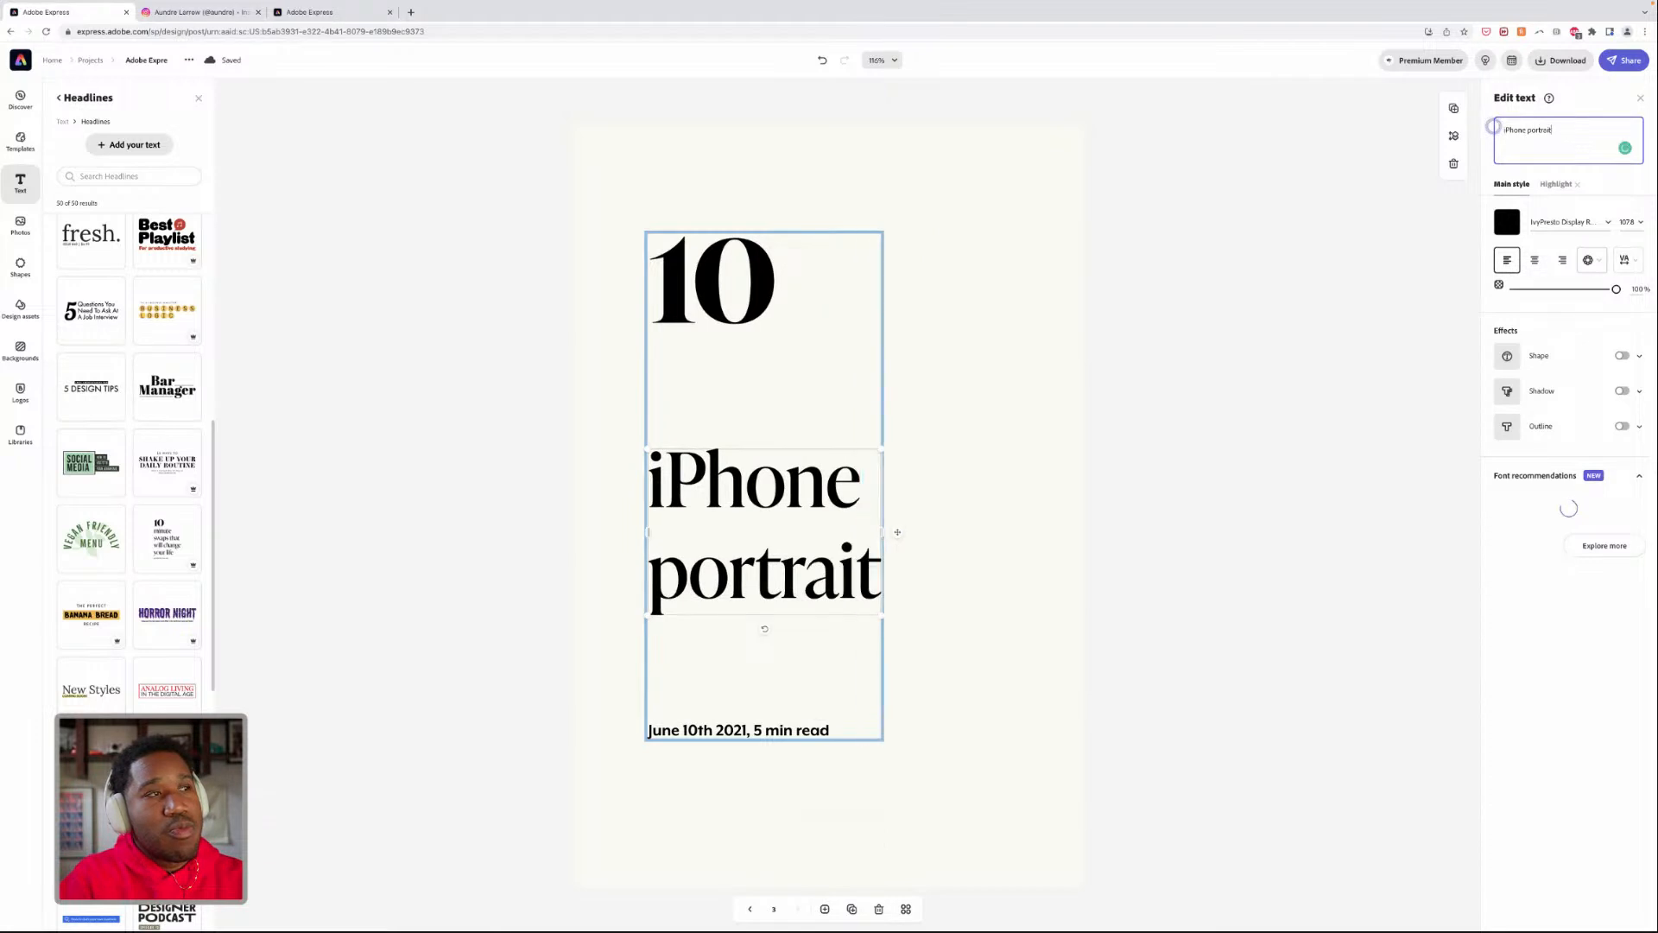
key("BackSpace")
key("BackSpace")
key("BackSpace")
key("BackSpace")
key("BackSpace")
key("BackSpace")
key("BackSpace")
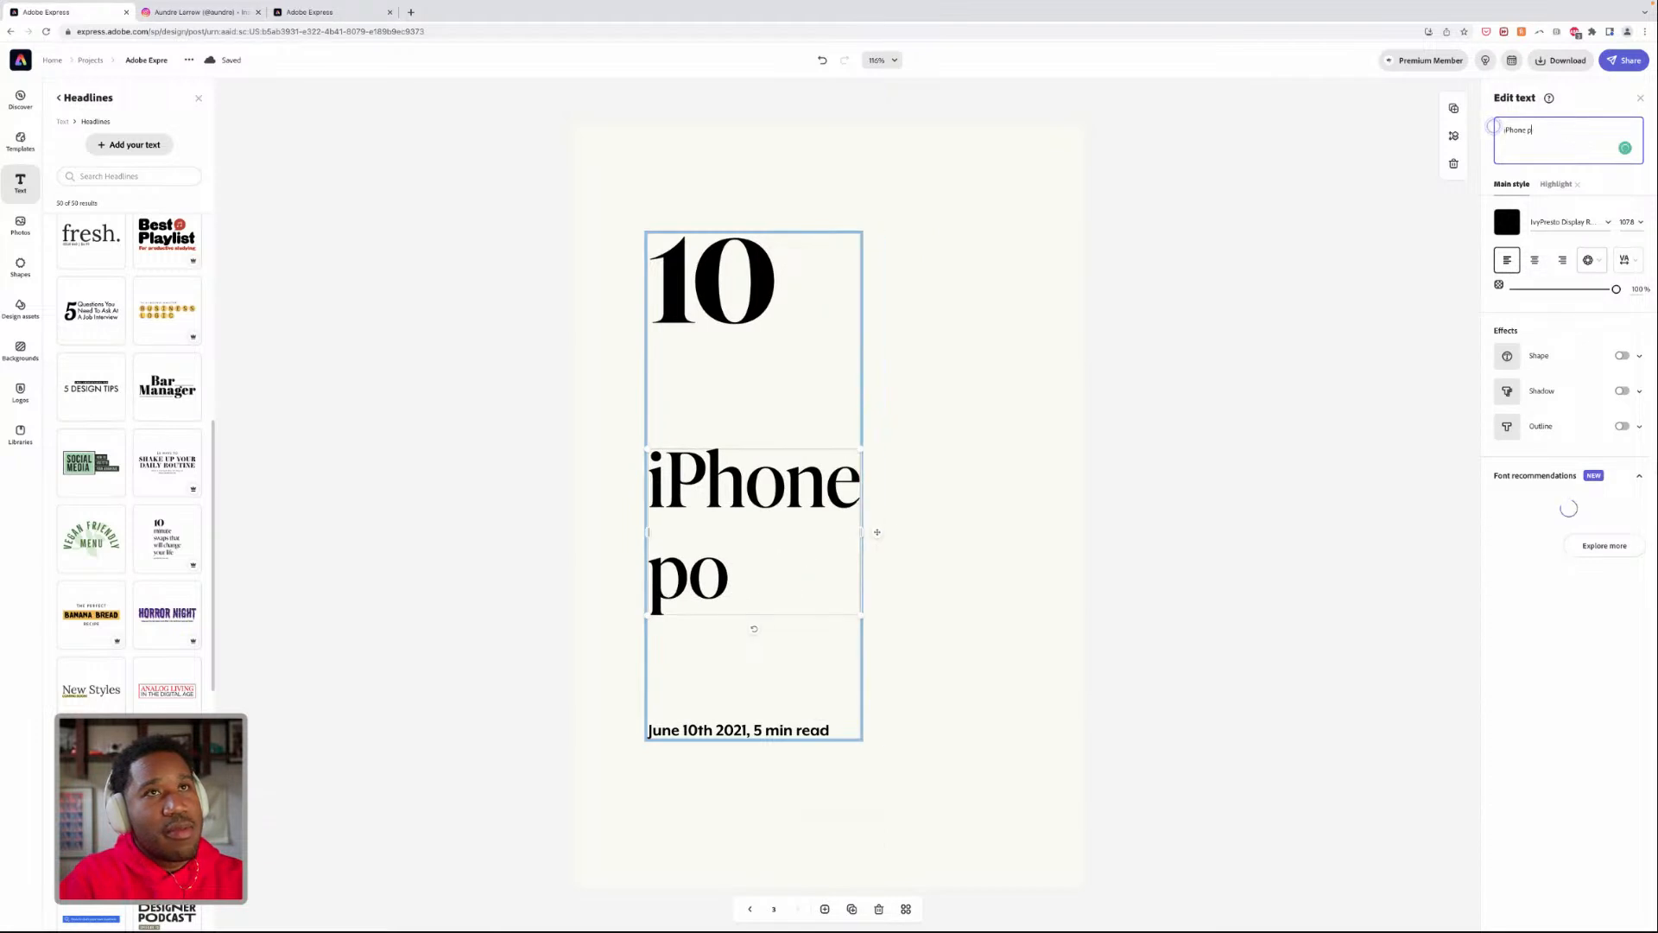
key("BackSpace")
type("summer port")
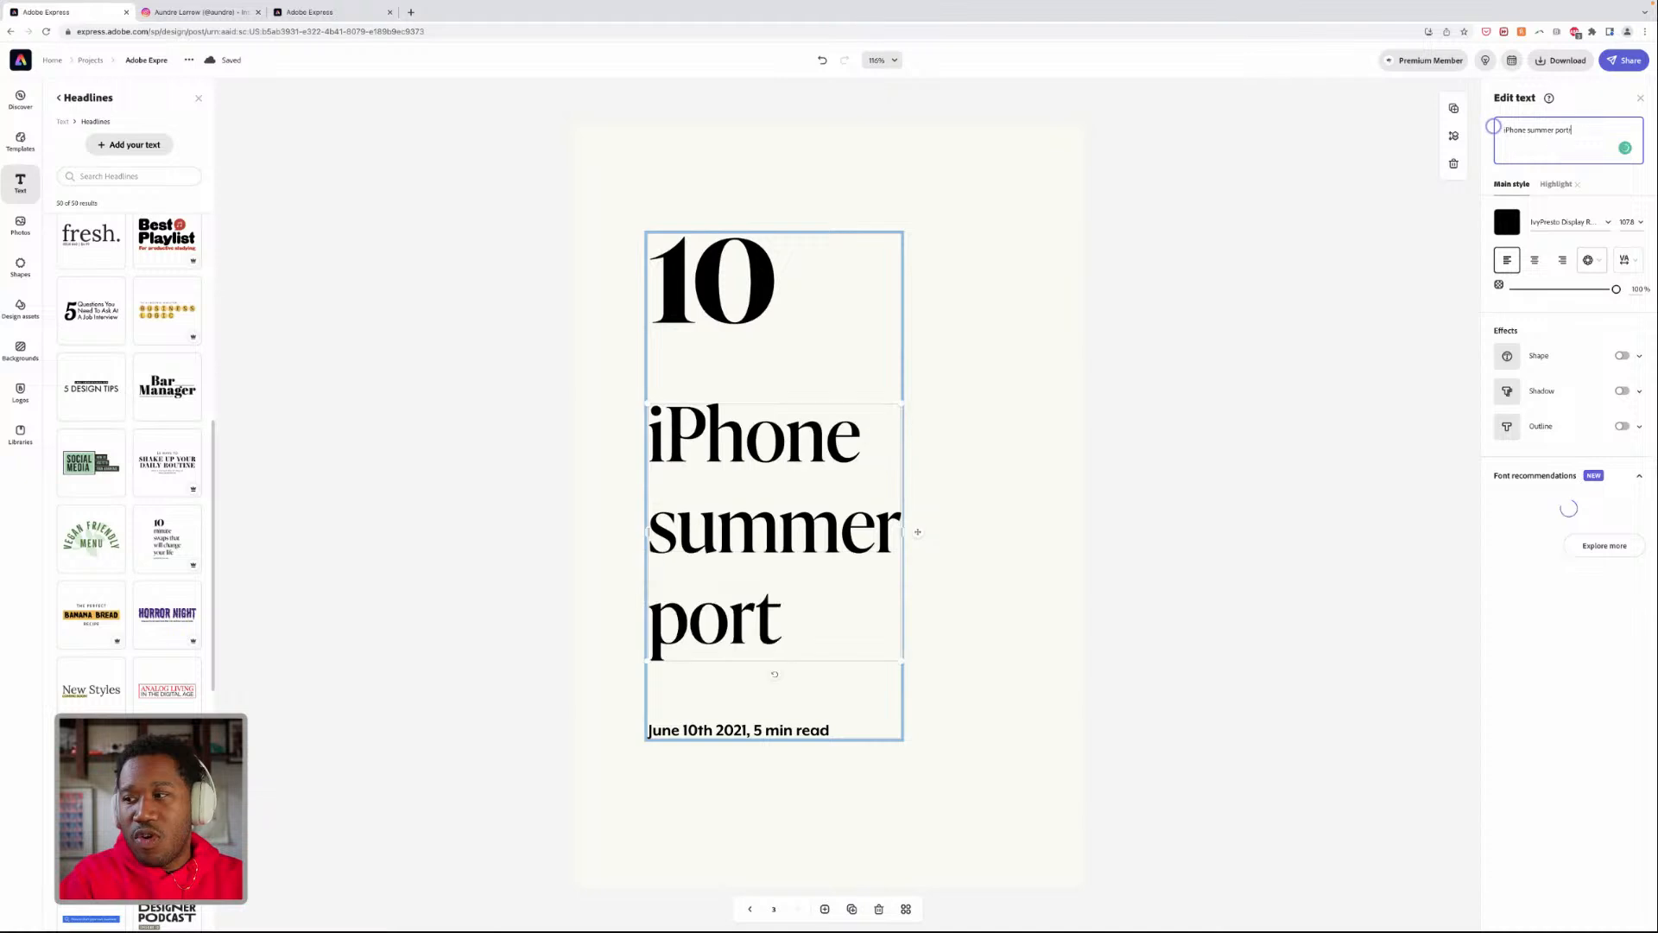
type("rait session")
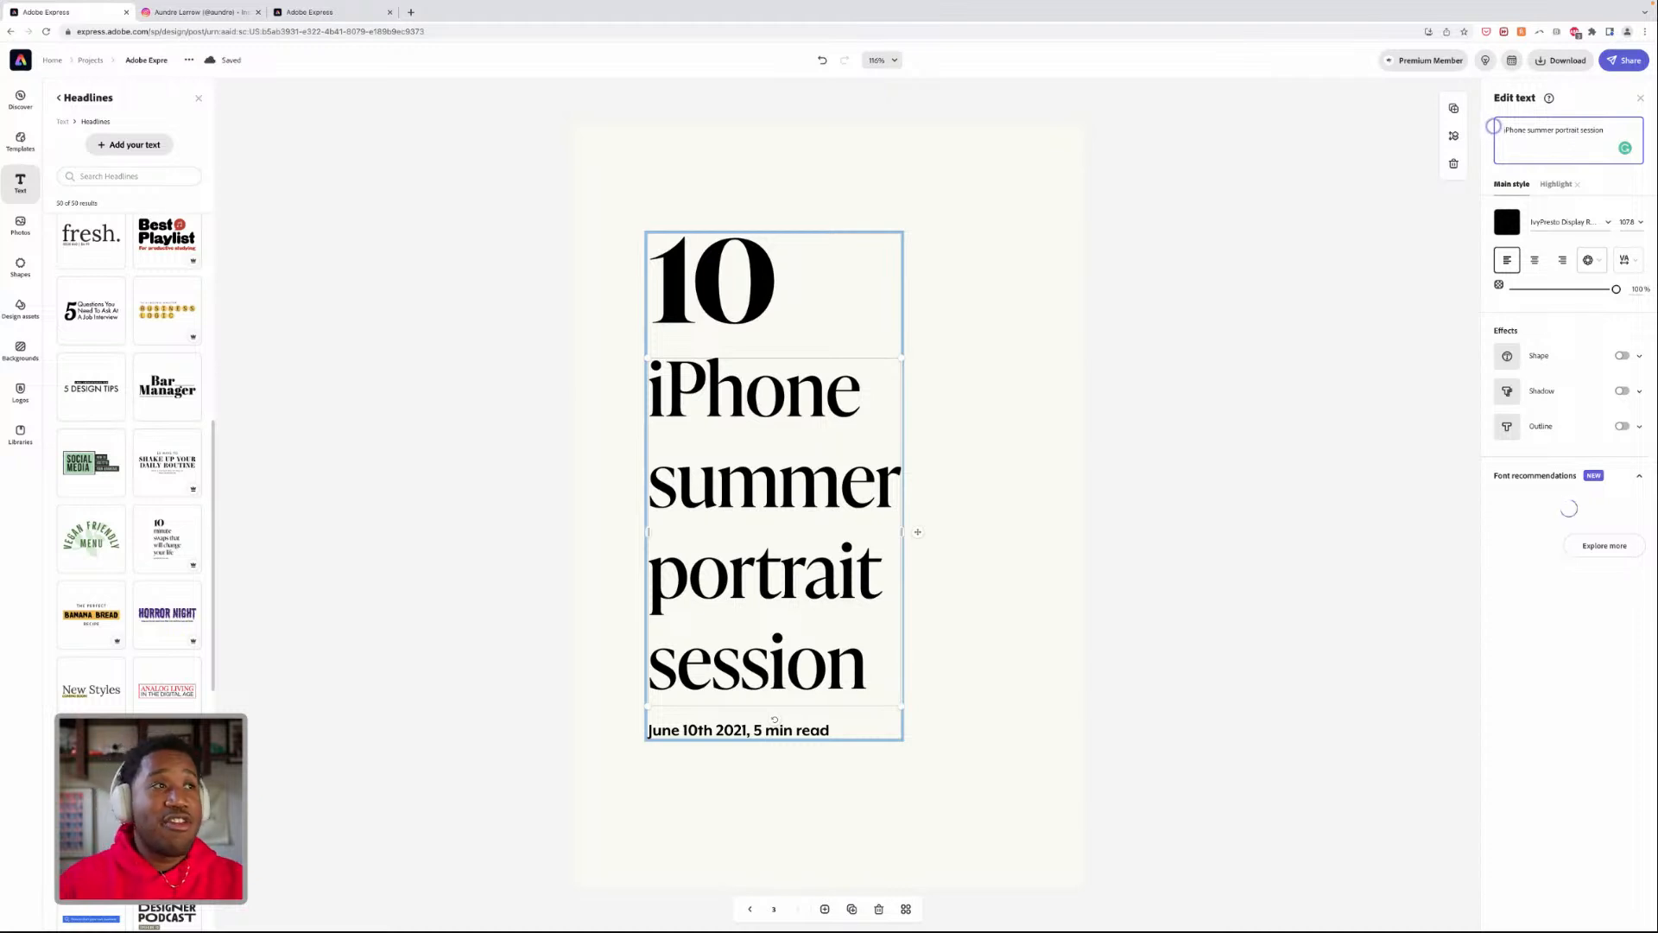
left_click(1014, 612)
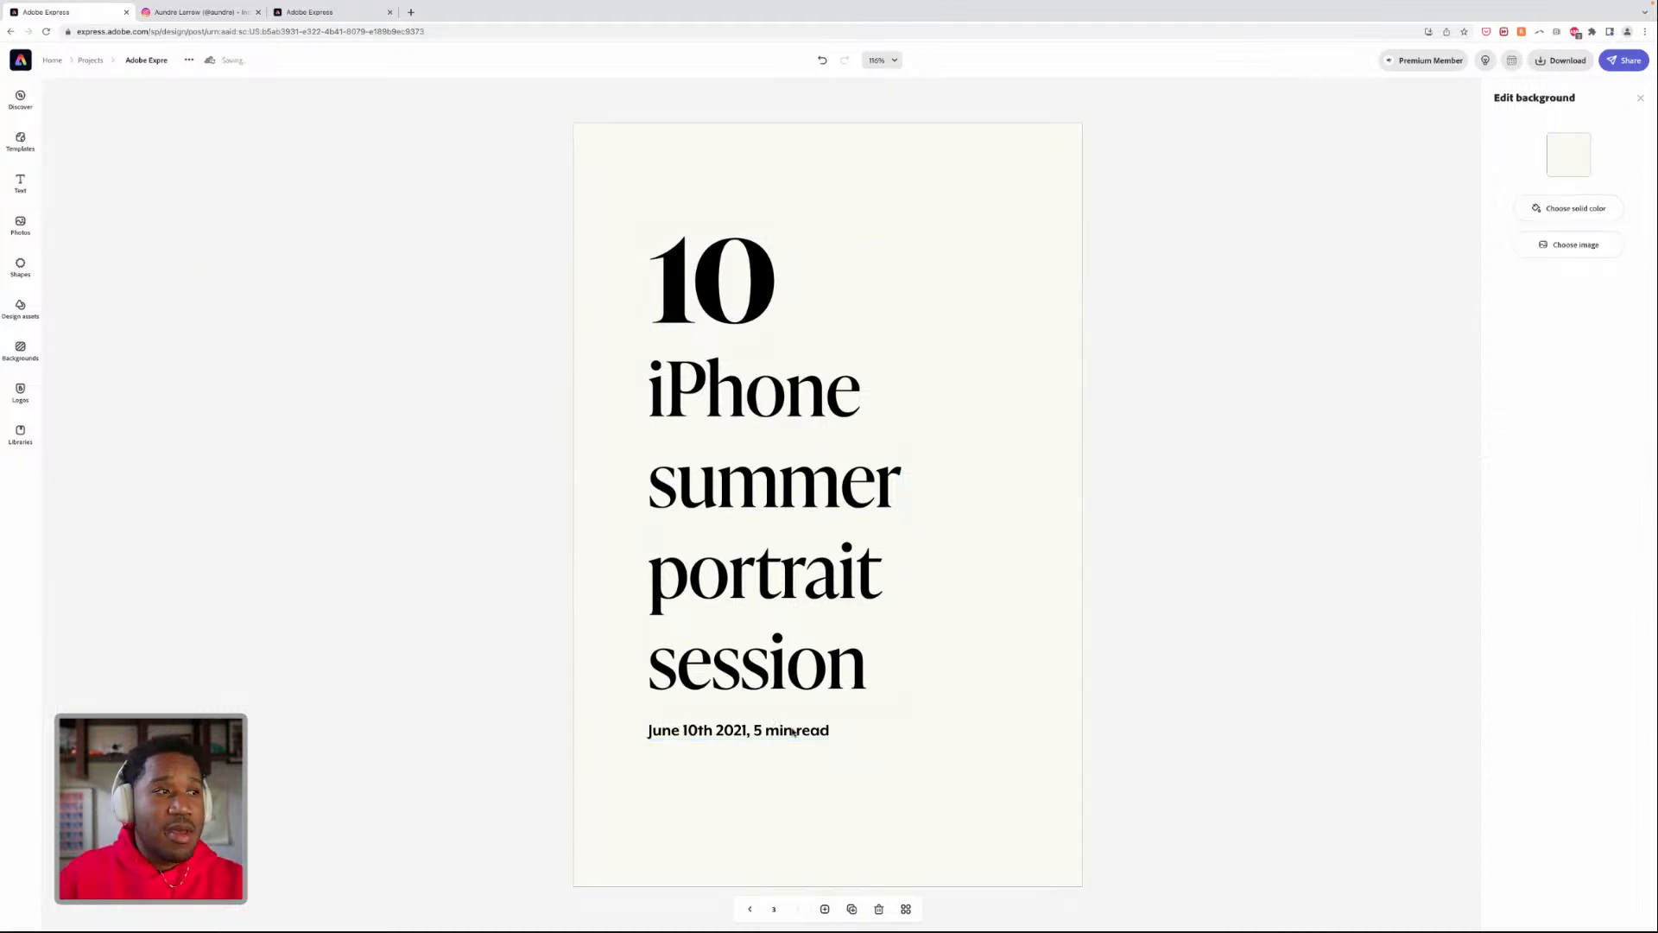
- Remove the "June 10th 2021, 5 min read" line beneath the headline
left_click(780, 731)
left_click(781, 730)
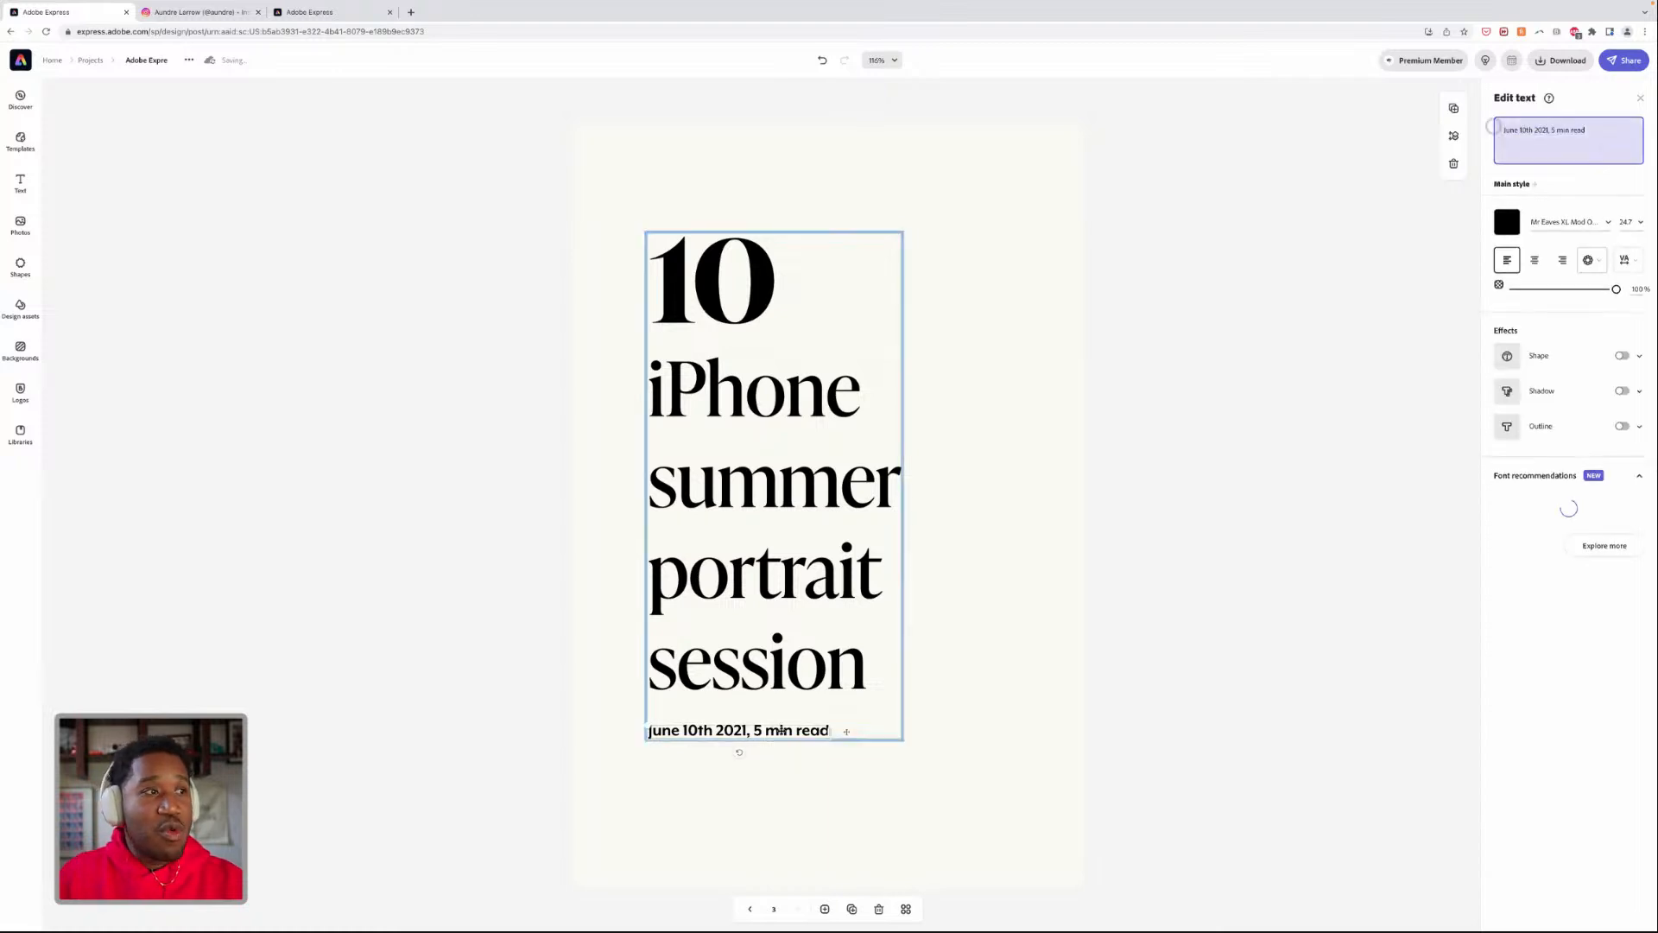
key("BackSpace")
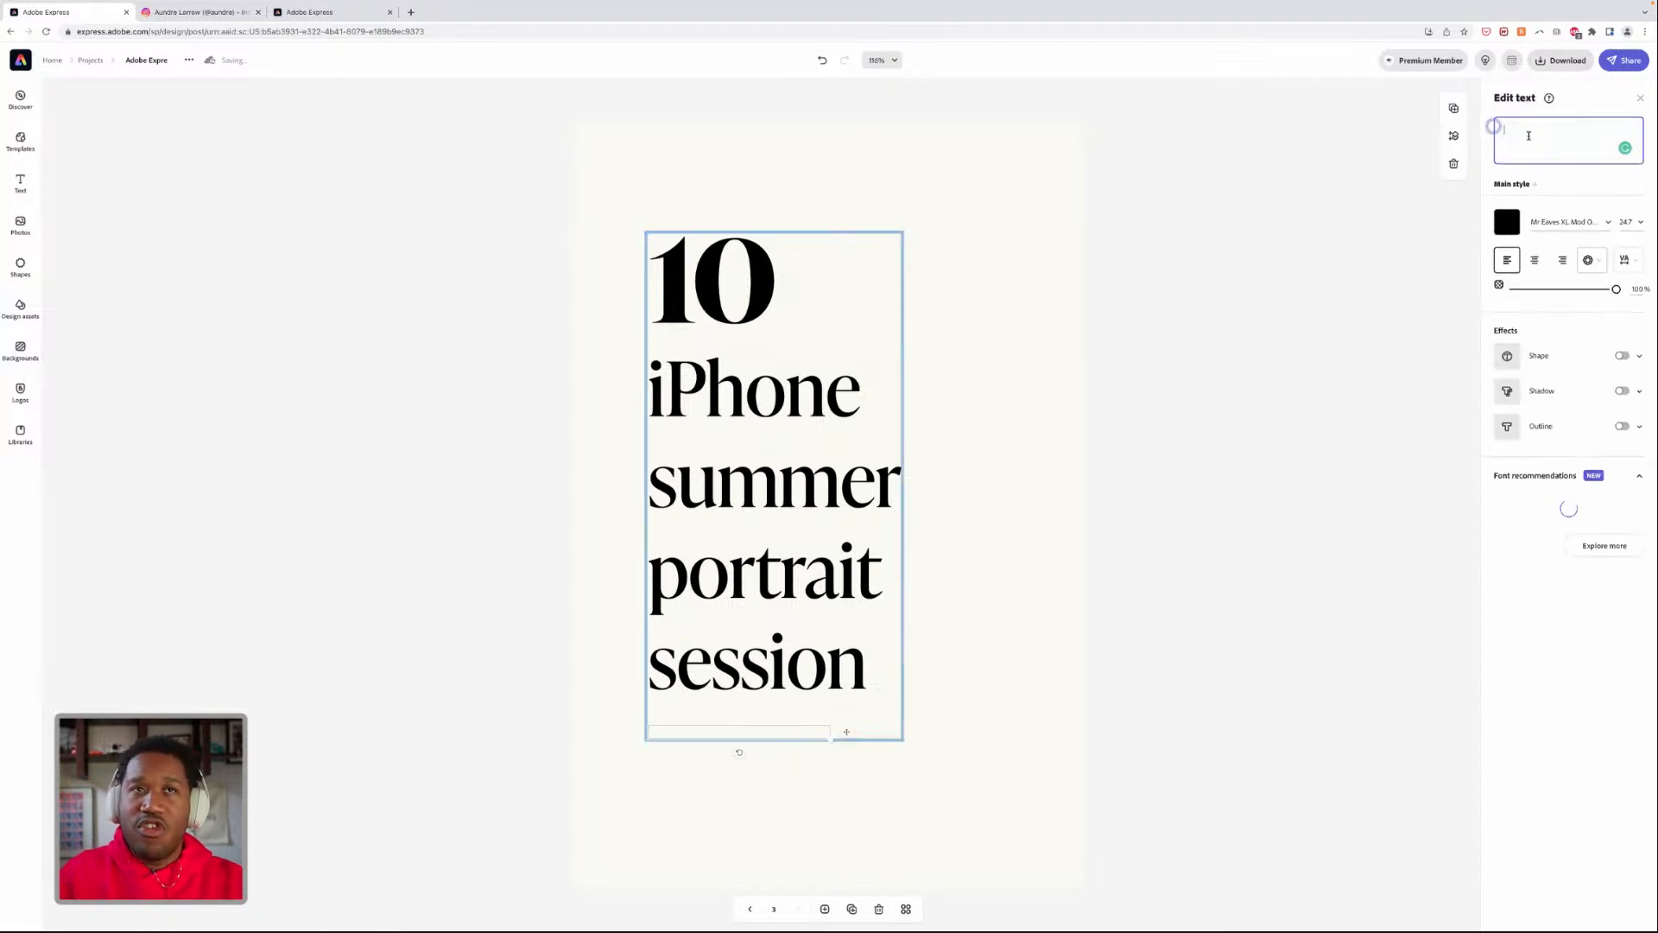
left_click(1059, 415)
- Delete the large "10" above the "iPhone summer portrait session" headline
left_click(758, 344)
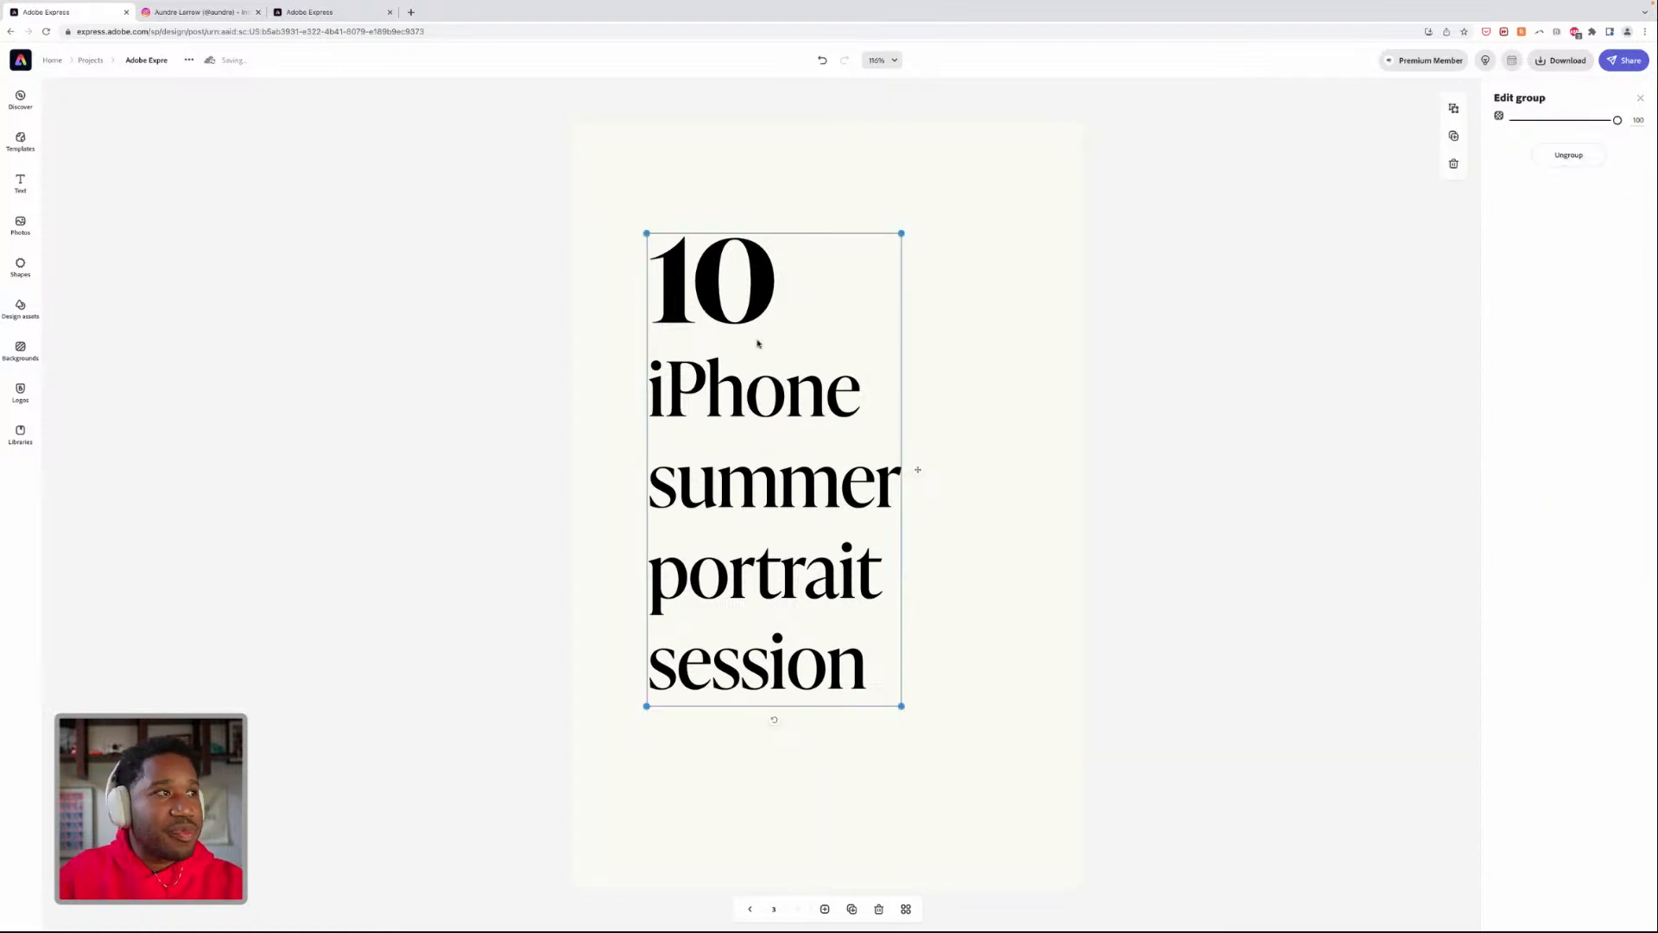
left_click(748, 324)
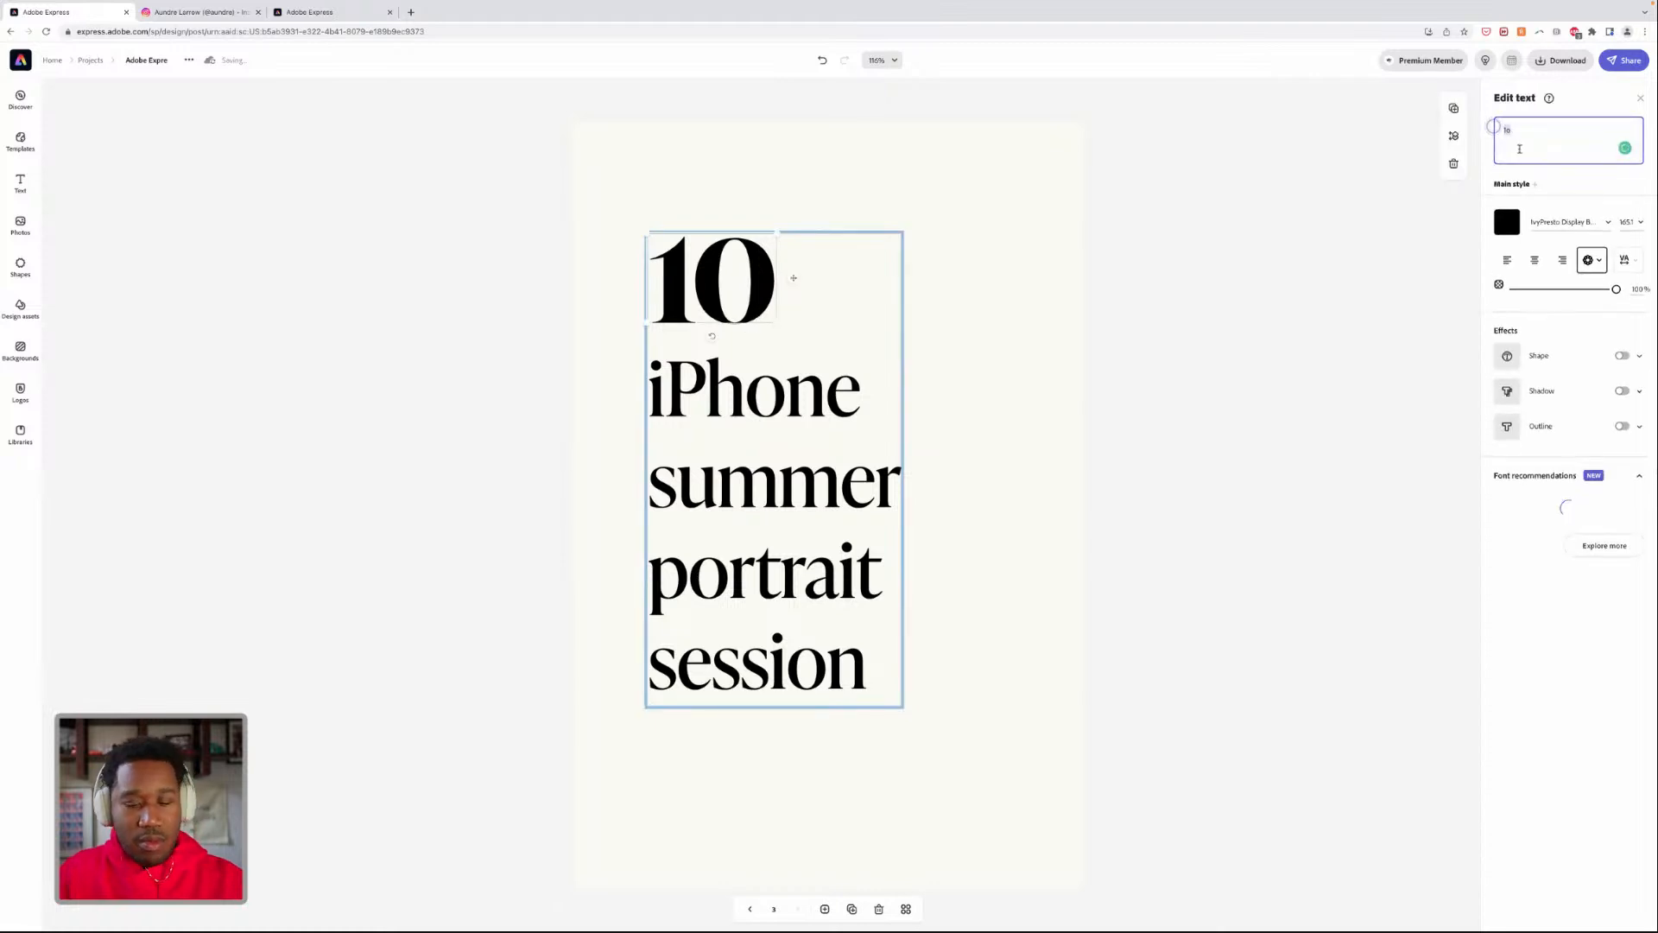
key("BackSpace")
left_click(1032, 369)
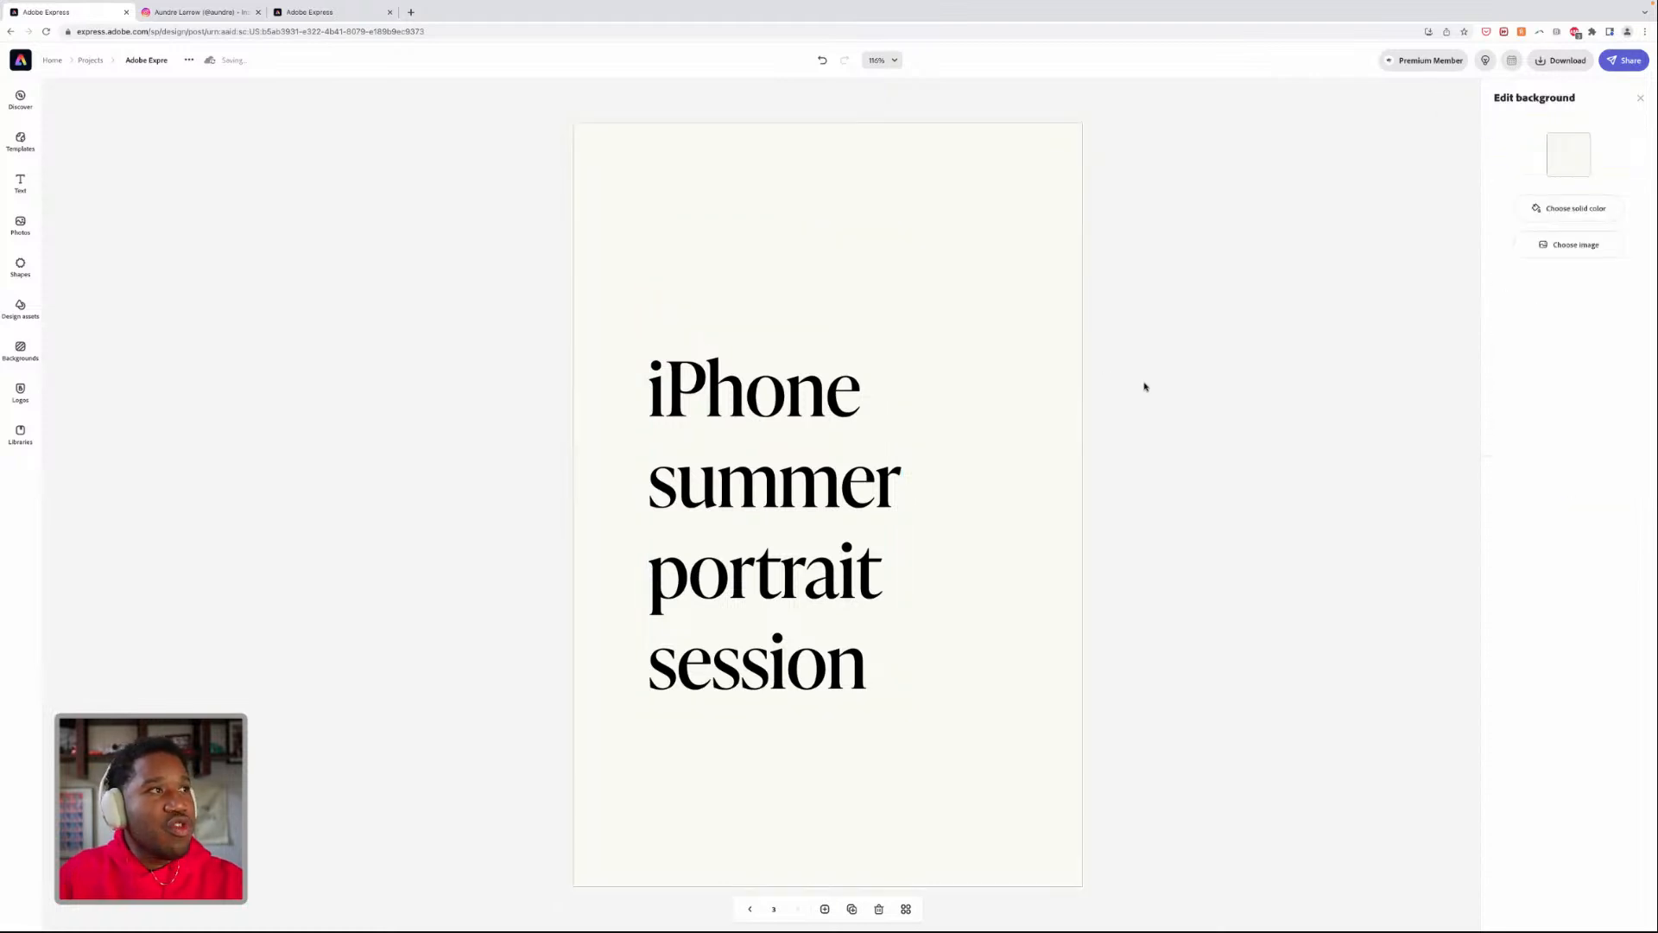
- Enlarge the headline slightly, keep it left-aligned, and move it up toward the page's upper-left area
left_click(762, 414)
left_click_drag(907, 529, 1047, 552)
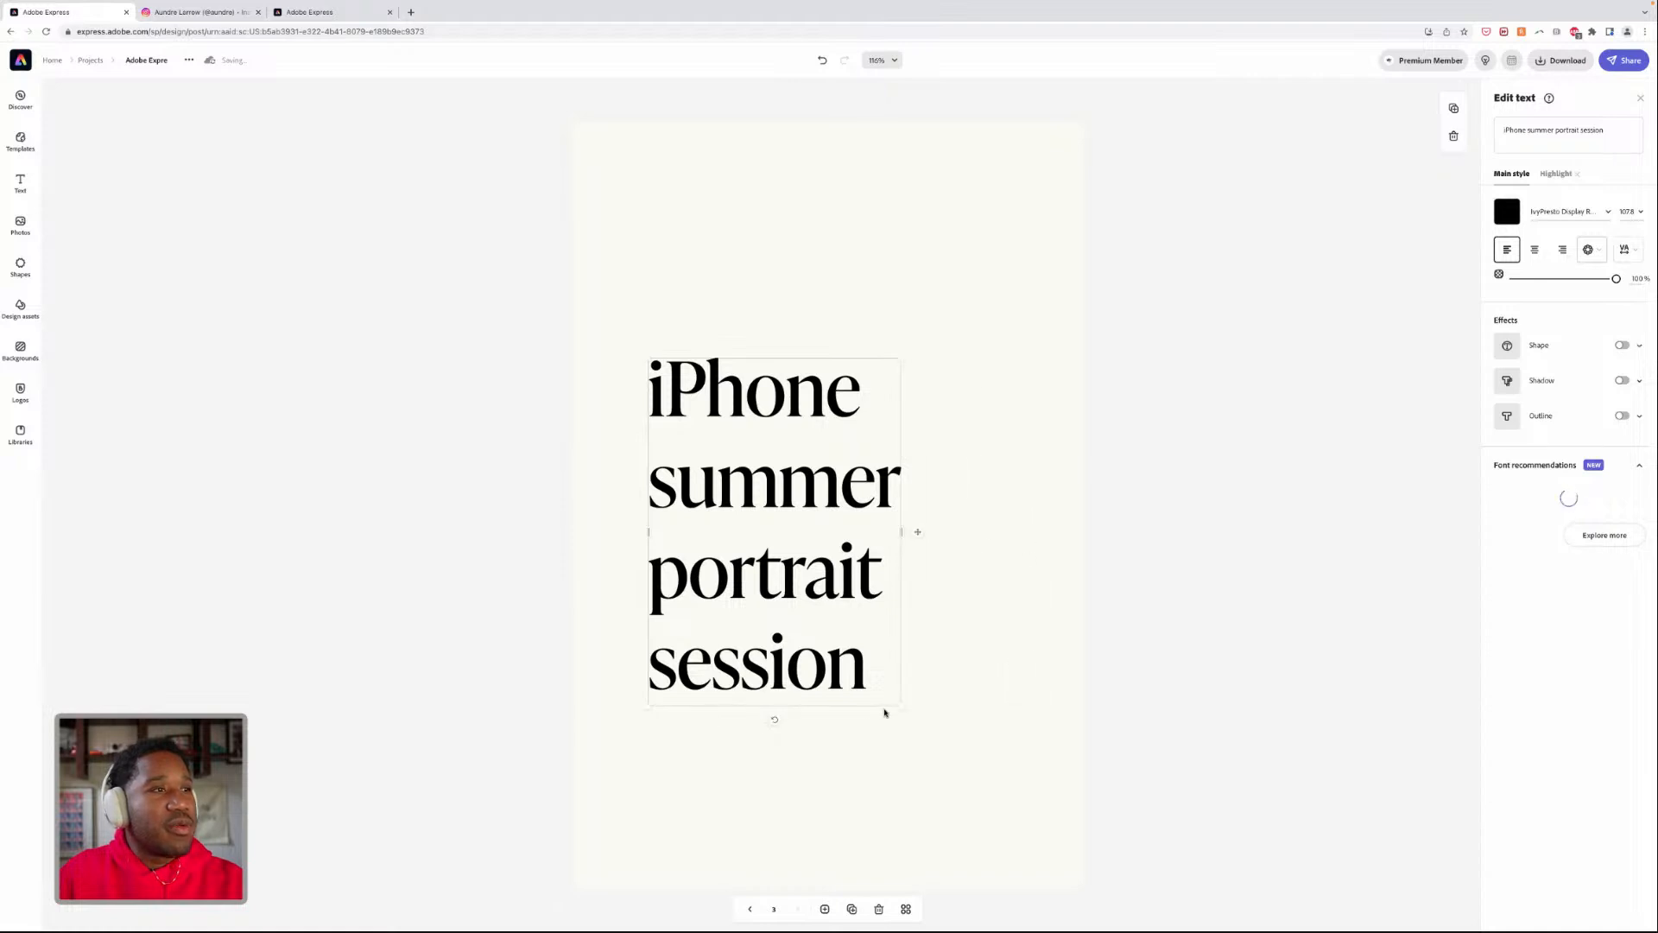
left_click_drag(899, 707, 1040, 711)
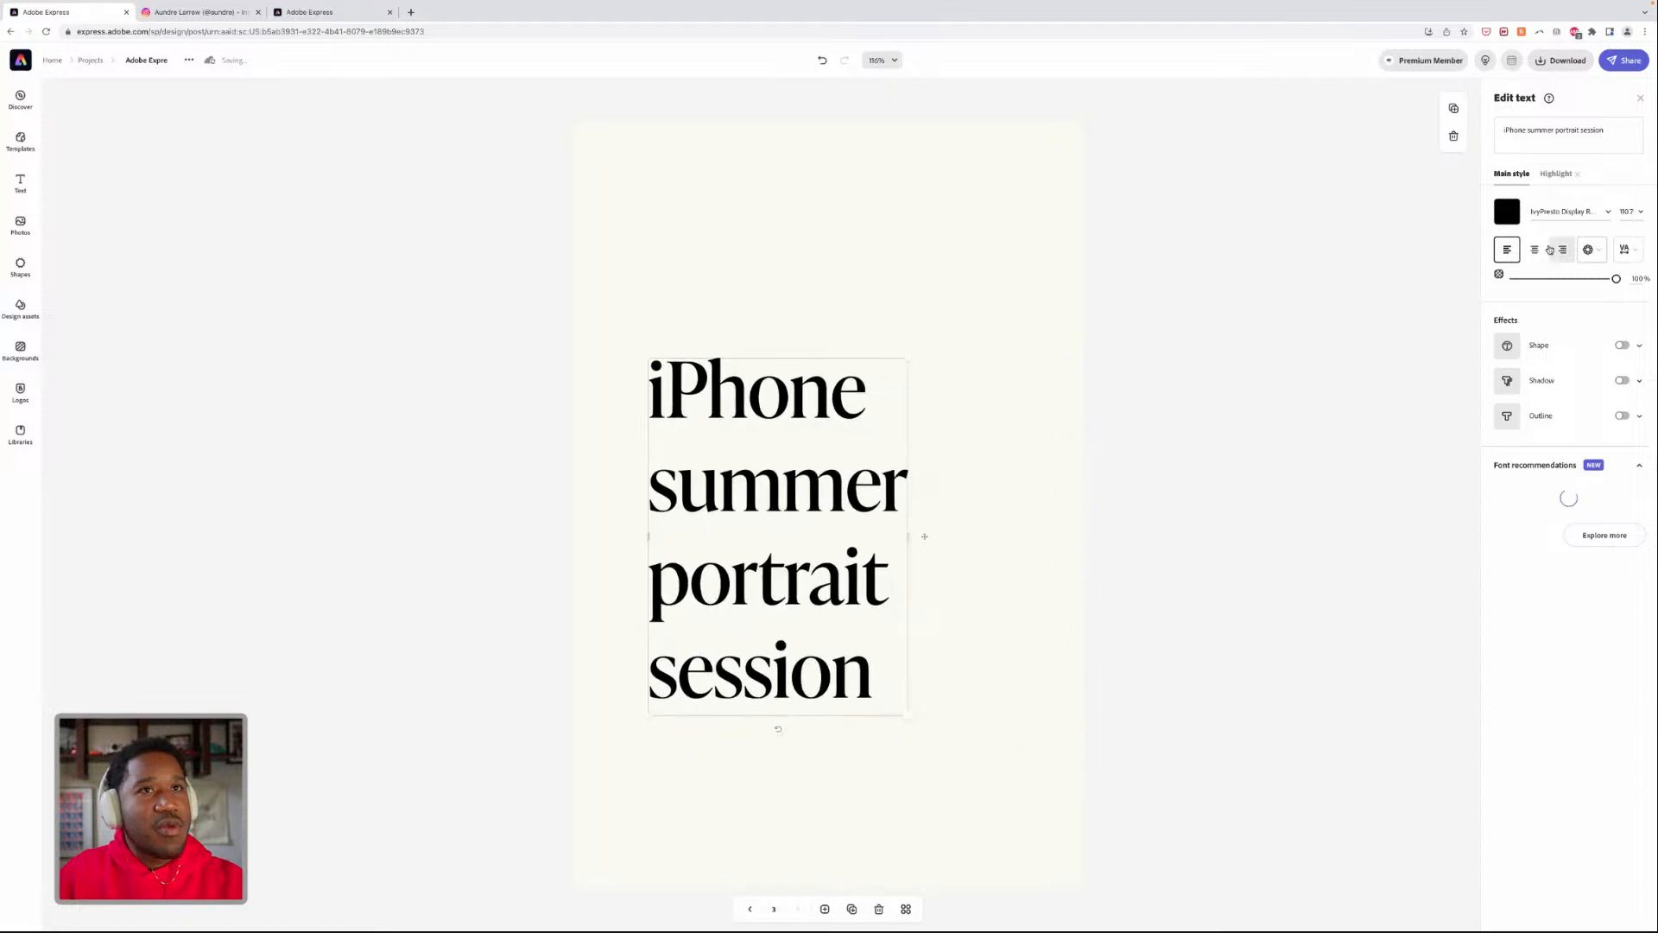
left_click(1535, 251)
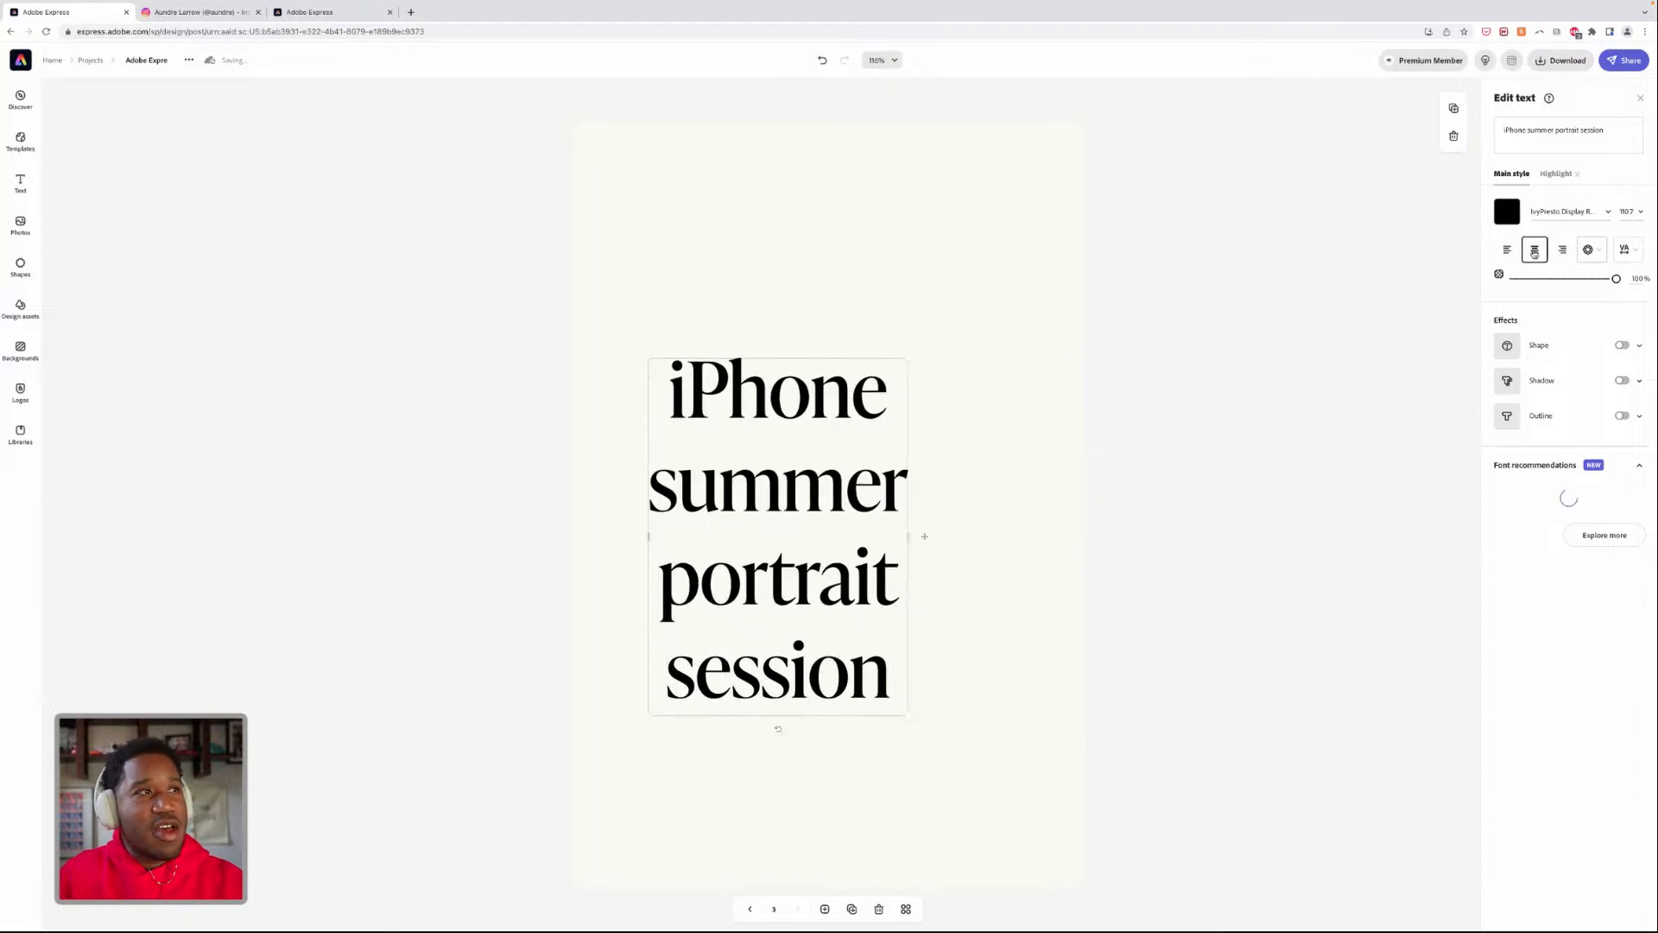
left_click(1507, 249)
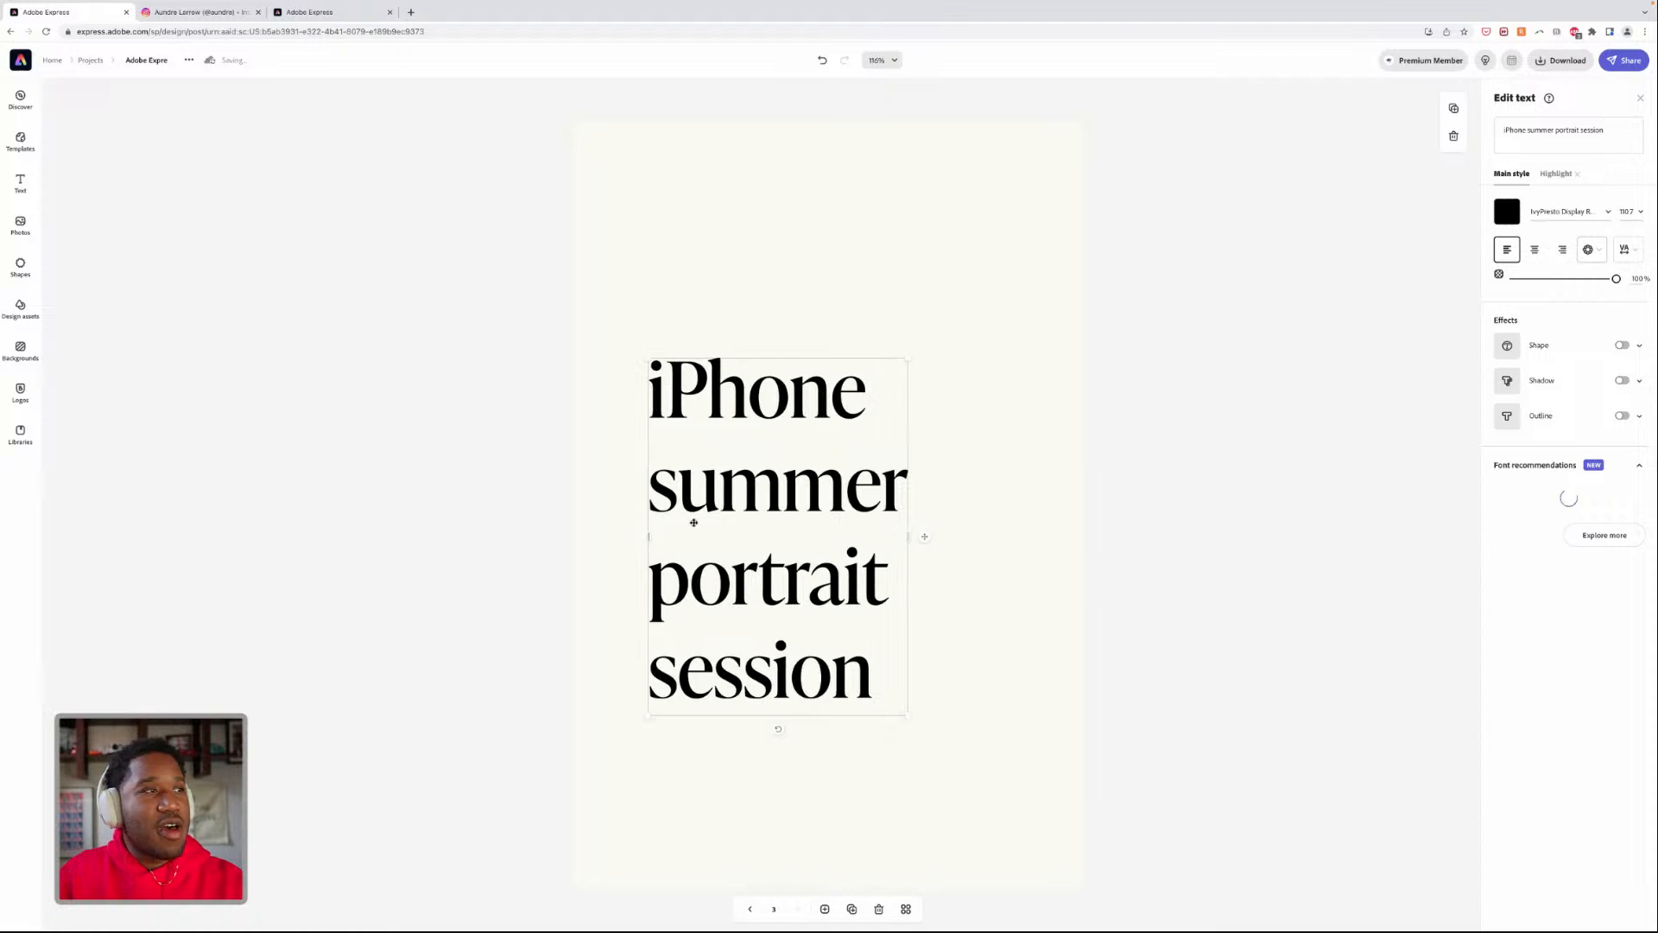
left_click_drag(744, 474, 715, 381)
left_click(1162, 627)
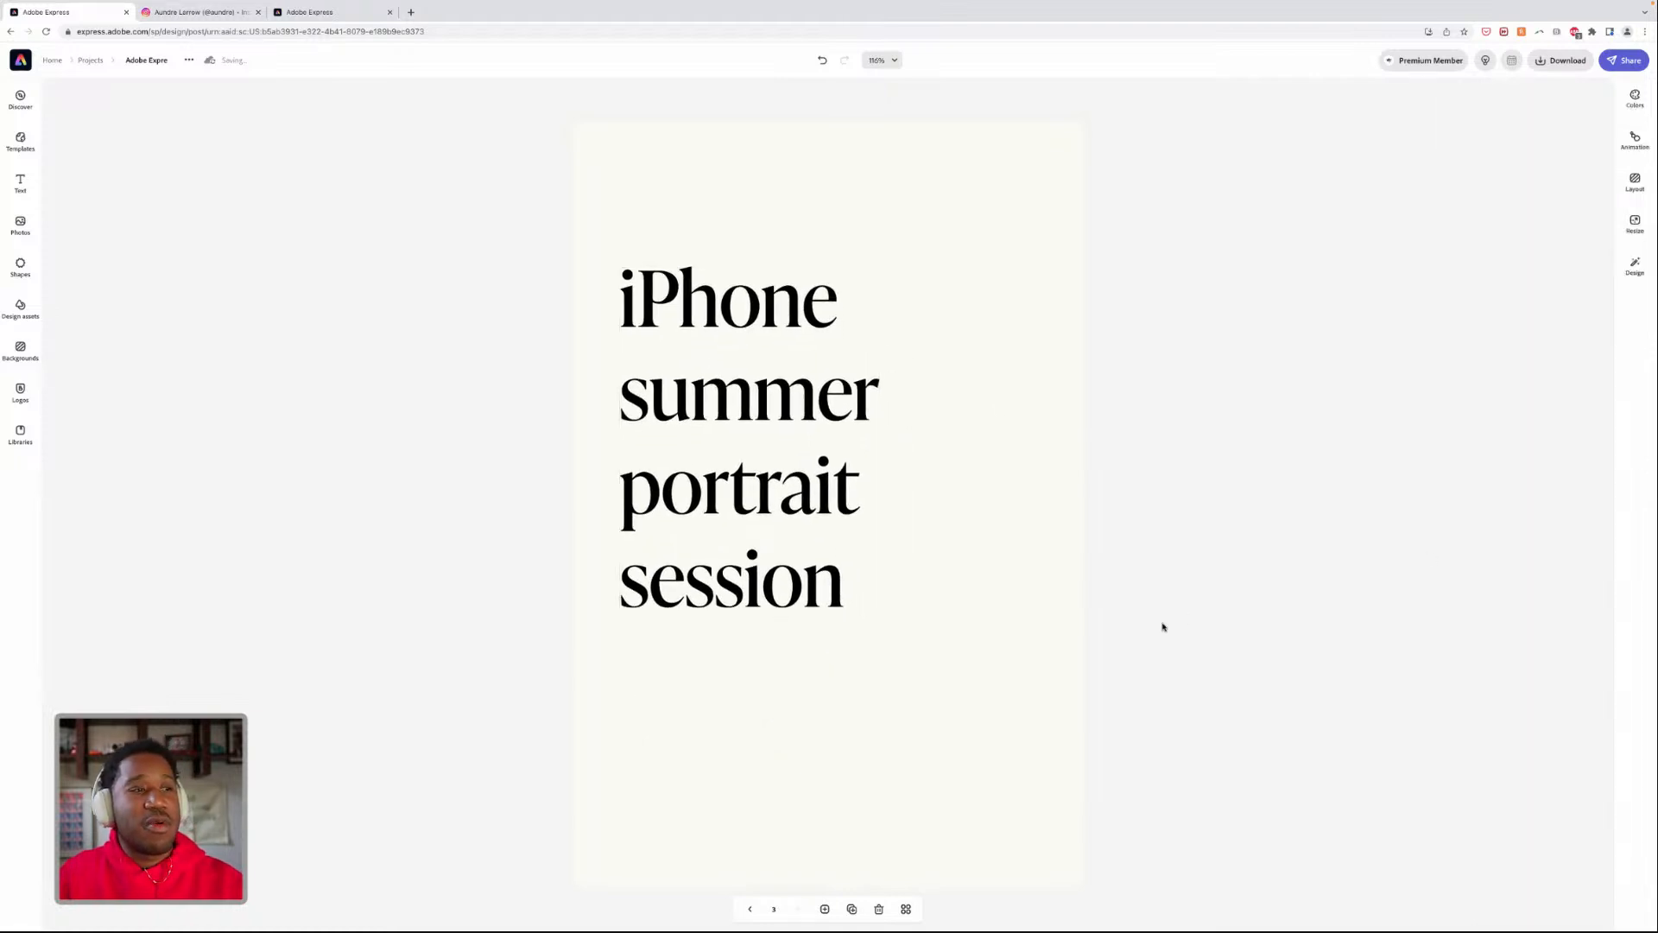
- Move the headline page ahead of the two collage pages and open it for editing
left_click(905, 909)
left_click_drag(306, 177, 48, 176)
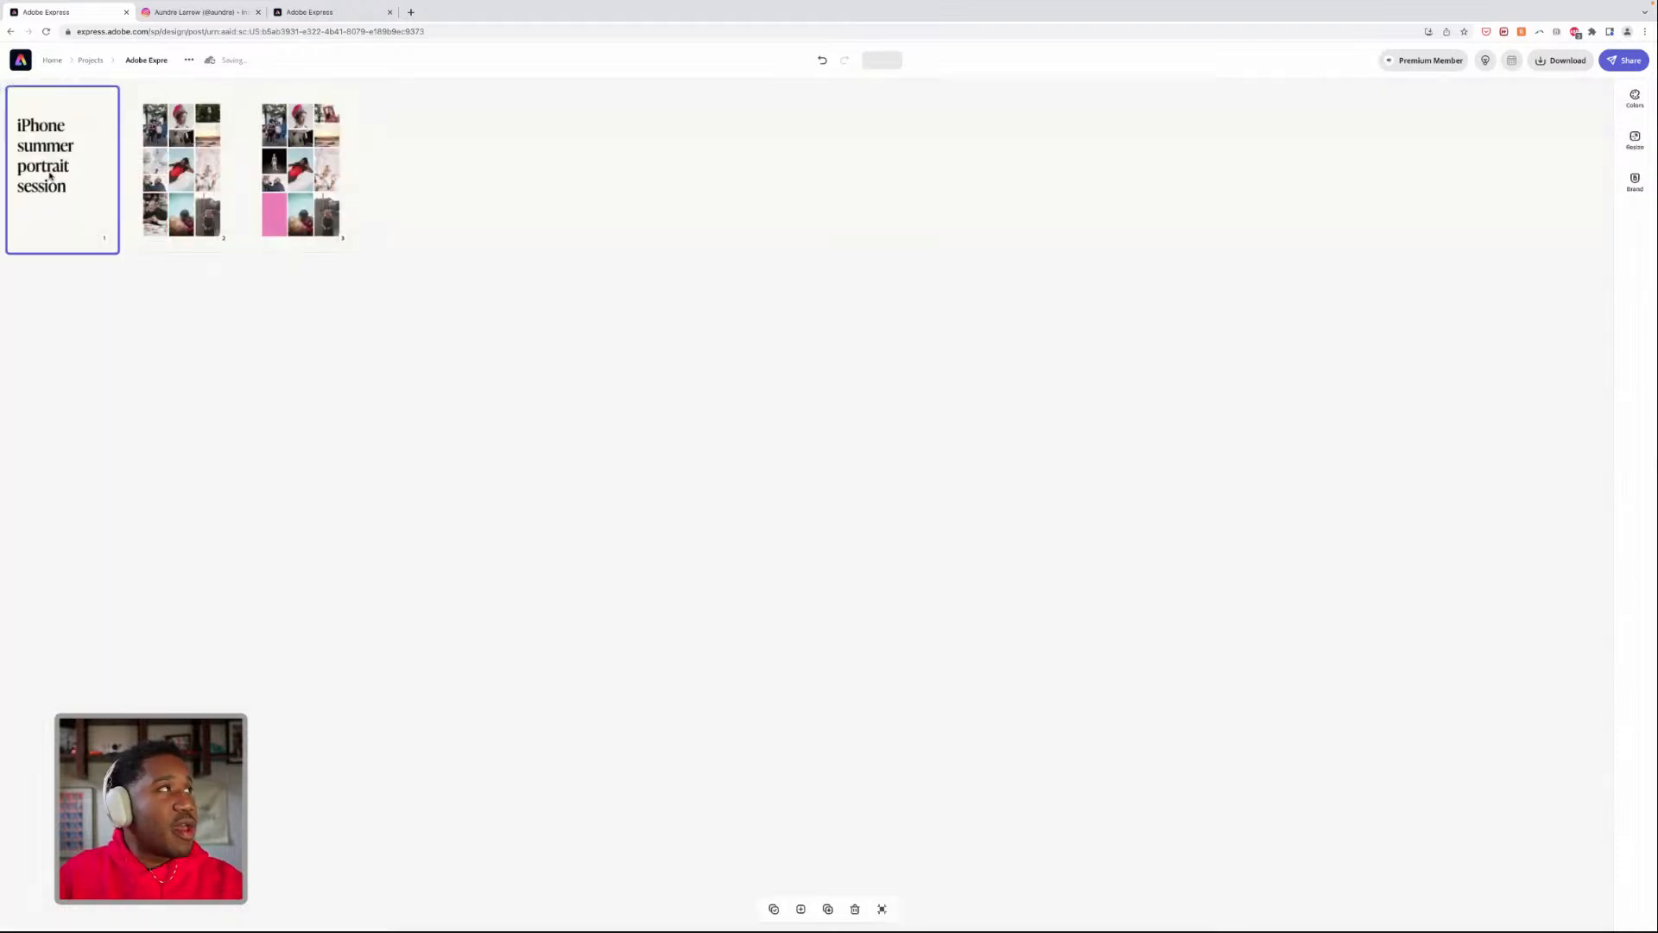
double_click(48, 176)
- Duplicate the headline toward the page's lower right and replace the copy's text with "by" and the photographer's full name
left_click(788, 542)
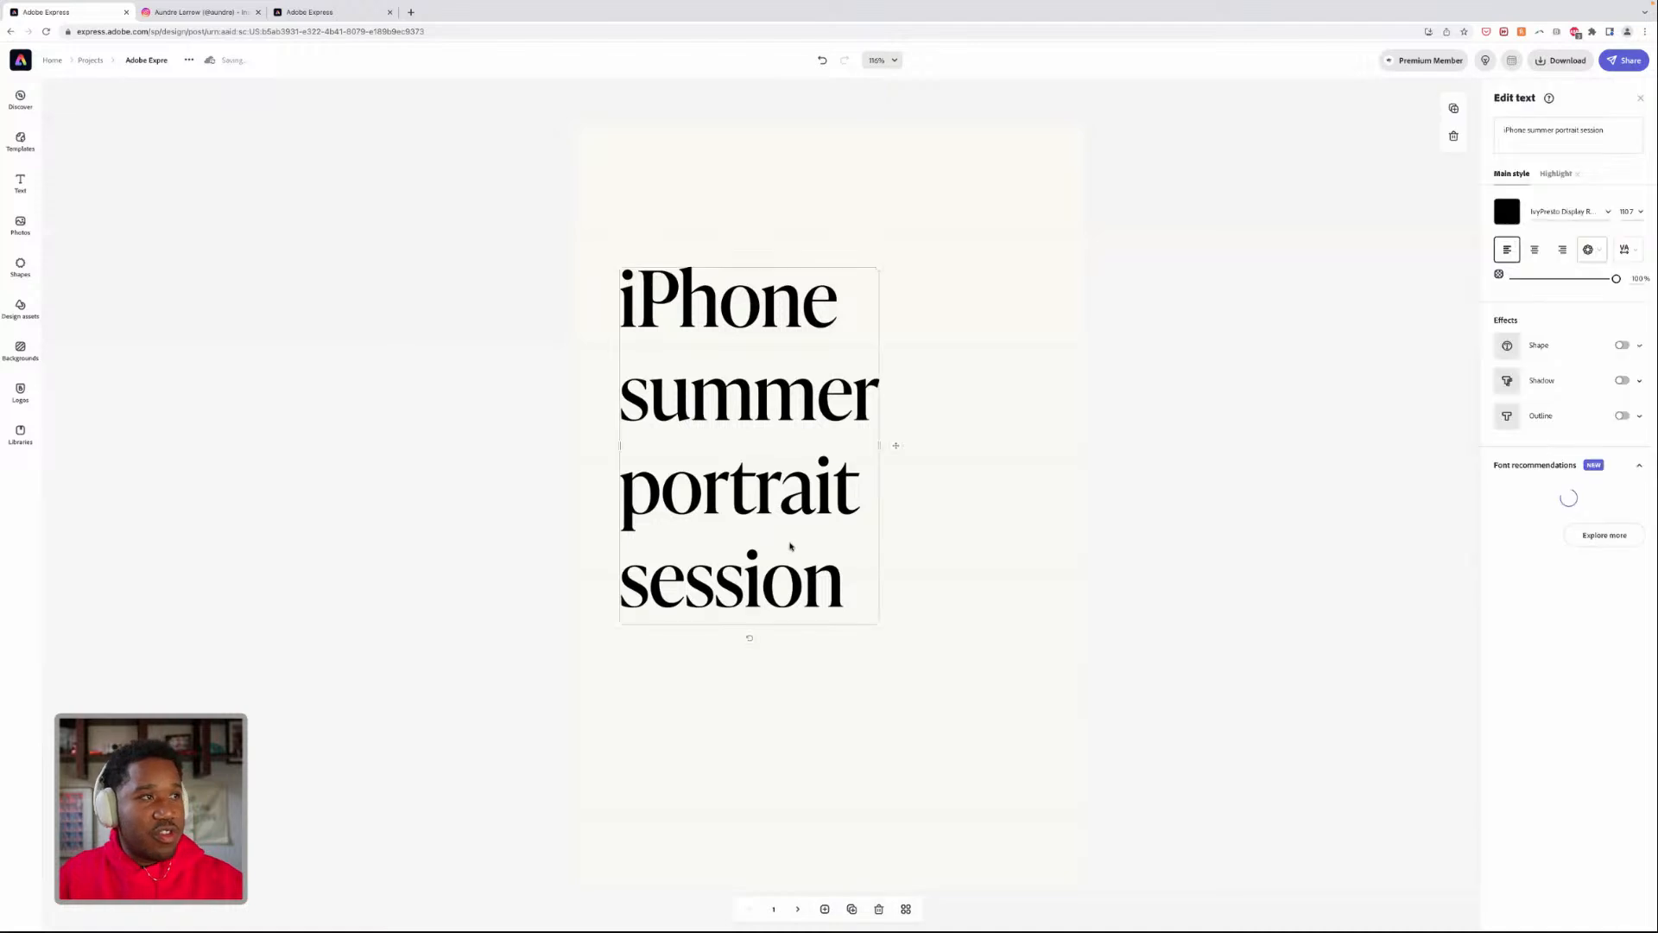
left_click_drag(786, 541, 932, 777)
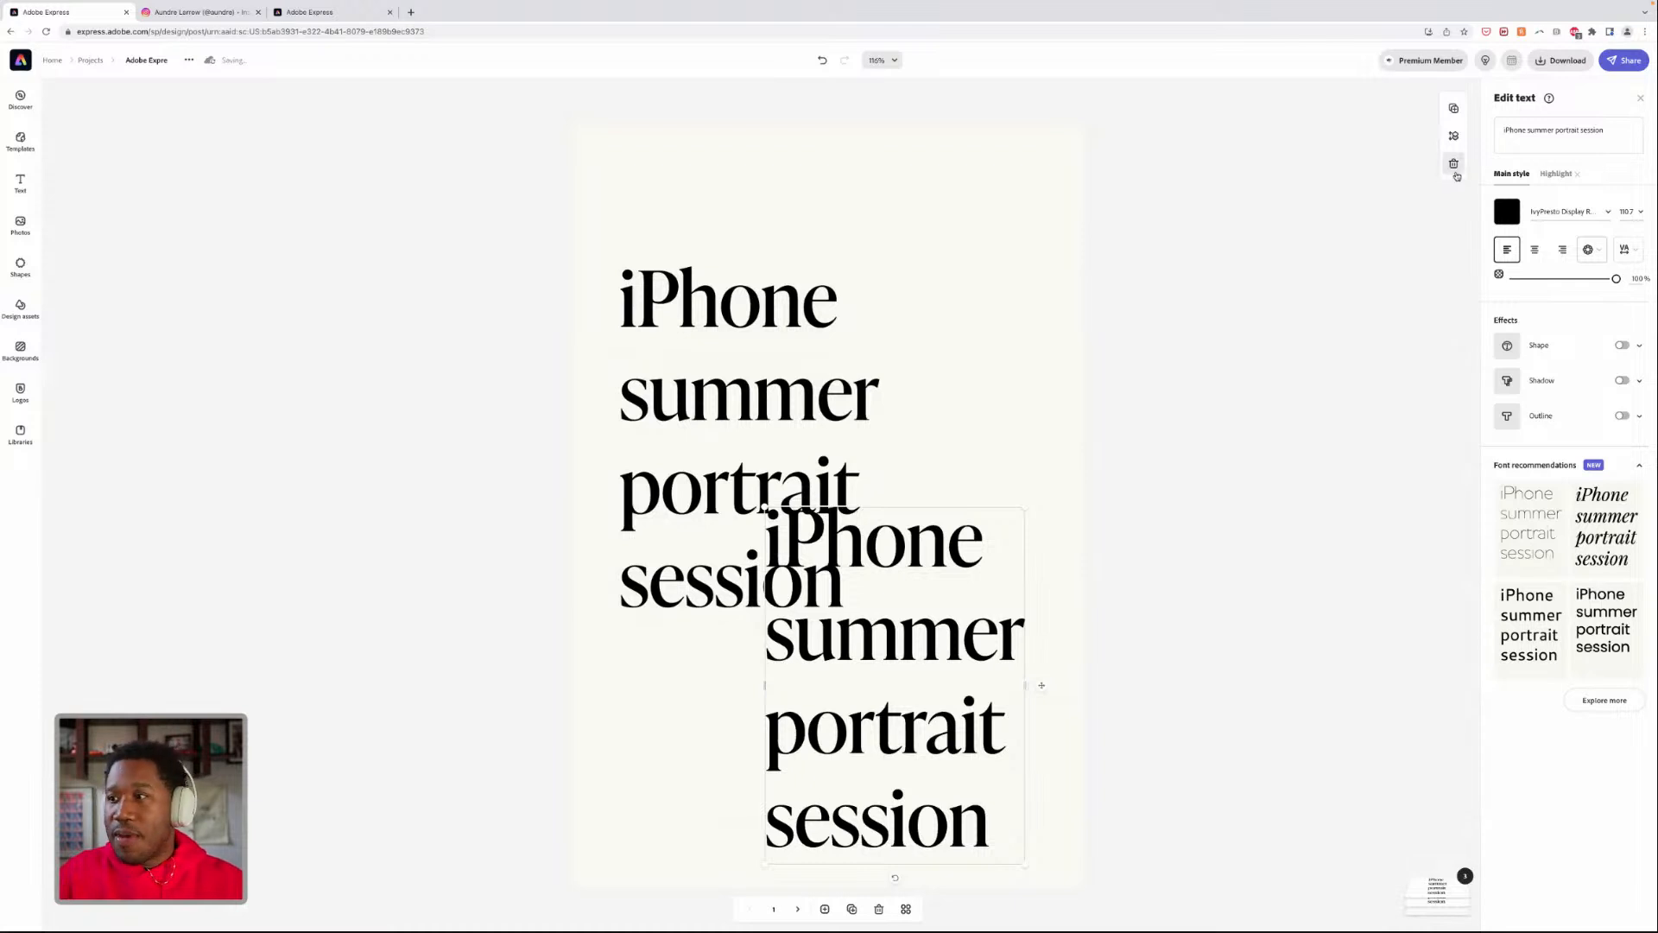
left_click(1516, 136)
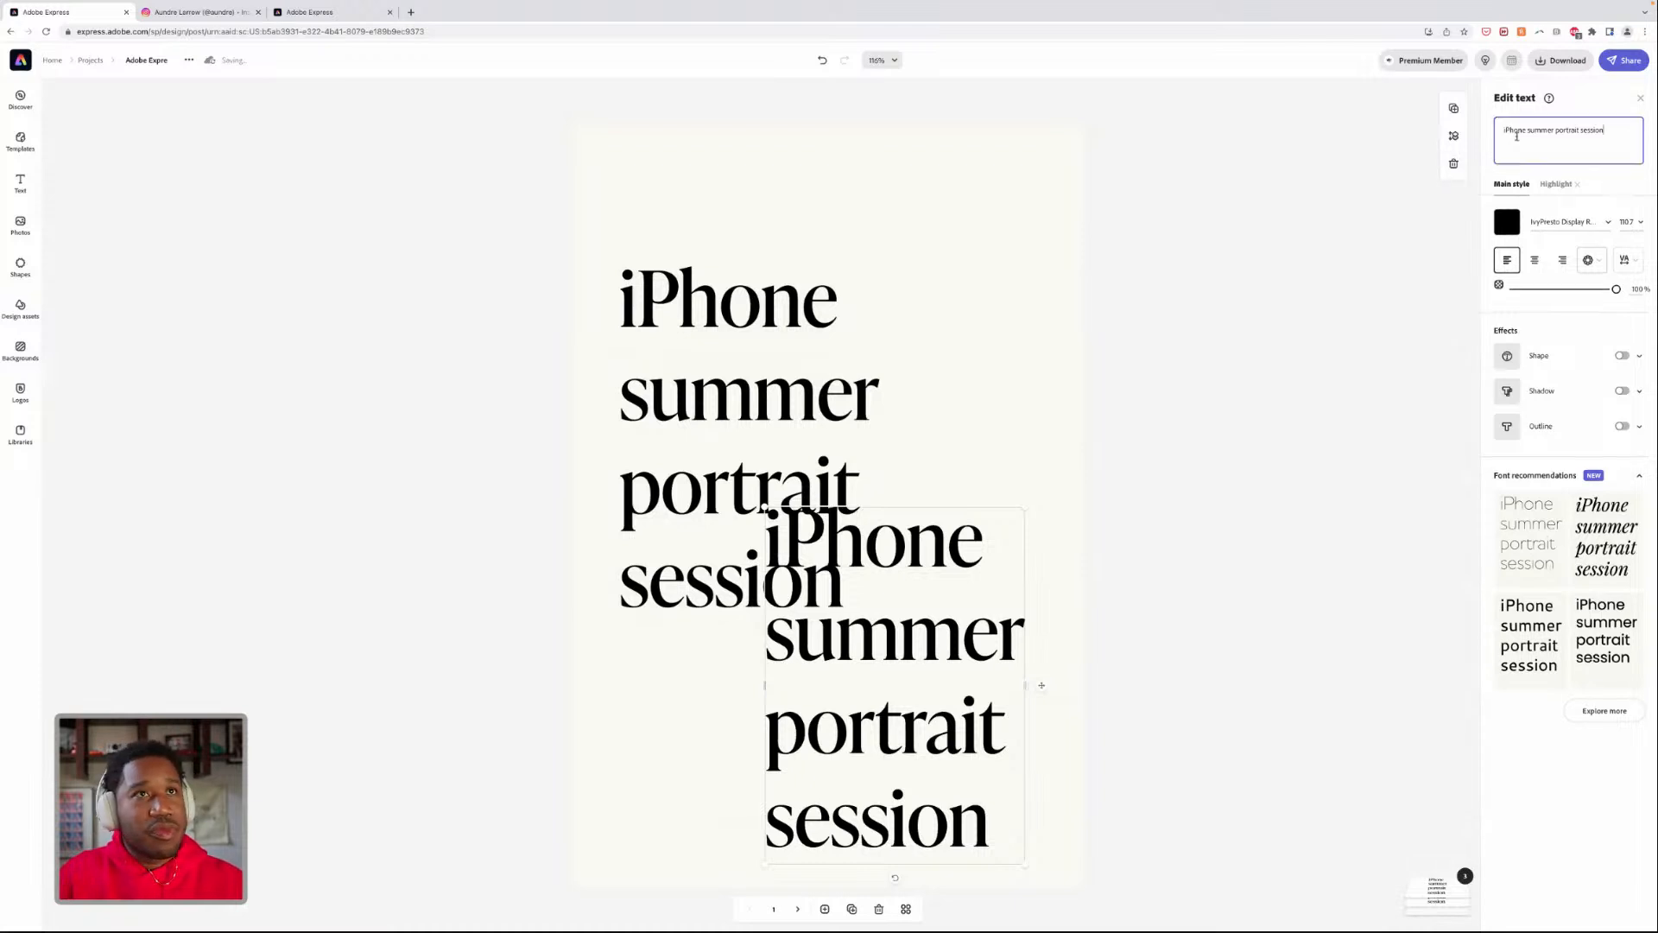
key("ctrl+a")
type("bby")
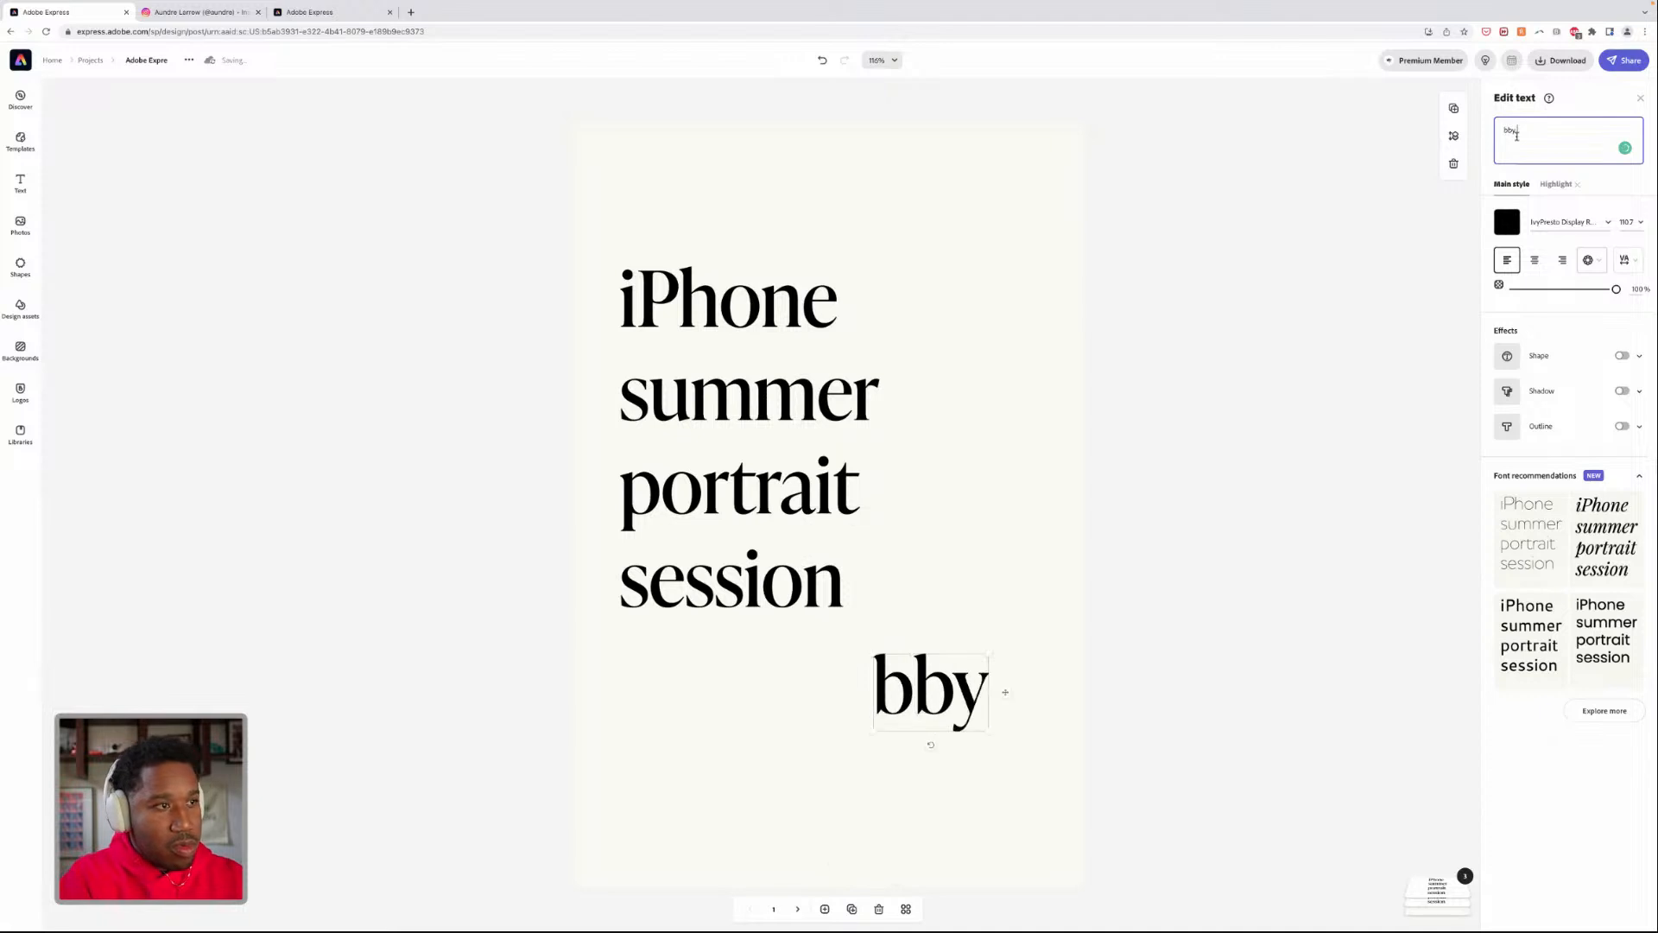
key("BackSpace")
key("BackSpace")
type("y Aundre L")
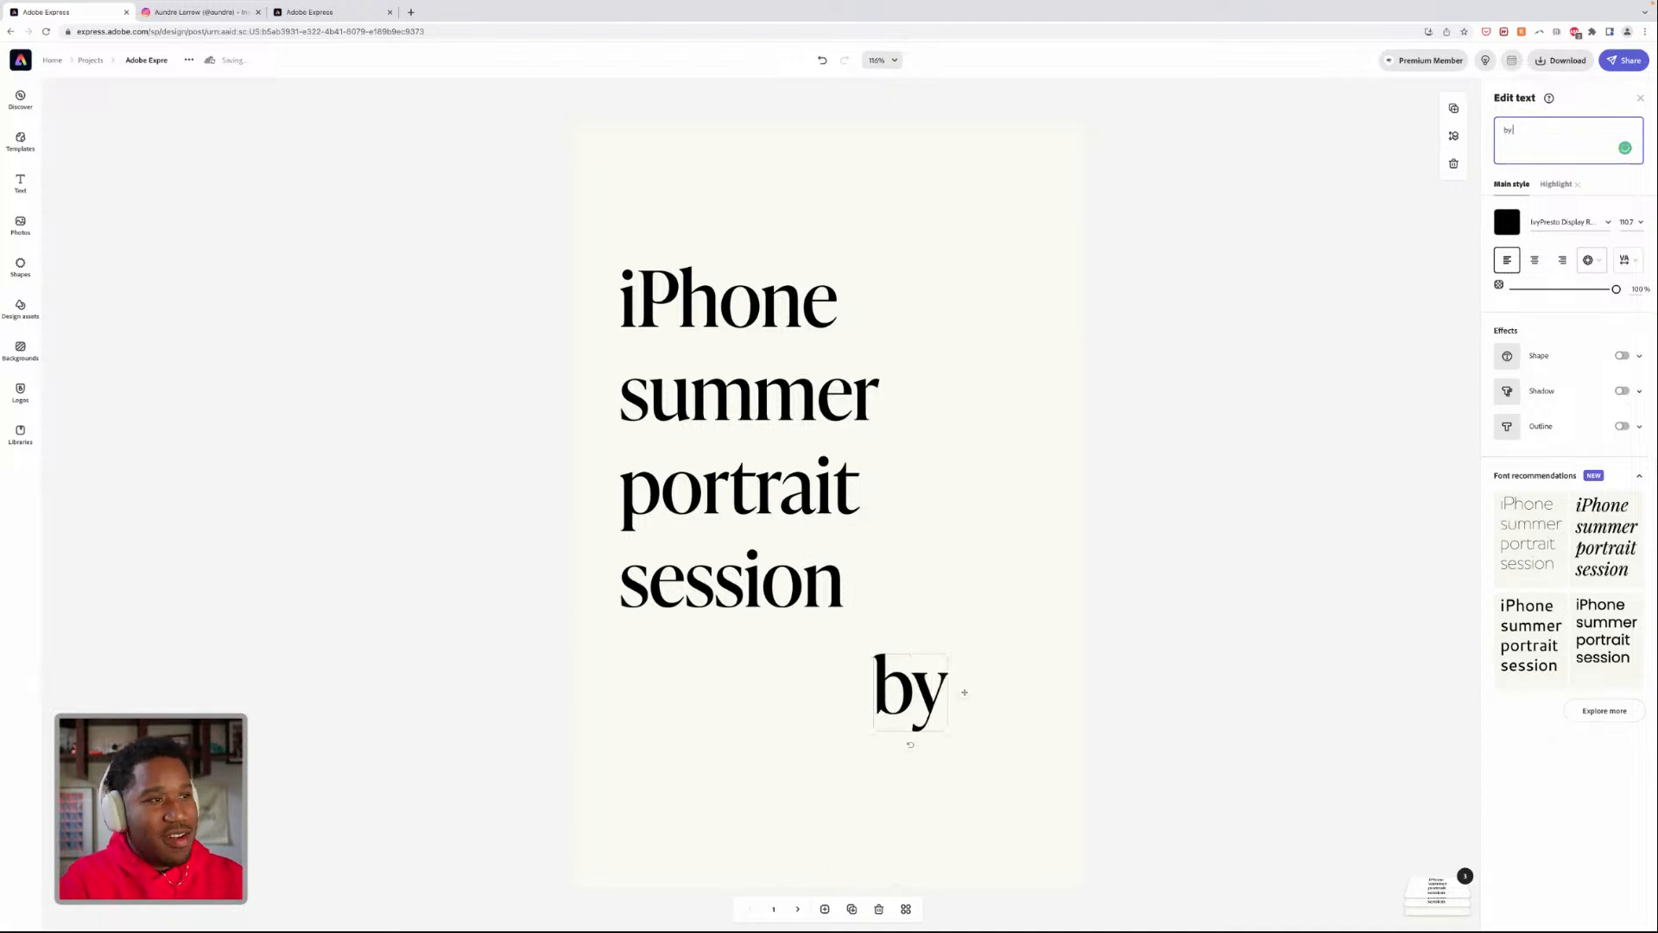
type("arrow")
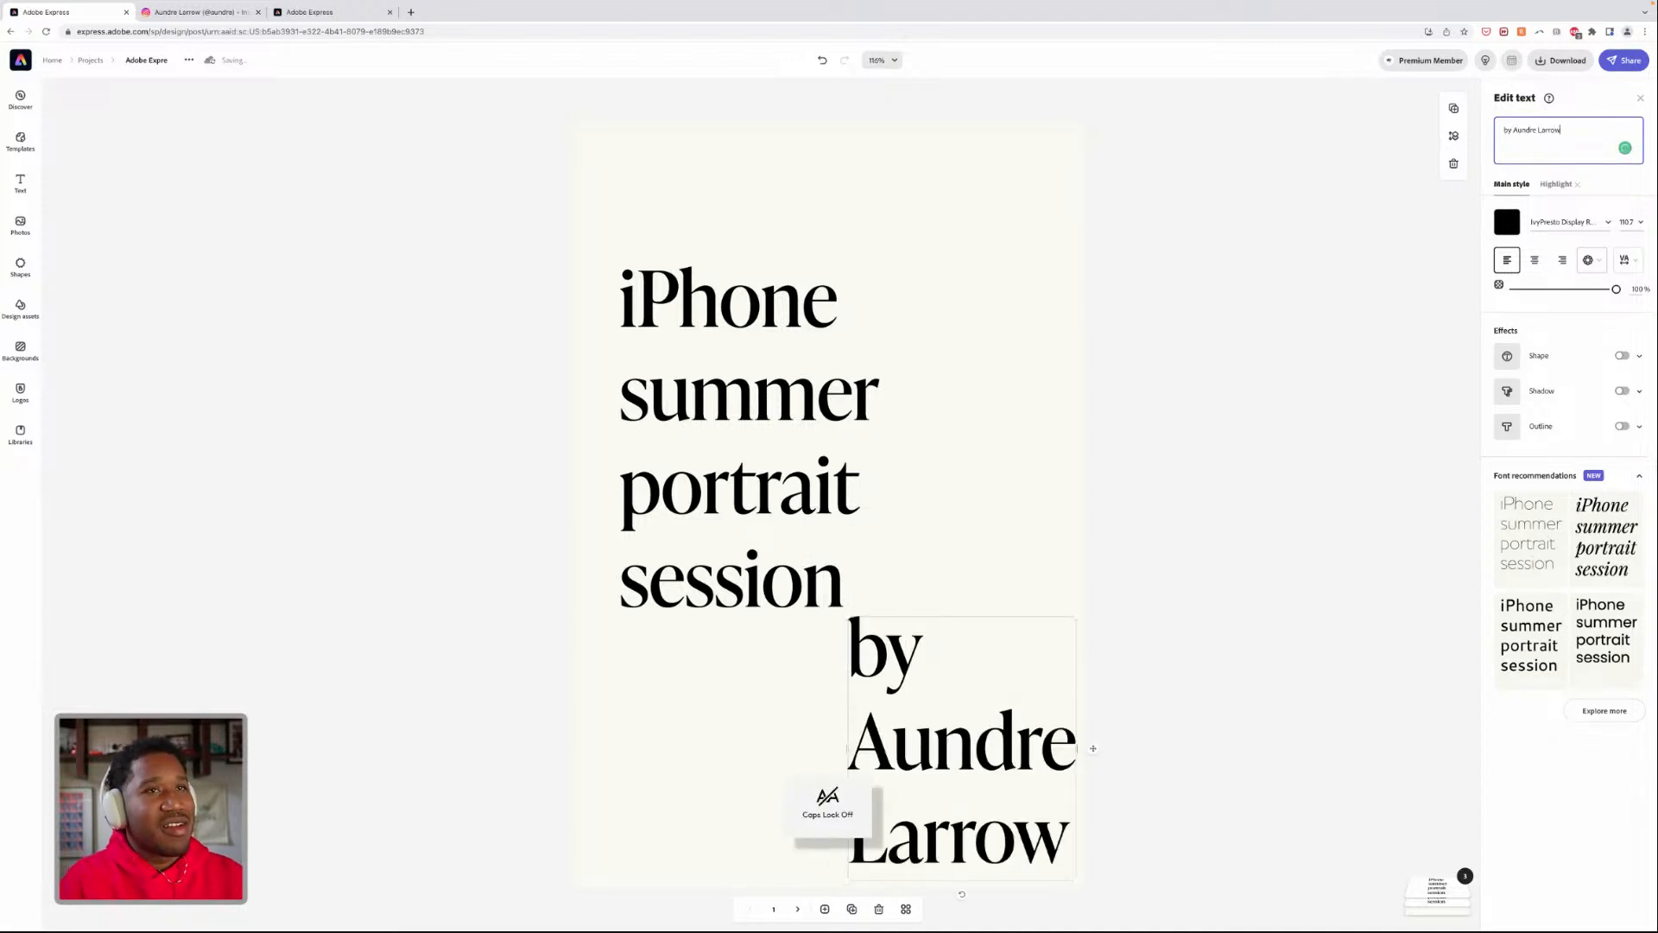
- Widen the byline's text box to fit two lines, shrink the text, and place it in the page's bottom-right corner
key("super+Tab")
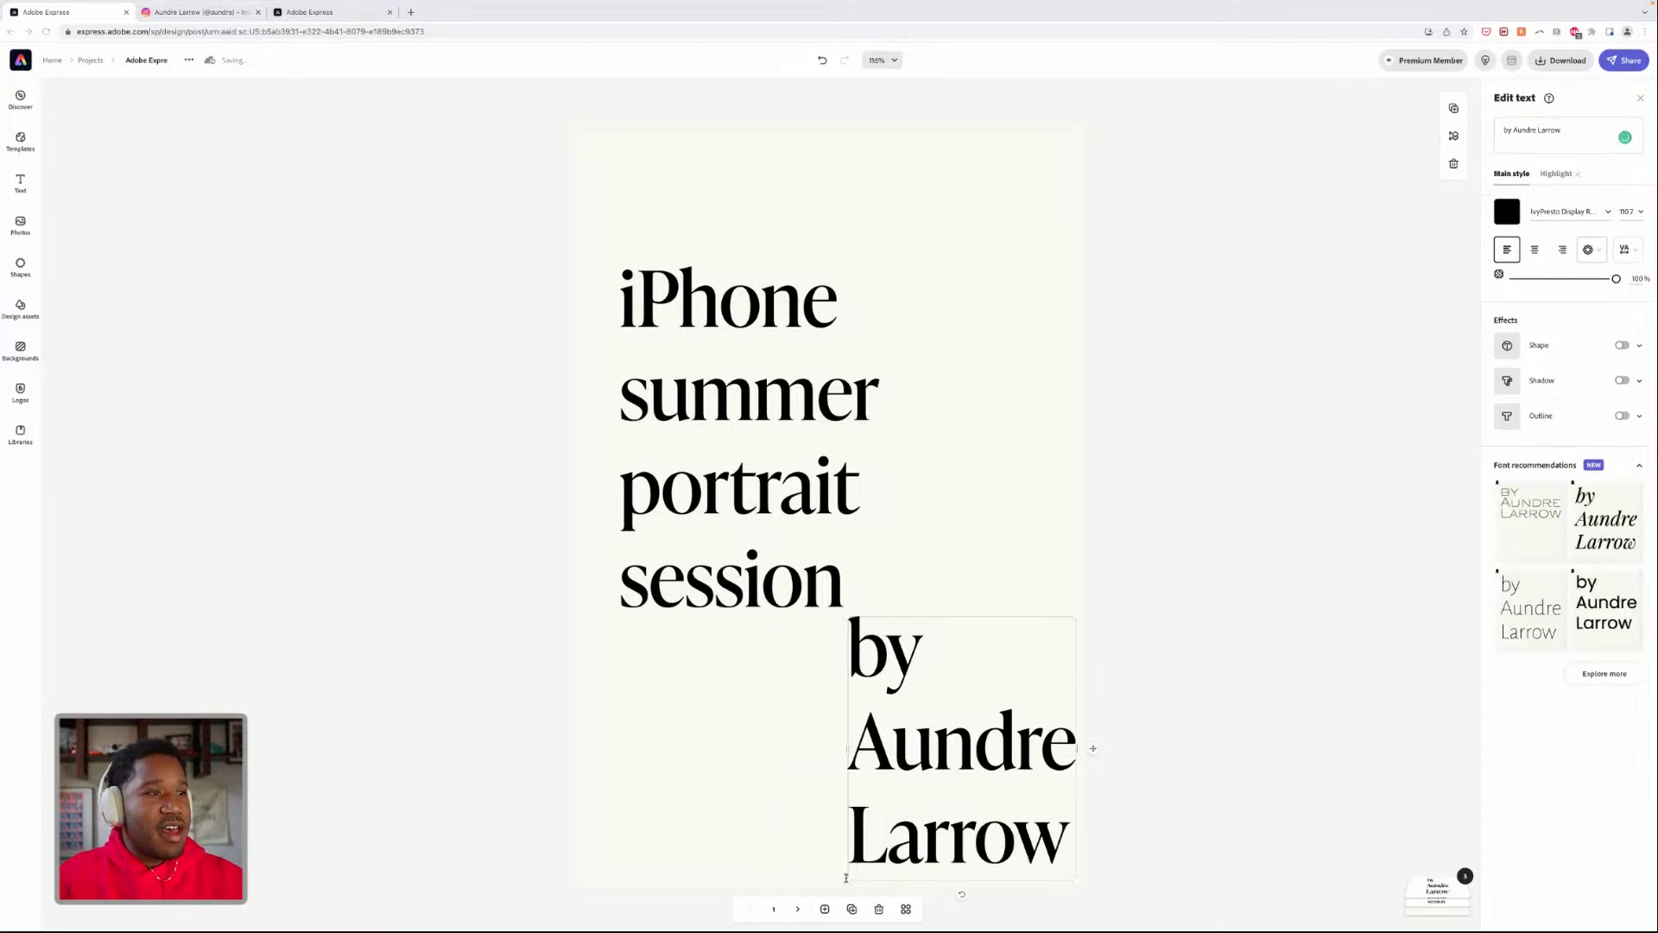
key("super+Tab")
left_click_drag(849, 744, 561, 755)
left_click_drag(1008, 629, 945, 706)
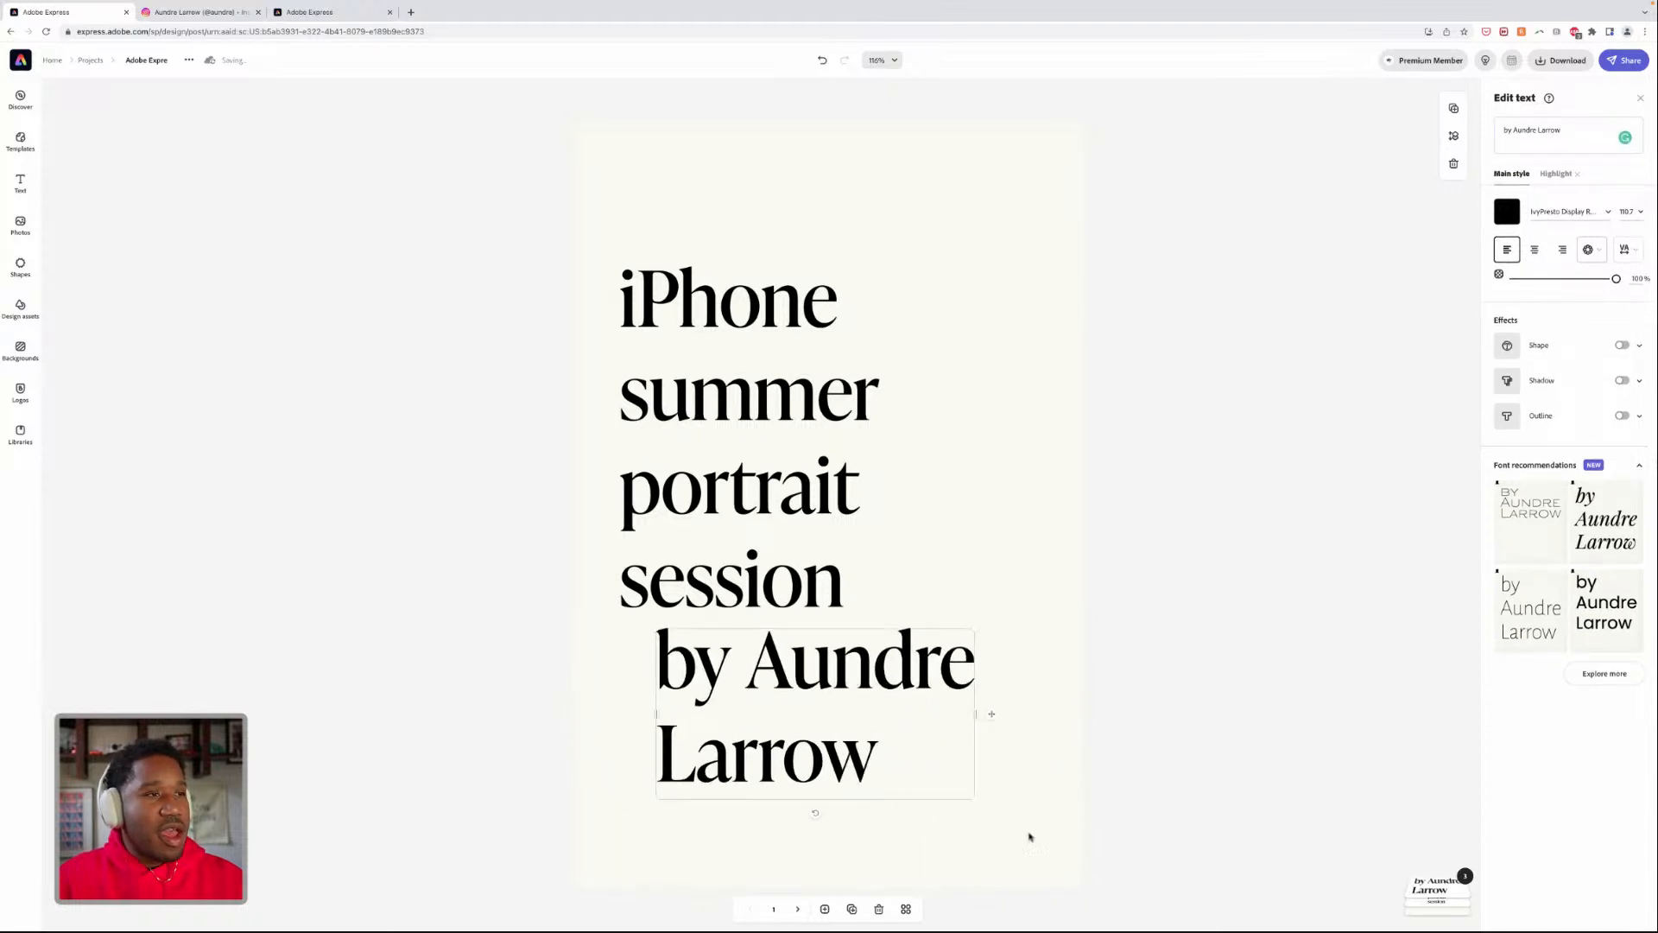
left_click_drag(974, 799, 1064, 850)
left_click(1082, 719)
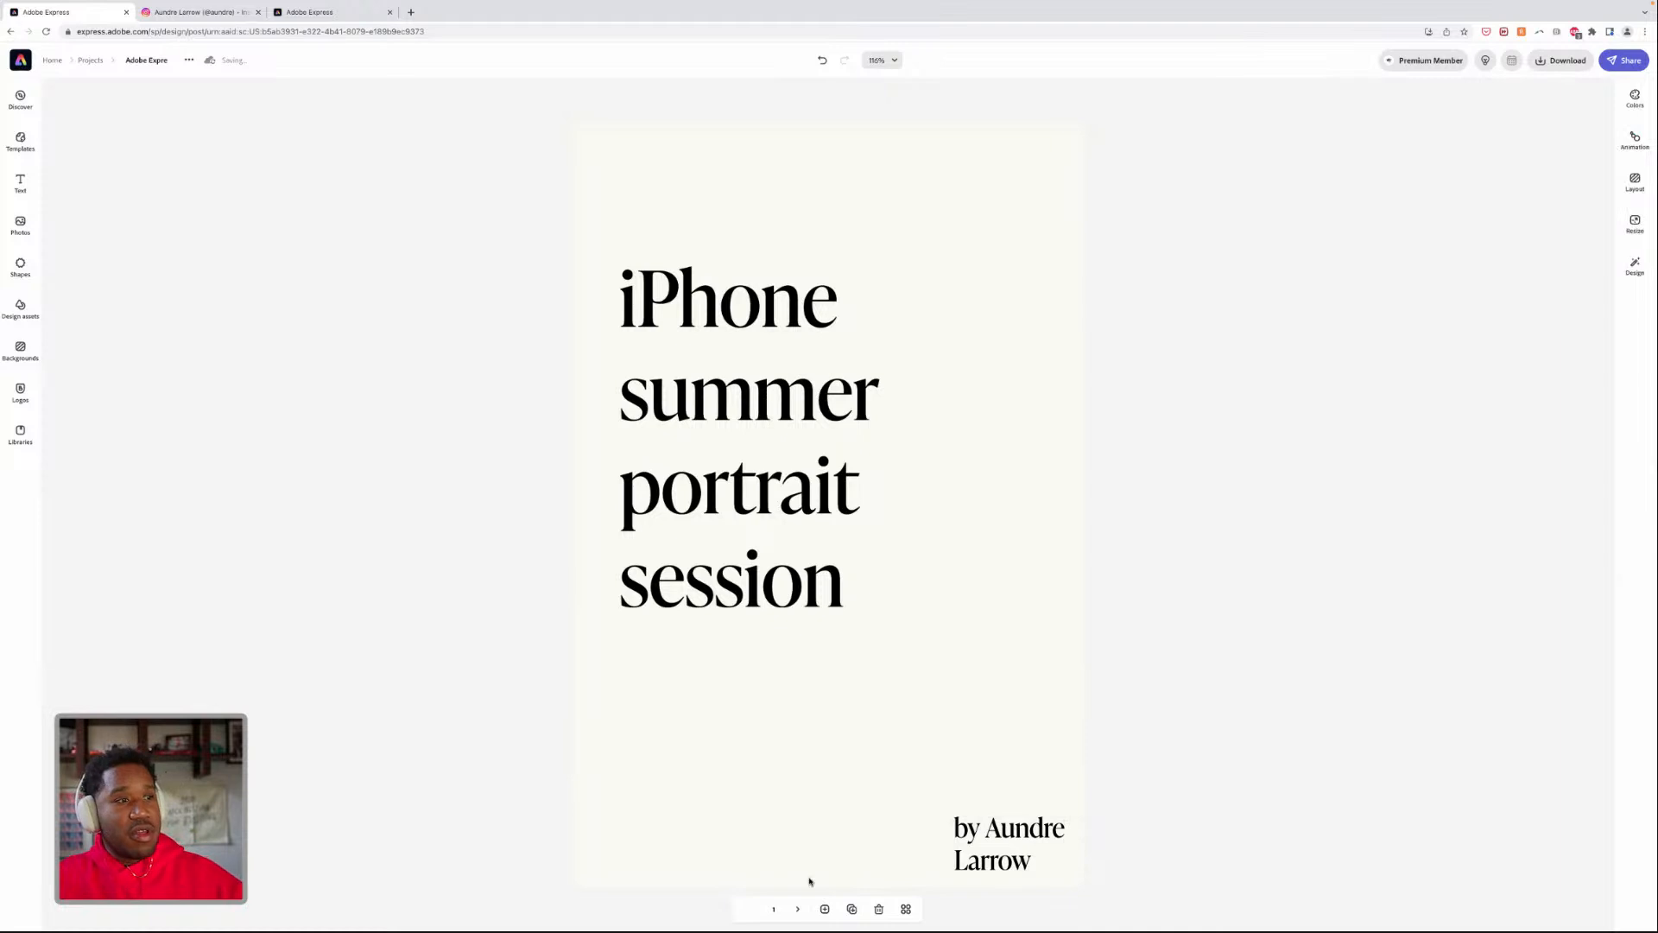
- Review the two collage pages and look over the photo album in Lightroom for further images
left_click(798, 909)
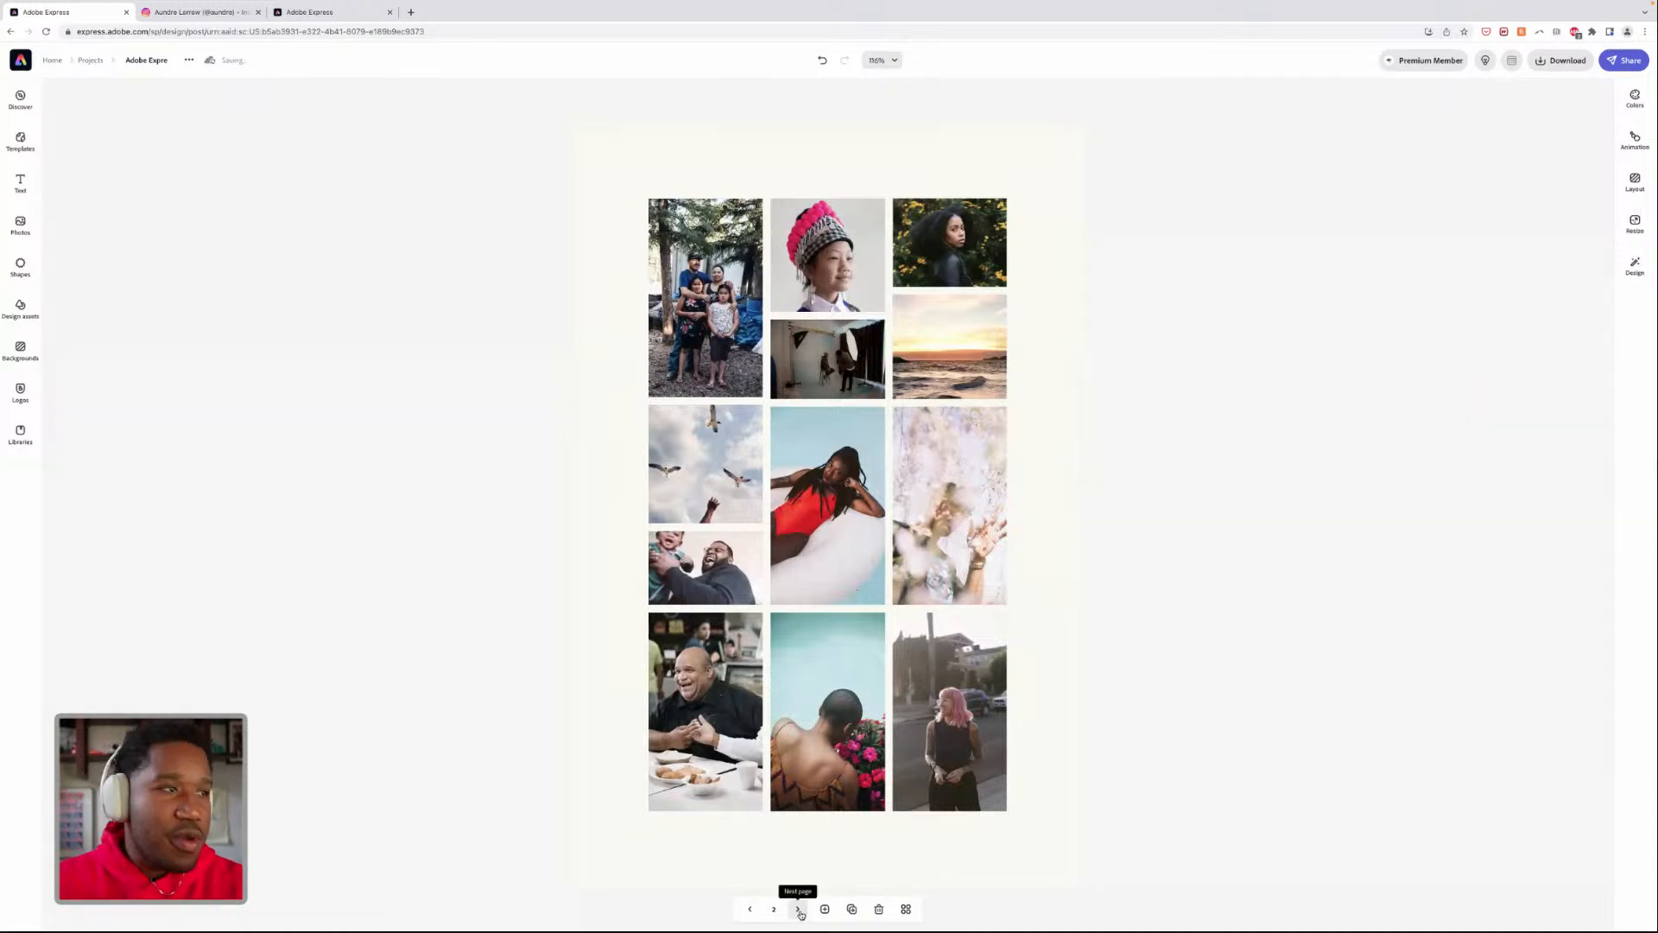
left_click(799, 911)
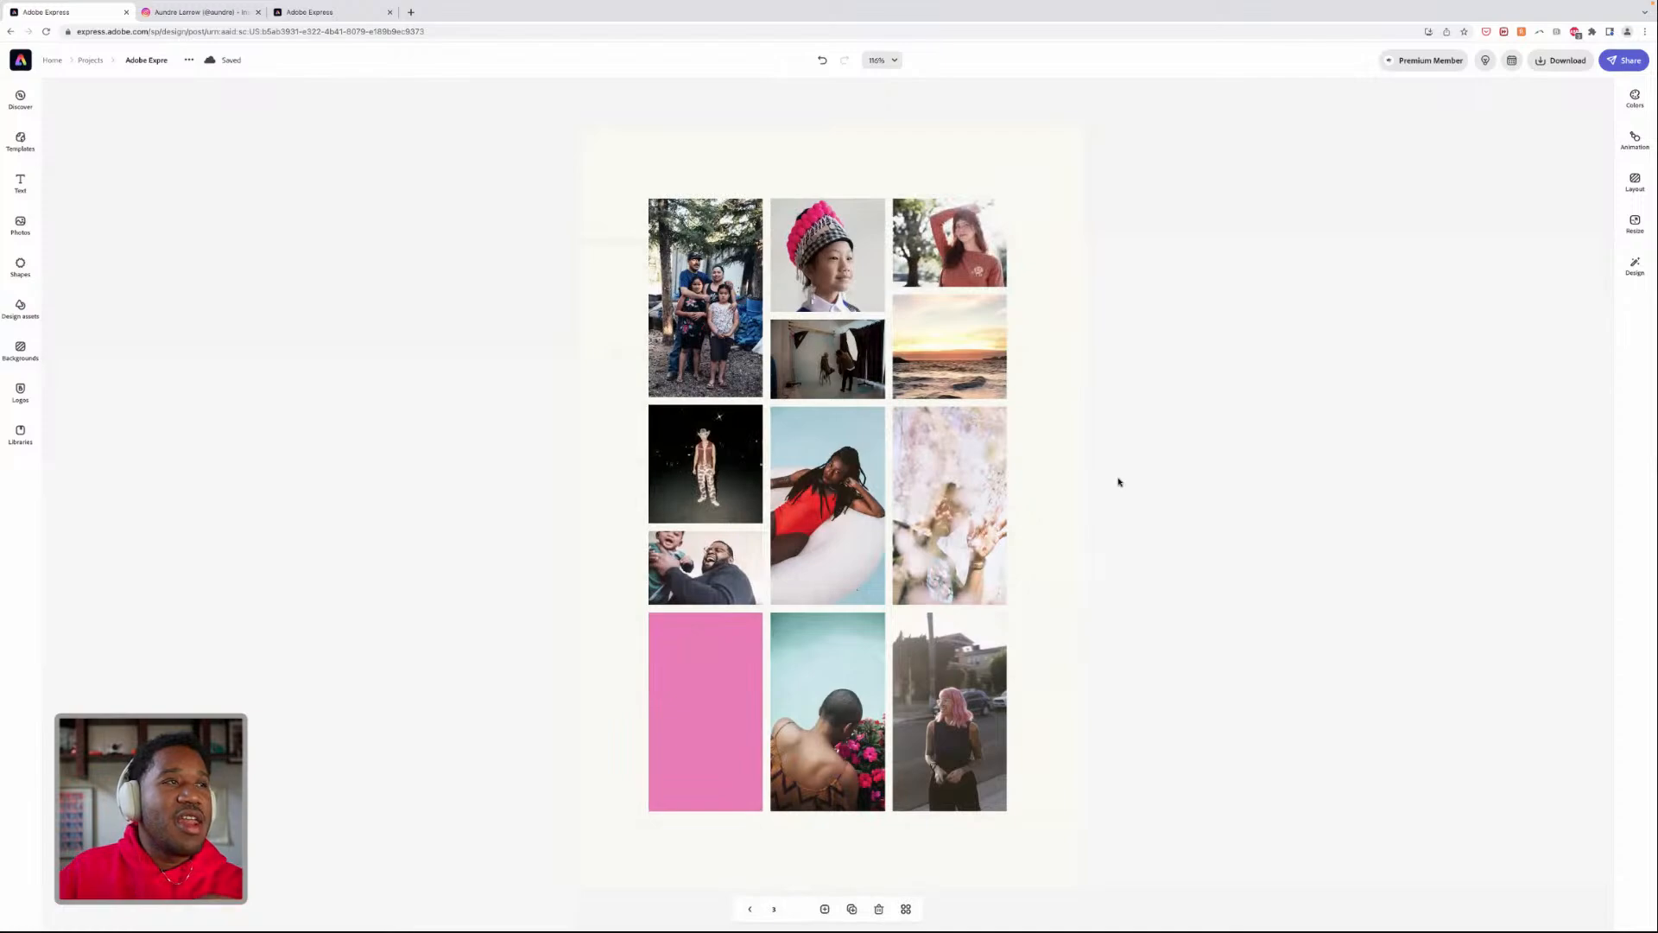
key("ctrl+Left")
key("ctrl+Right")
key("ctrl+Right")
key("ctrl+Right")
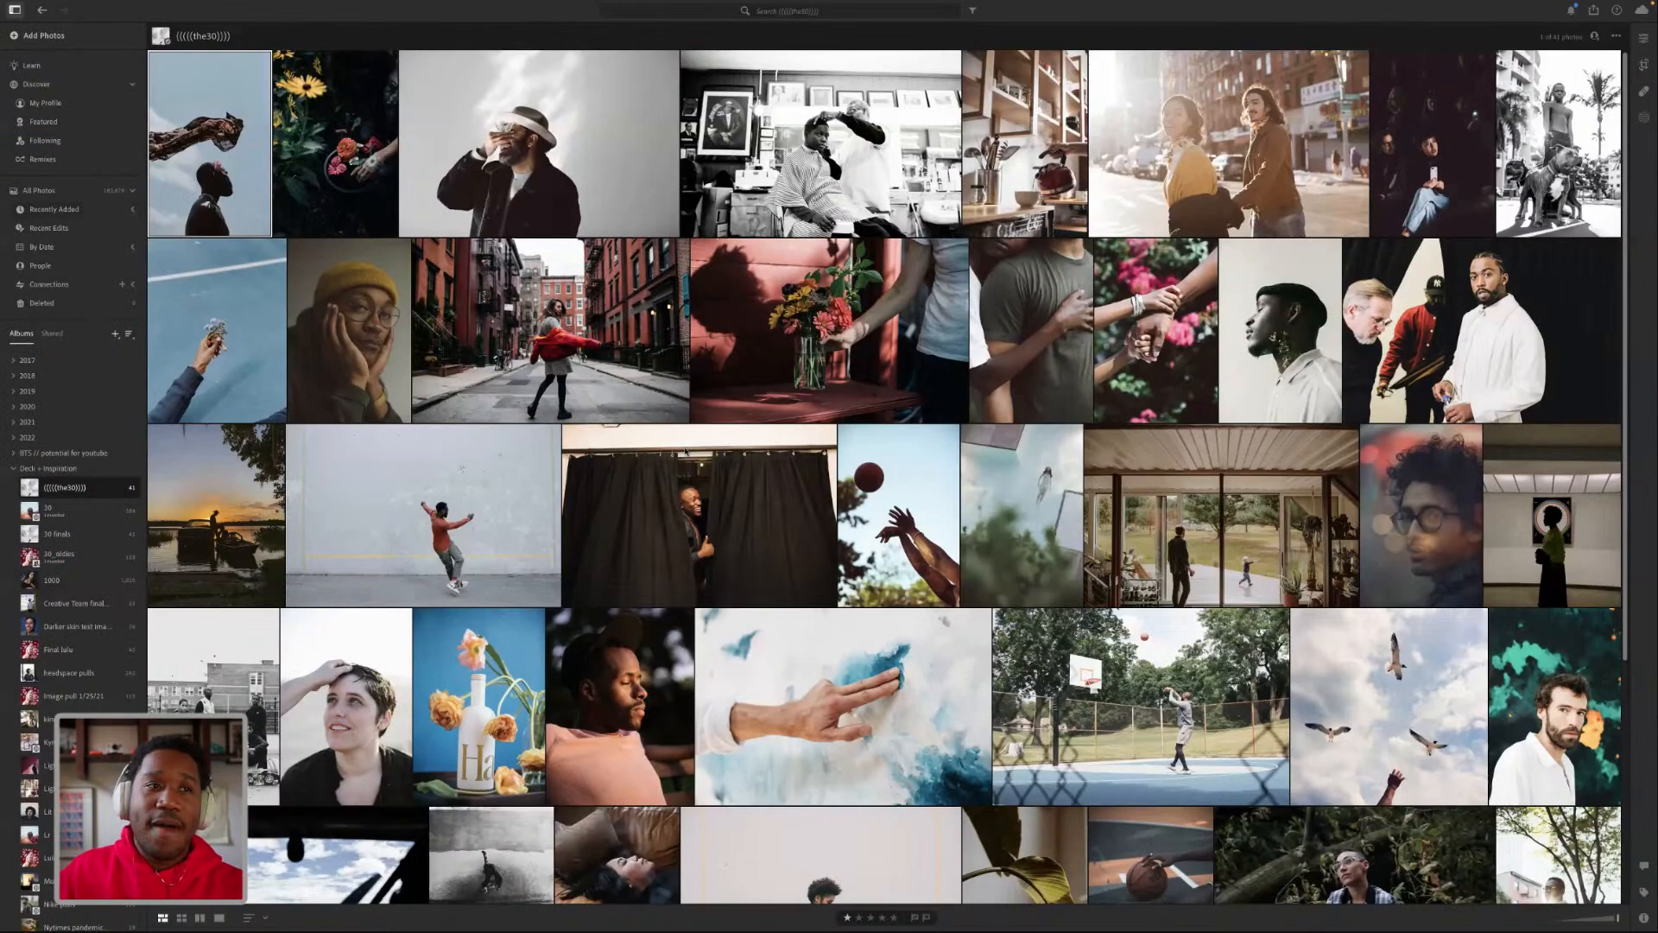
key("ctrl+Left")
key("ctrl+Left")
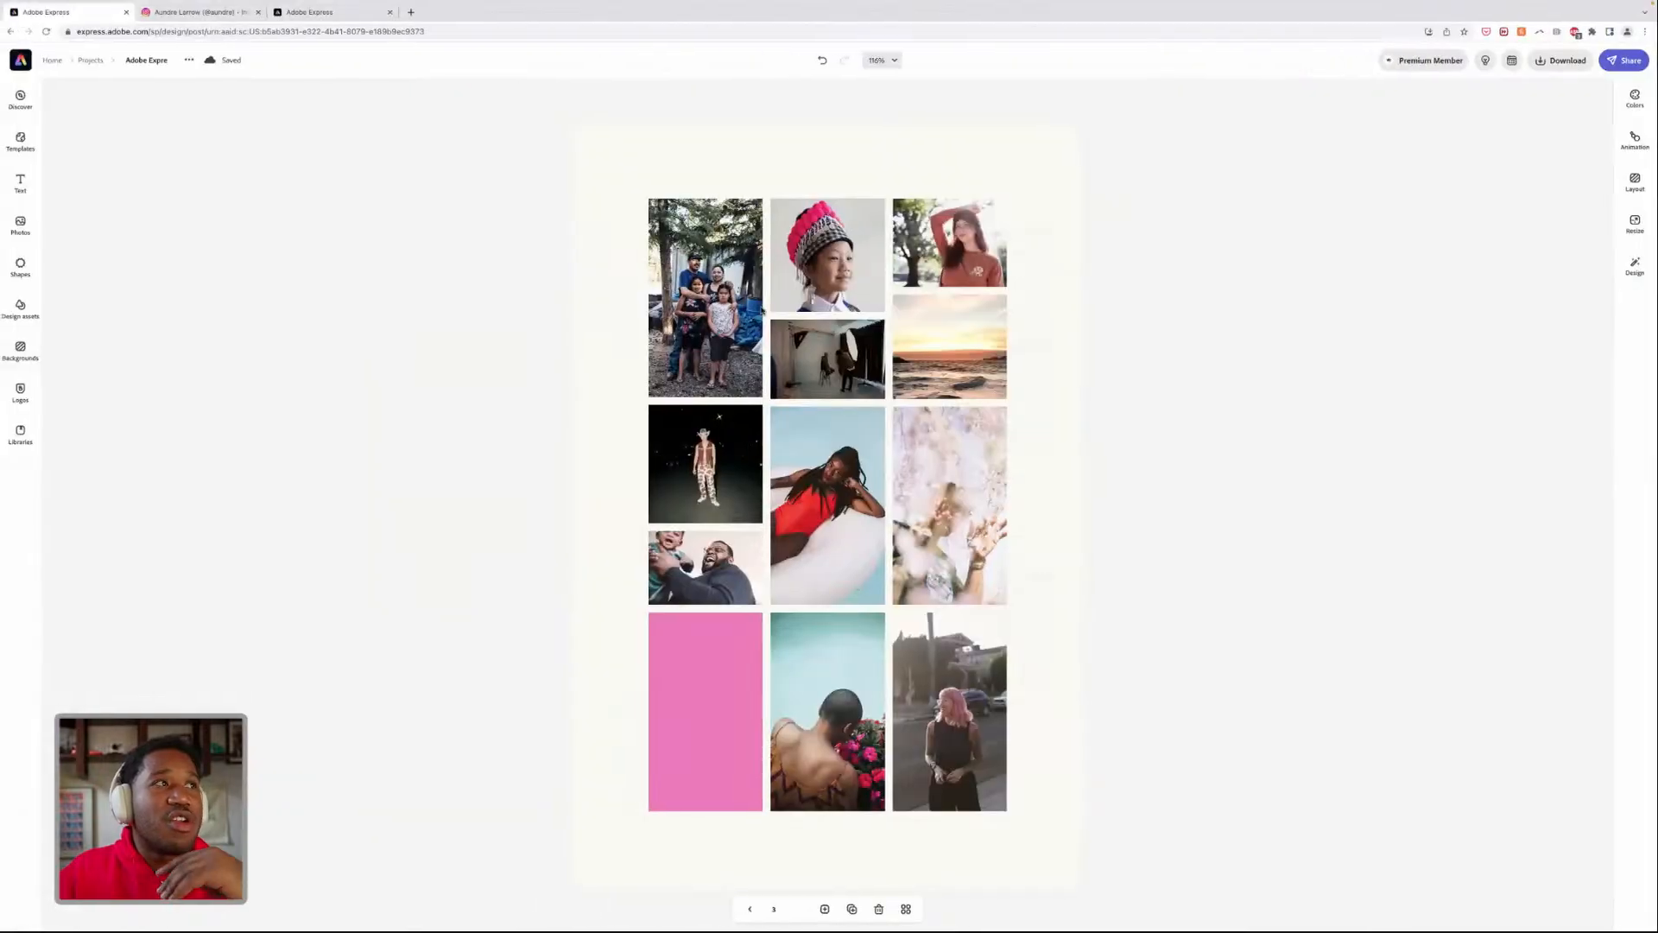
- Start replacing the family photo in the third page's top-left cell and search the Lightroom photos for "lake"
left_click(743, 292)
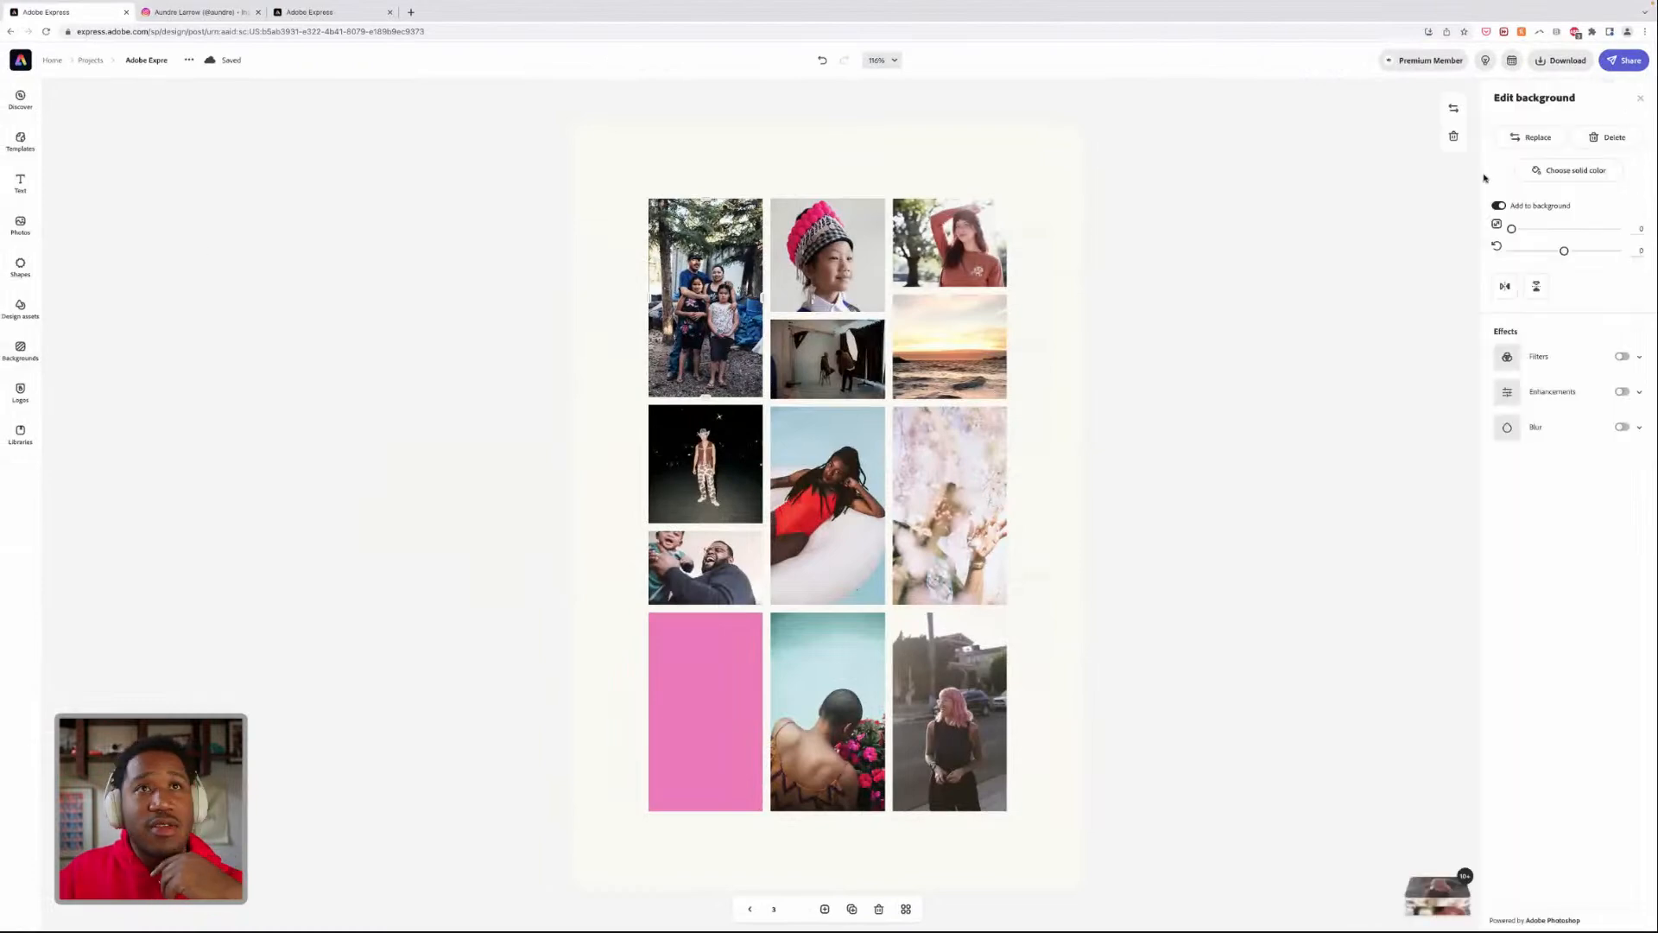
left_click(1534, 137)
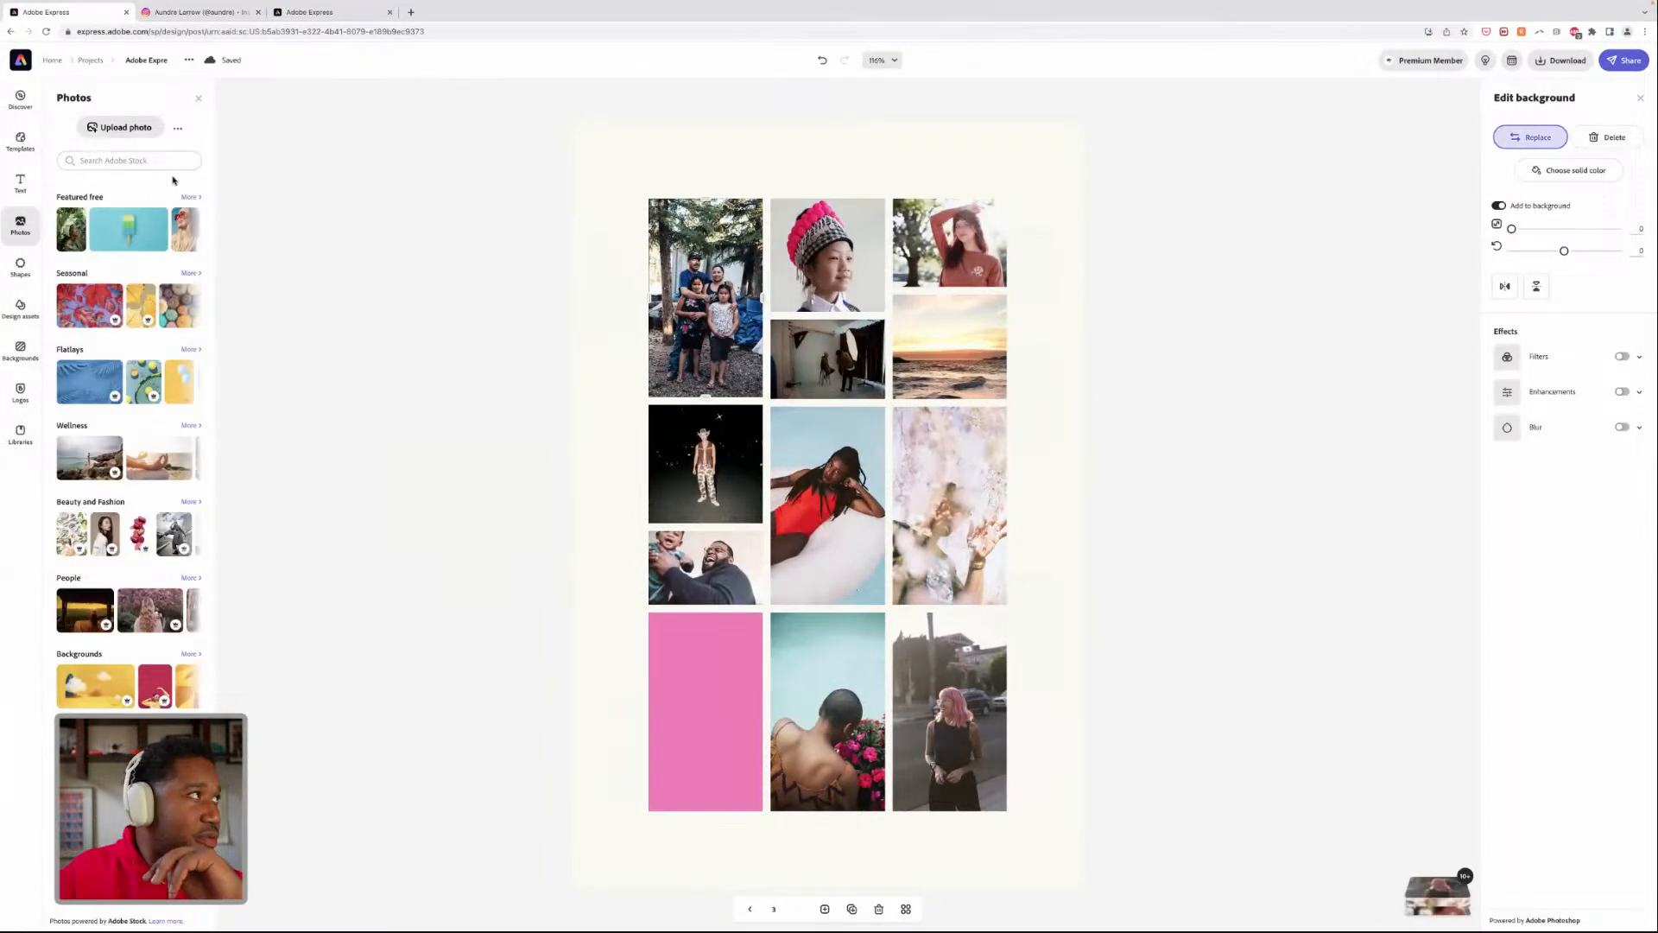
left_click(178, 128)
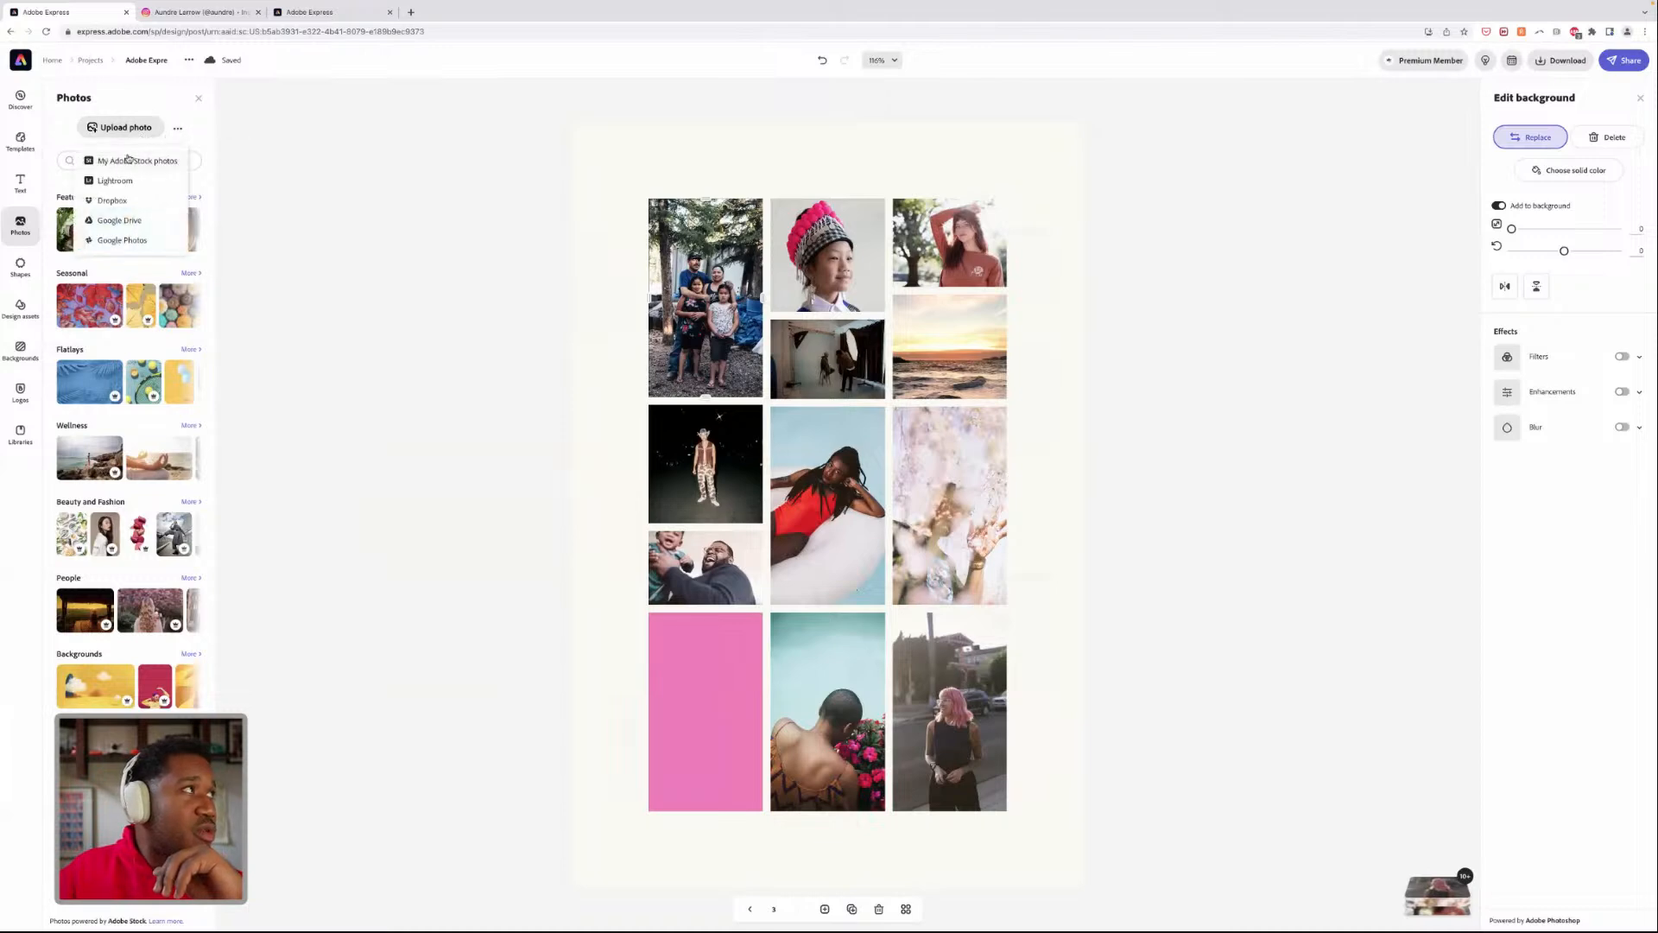
left_click(104, 180)
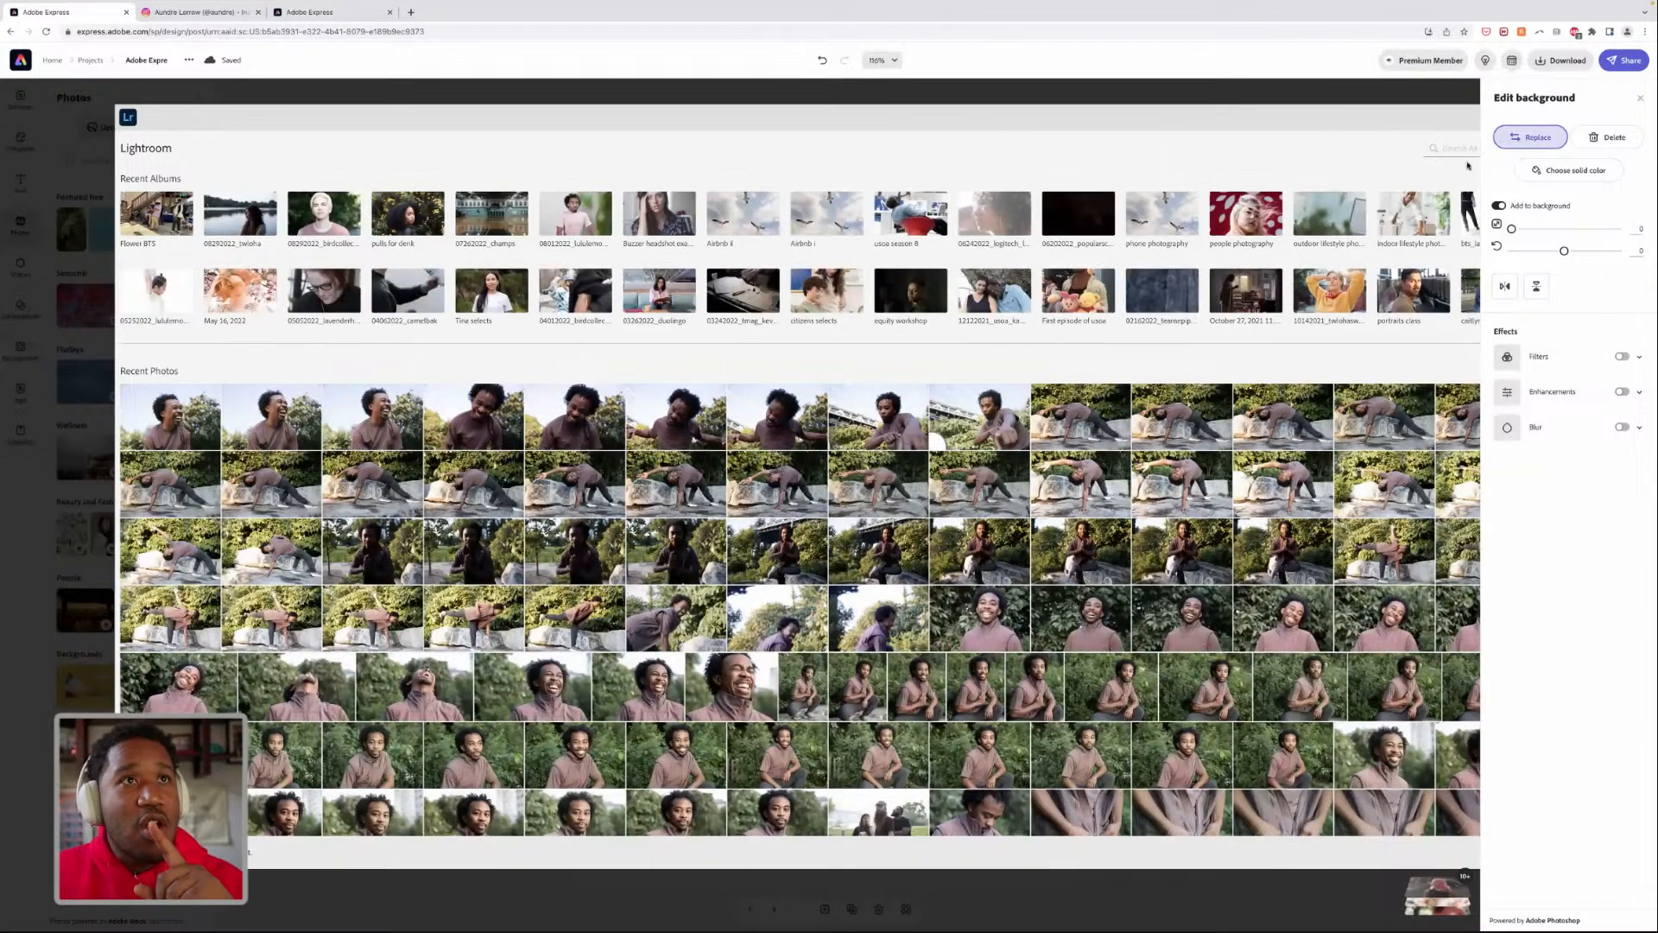
left_click(1459, 150)
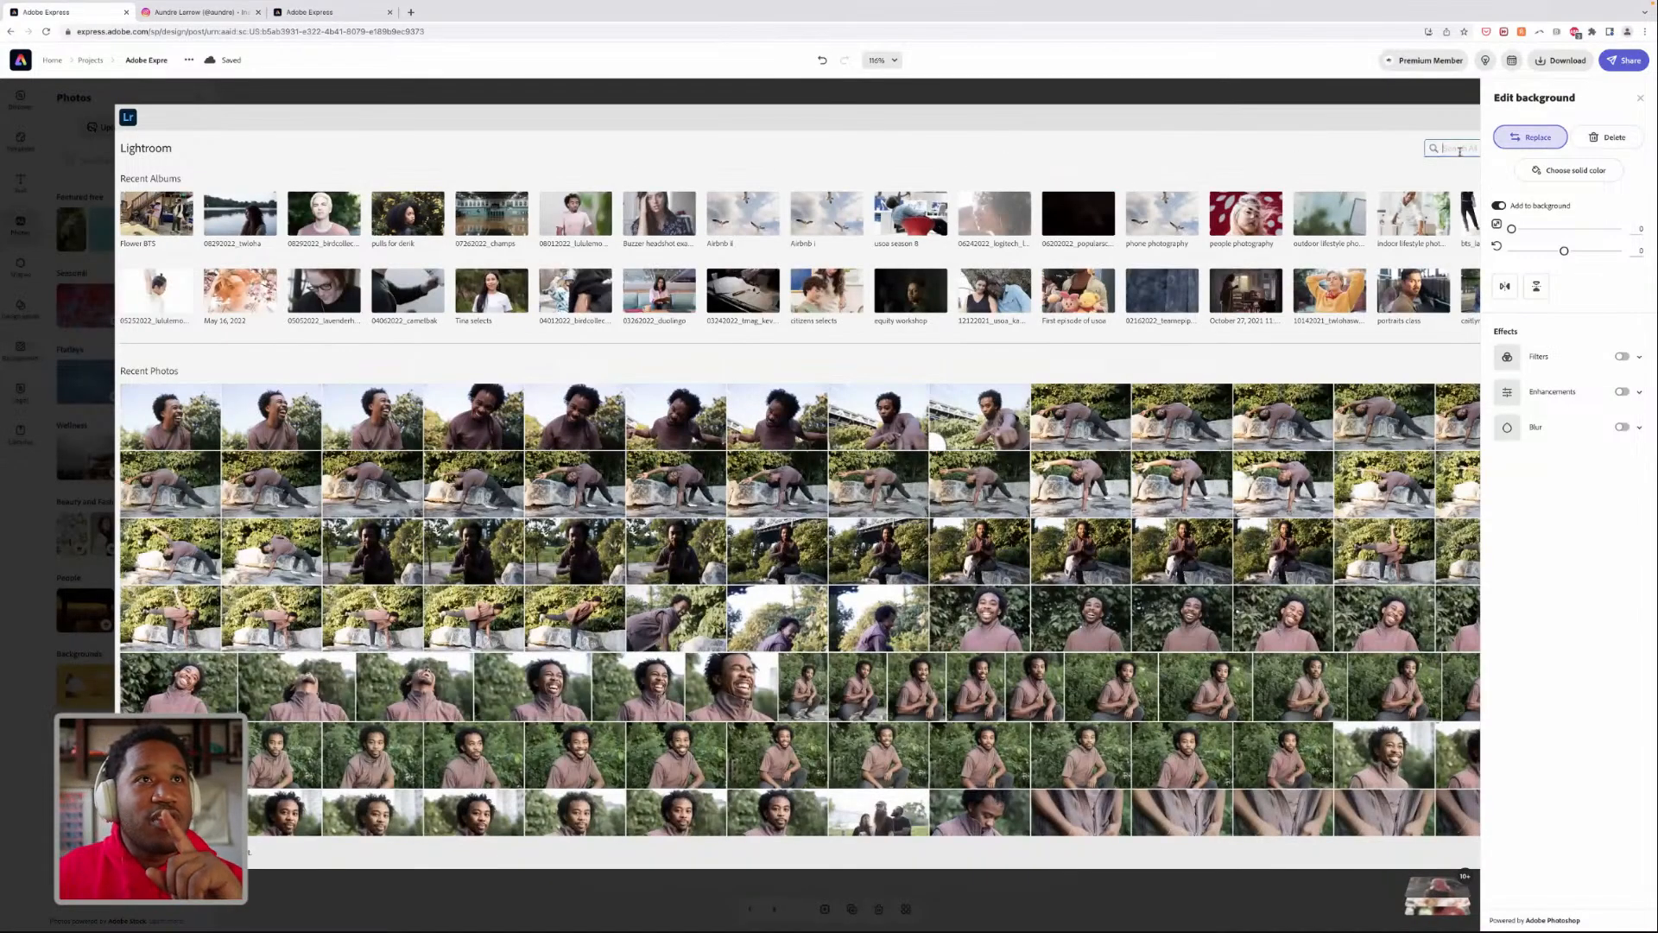
type("lak")
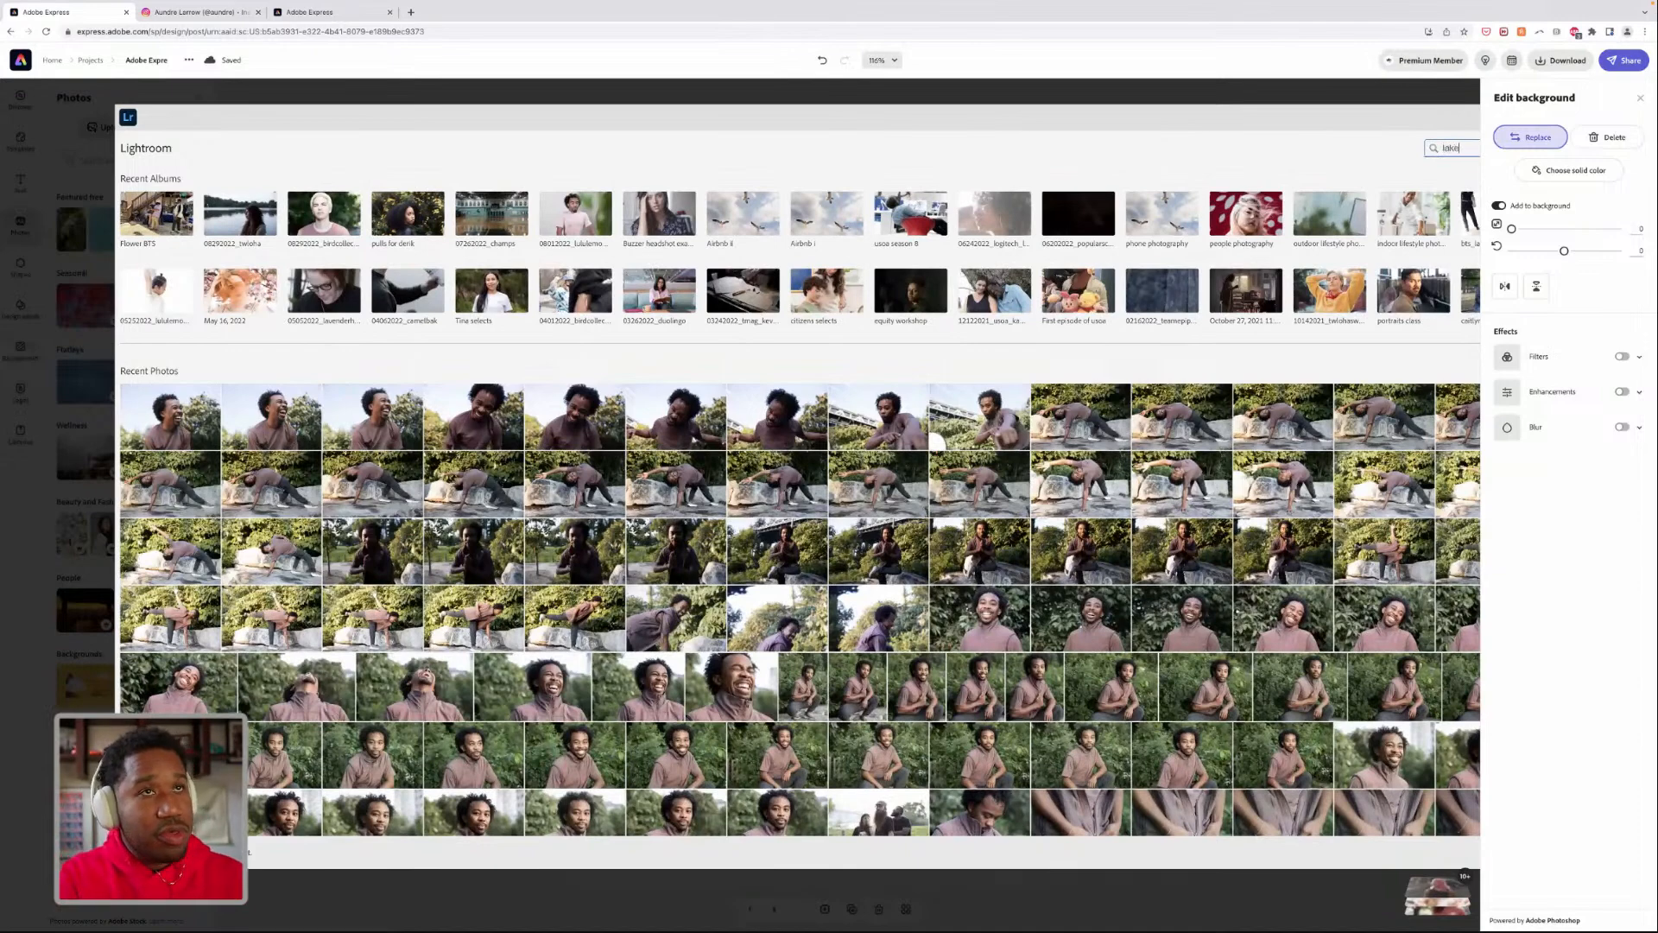
type("e")
key("Return")
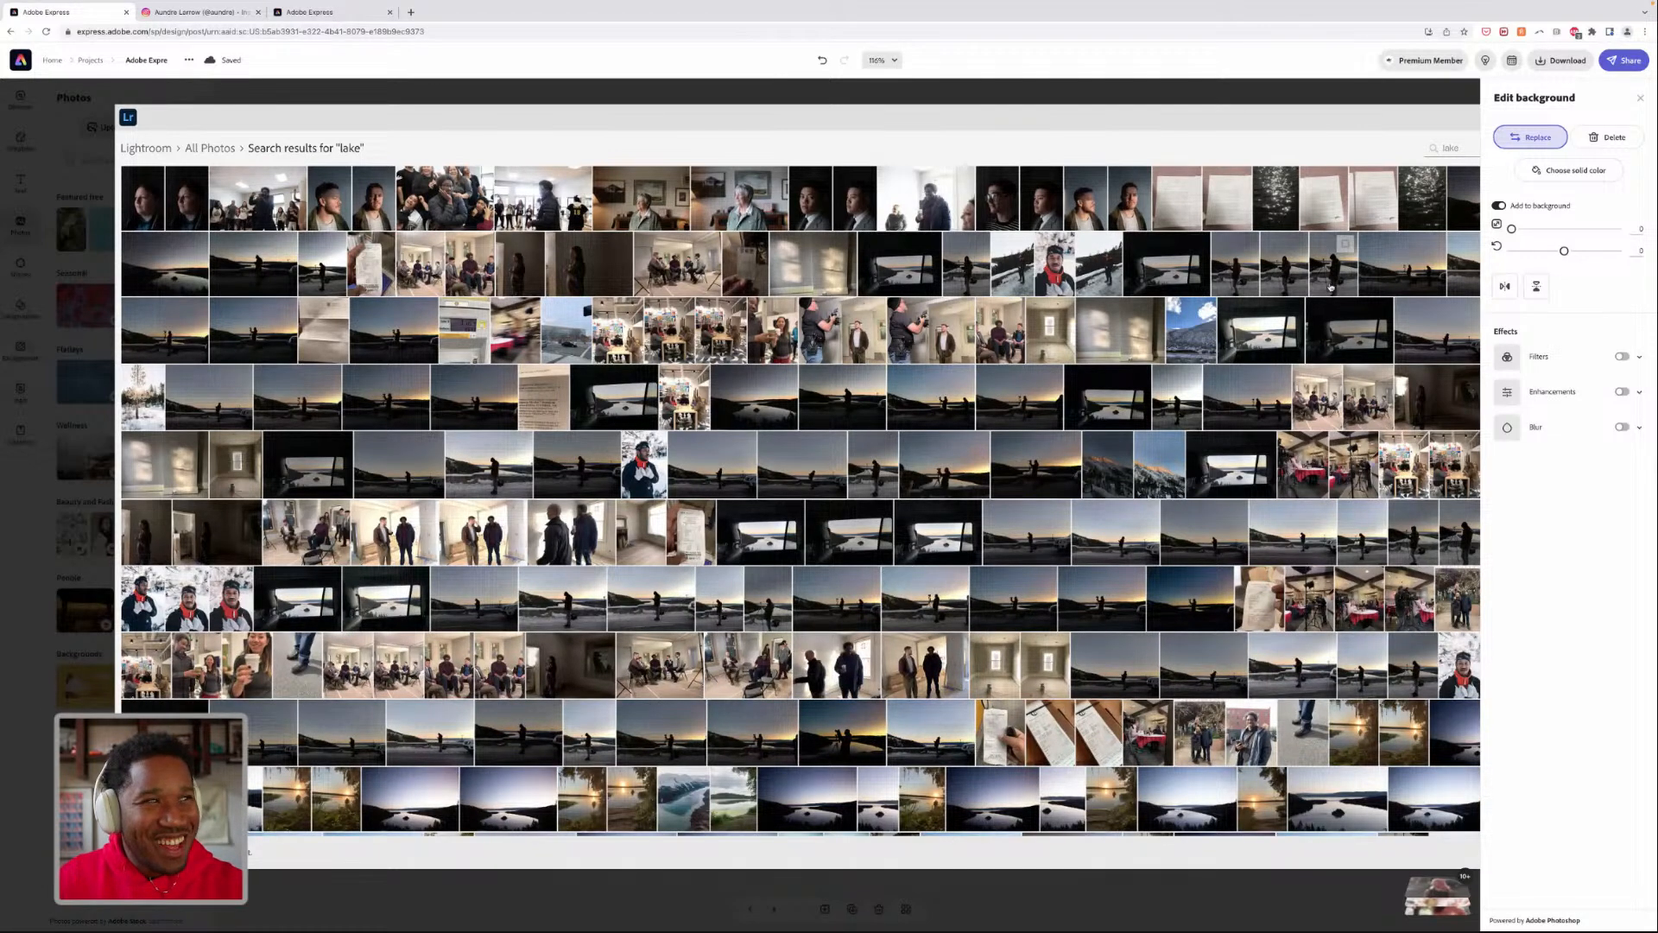
- Insert a dusk lake photo into the top-left cell and shift it to frame the silhouetted photographer
left_click(261, 329)
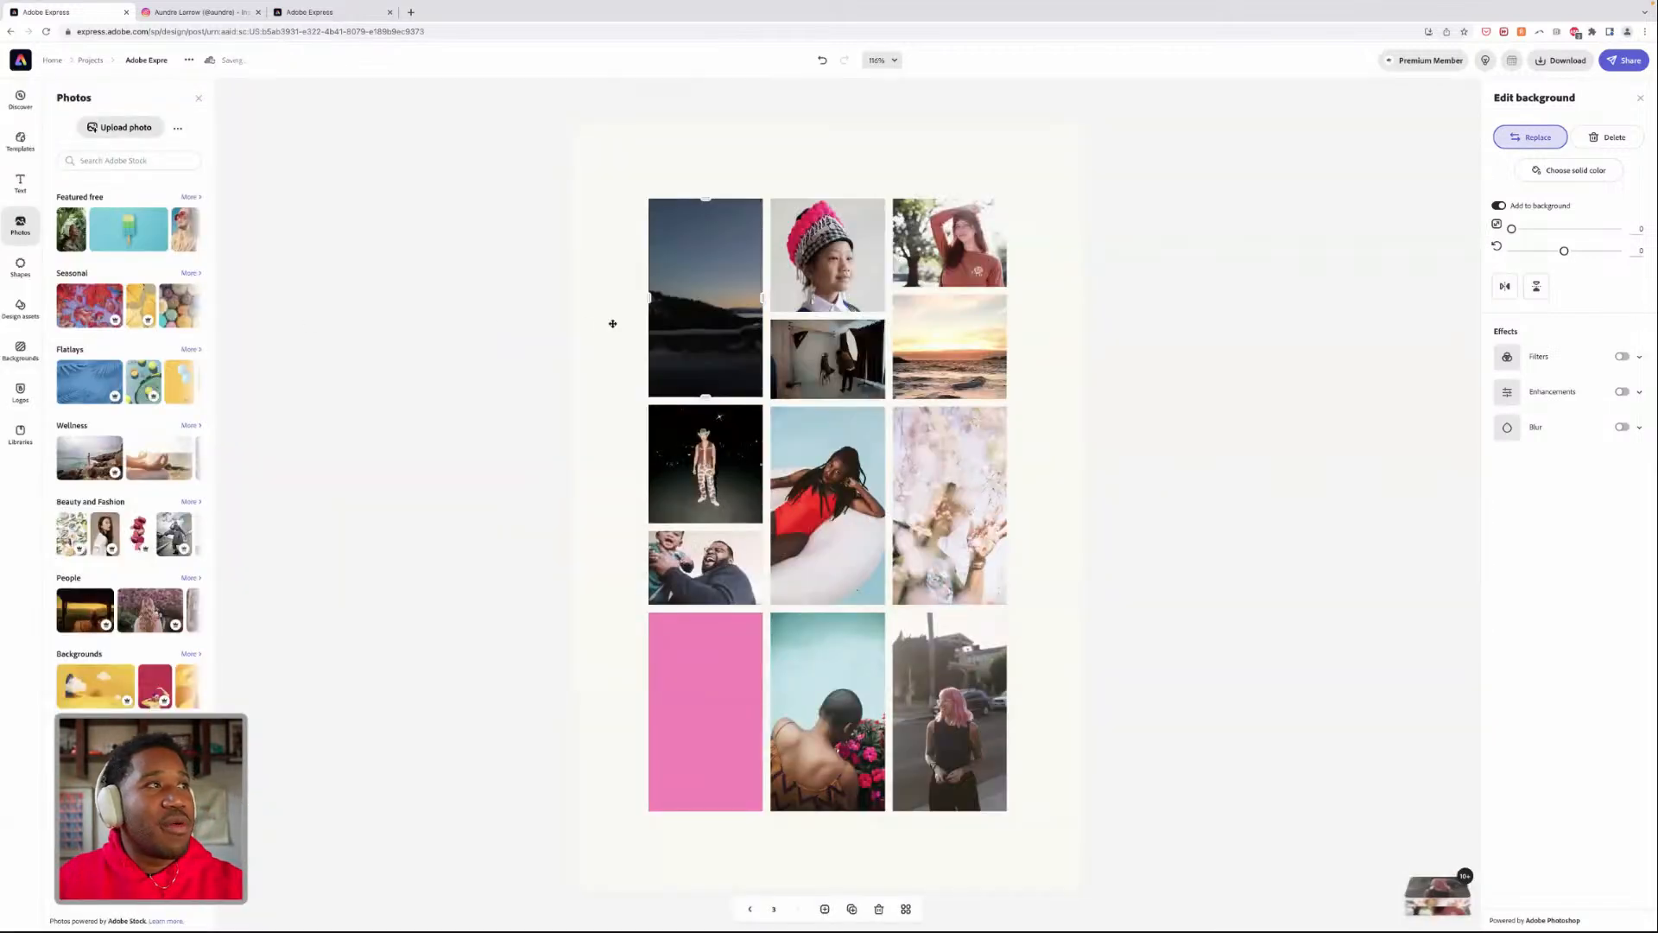
left_click_drag(720, 323, 725, 324)
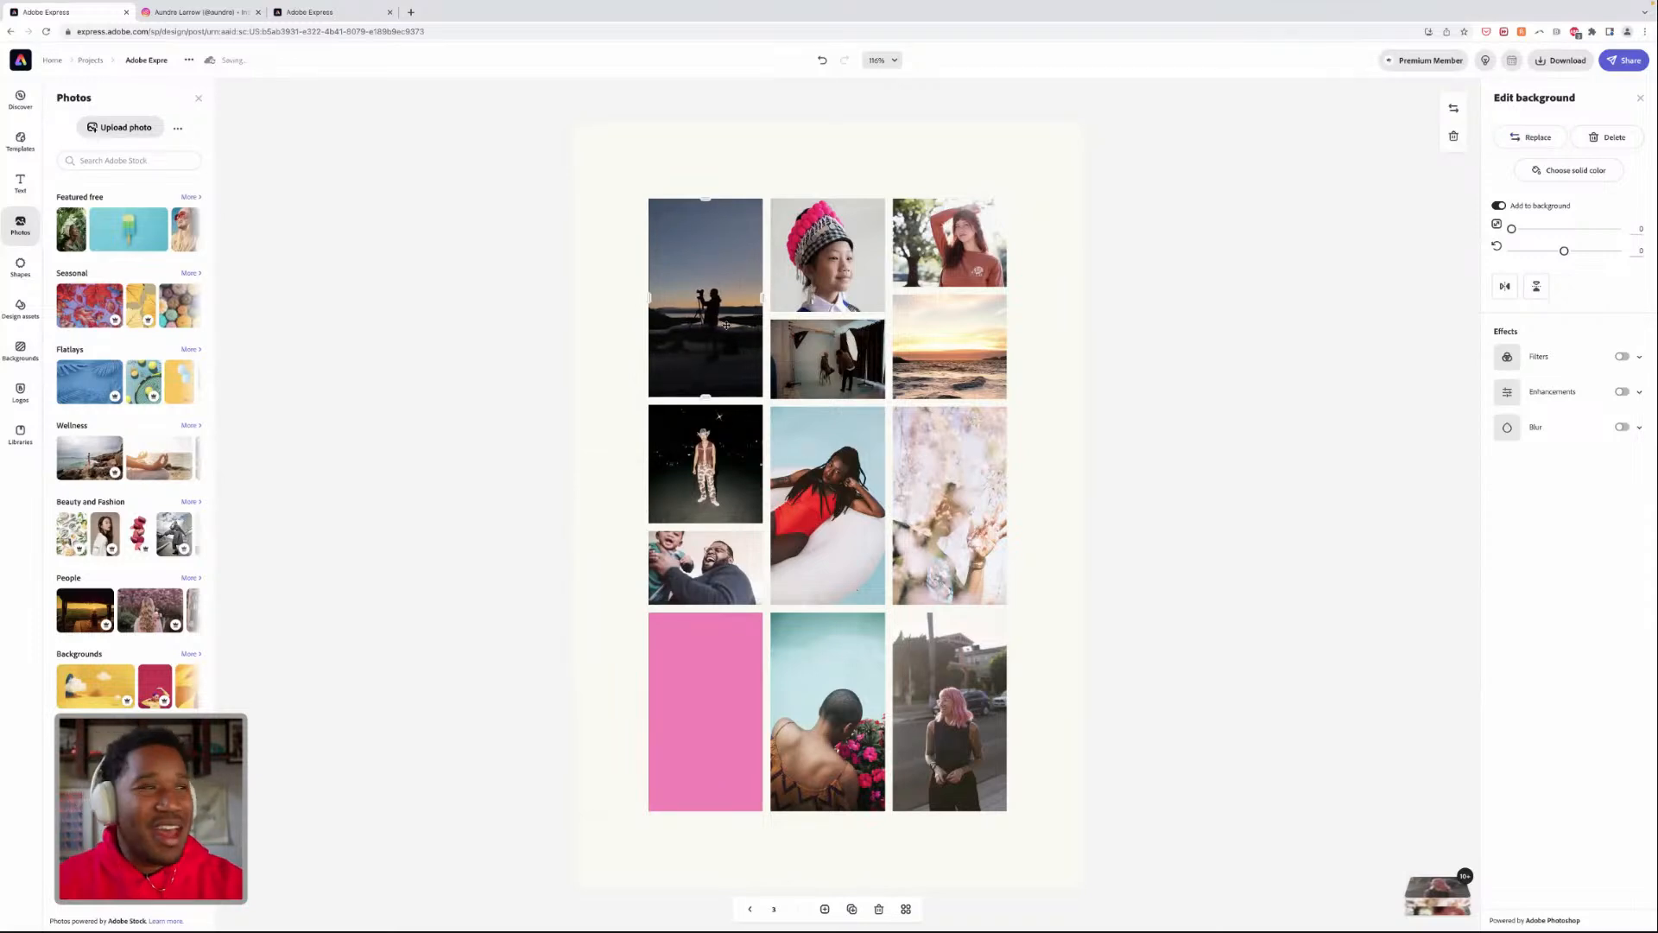
left_click(1127, 271)
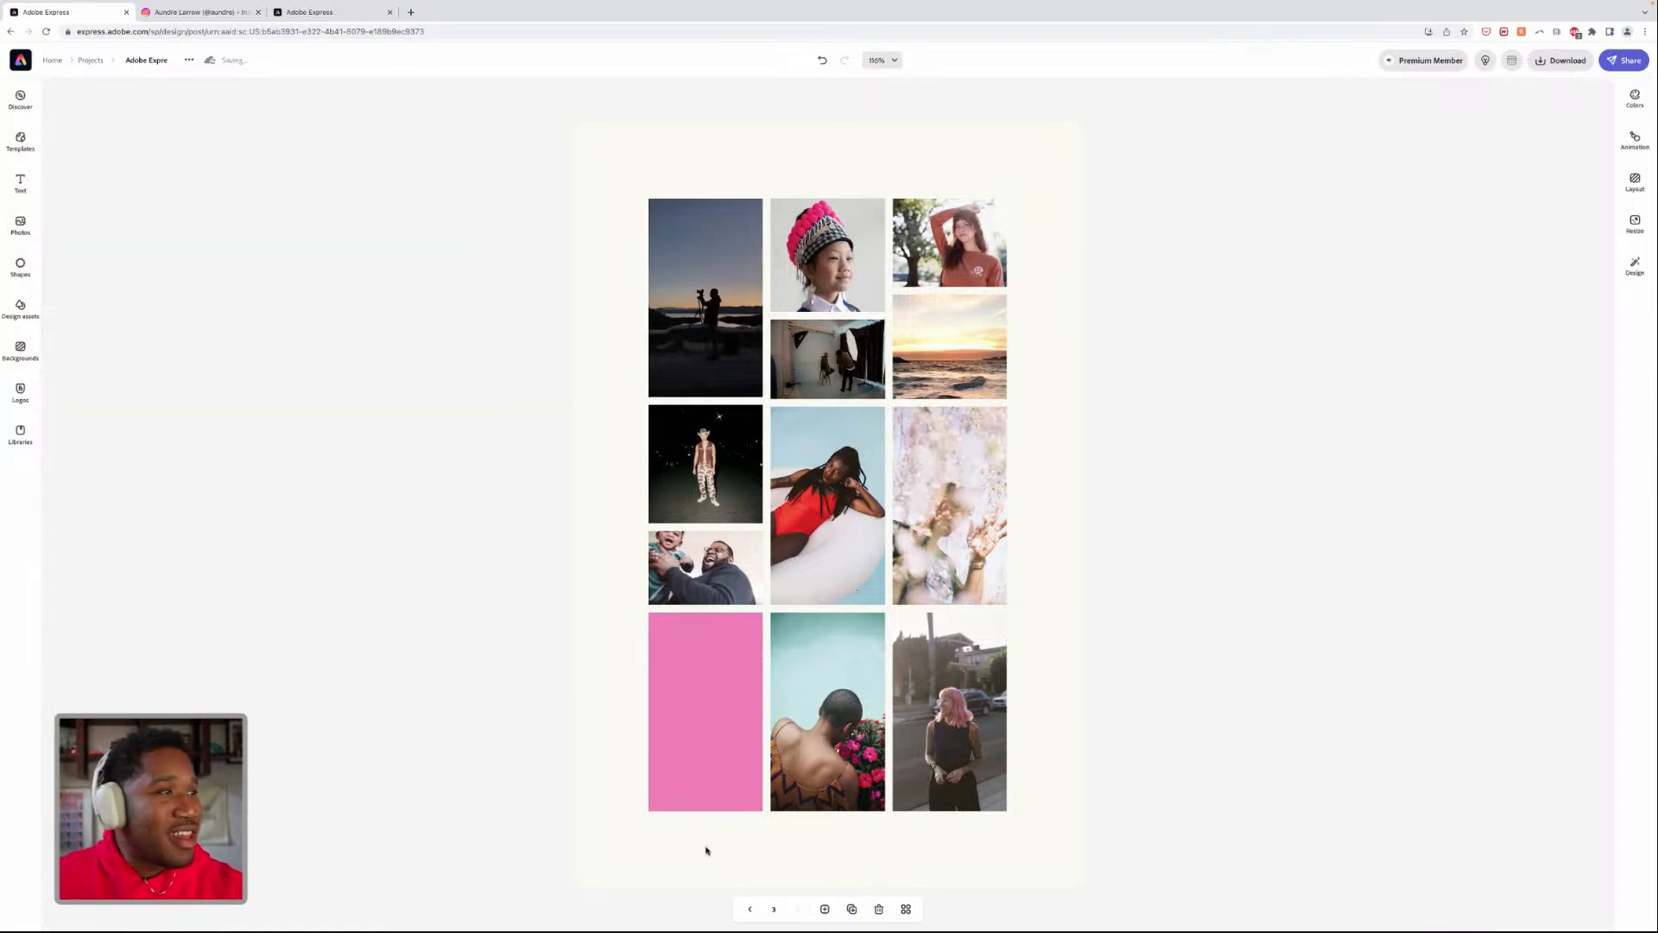
- Fill the pink bottom-left cell with the group family photo from Lightroom's "outdoor lifestyle photography" album and shift it to frame the family
left_click(684, 737)
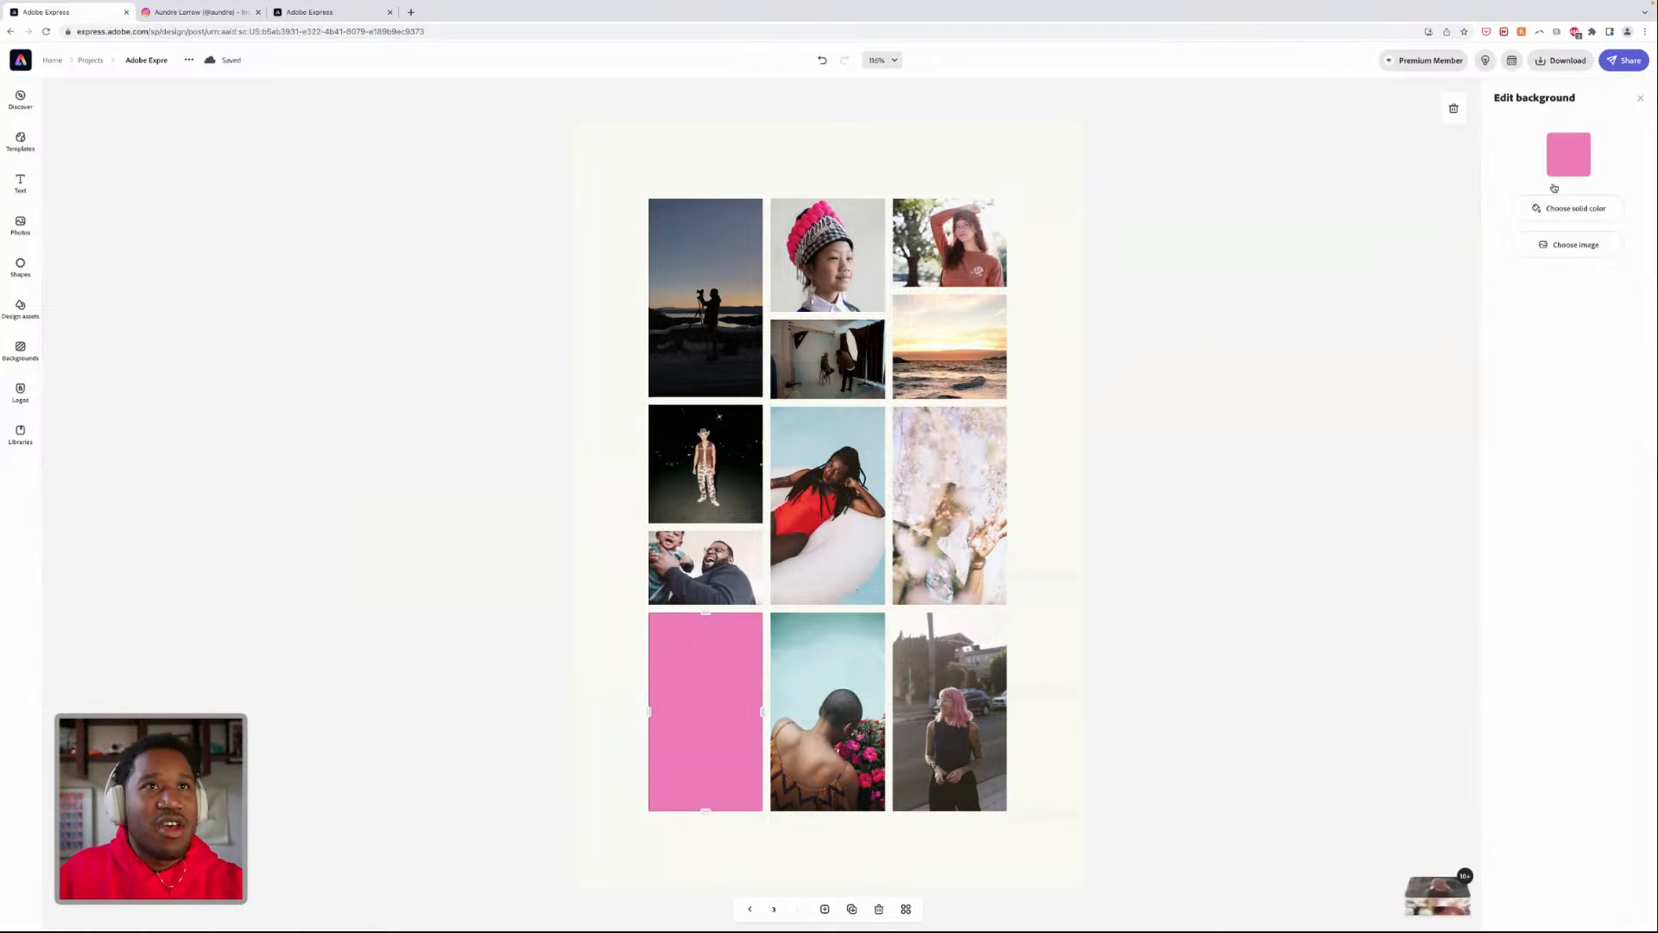
left_click(1573, 244)
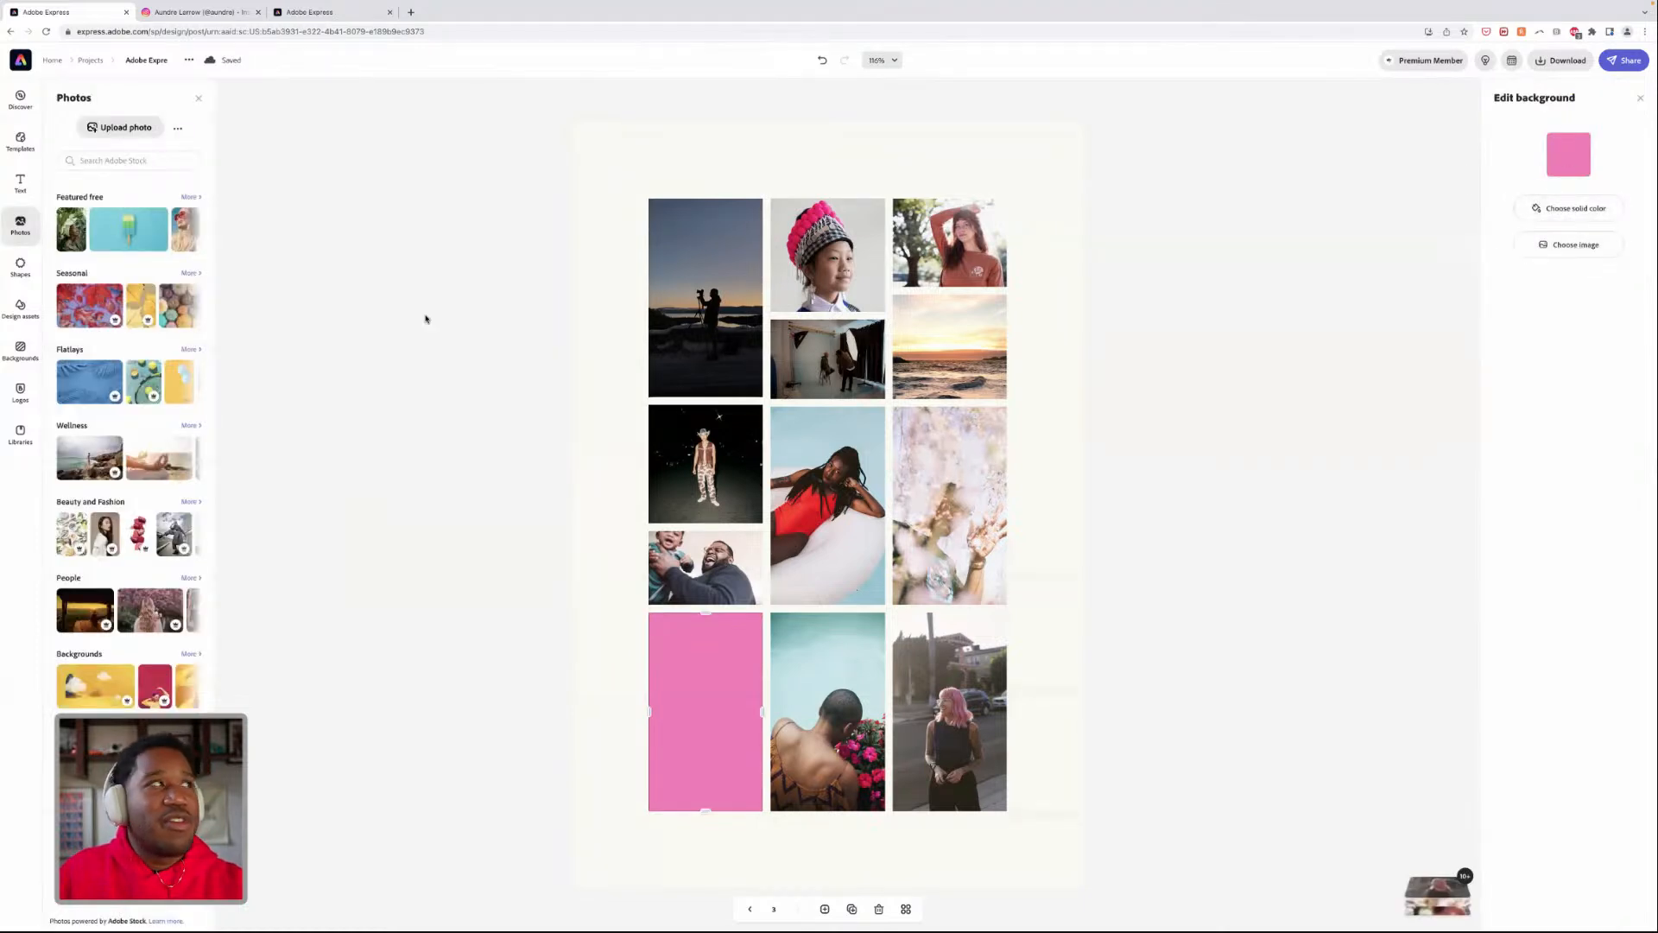
left_click(178, 128)
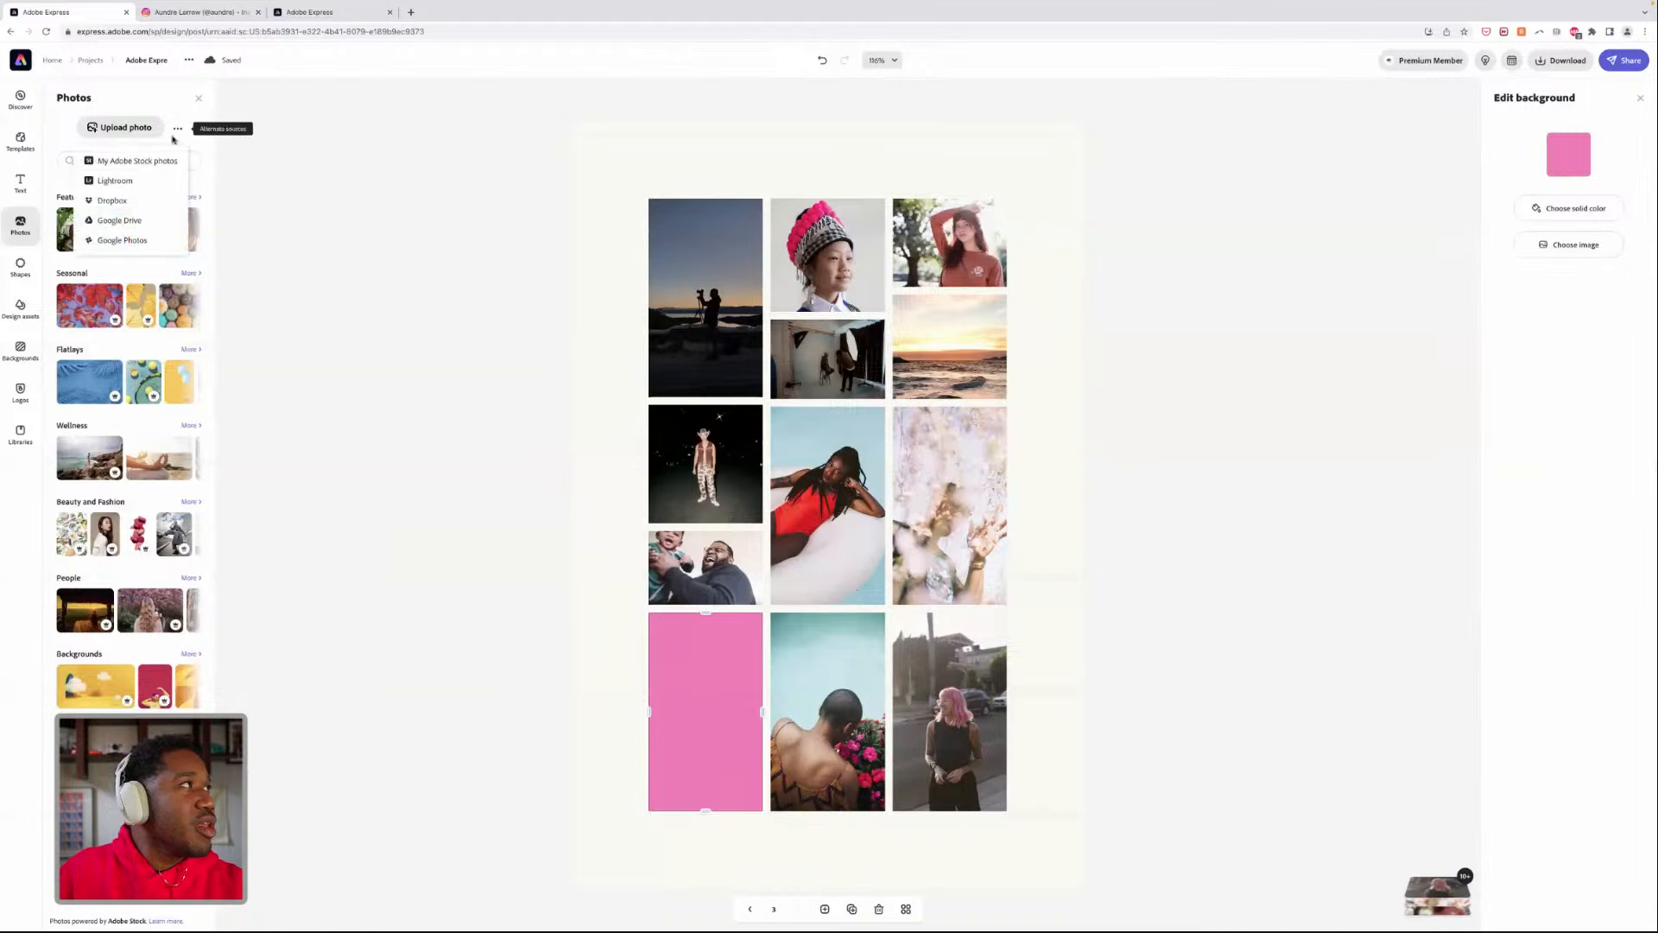
left_click(133, 180)
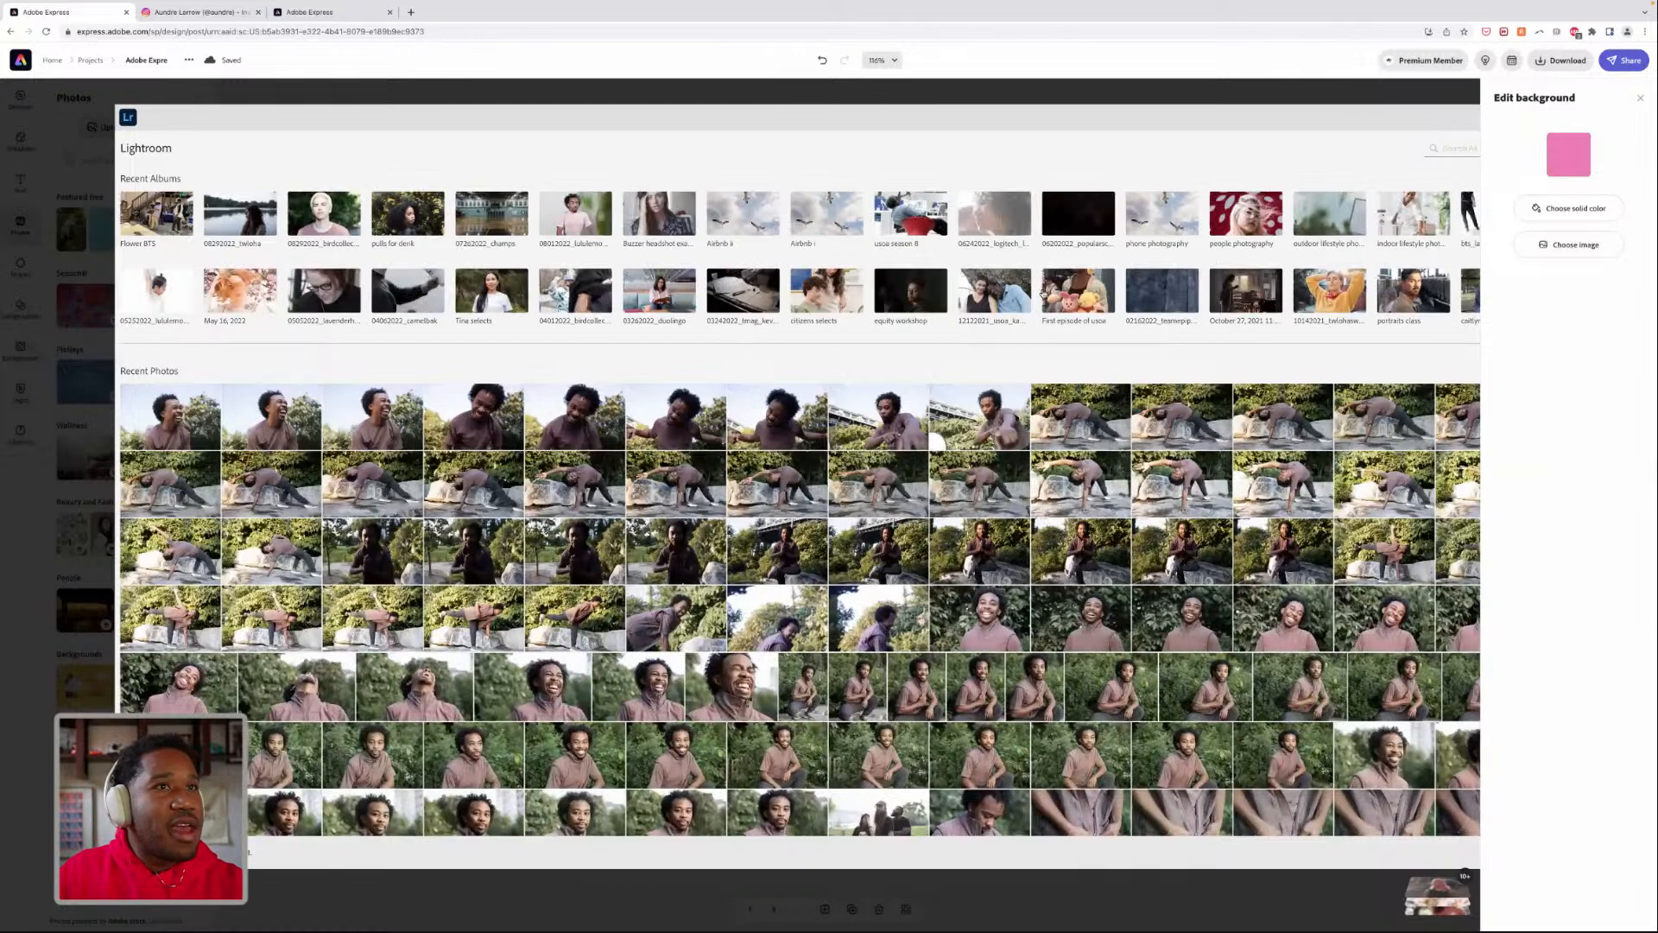
left_click(1341, 241)
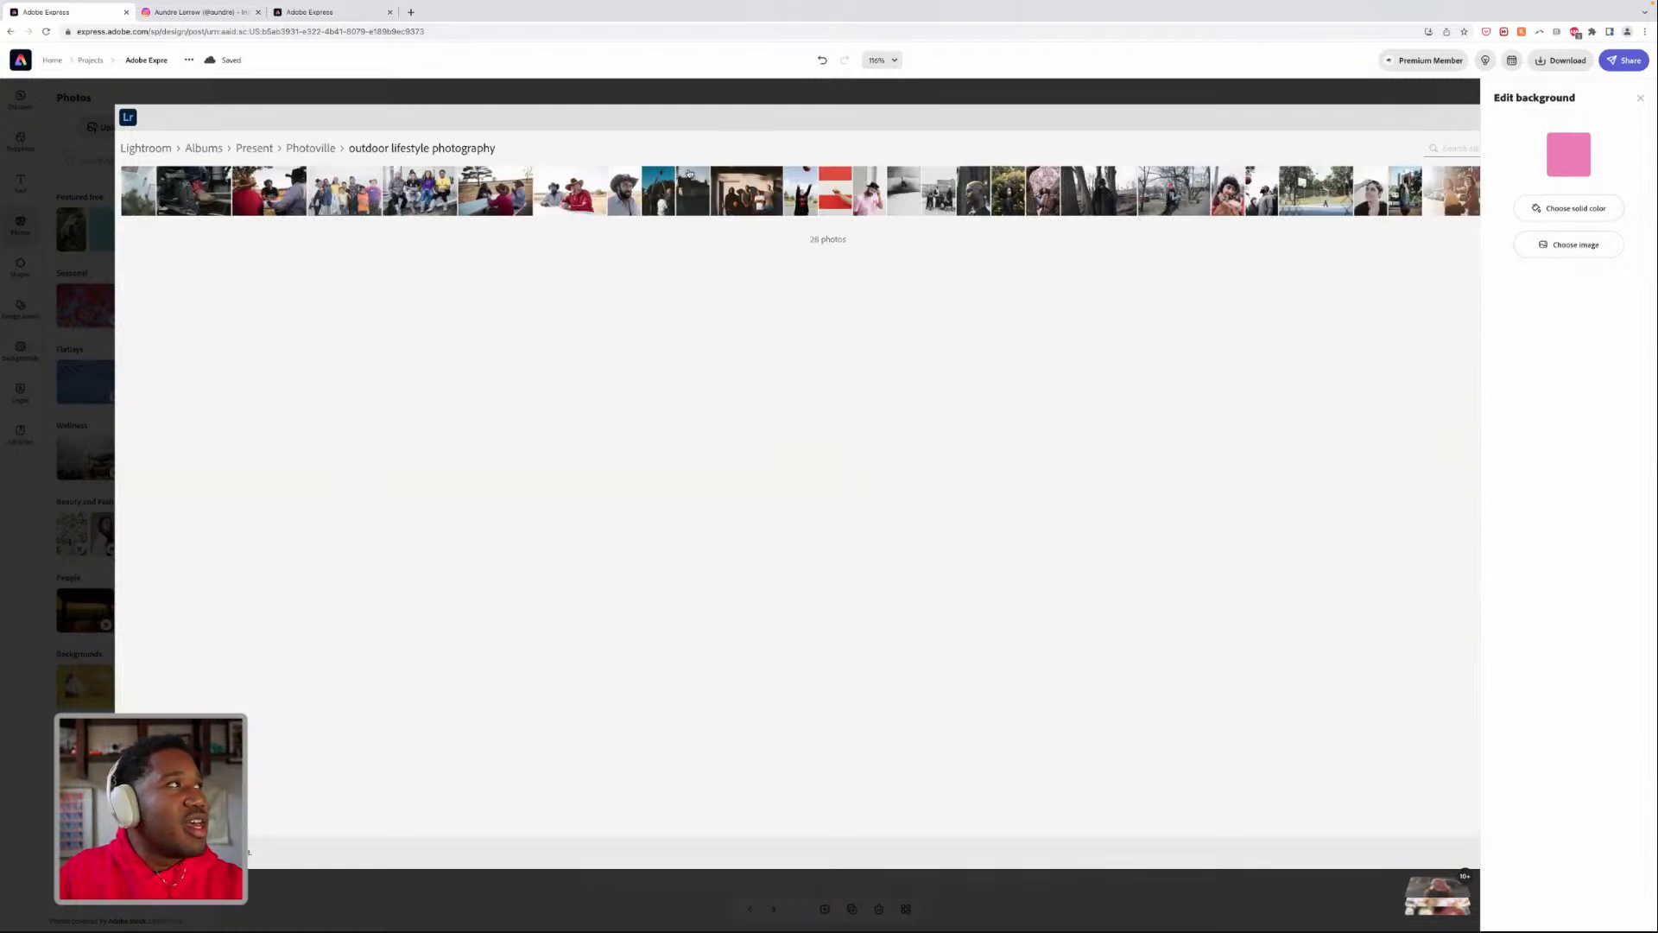
left_click(339, 205)
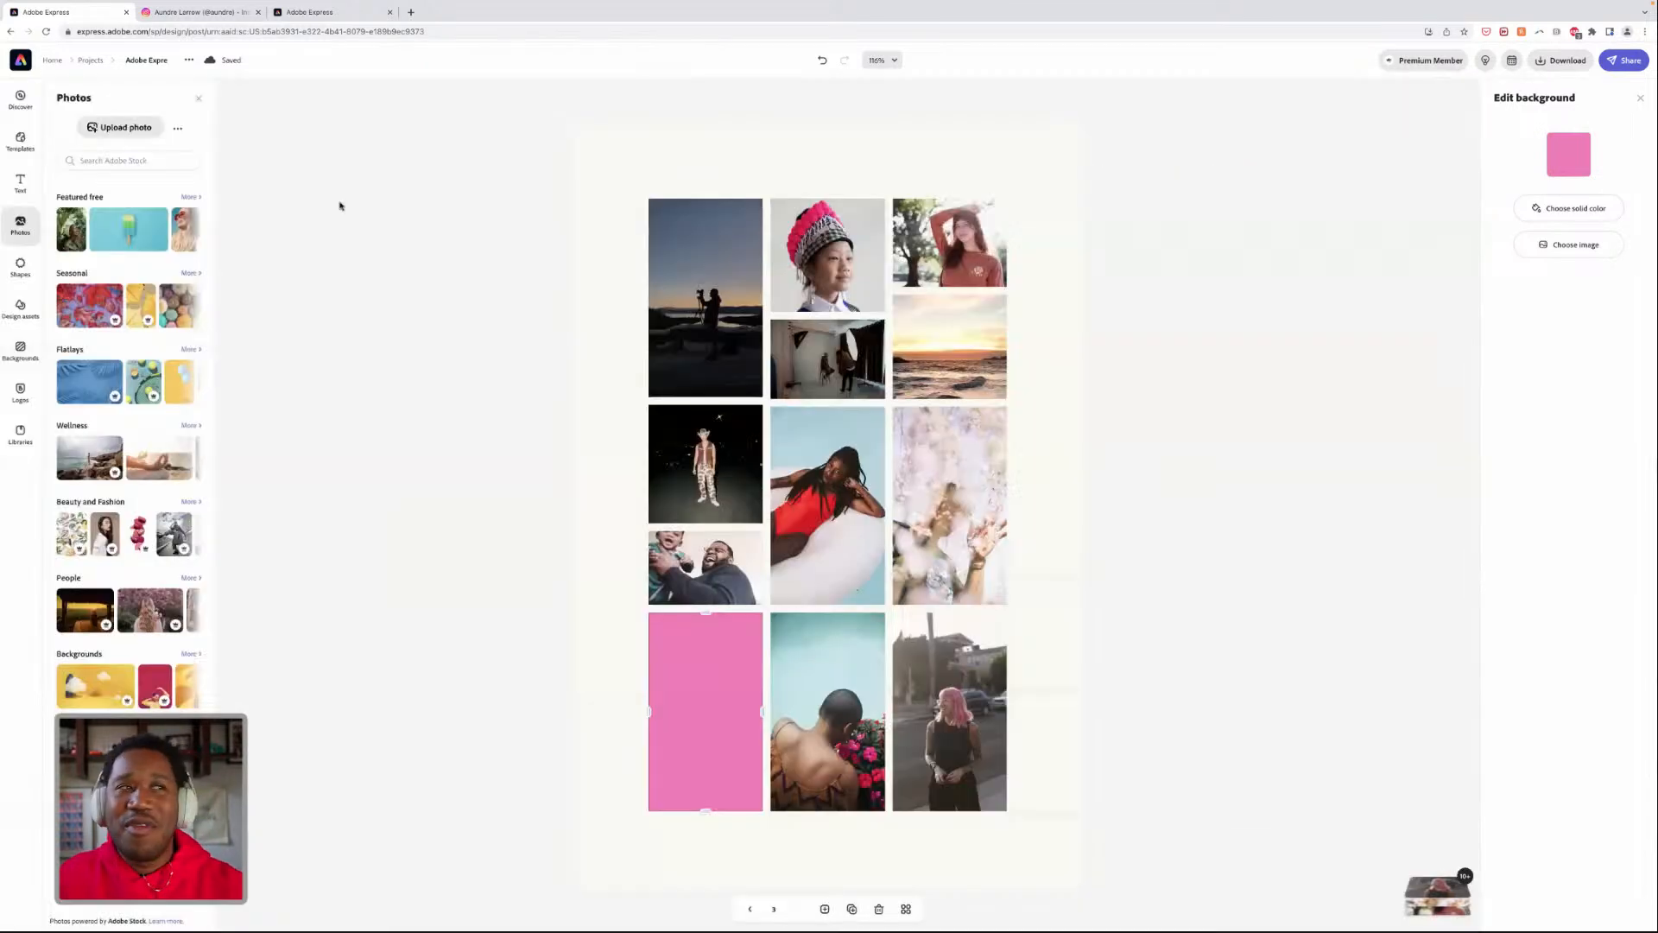
left_click_drag(711, 687, 664, 691)
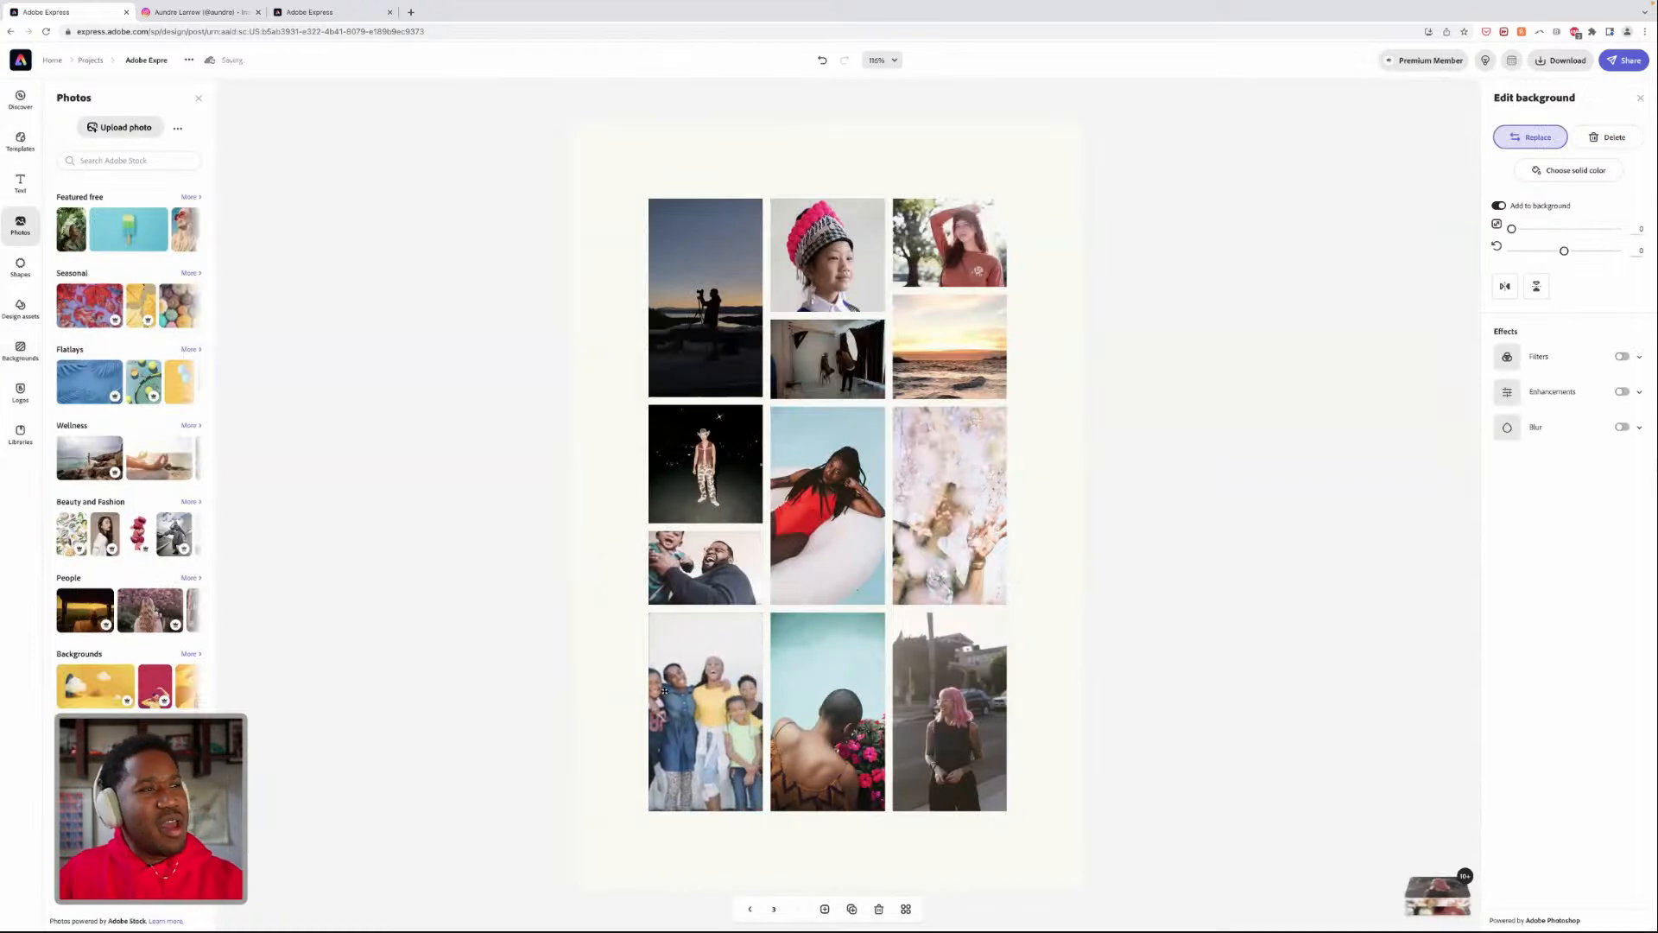
left_click(1140, 651)
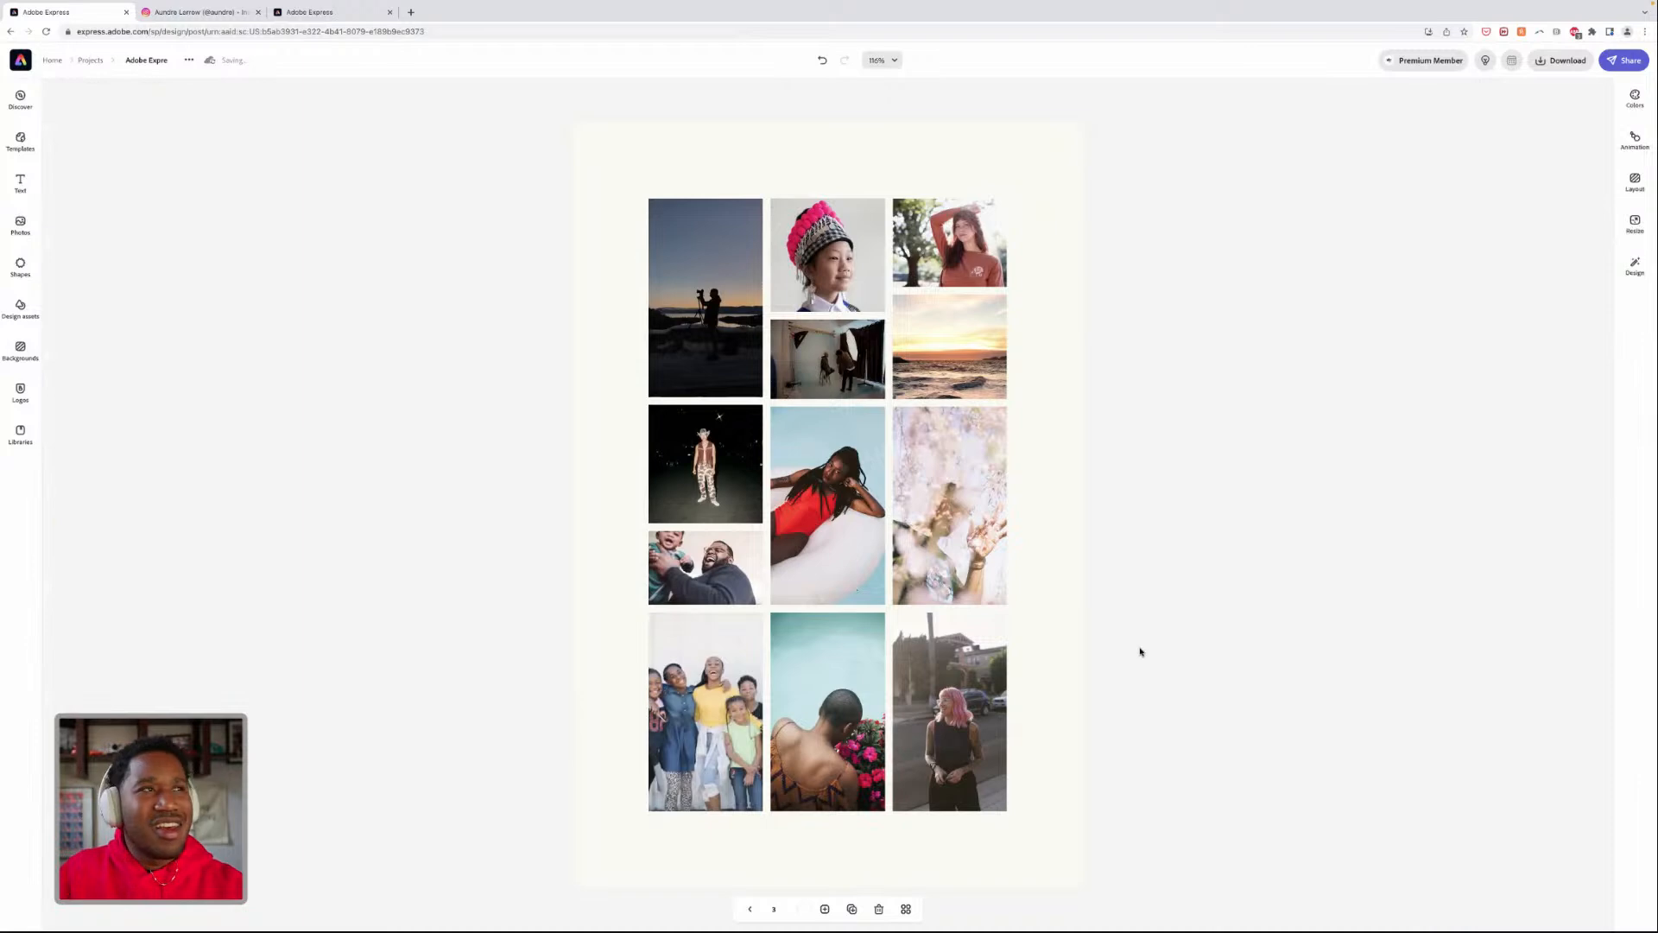
- Review the cover page, its headline text and the two collage pages
left_click(750, 909)
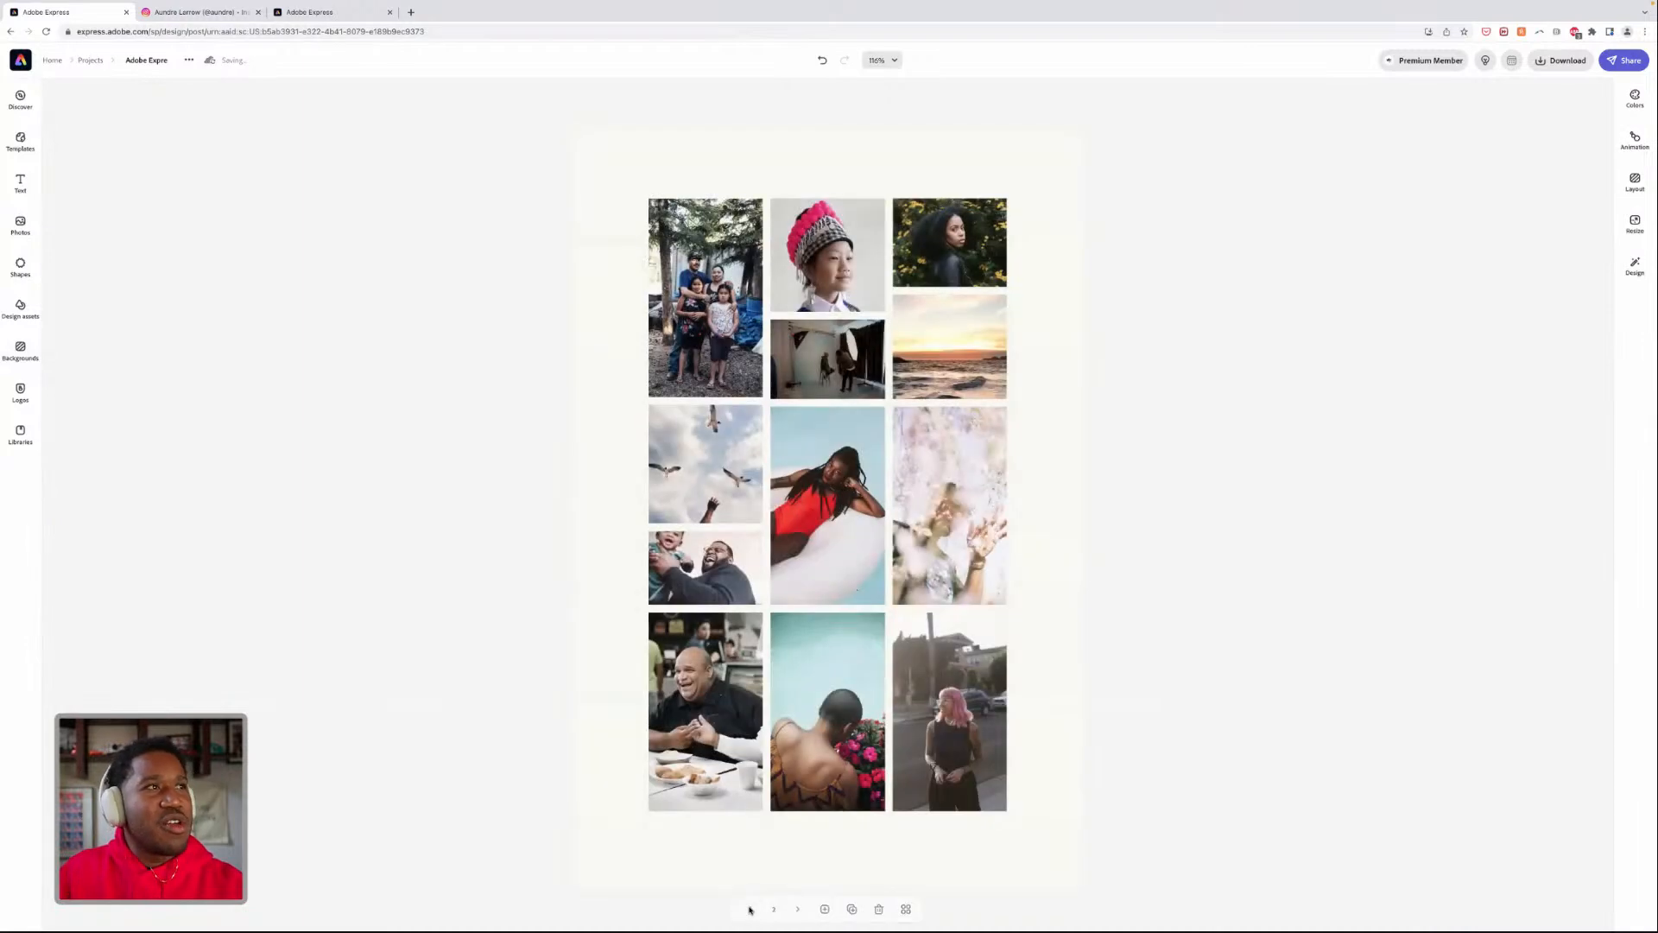
left_click(750, 909)
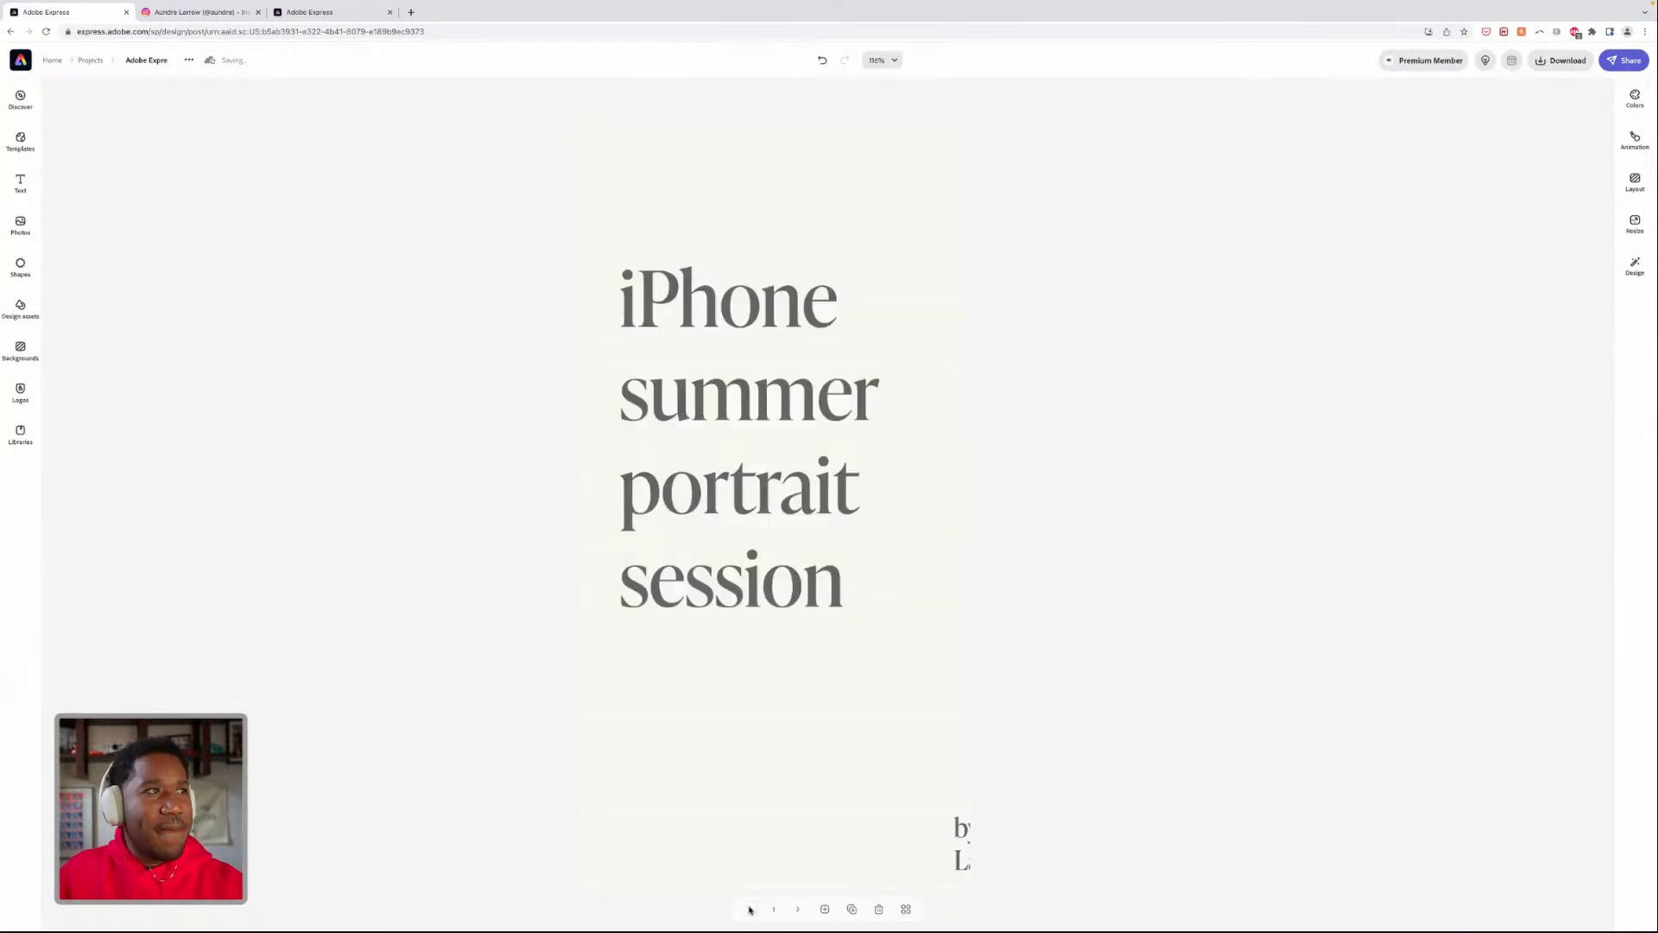
left_click(794, 909)
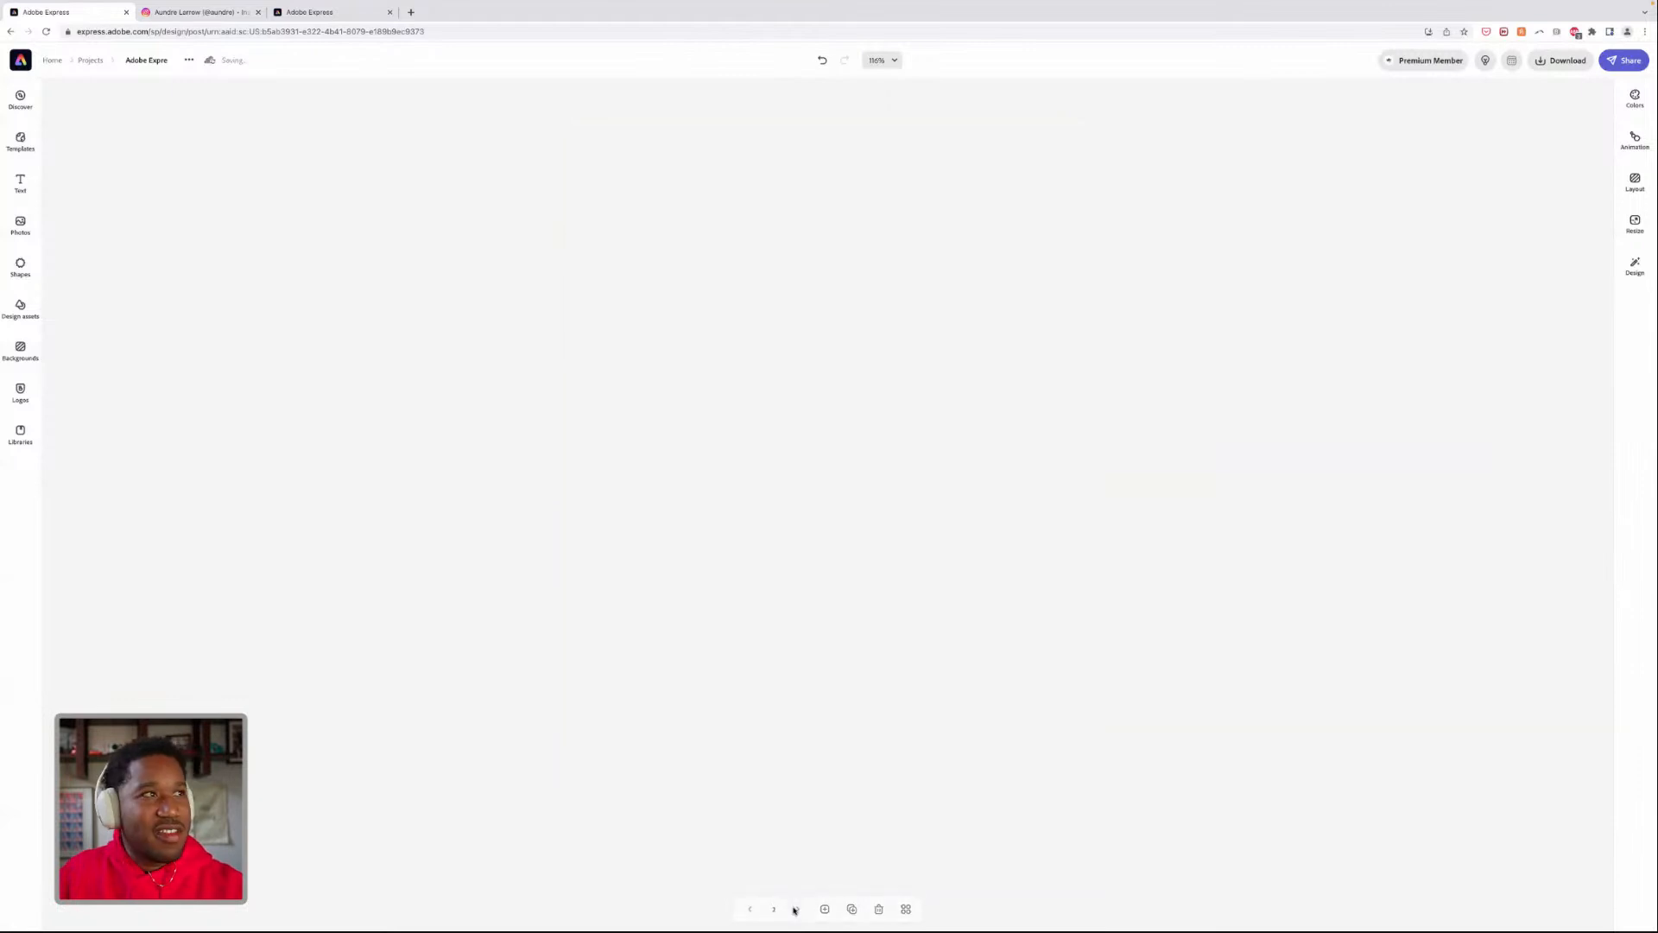
left_click(750, 908)
left_click(741, 386)
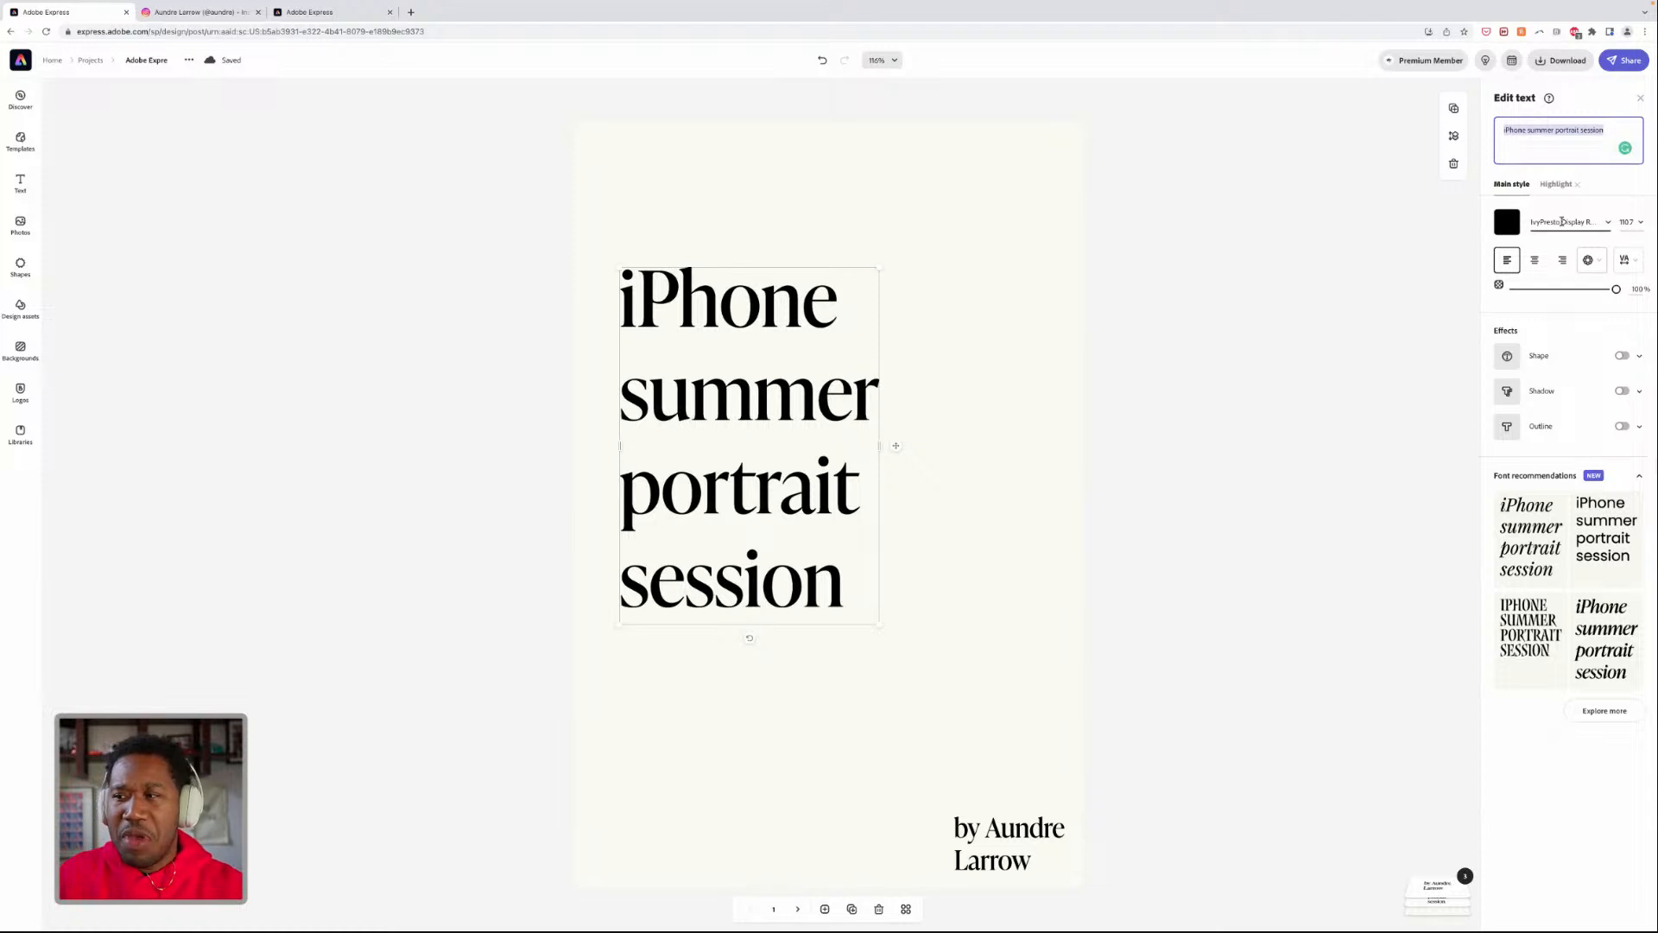
left_click(1203, 362)
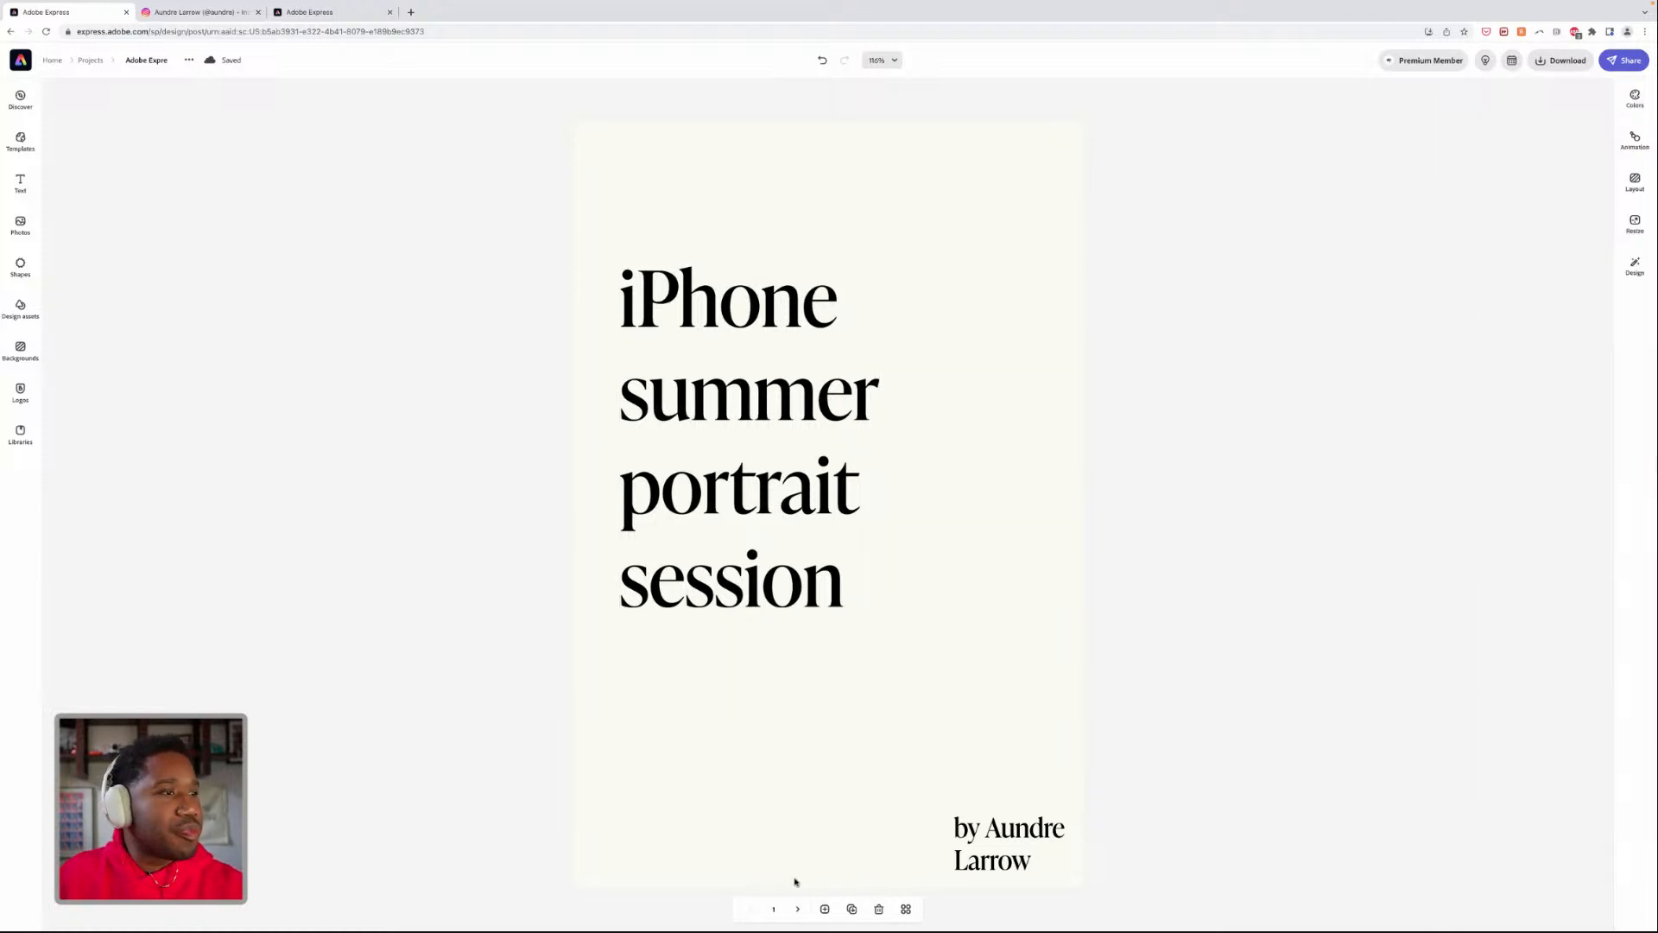
left_click(806, 911)
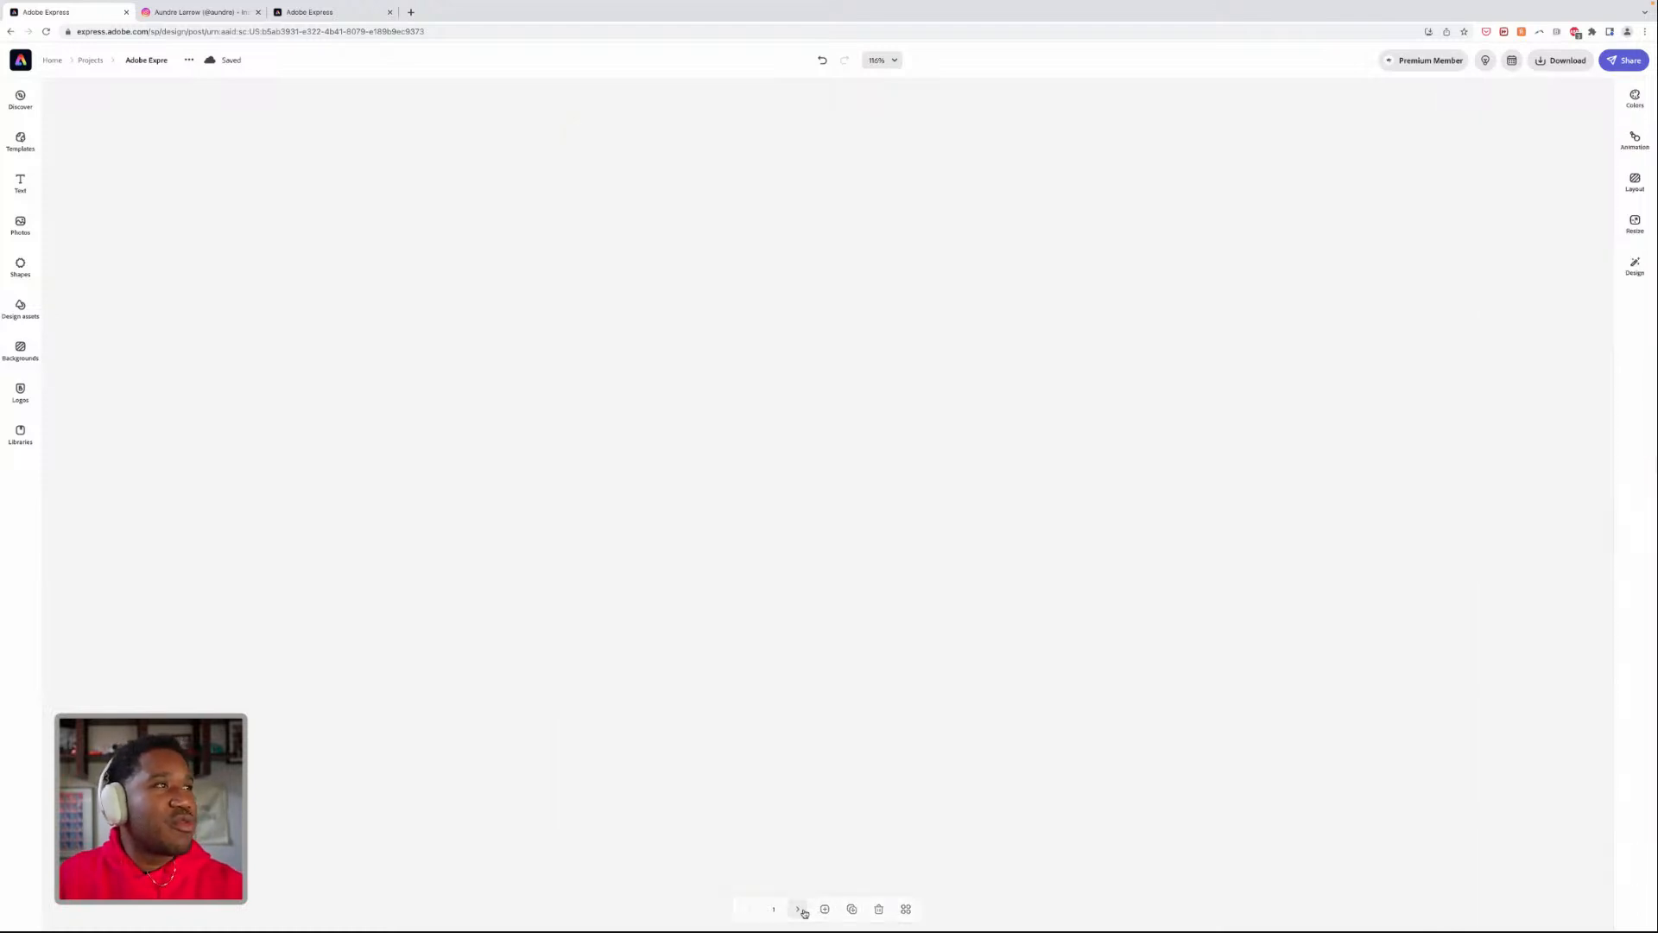
left_click(801, 910)
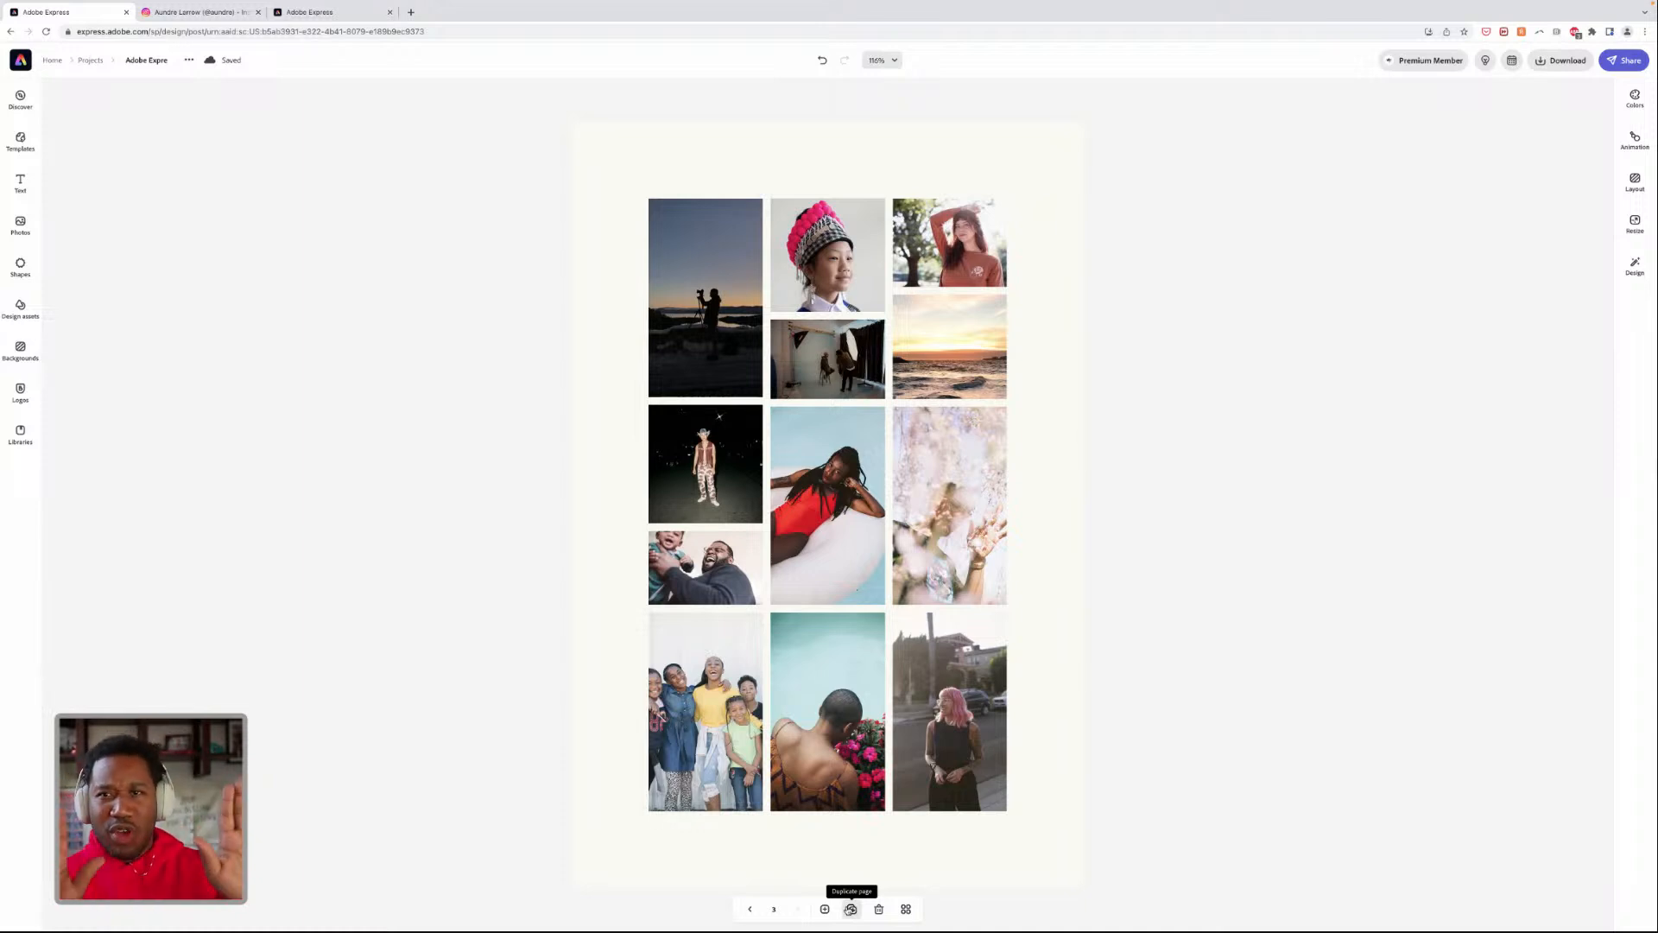
- Look over the preset page sizes available for resizing the third page
left_click(851, 908)
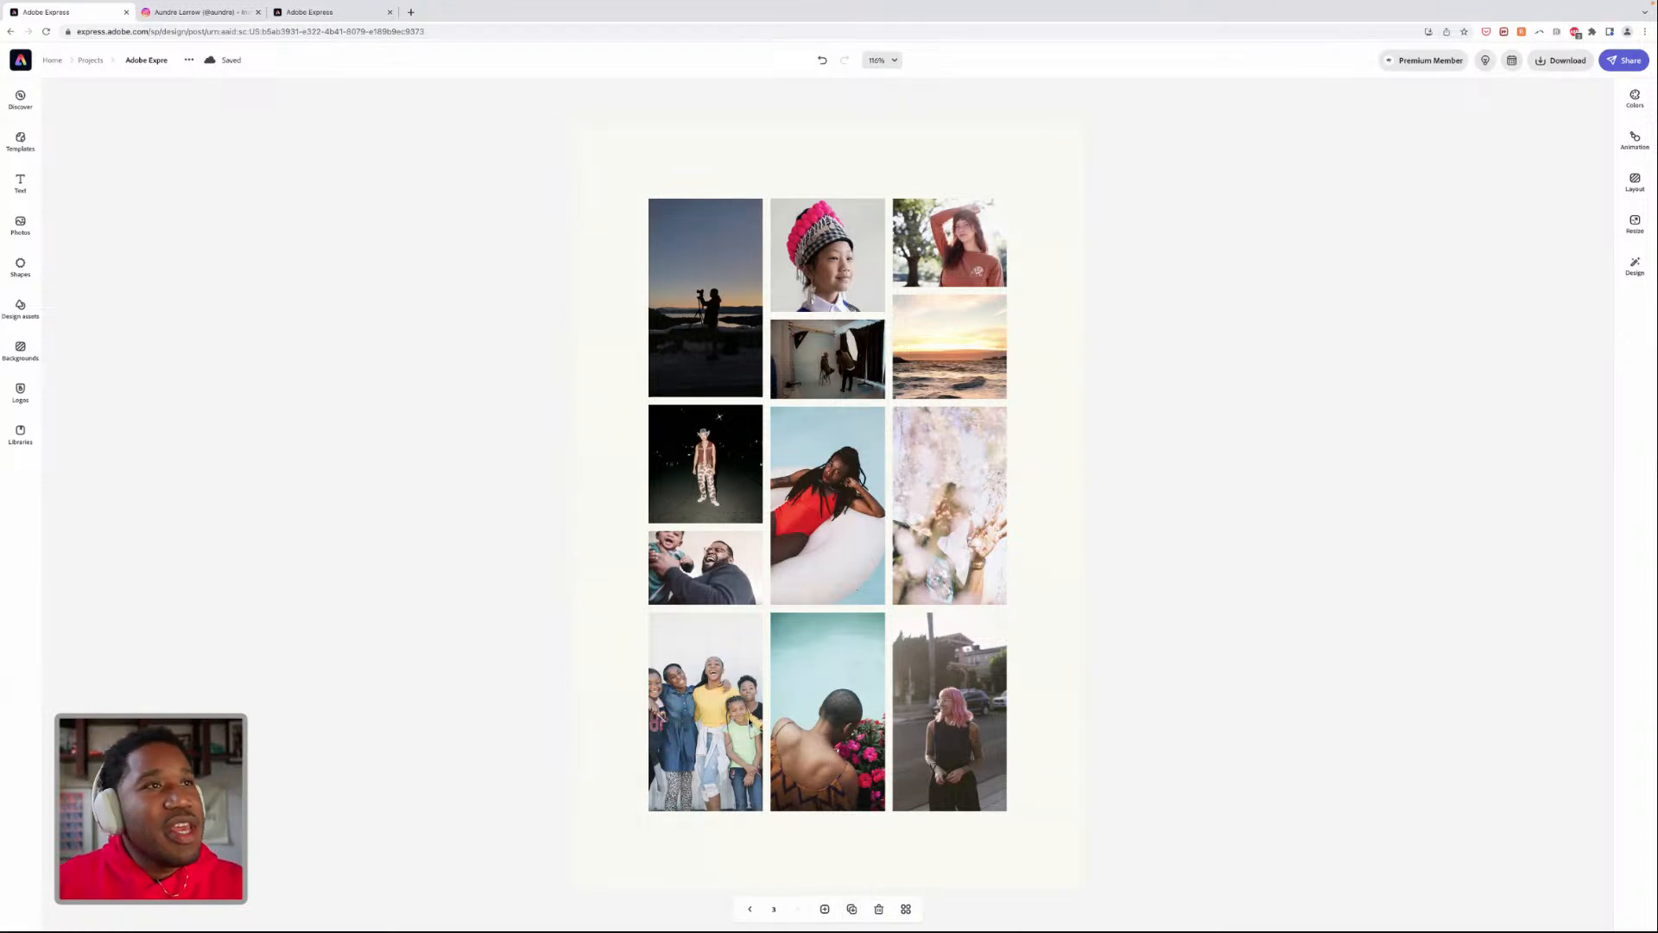
left_click(1634, 227)
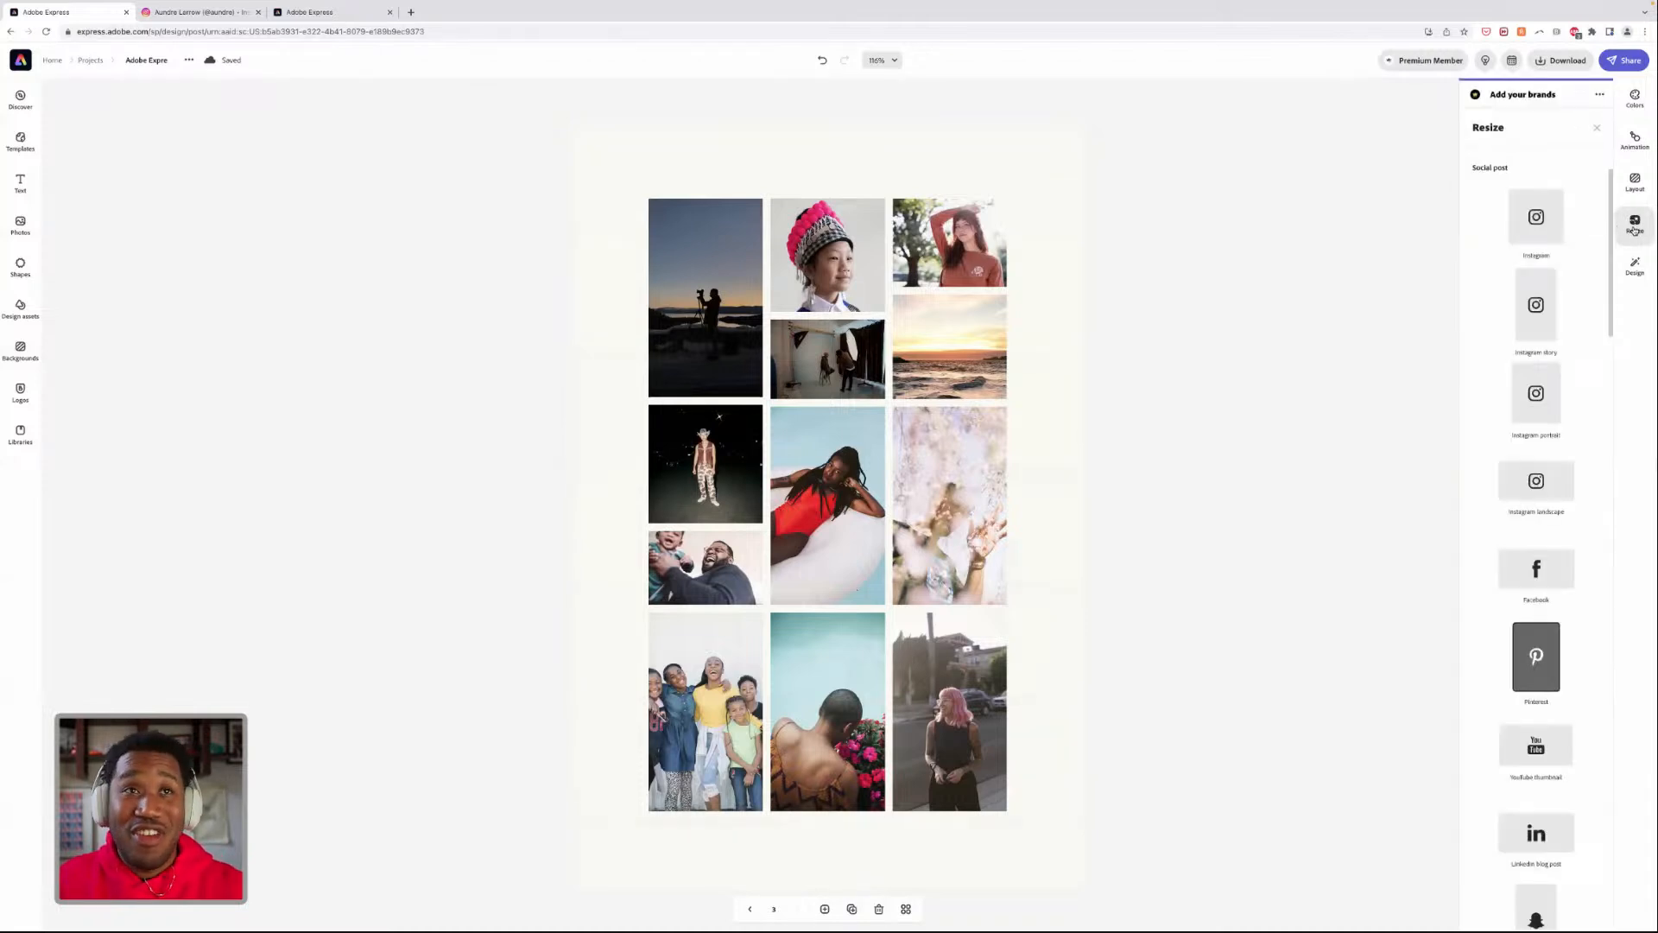
left_click(1633, 226)
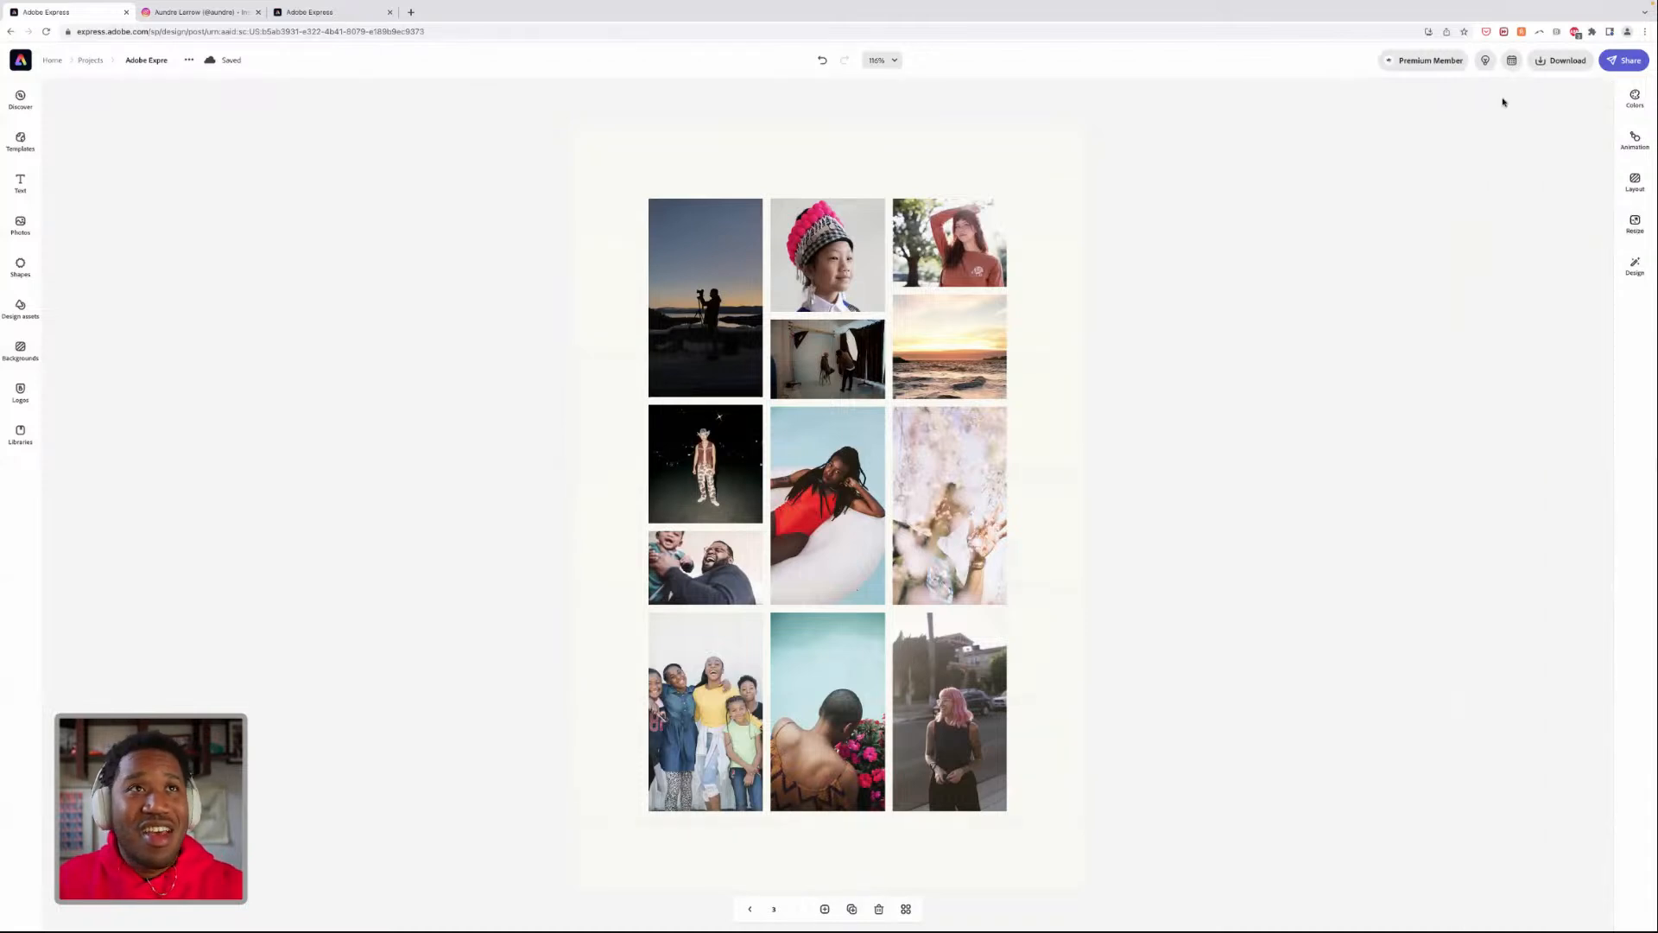
- Go to the projects overview and download only the cover page of the Adobe Express project as a PDF
left_click(90, 61)
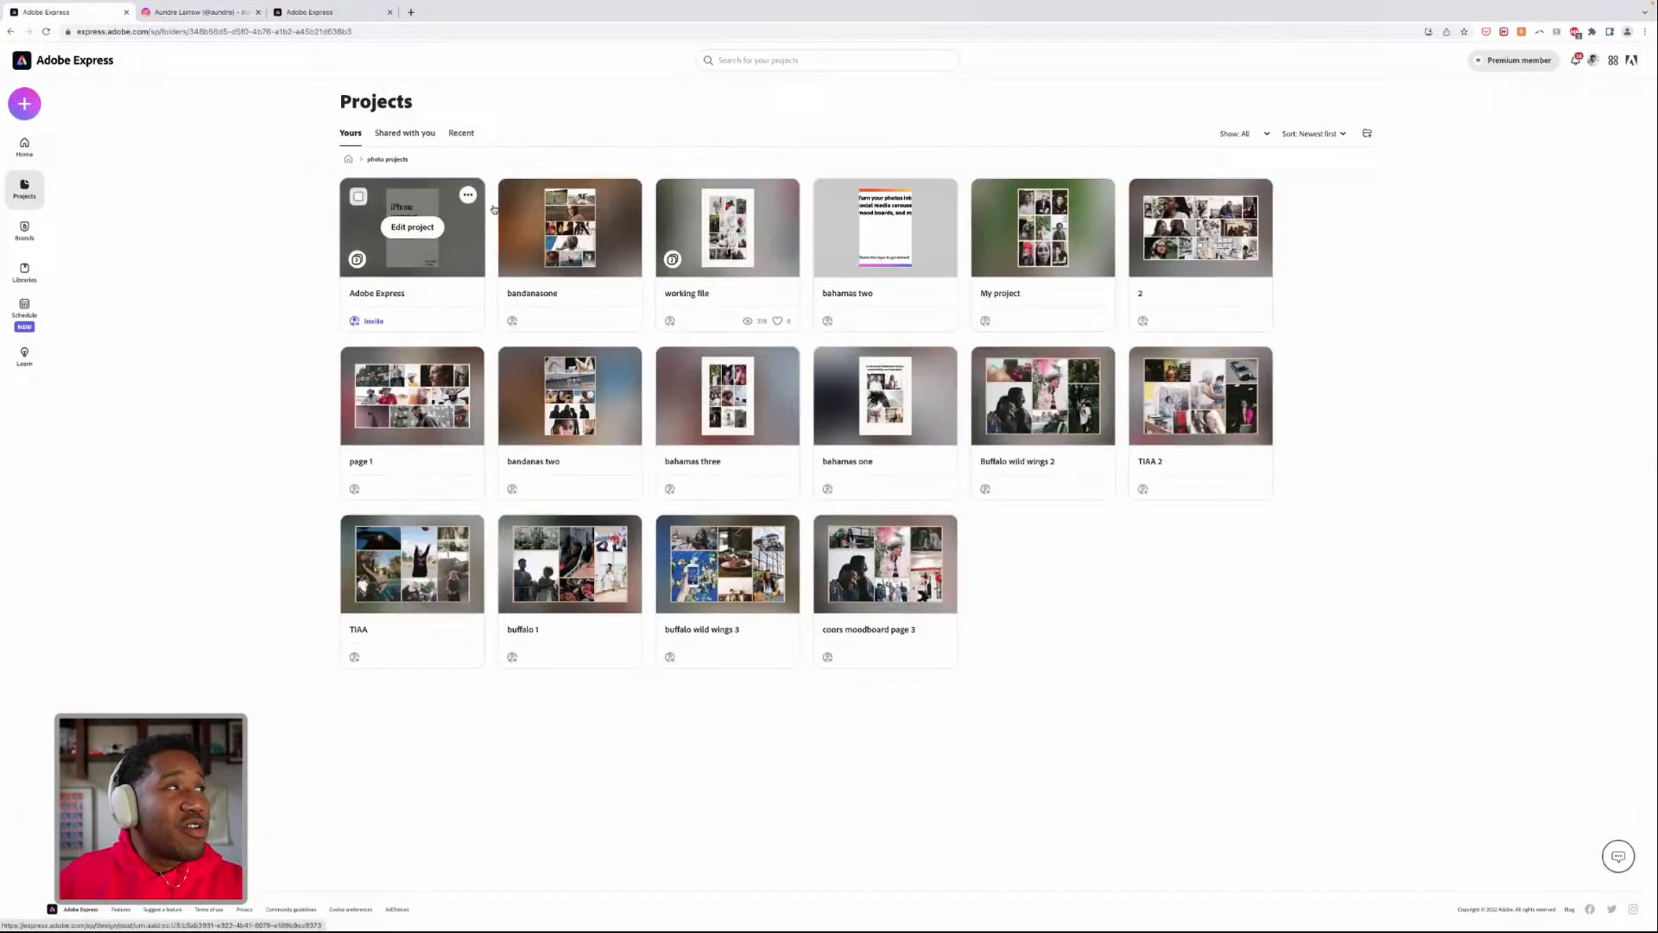
left_click(467, 197)
mouse_move(441, 220)
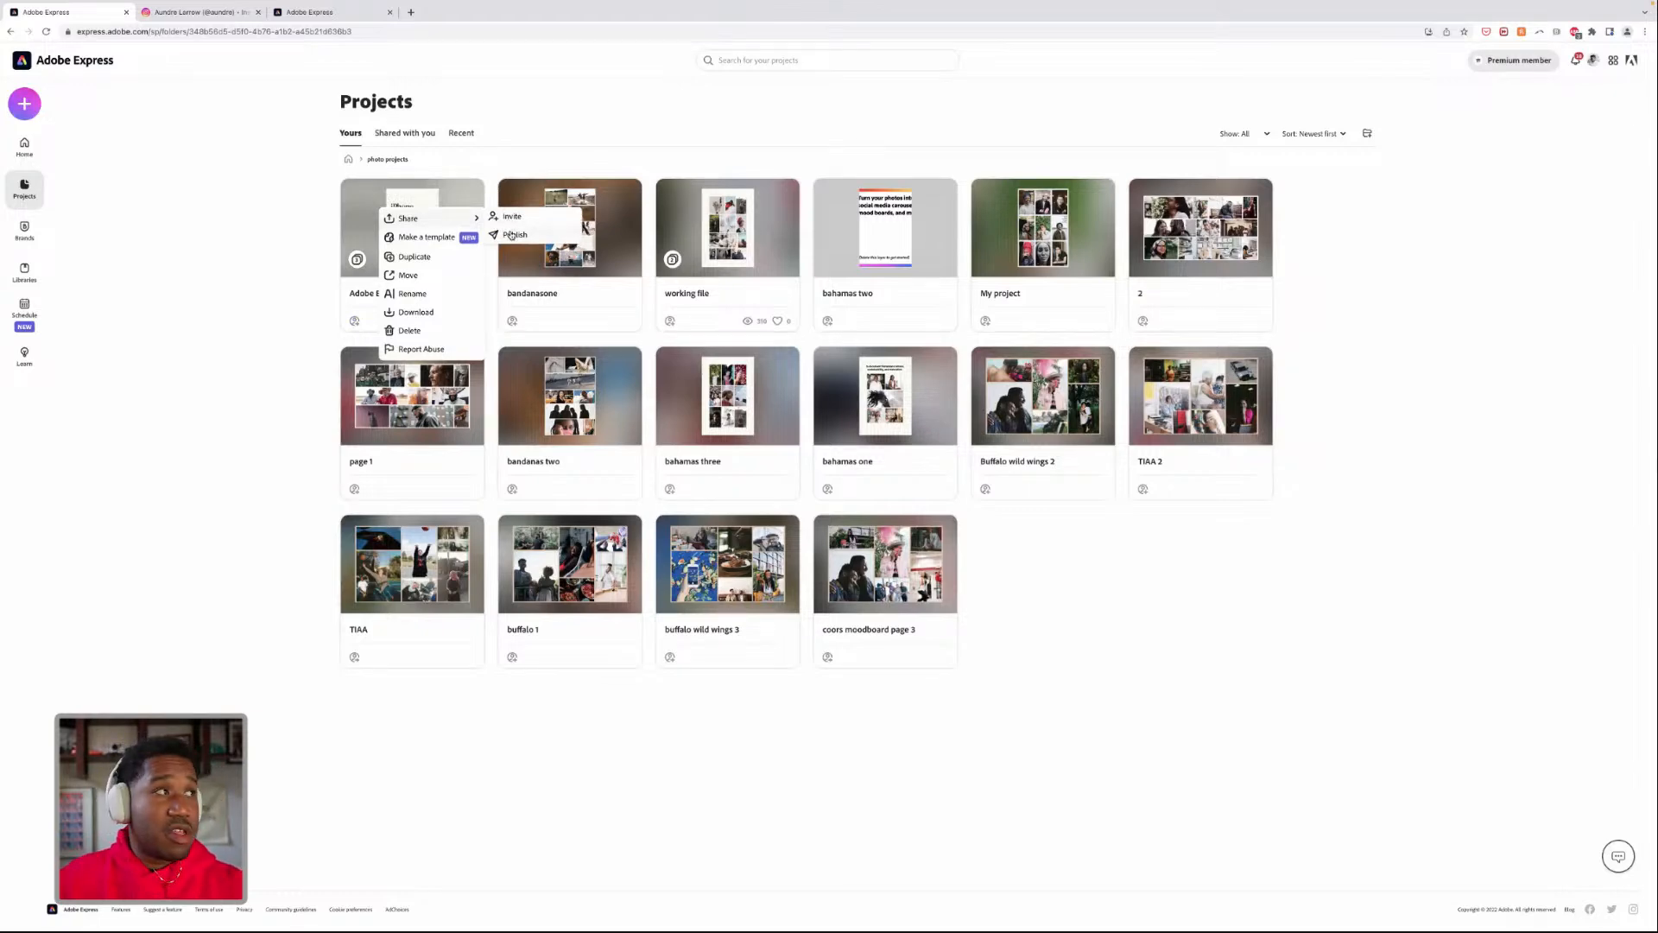
left_click(406, 310)
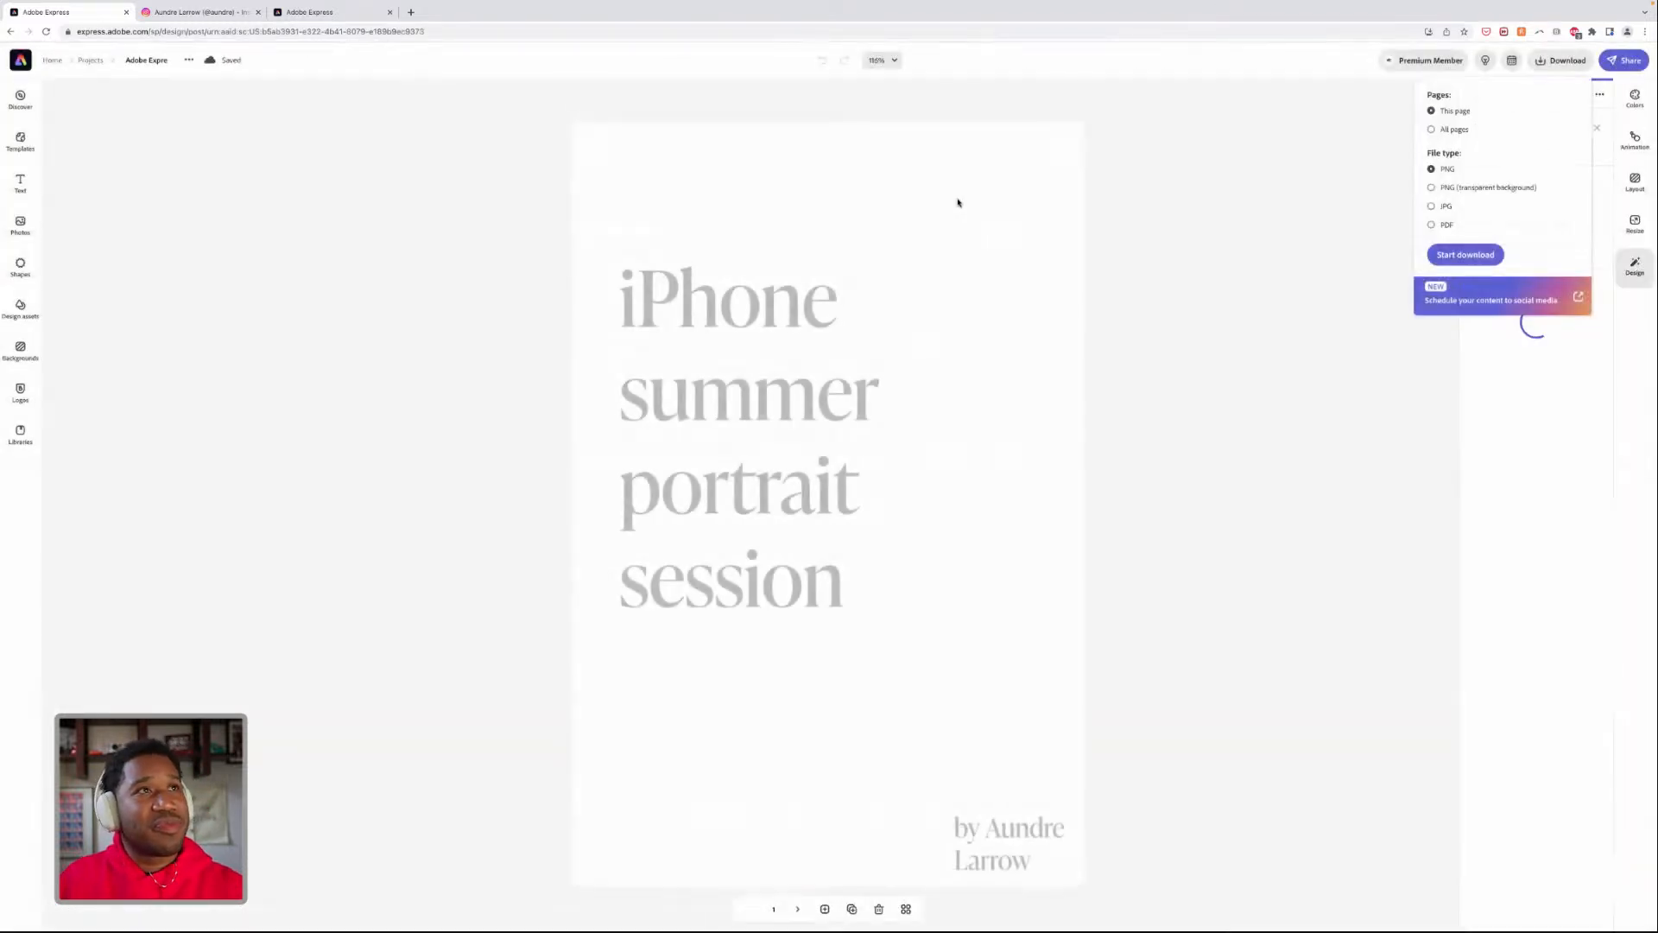
left_click(1446, 223)
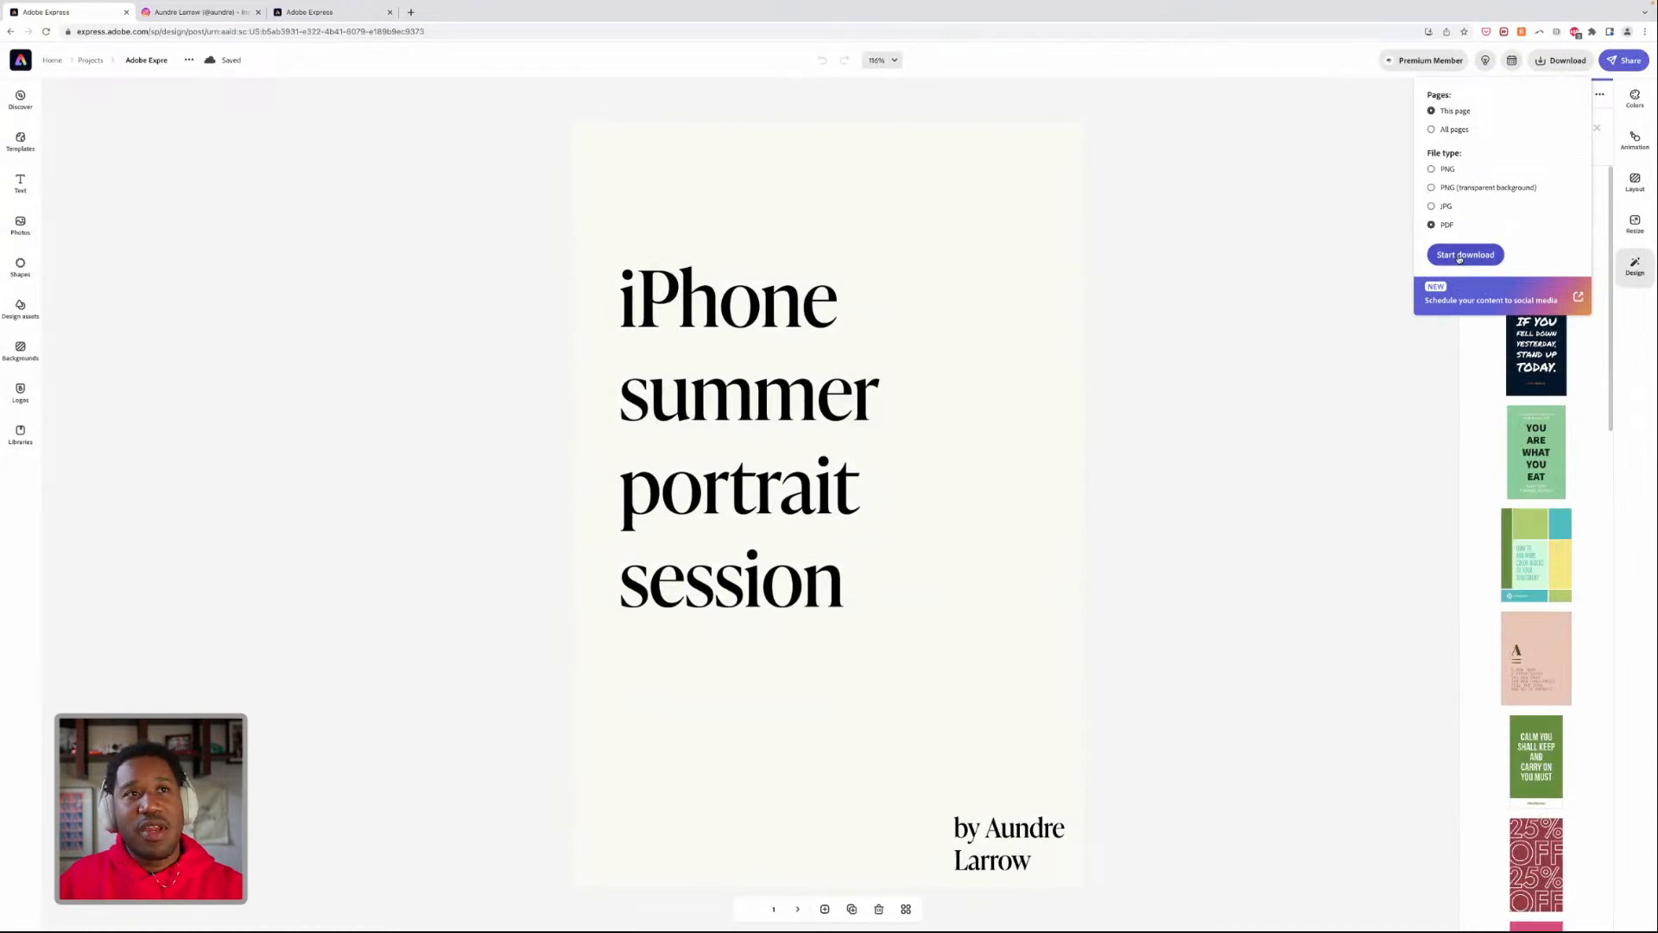
left_click(1459, 256)
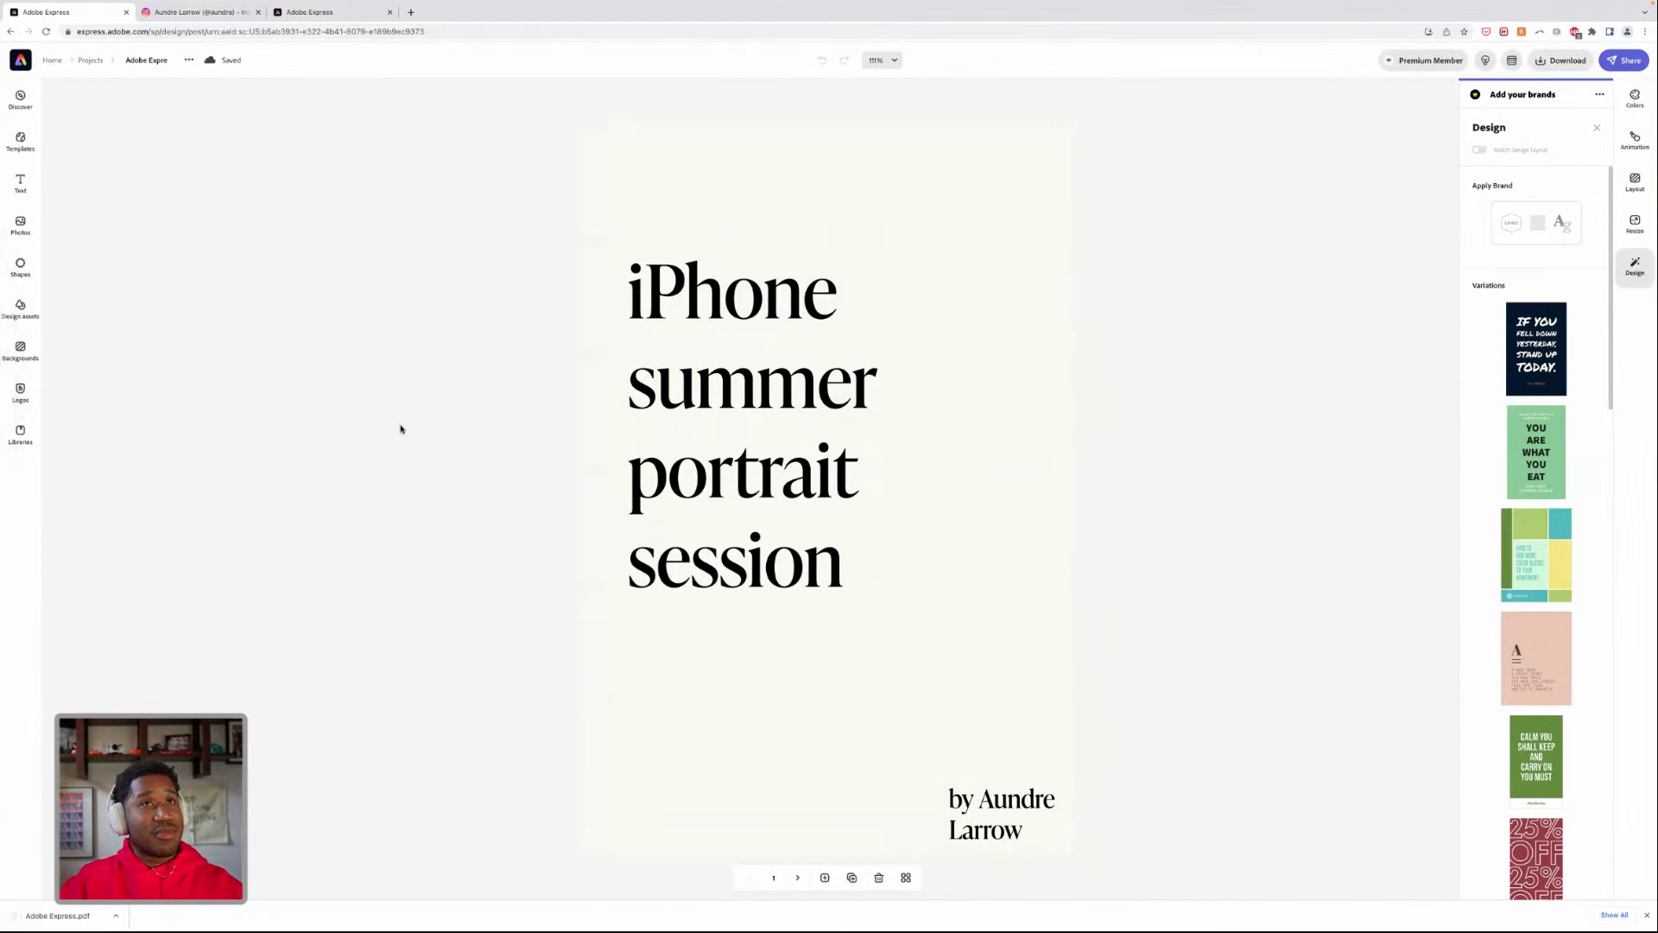
- Open the downloaded Adobe Express.pdf in Acrobat, check its contents, close it and return to the Adobe Express project
left_click(17, 630)
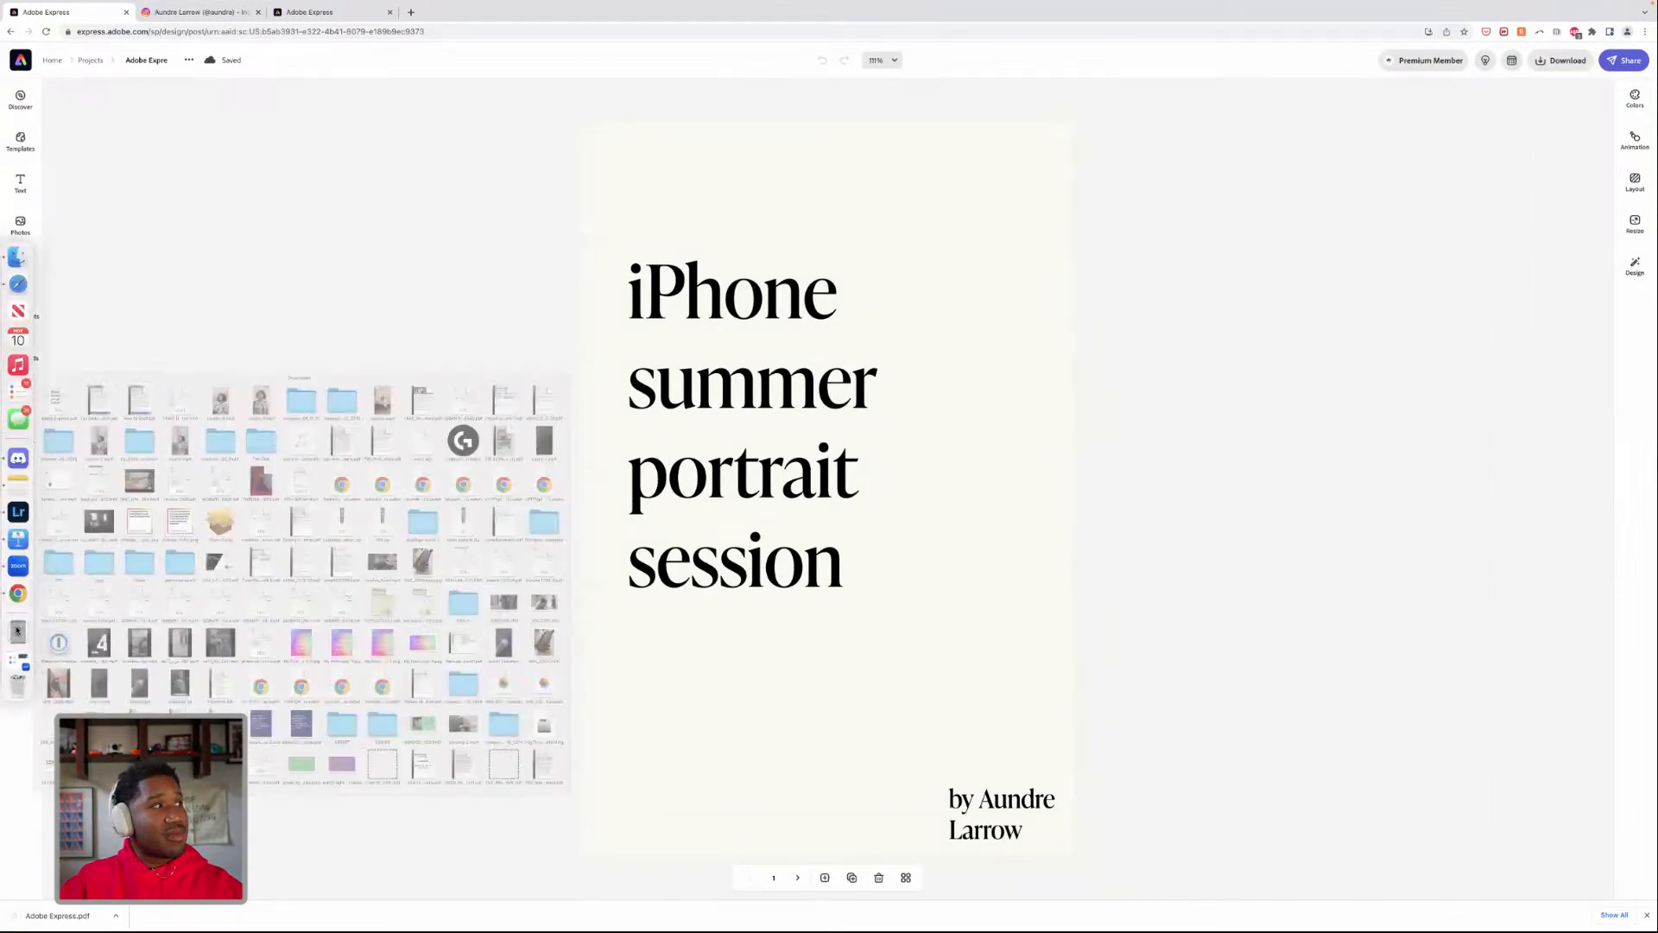
left_click(99, 251)
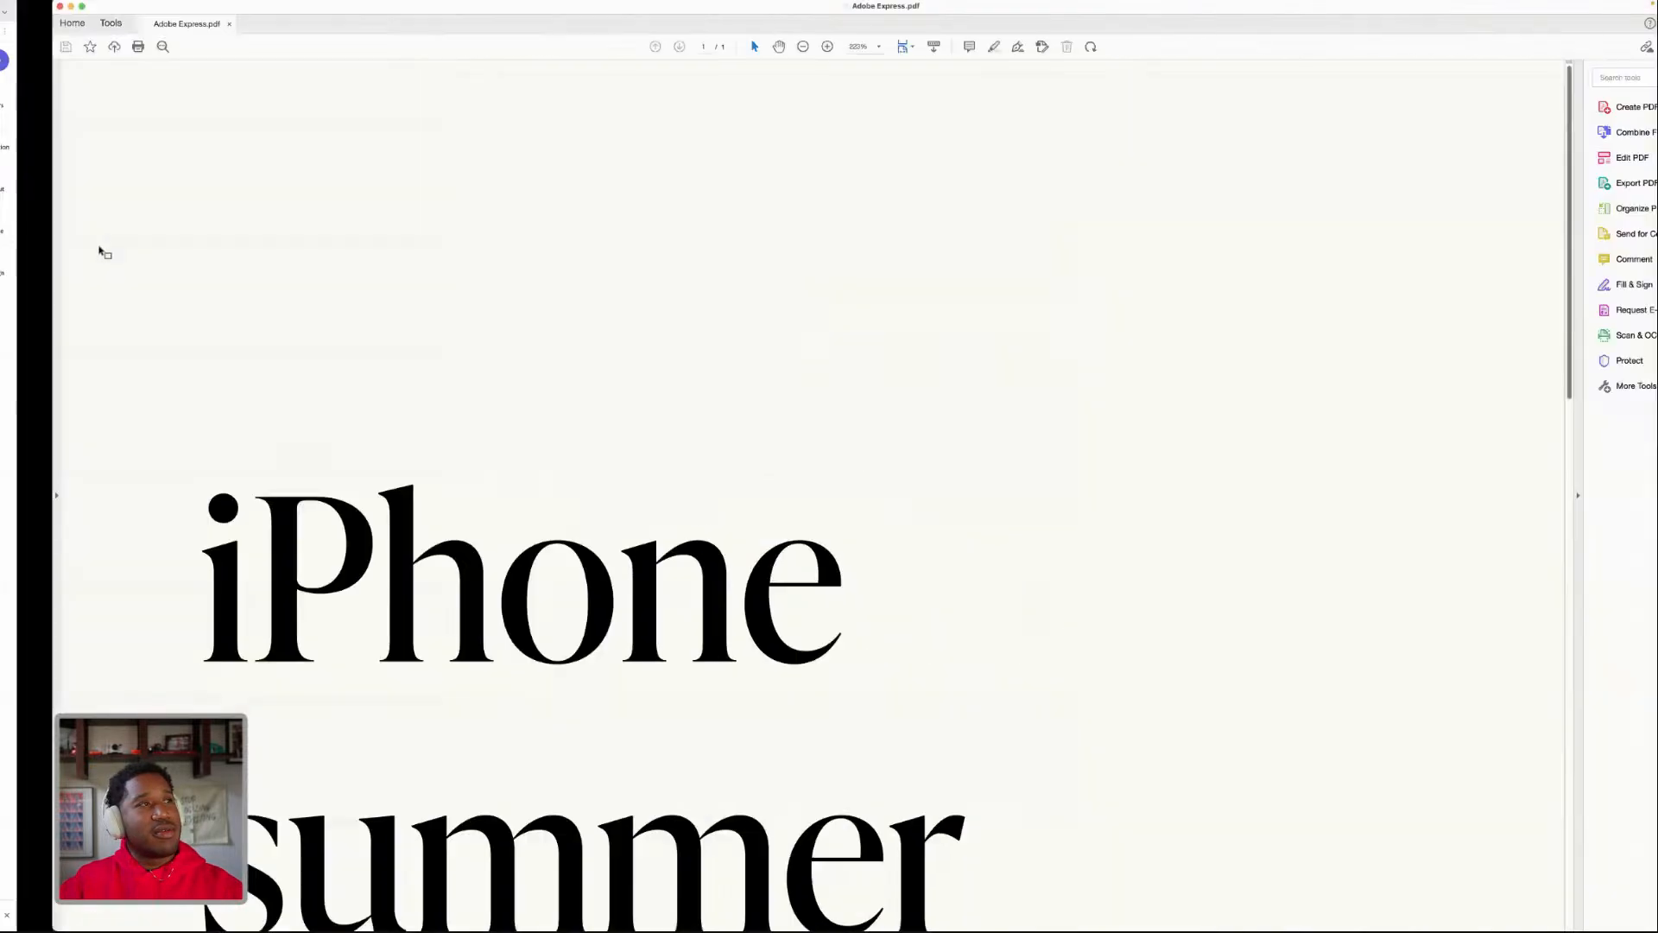
scroll(625, 235, "down", 15)
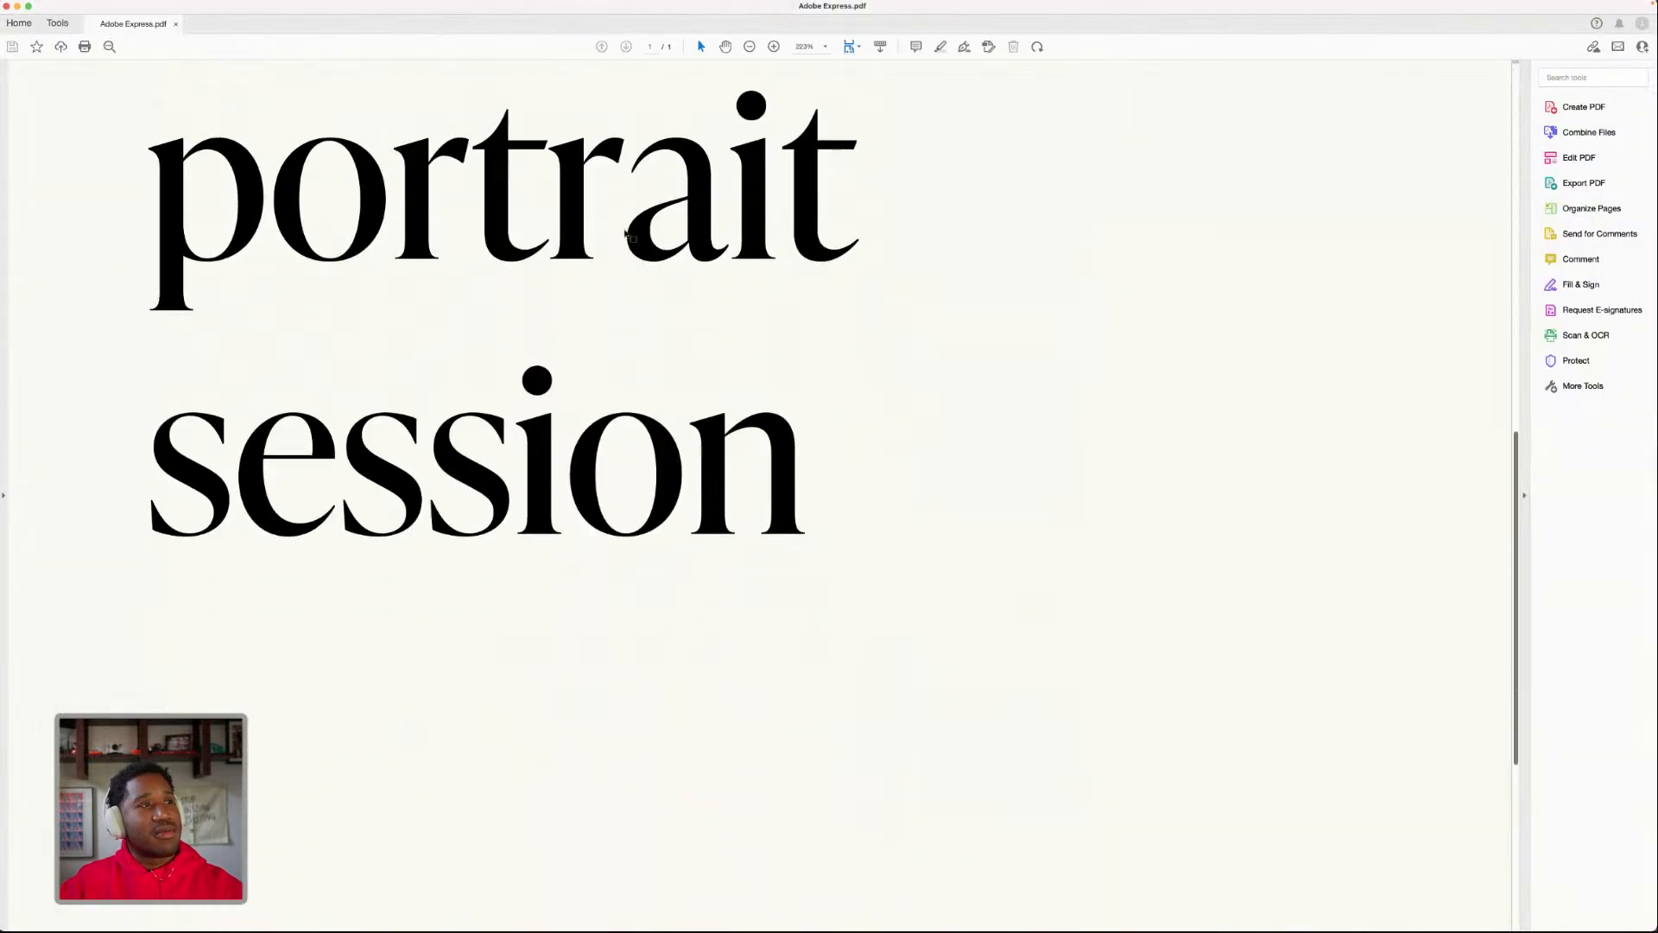
scroll(713, 402, "up", 15)
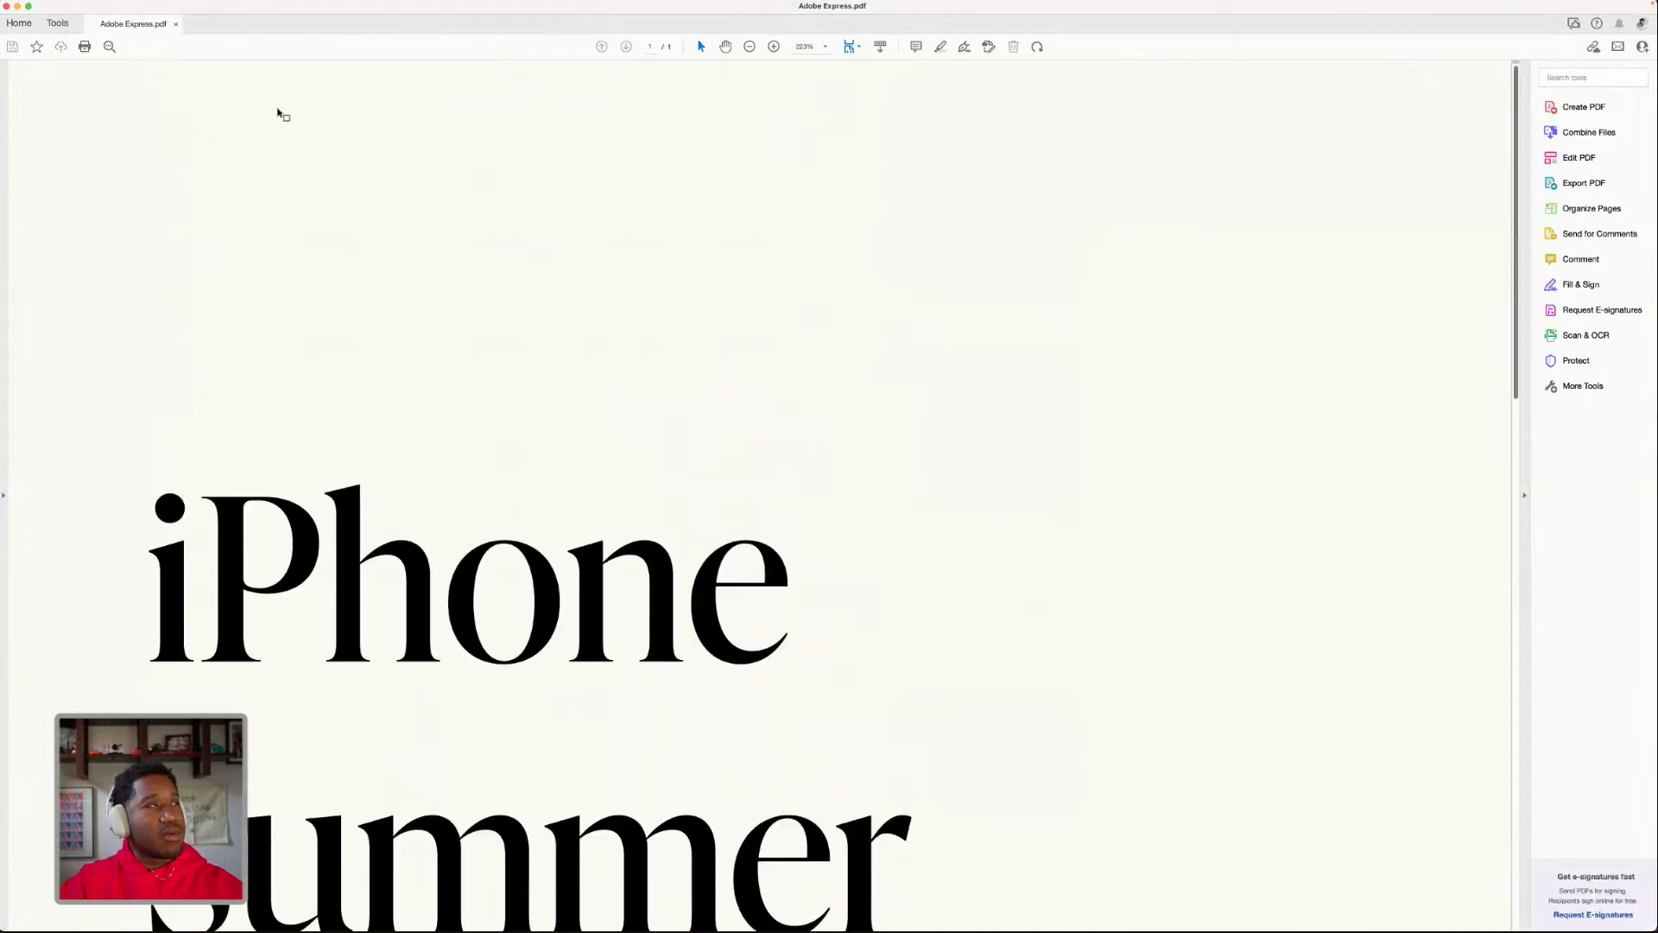
left_click(173, 26)
key("super+Tab")
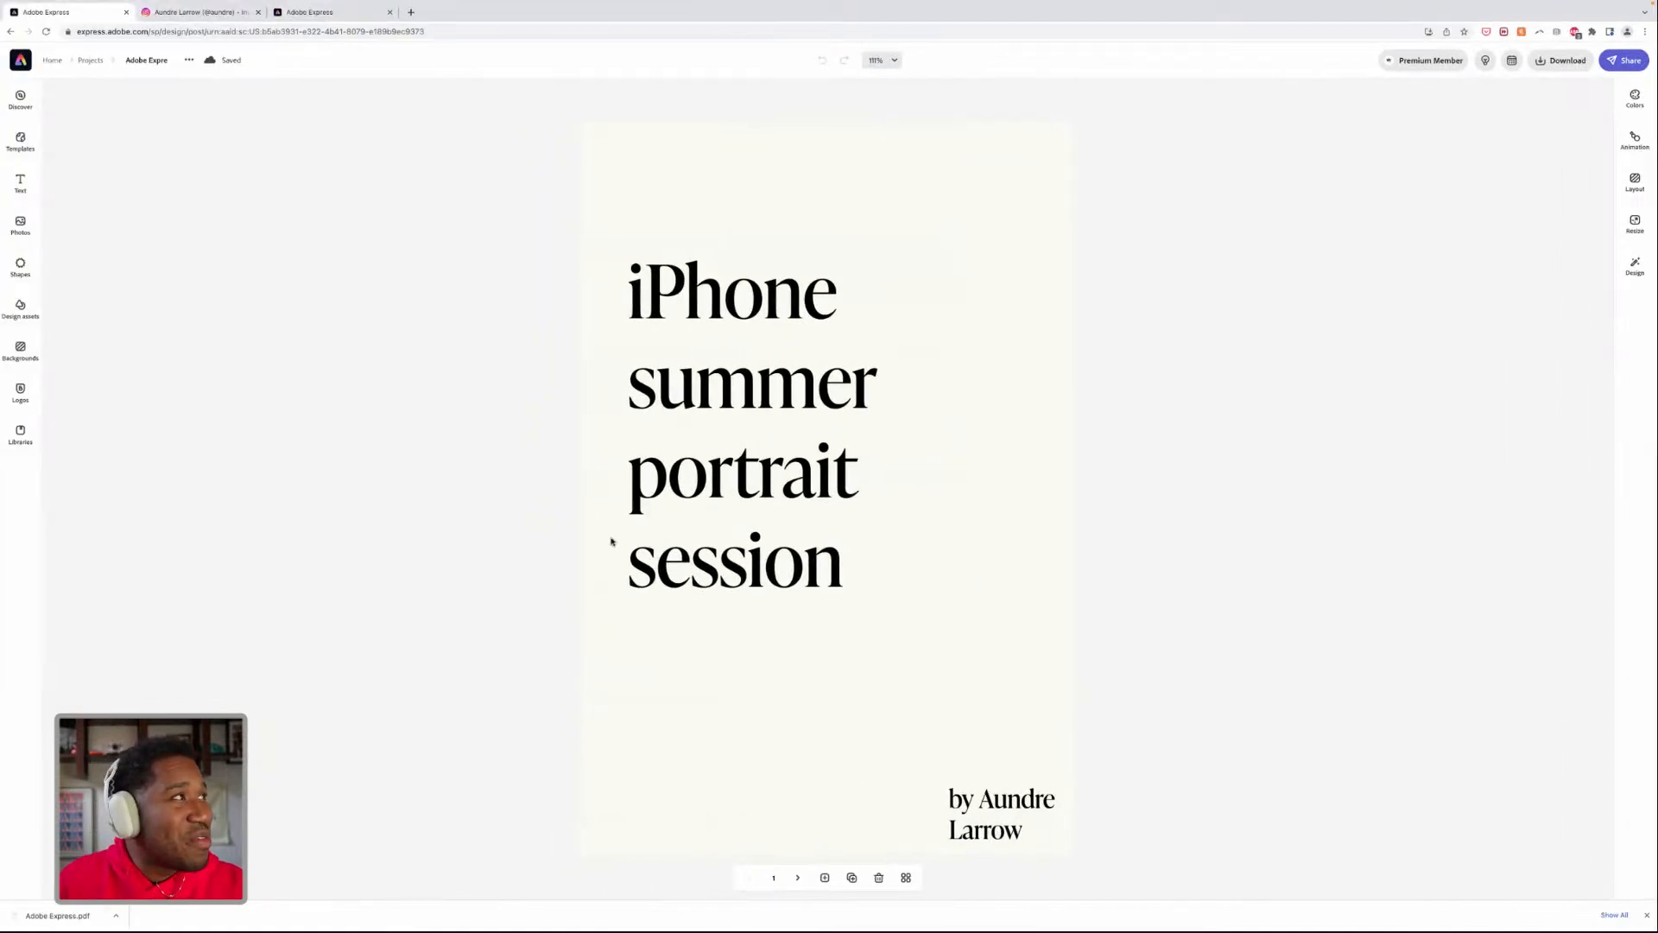
- Download all pages of the project as a PDF
left_click(1559, 66)
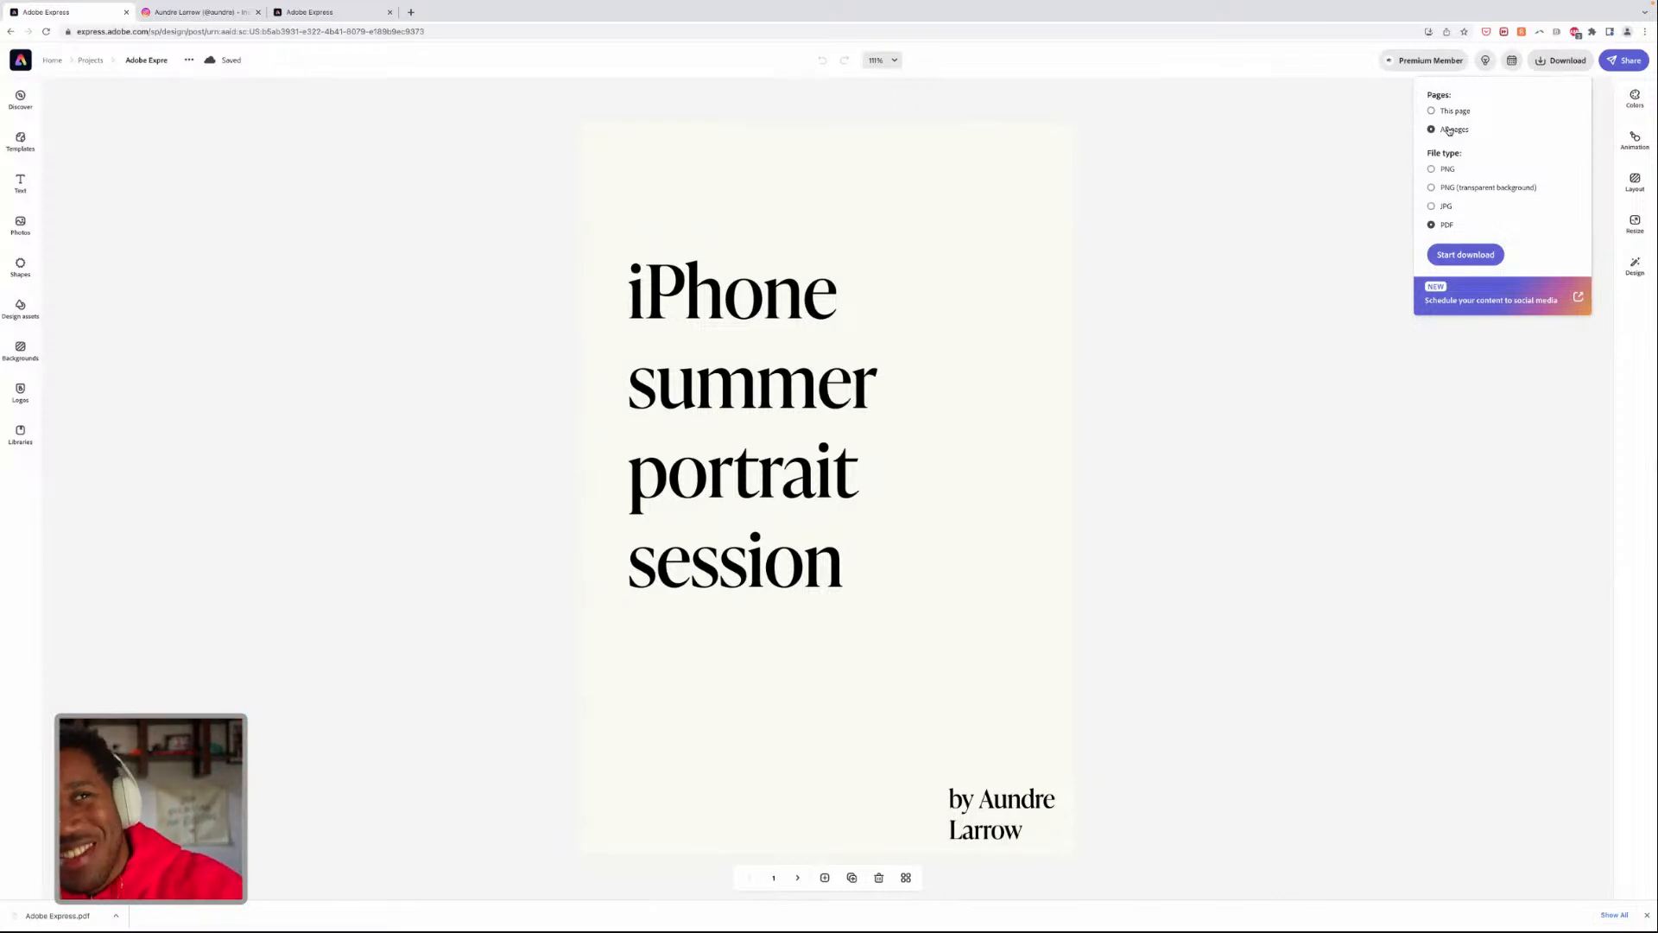
left_click(1470, 115)
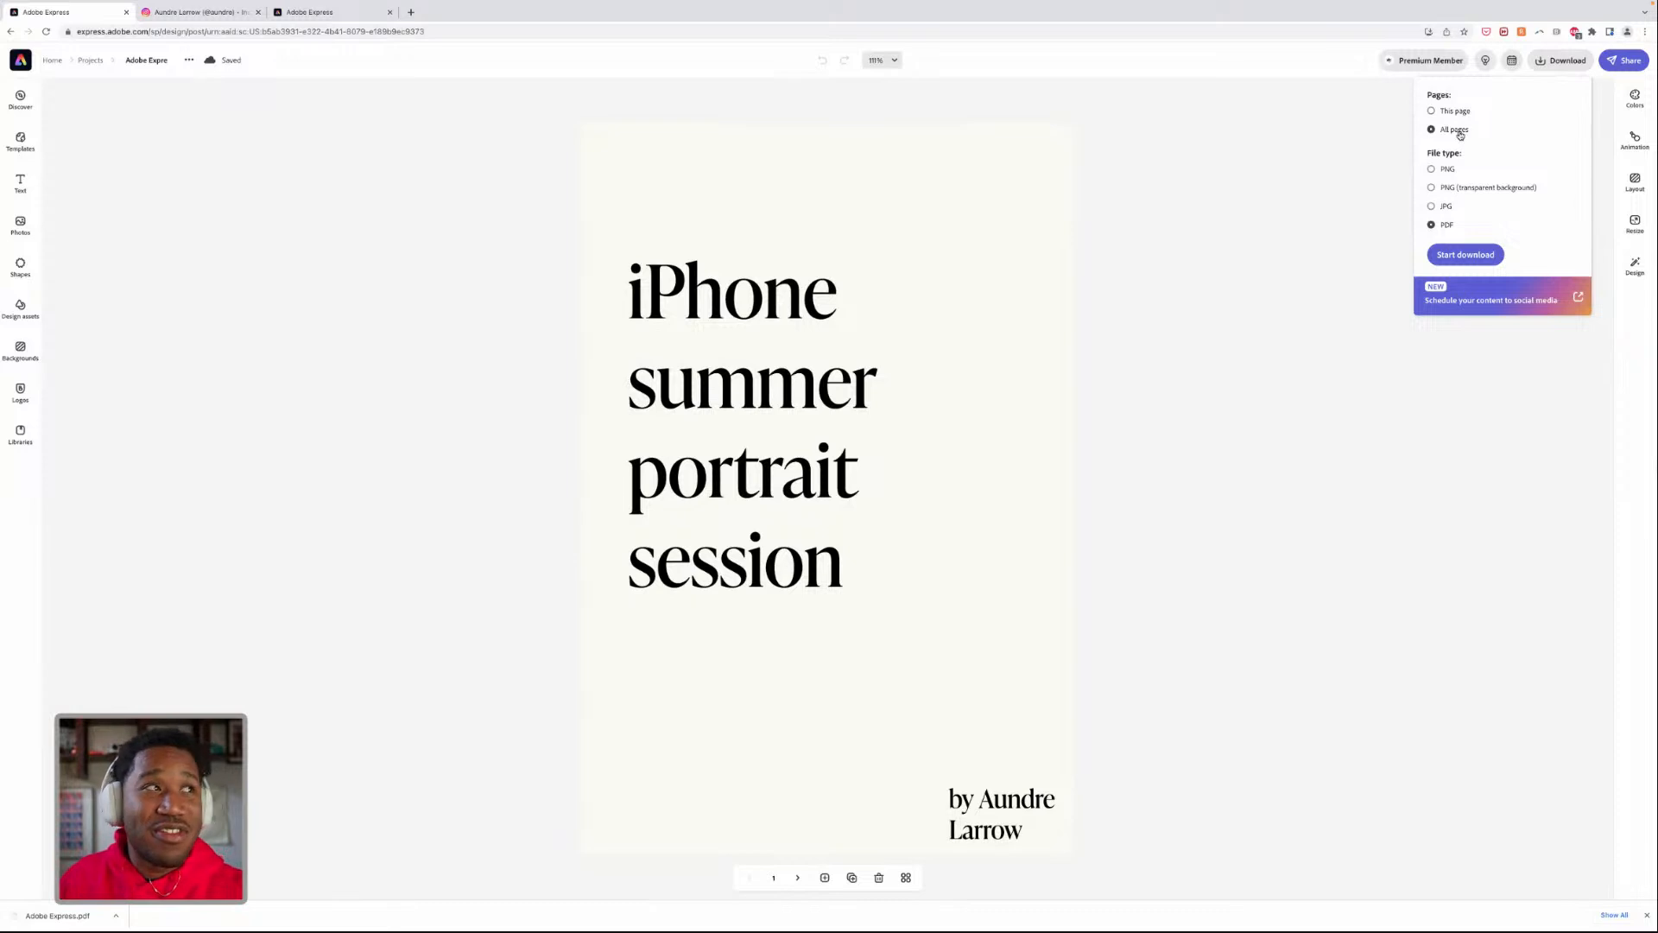
left_click(1448, 255)
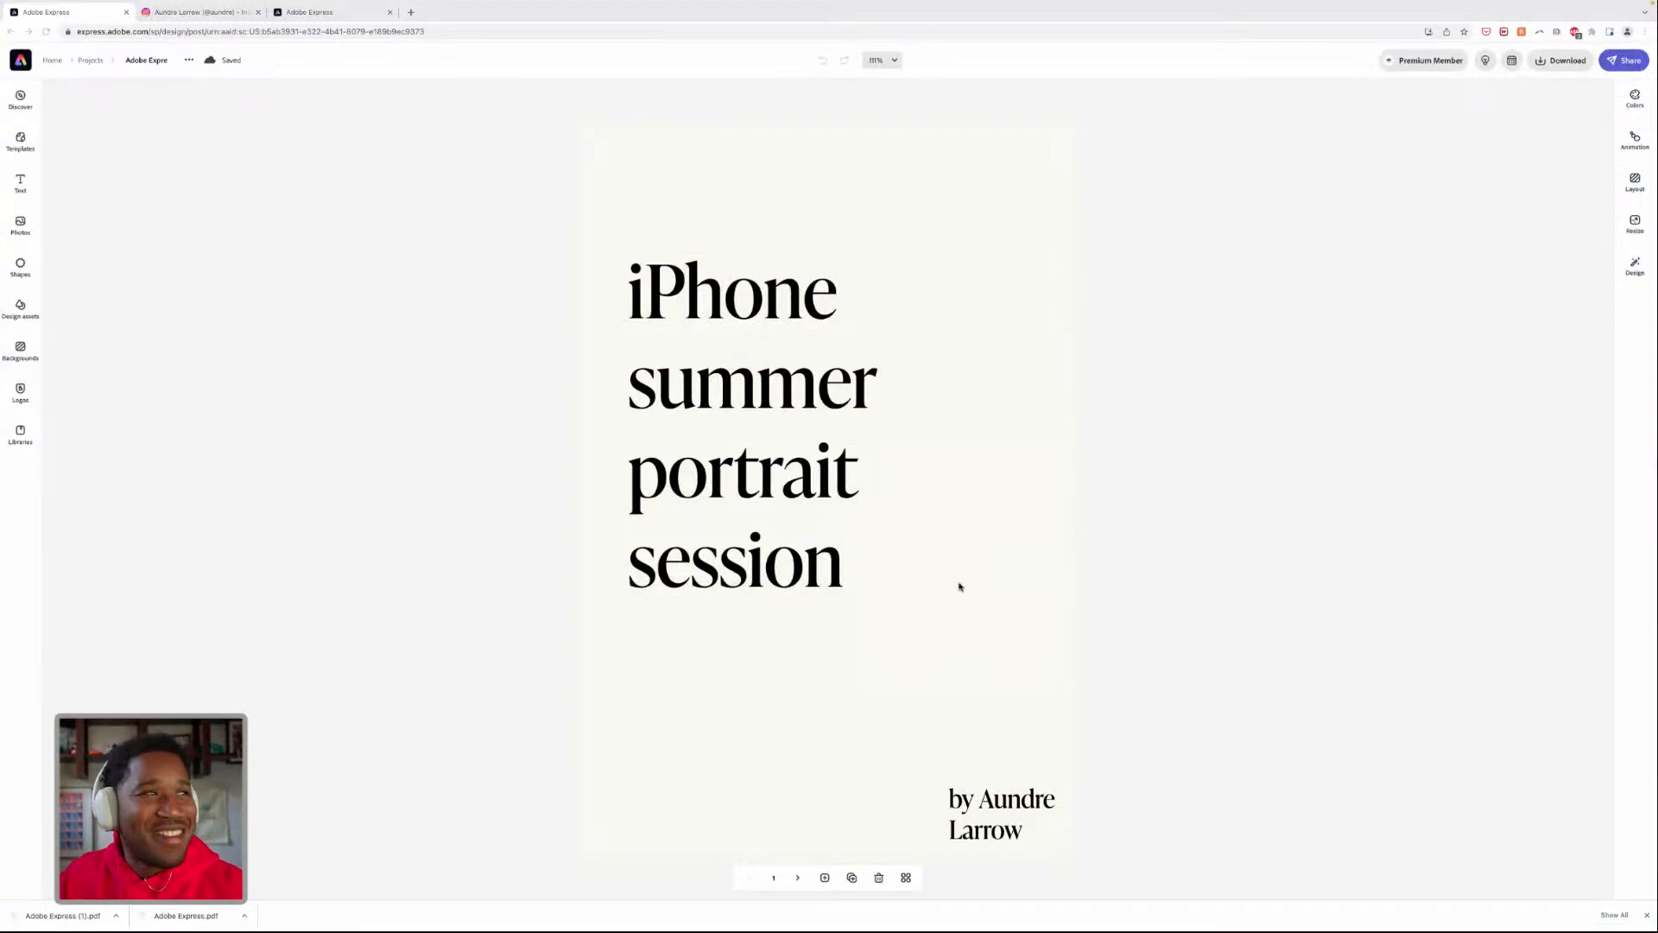
- Open the downloaded Adobe Express (1).pdf in Acrobat and check the cover page and the first collage page
left_click(902, 525)
key("ctrl+Left")
key("ctrl+Right")
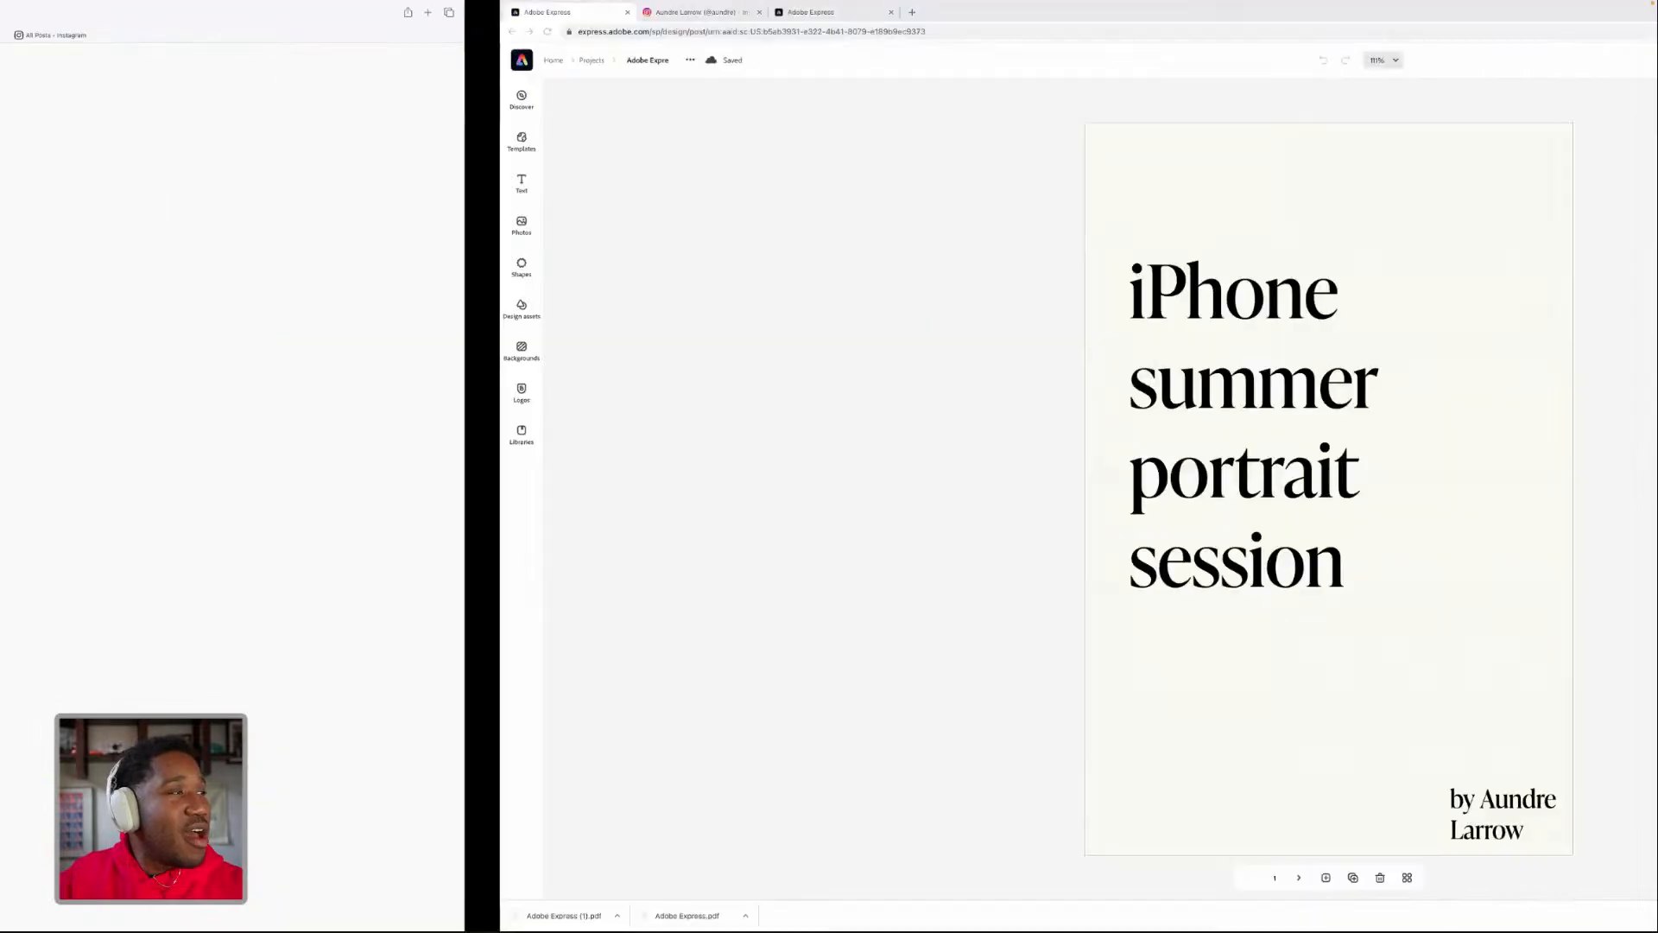
mouse_move(9, 579)
left_click(10, 645)
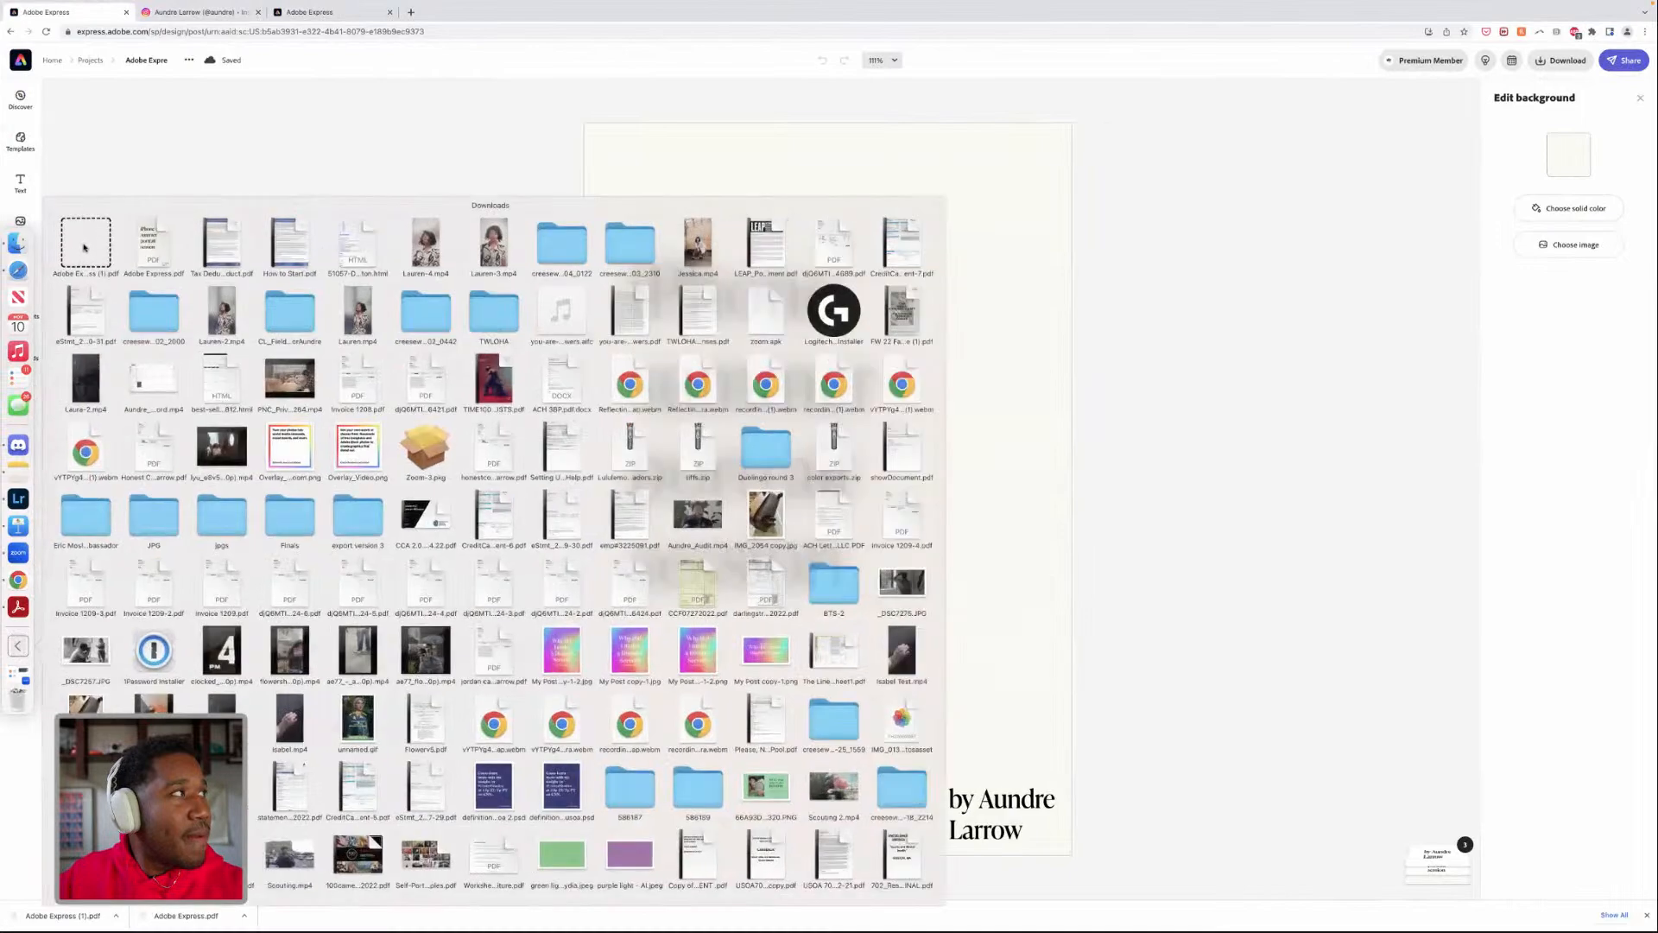
left_click(84, 247)
scroll(297, 230, "down", 10)
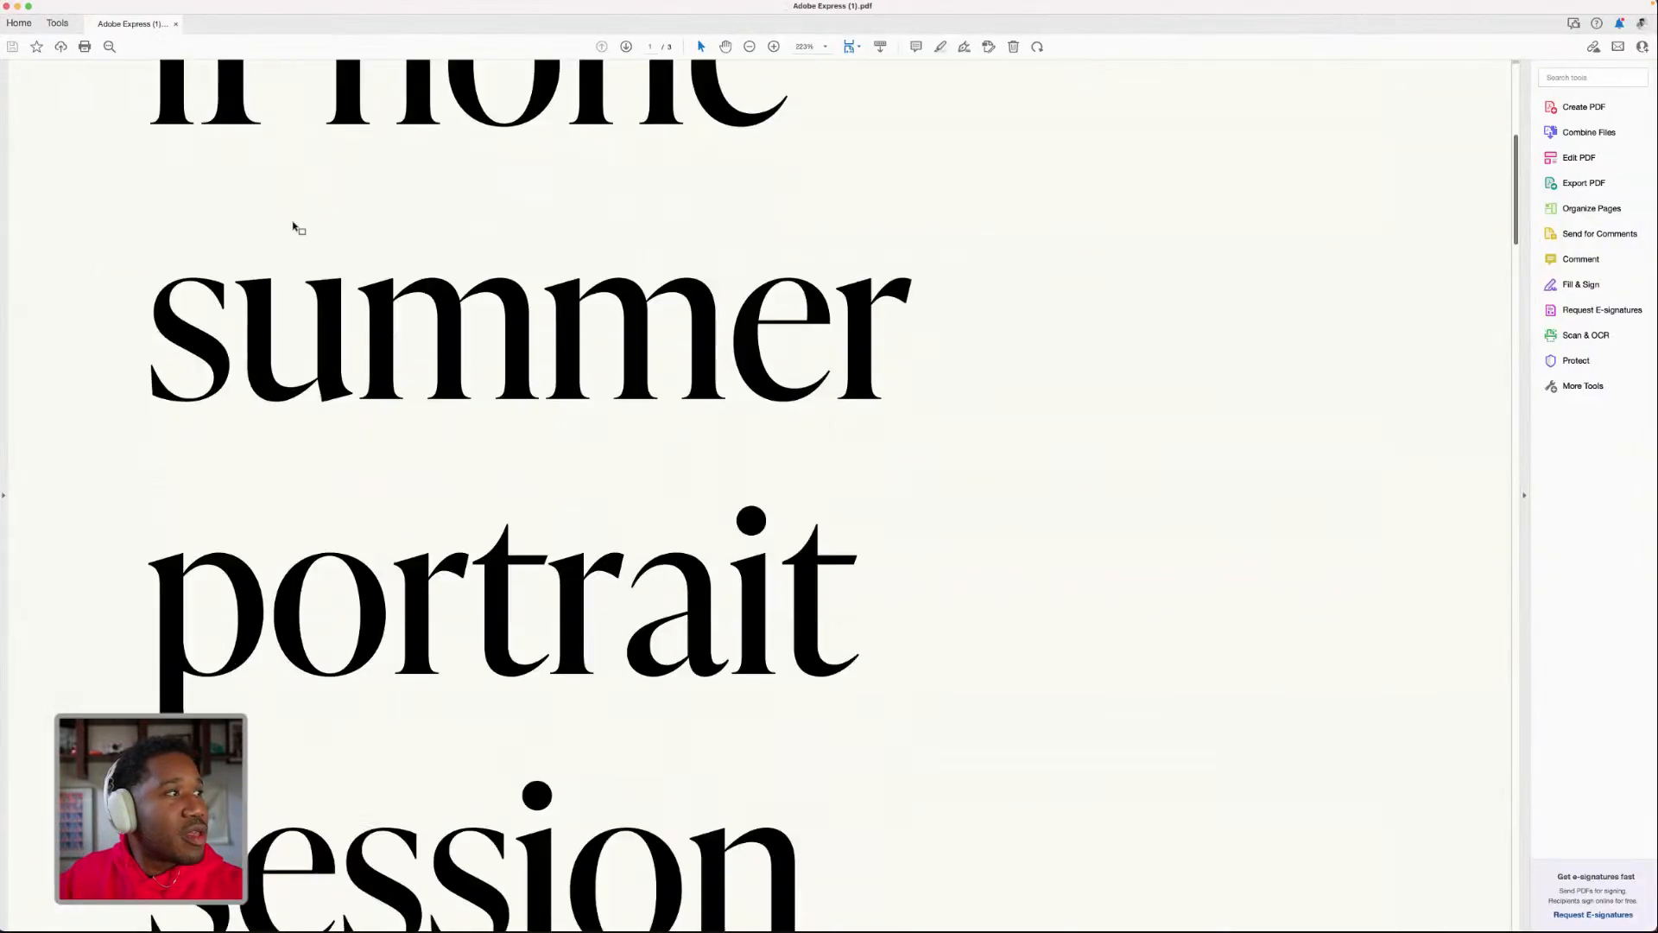
scroll(294, 227, "down", 15)
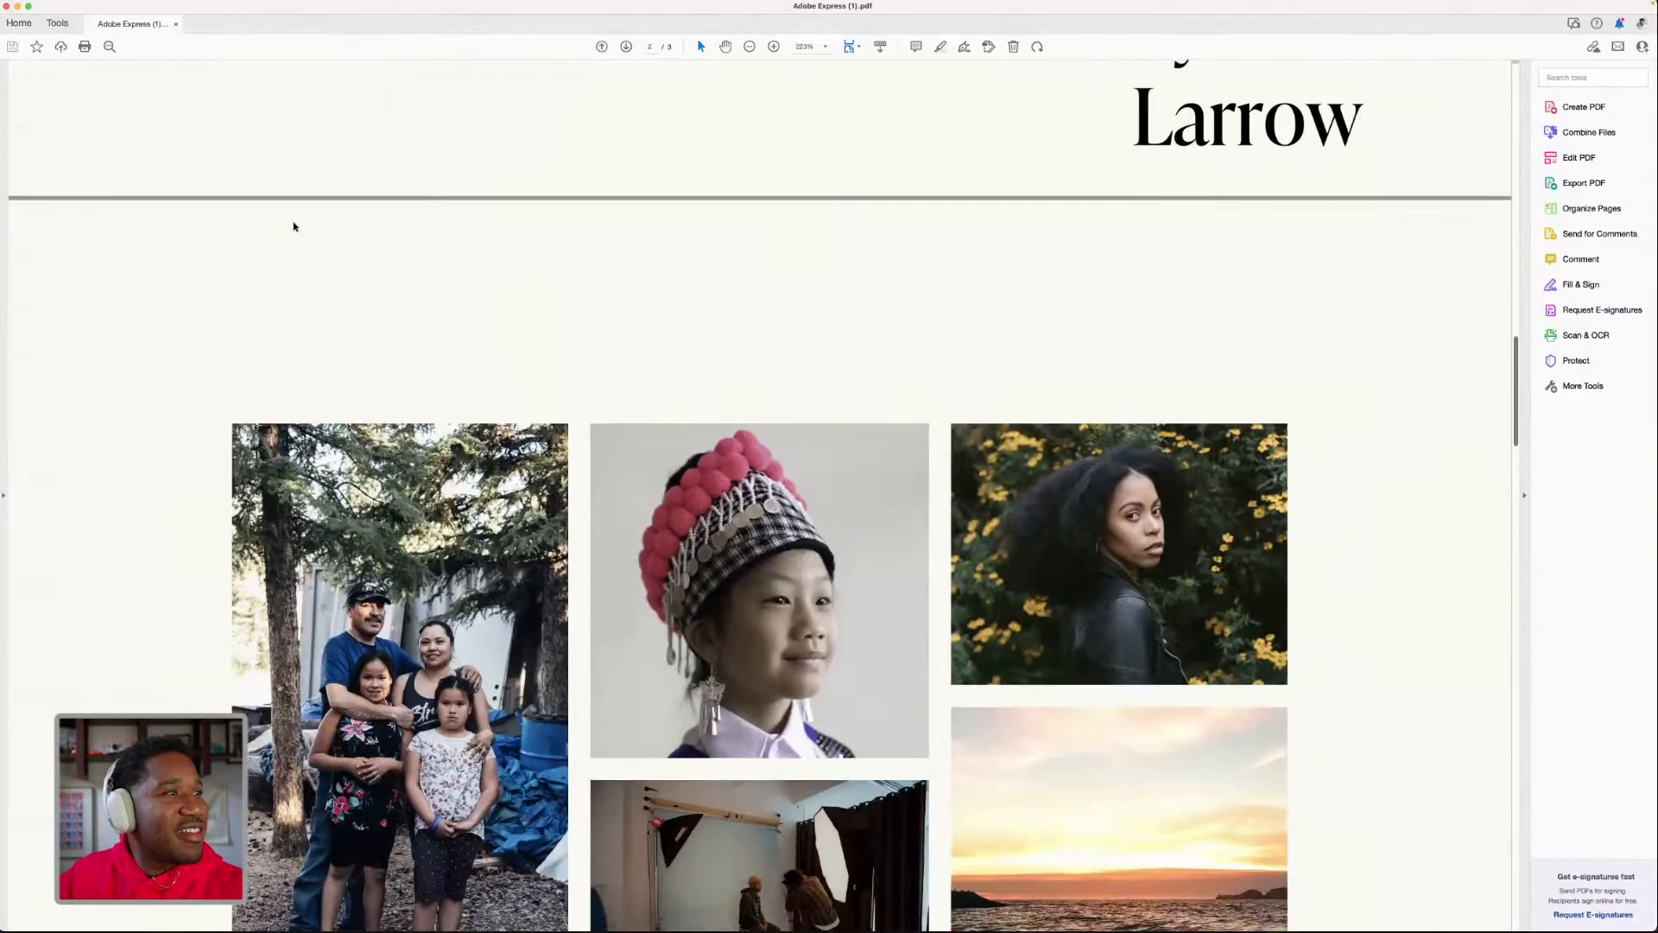
- Look through the remaining collage pages of the PDF at 125% zoom and quit Acrobat
scroll(293, 222, "down", 10)
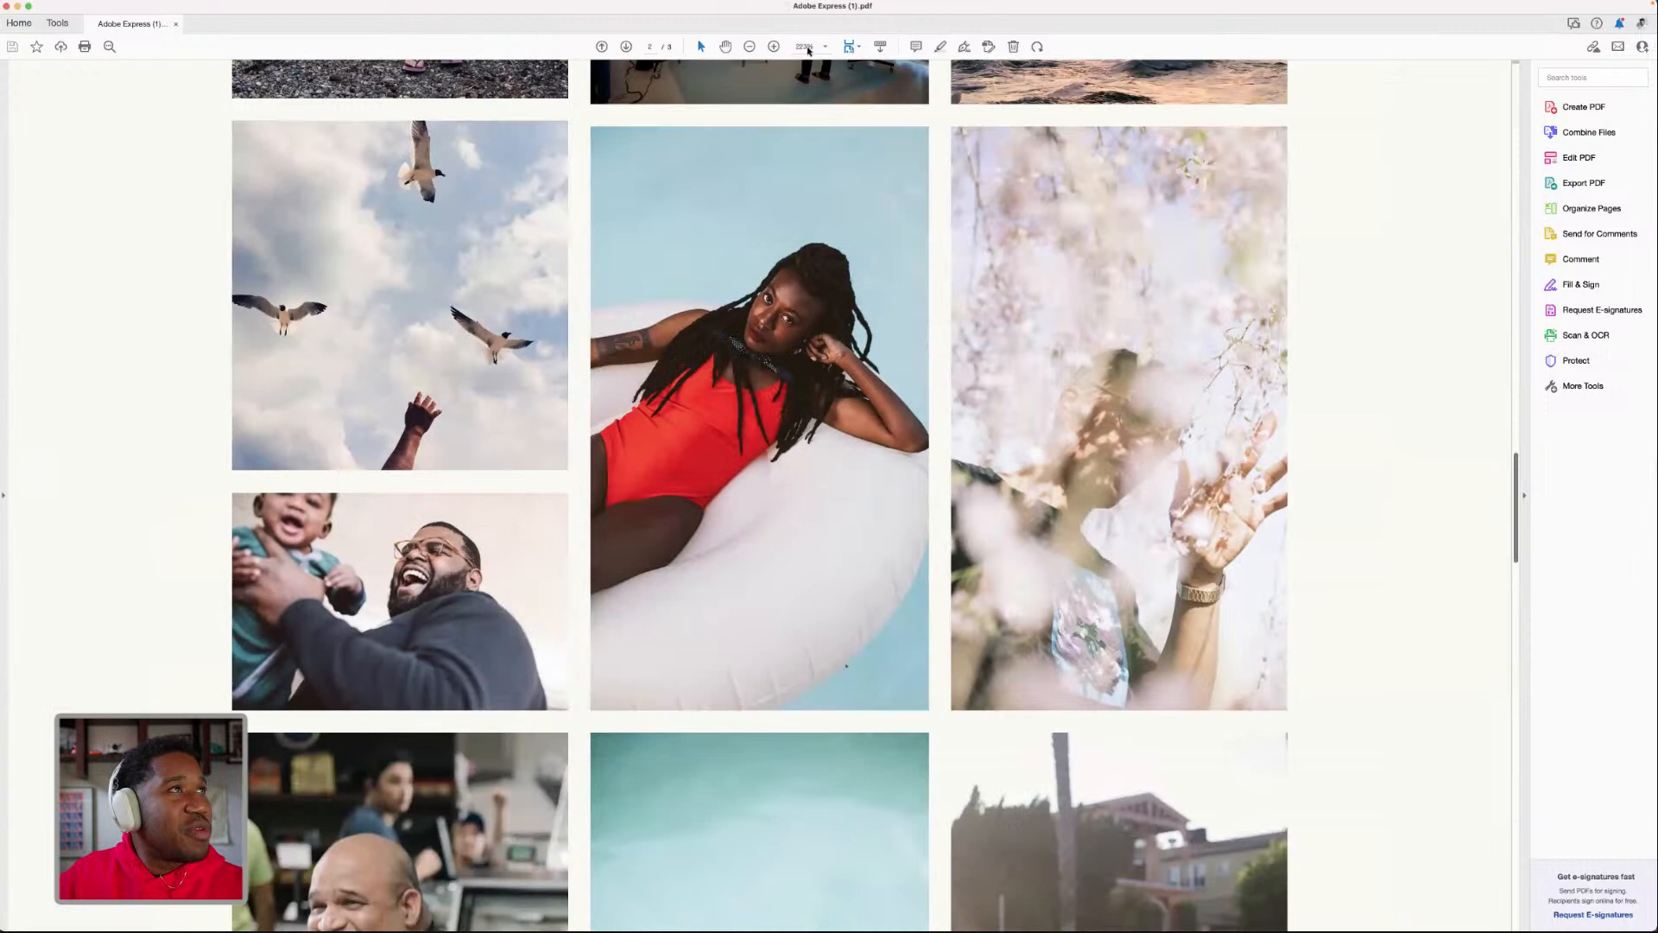
left_click(824, 46)
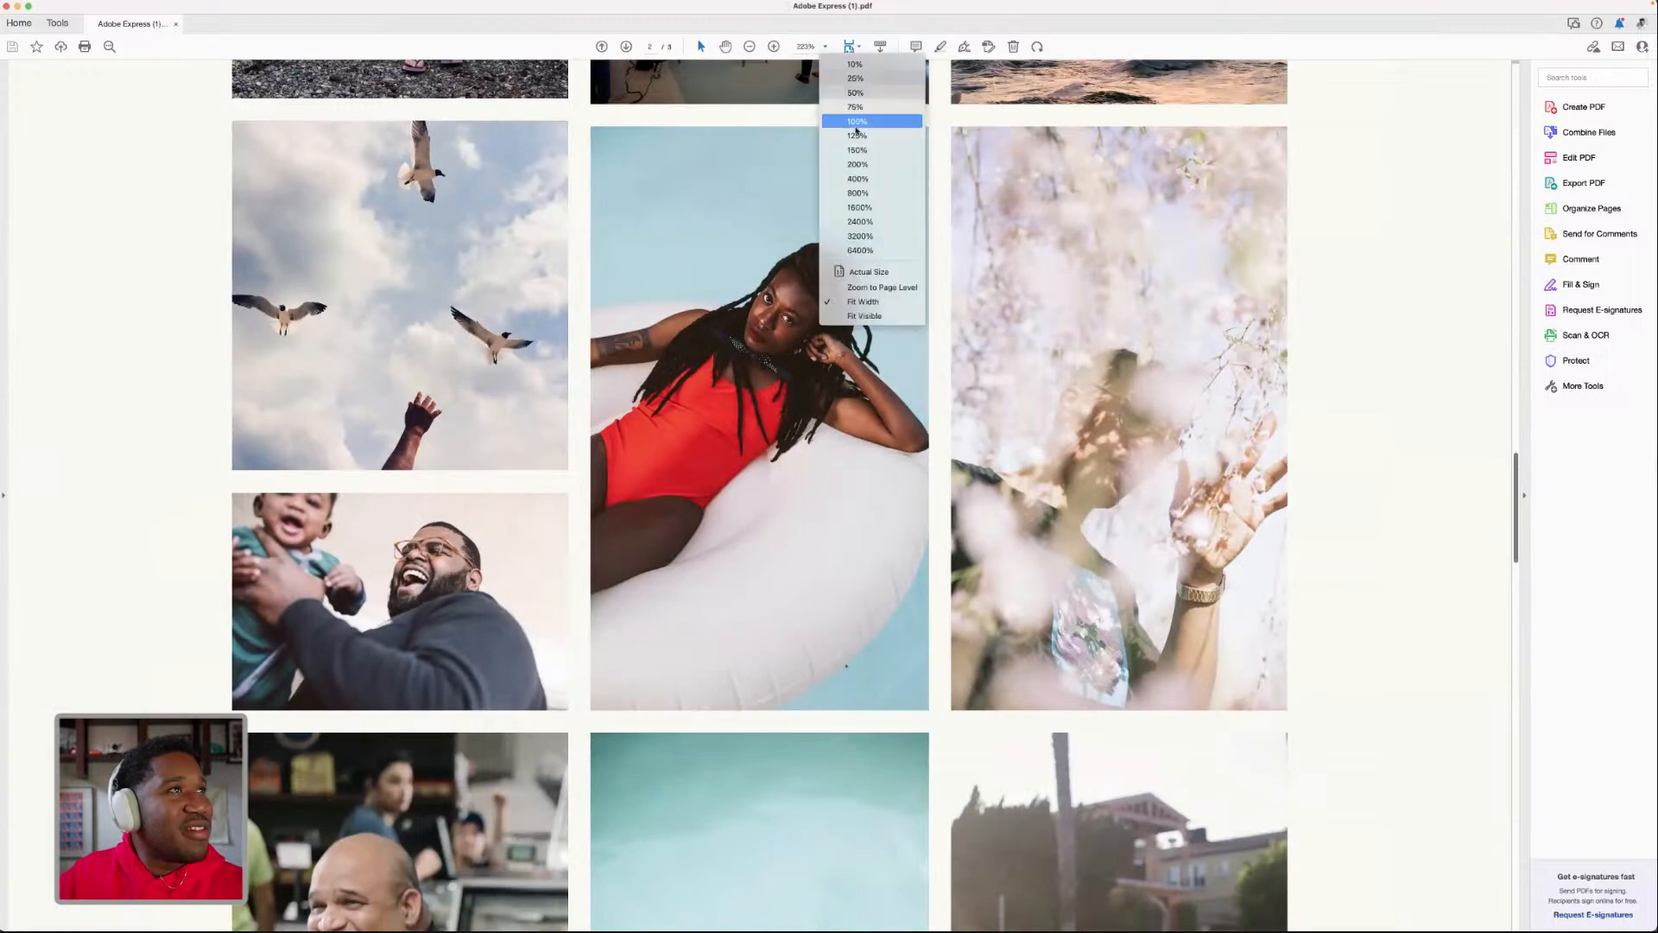
left_click(858, 139)
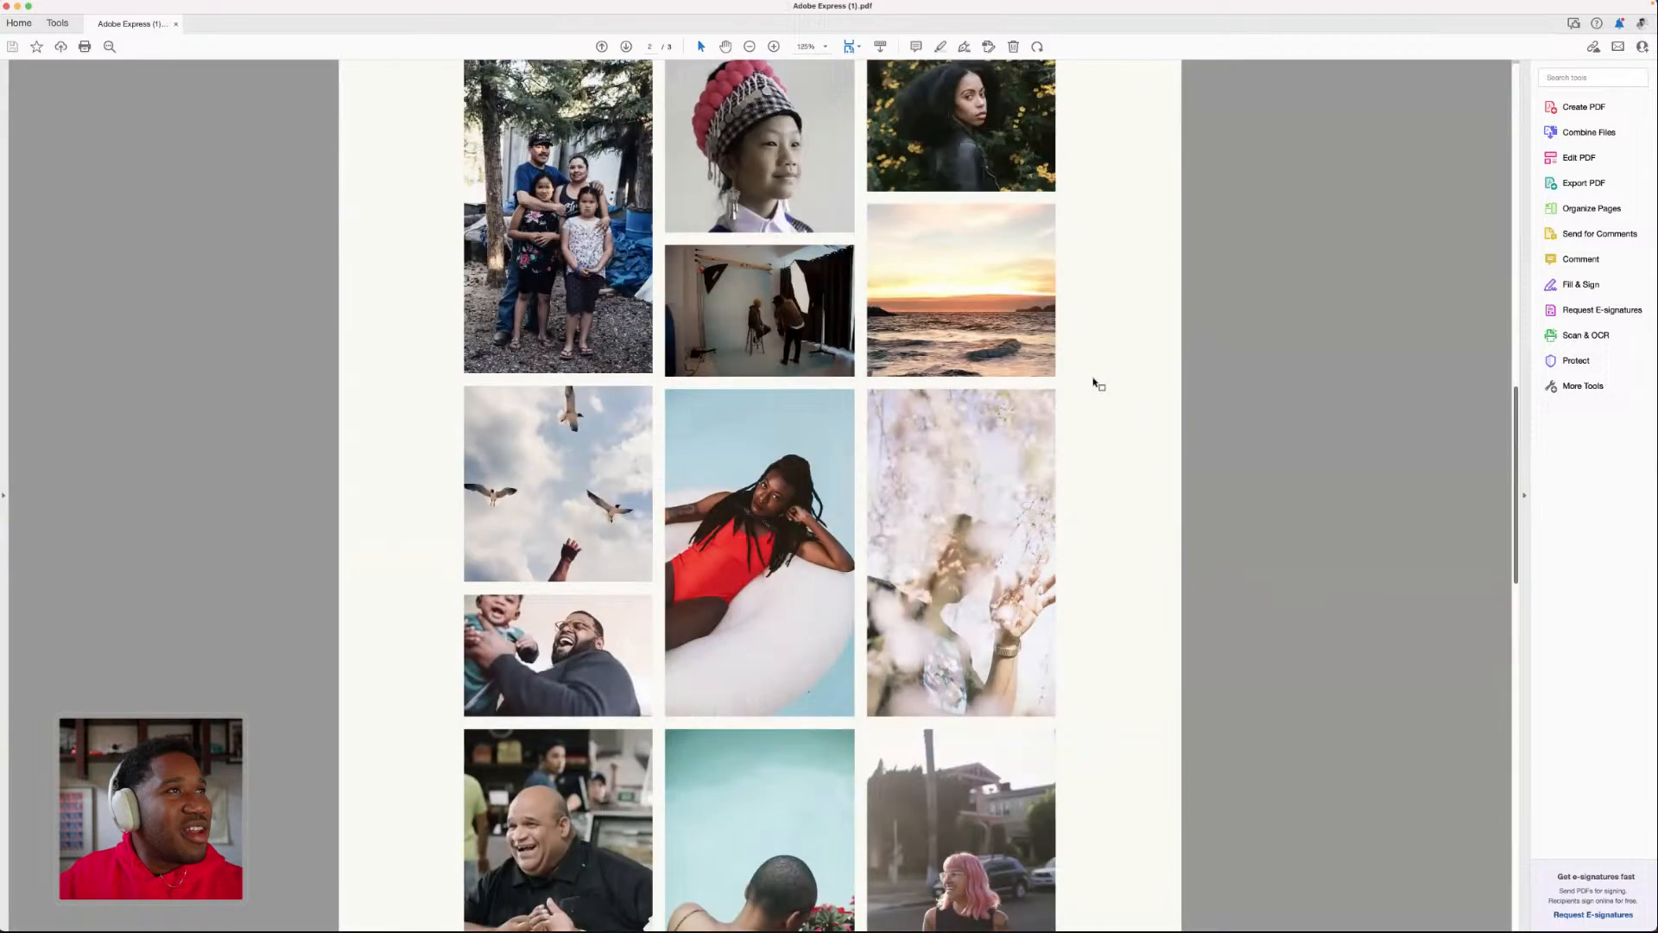
scroll(1098, 384, "up", 2)
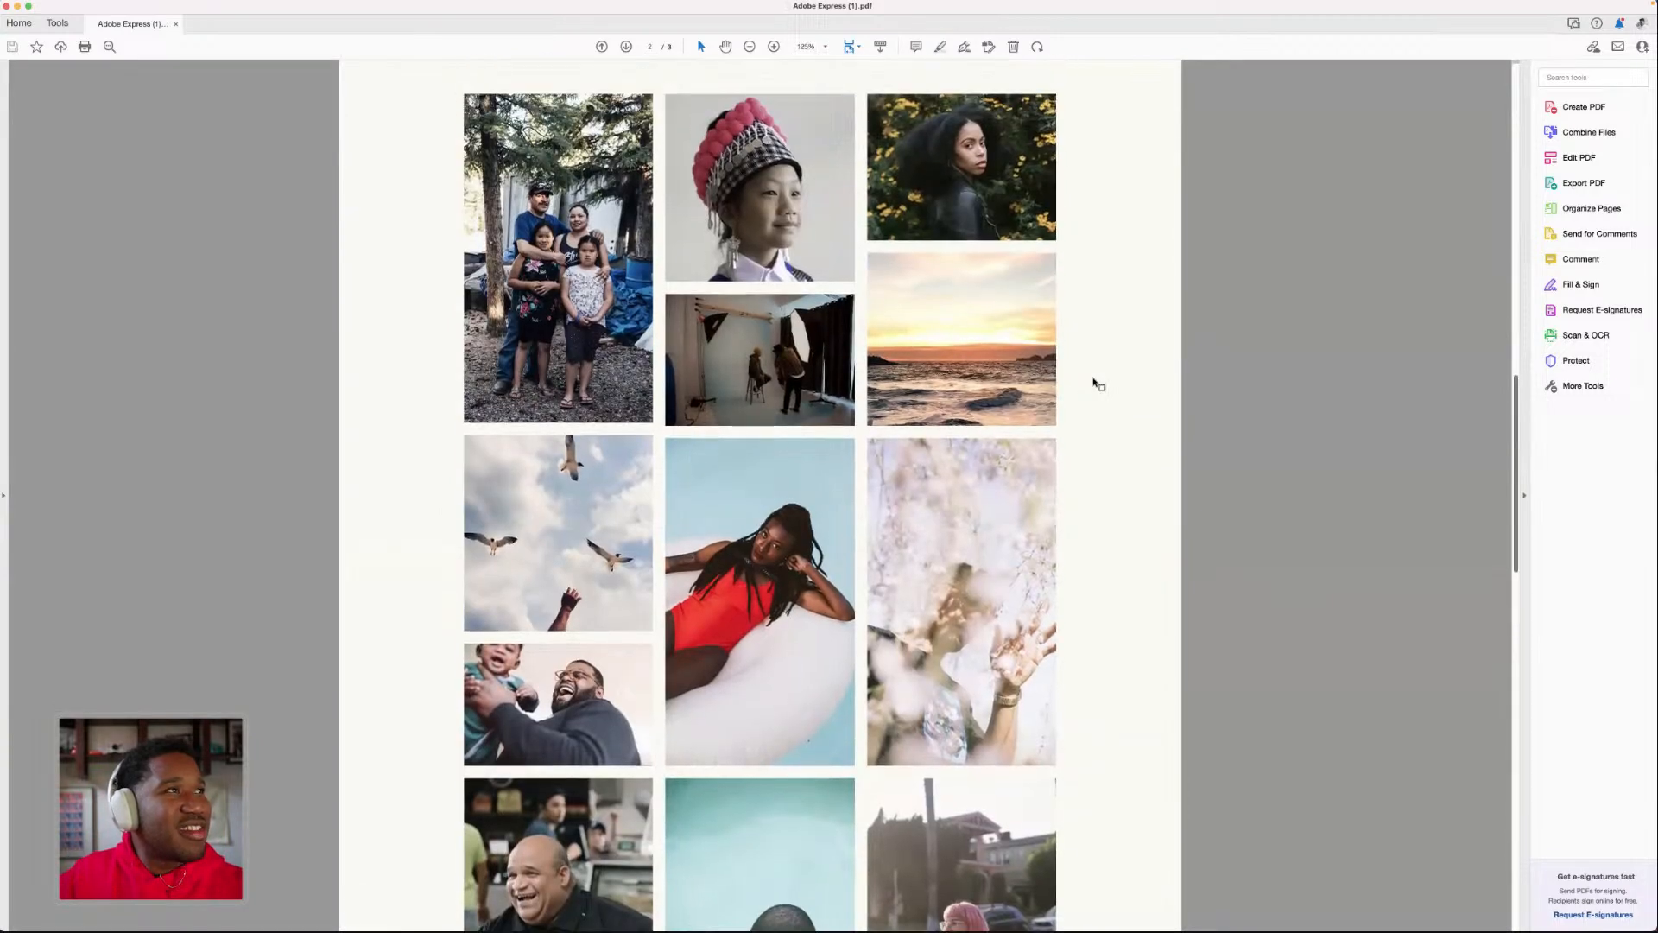
scroll(1098, 384, "down", 5)
scroll(1098, 385, "down", 15)
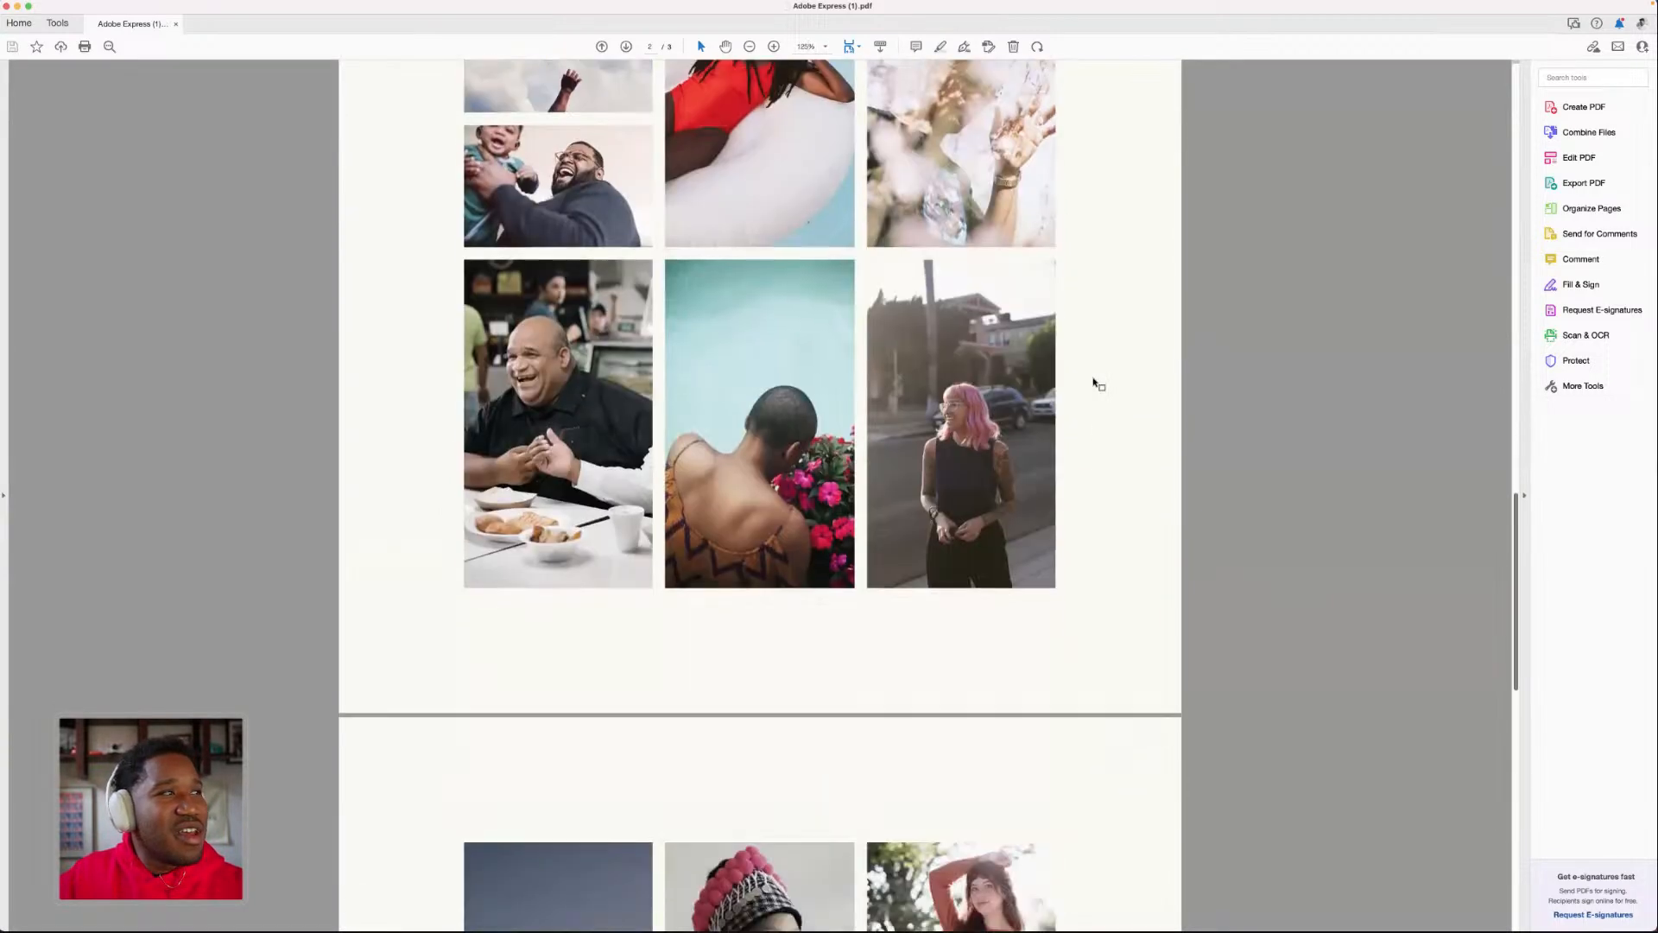
scroll(1098, 385, "down", 5)
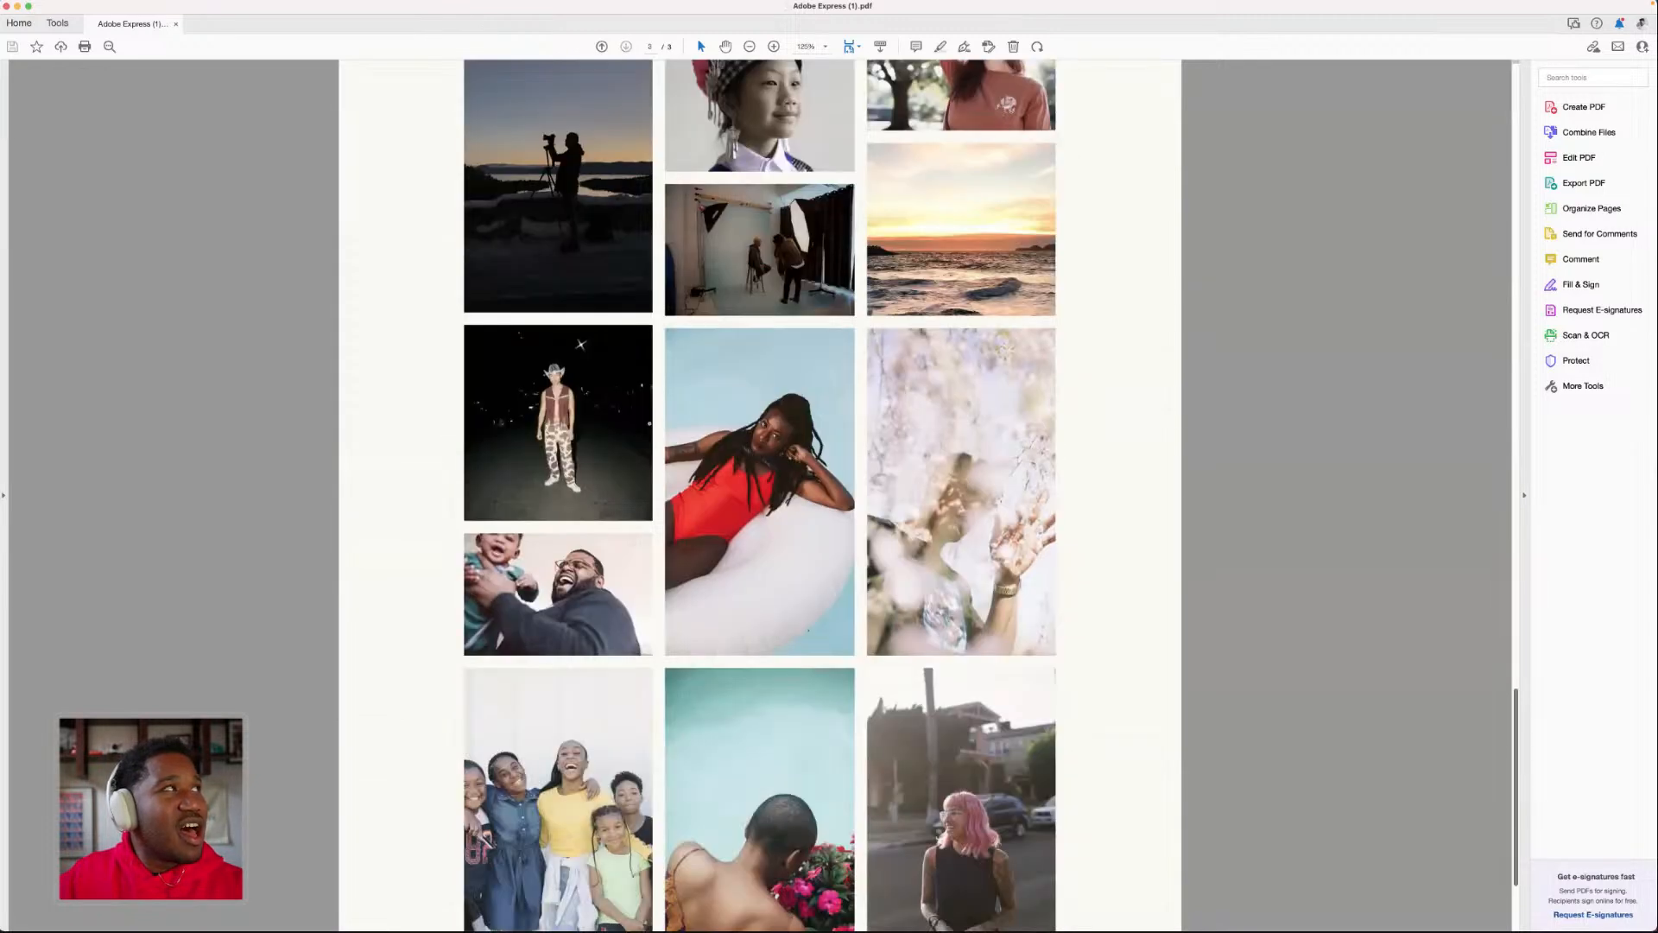
left_click(48, 4)
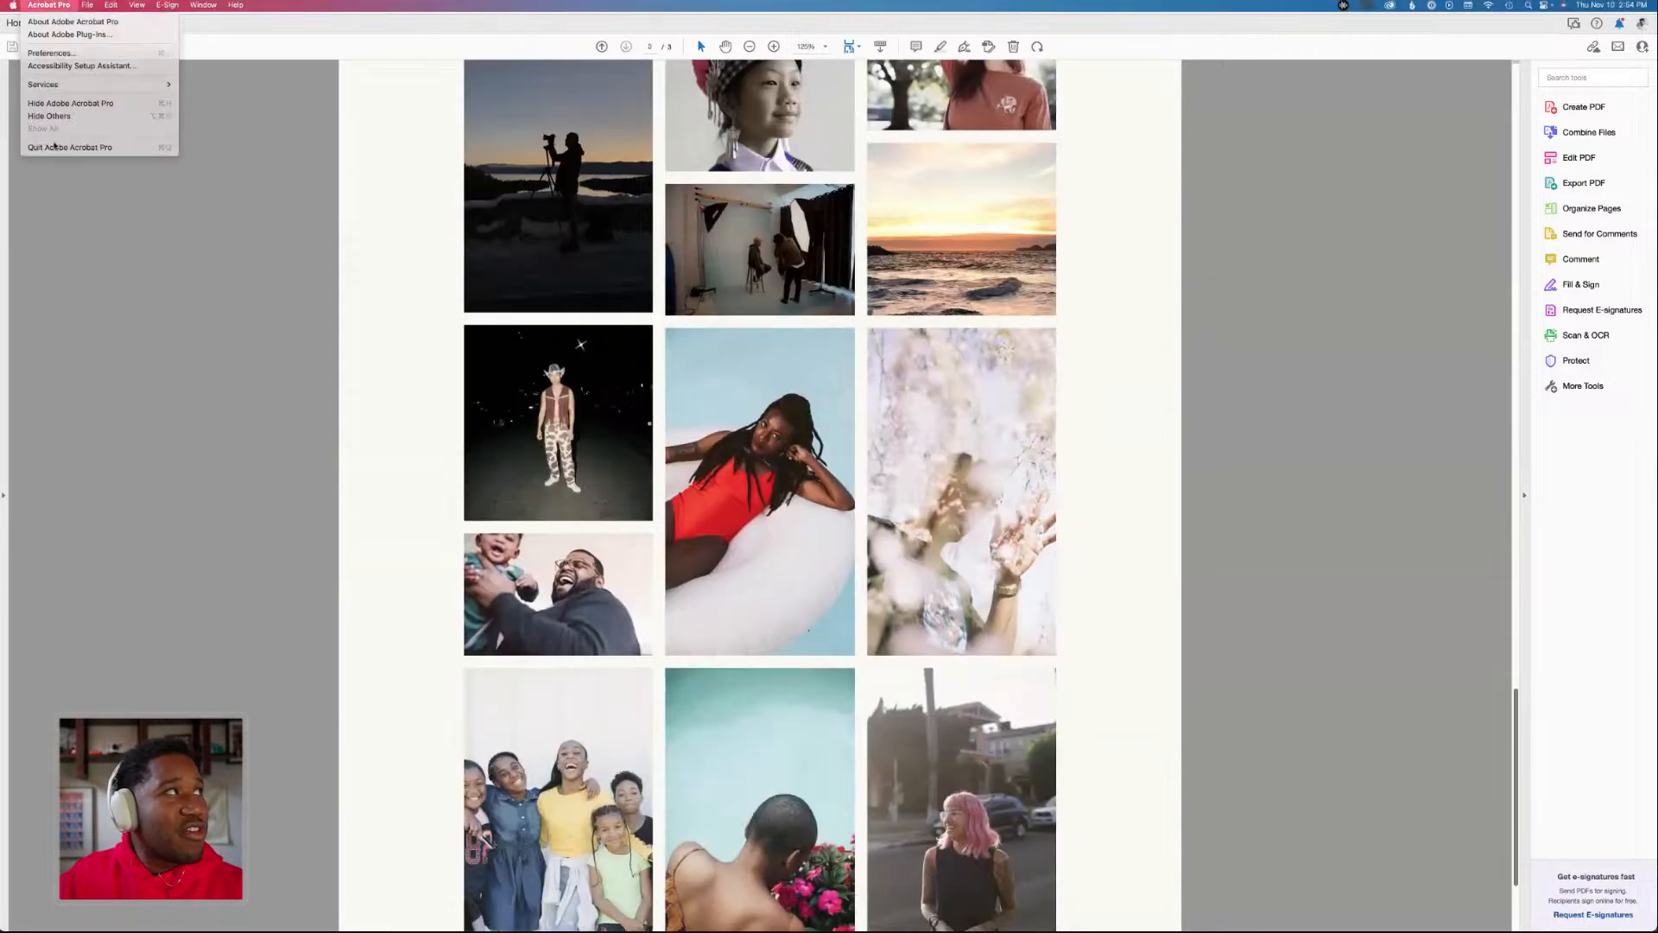
left_click(53, 148)
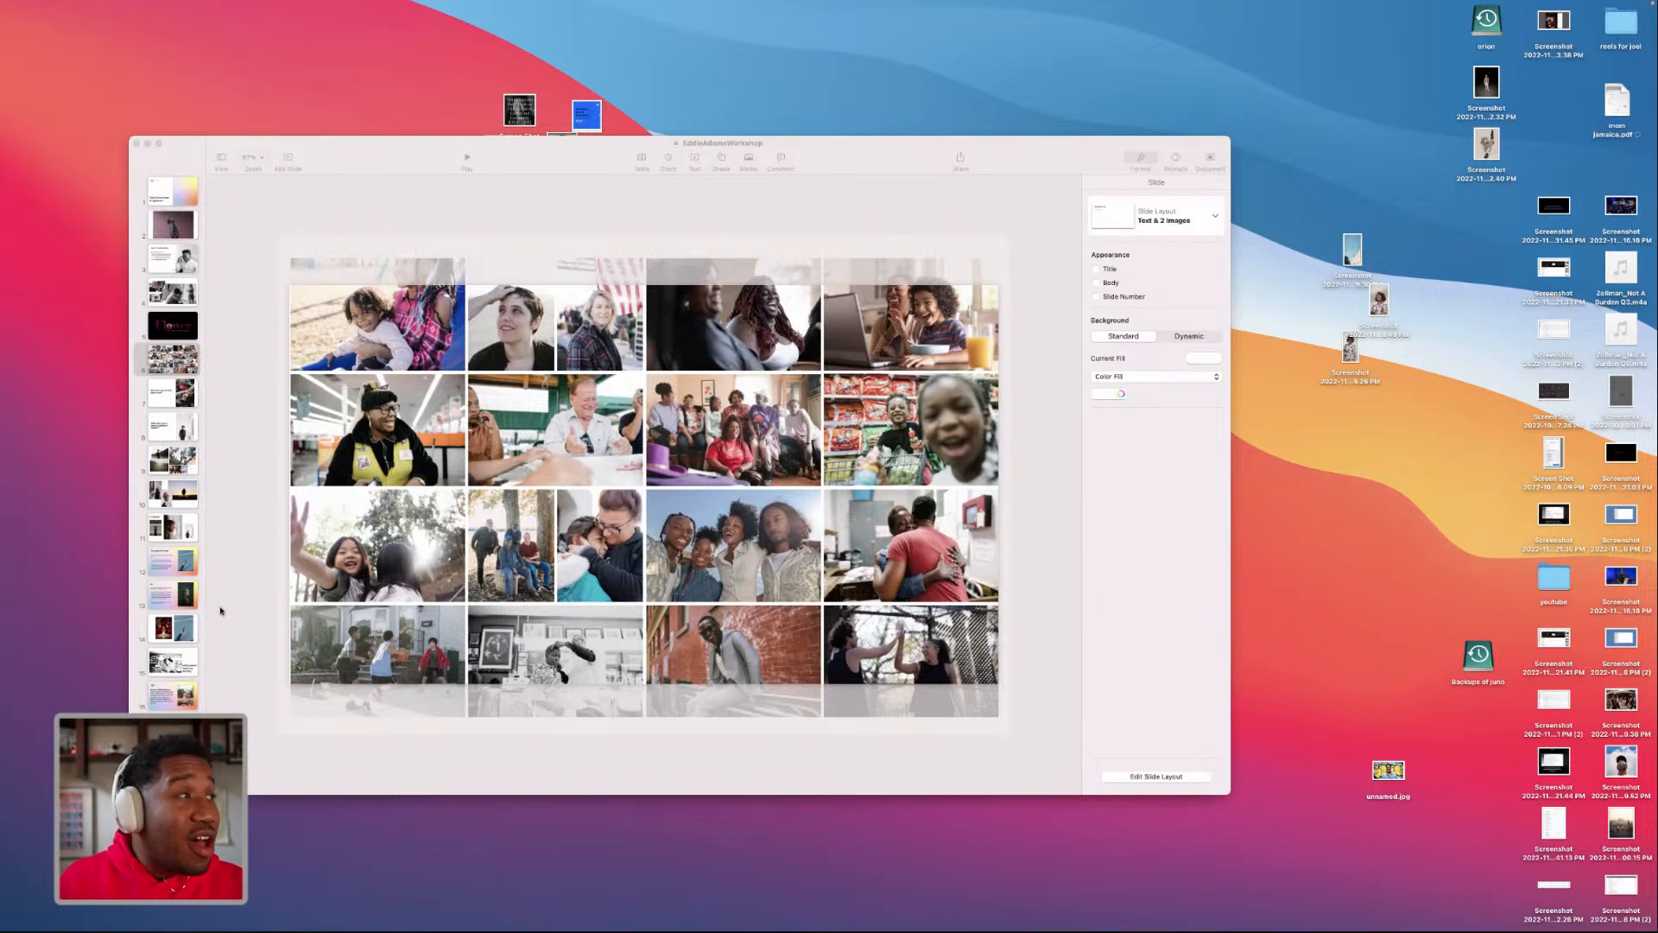
- Return to Adobe Express, open the projects overview, and switch to the Instagram profile to look through its posts
key("ctrl+Left")
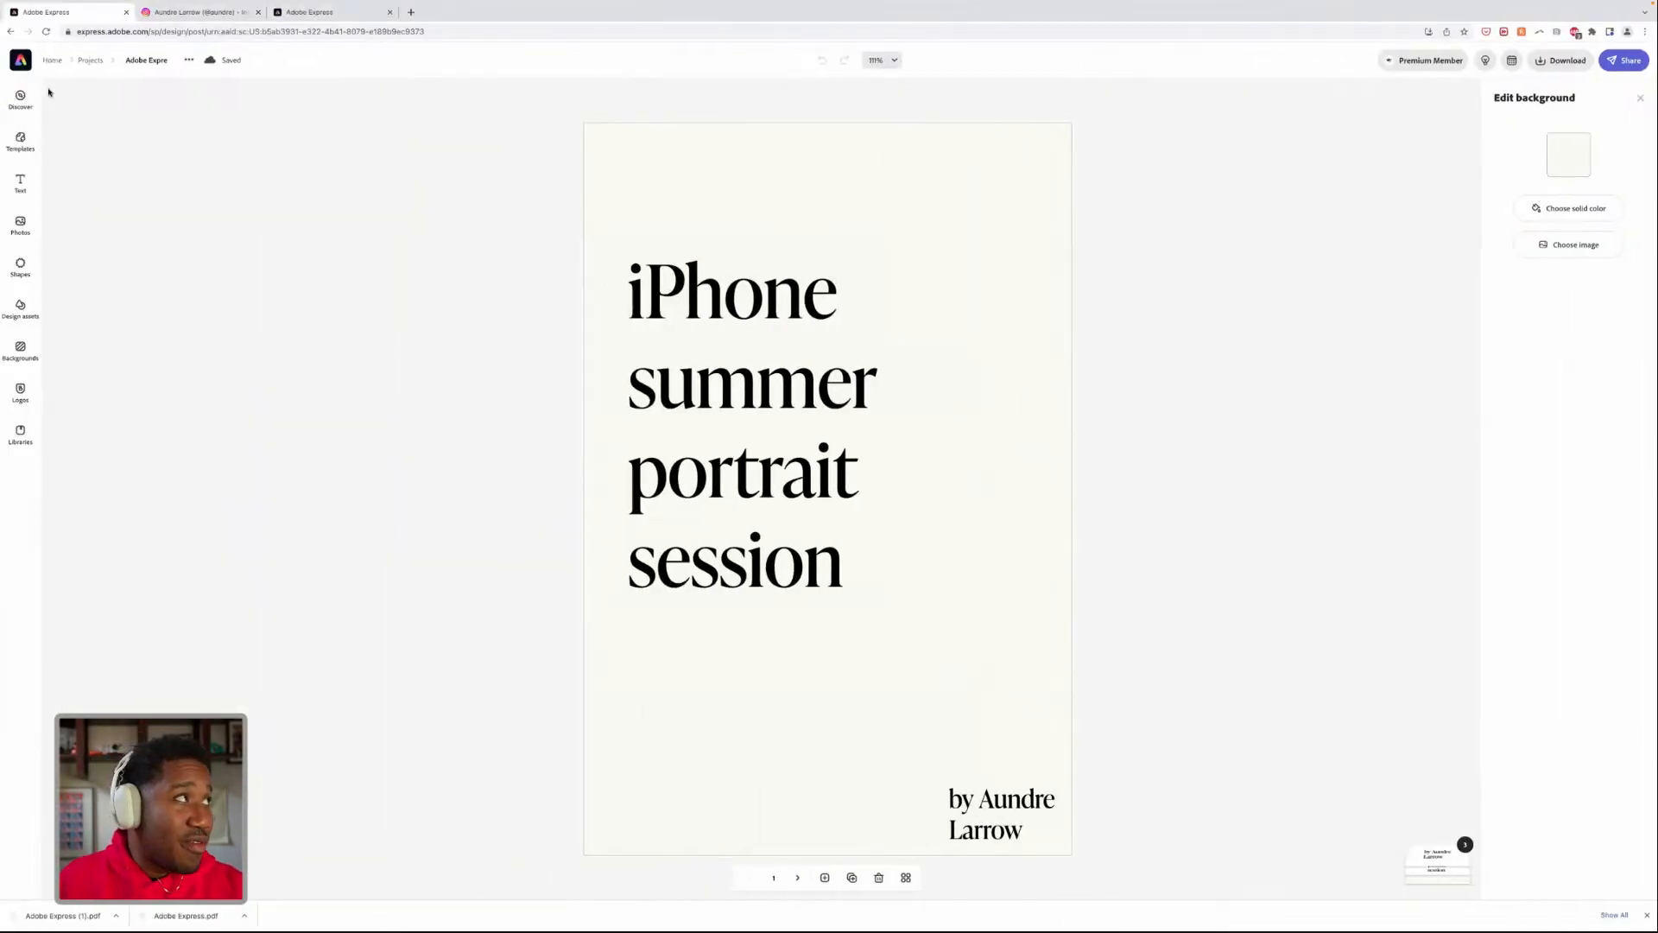
left_click(90, 61)
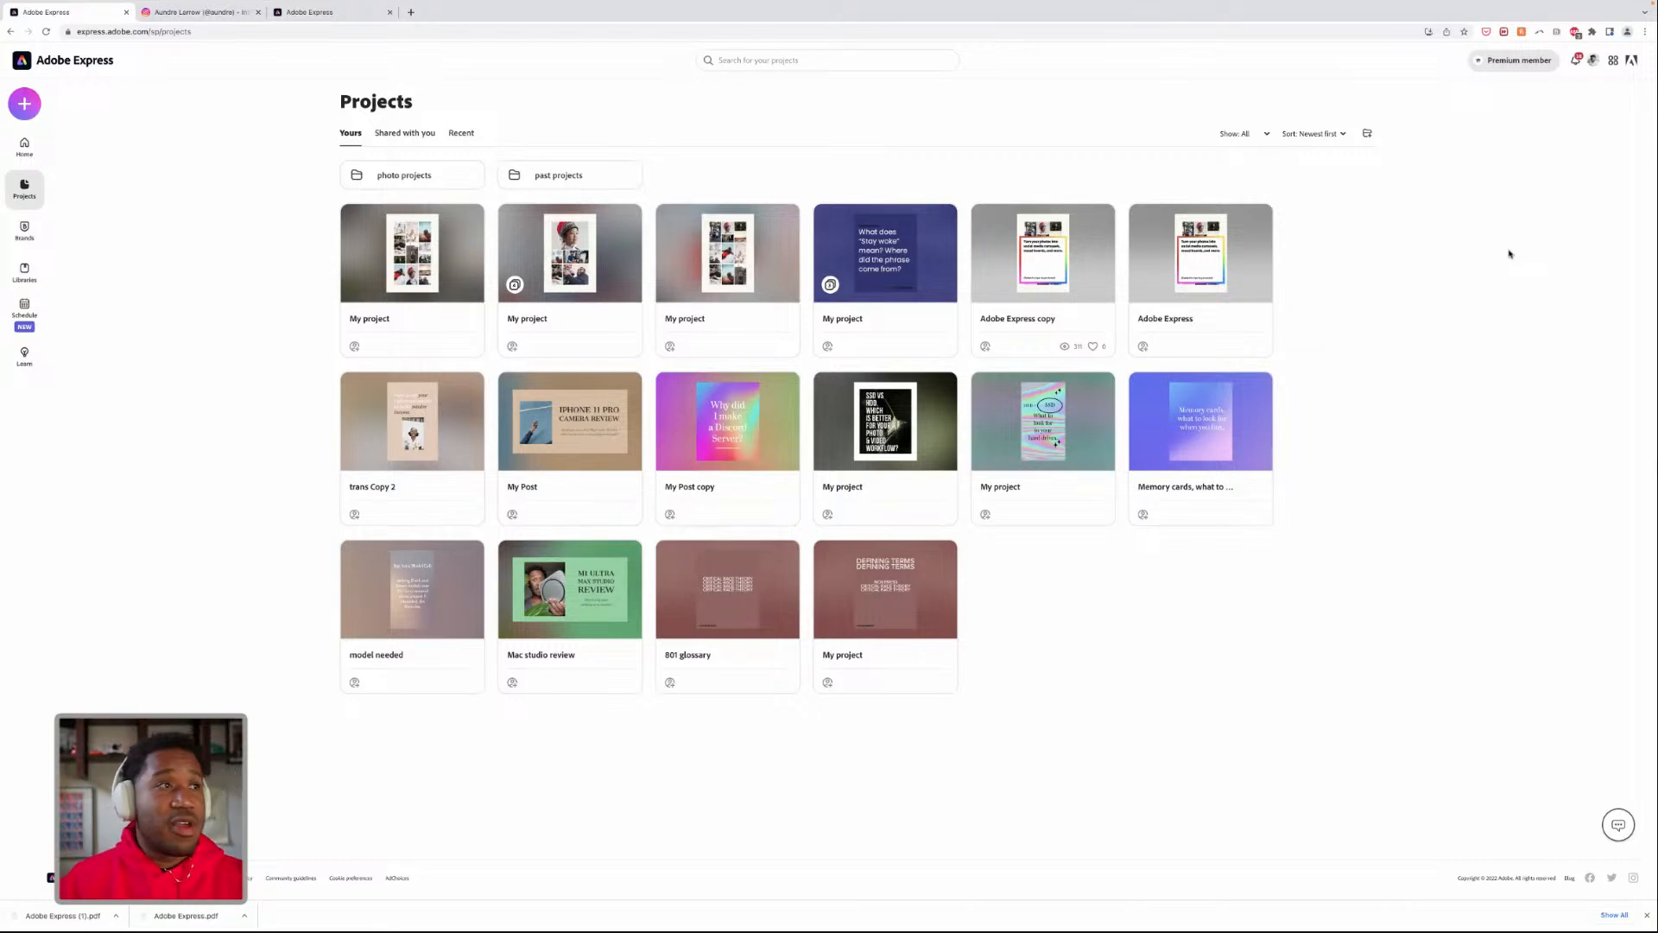
mouse_move(230, 15)
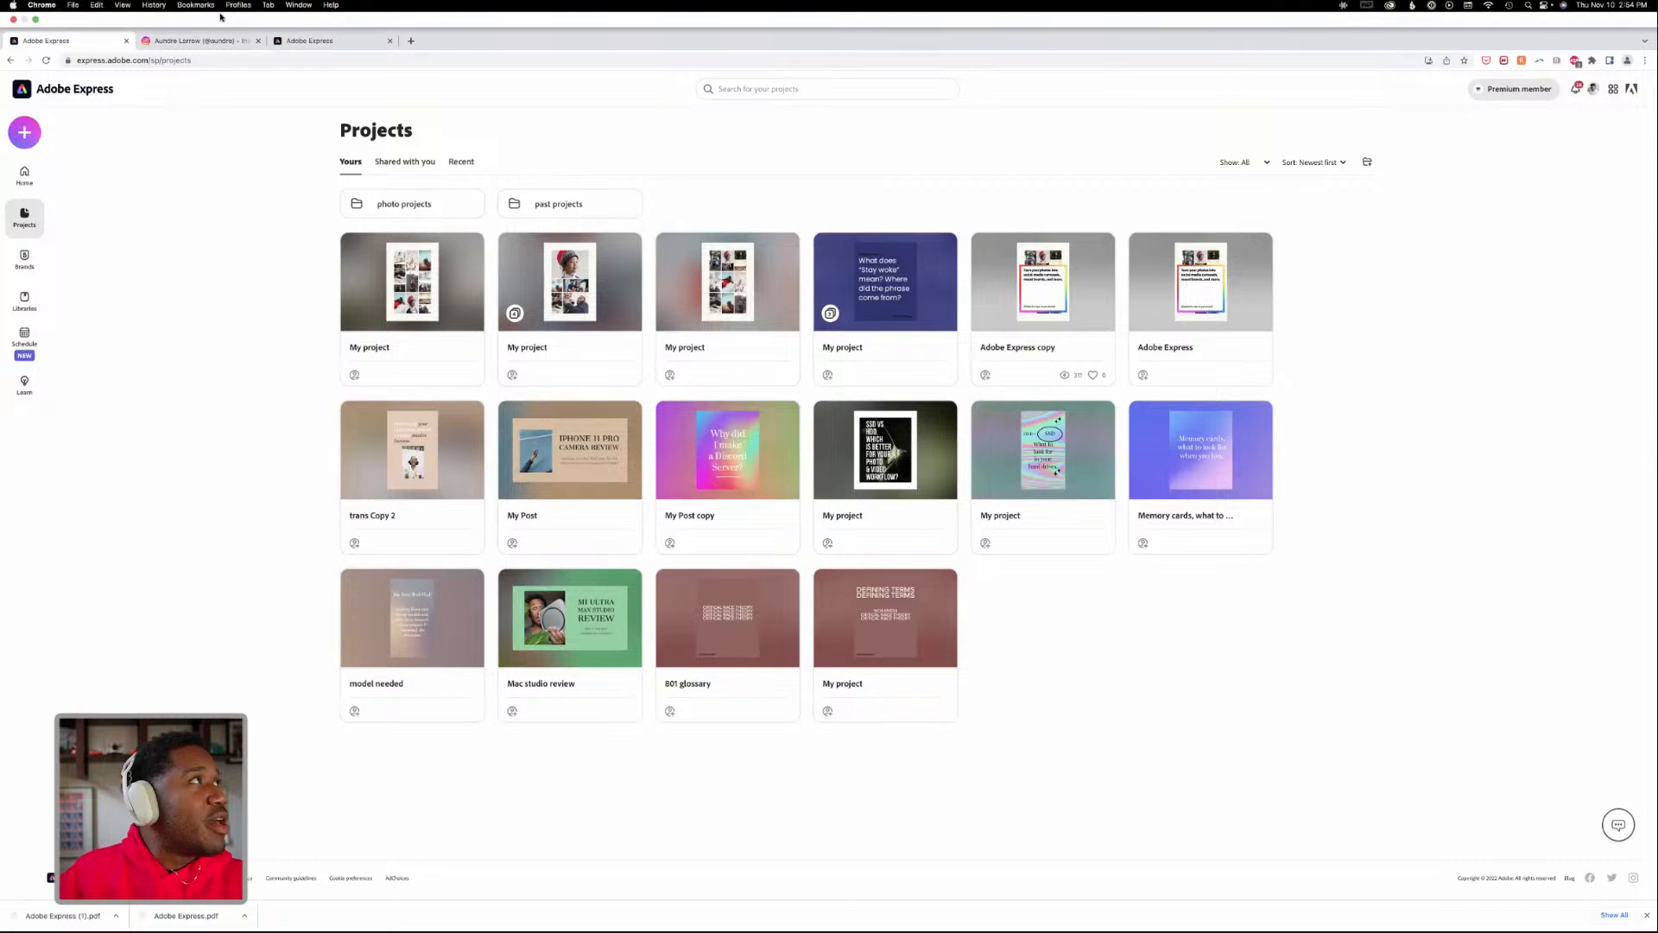
left_click(177, 41)
scroll(963, 704, "down", 3)
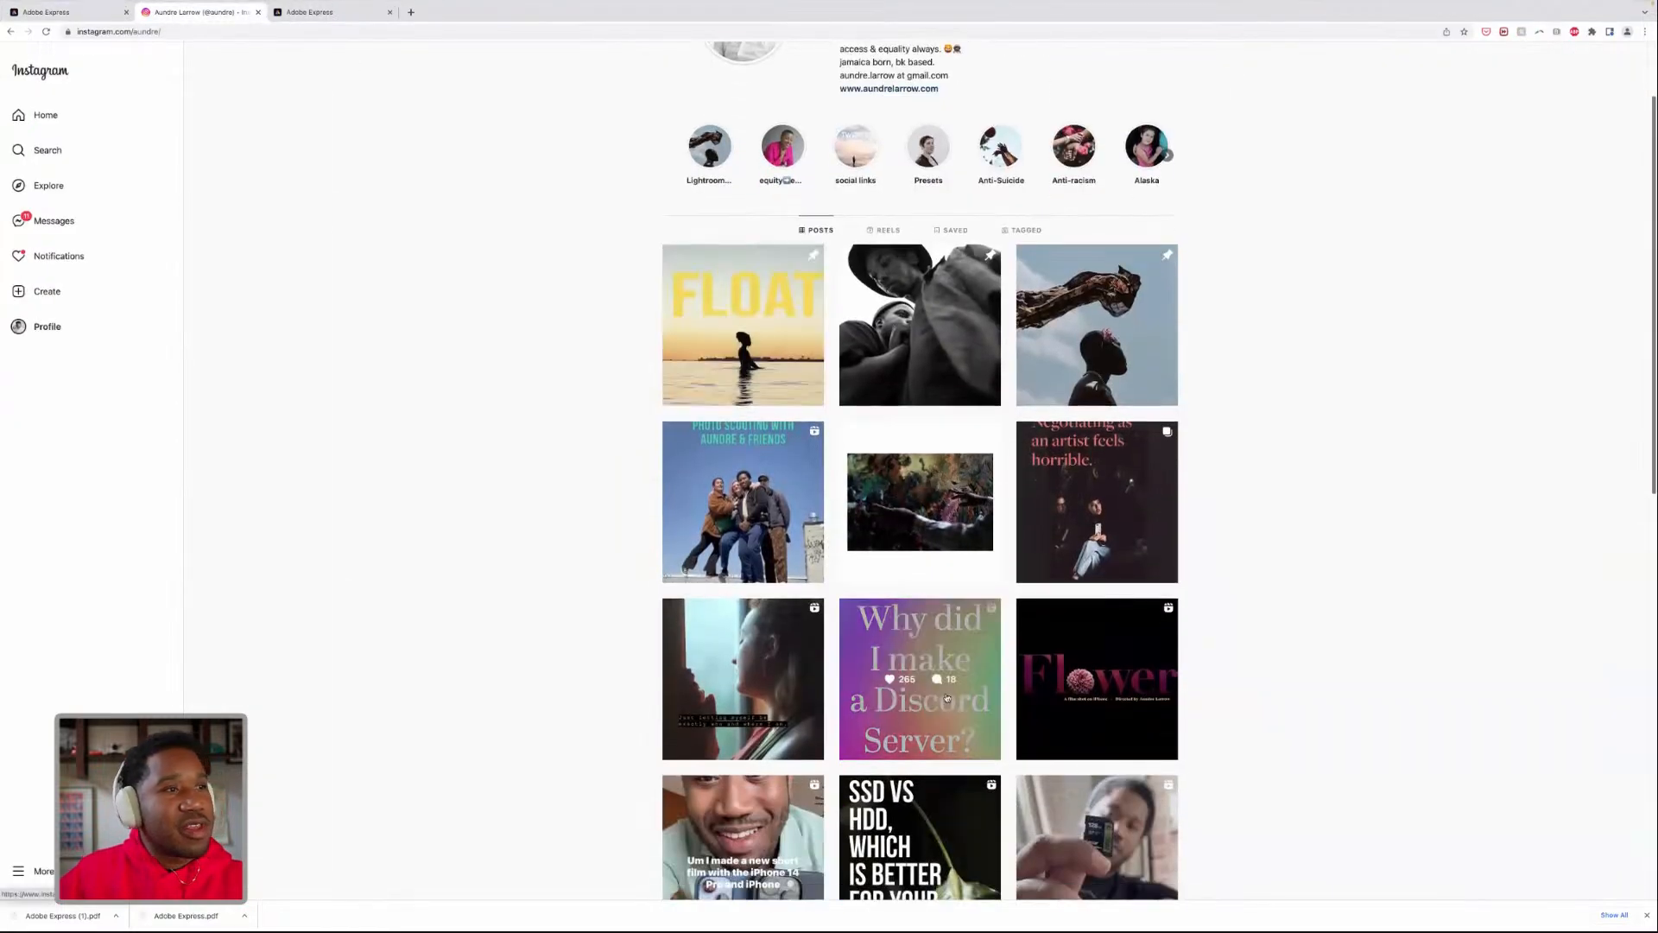
scroll(1525, 503, "down", 2)
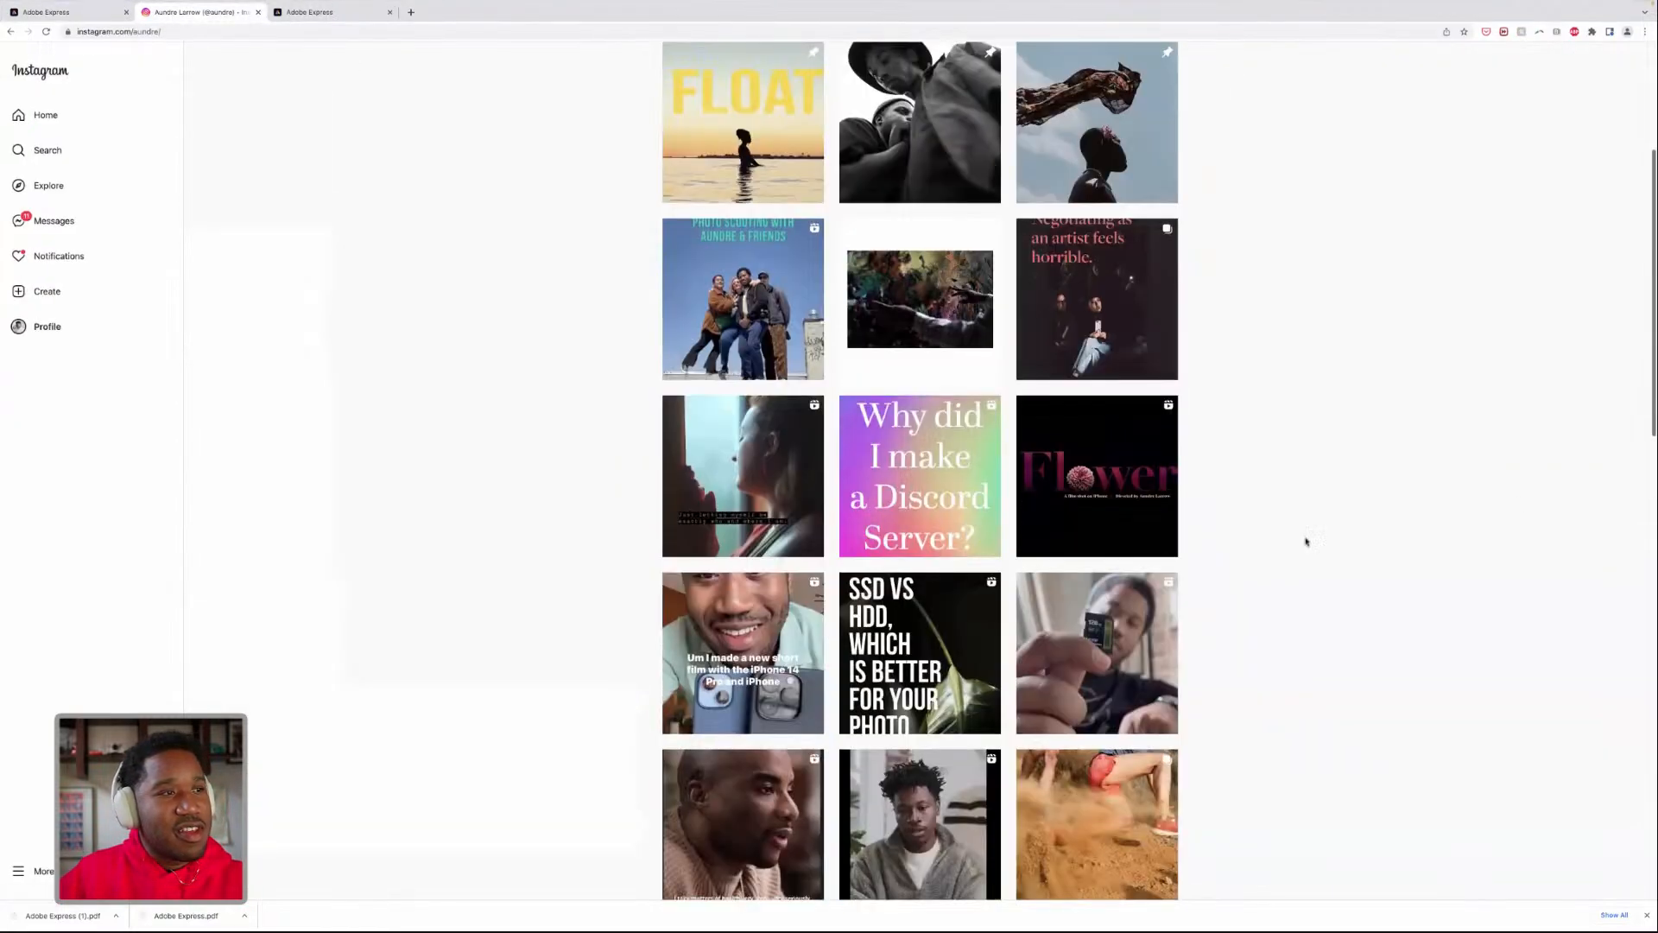
- Duplicate the My Post copy project in Adobe Express and name the duplicate "duplication"
left_click(49, 19)
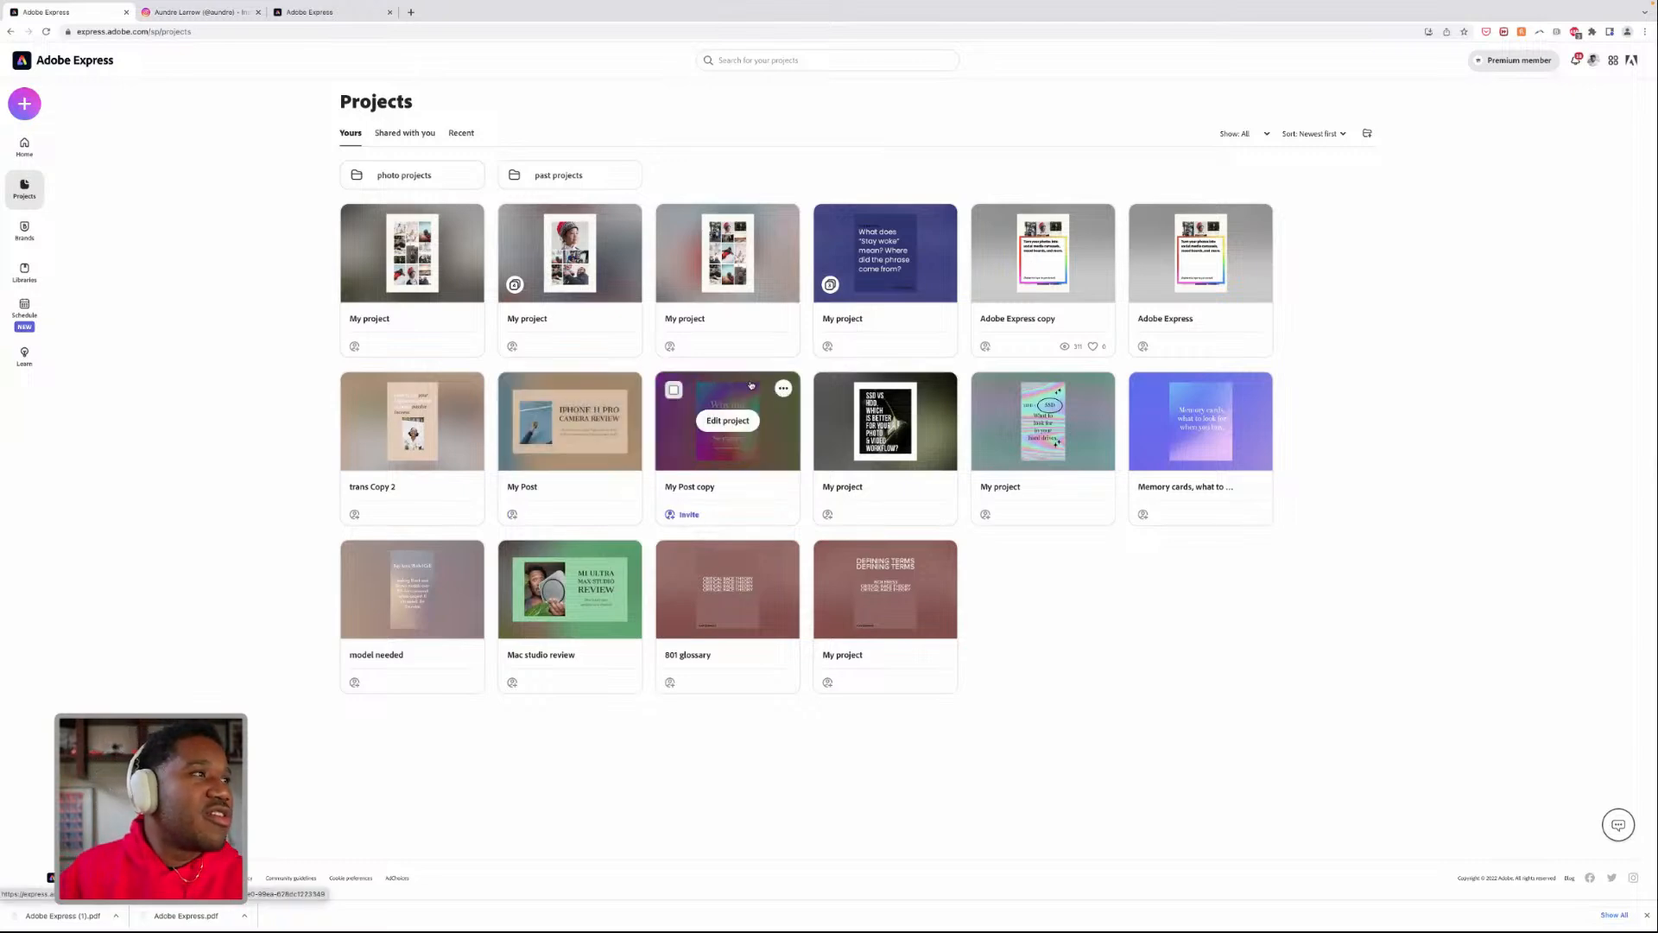
left_click(783, 388)
left_click(732, 455)
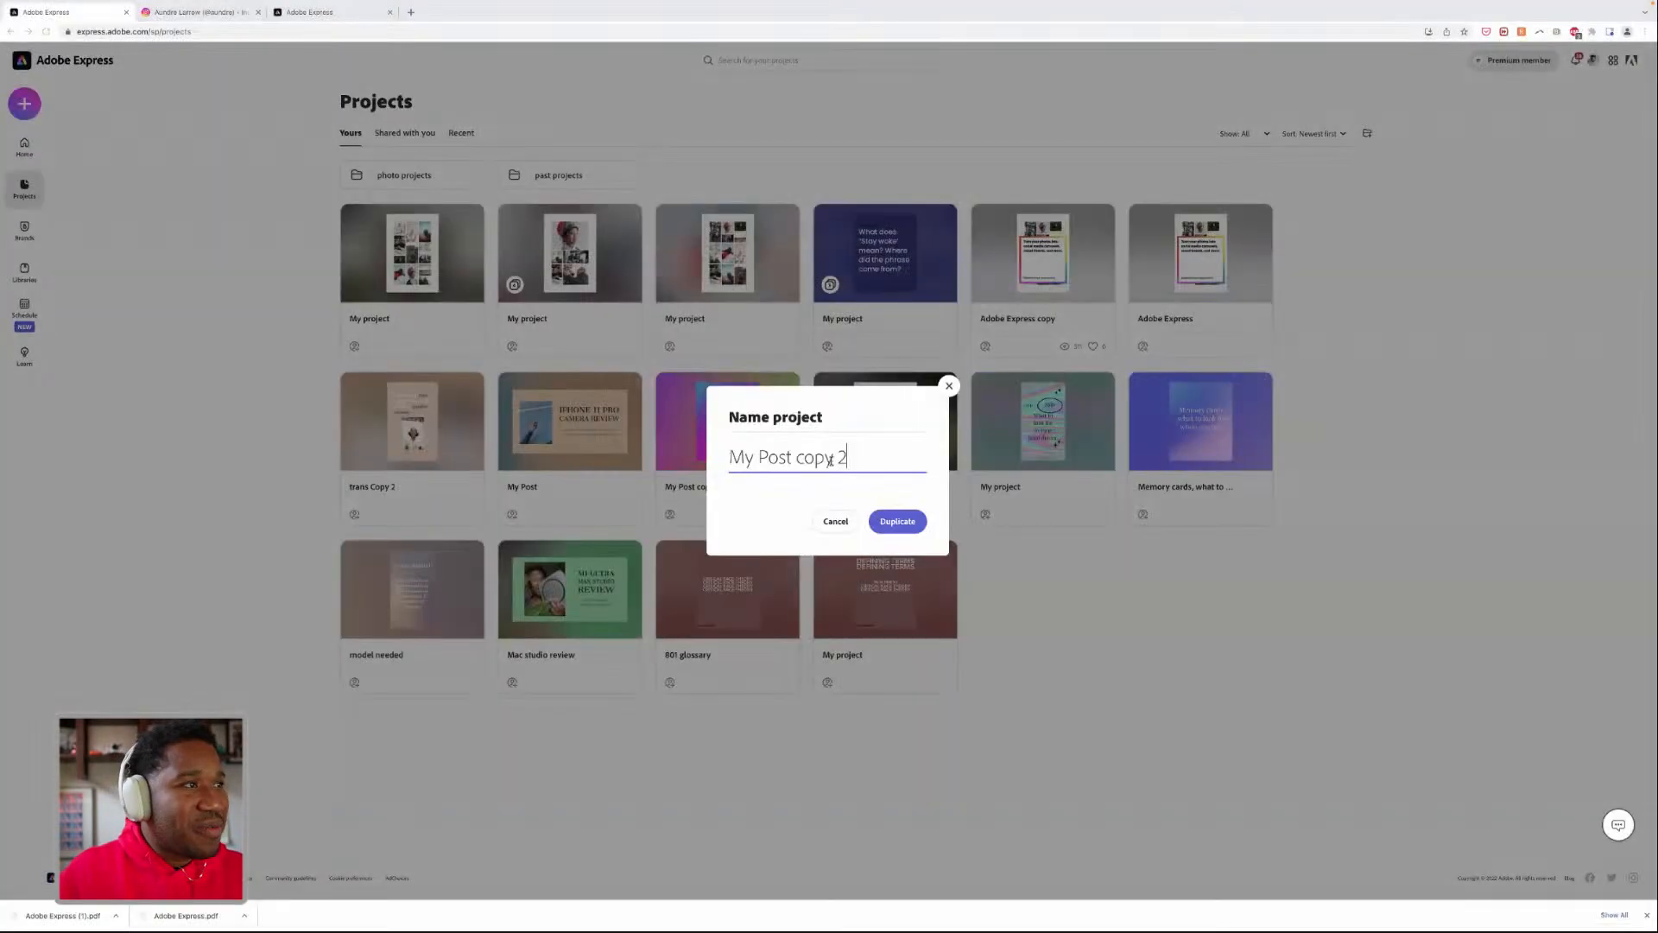
key("super+a")
type("di")
type("uplication")
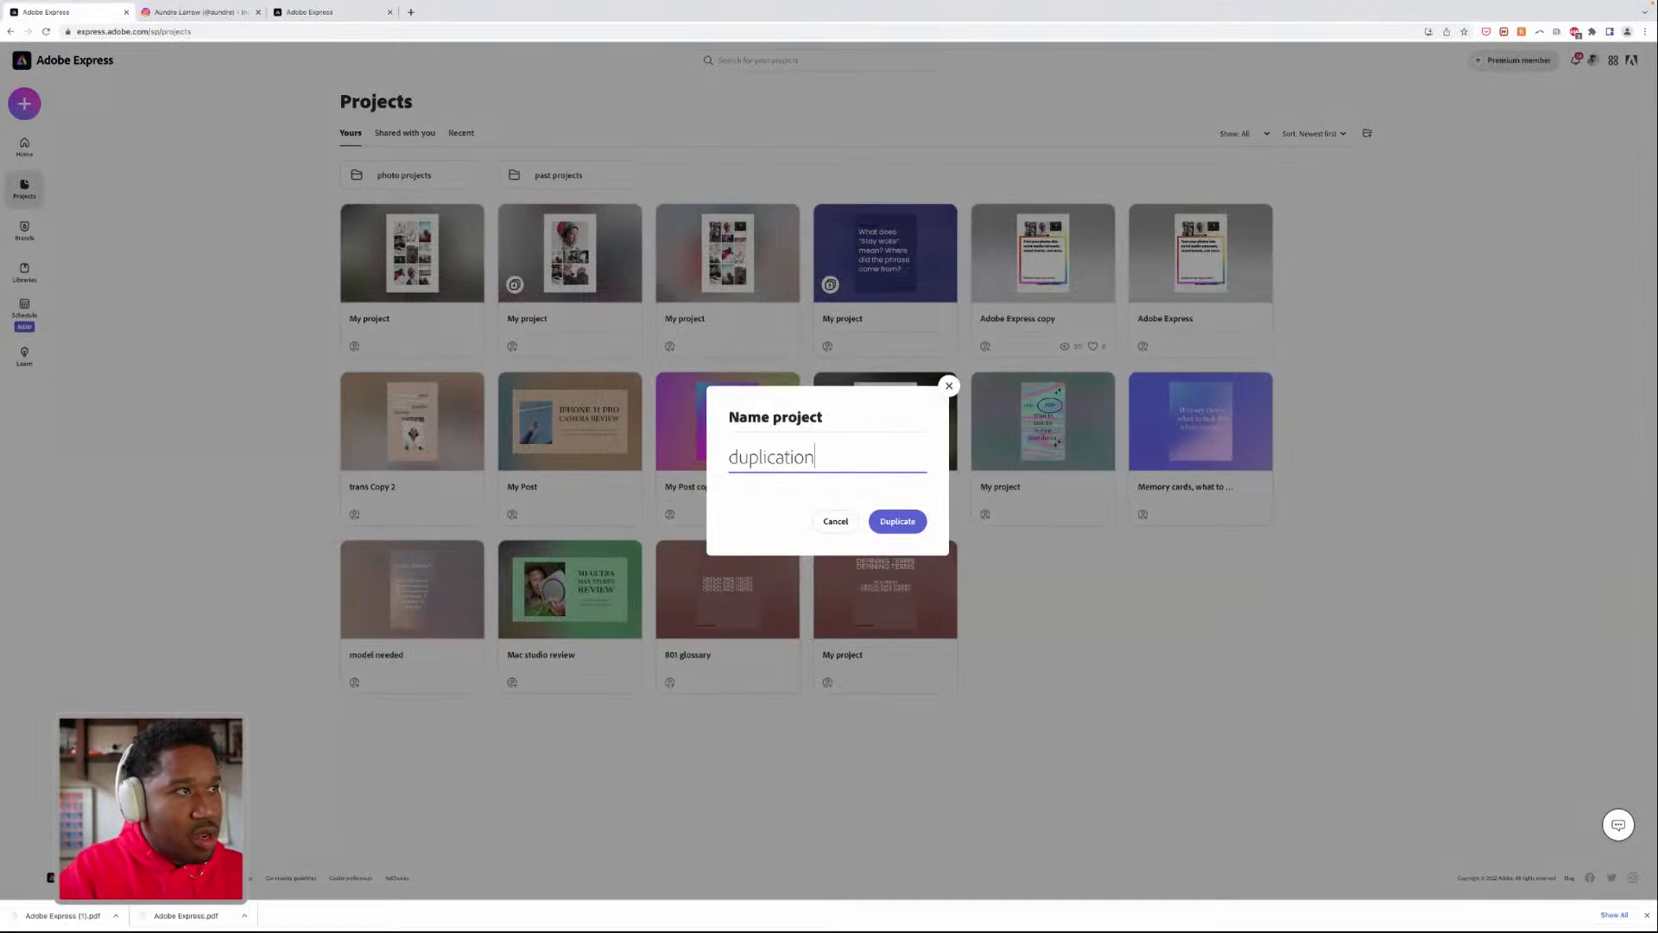
key("Return")
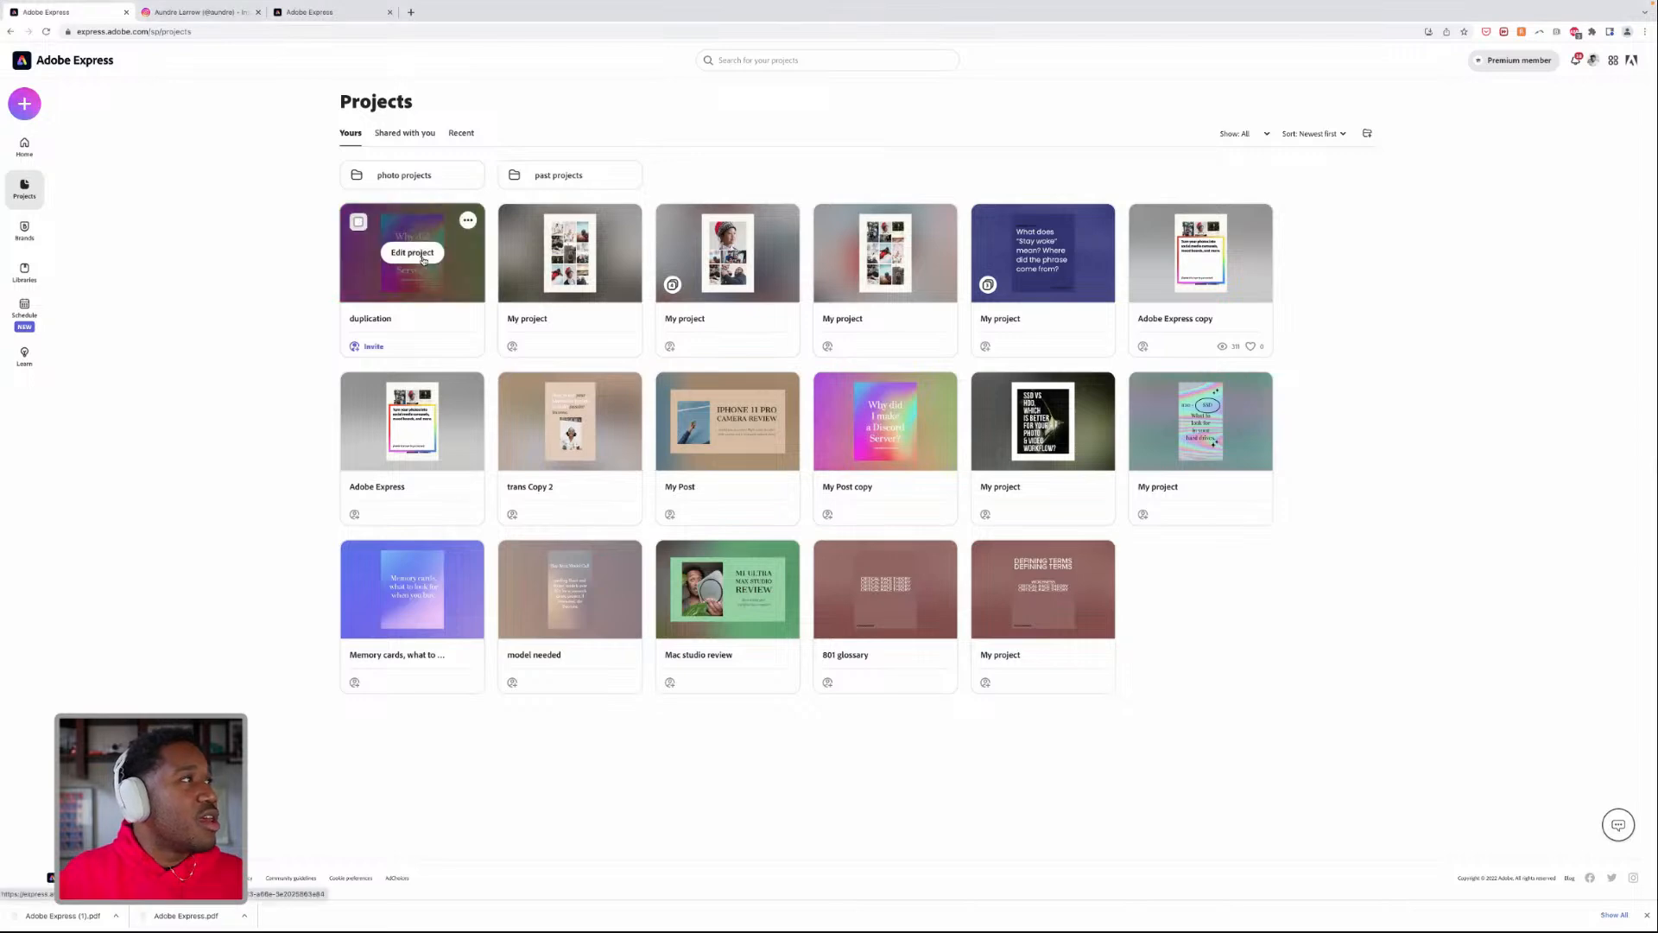
- Open the duplication project, bring up its resize options and check the matching post on the Instagram profile
left_click(465, 239)
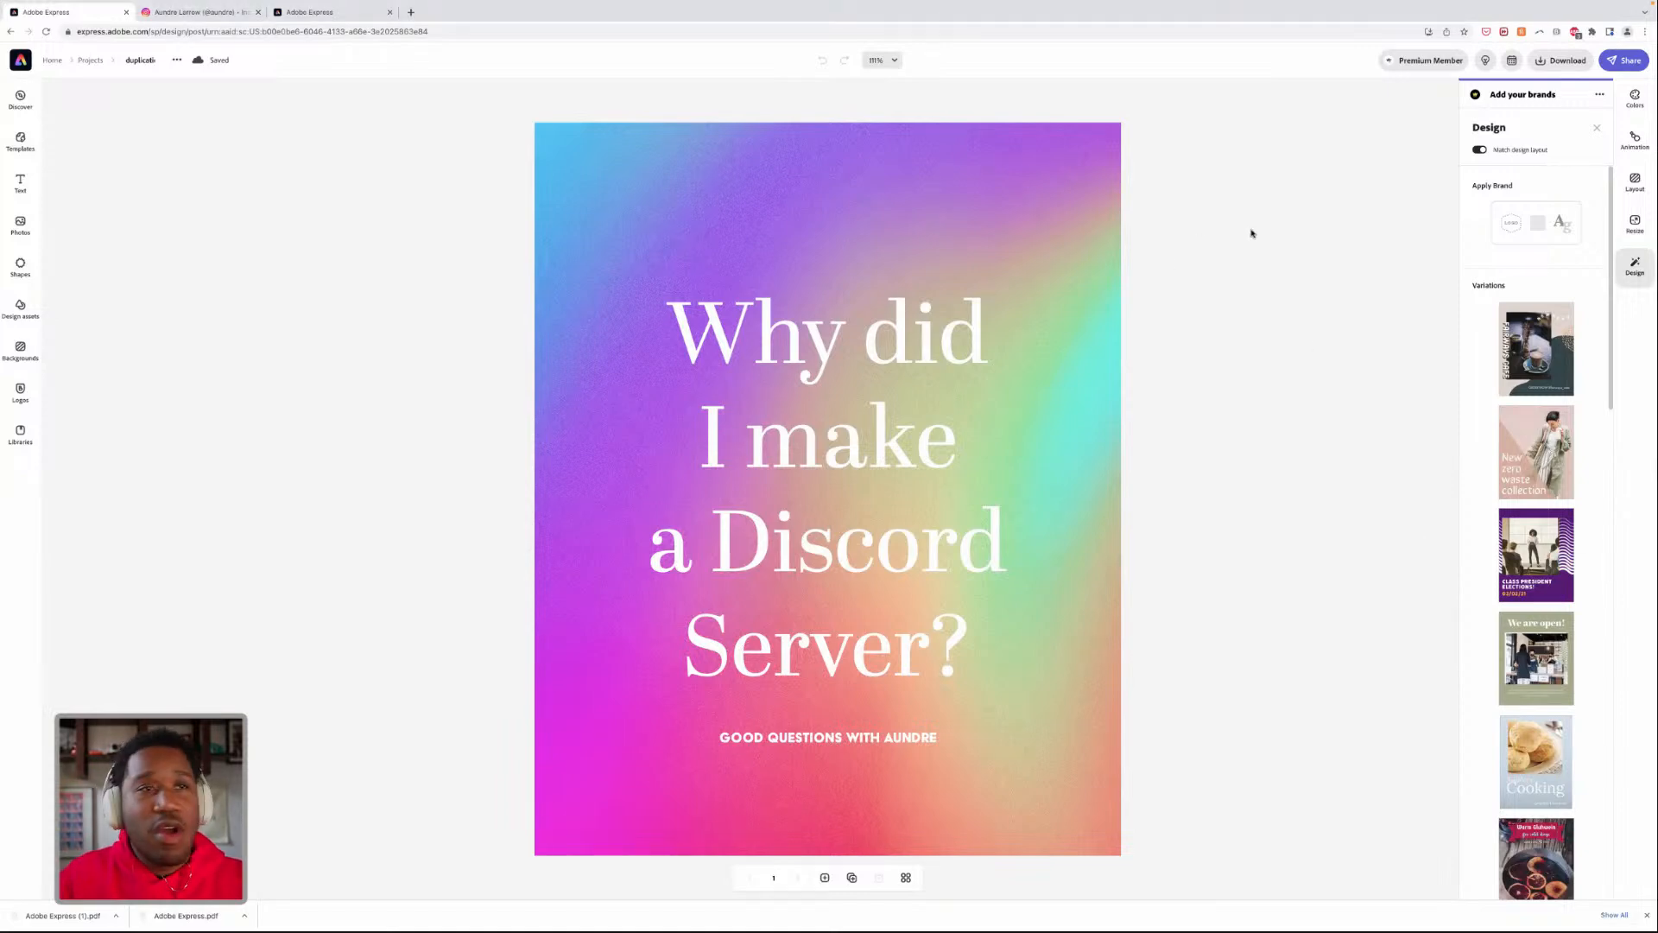
left_click(1632, 226)
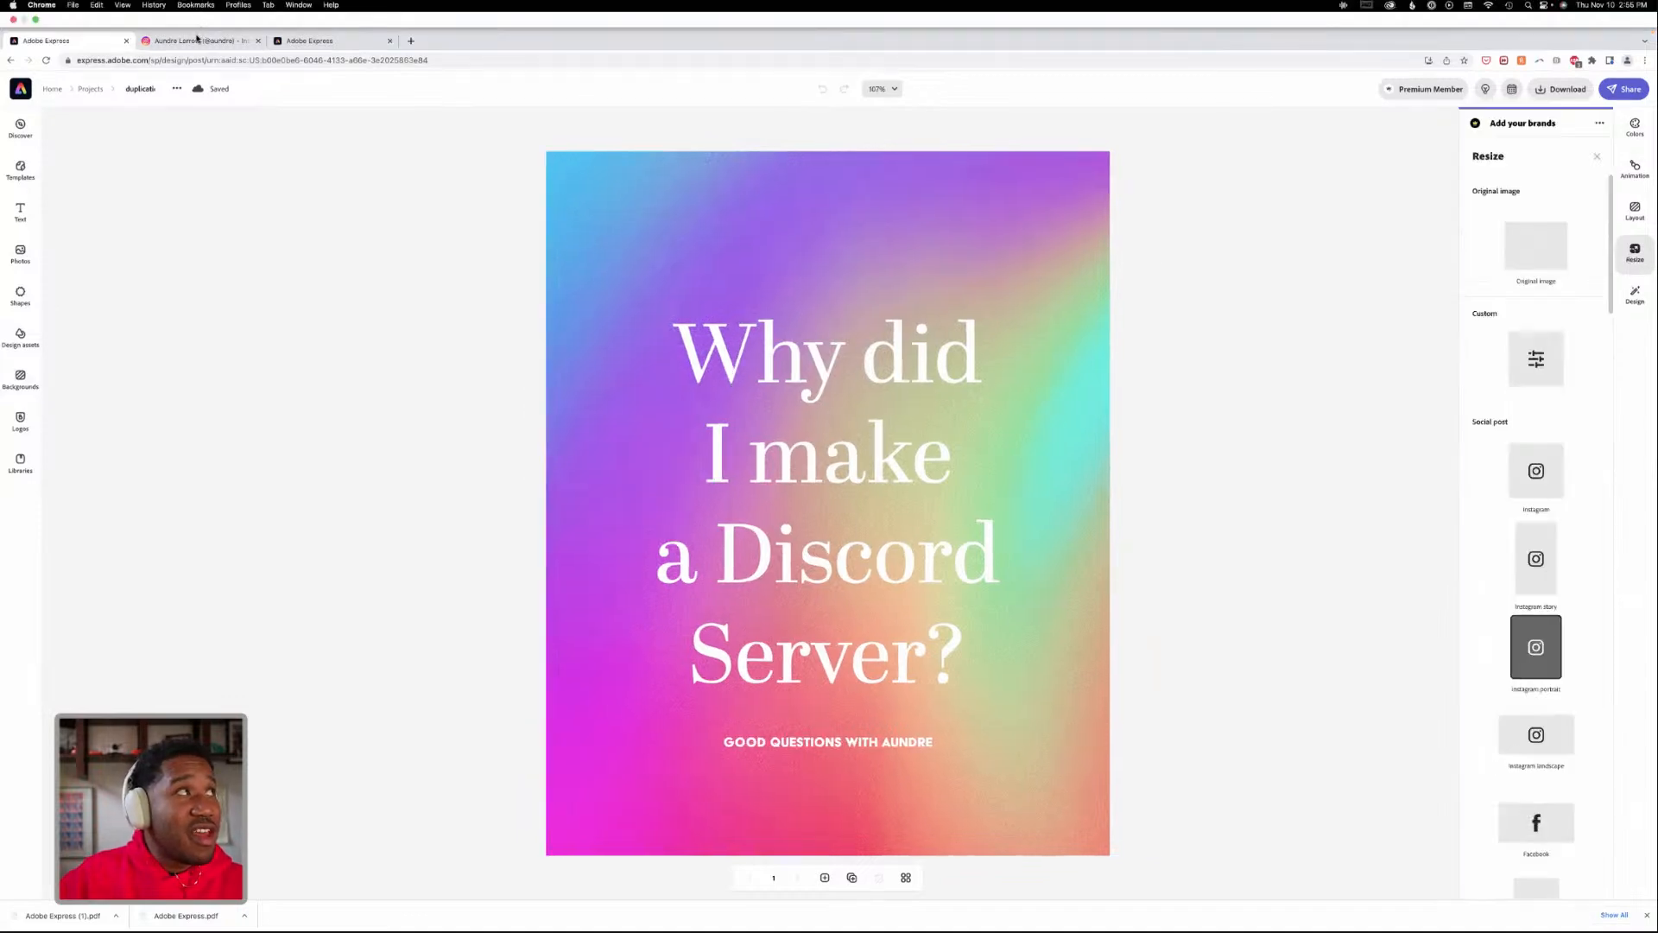
left_click(196, 39)
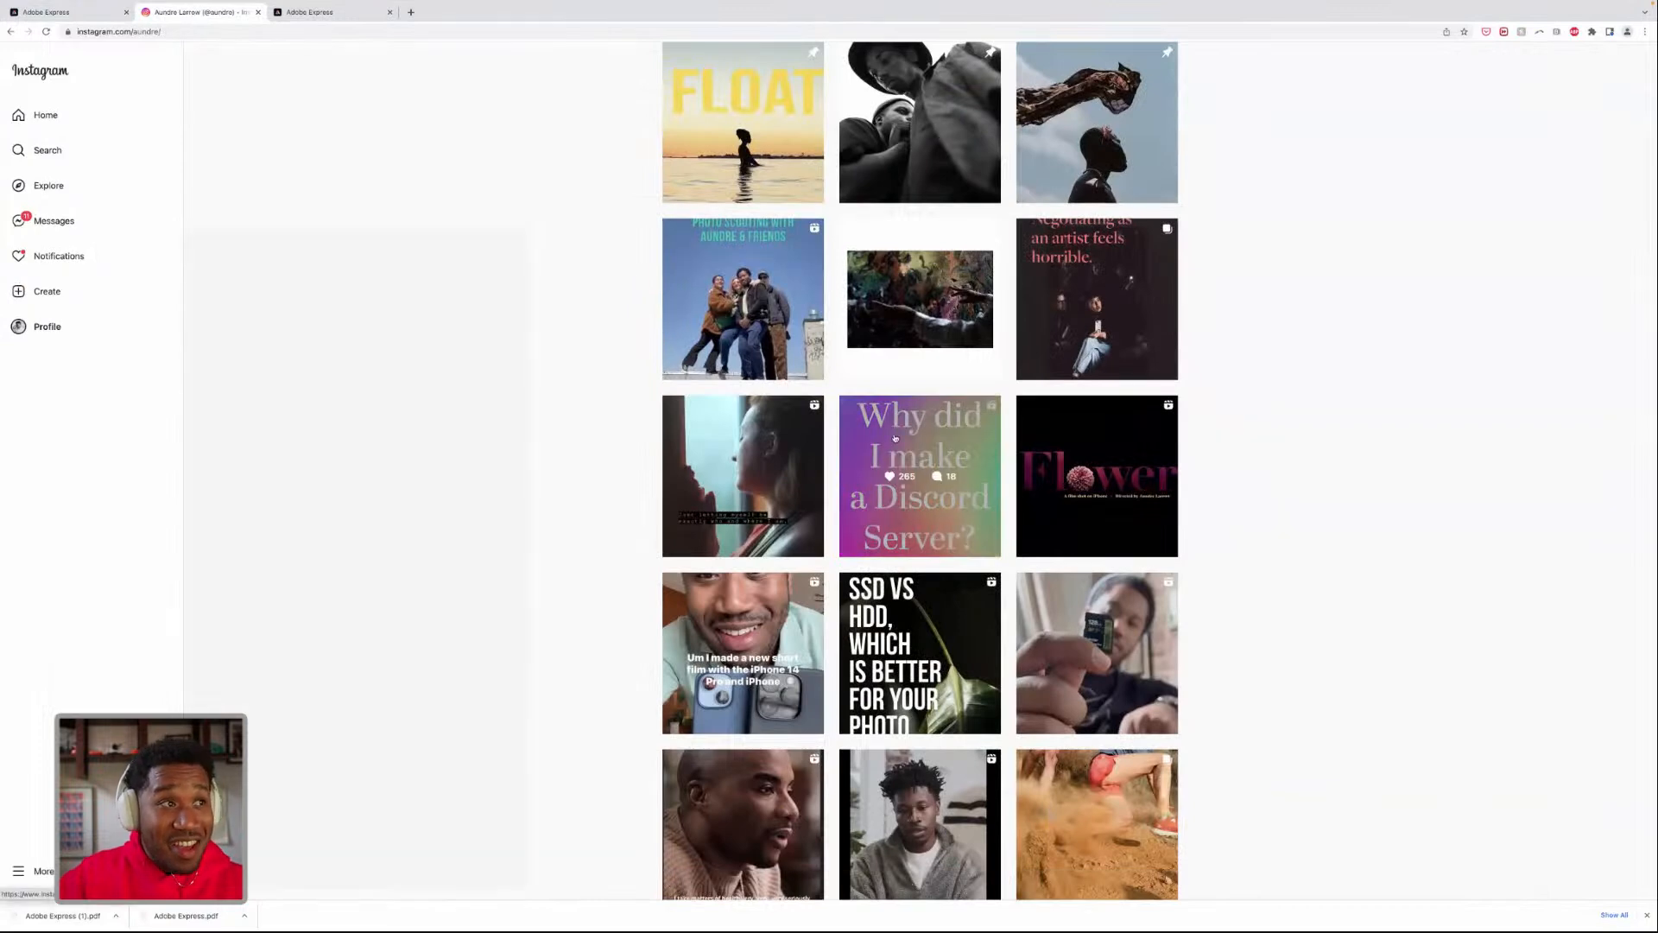
left_click(86, 12)
scroll(1537, 535, "down", 1)
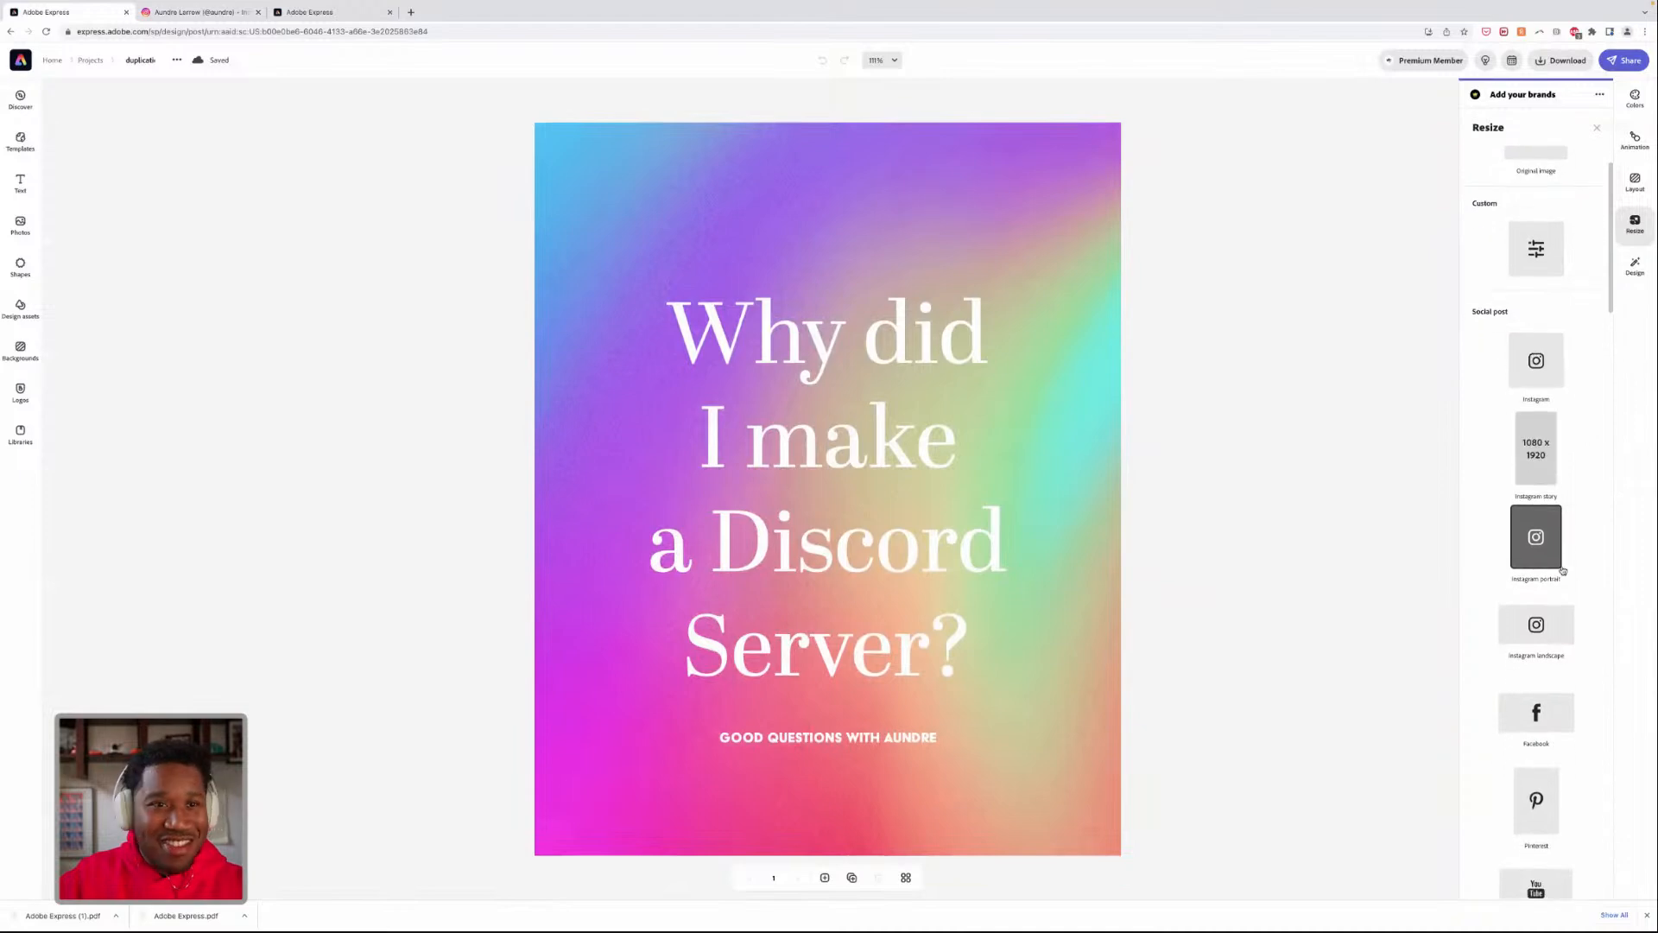
- Resize the design to Facebook 1200 x 628 and then Instagram landscape 1080 x 566, and nudge the headline slightly up and left
left_click(1537, 715)
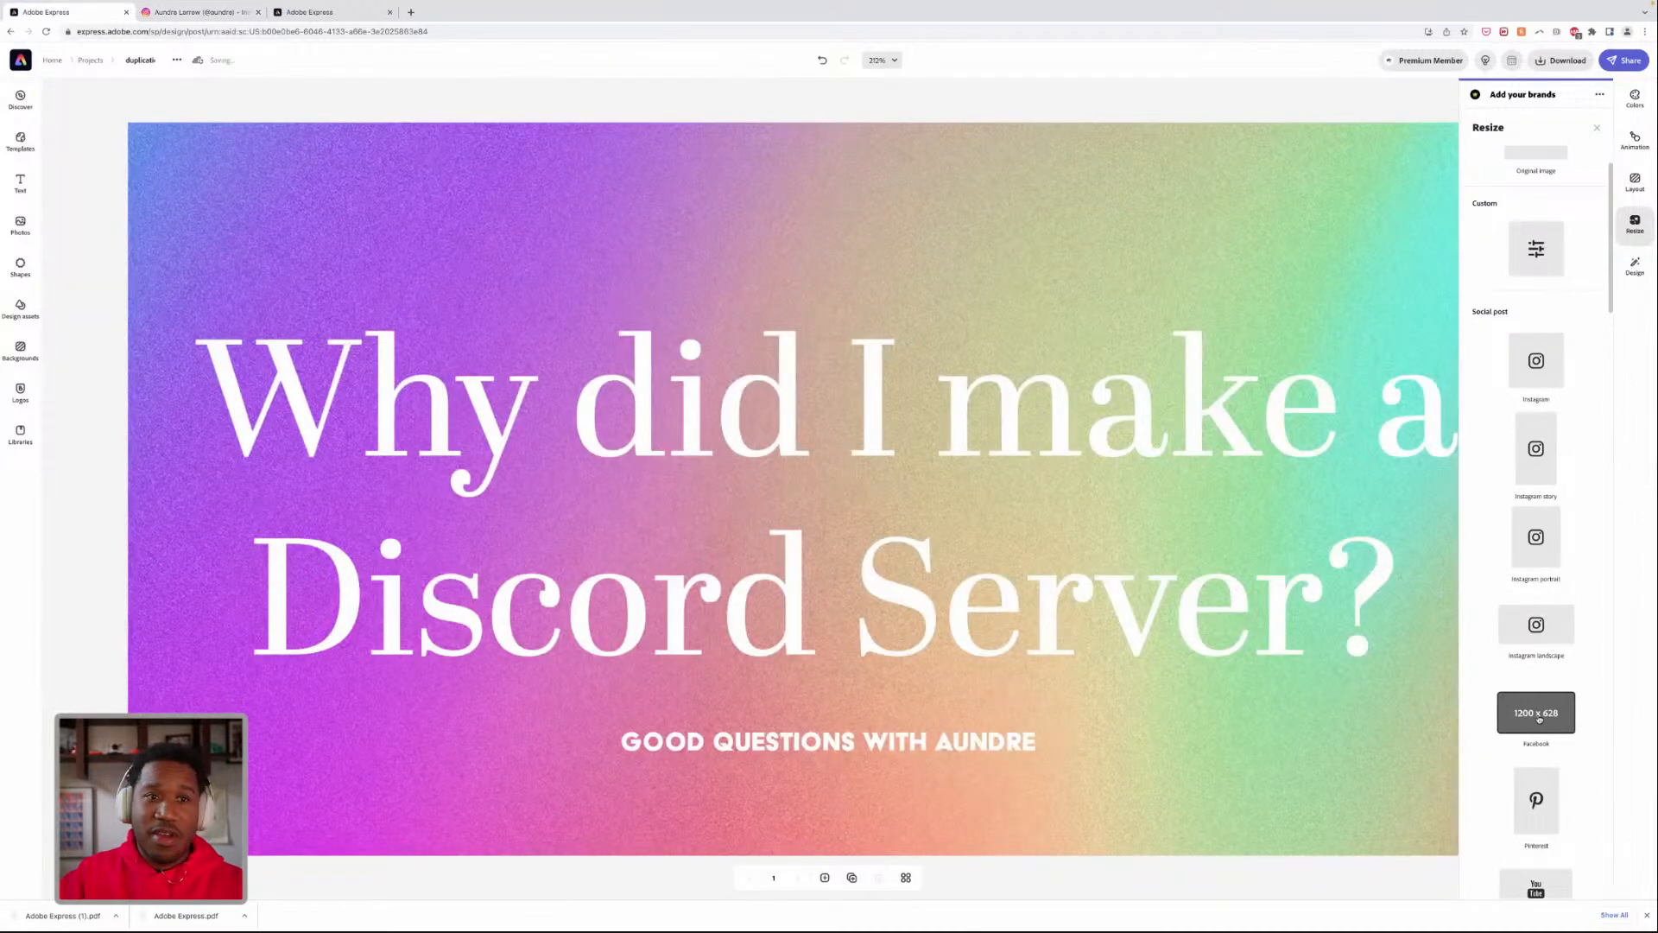
left_click(1537, 624)
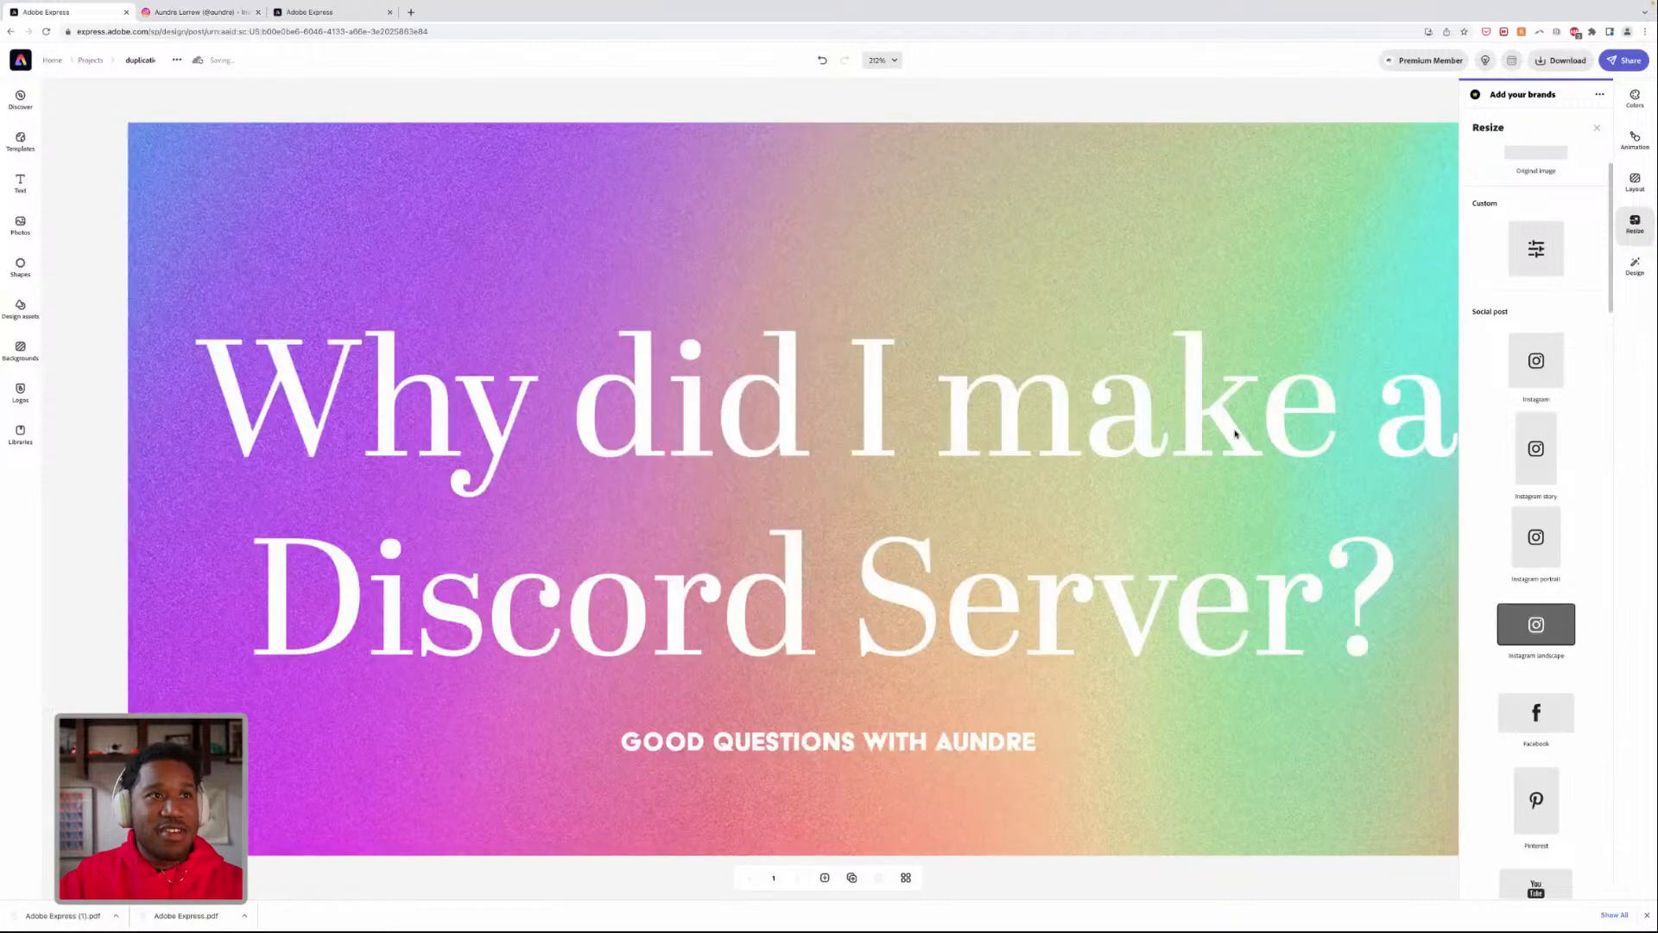
left_click(1235, 432)
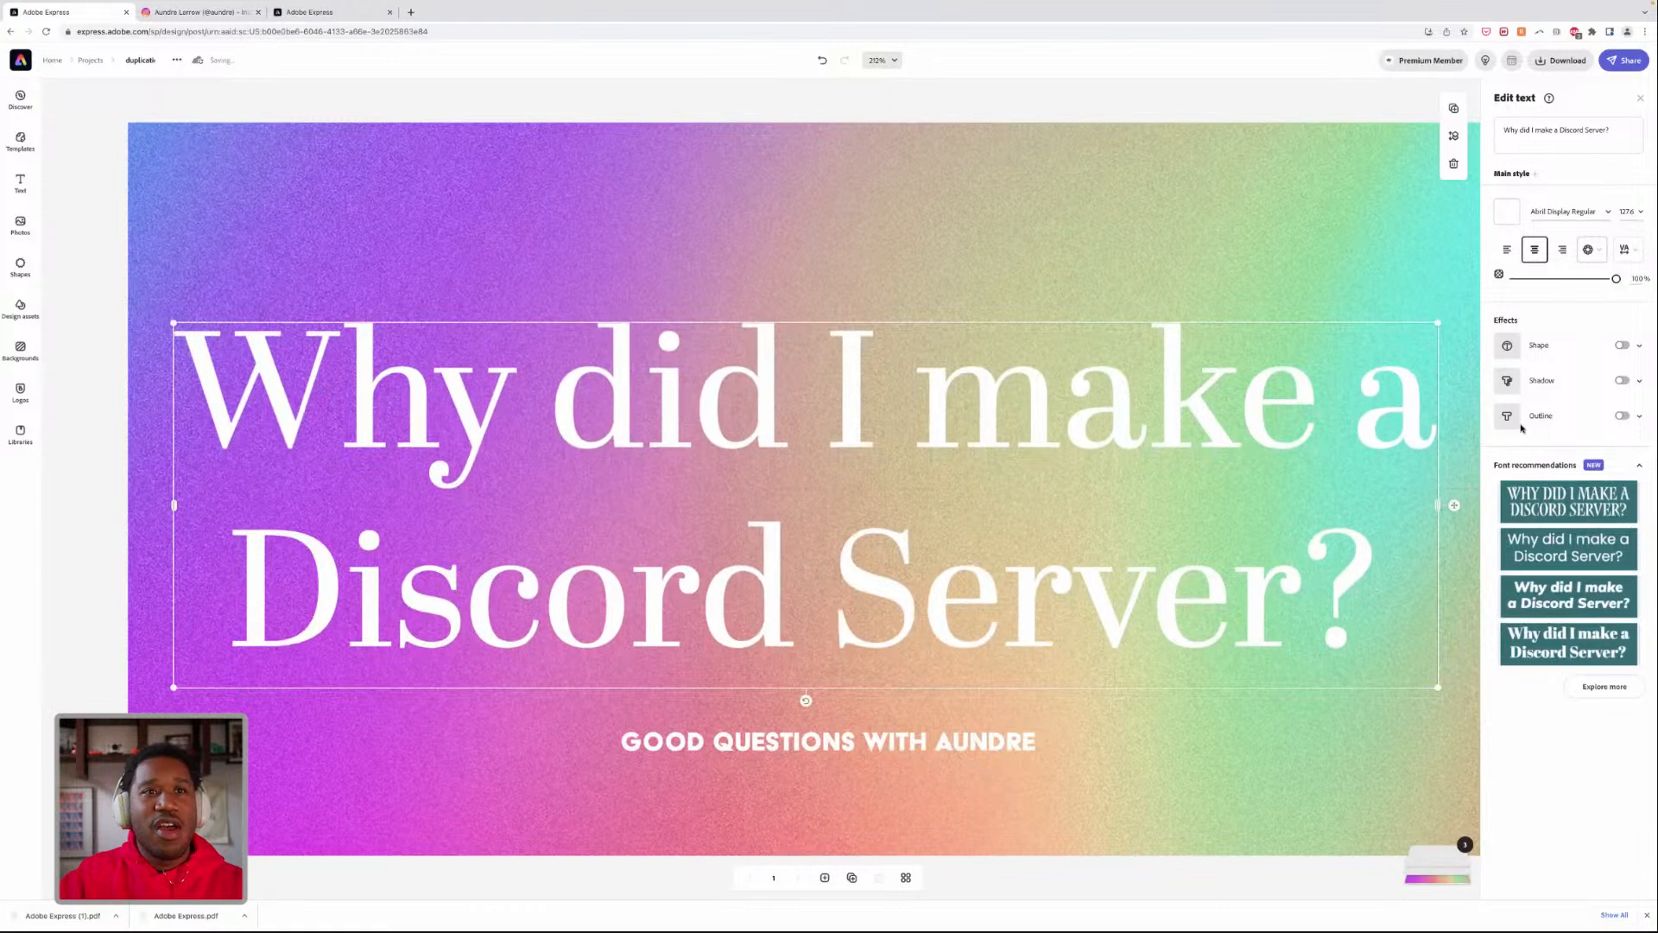
left_click(1640, 97)
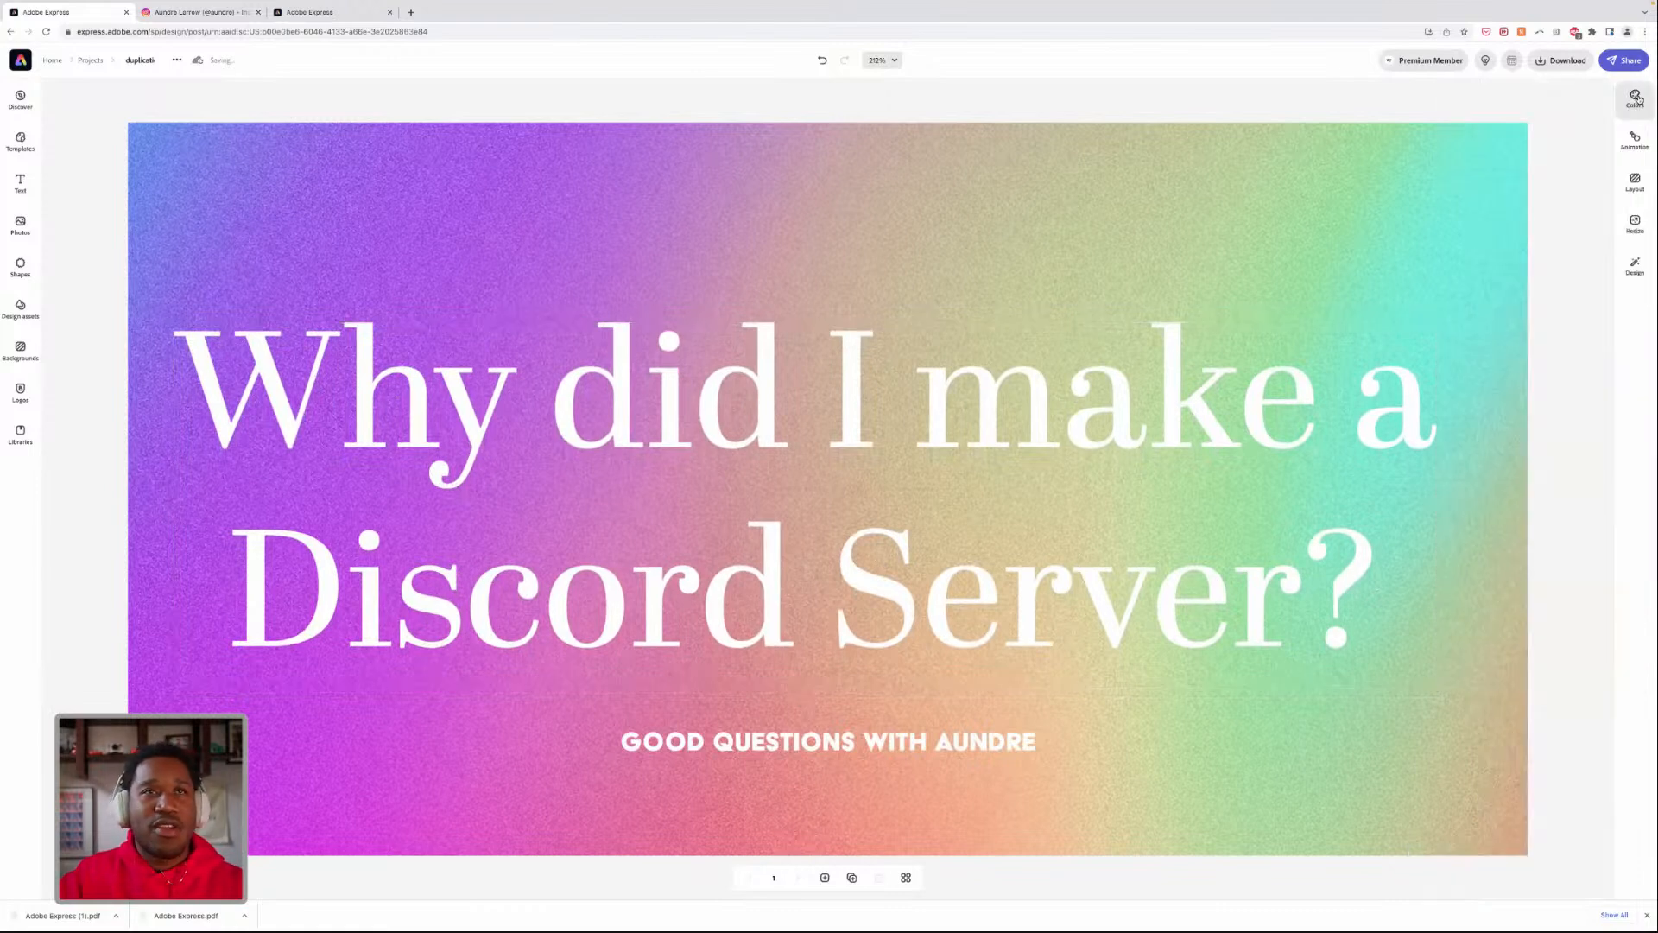
- Resize the design to the YouTube thumbnail format and then to the 1080 x 1920 Snapchat story format
left_click(1634, 223)
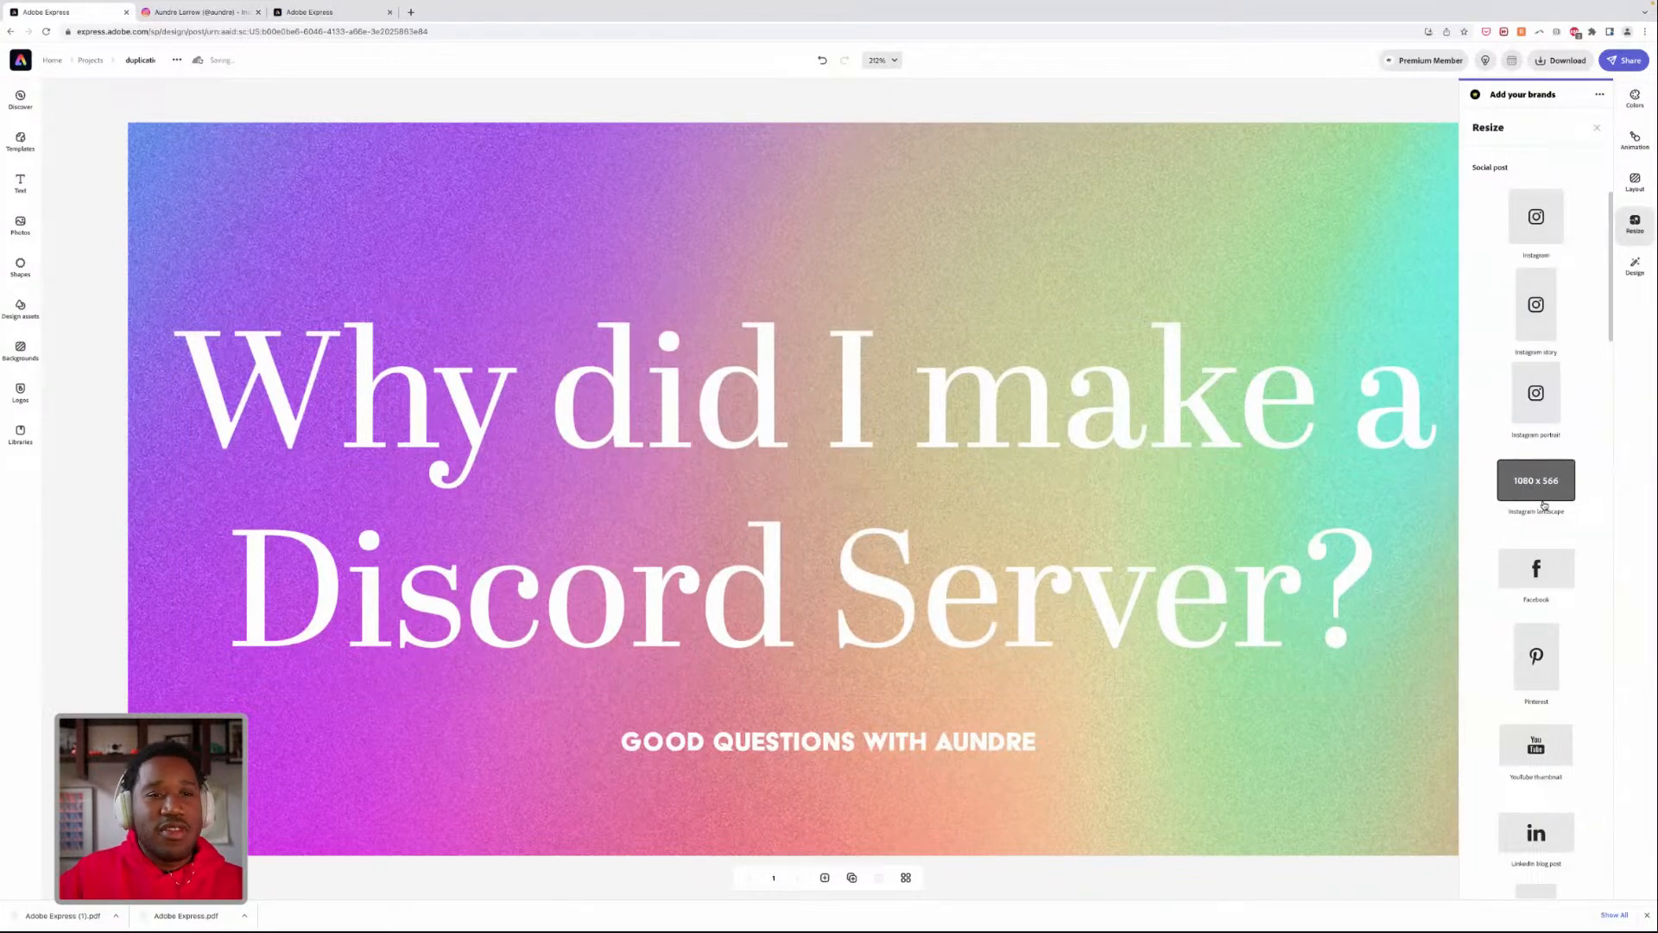
scroll(1543, 511, "down", 3)
left_click(1536, 544)
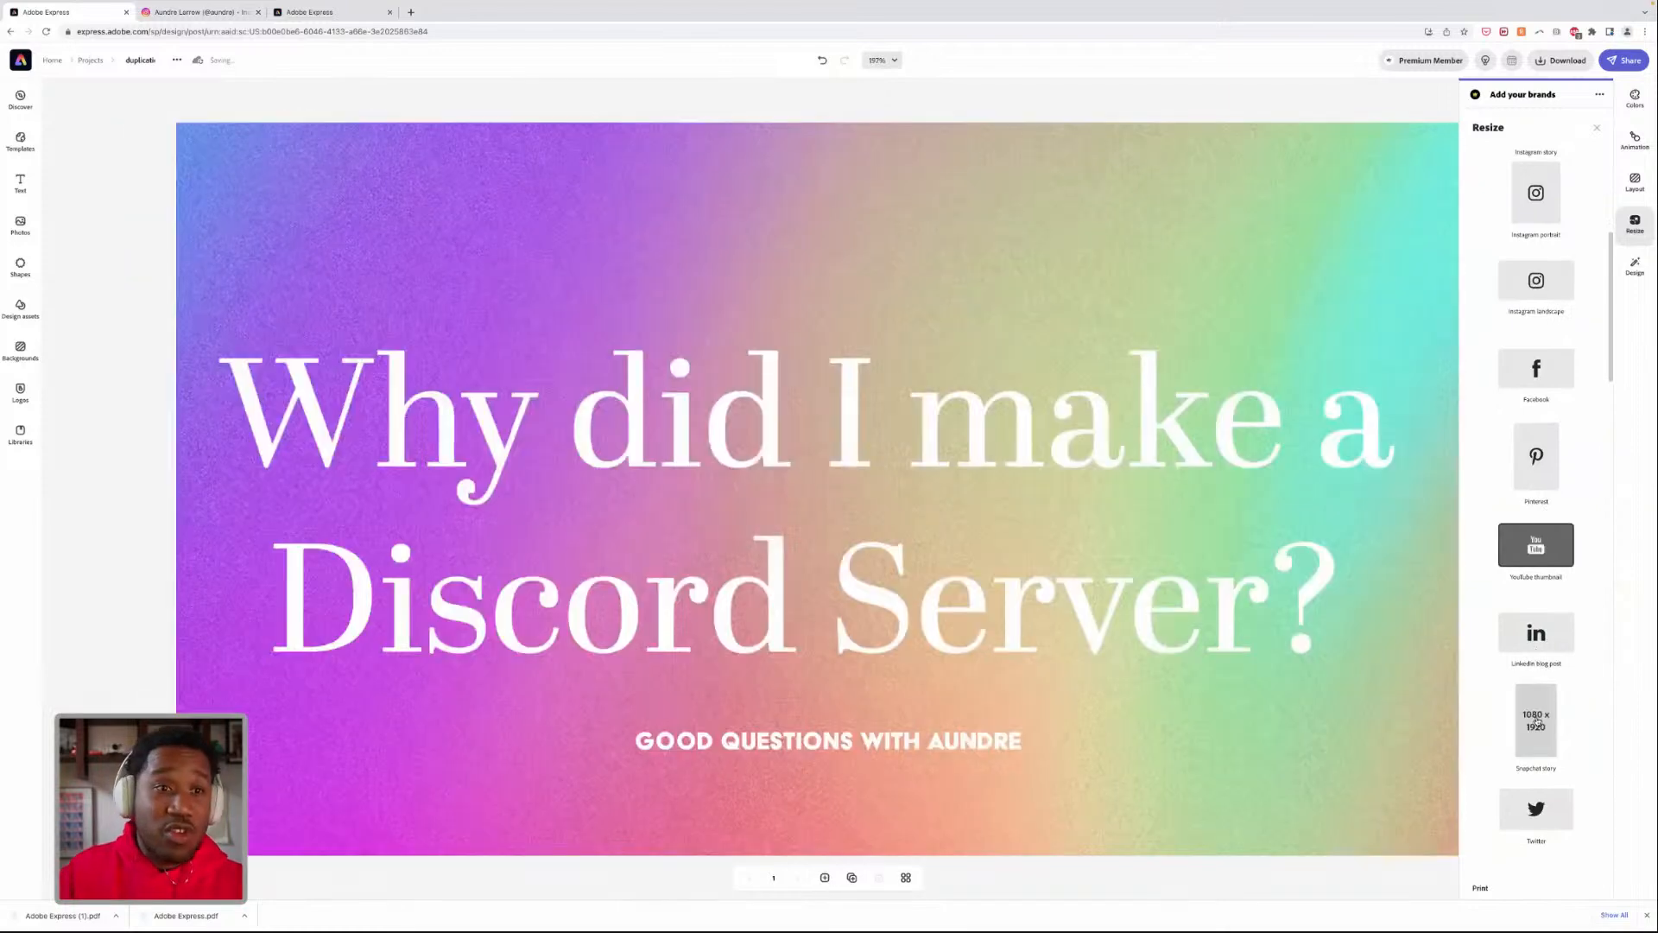
left_click(1536, 722)
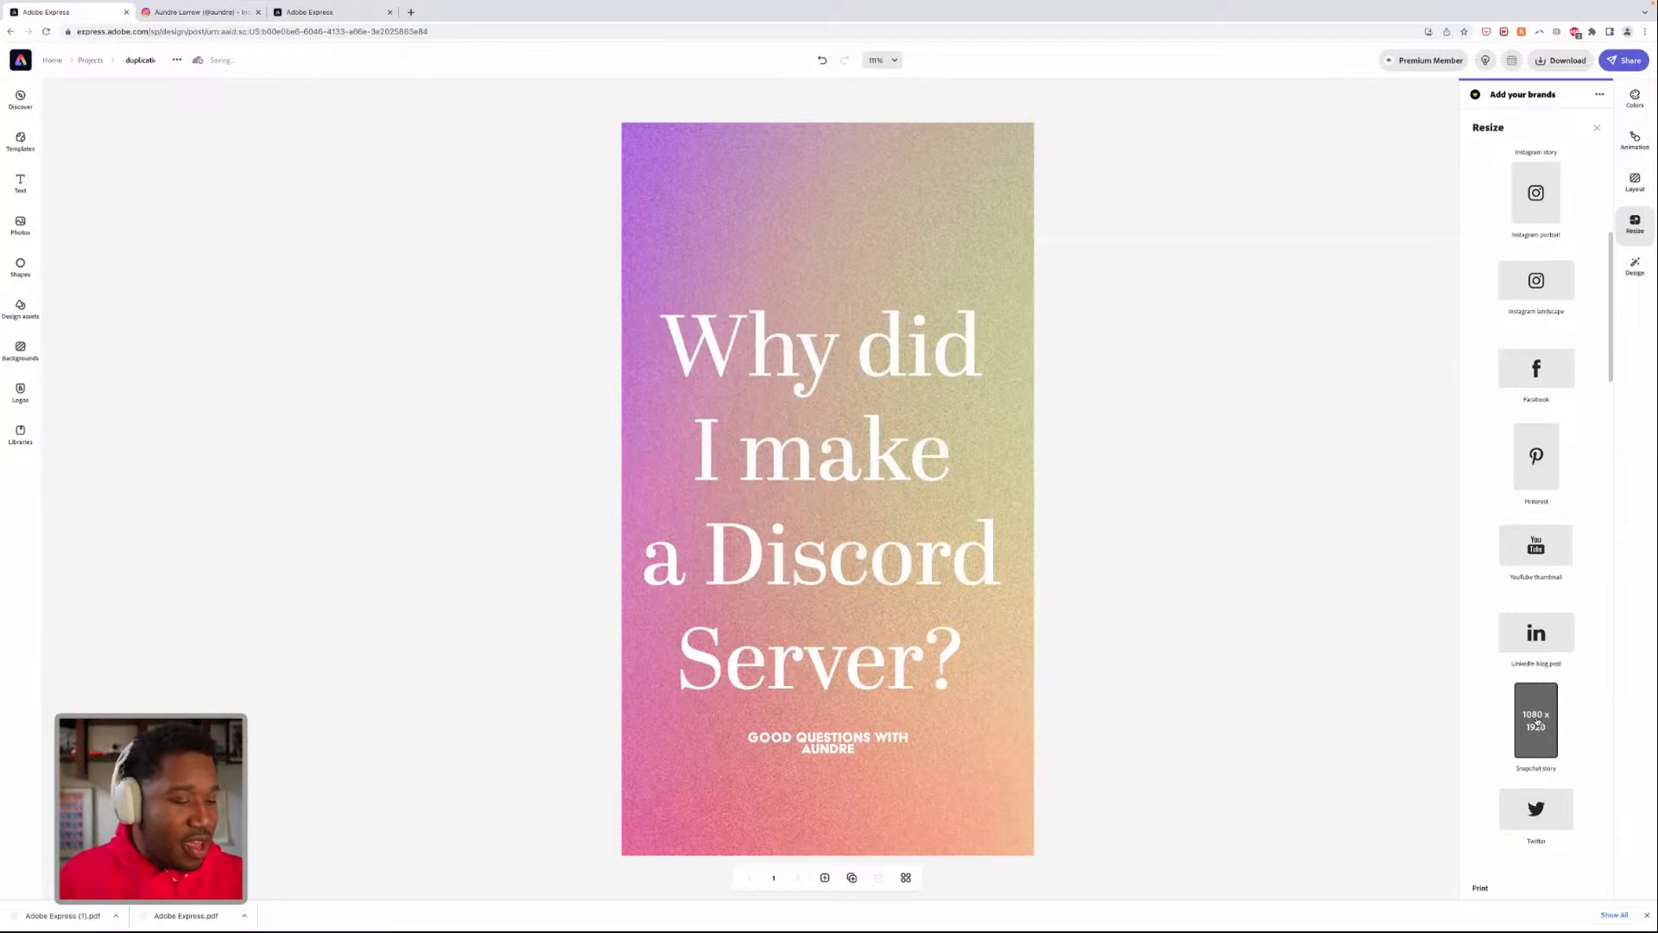
- Switch to Lightroom, look at the community photos in Discover and return to the Adobe Express design
key("ctrl+Left")
key("ctrl+Right")
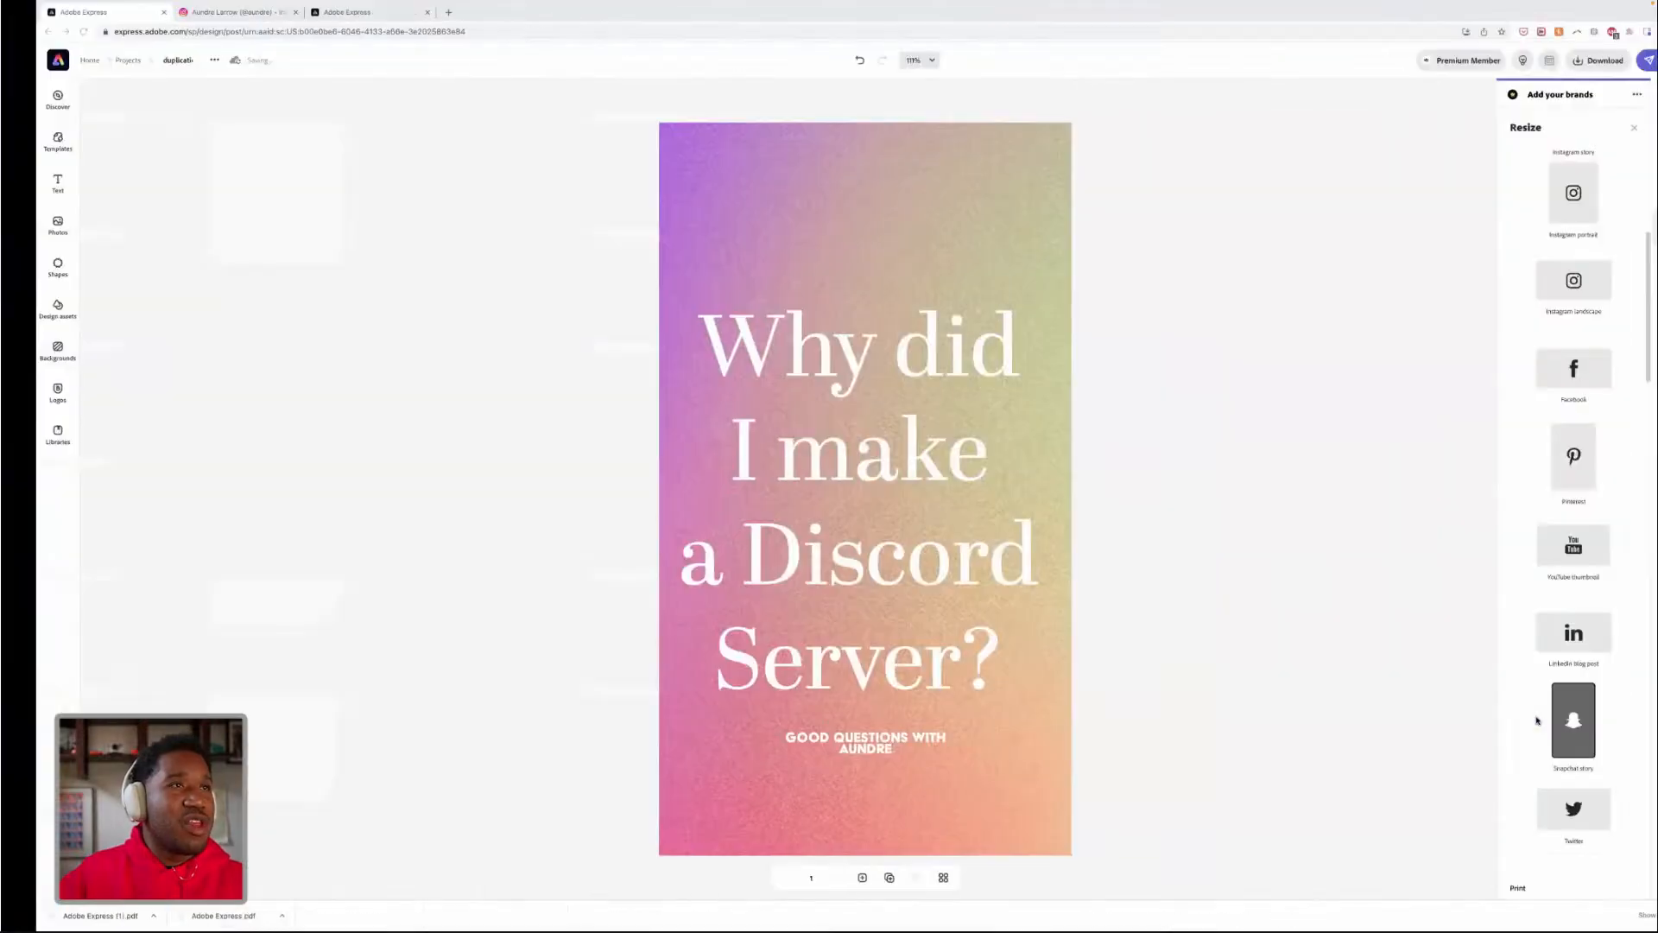
key("ctrl+Right")
key("ctrl+Right")
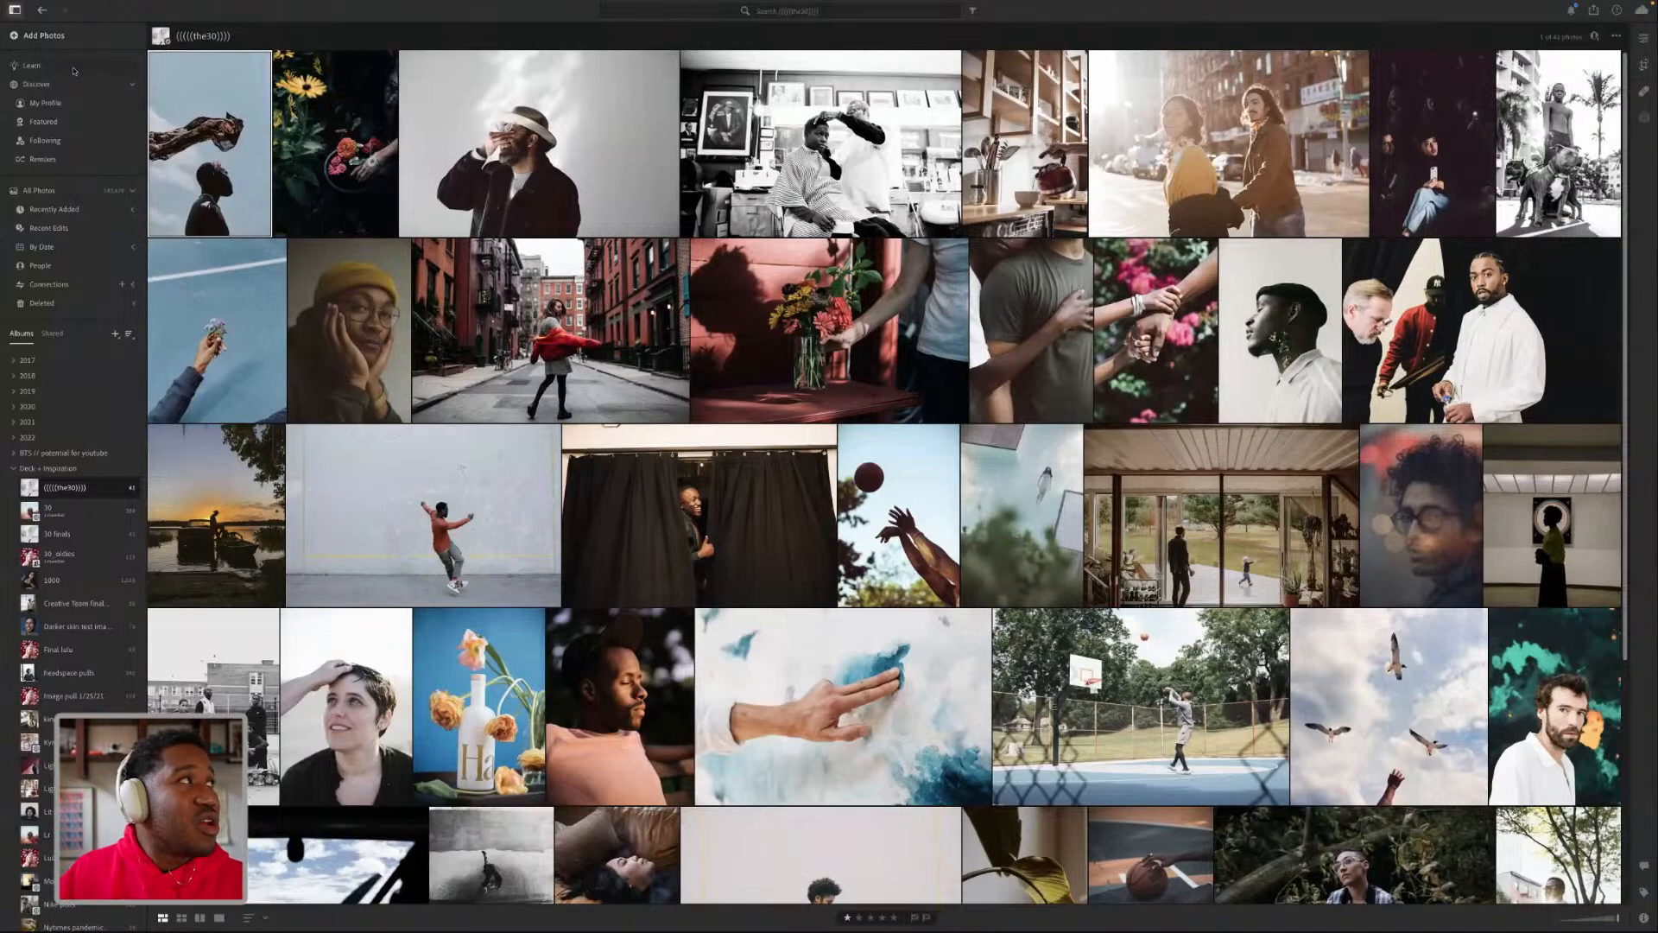
left_click(74, 71)
left_click(62, 84)
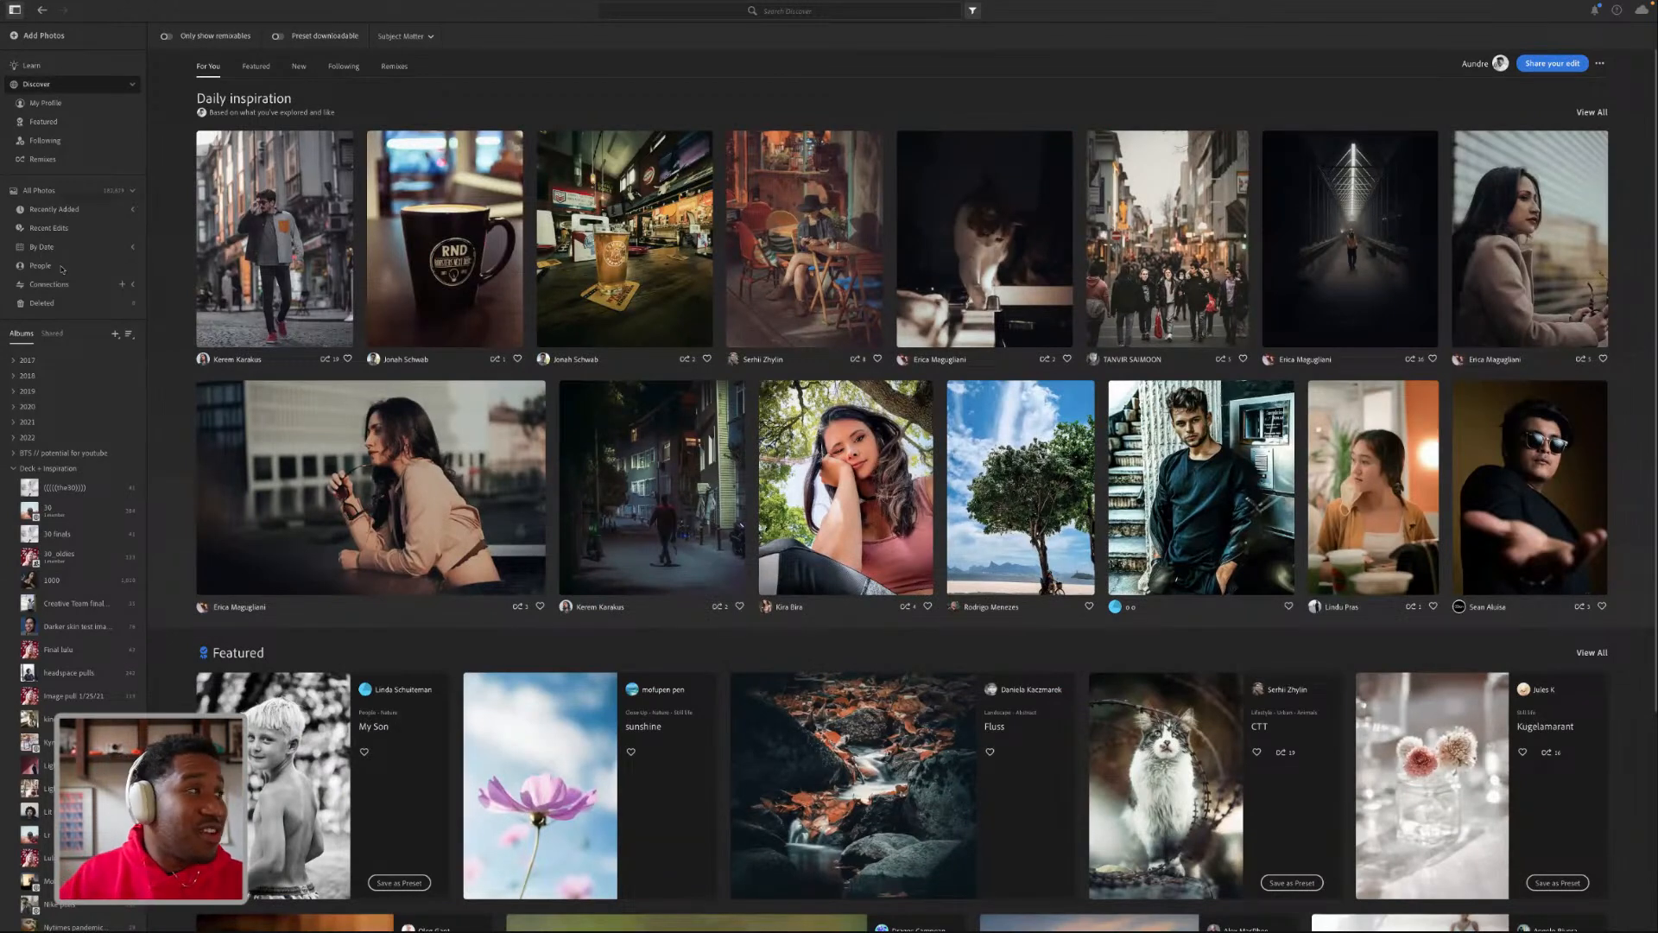
key("ctrl+Left")
key("ctrl+Left")
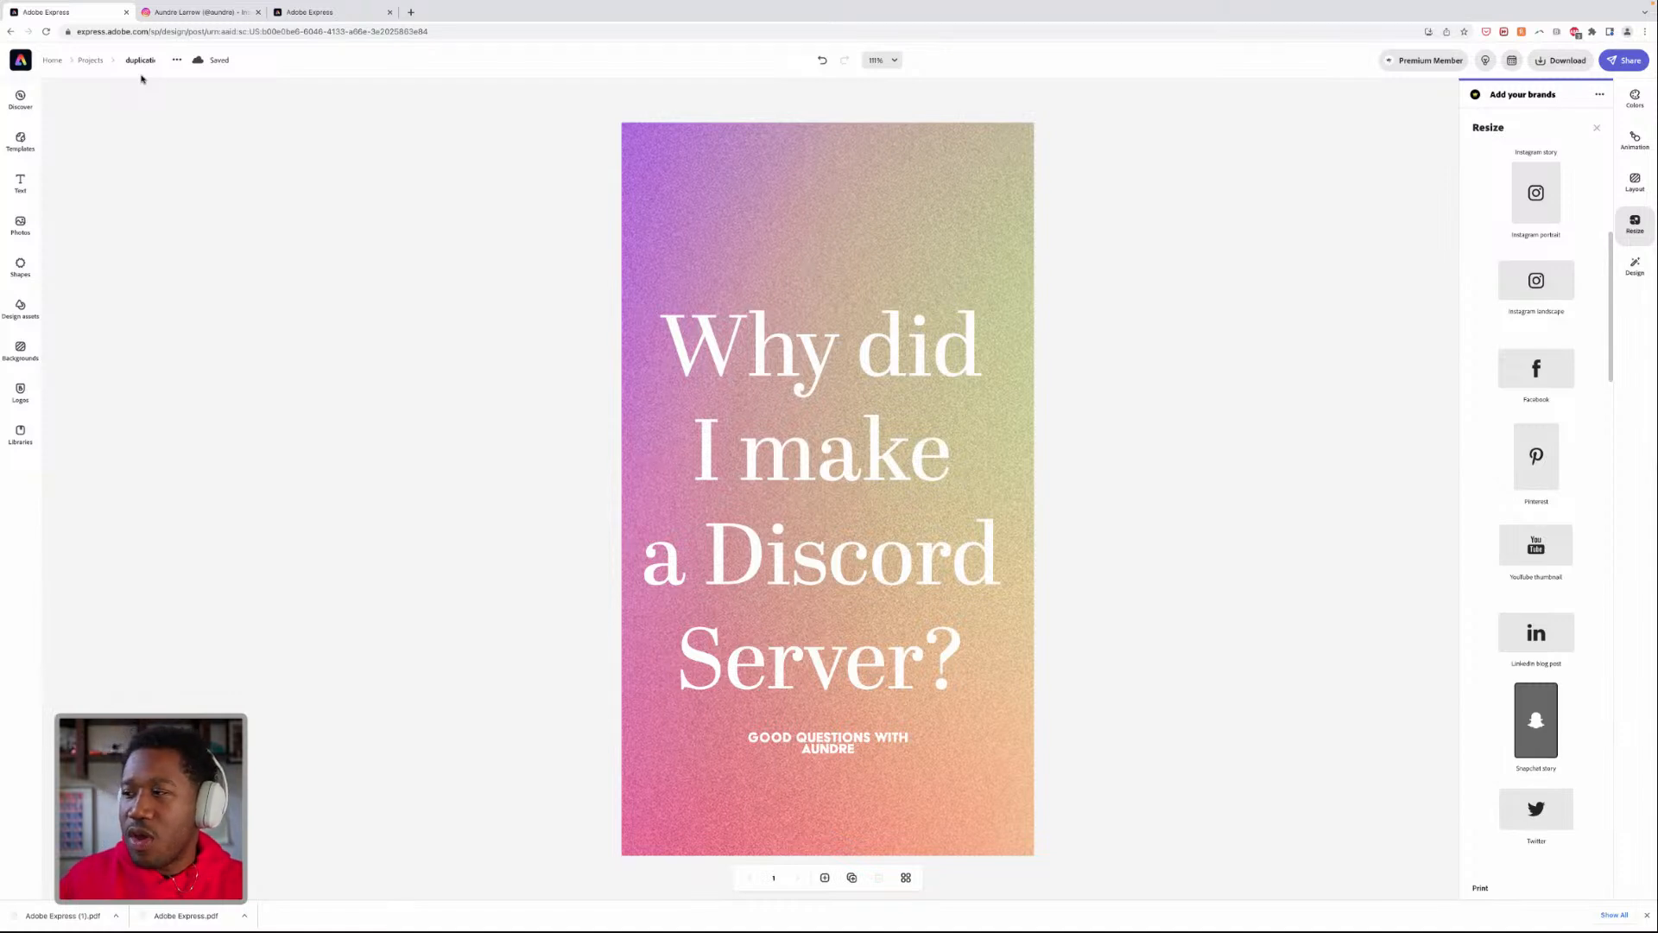
- Return to the Adobe Express home page and open the Generate QR code quick action, ready for a website URL
left_click(21, 60)
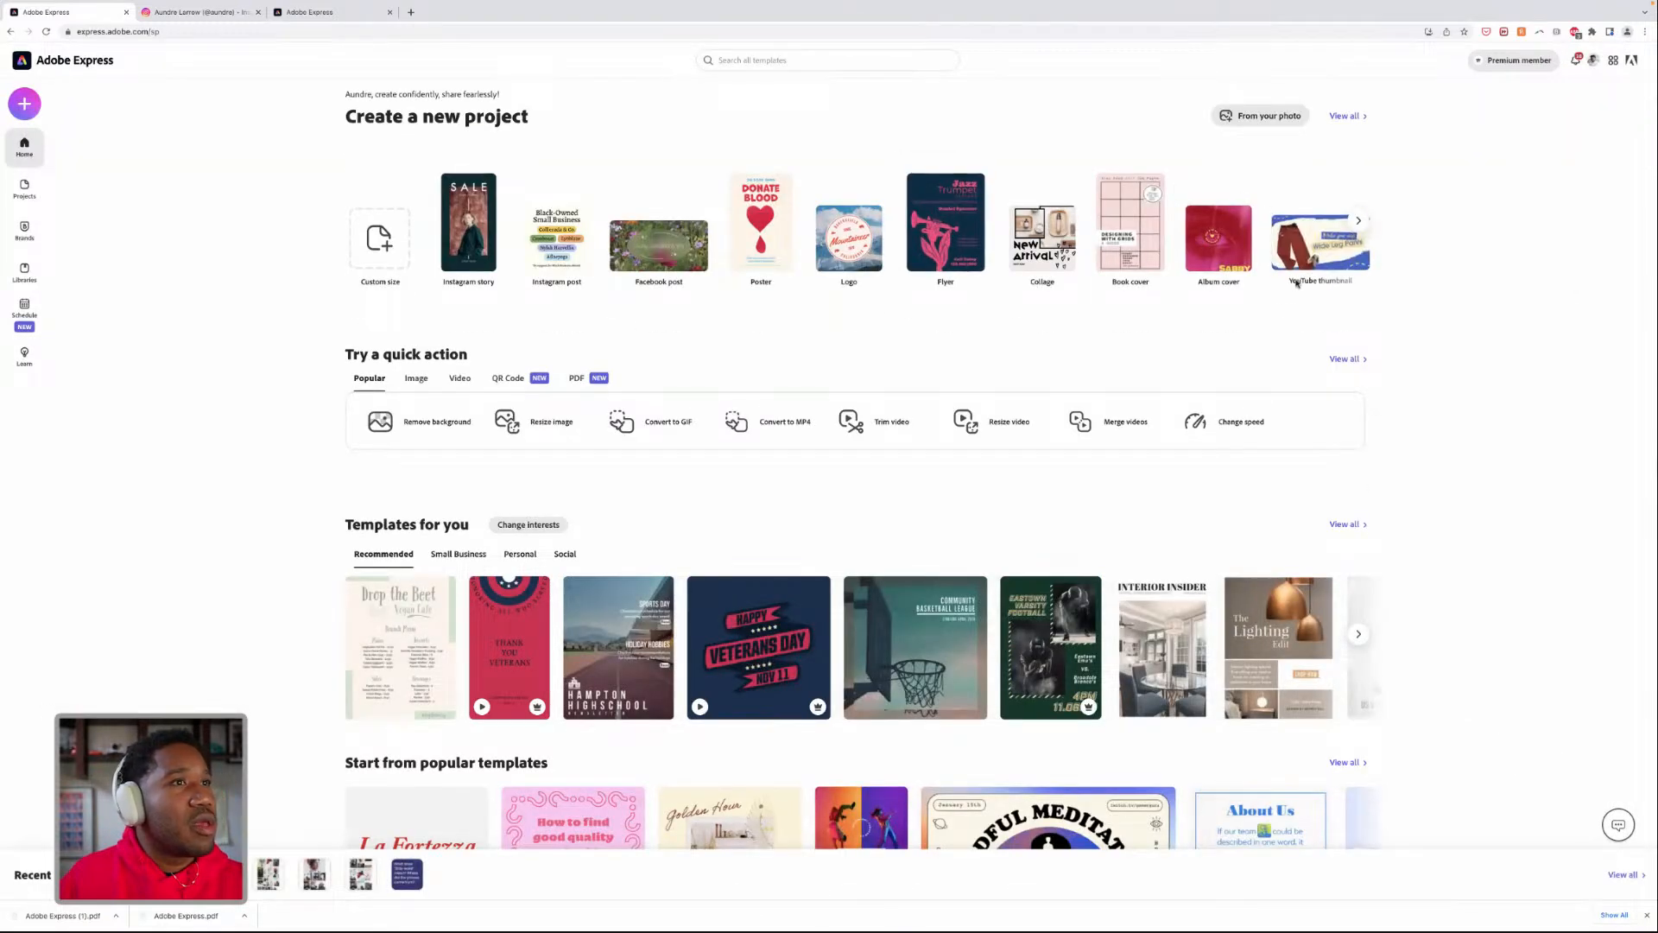
left_click(511, 383)
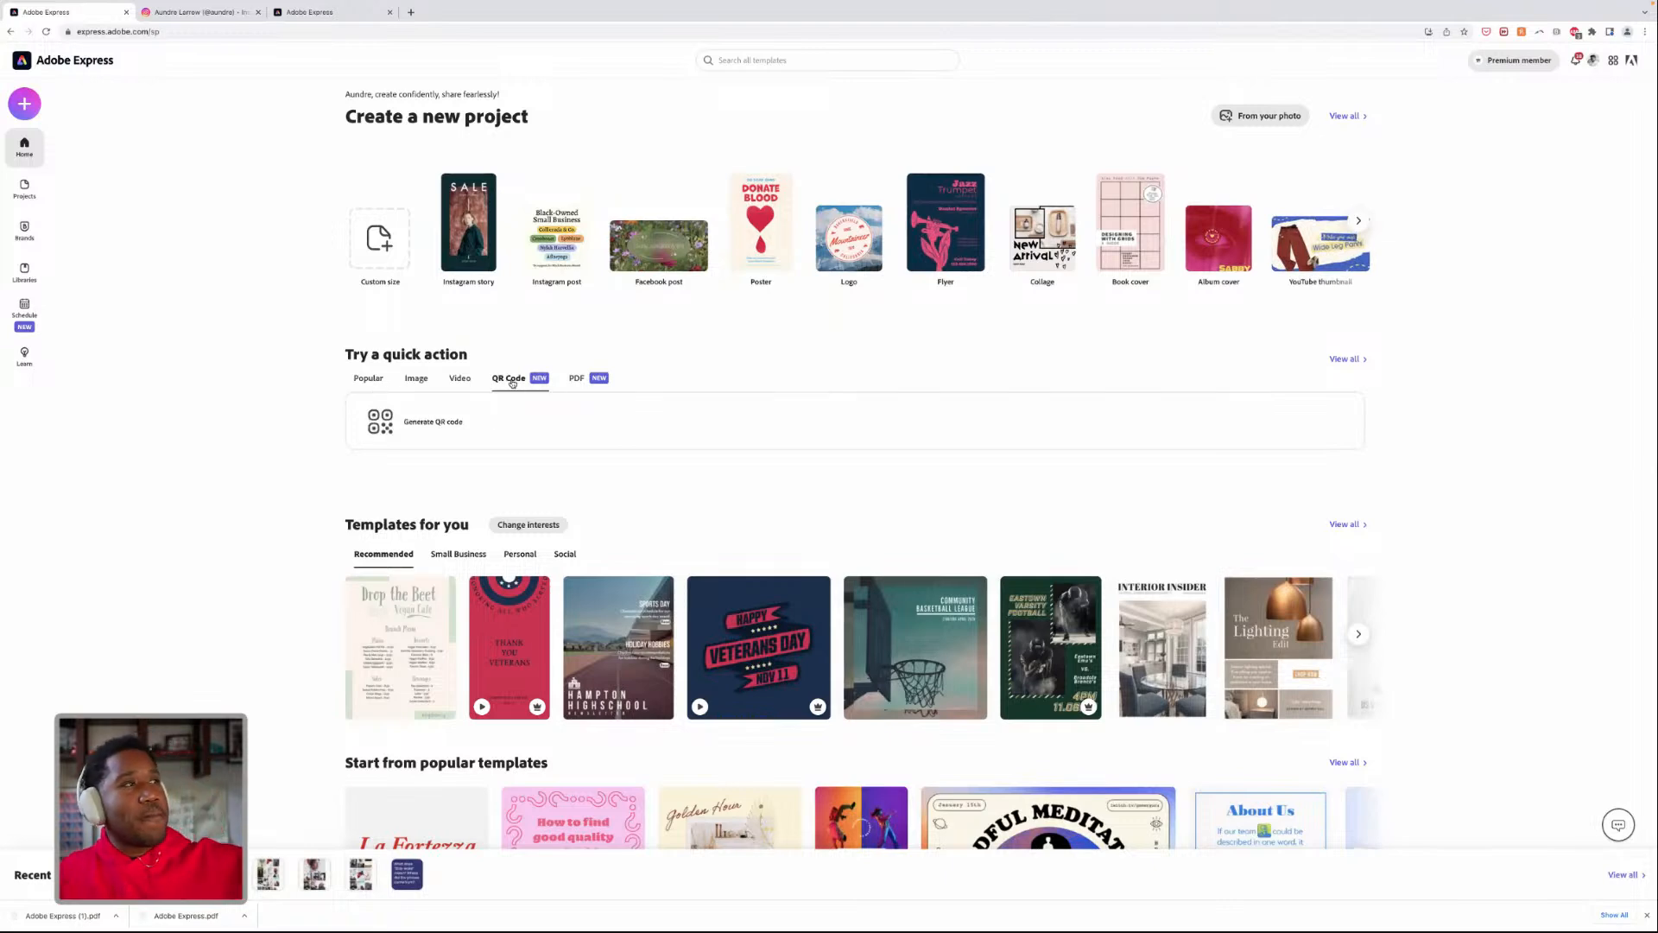
left_click(423, 422)
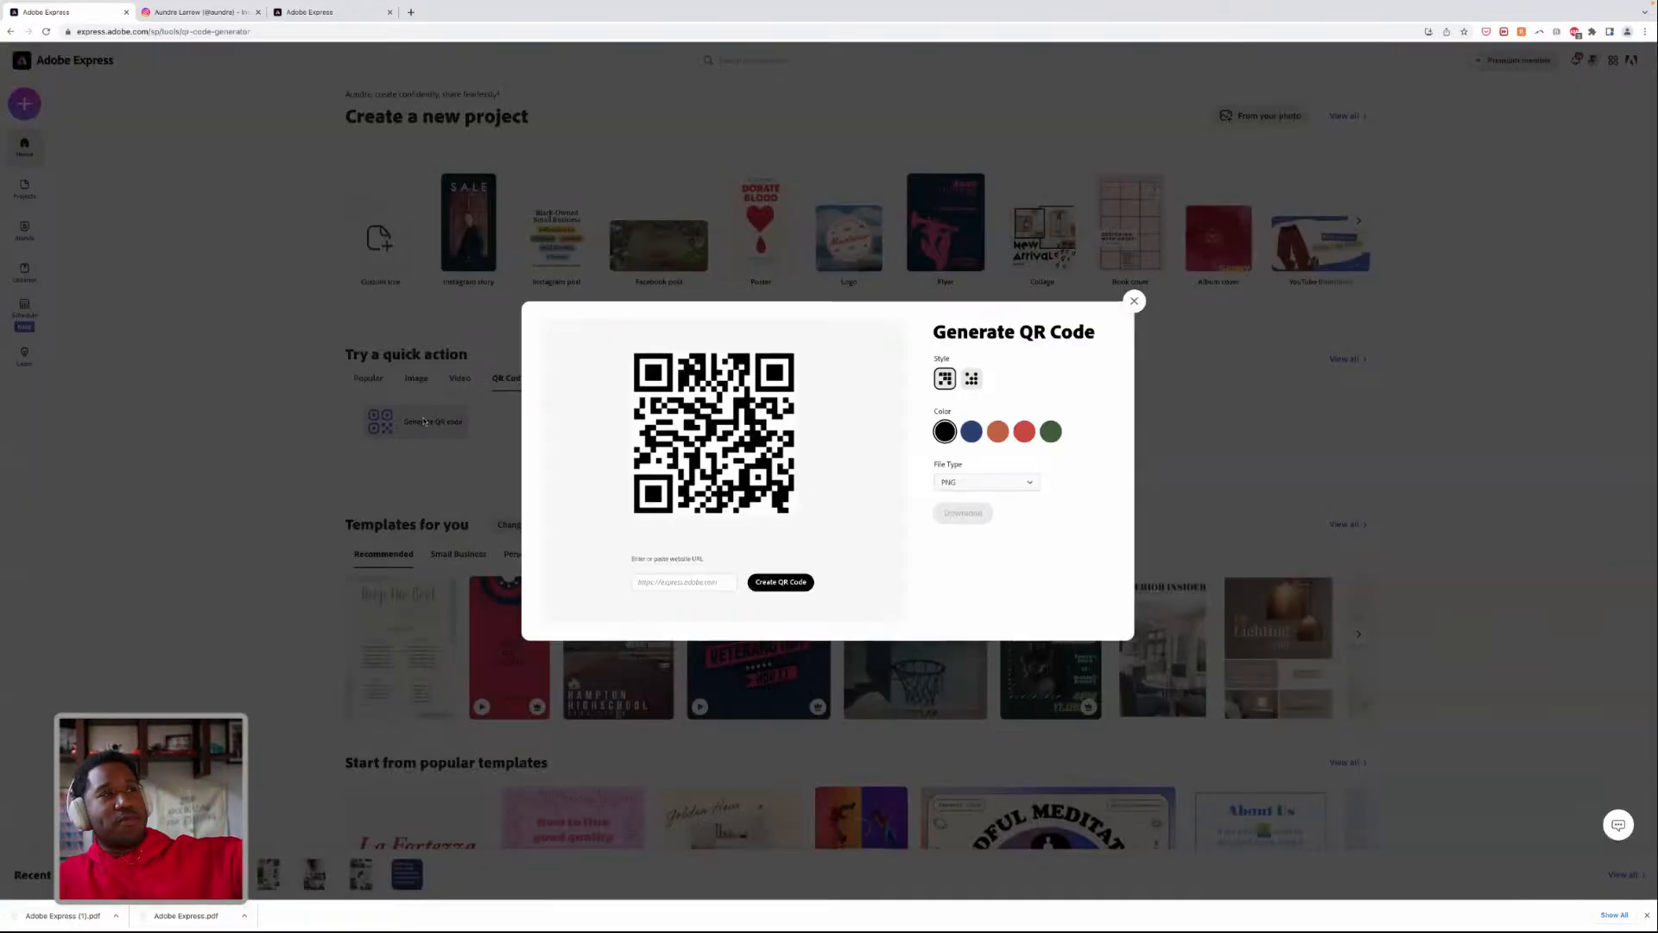
left_click(694, 579)
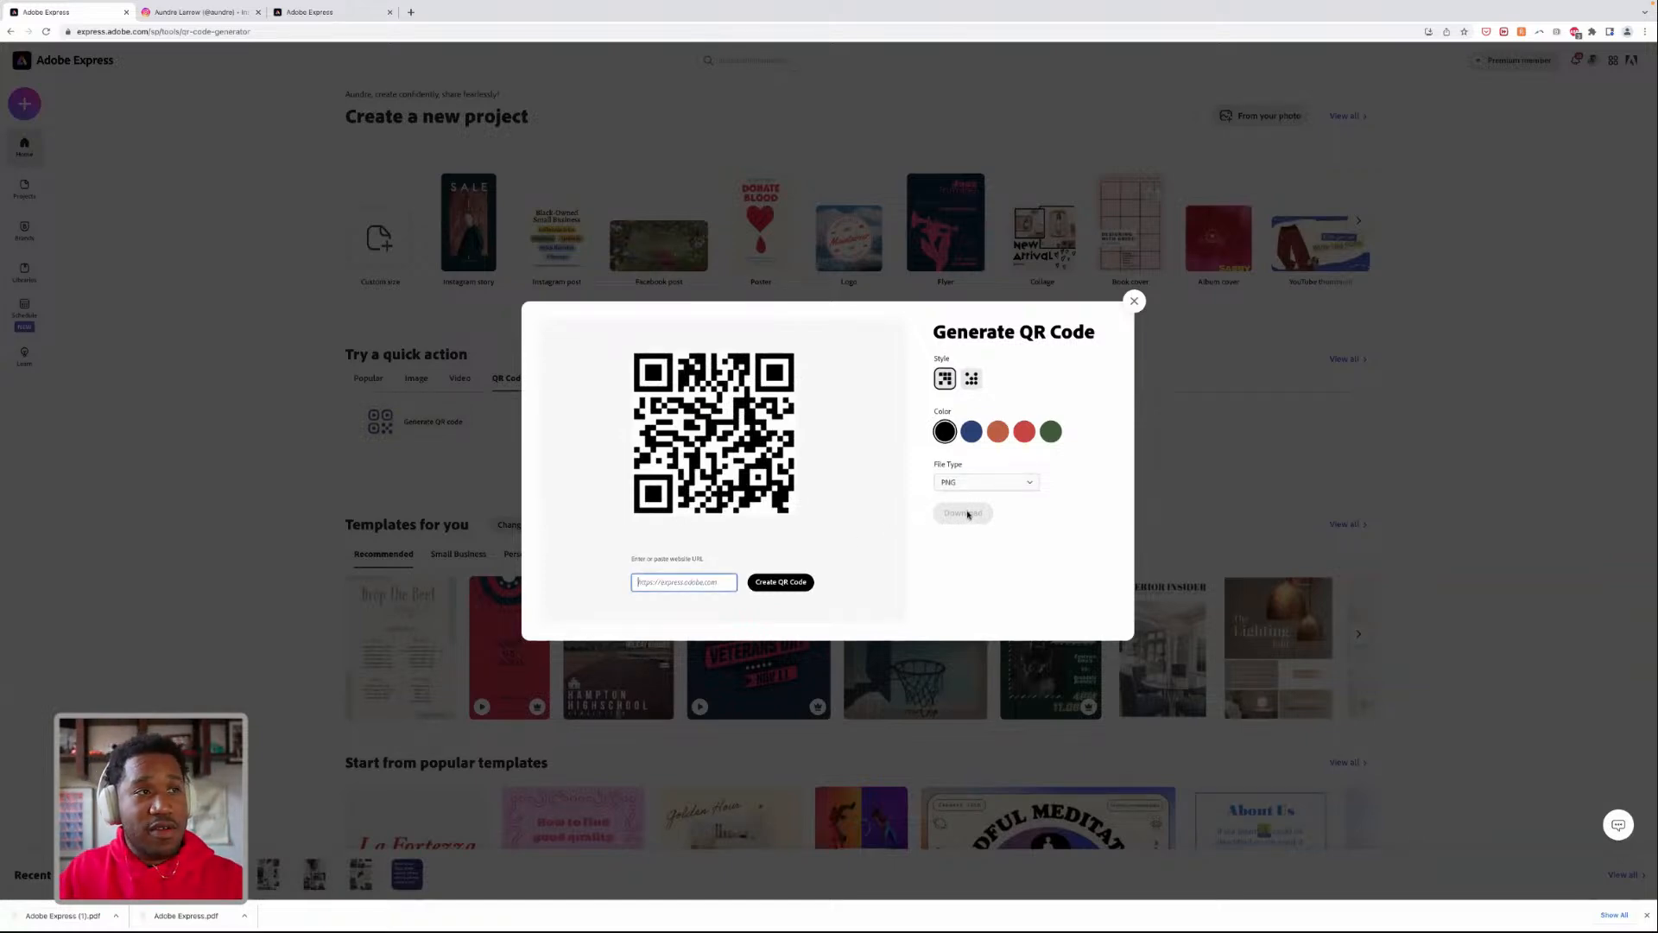
left_click(971, 431)
left_click(997, 431)
left_click(650, 580)
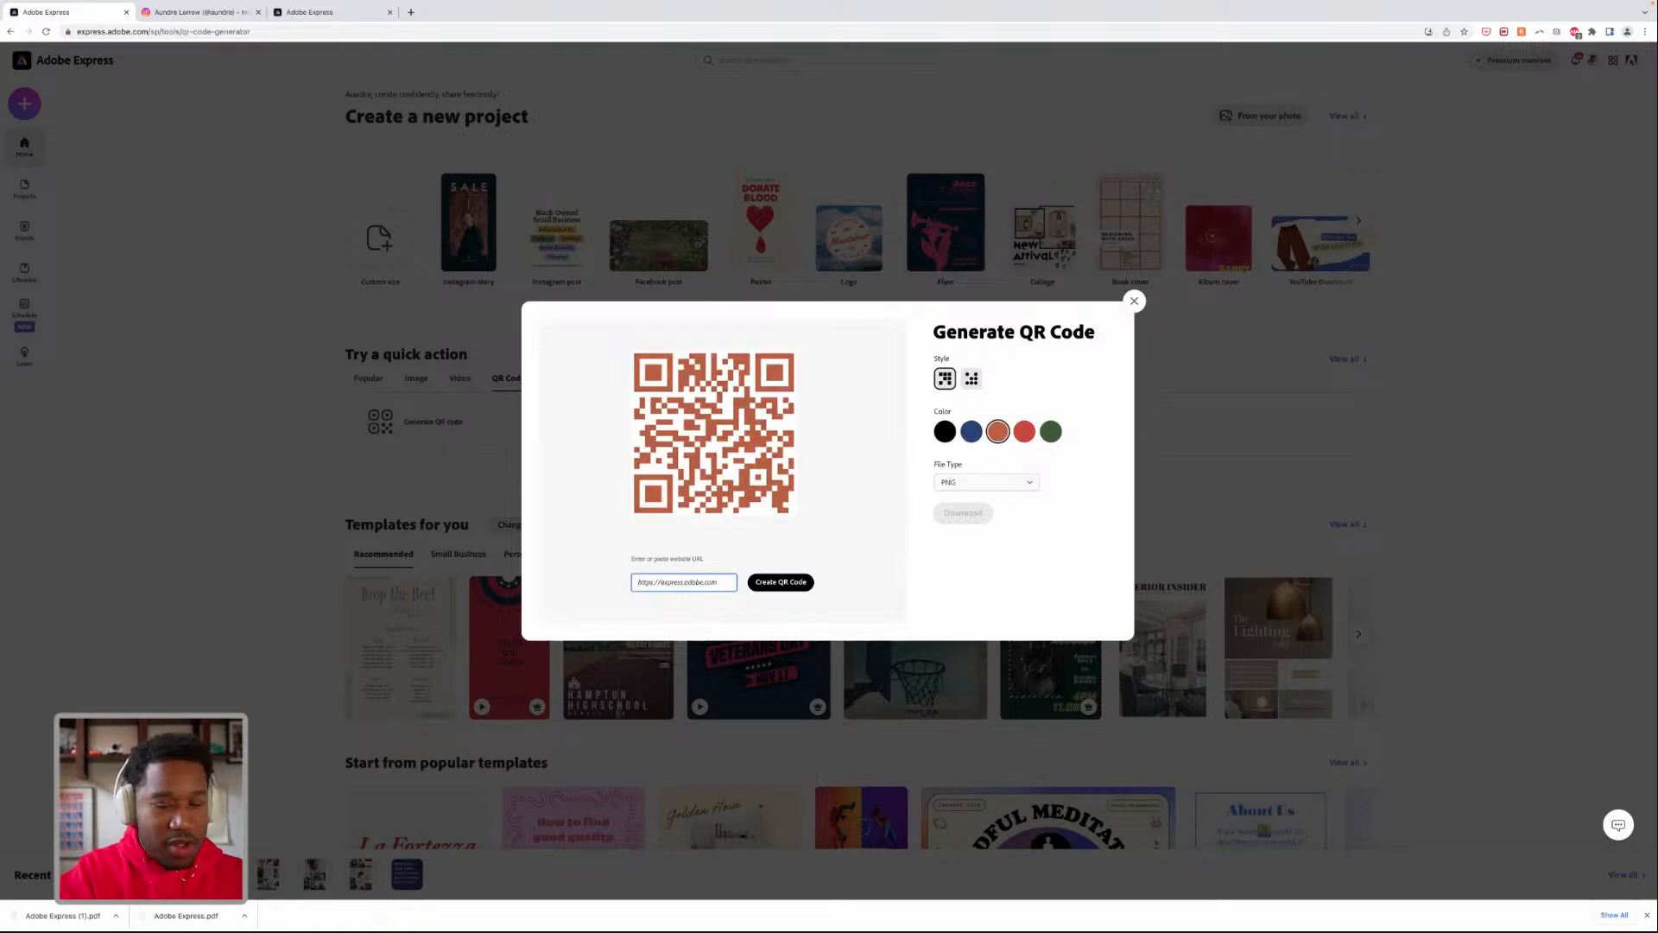
left_click(783, 585)
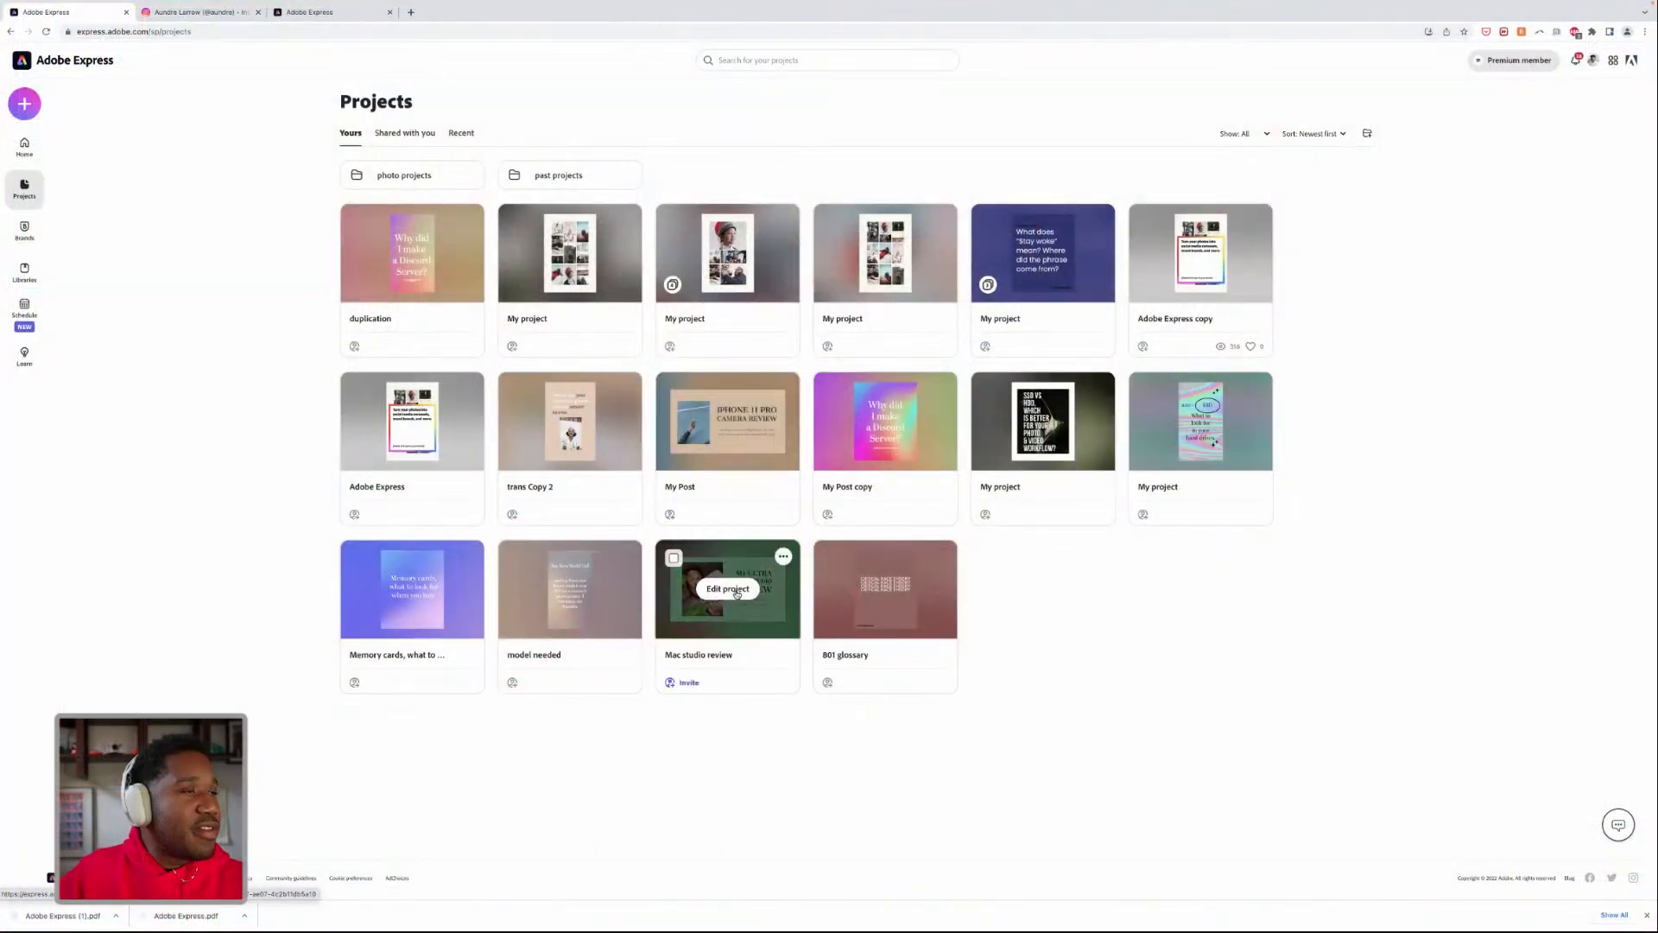
- Open the Mac studio review project, look at publishing it to Instagram through the content scheduler, and return to the design
left_click(737, 591)
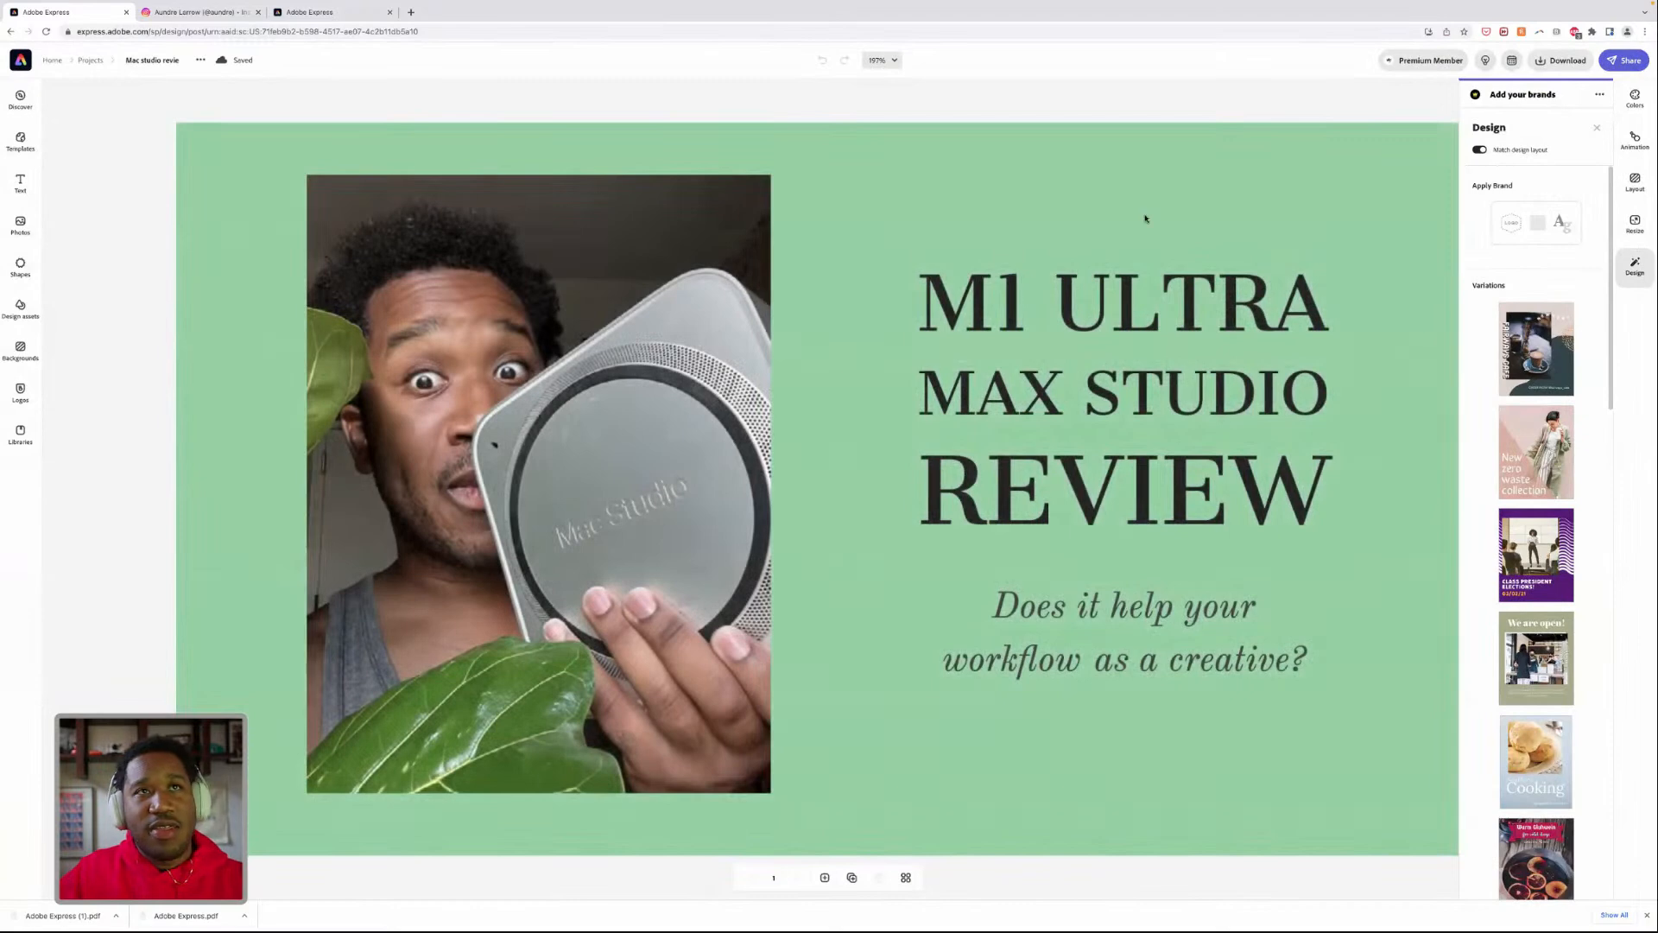
left_click(1617, 62)
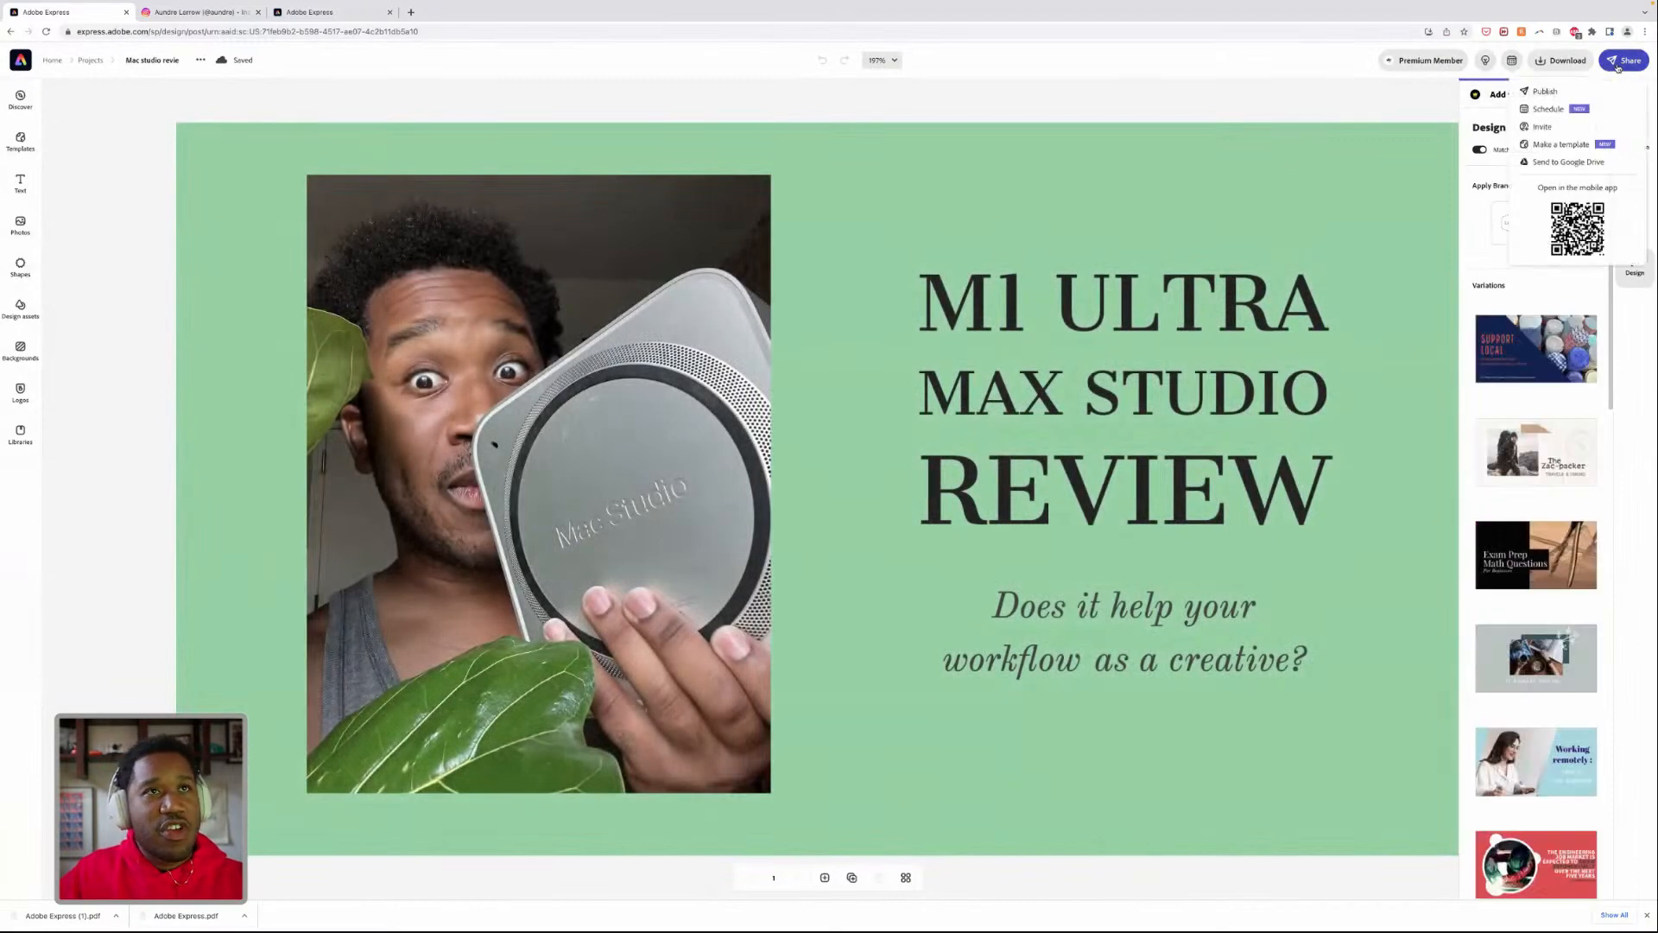
left_click(1563, 92)
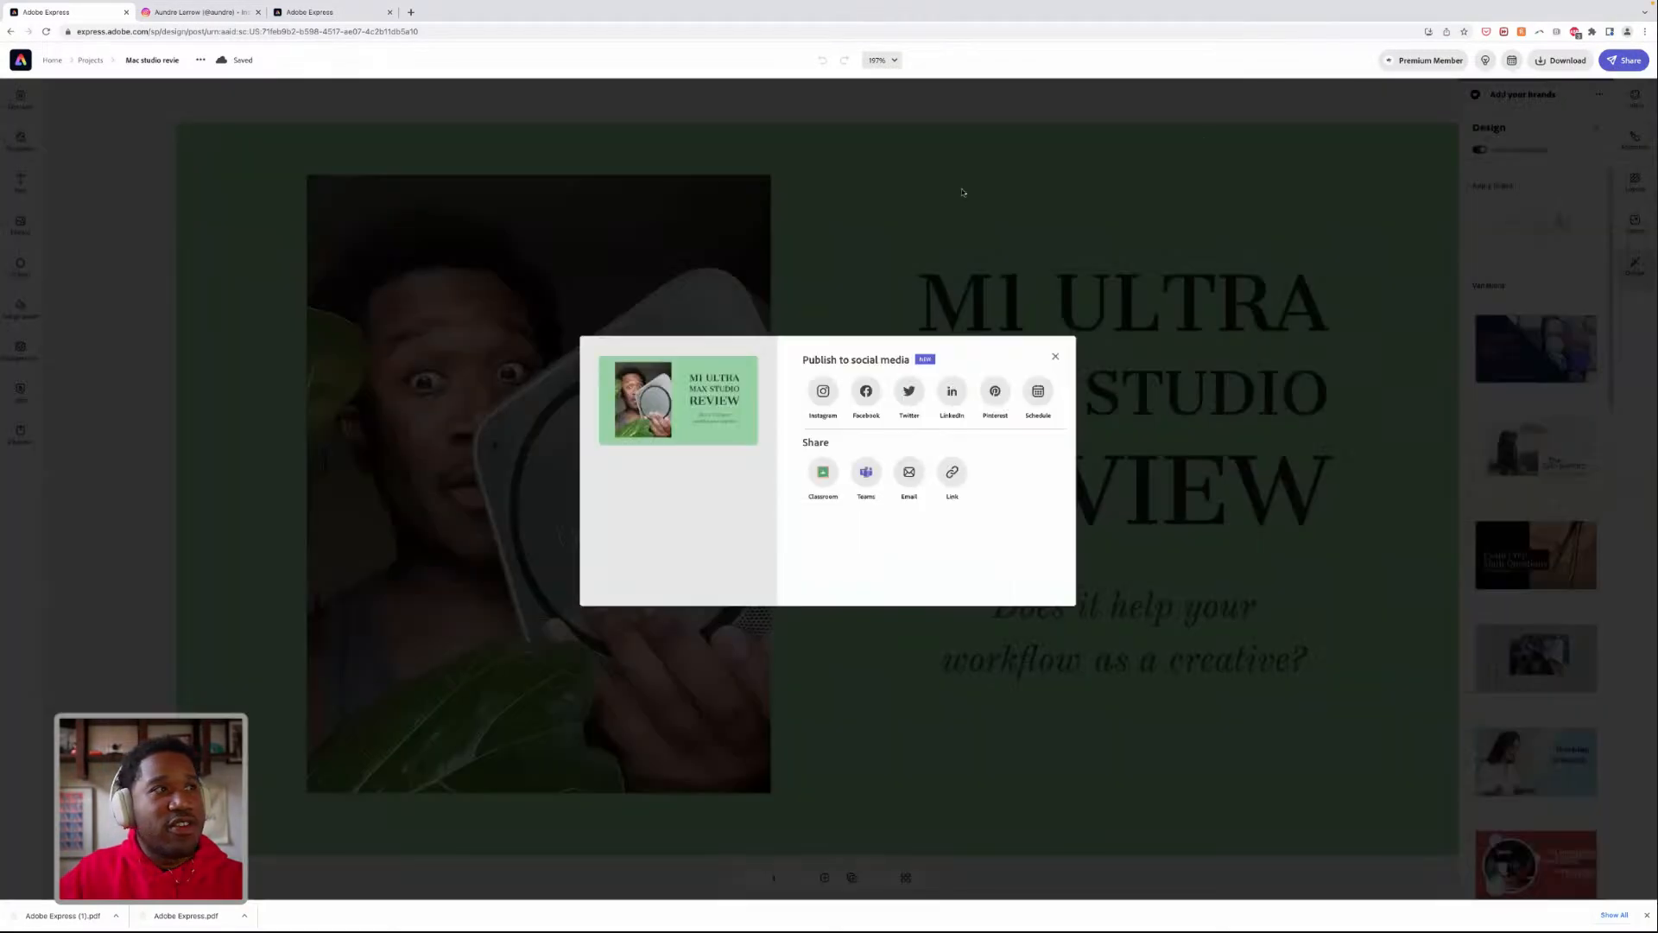
left_click(829, 393)
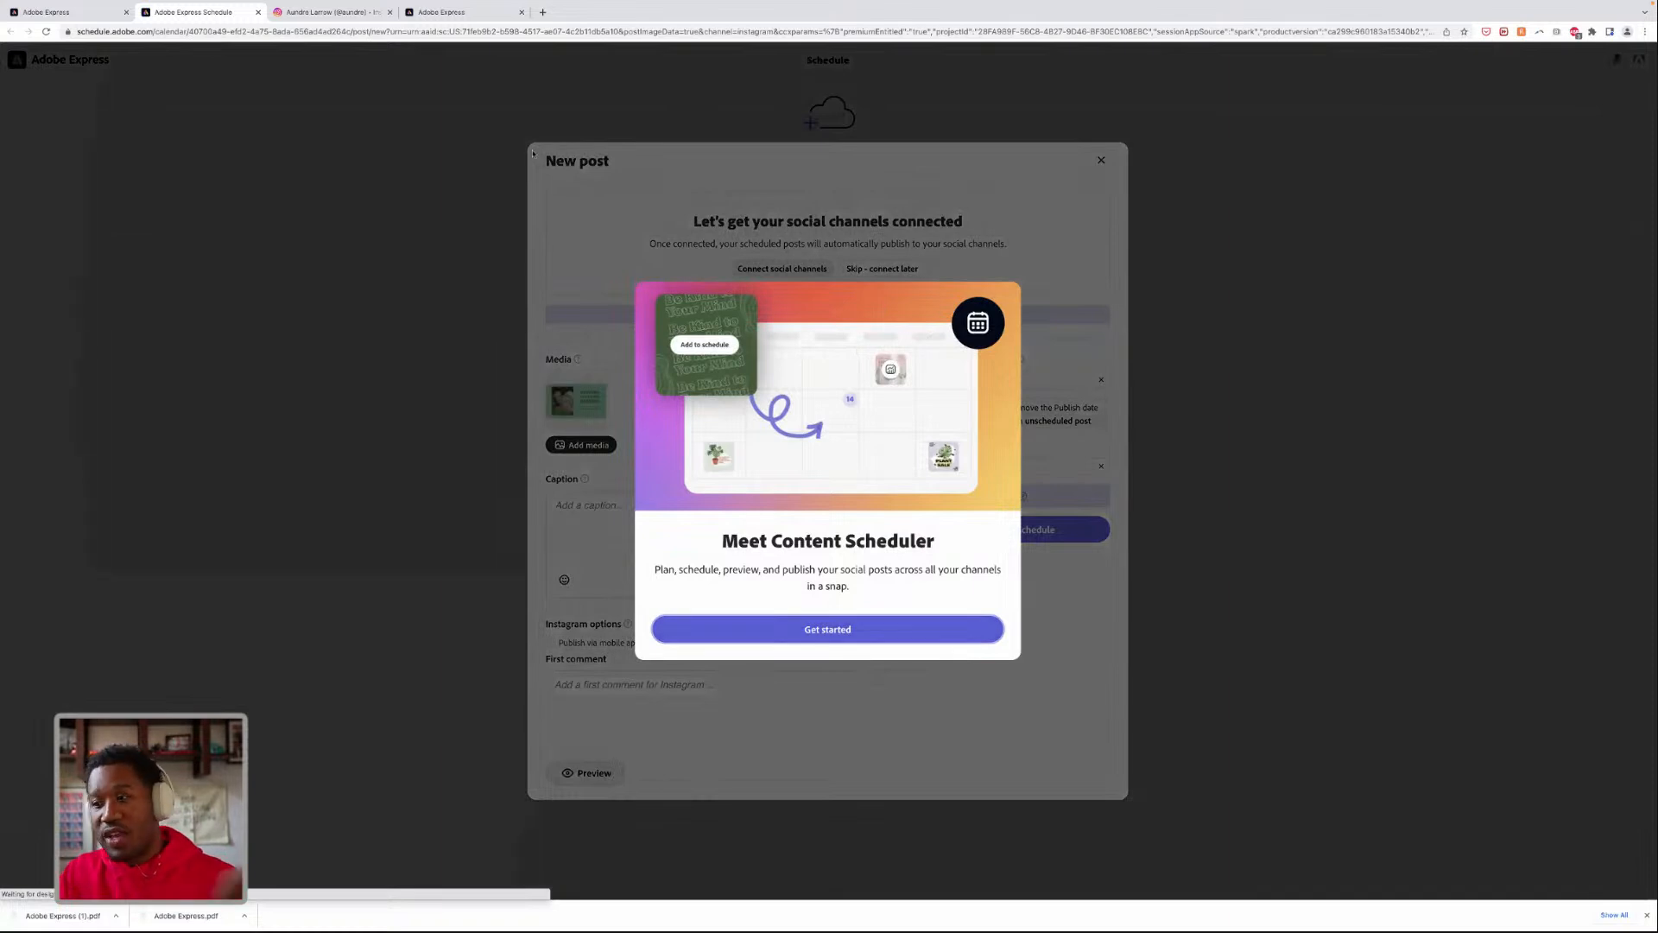
left_click(257, 12)
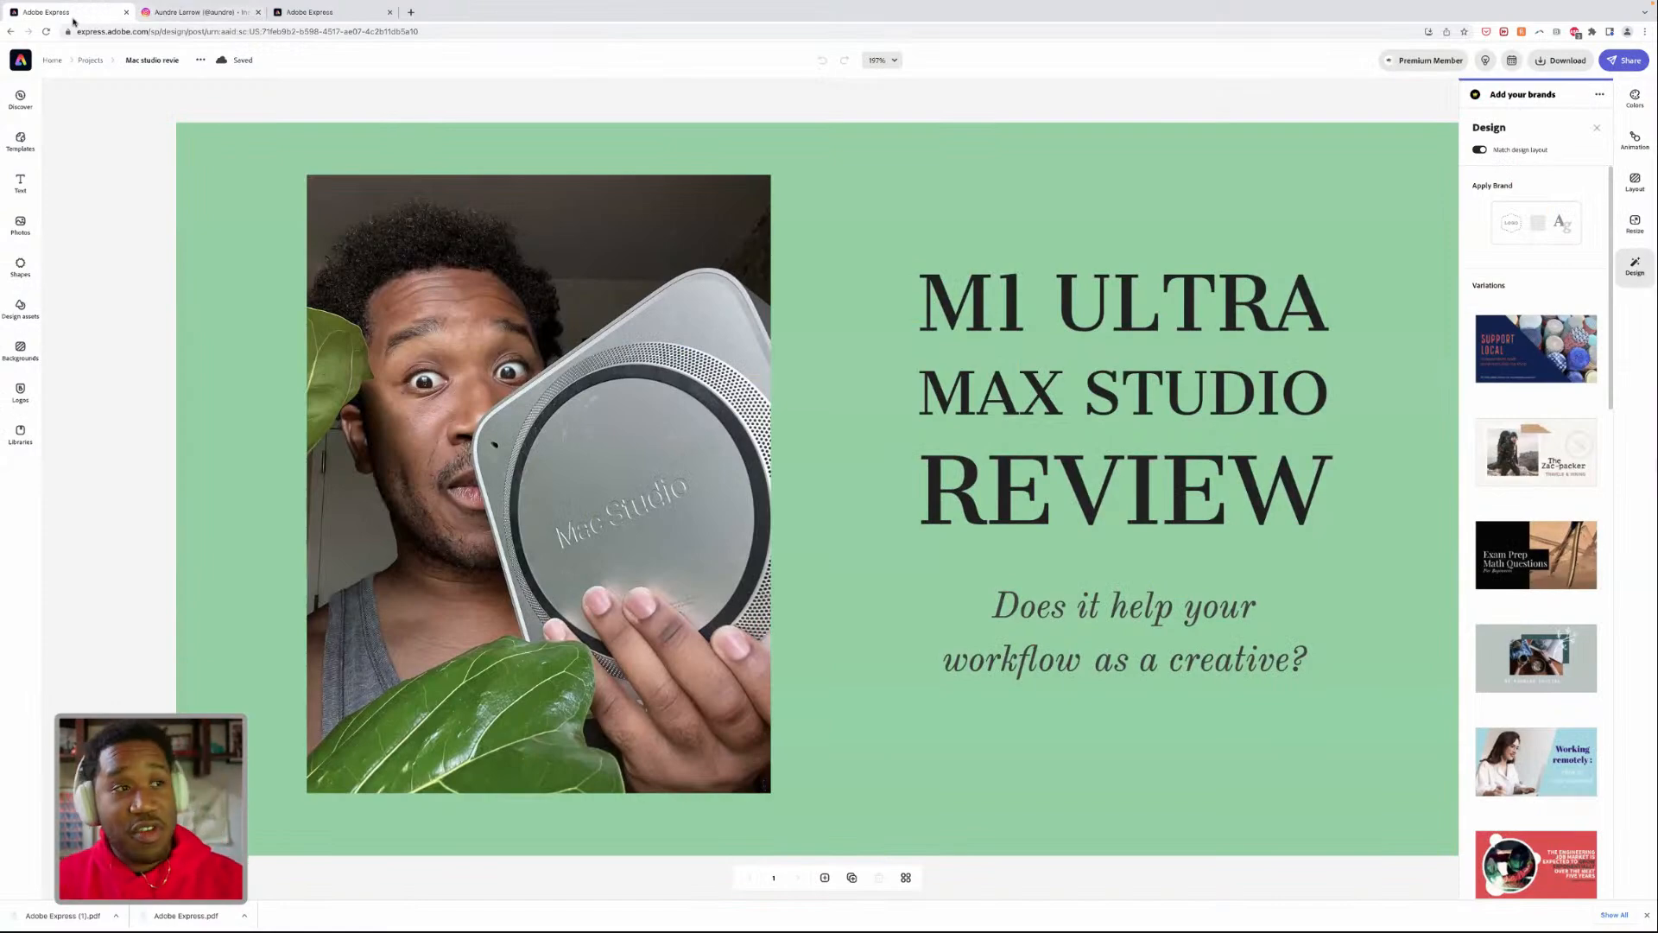